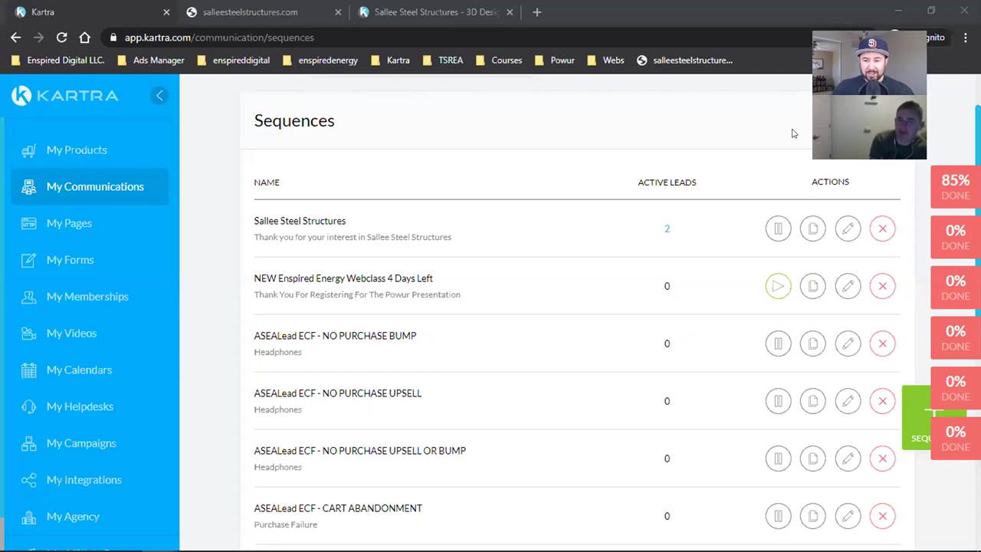
- Turn up the playback volume with the media keys while the Sequences list is showing
key(XF86AudioLowerVolume)
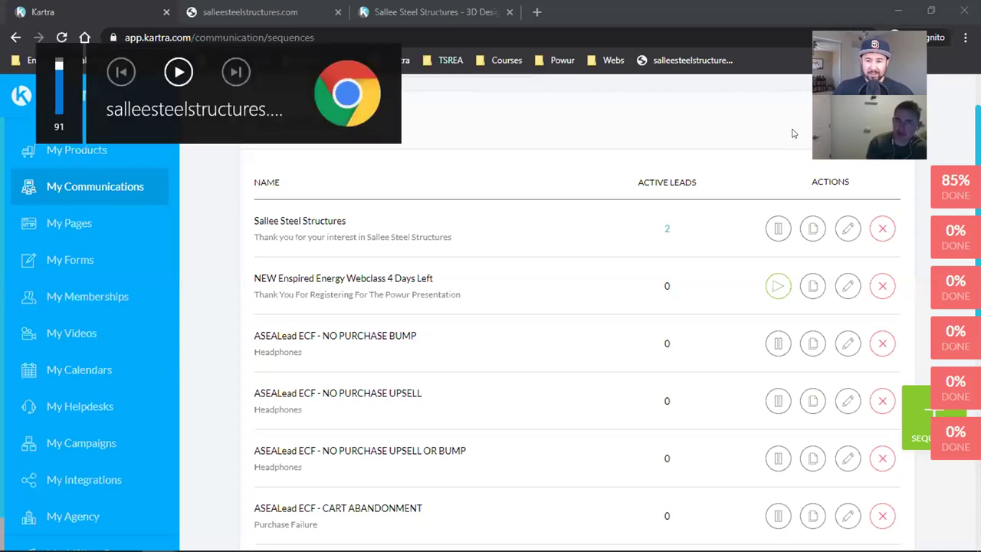
key(XF86AudioRaiseVolume)
key(XF86AudioRaiseVolume)
key(XF86AudioRaiseVolume)
key(XF86AudioRaiseVolume)
key(XF86AudioRaiseVolume)
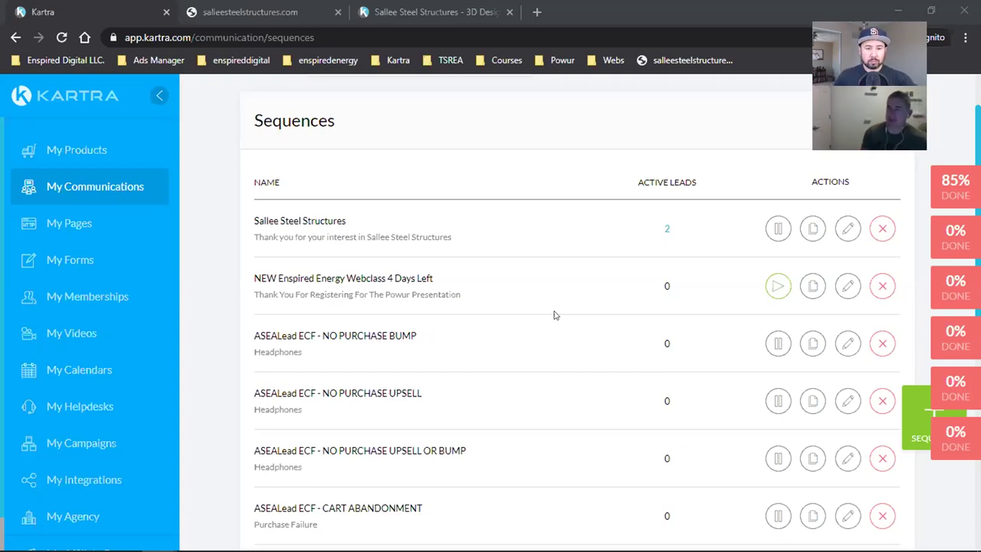
key(XF86AudioRaiseVolume)
key(XF86AudioRaiseVolume)
key(XF86AudioRaiseVolume)
key(XF86AudioRaiseVolume)
key(XF86AudioRaiseVolume)
key(XF86AudioRaiseVolume)
key(XF86AudioRaiseVolume)
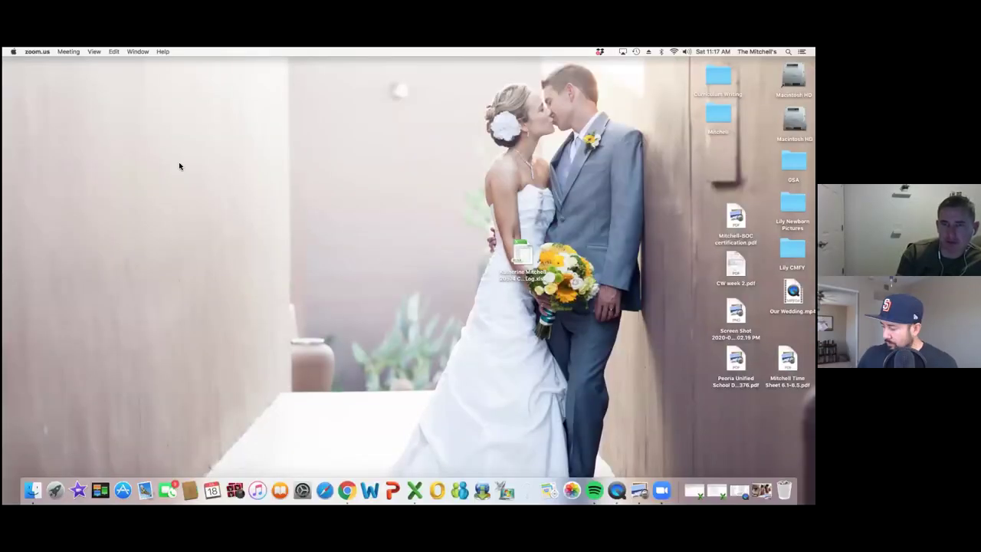
- Move the log .xlsx spreadsheet to the desktop's lower right and bring Chrome to the front
click(638, 118)
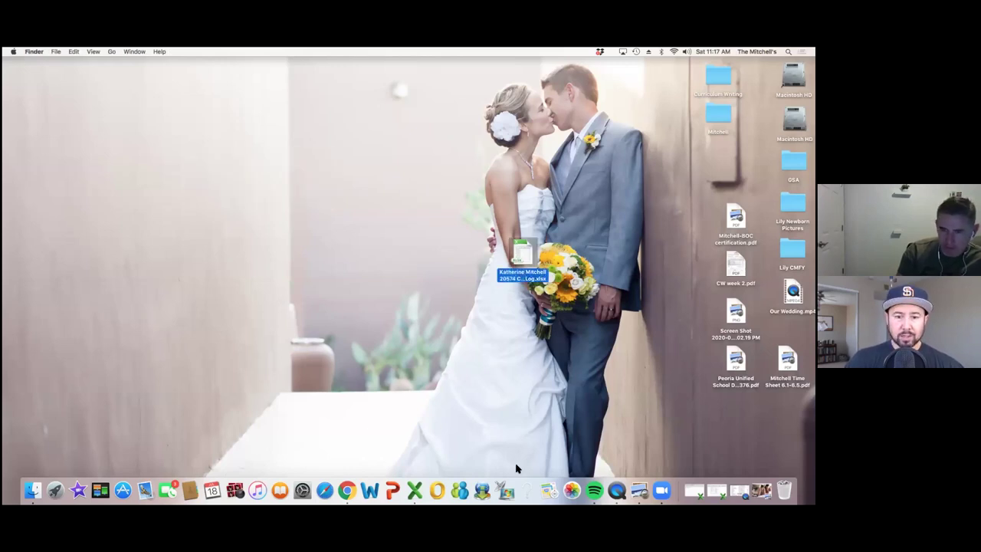
drag(546, 112, 769, 434)
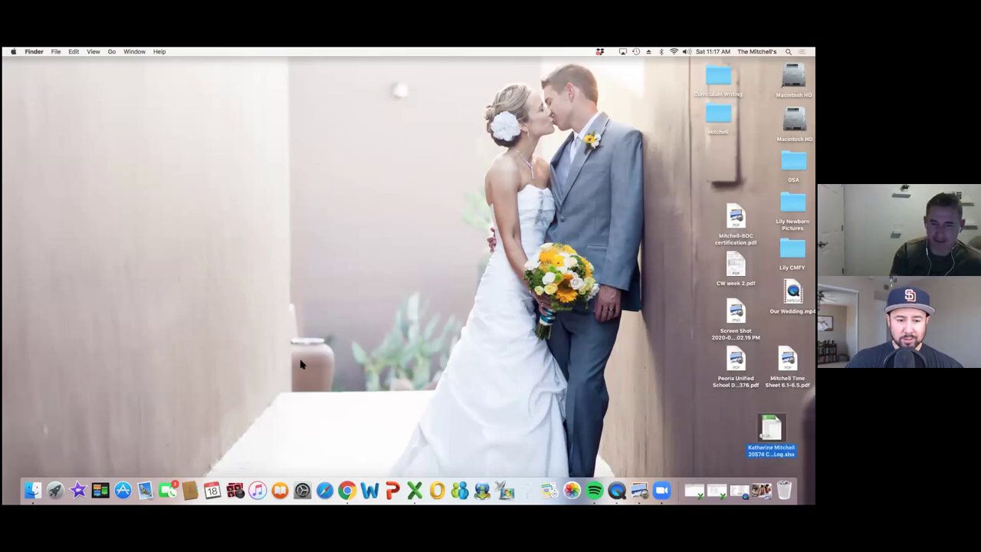
click(347, 490)
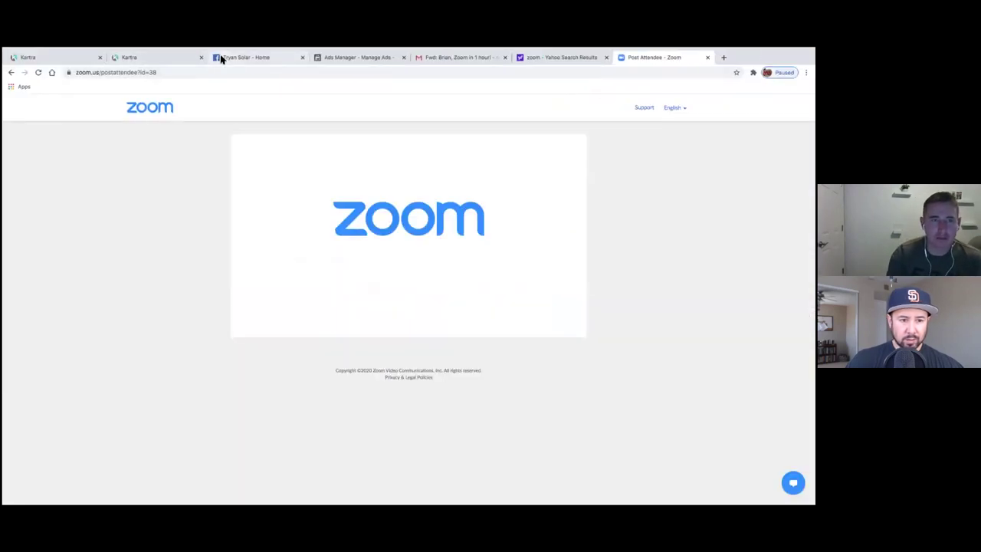
- Look over the Kartra Pages list and the Tryan Solar Facebook page in their tabs
click(162, 59)
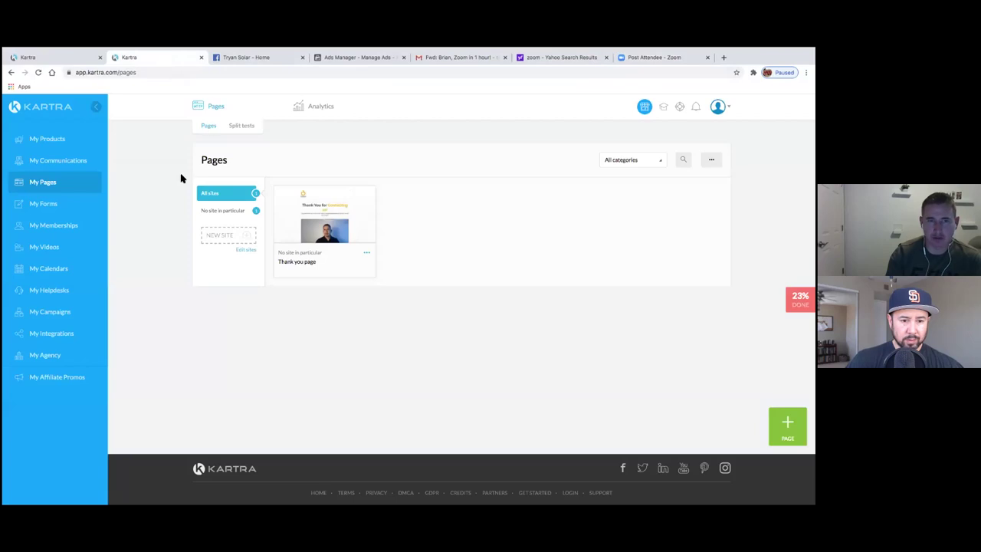
click(65, 58)
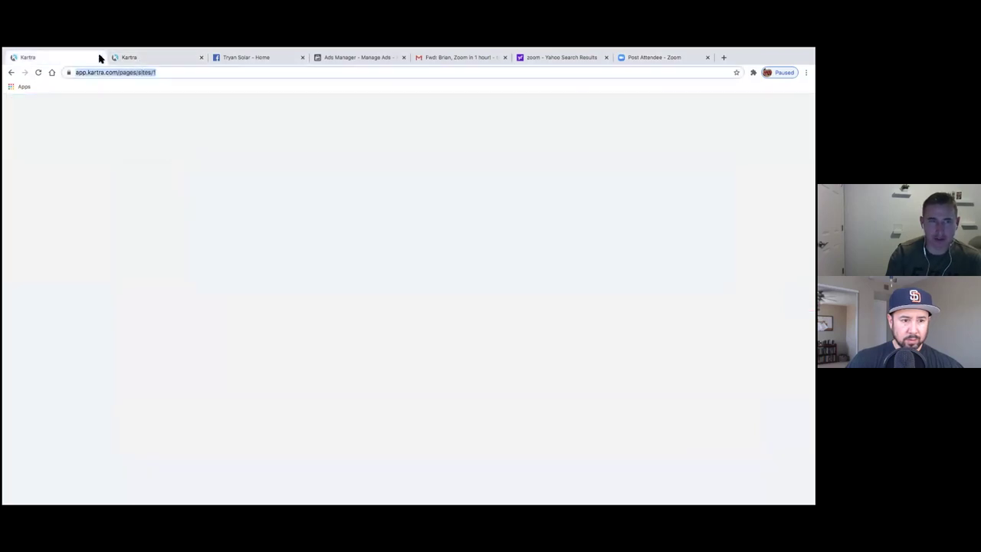
click(238, 60)
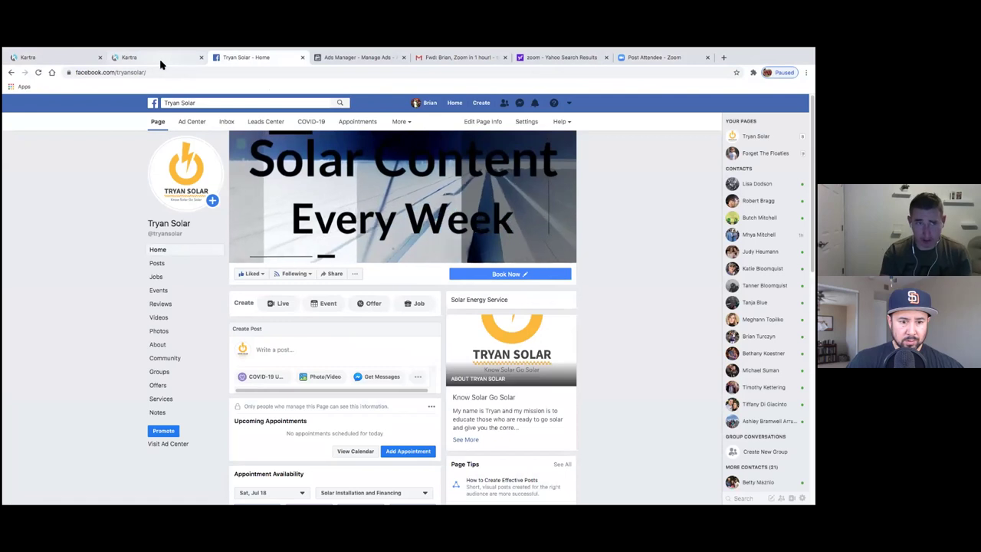
click(158, 58)
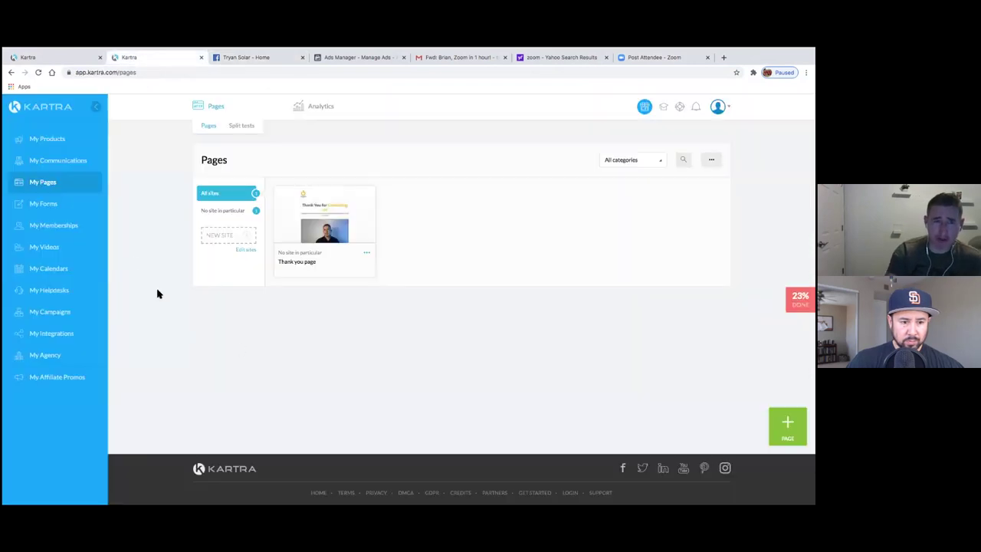
- Open My Forms, log back in to Kartra, and return to the Pages list
click(50, 204)
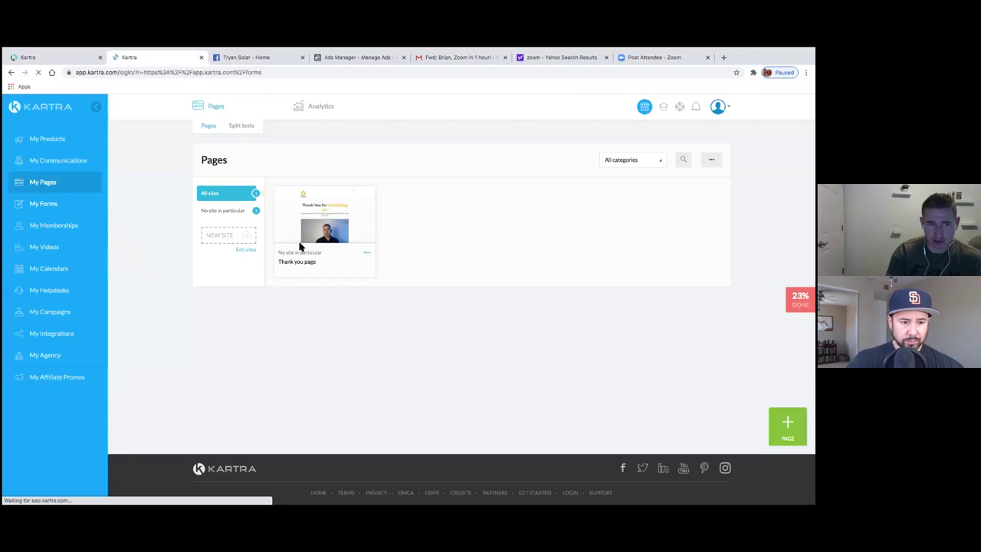
click(375, 282)
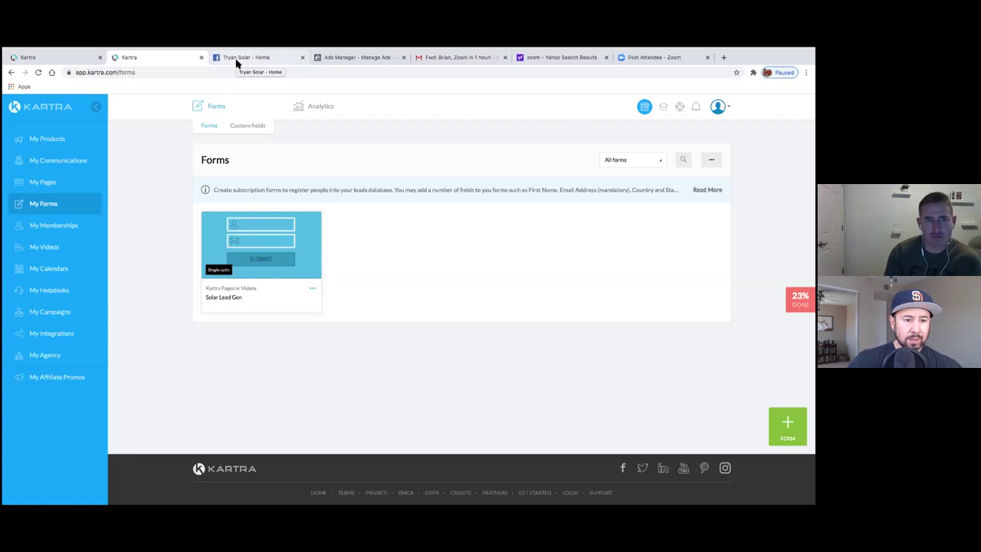
click(54, 181)
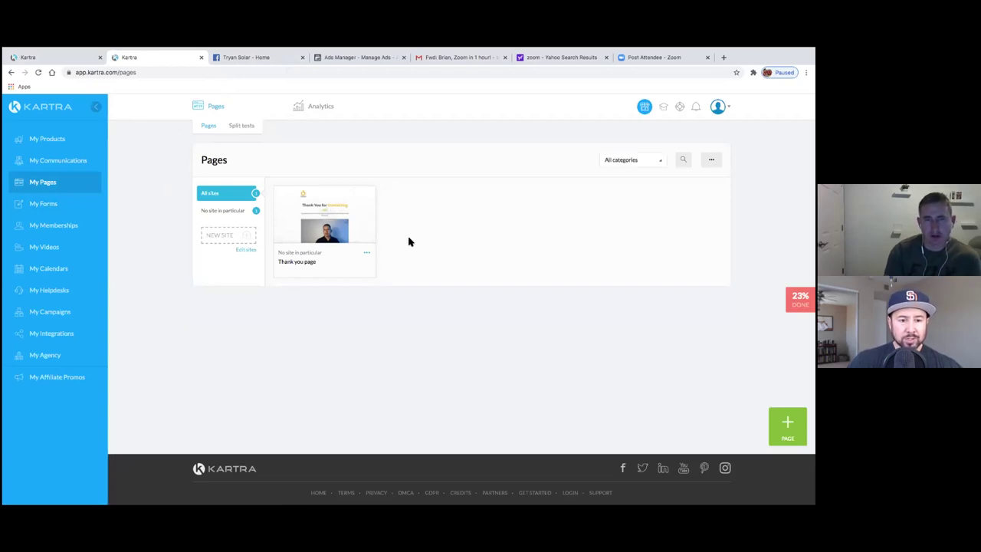
mouse_move(334, 231)
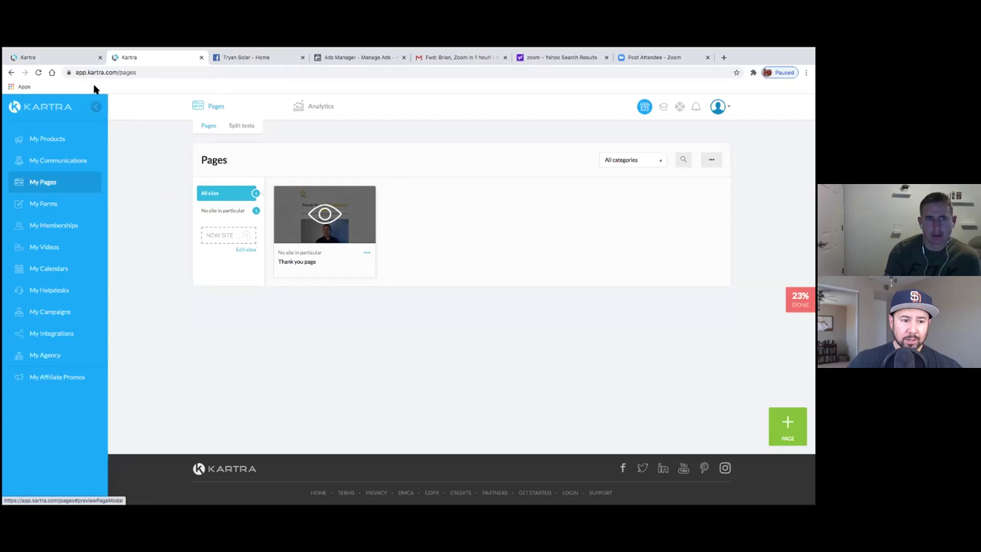
- Reload the first Kartra tab so it shows the main dashboard again
click(44, 62)
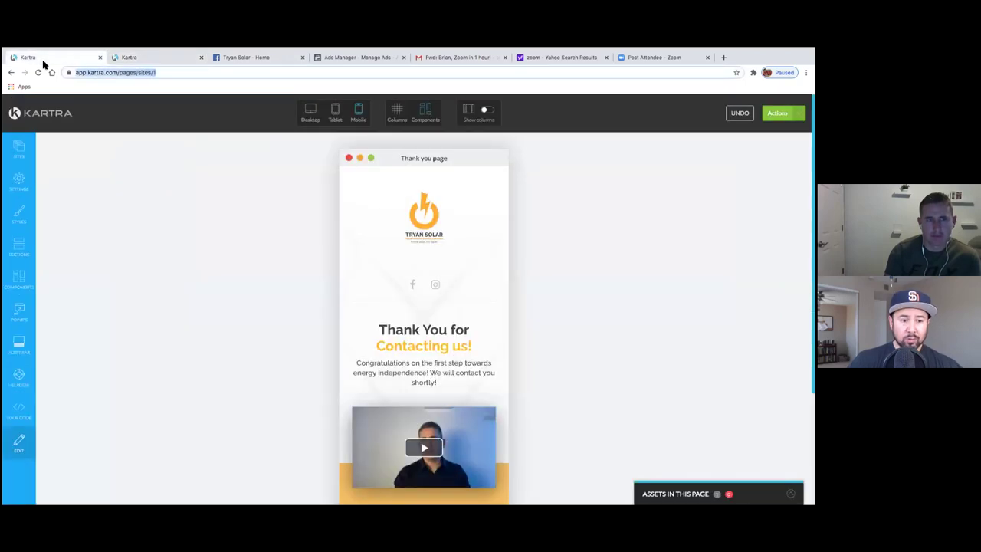
click(14, 117)
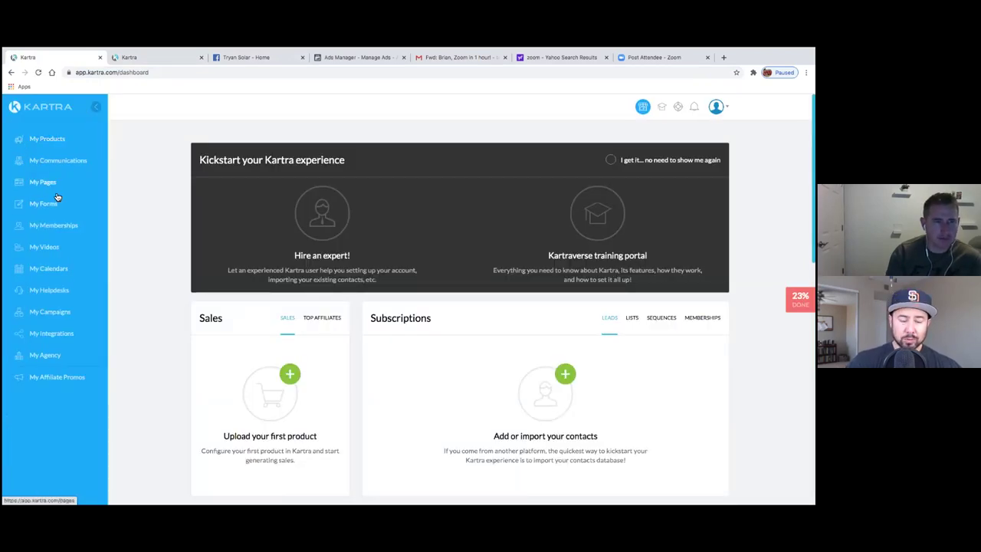
- Check the other Kartra tab, then open Leads > Lists showing the three Free subscribers lists
click(135, 59)
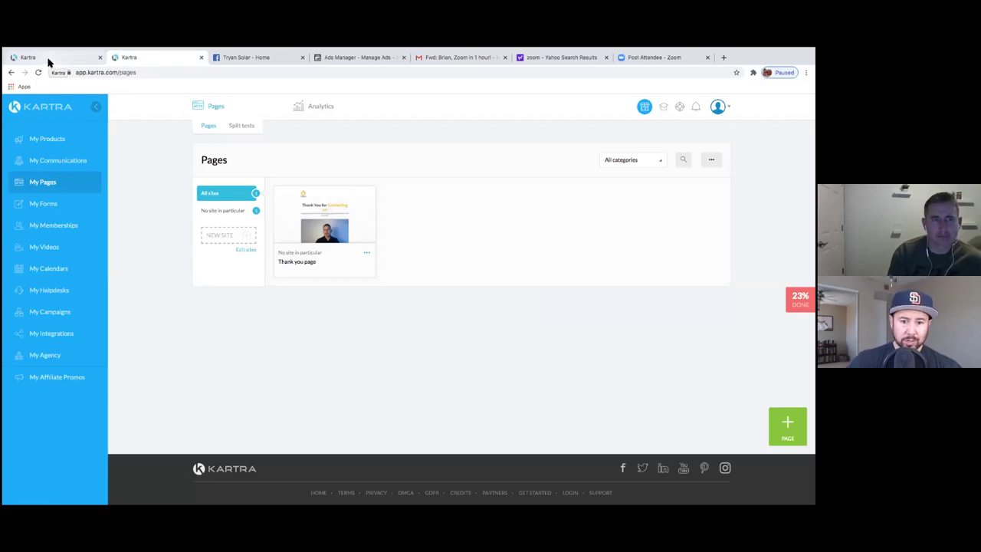
click(49, 61)
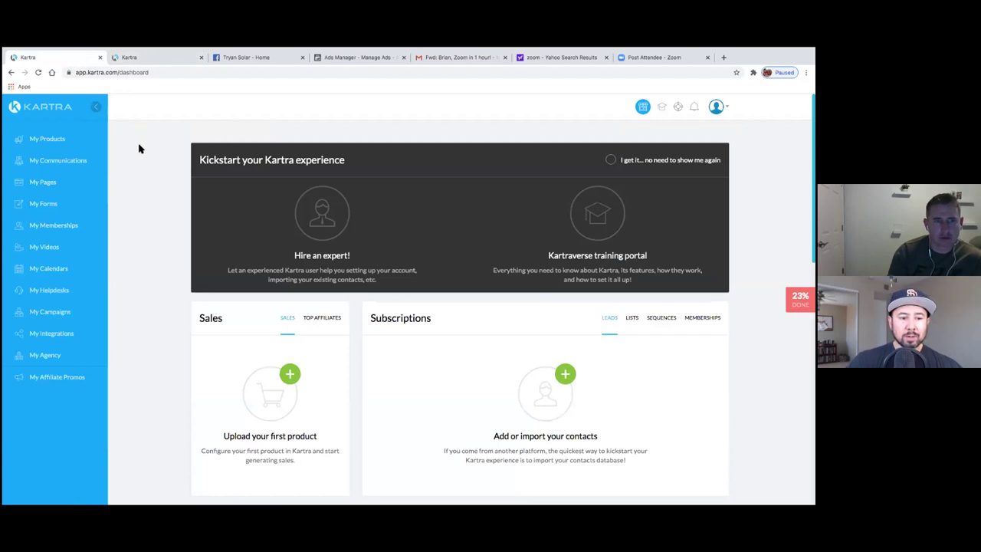
click(66, 171)
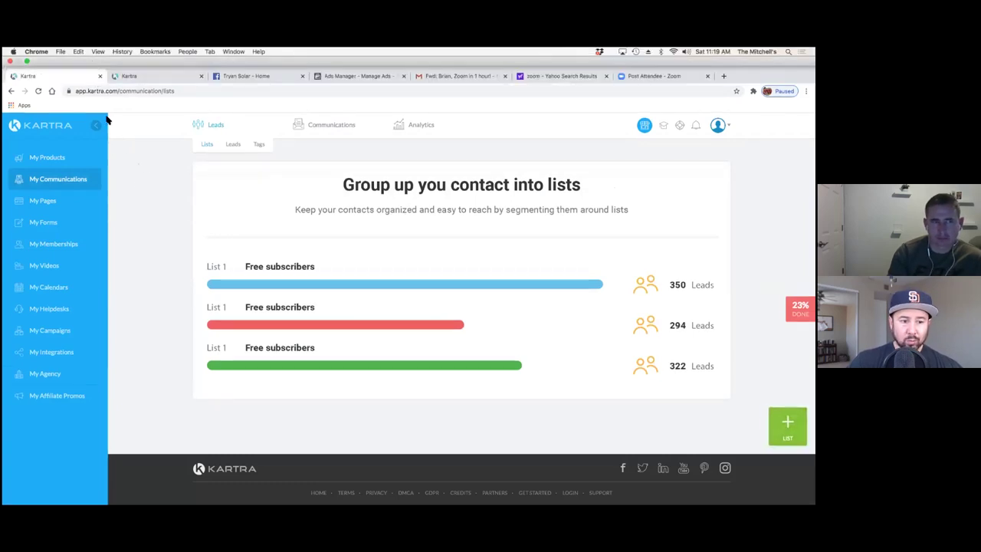
- Open the Pages section in a new tab, closing the extra window showing the already-open warning
right_click(51, 184)
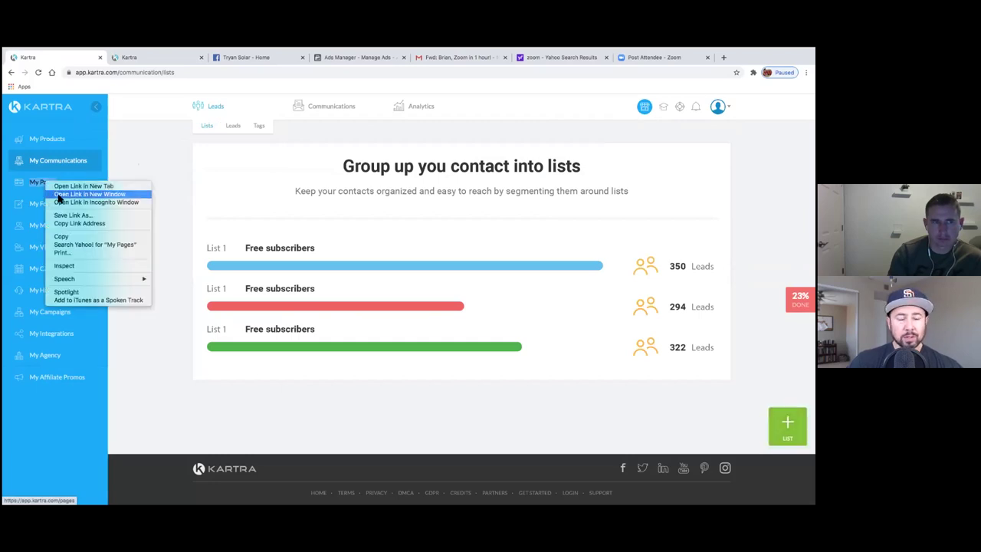
click(59, 196)
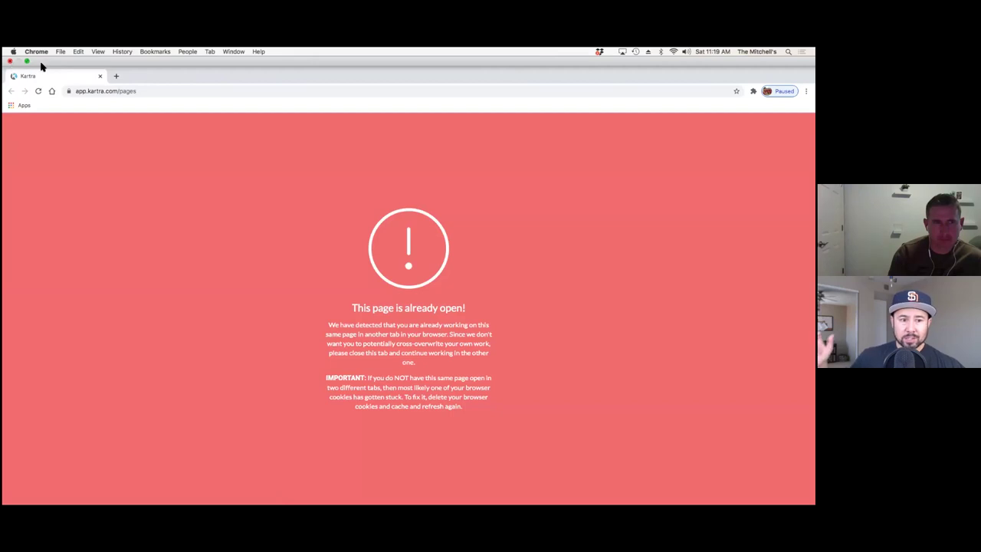
key(super+w)
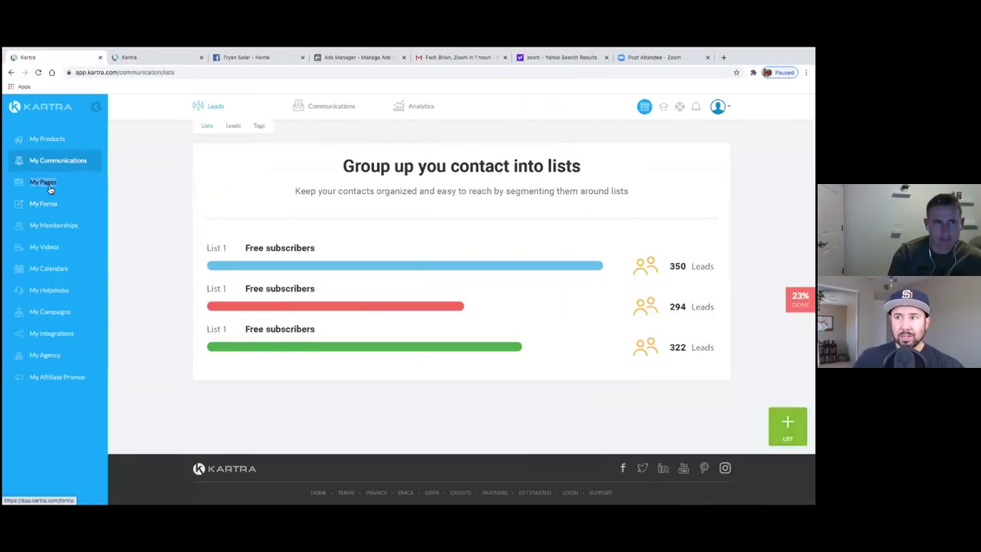
right_click(43, 183)
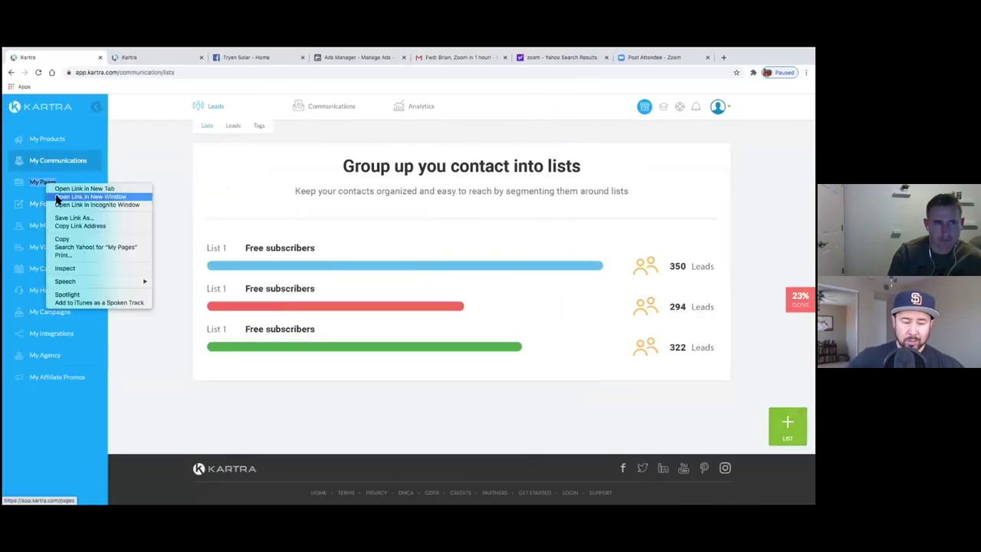
click(63, 189)
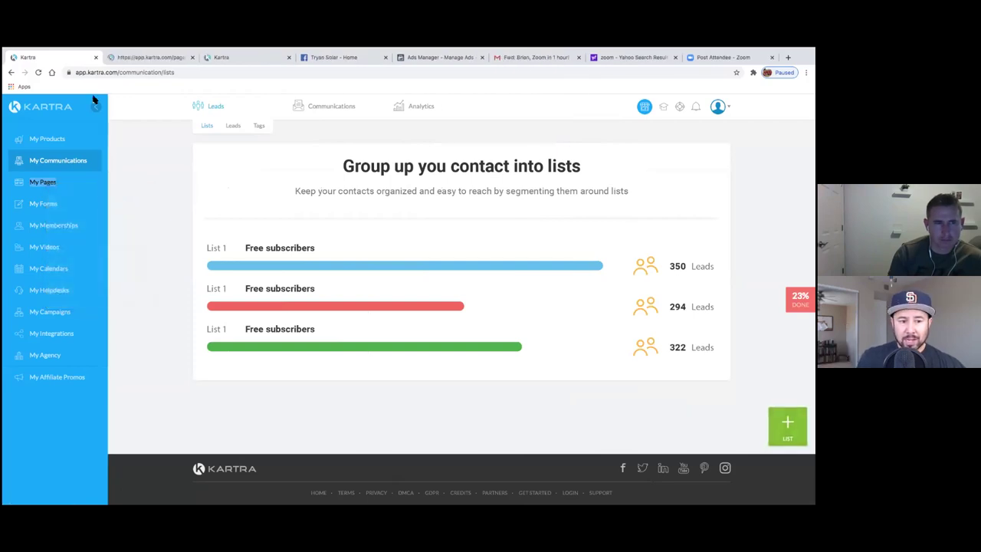
- Close the duplicate 'This page is already open!' tab, leaving separate Lists and Pages tabs
click(139, 61)
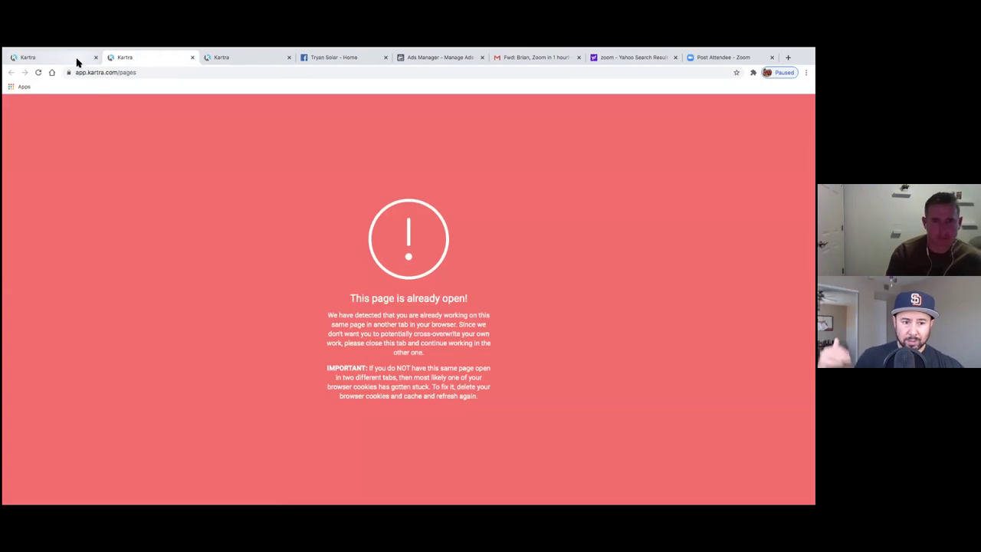
click(73, 59)
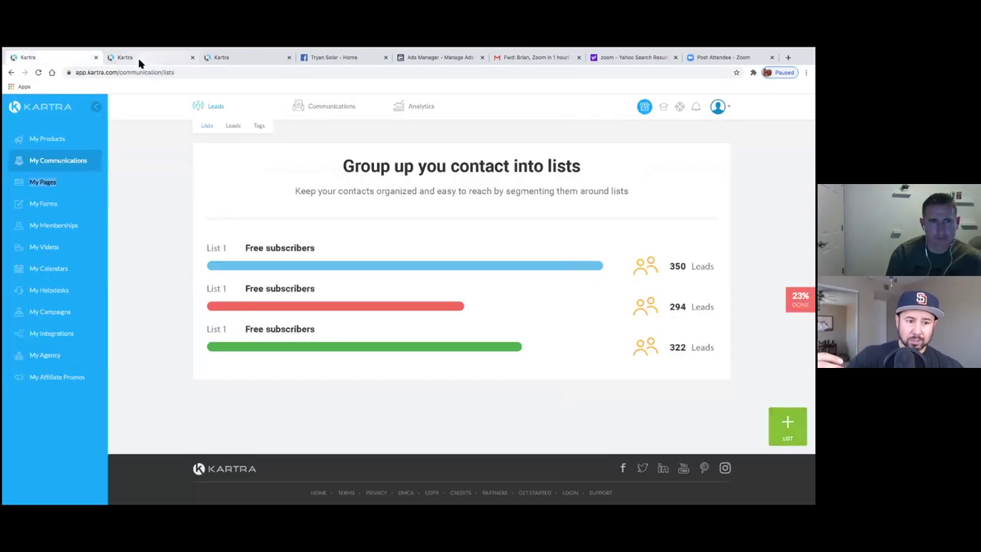
click(138, 61)
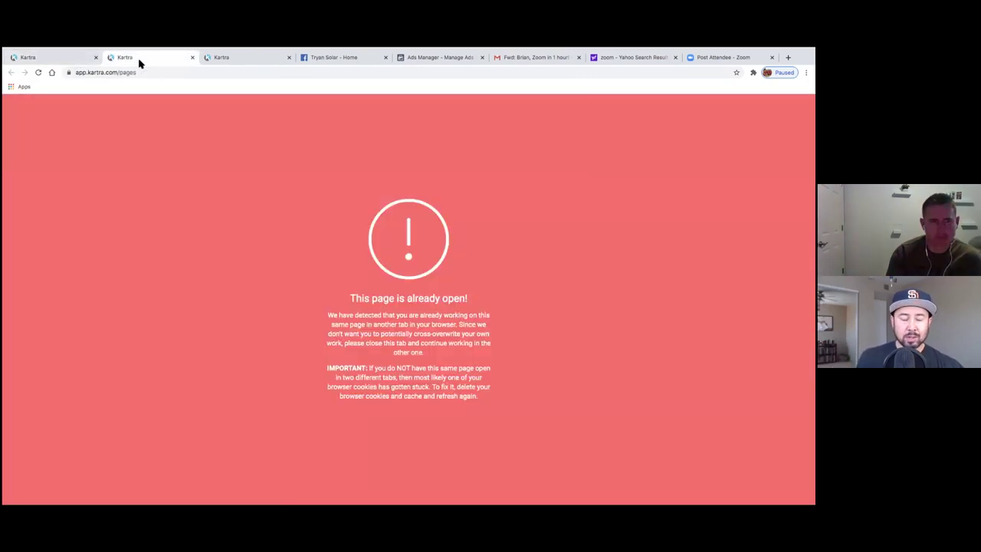
click(194, 61)
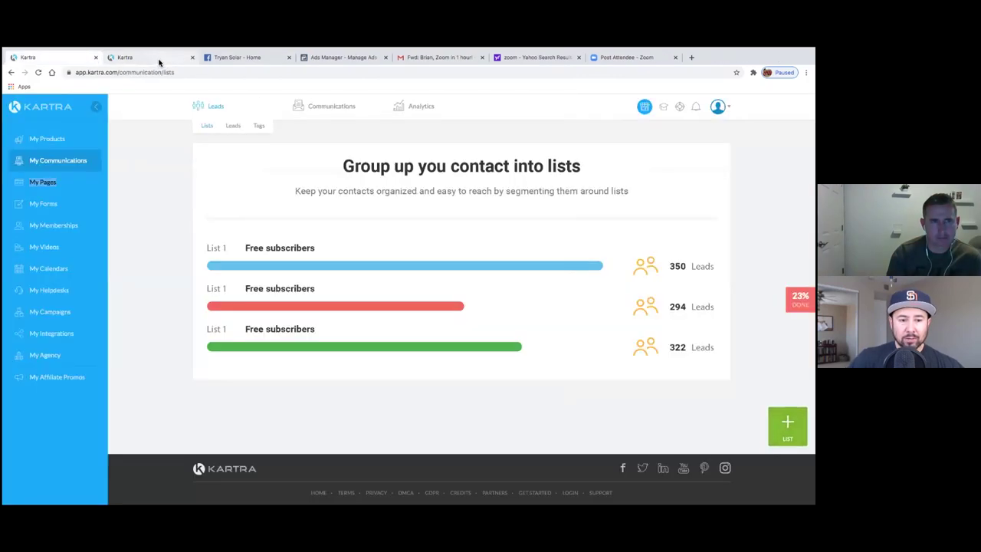
click(71, 61)
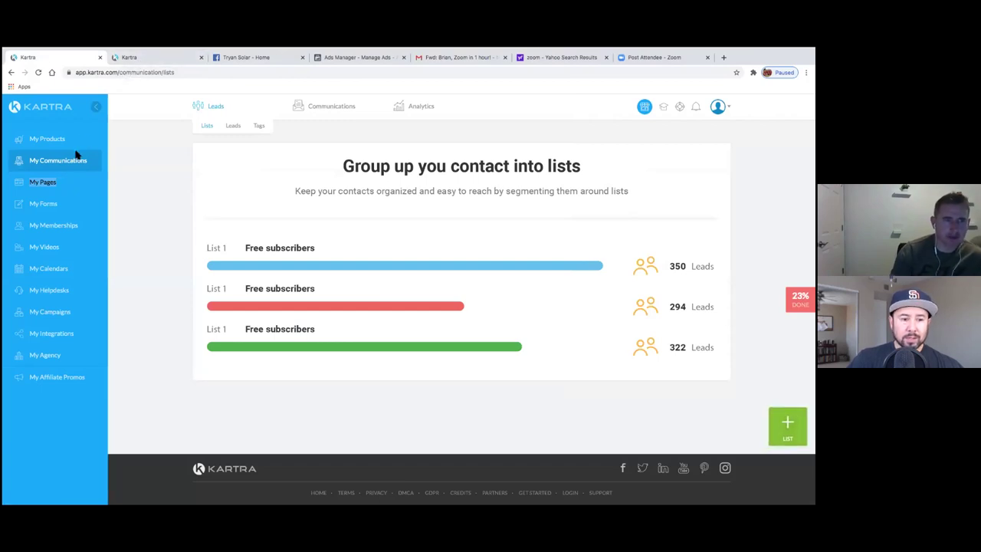
click(115, 61)
click(66, 62)
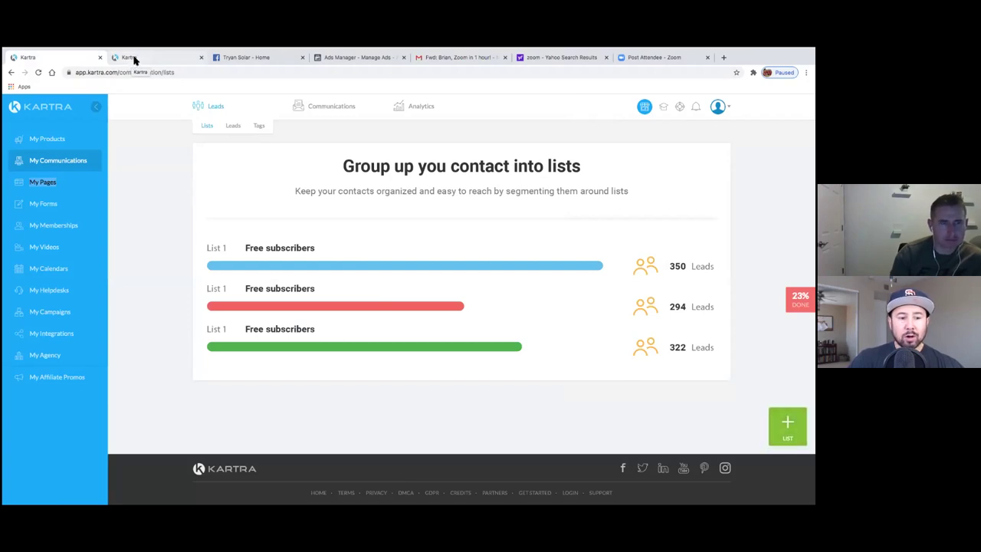
- Open My Calendars in a new tab, view it, then return to the Pages tab
click(134, 60)
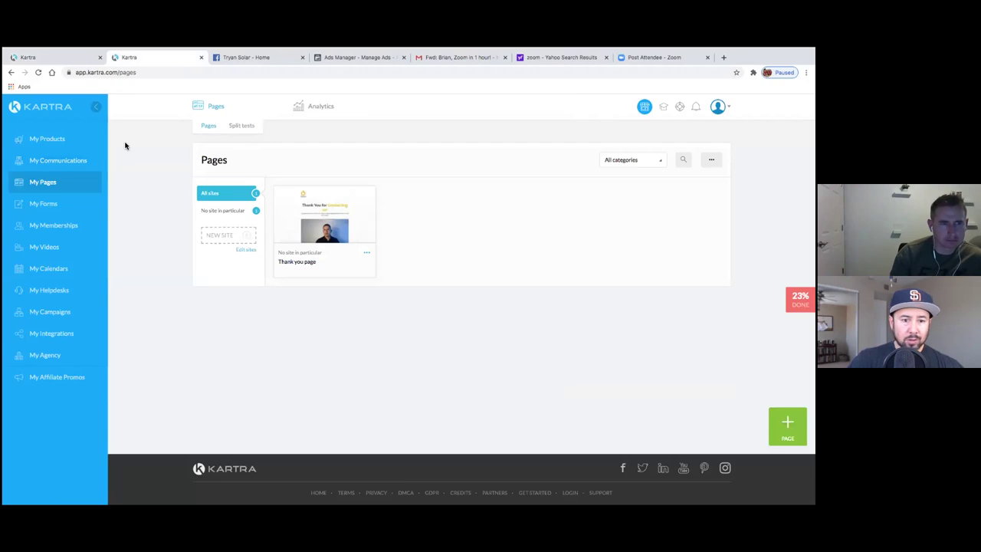
right_click(52, 274)
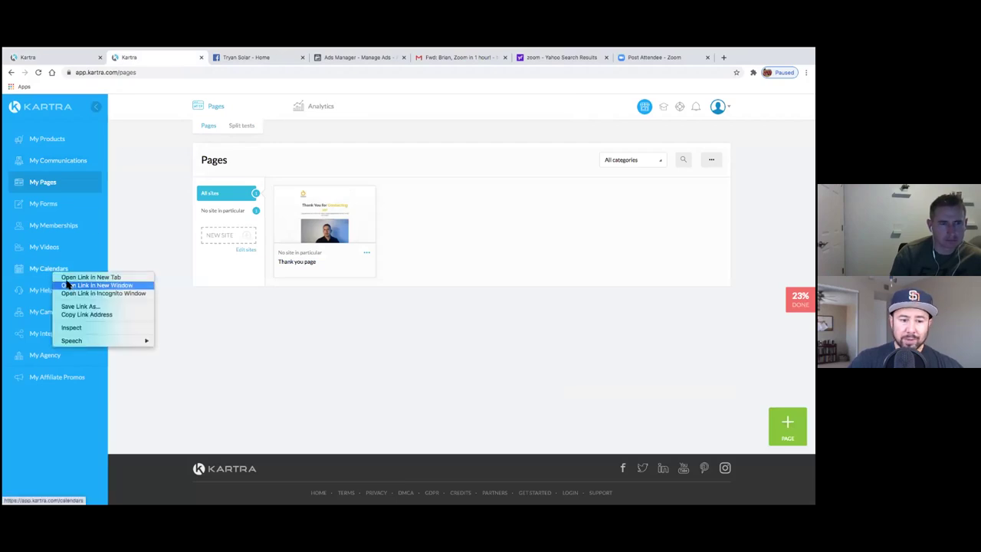
click(69, 278)
click(234, 61)
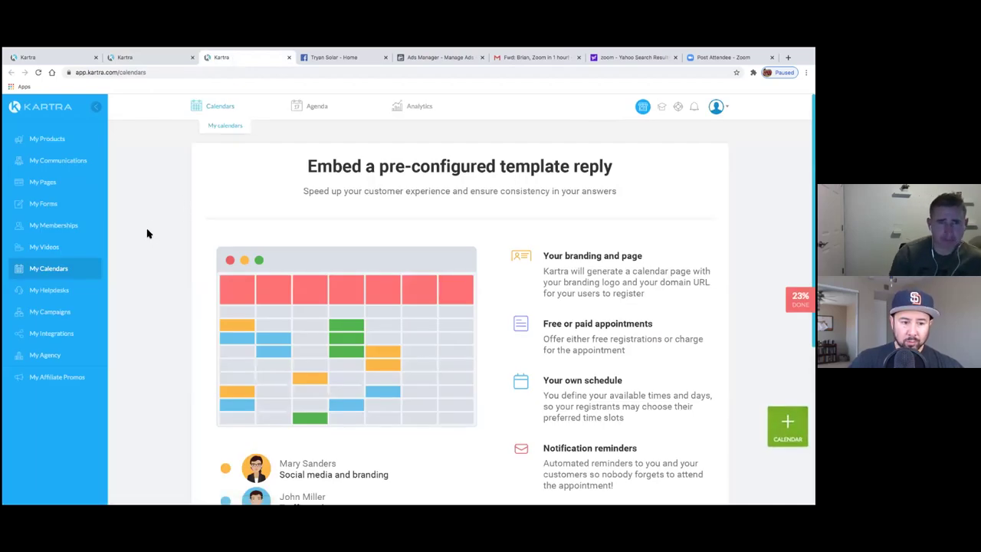
click(137, 63)
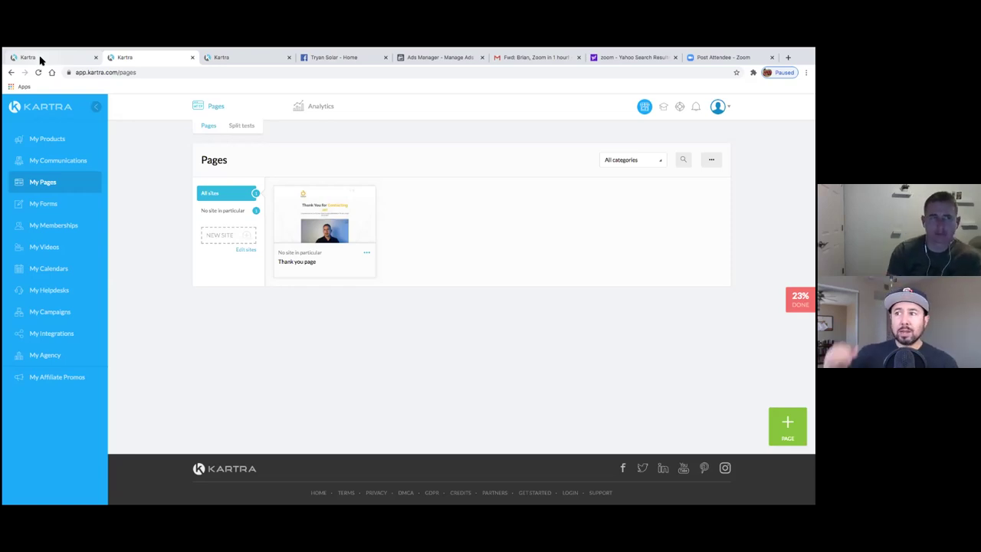
click(41, 58)
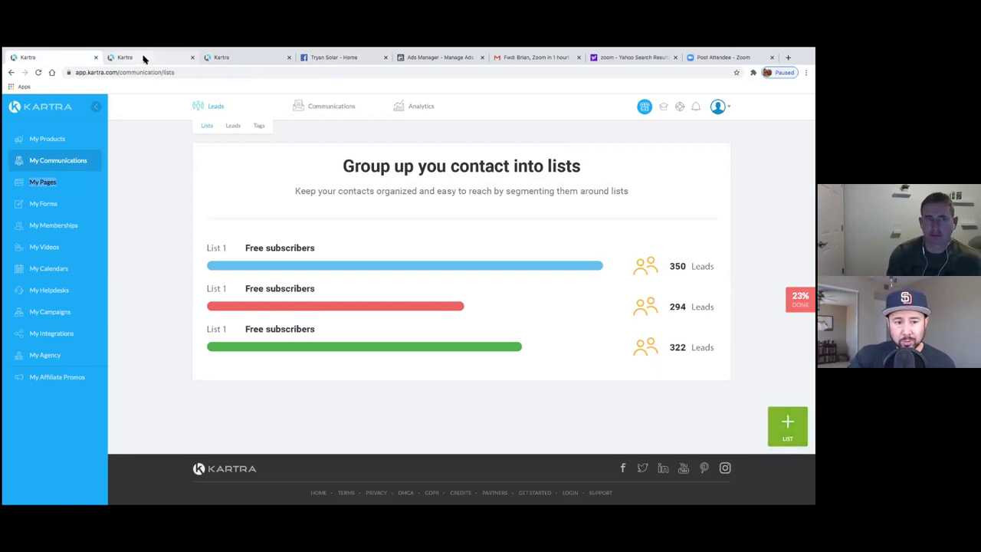
click(142, 58)
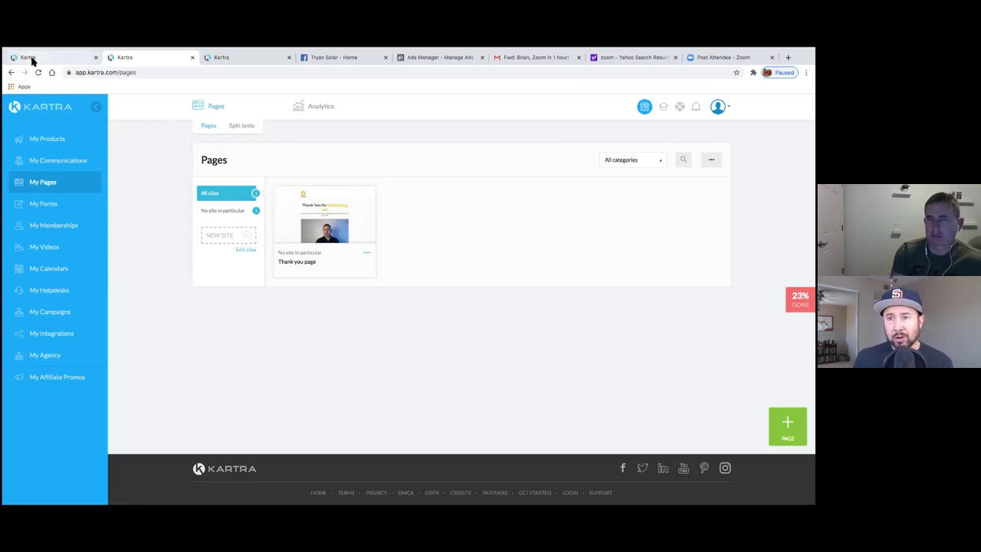
click(58, 58)
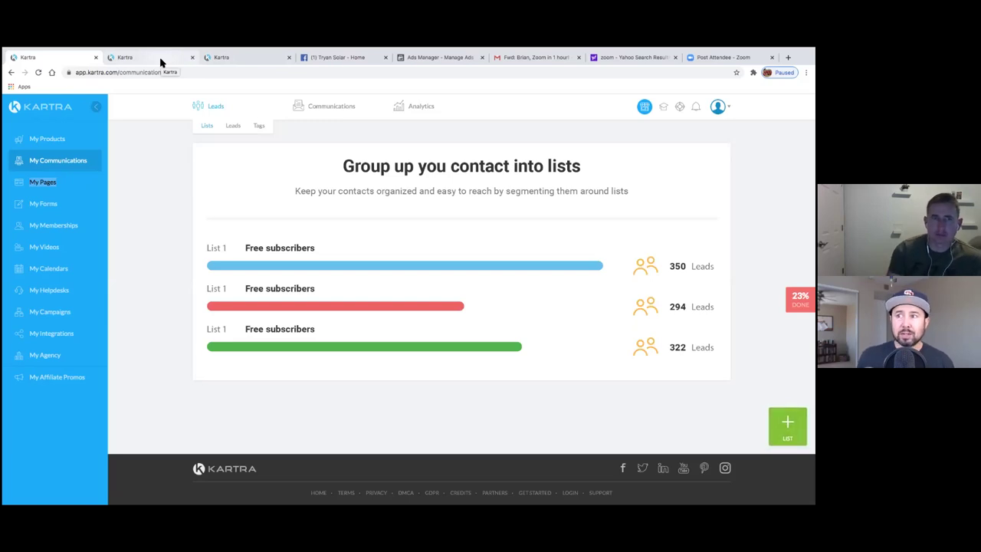
click(217, 61)
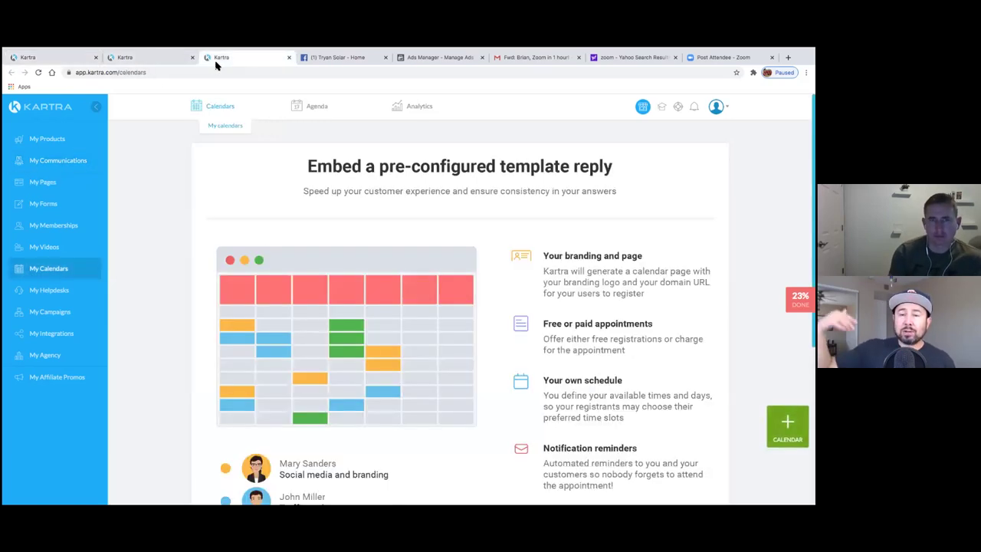
click(173, 60)
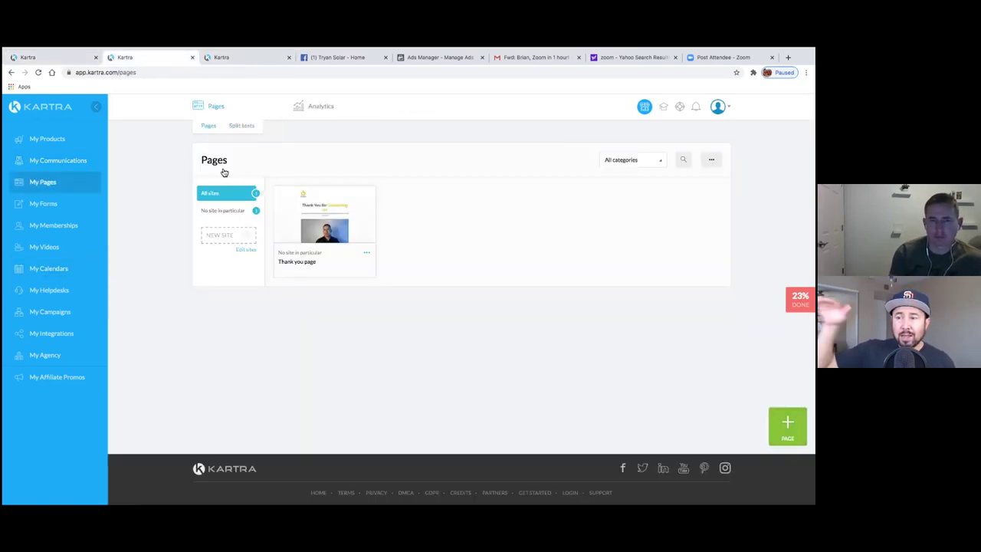
click(326, 229)
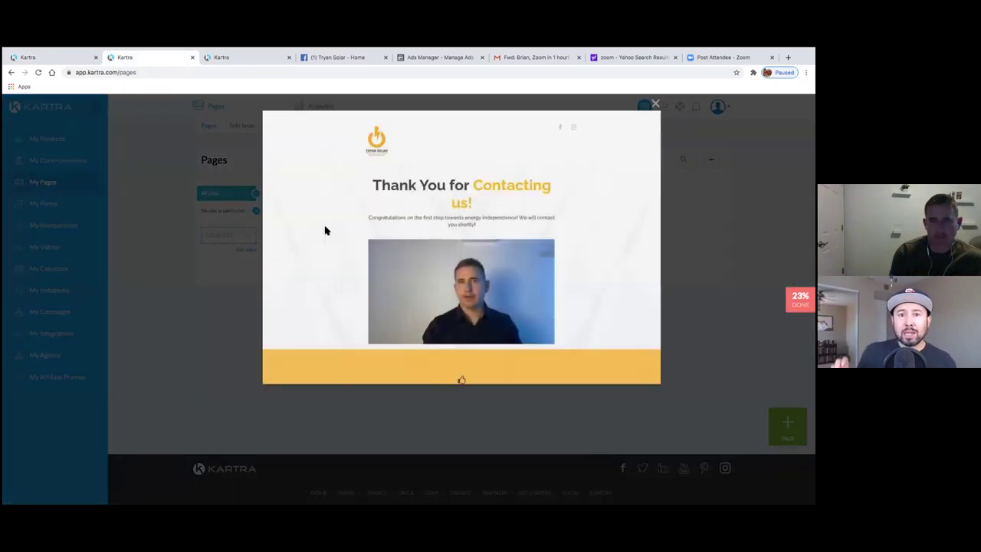
click(656, 102)
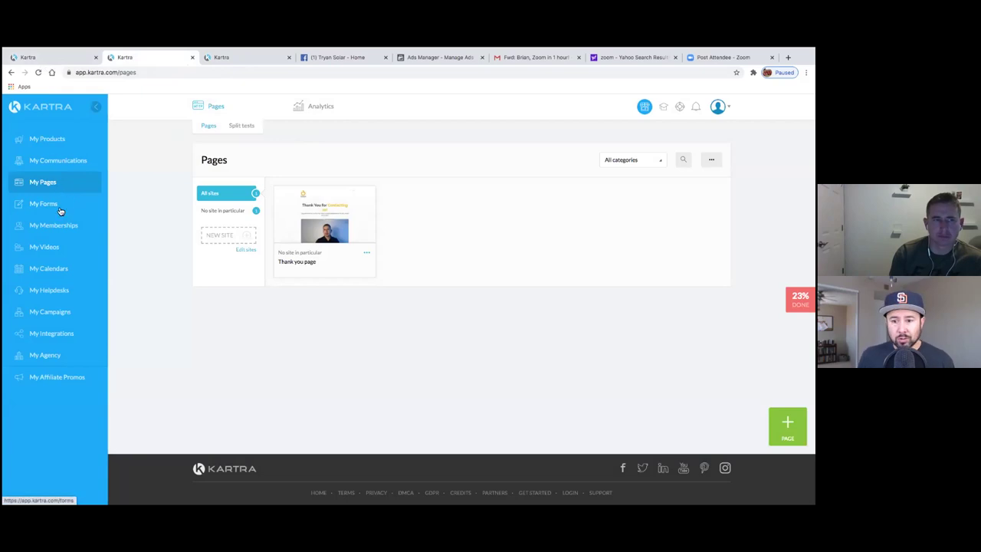
- Open My Videos and preview the 12-second 'thank you video' in the player, then close it
click(28, 247)
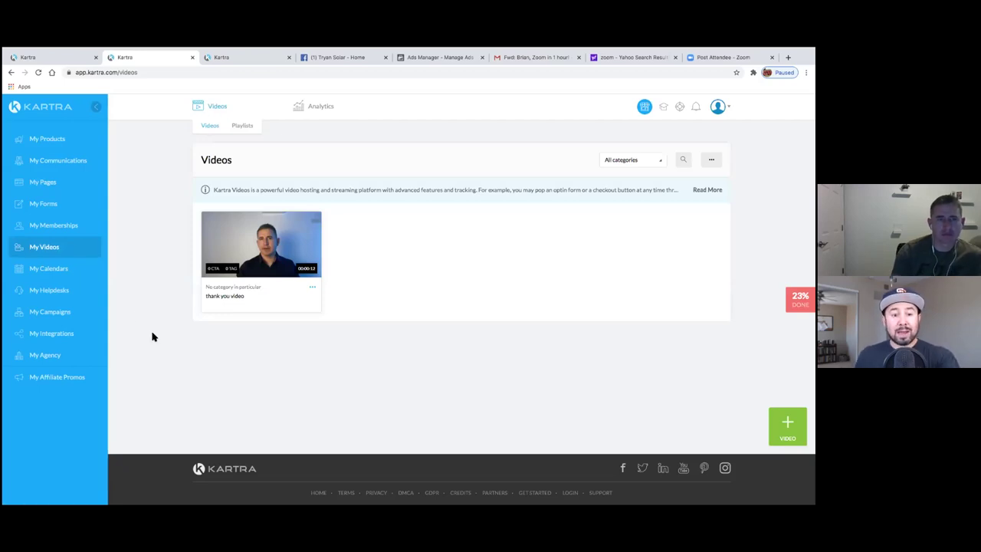
mouse_move(261, 256)
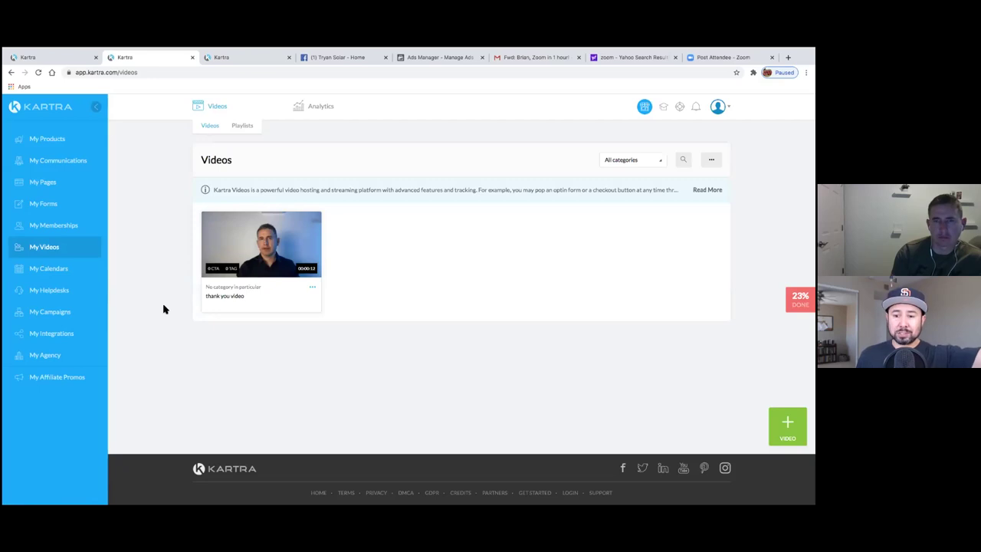
click(263, 247)
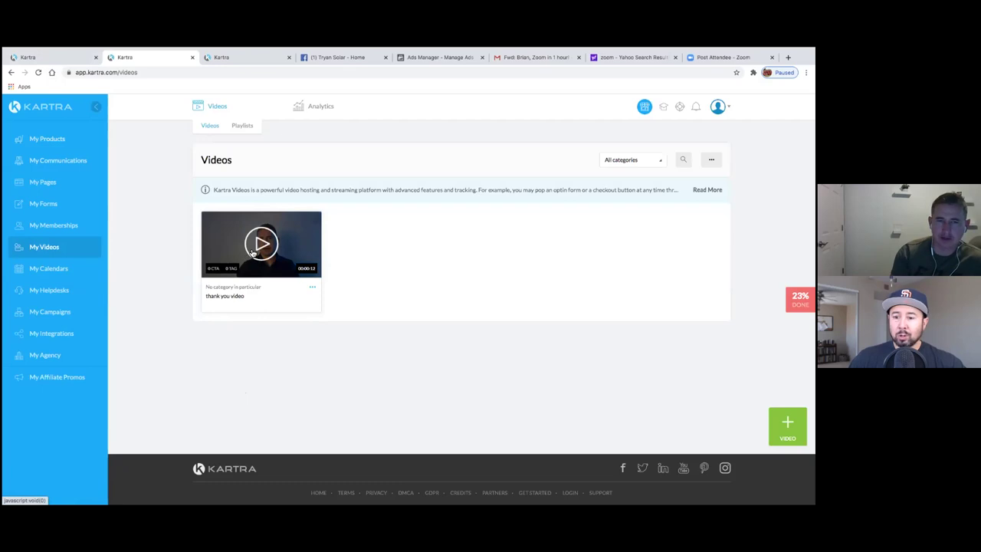
click(229, 273)
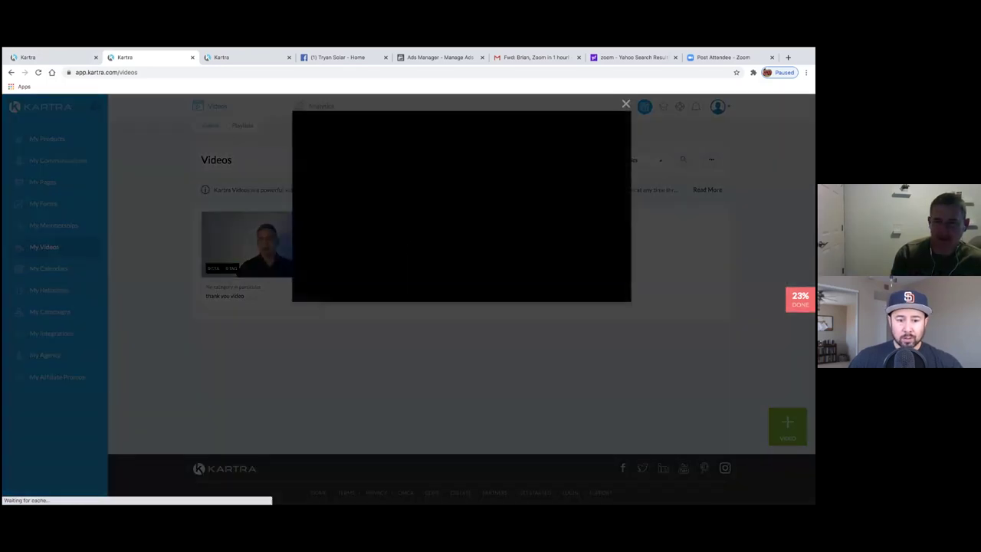
click(459, 209)
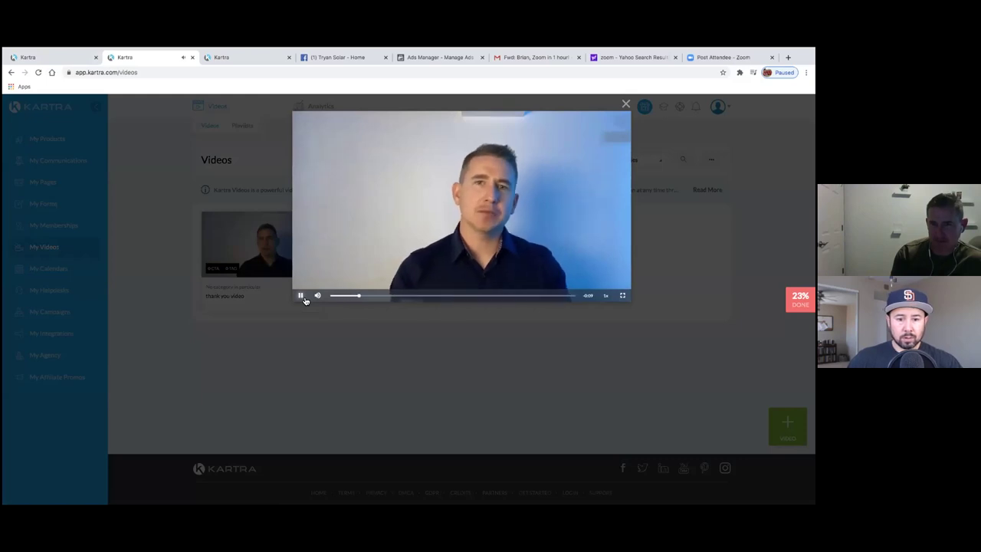
click(625, 105)
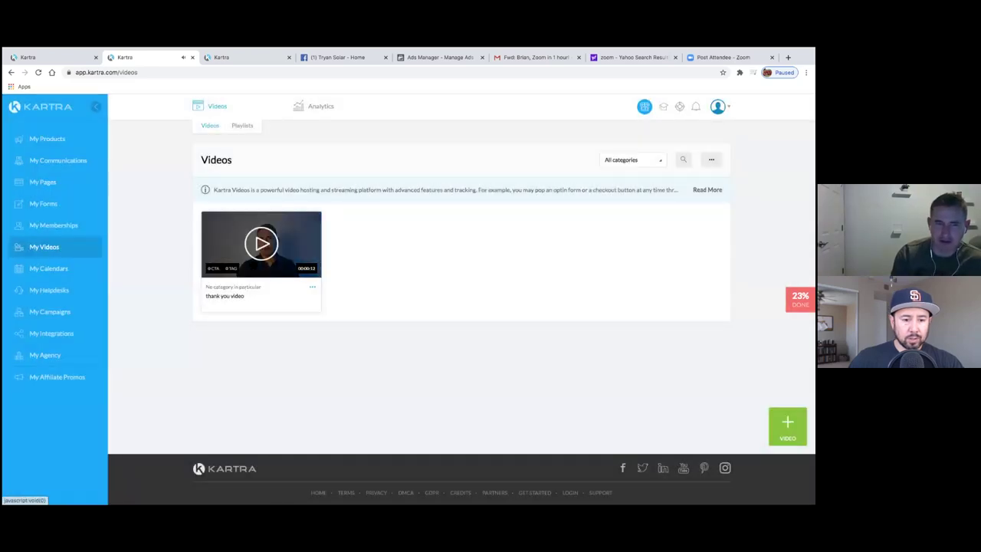
click(261, 243)
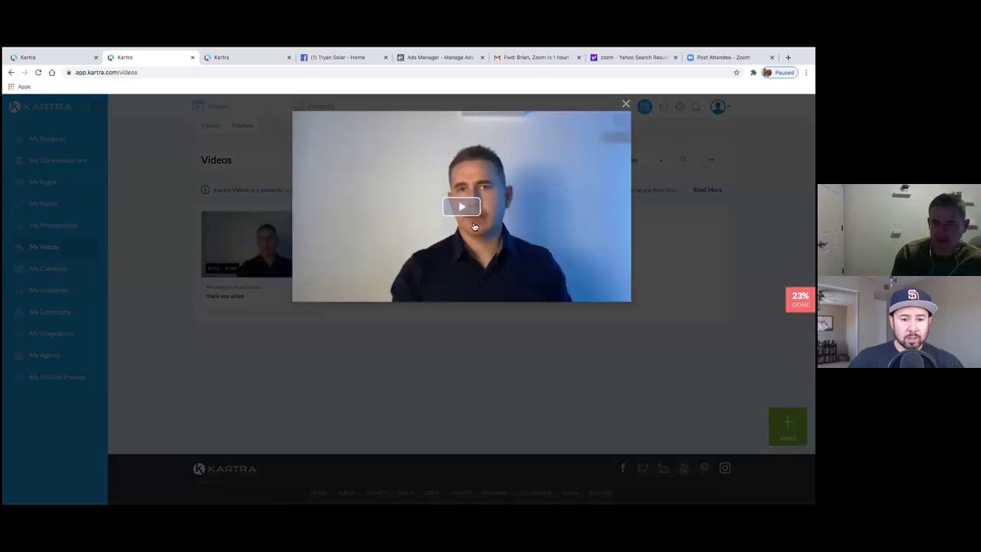
click(626, 105)
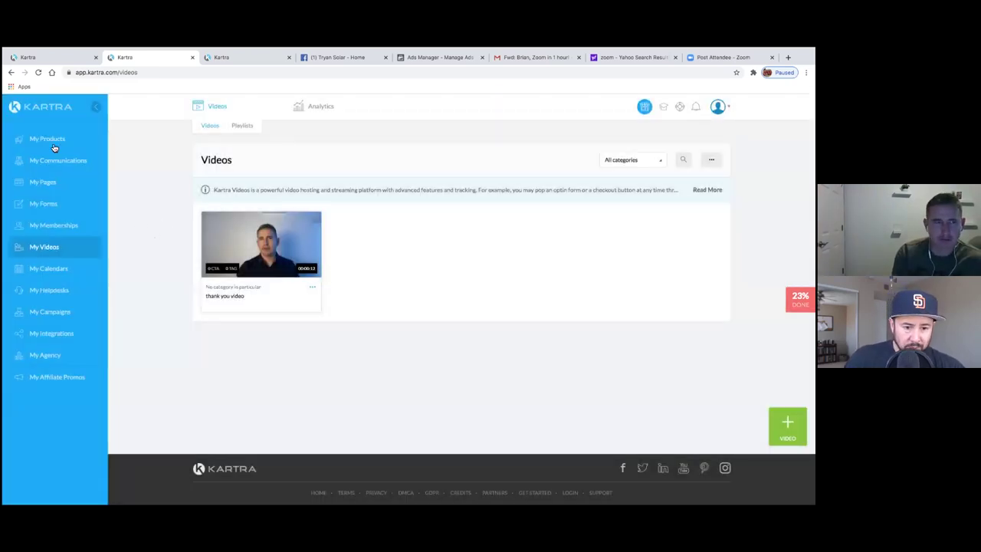
- Open the My Products sales dashboard, then move through the tabs to the Calendars page
click(47, 140)
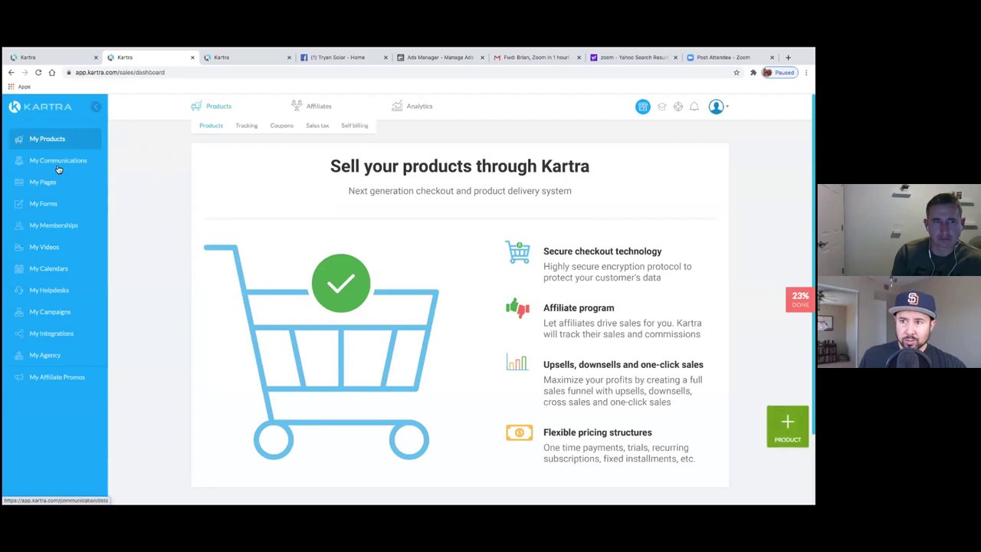
click(32, 57)
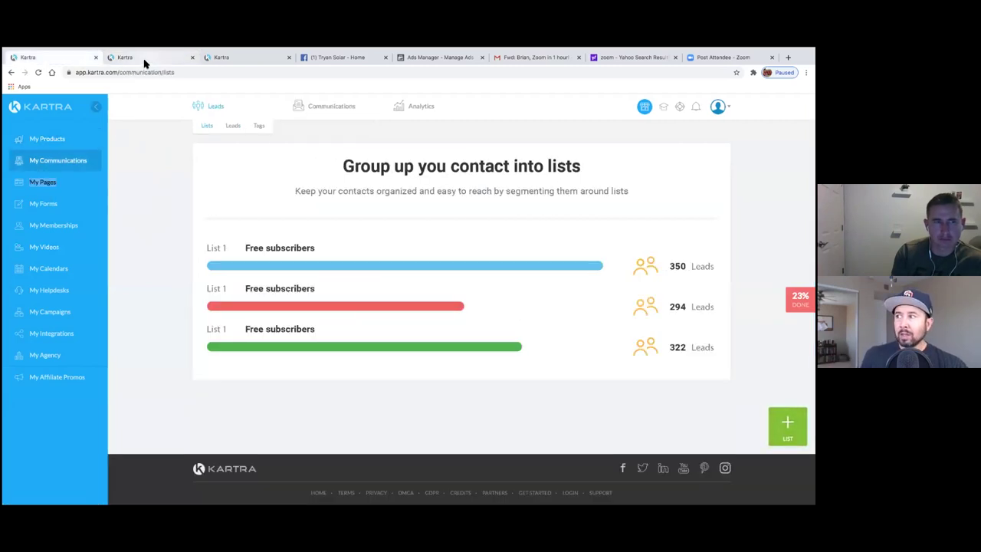
click(144, 61)
click(215, 59)
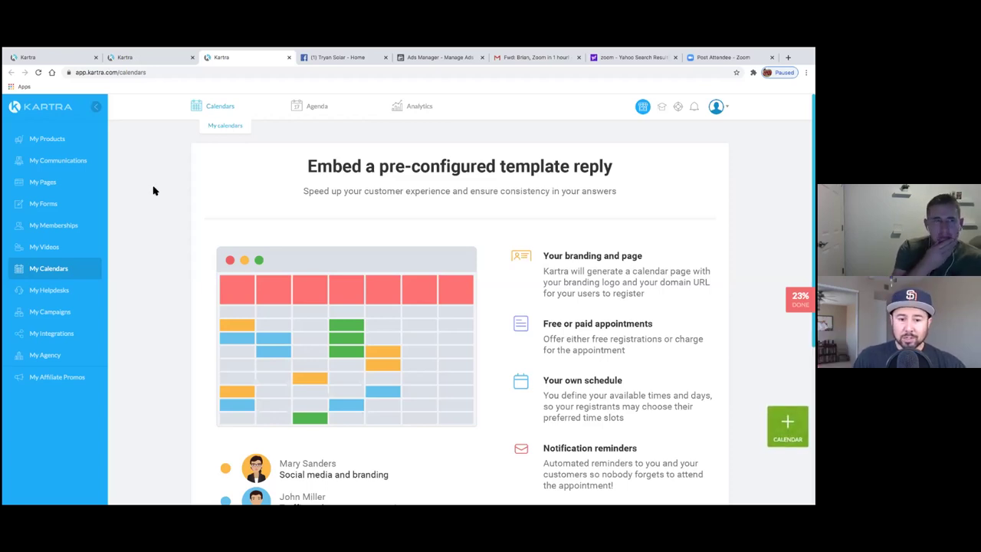
- Switch back to the Leads lists tab and begin creating a new contact list
click(130, 58)
click(54, 58)
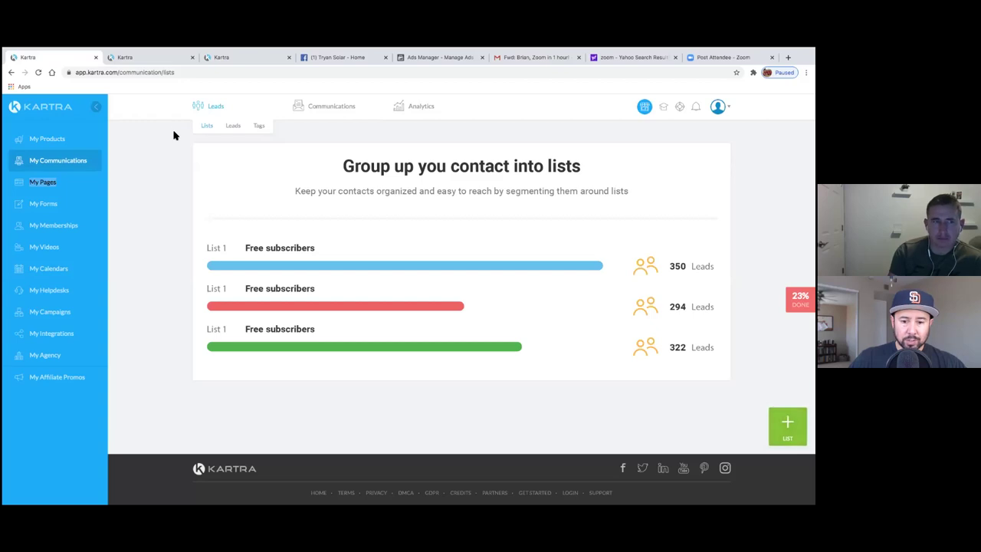
click(788, 424)
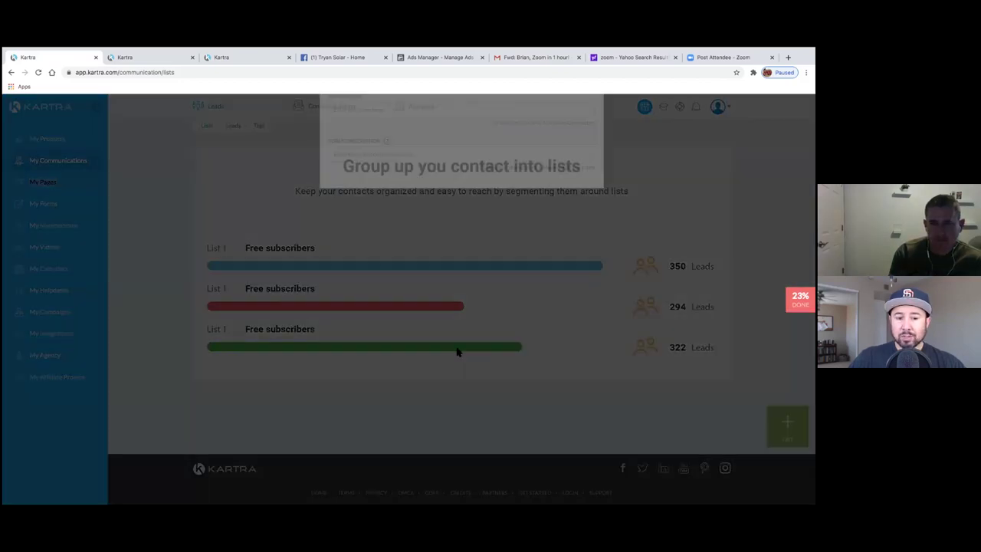
- Name the list 'Tryan Solar Opt In Lead', add the description 'Thank you for your interest in solar.', and create it
click(349, 183)
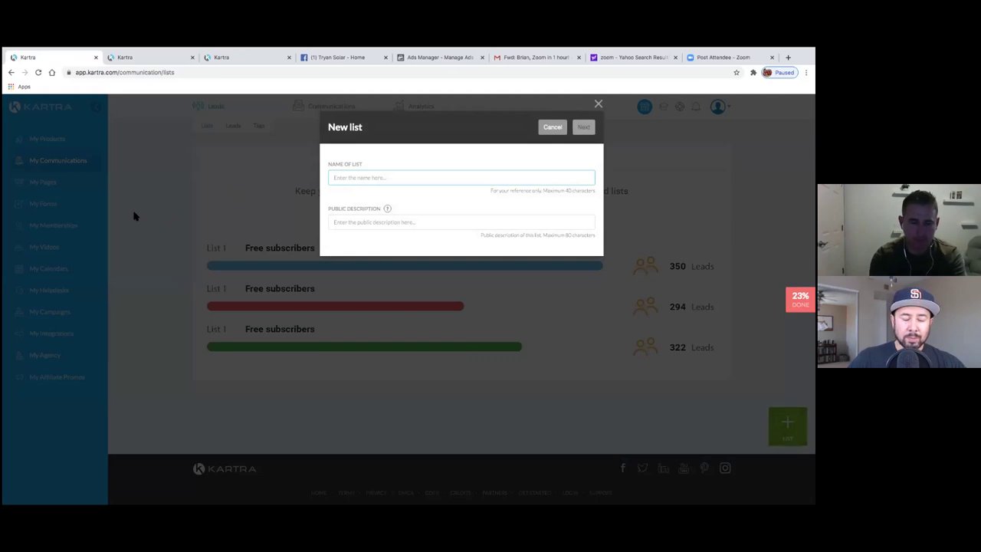
text(Try)
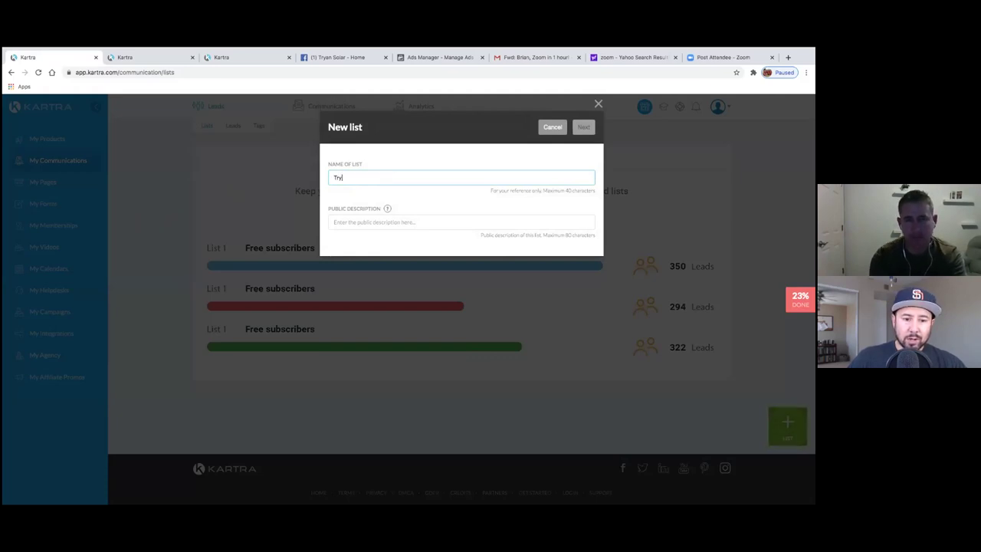
text(an Sola)
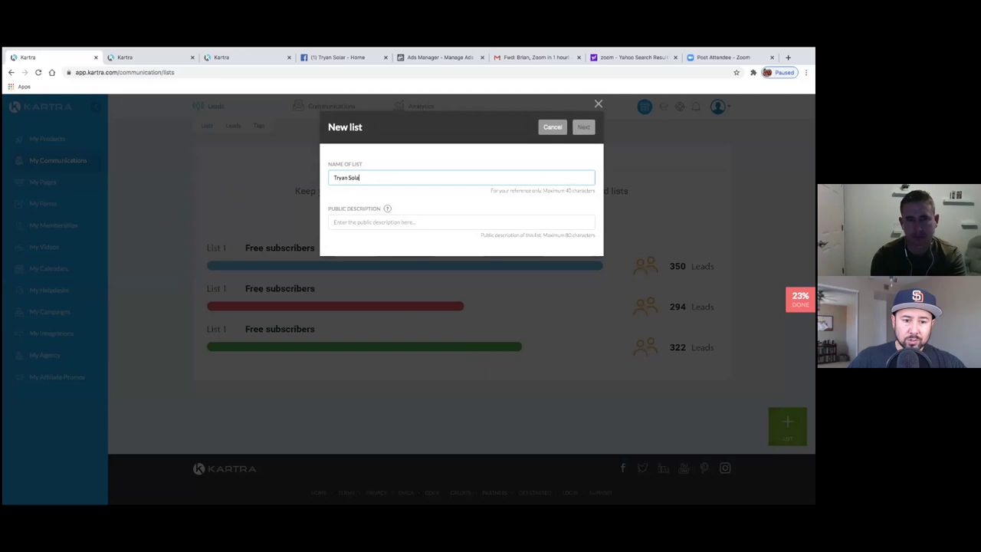
text(r Opt In Leads)
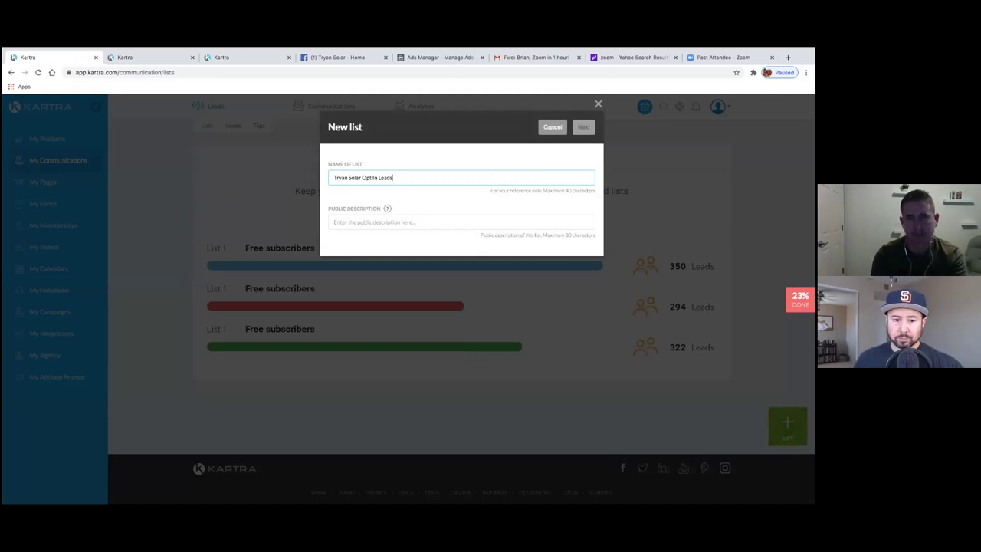
click(354, 222)
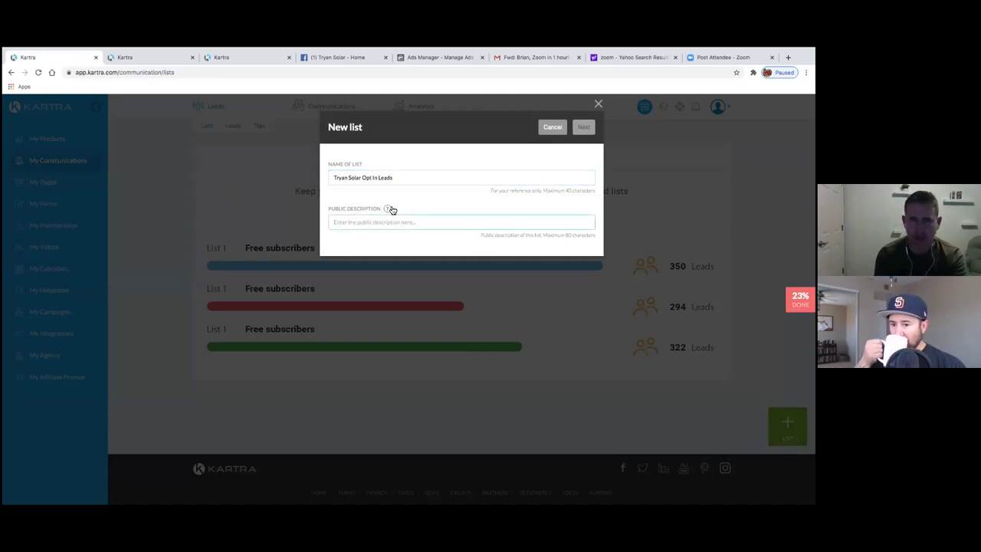
mouse_move(389, 206)
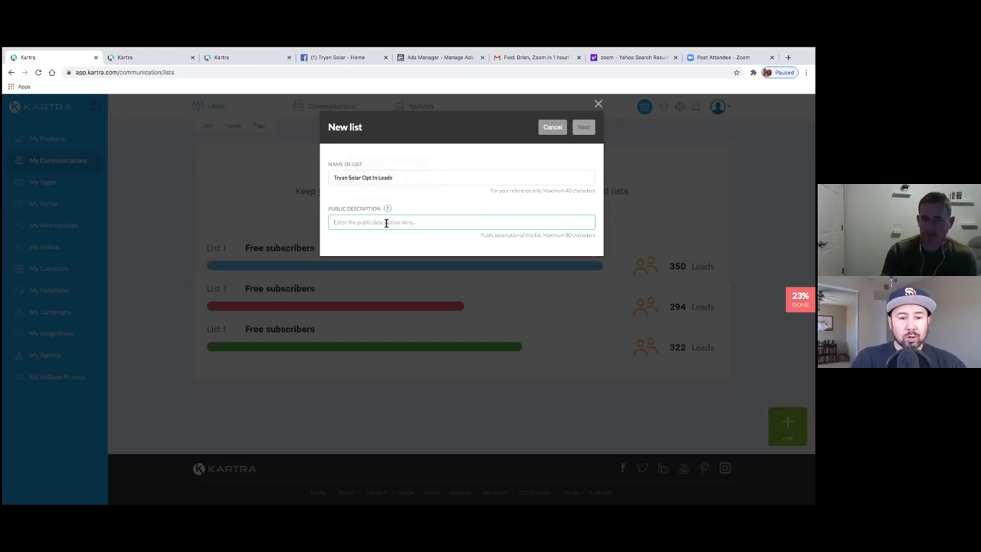
text(Thank yo fo)
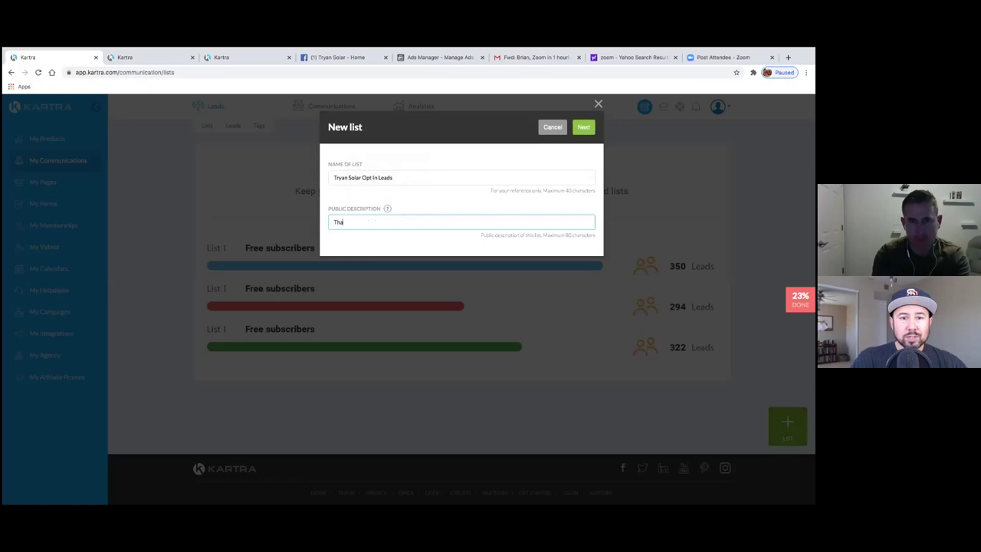
key(BackSpace)
key(BackSpace)
key(BackSpace)
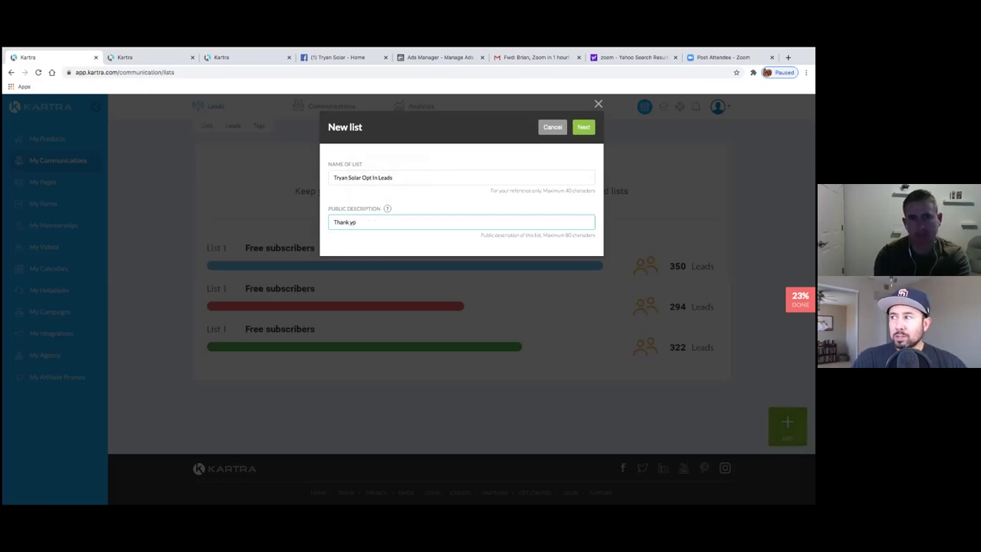
text(u)
text( f)
text( for)
text( our interest i)
text(n solar.)
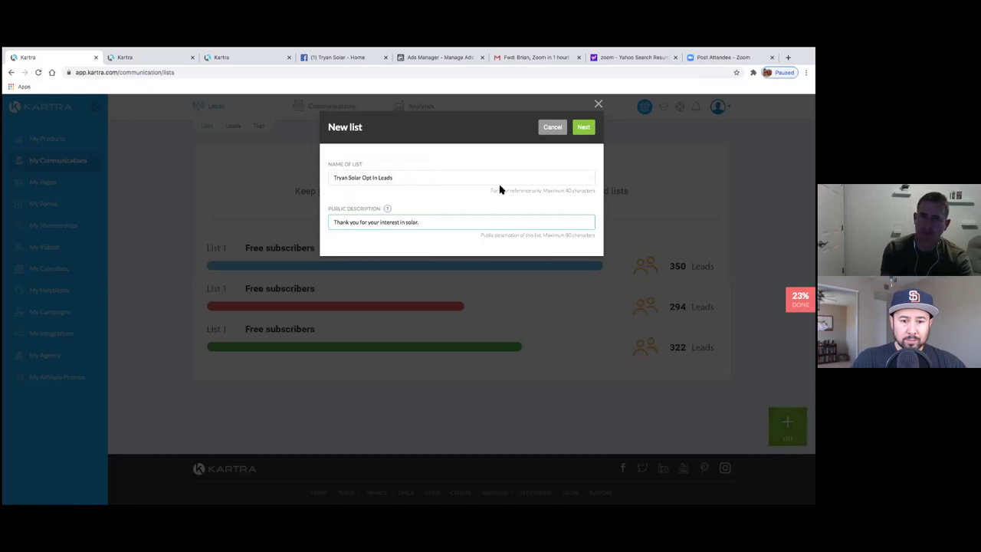
click(582, 129)
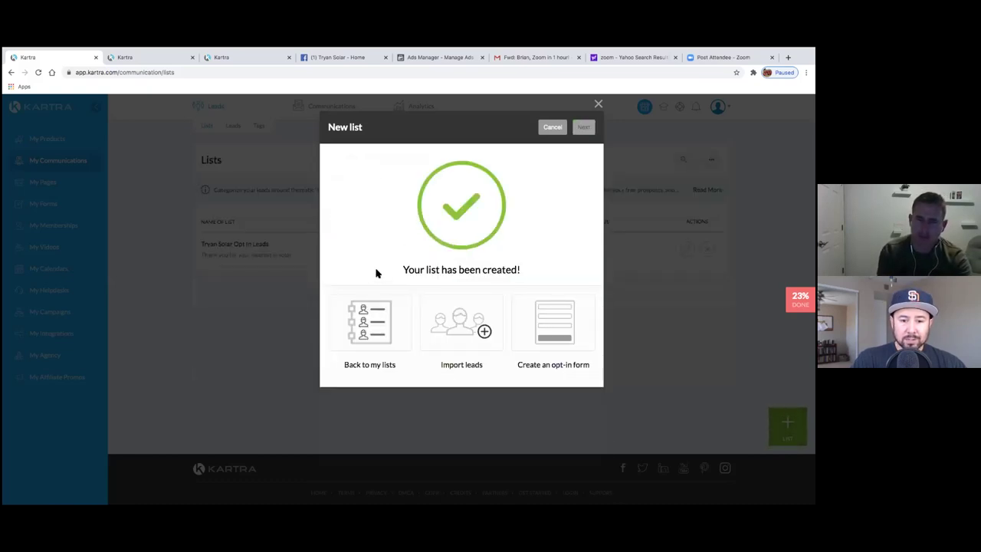
- Go back to the Lists overview and open a blank New list form
click(382, 337)
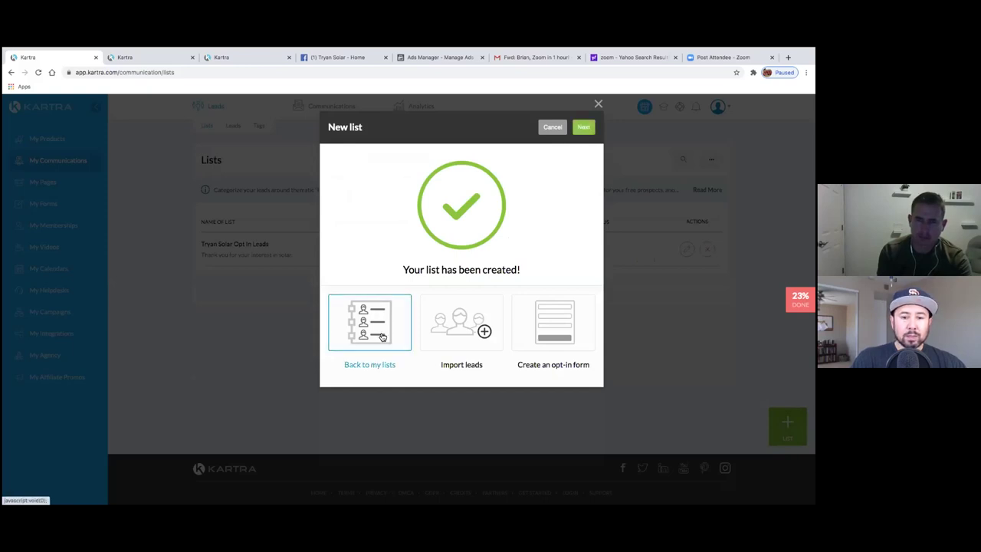
click(584, 127)
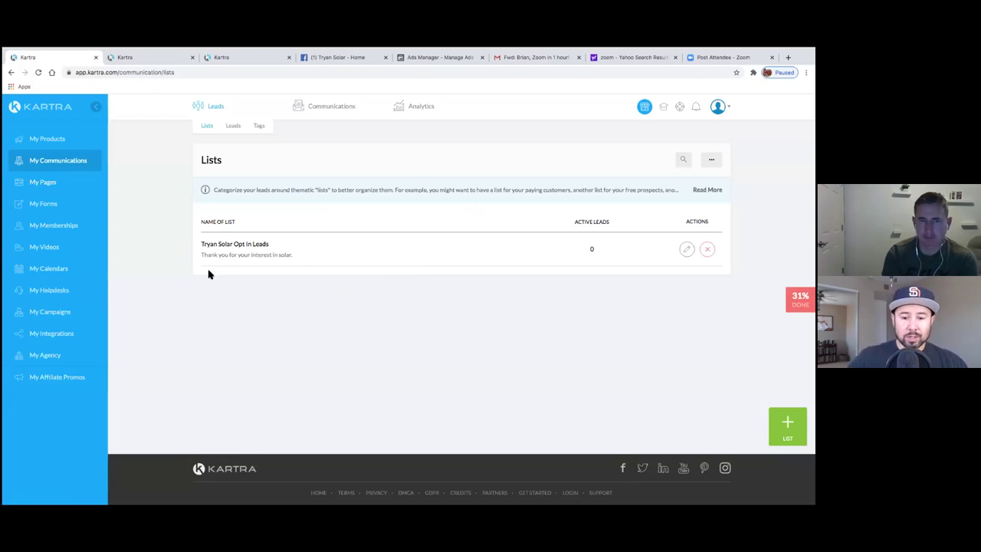
click(789, 426)
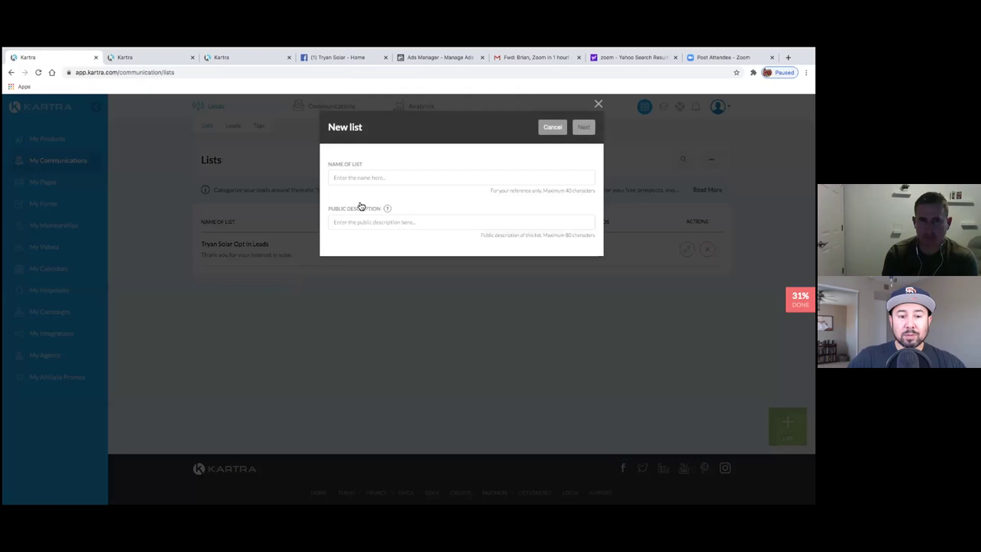
- Create the 'Scheduled Appts' list with its appointment thank-you description, choosing to return to the lists
click(370, 183)
text(Sc)
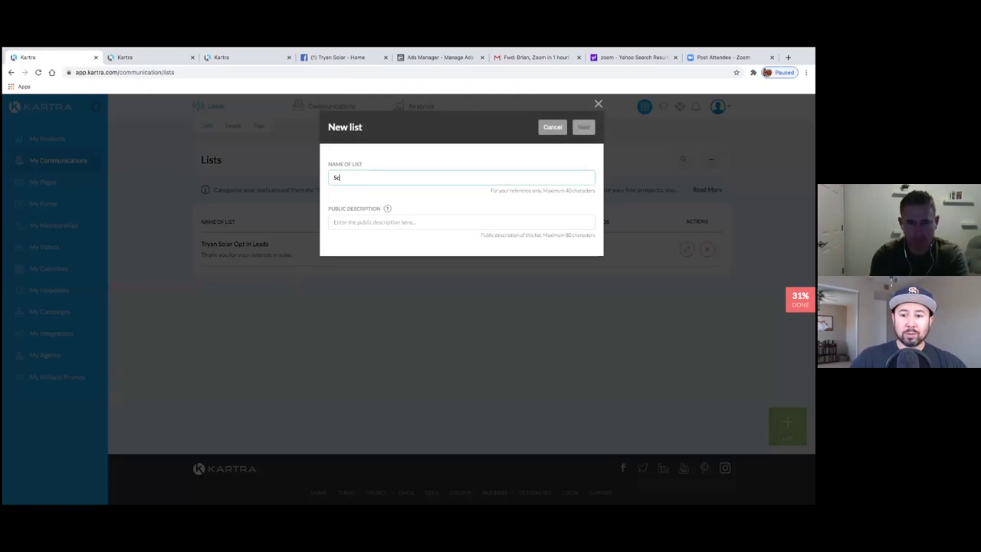
text(heduled Appts)
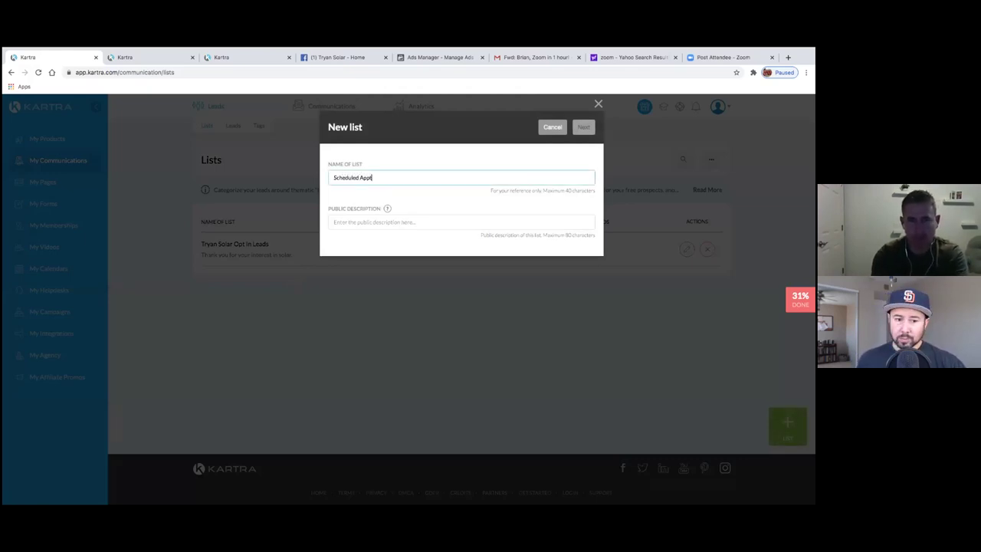
click(402, 224)
text(T)
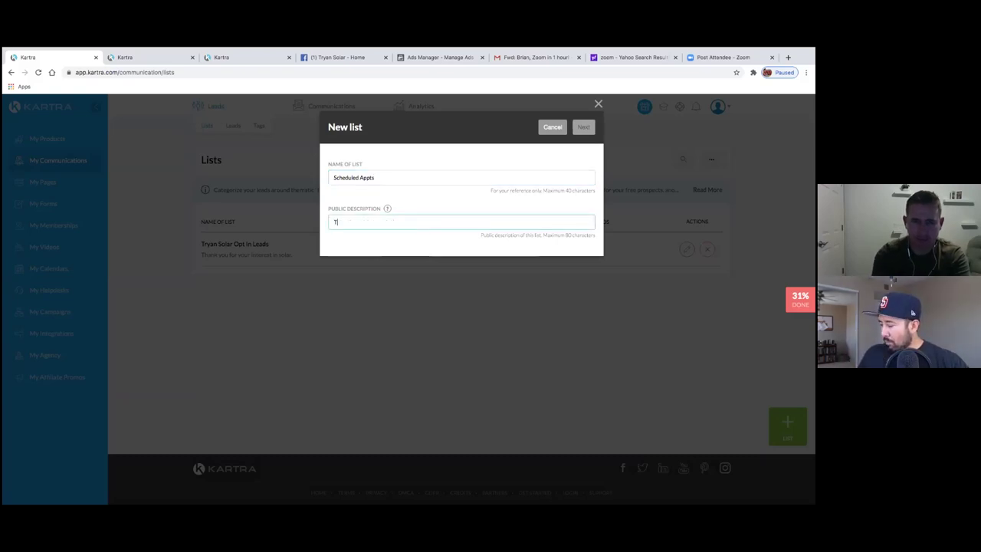
text(hank you for)
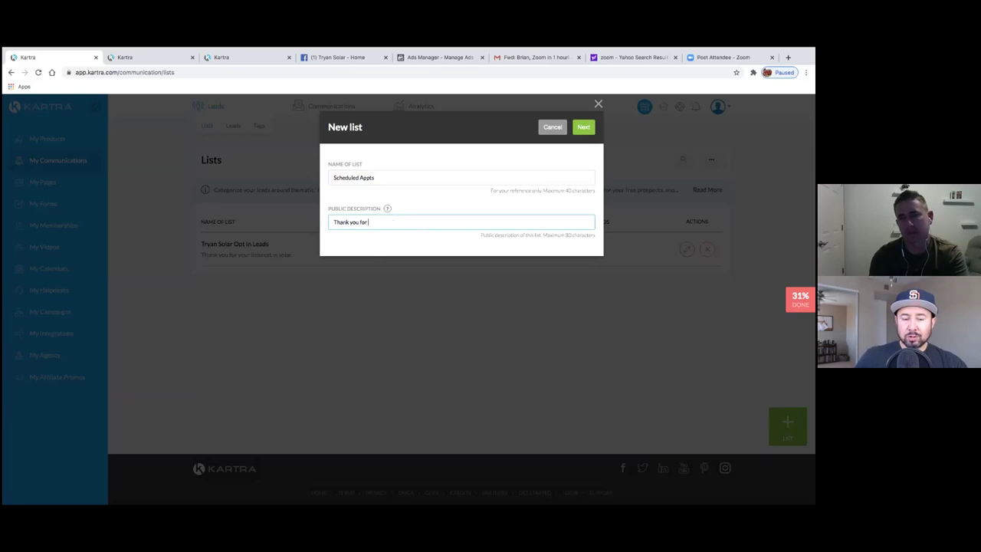
text(nquiring f)
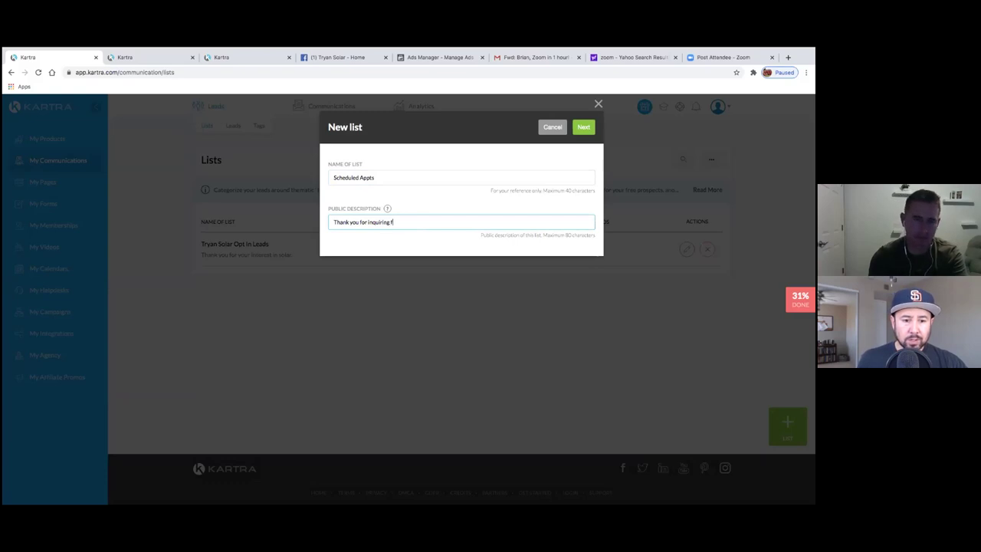
key(BackSpace)
key(BackSpace)
key(BackSpace)
key(BackSpace)
key(BackSpace)
key(BackSpace)
key(BackSpace)
key(BackSpace)
key(BackSpace)
key(BackSpace)
key(BackSpace)
key(BackSpace)
key(BackSpace)
text(schedul)
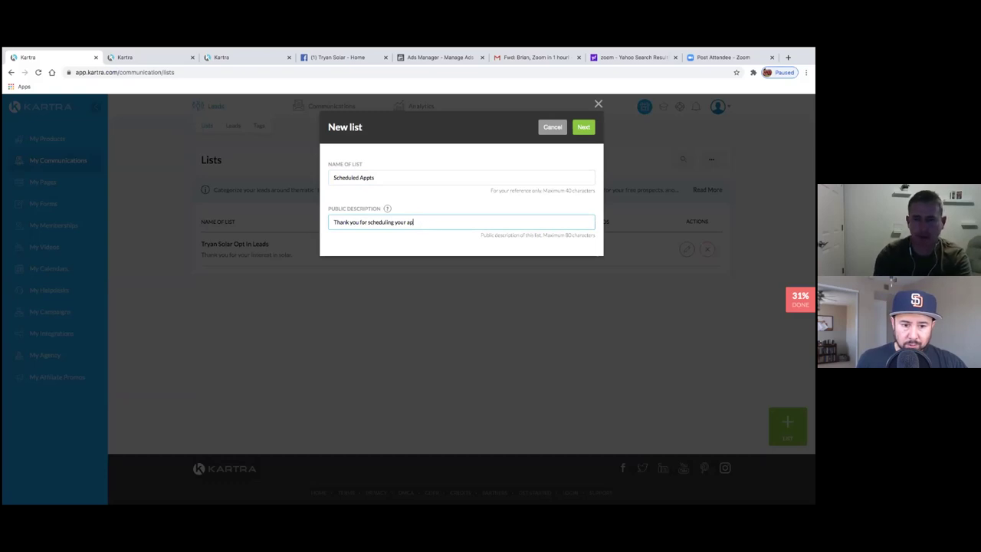
text(pointment with Tryan Solar)
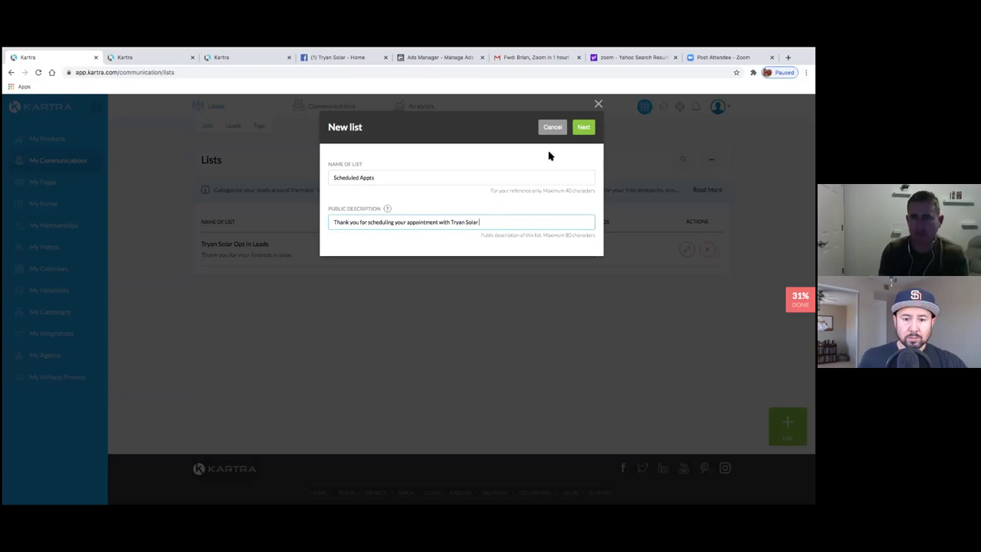
click(583, 128)
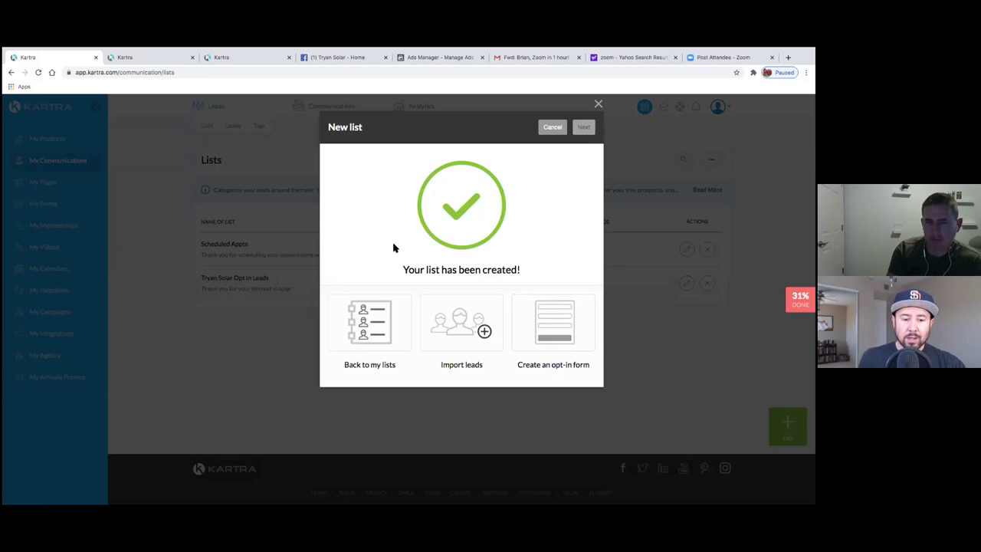
click(363, 324)
- Confirm the return to the Lists page, then open Communications > Sequences
click(584, 129)
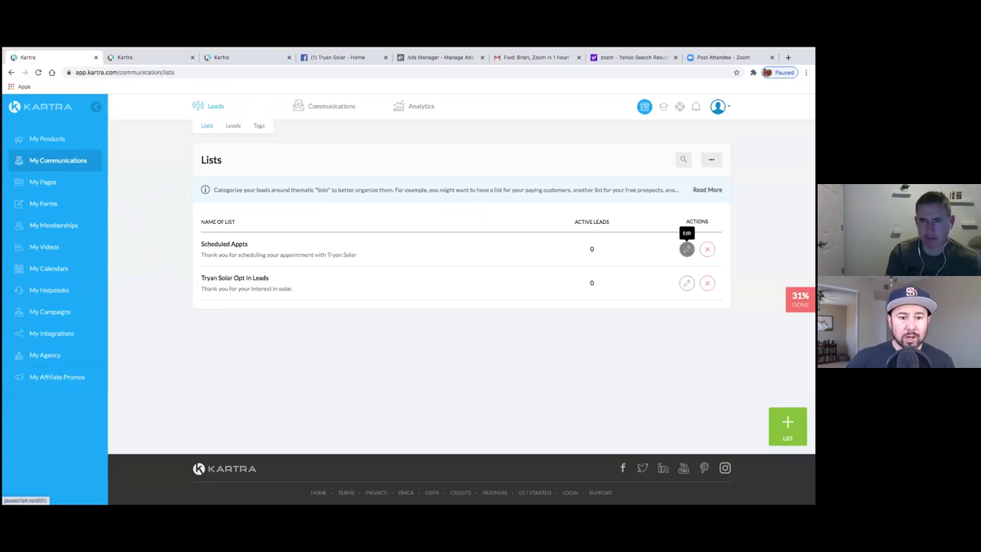
right_click(74, 160)
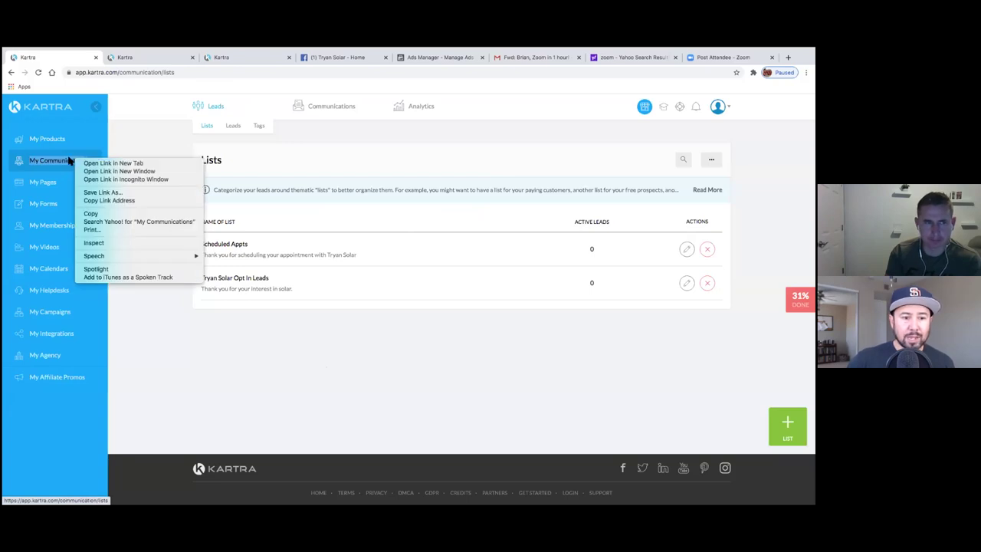
click(48, 161)
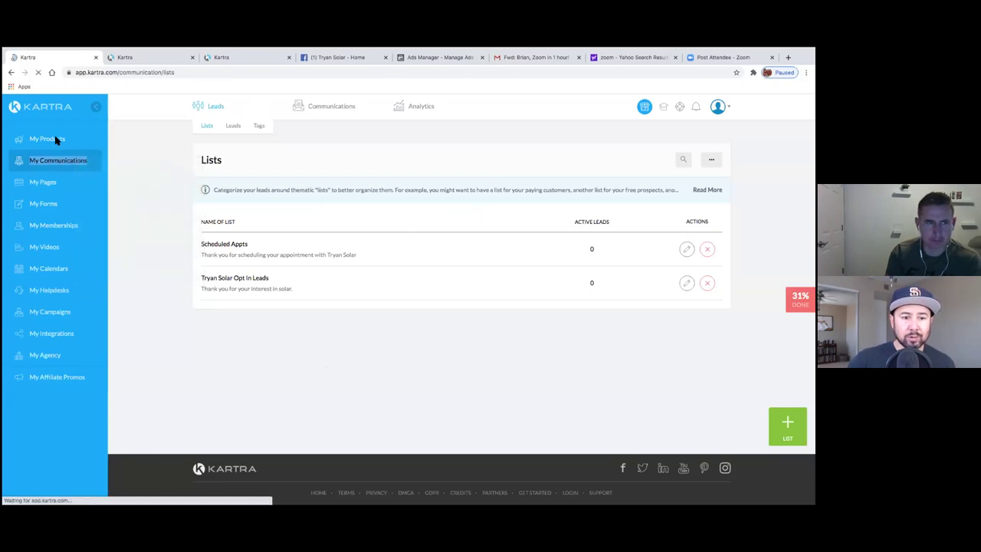
mouse_move(332, 115)
click(299, 126)
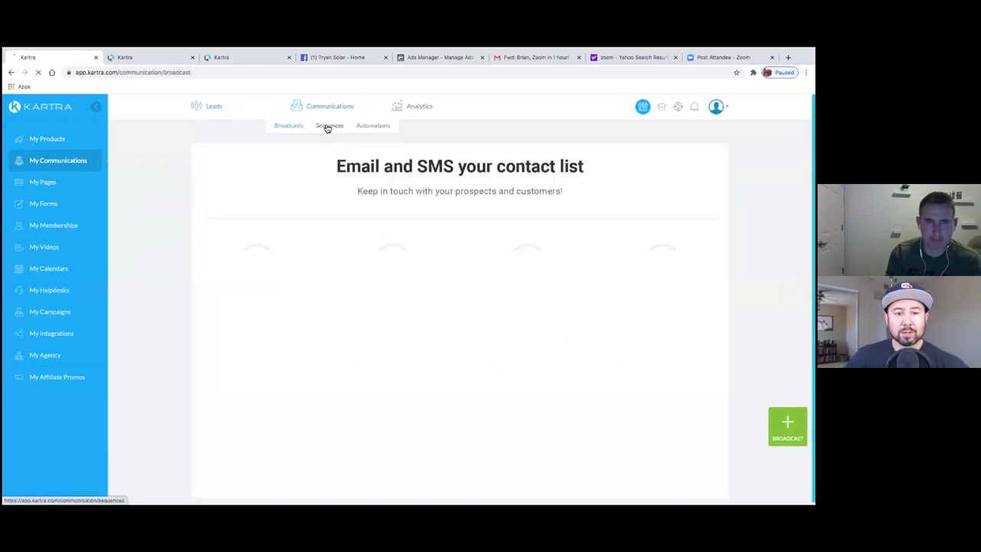
click(327, 127)
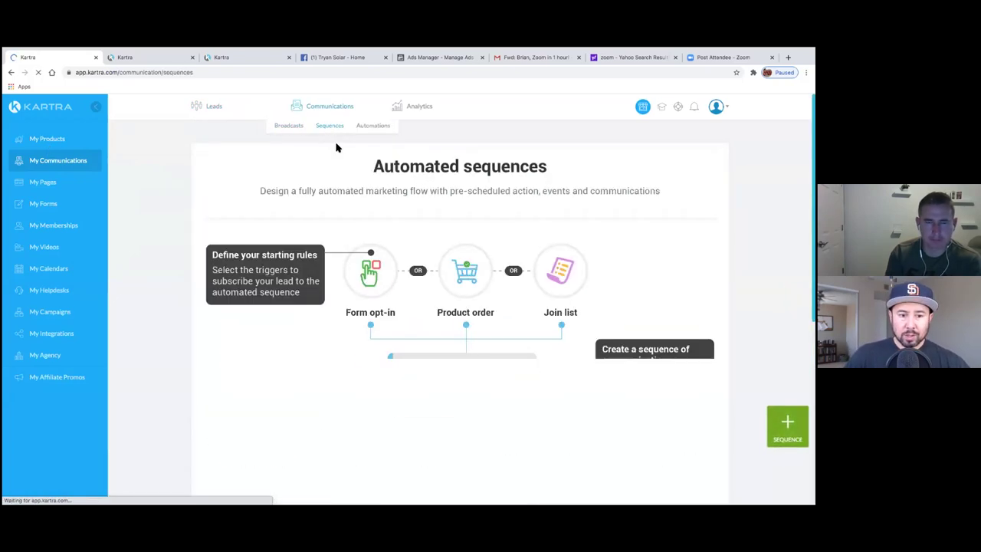
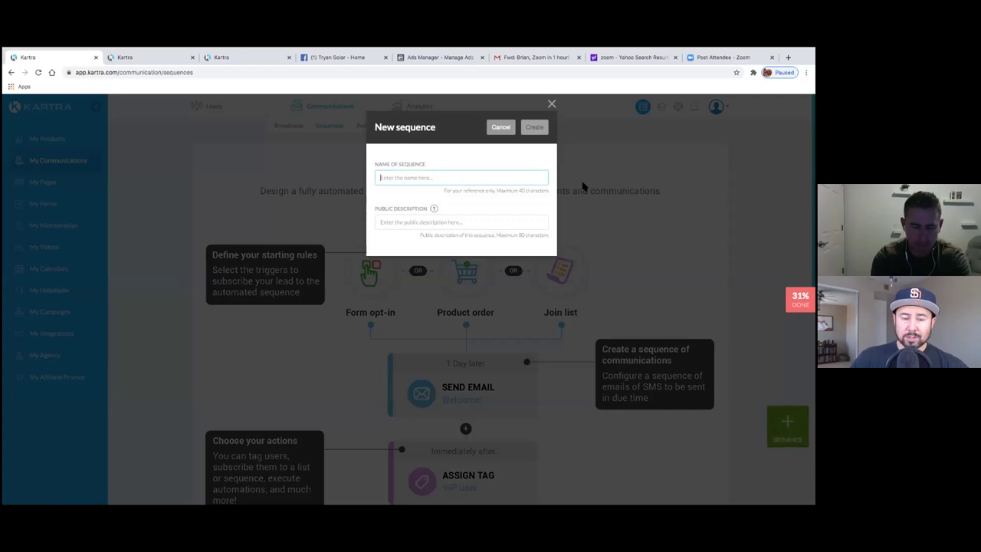
- Create the sequence 'Tryan Solar Opt in List' with description 'Thank you for your interest in solar.'
text(Opt in List)
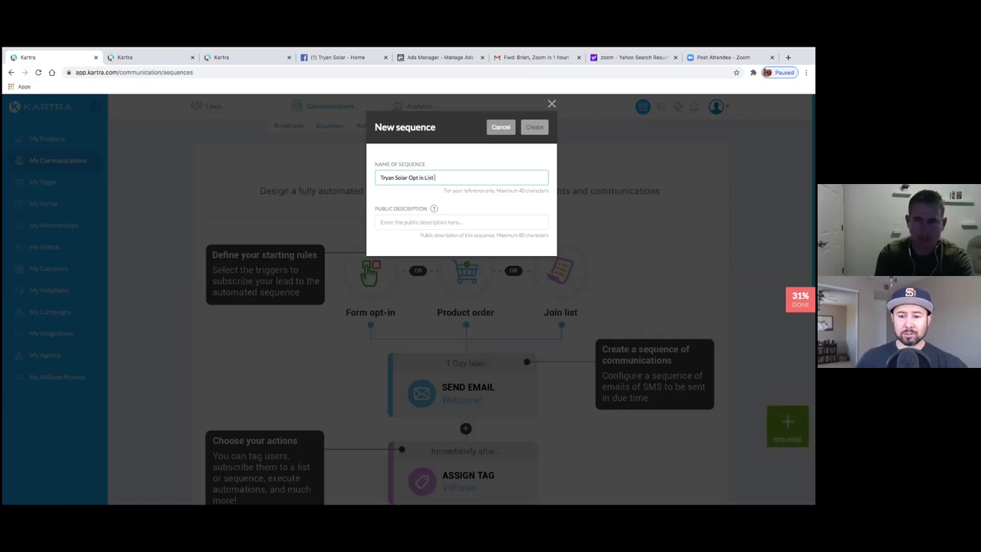
click(505, 221)
text(Th)
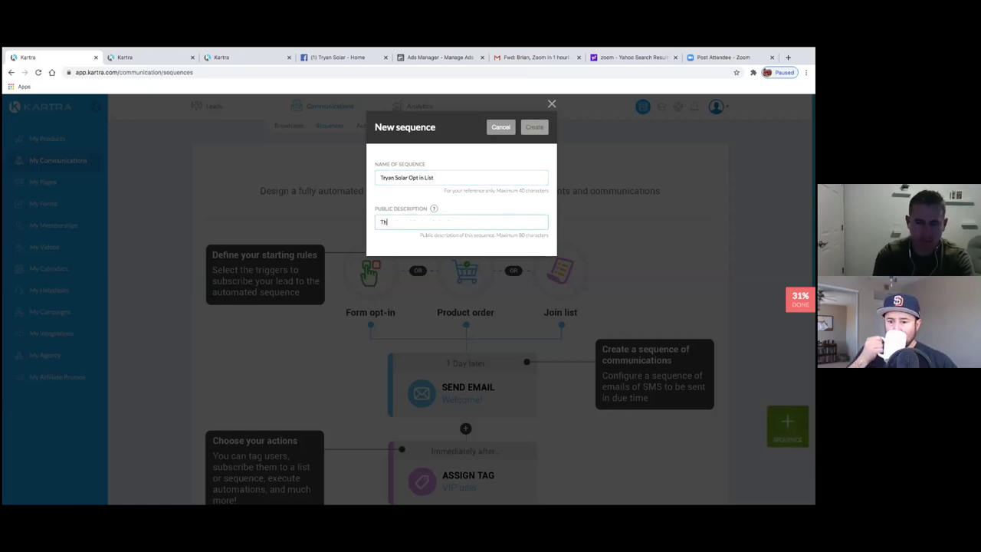
text(ank you for your interest in solar.)
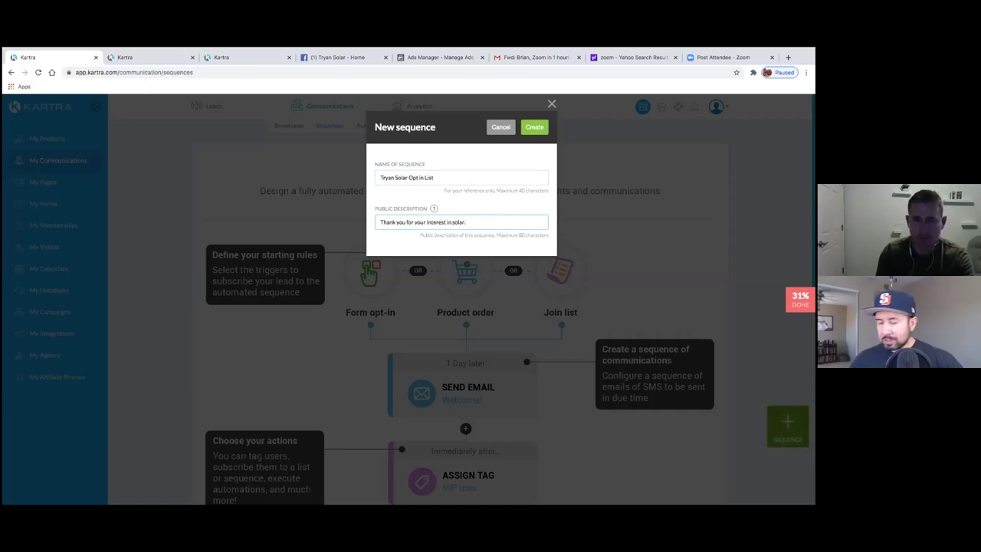
click(536, 127)
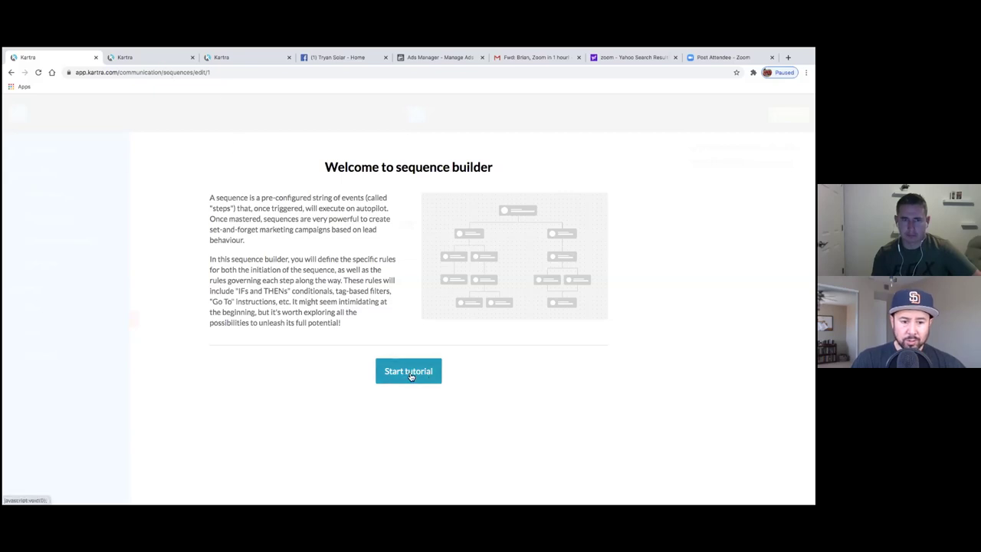
- Step through every sequence builder tutorial screen and dismiss it to reach the empty canvas
click(411, 376)
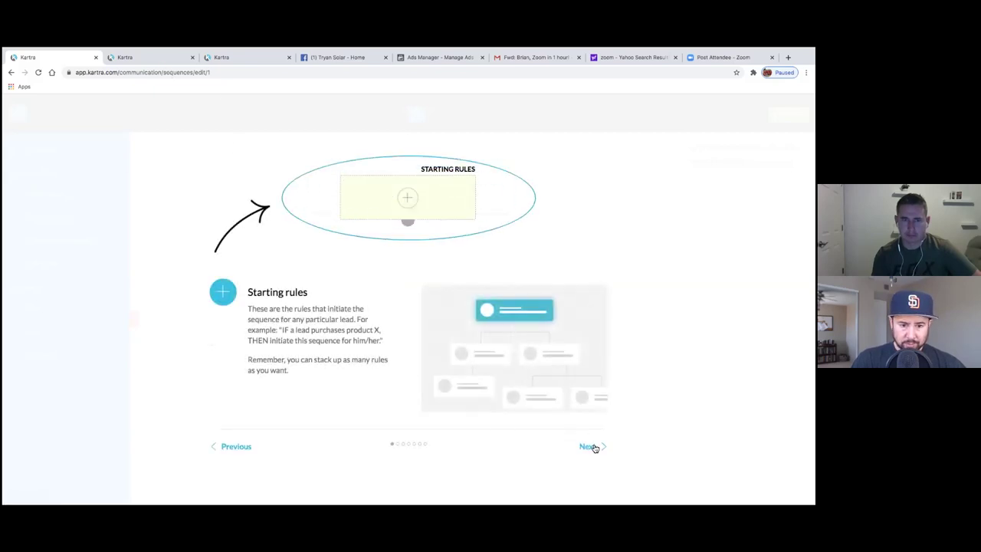
click(593, 447)
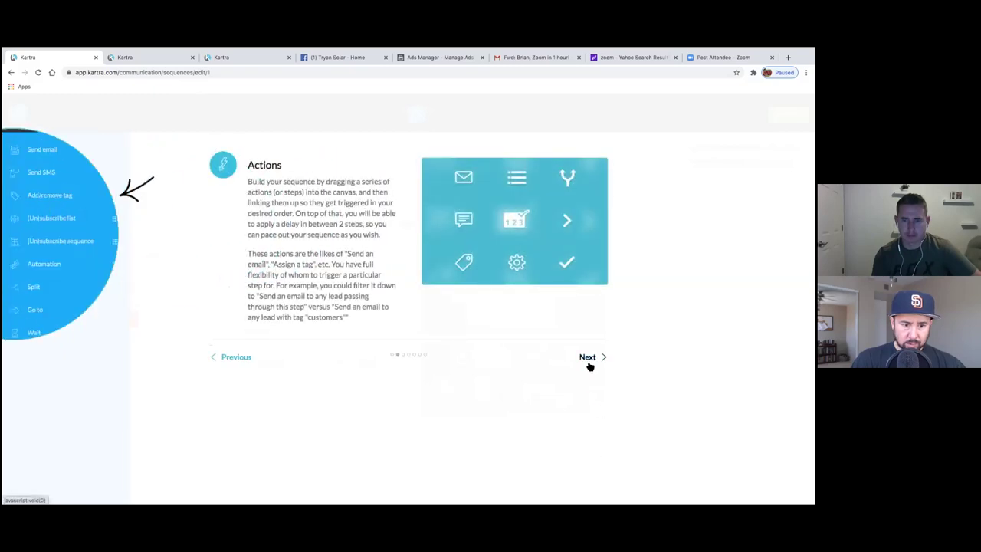
click(590, 365)
click(588, 366)
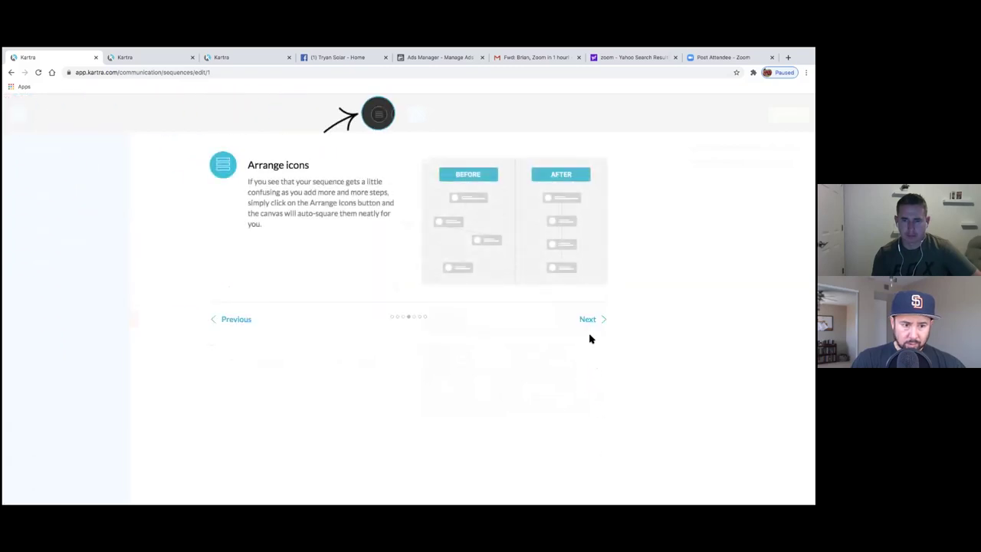
click(588, 319)
click(591, 386)
click(587, 319)
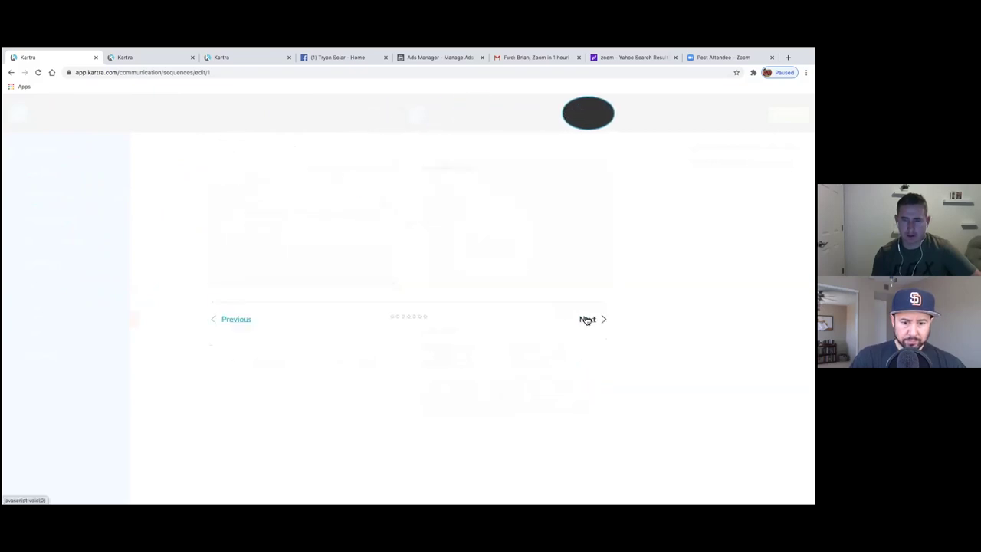
click(587, 319)
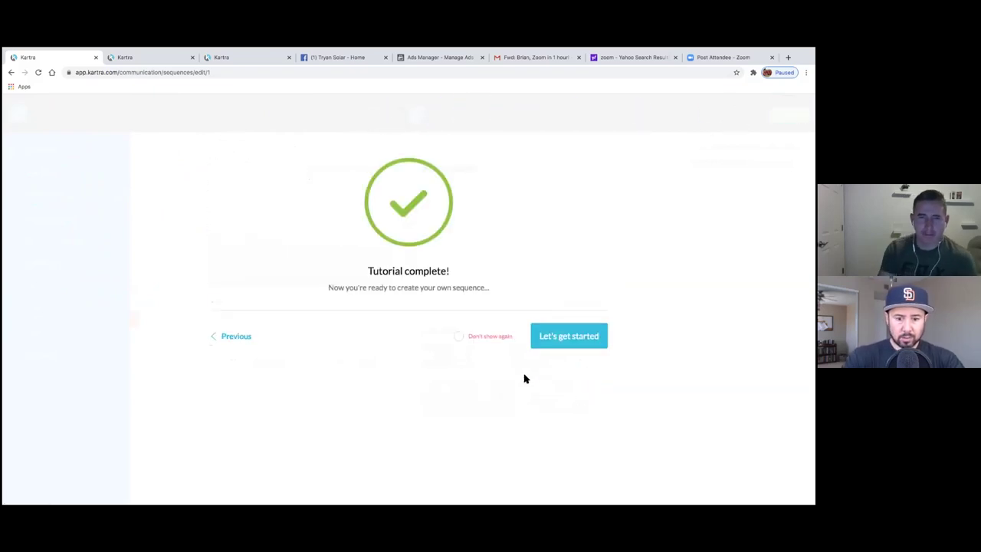
click(563, 344)
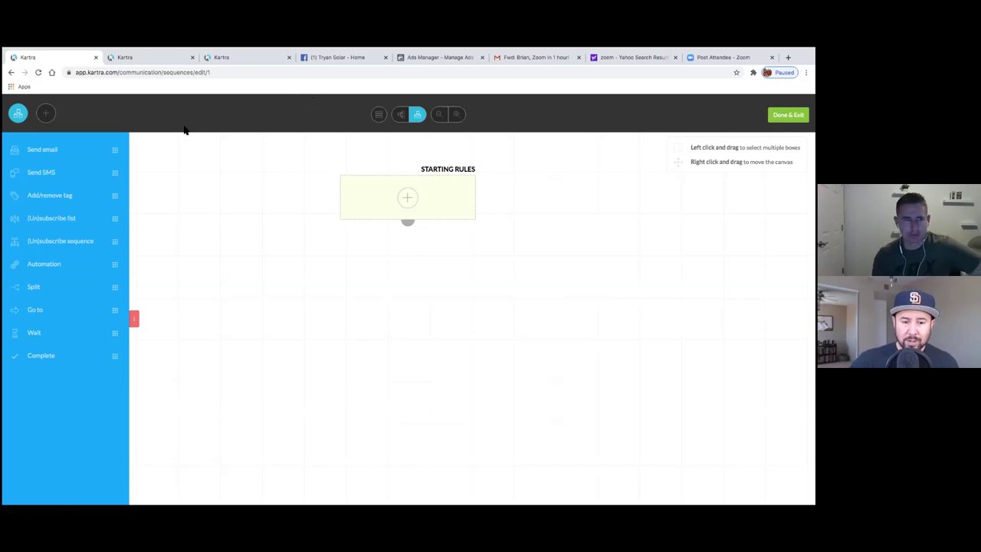
- Add and save a starting rule triggered by the Solar Lead Gen opt-in form
click(407, 200)
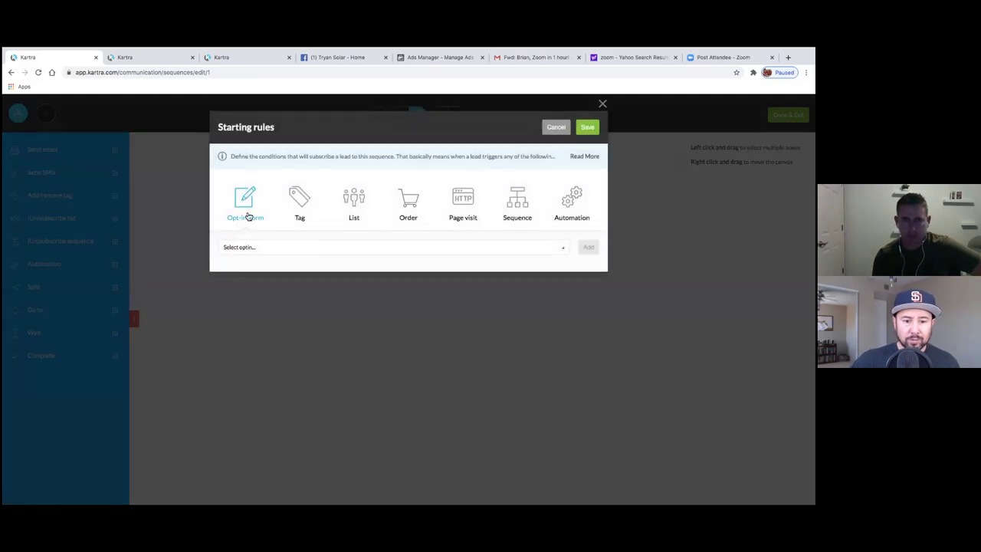
click(270, 249)
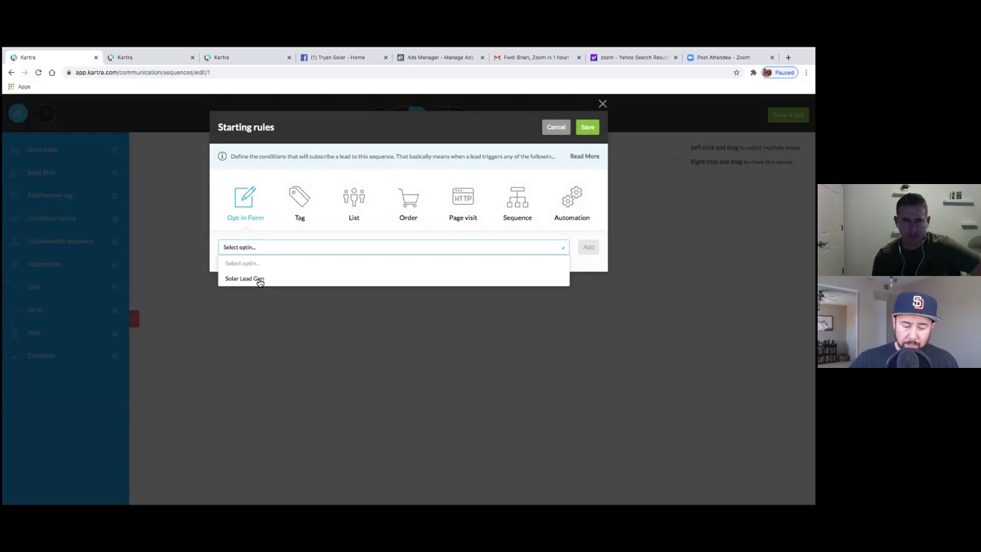
click(259, 281)
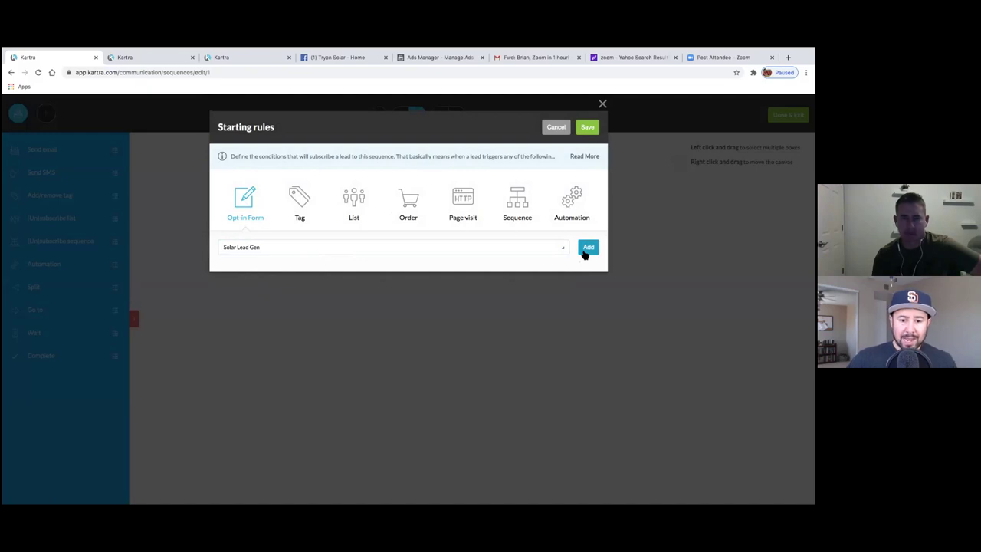
click(587, 249)
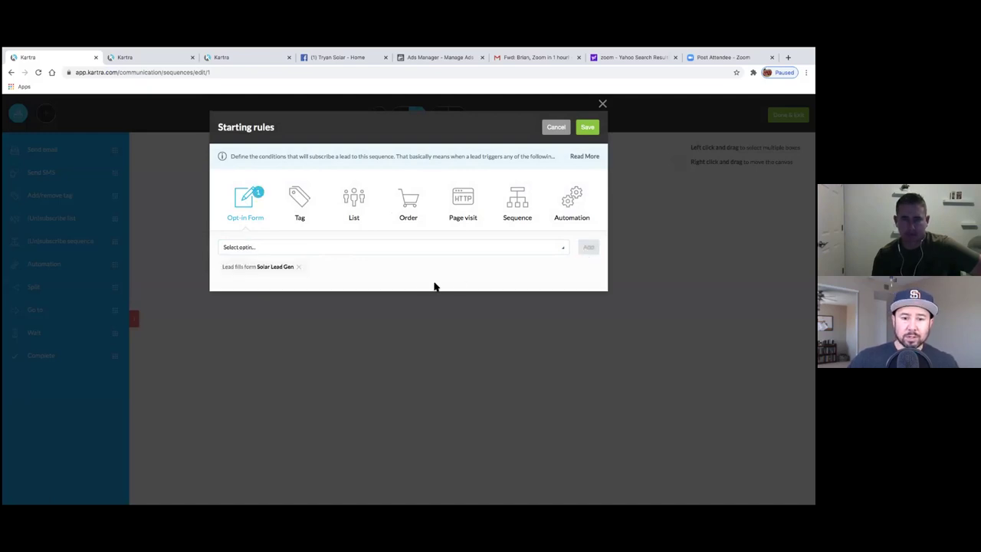
click(587, 128)
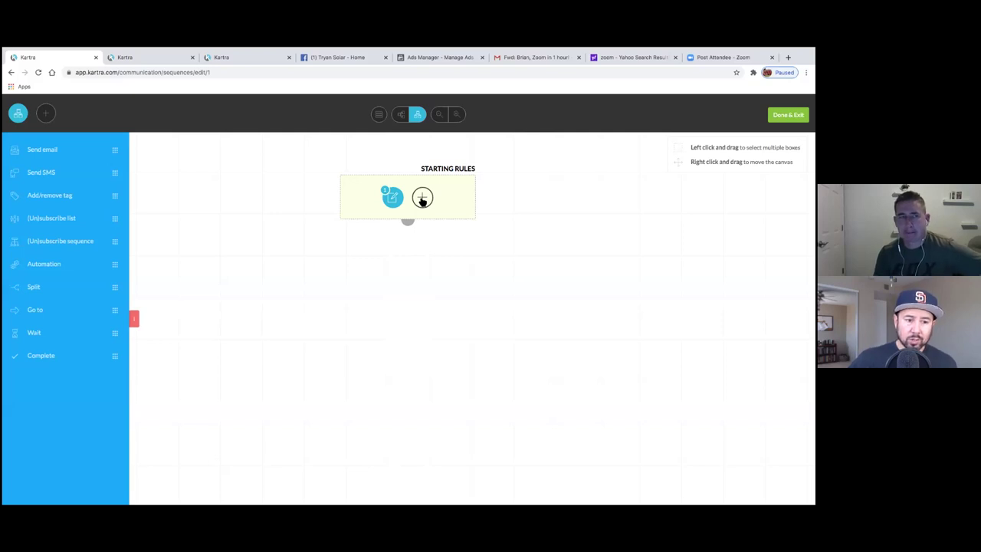
- Drag a Send email step onto the canvas below the Starting Rules block
mouse_move(398, 202)
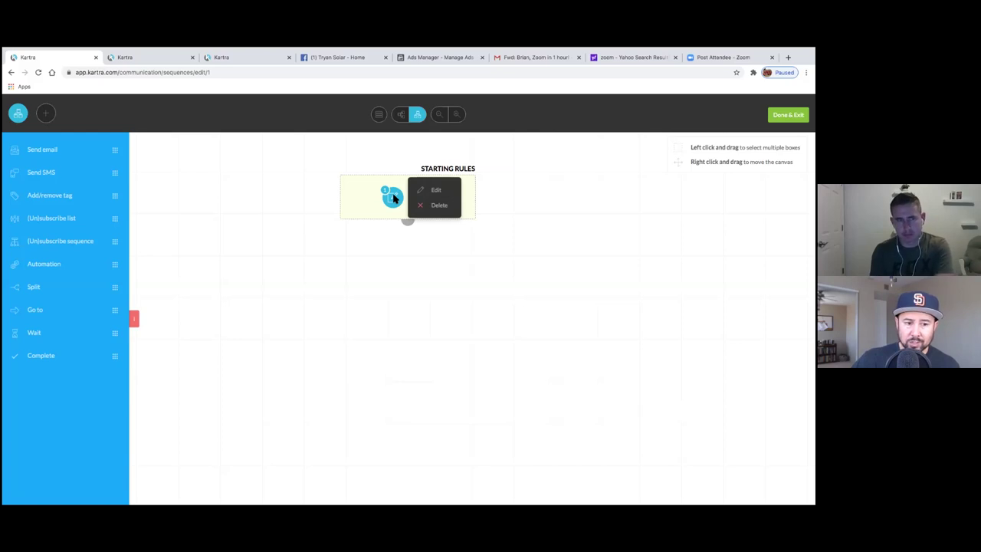
drag(36, 149, 381, 305)
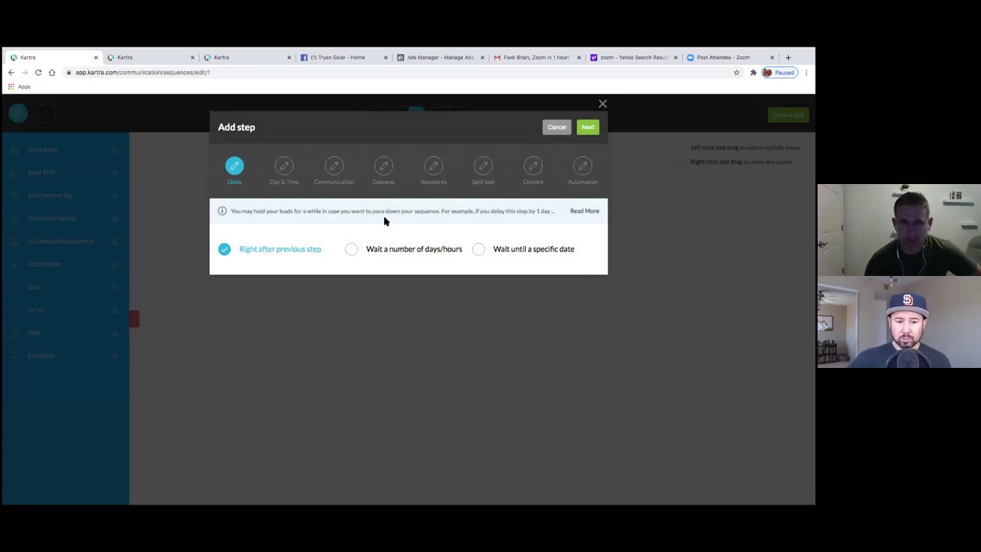
- Set the email step to wait 1 day after the previous step
click(351, 250)
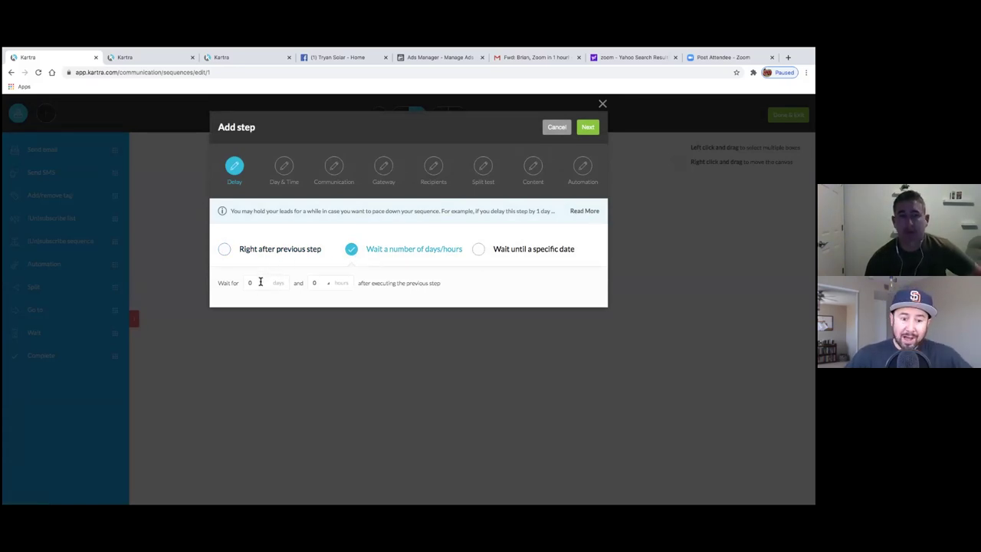
click(261, 282)
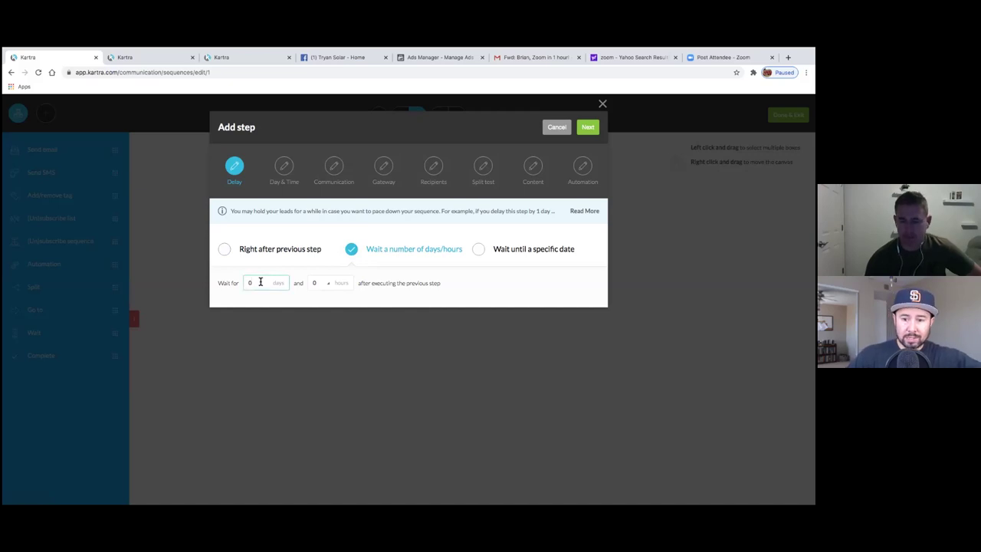
text(1)
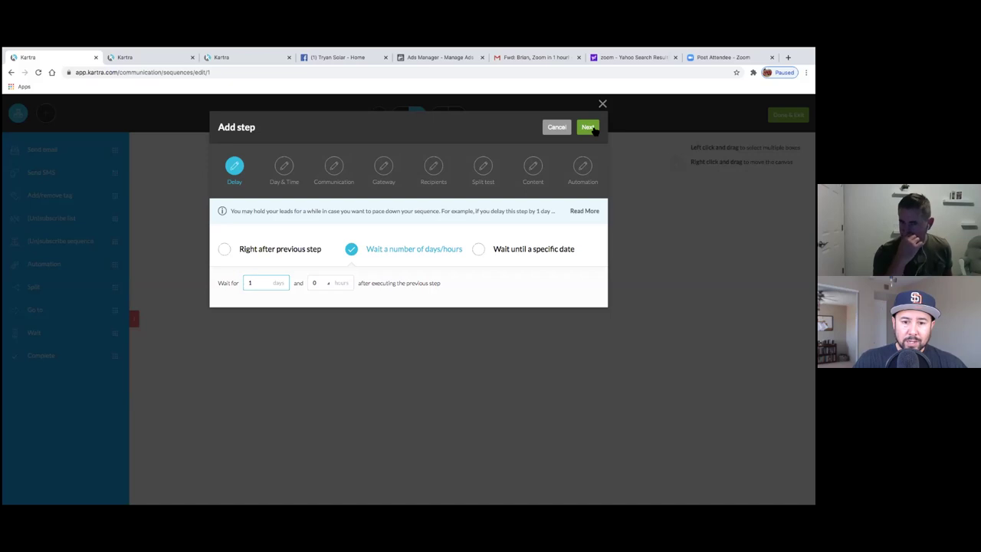
click(588, 127)
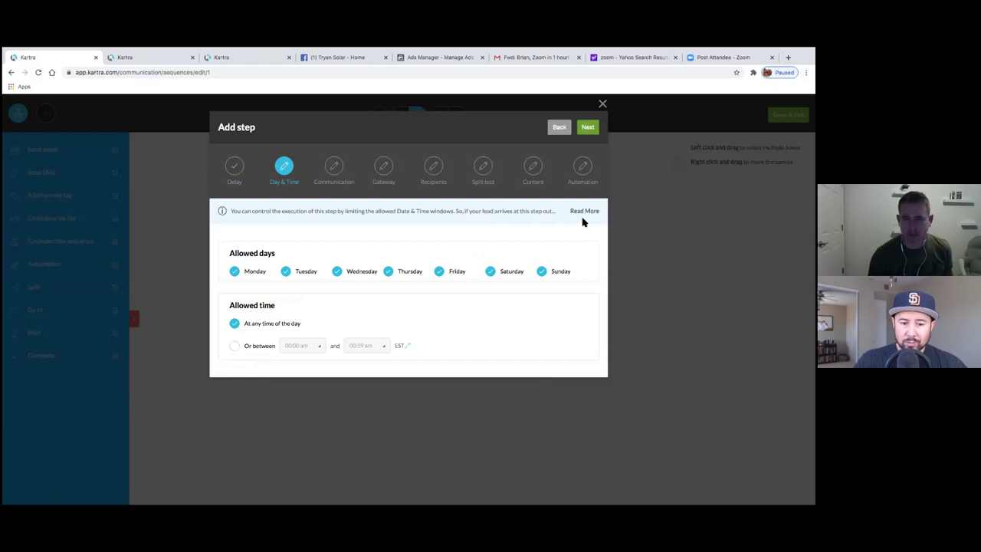
- Keep any day and time allowed and name the broadcast 'Next Day Email'
click(588, 128)
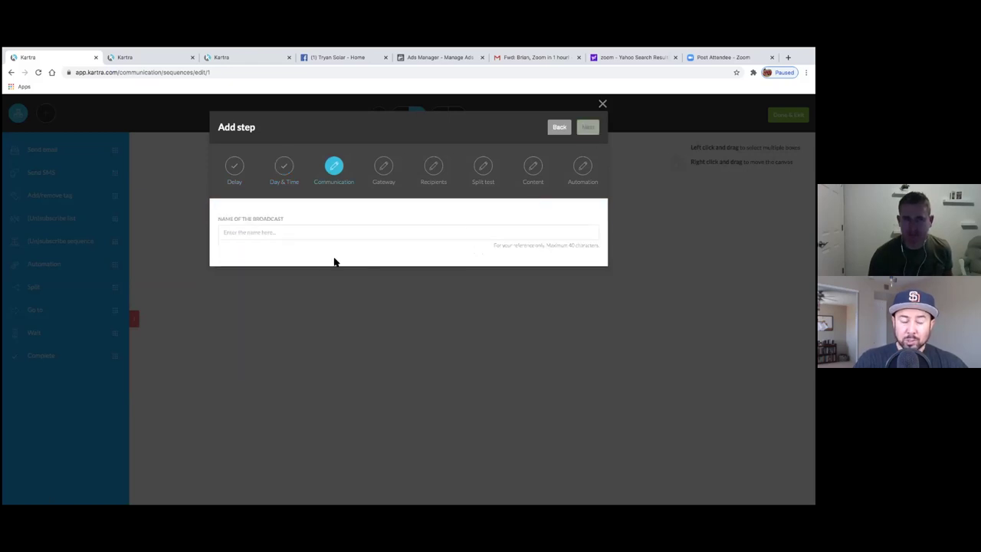
click(293, 236)
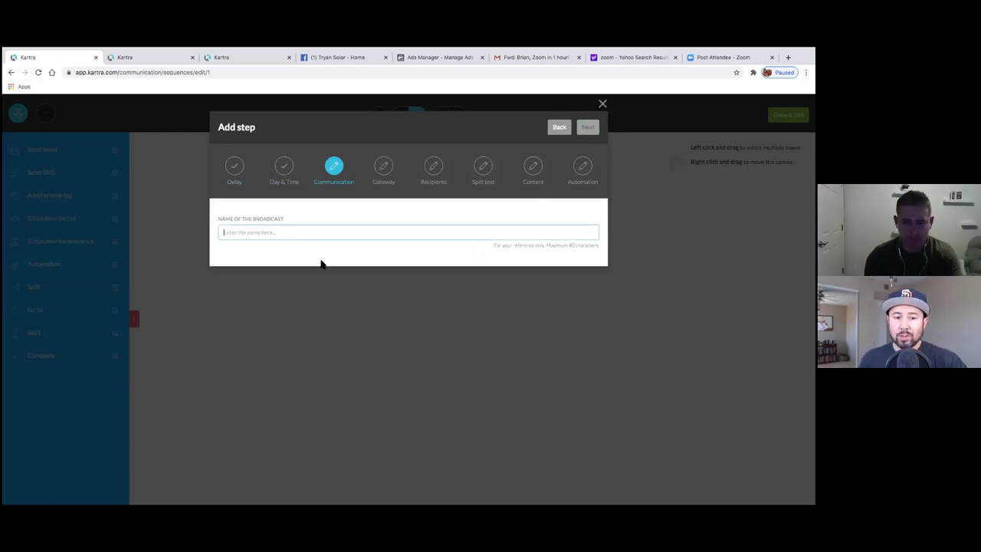
text(Ne)
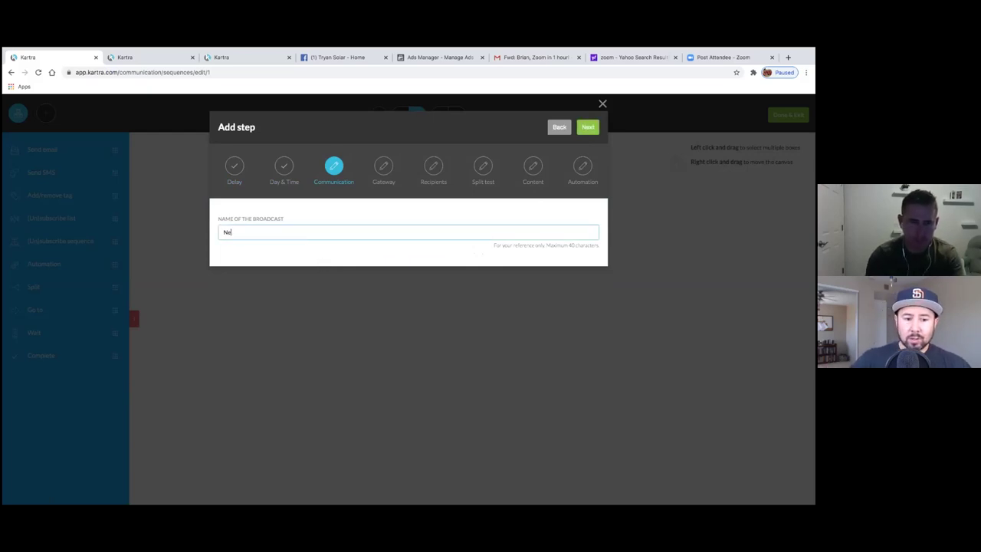
text(xt Day Email)
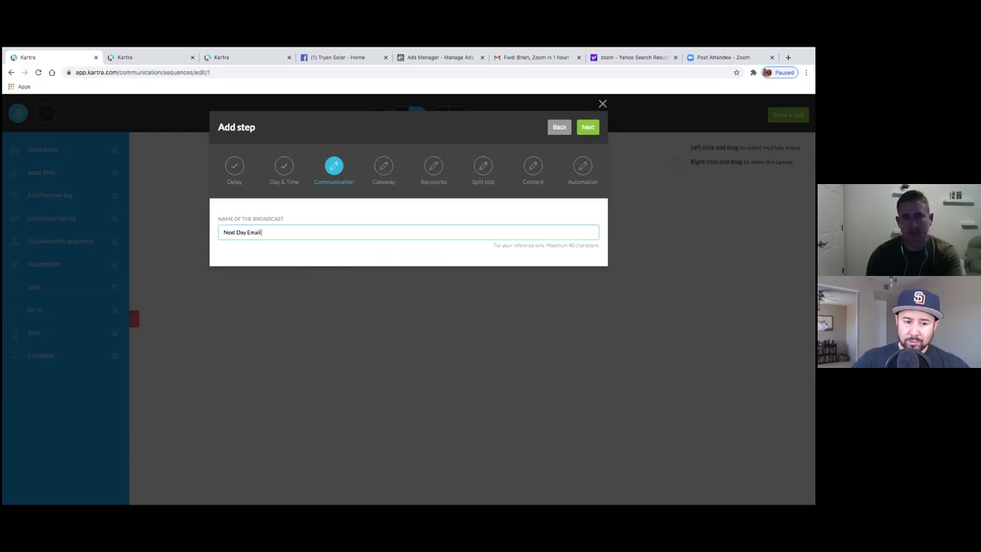
click(588, 128)
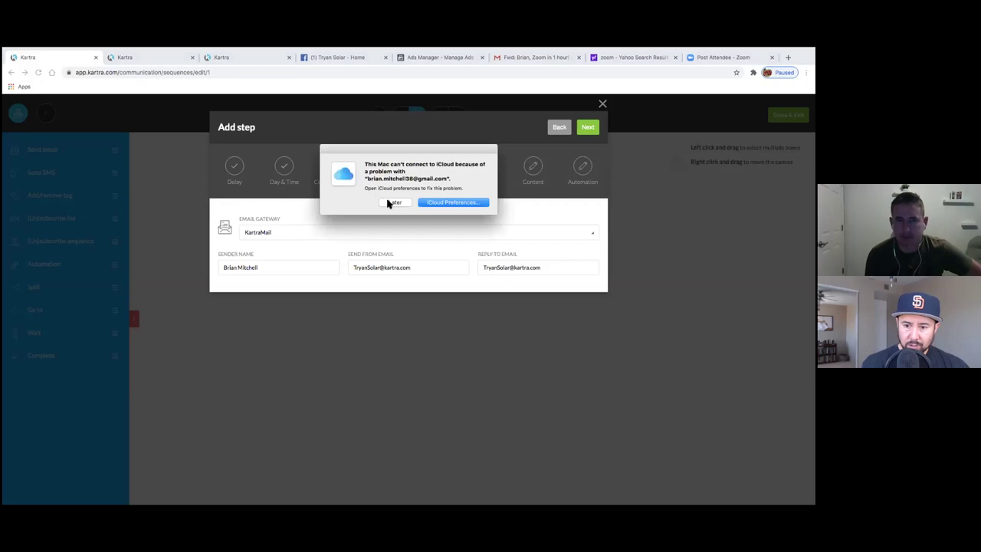
- Postpone the iCloud connection warning with Later
click(391, 202)
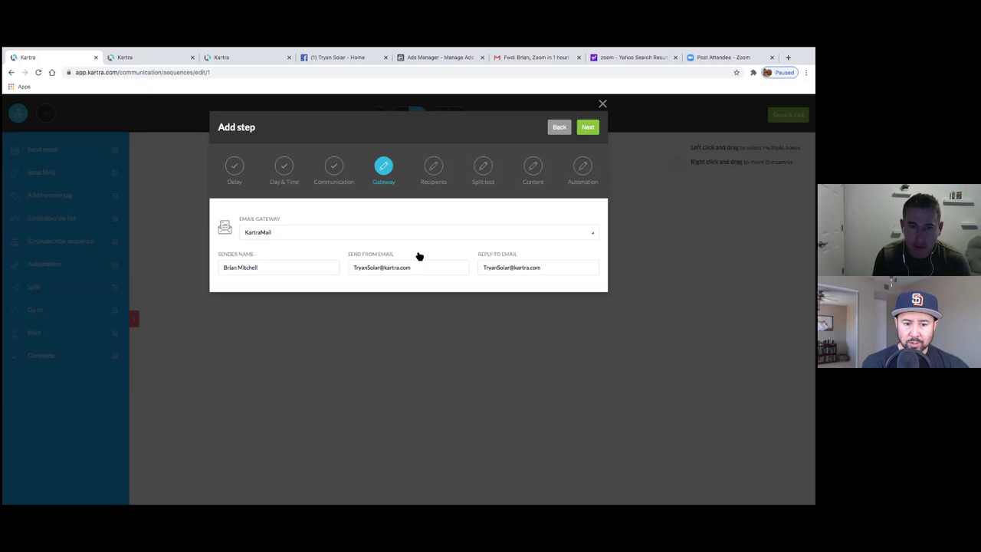
- Enter the company's own sender email address as both the send-from and reply-to addresses
drag(422, 265, 313, 261)
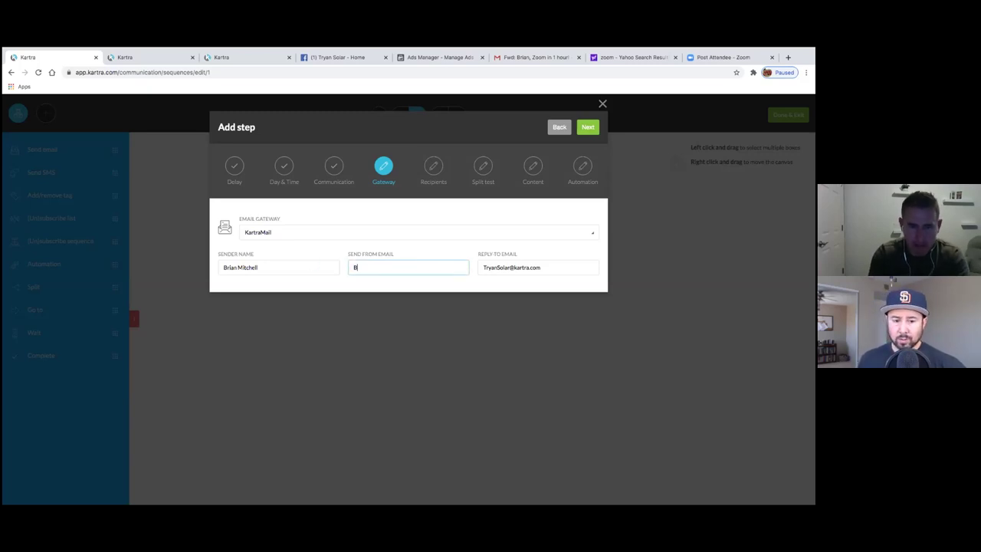
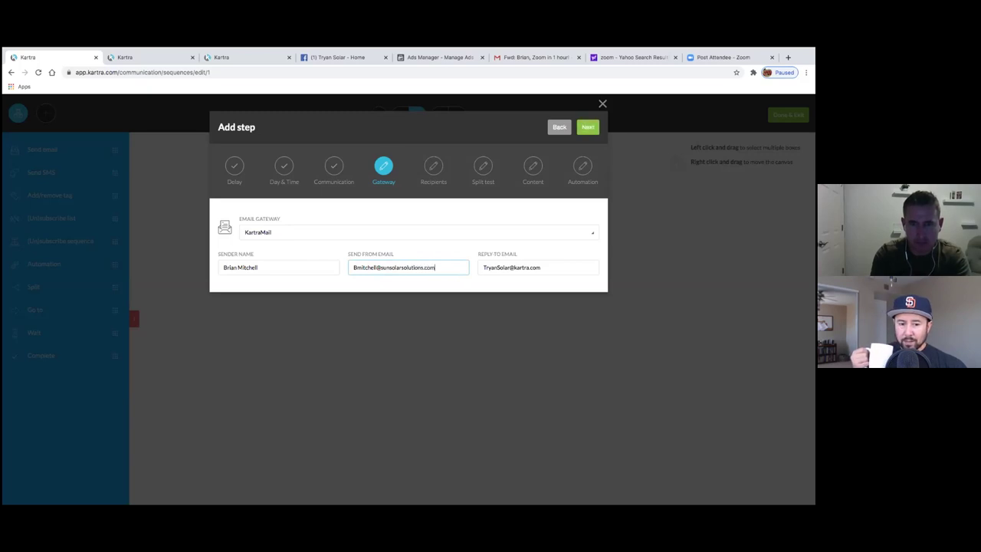
key(Tab)
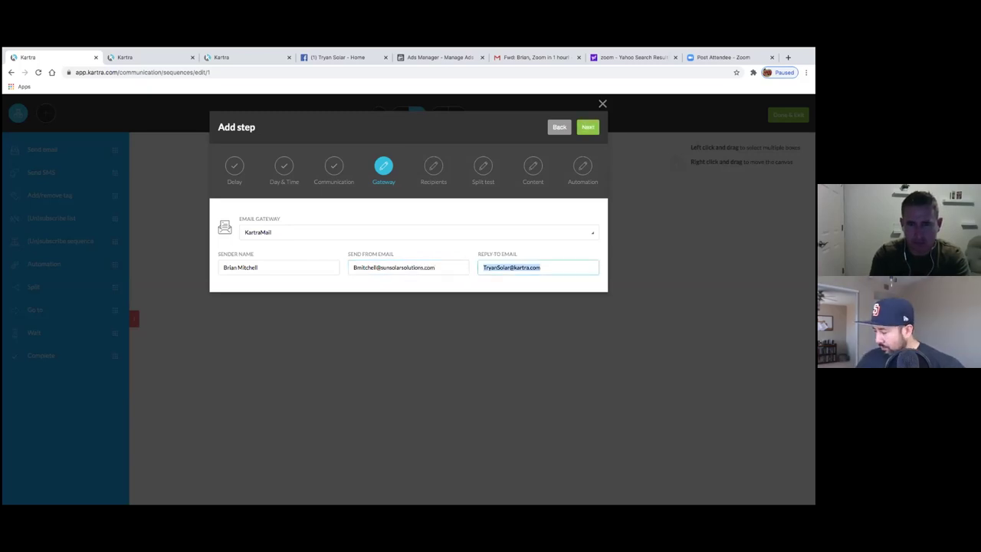
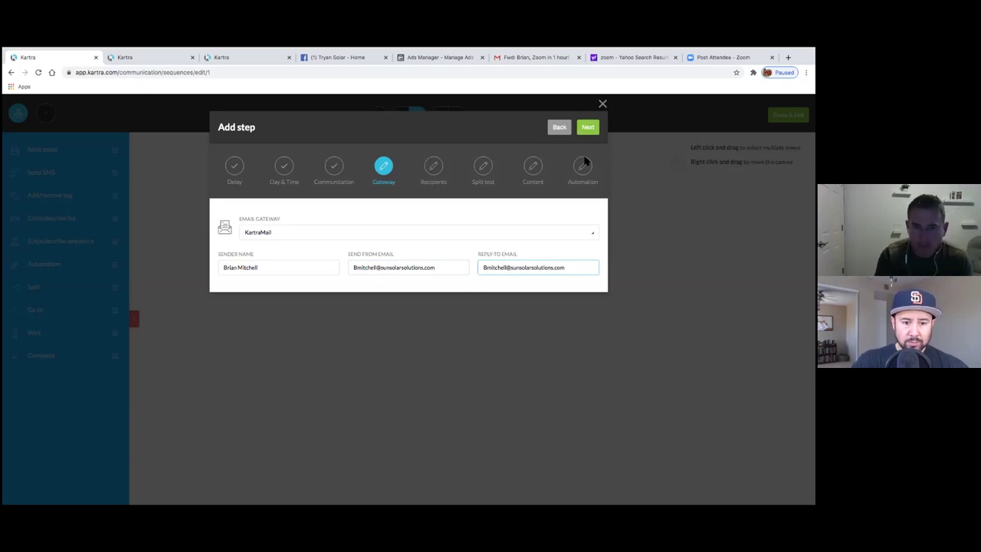
- Restrict recipients to contacts subscribed to the Tryan Solar Opt In Leads list
click(588, 127)
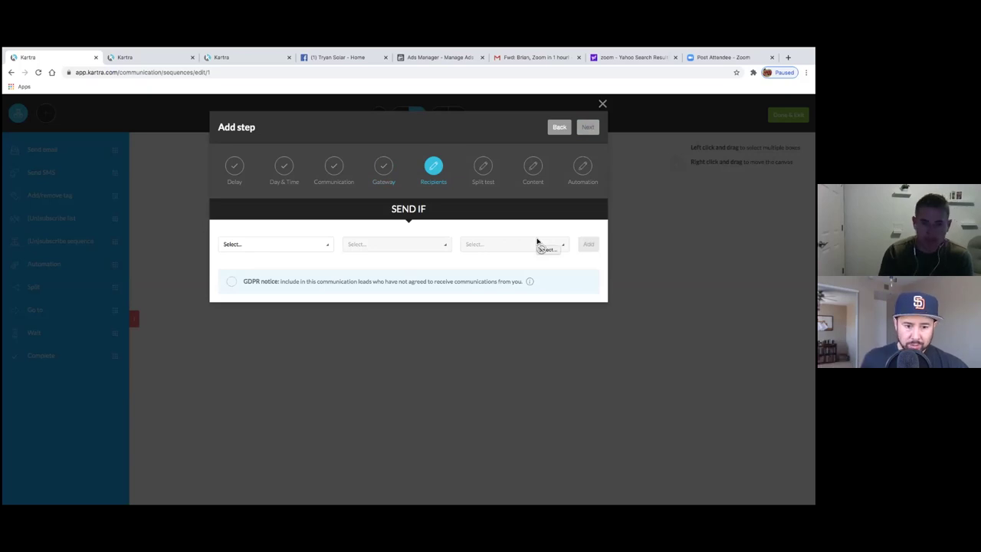
click(328, 251)
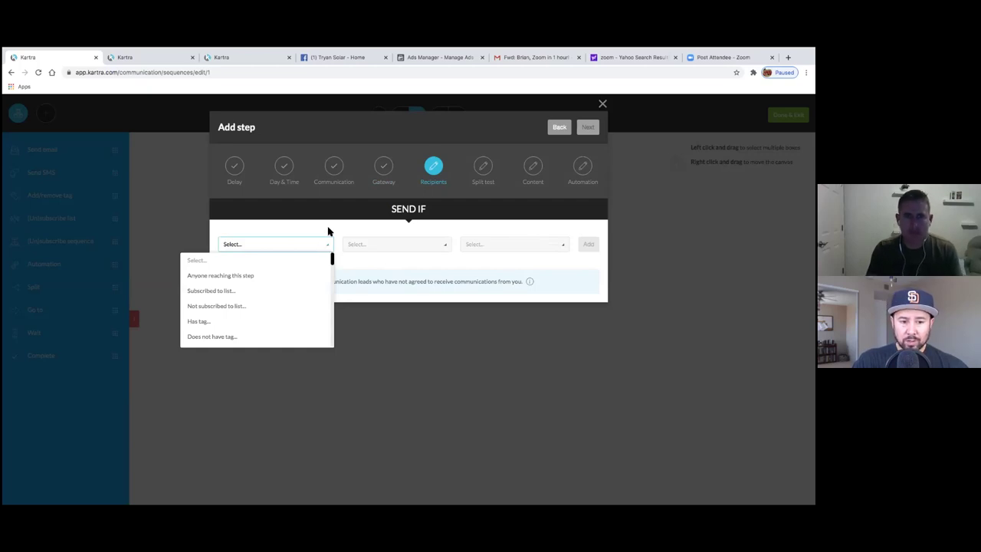
click(329, 232)
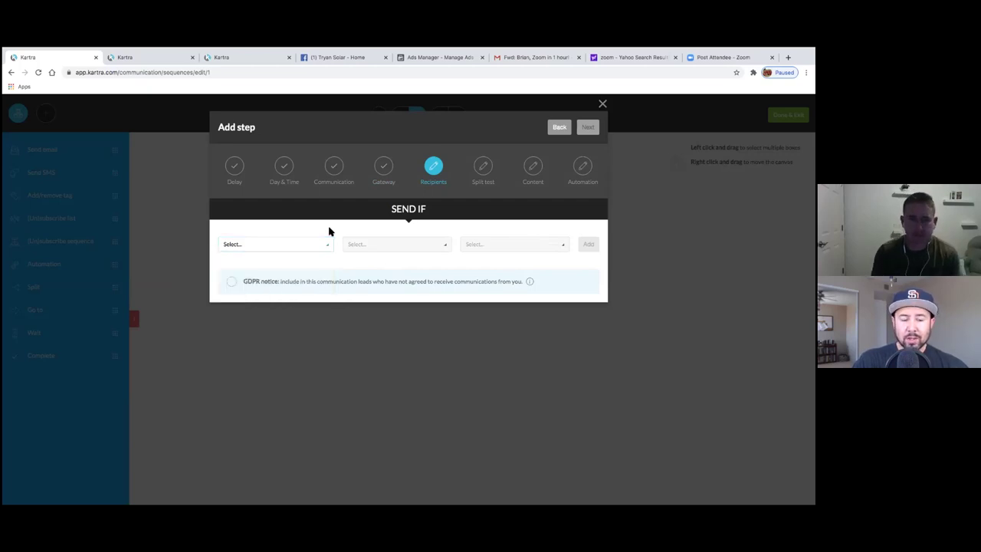
click(323, 249)
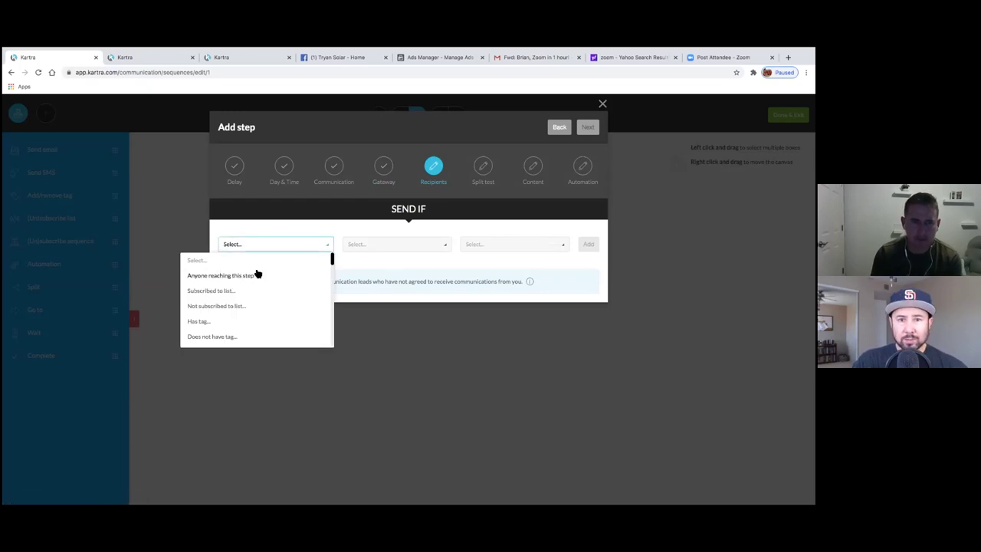
click(294, 232)
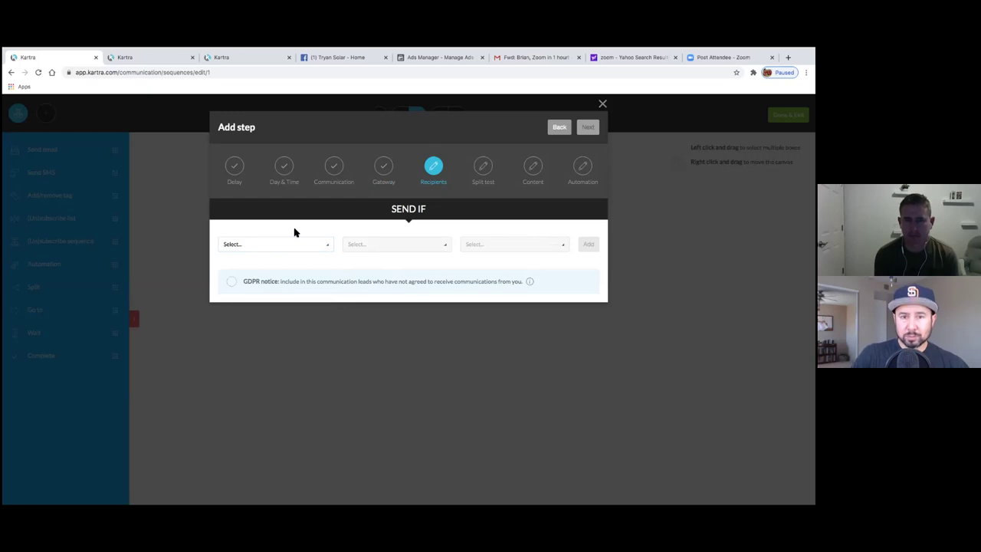
click(322, 245)
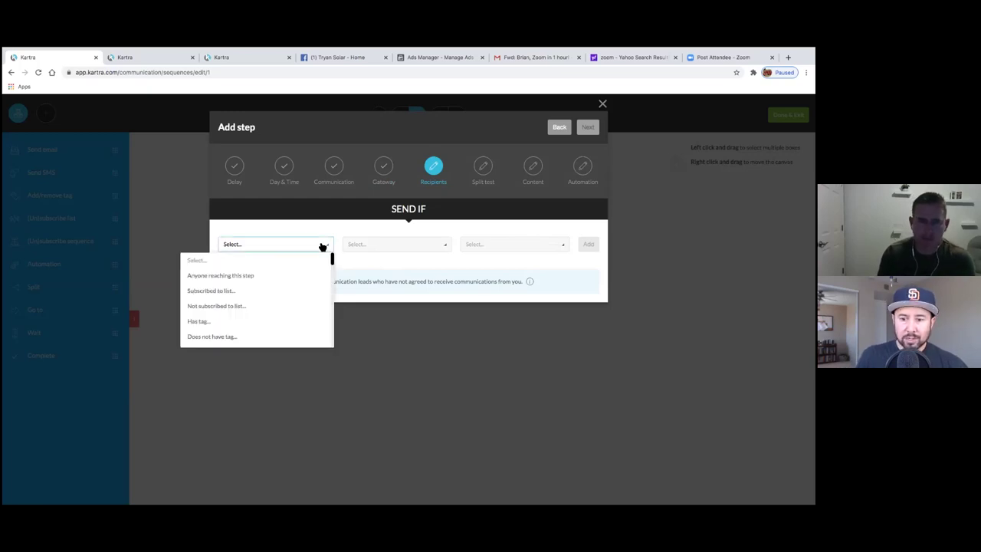
click(223, 292)
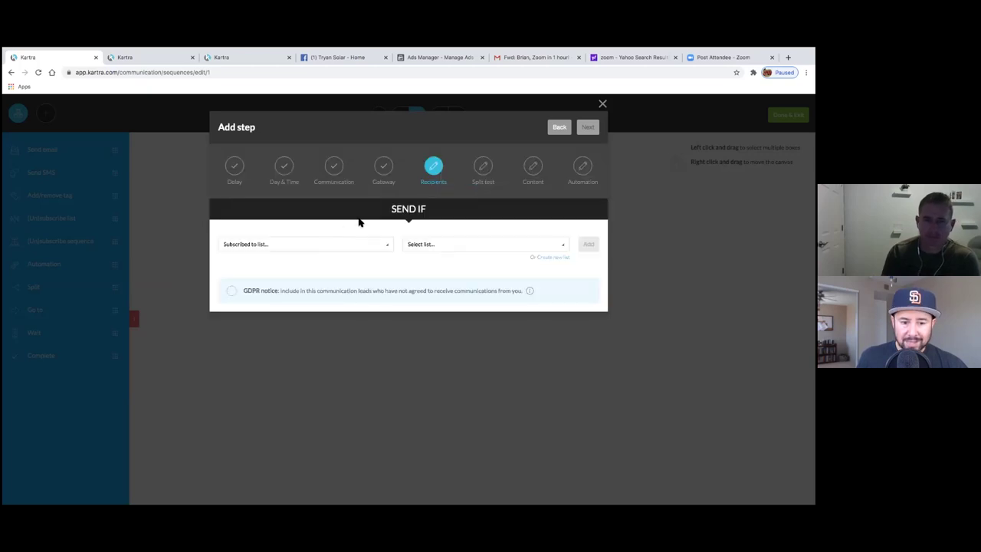
click(383, 247)
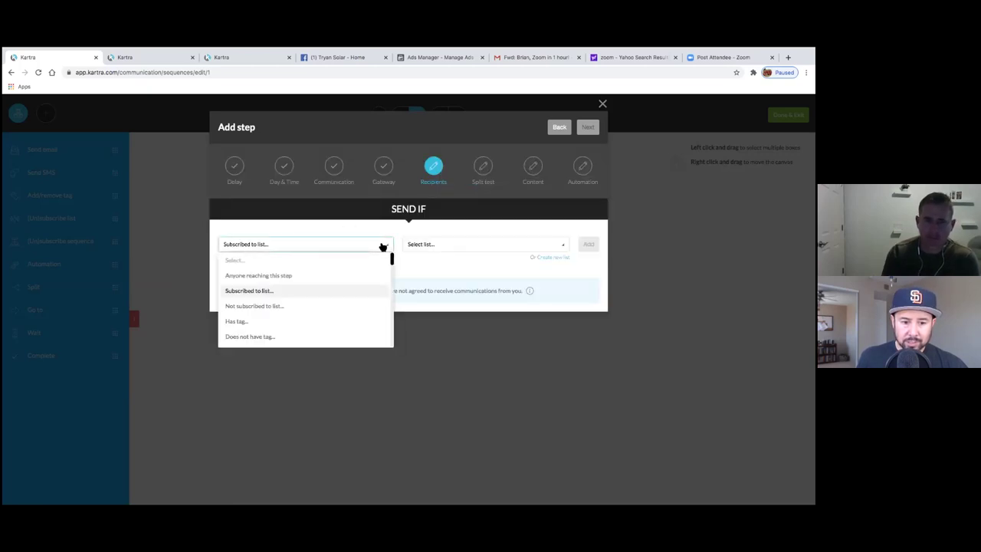
click(449, 248)
click(451, 250)
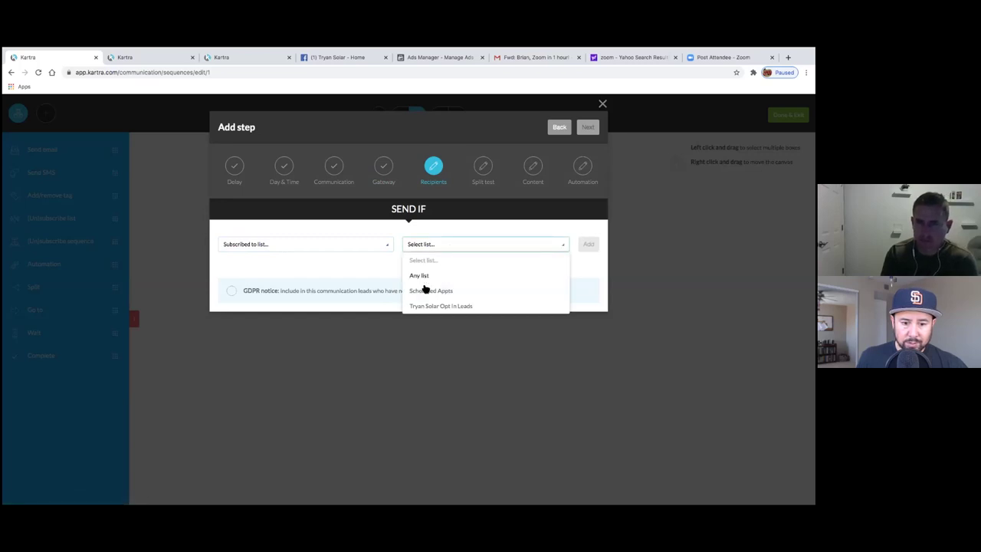
click(441, 306)
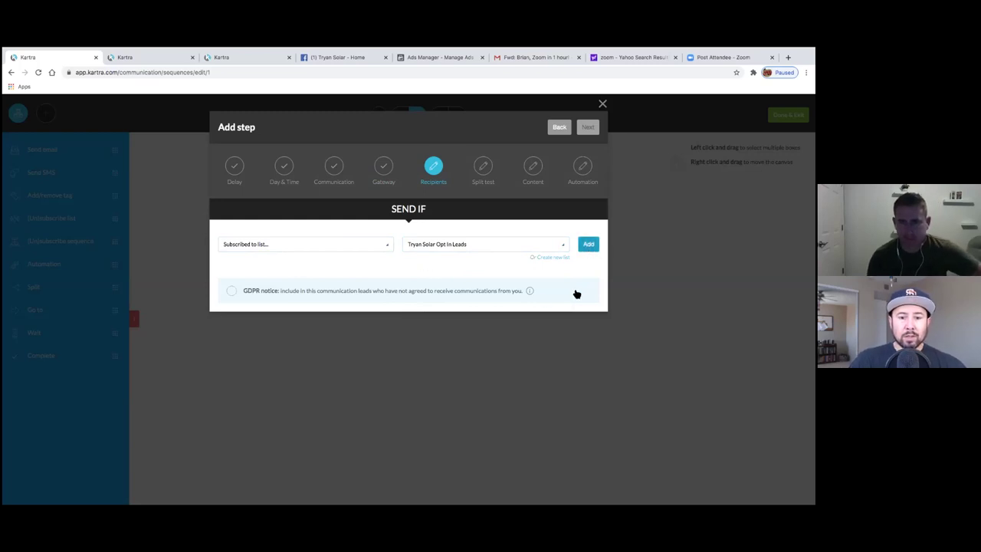
click(593, 130)
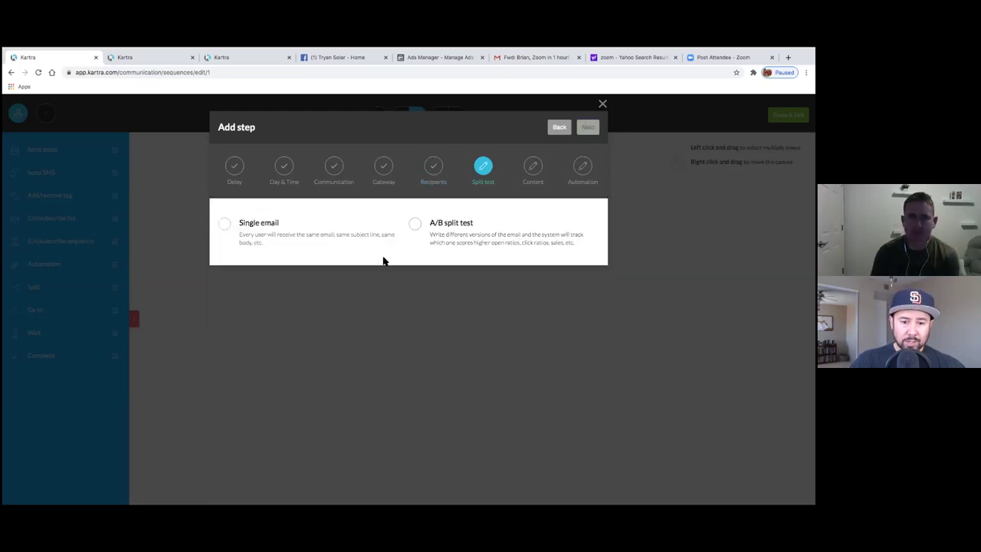
- Choose Single email with no split test and continue to Content
click(230, 224)
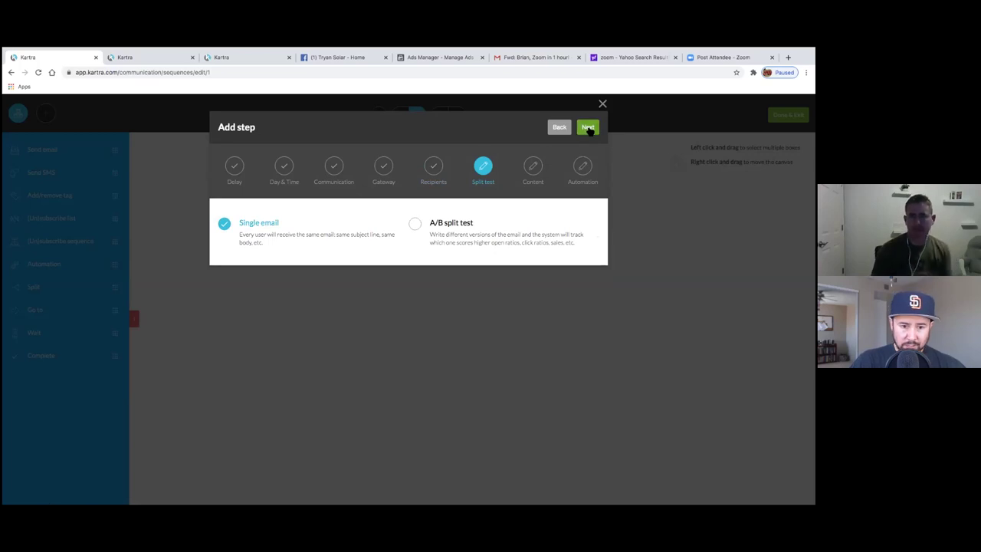
click(588, 128)
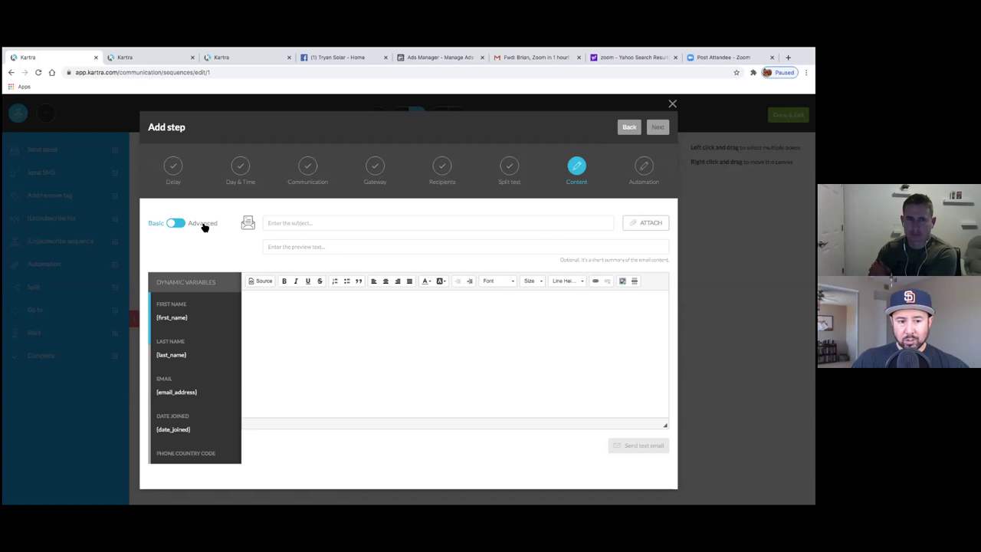
click(174, 226)
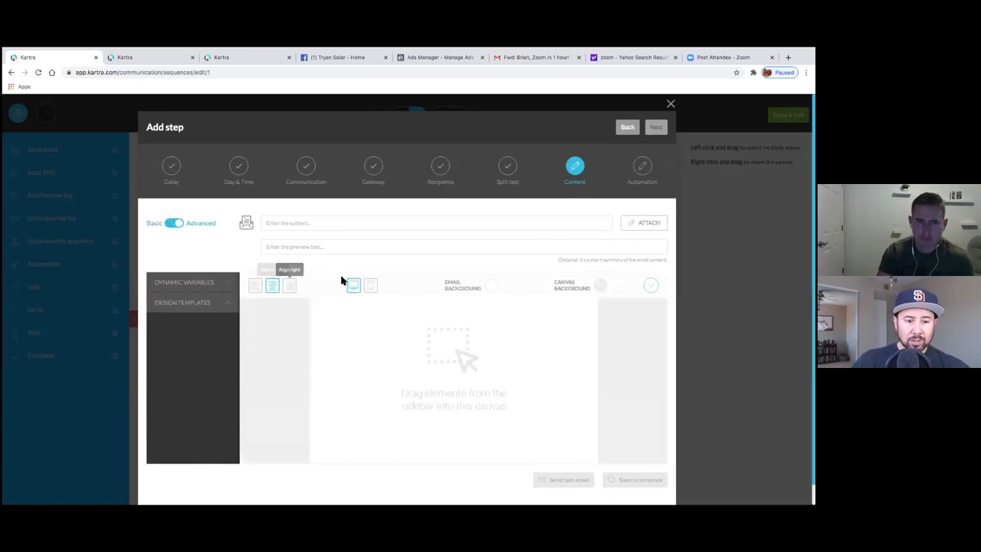
click(225, 306)
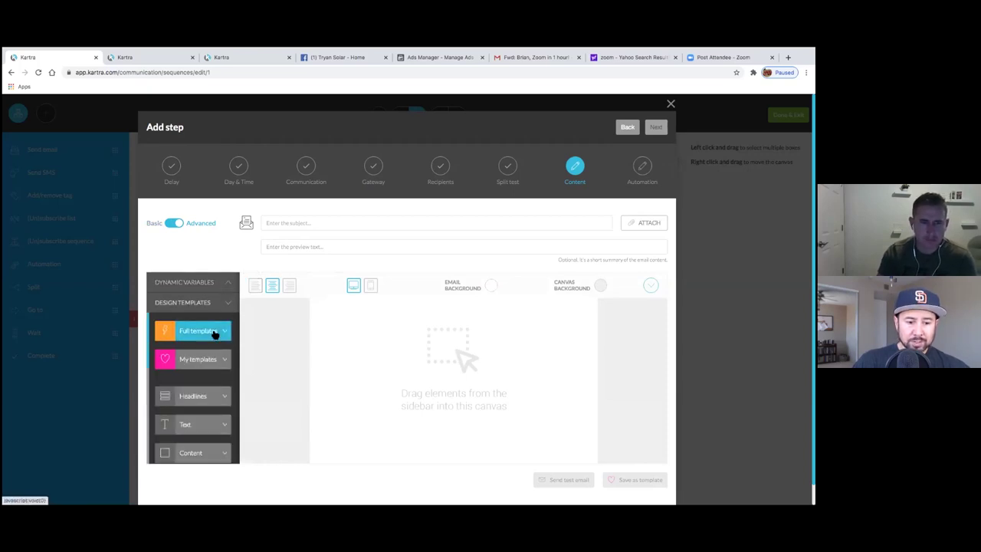
click(214, 334)
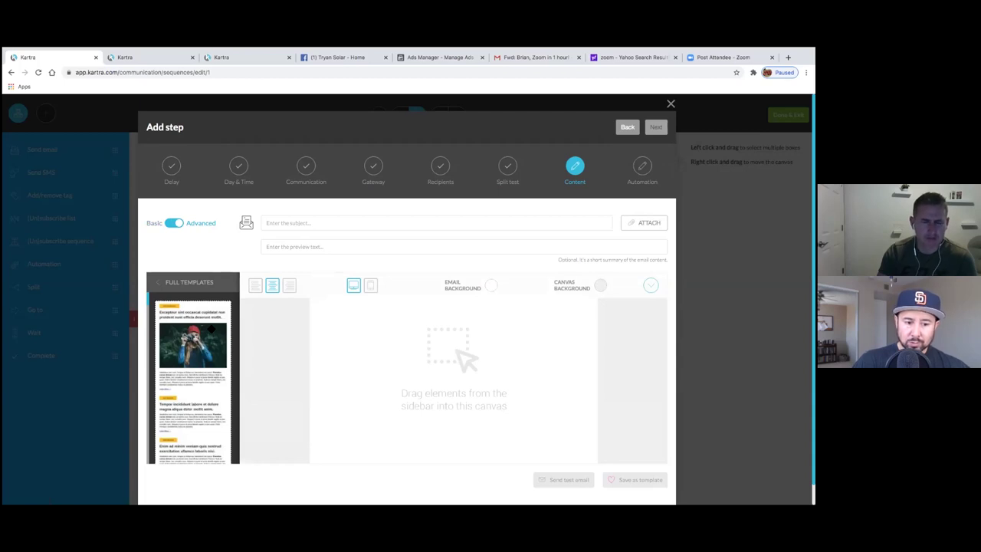
scroll(212, 329, down, 10)
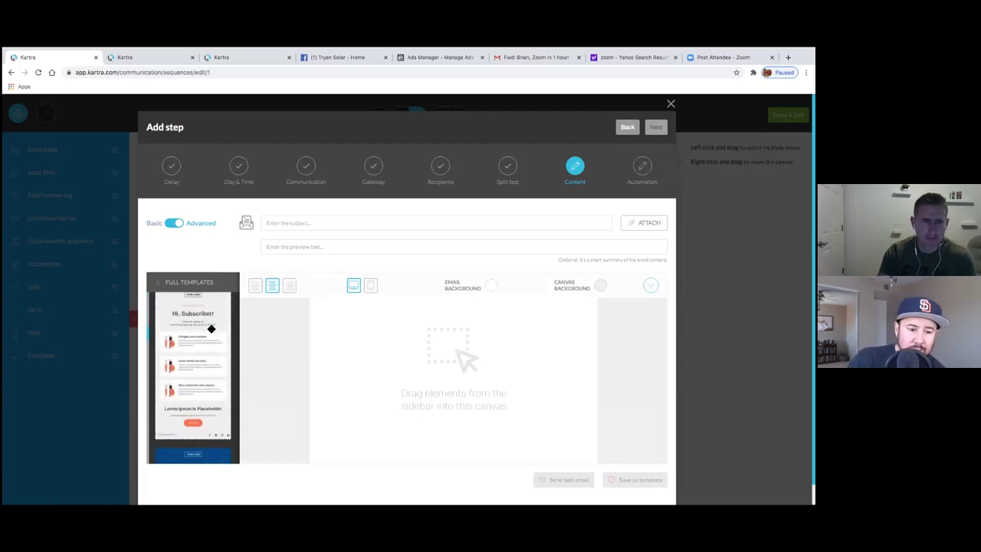
scroll(212, 329, down, 5)
scroll(193, 376, up, 1)
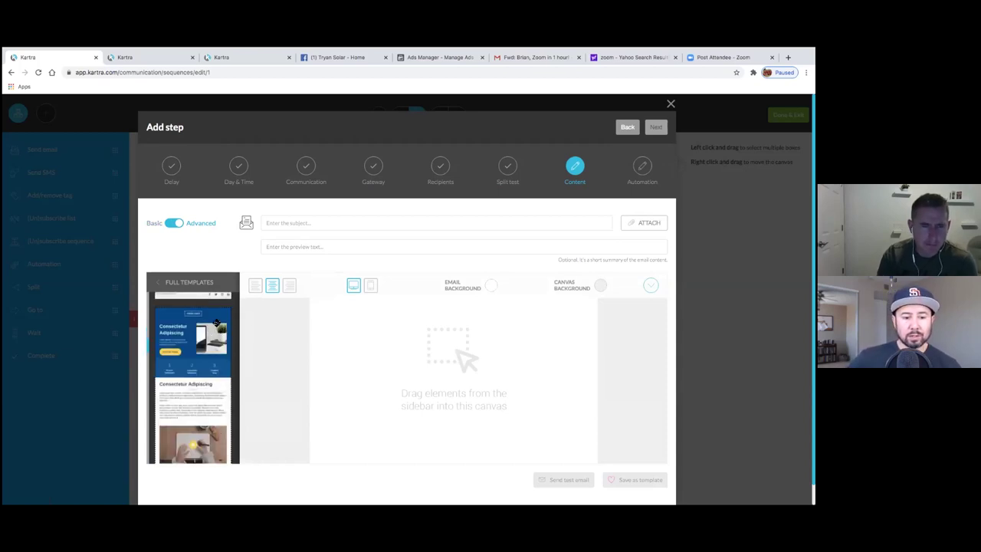
scroll(217, 322, down, 1)
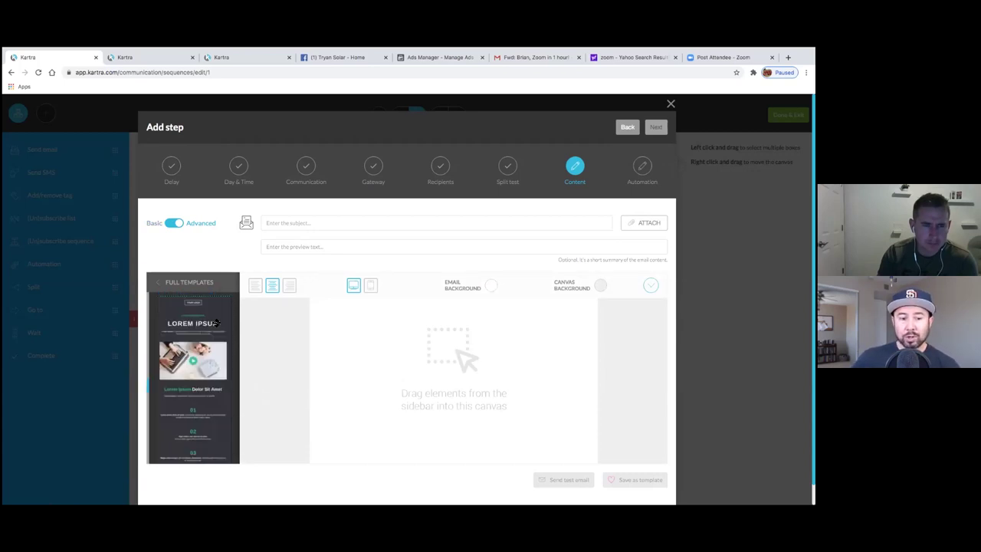
scroll(217, 323, down, 5)
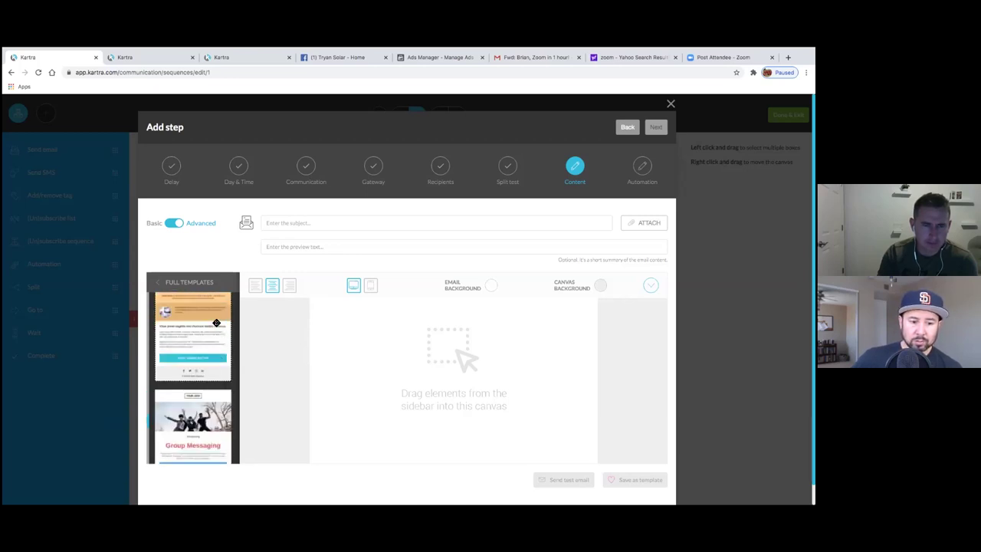
scroll(217, 323, down, 3)
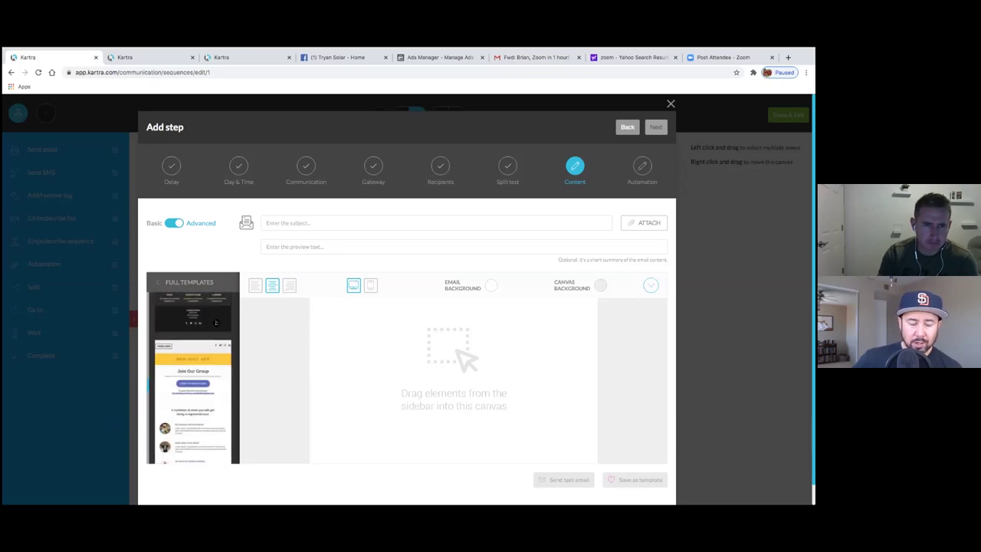
scroll(217, 322, down, 3)
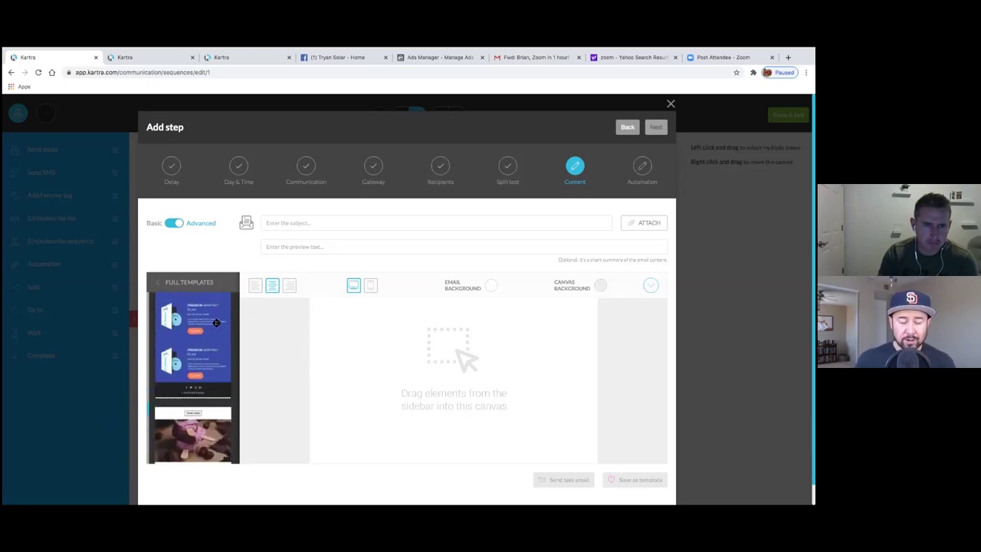
scroll(217, 323, down, 3)
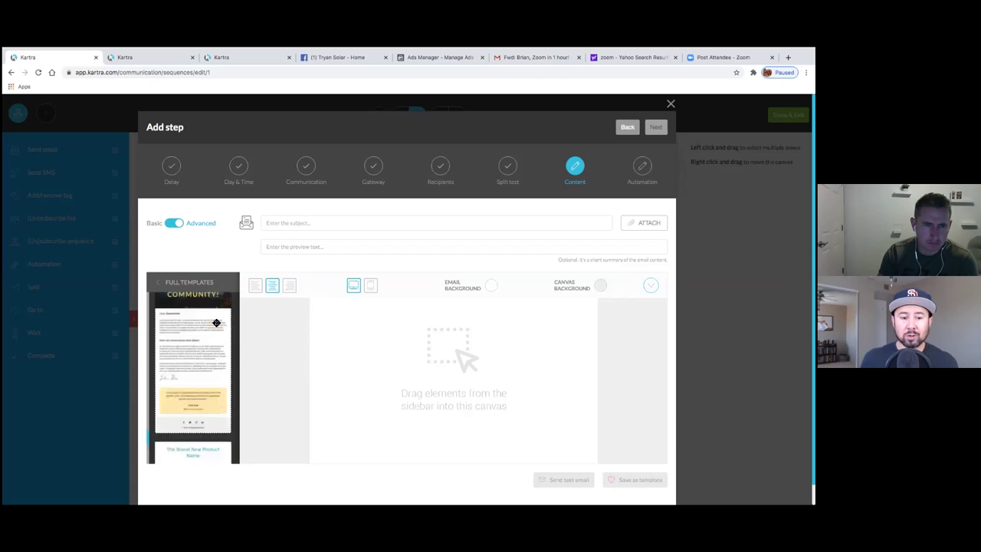
scroll(217, 323, down, 3)
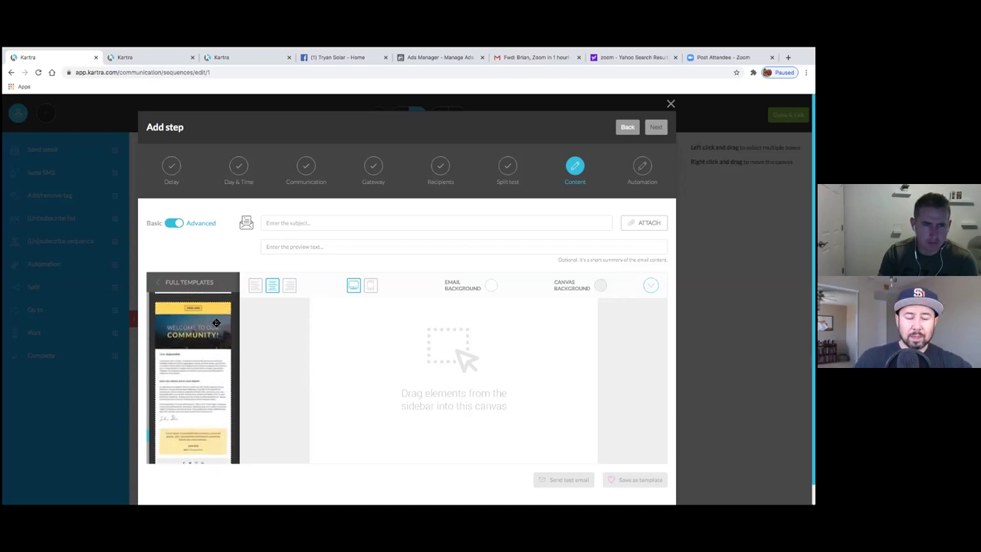
scroll(213, 337, down, 3)
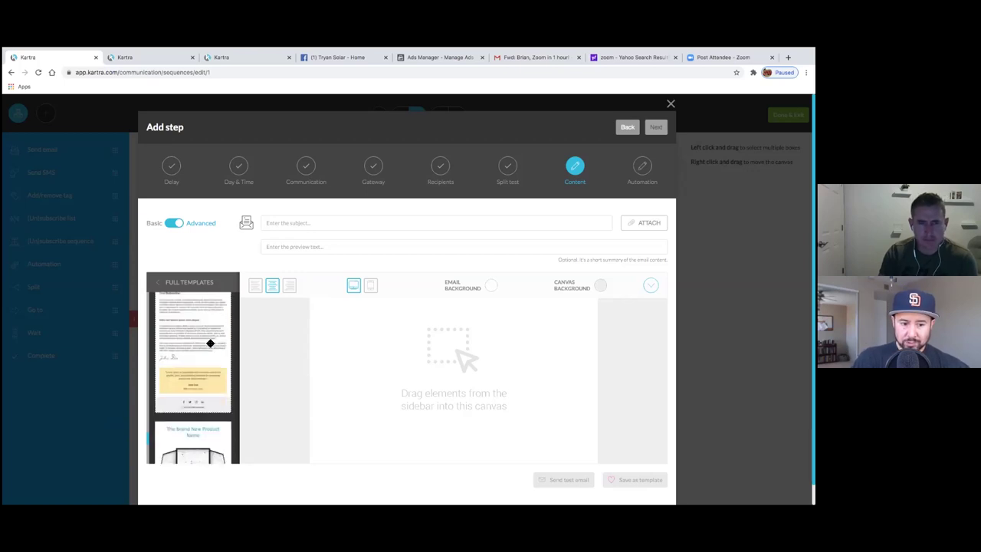
scroll(210, 343, down, 5)
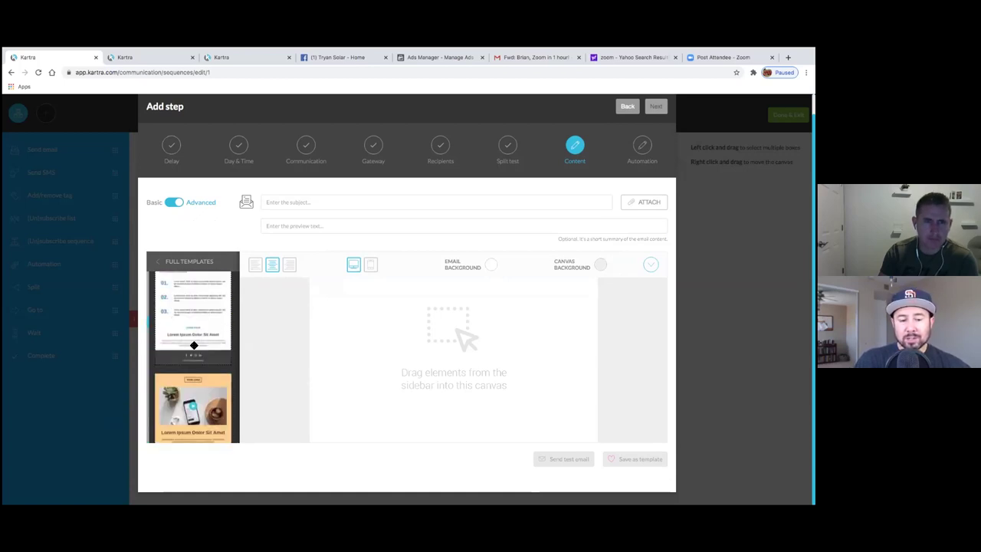
scroll(194, 347, up, 5)
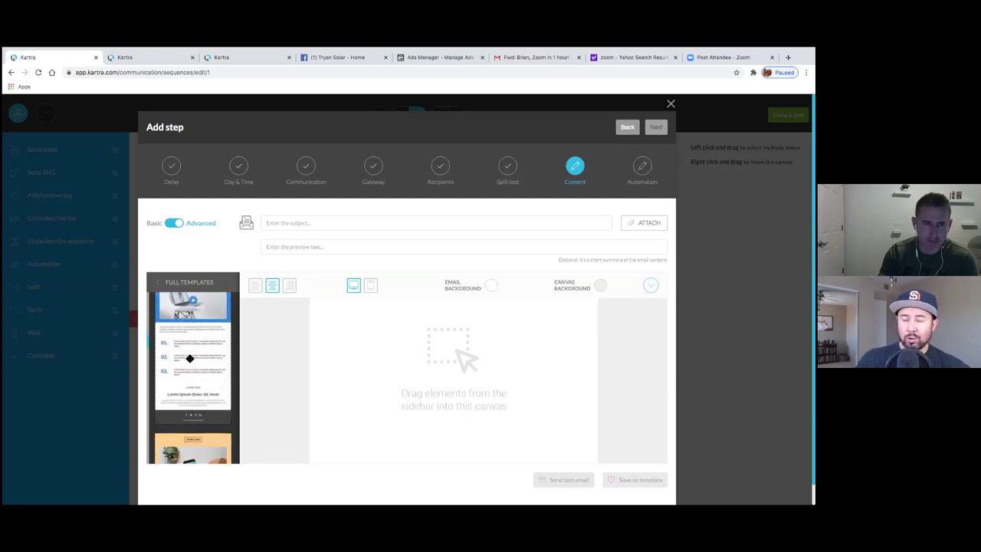
scroll(190, 359, down, 3)
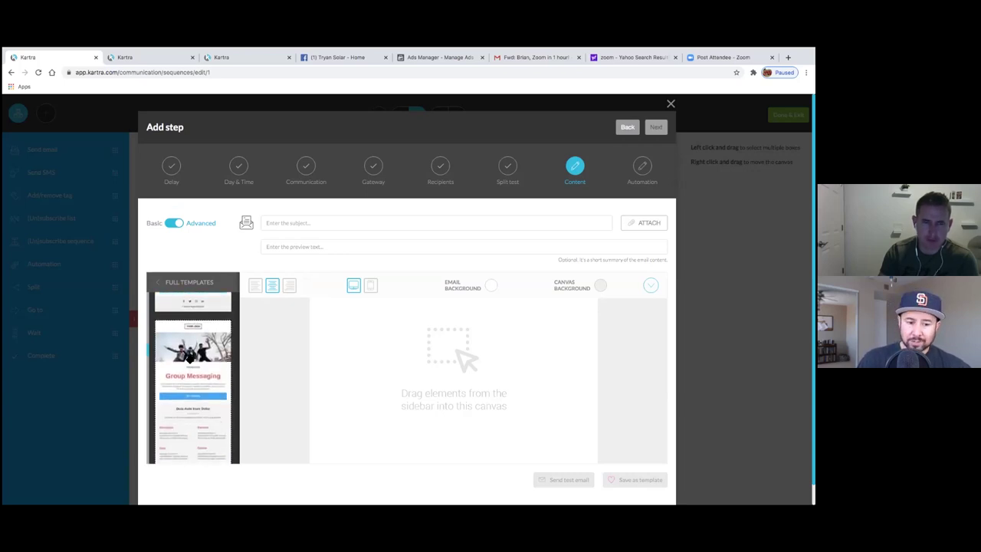
scroll(183, 357, down, 2)
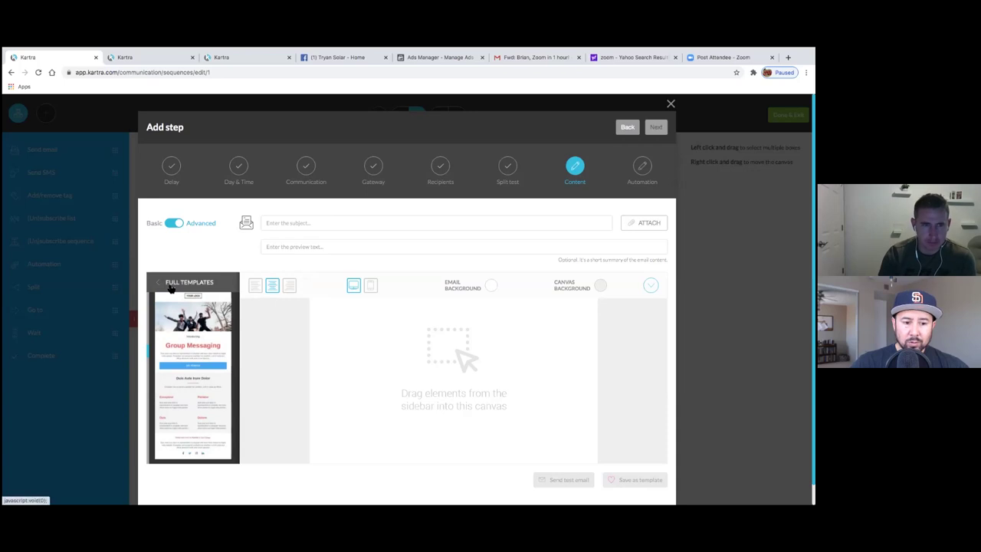
- Drag the first Headlines design, 'Sweet roll chocolate. LABORE ET DOLORE.', to the top of the email
click(172, 284)
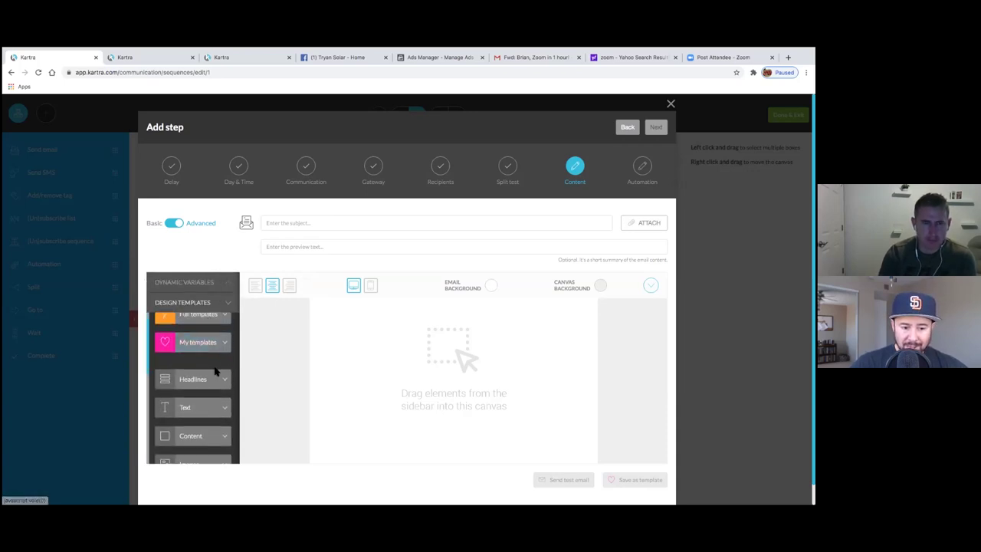
click(220, 378)
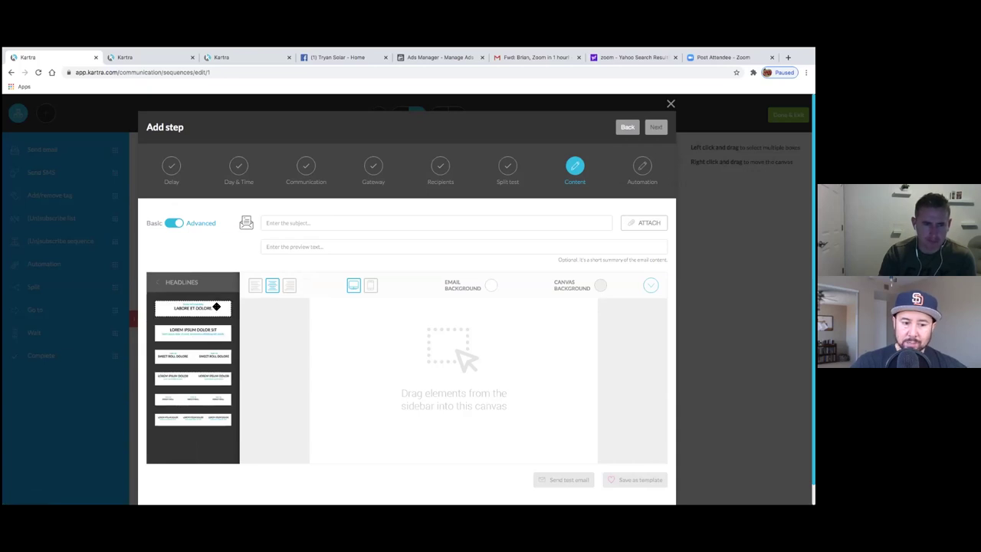
drag(256, 322, 464, 324)
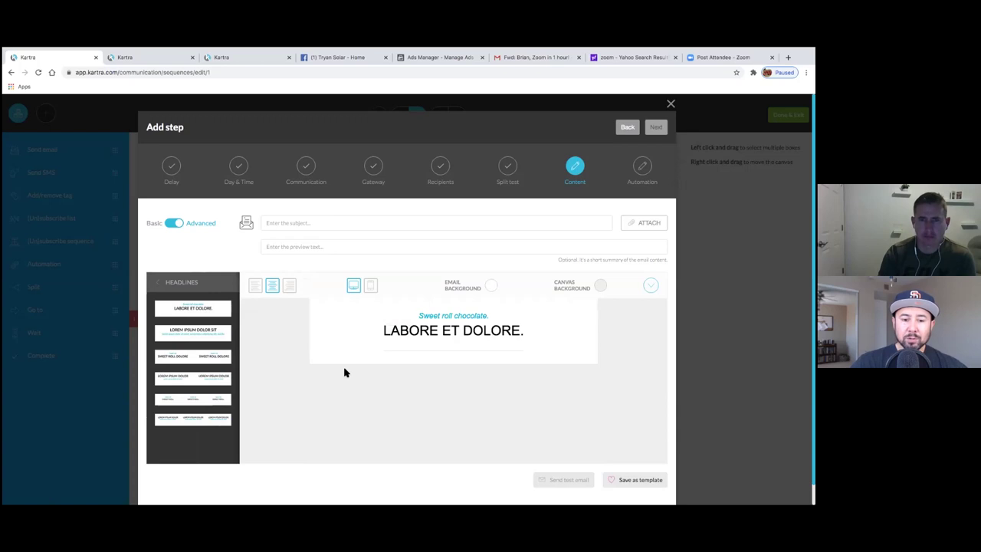
click(177, 284)
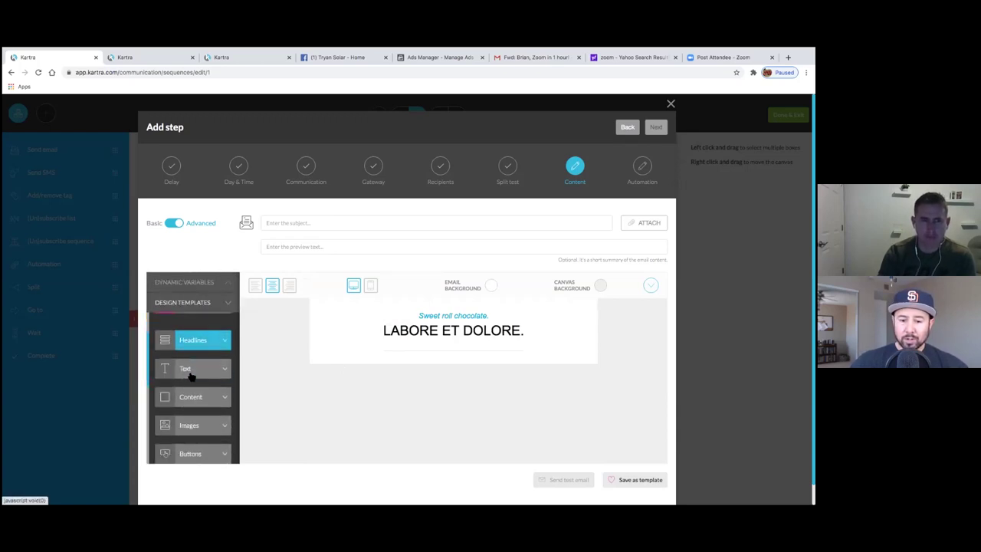
- Add a Text-category body paragraph and a six-item checkmark list below the headline
click(191, 372)
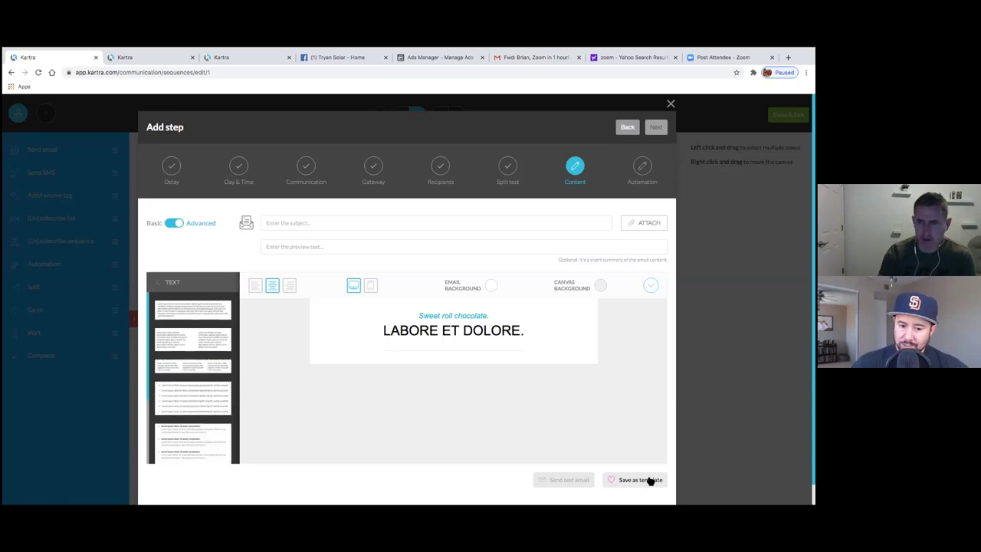
scroll(275, 401, down, 1)
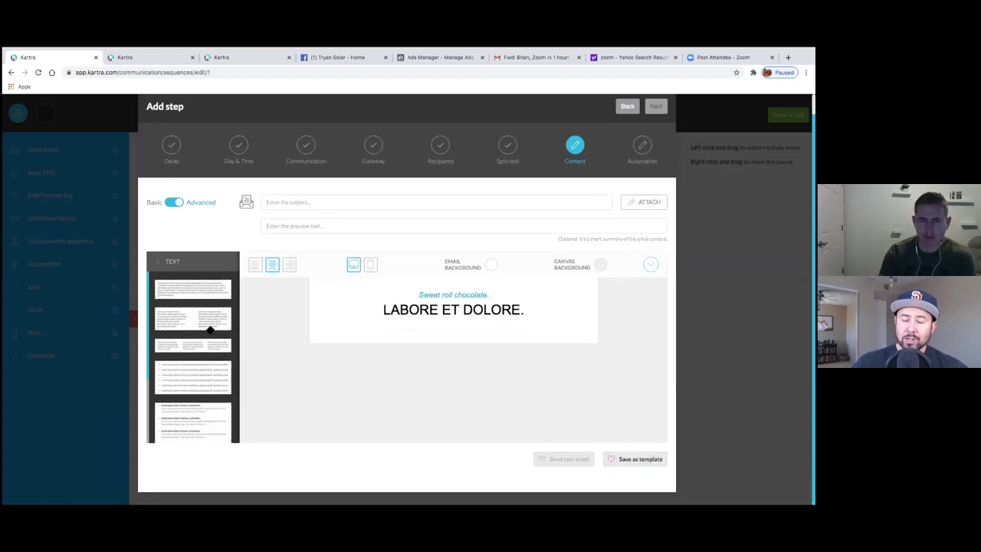
scroll(208, 344, down, 5)
scroll(205, 333, up, 3)
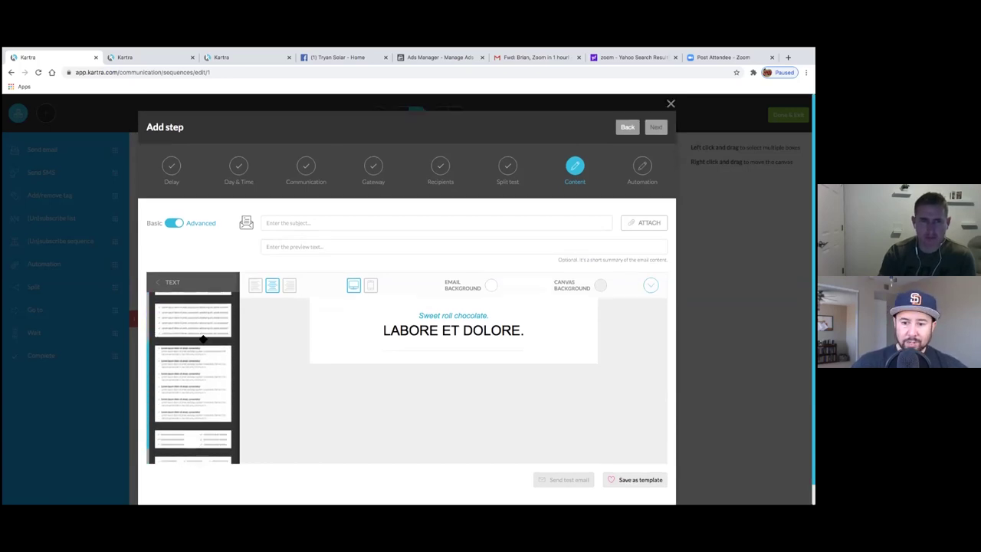
scroll(204, 364, up, 3)
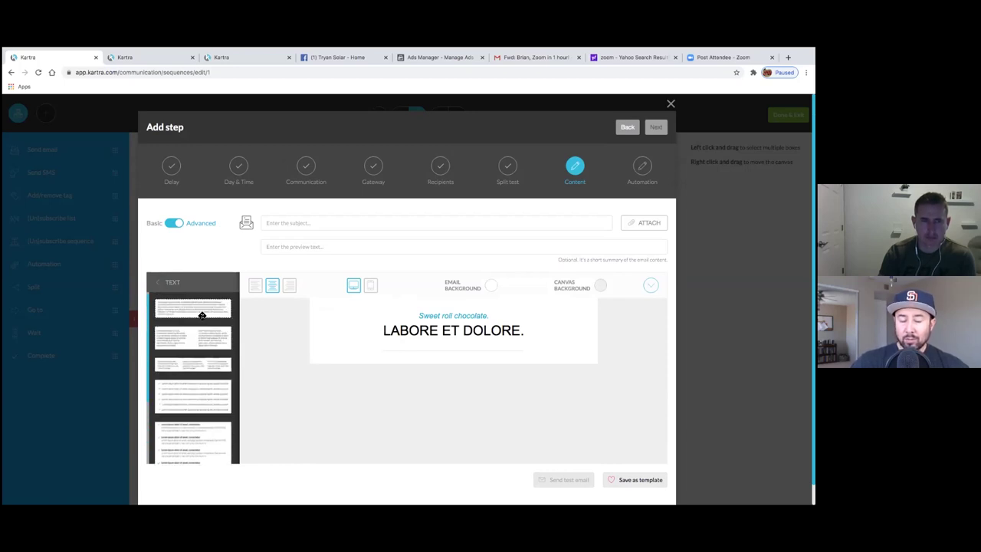
drag(201, 316, 440, 427)
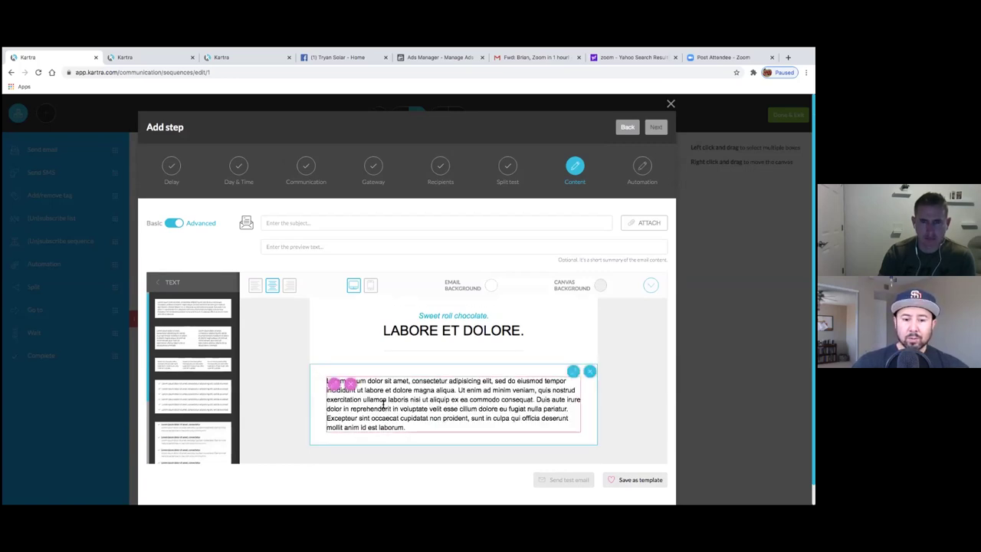
scroll(206, 411, down, 2)
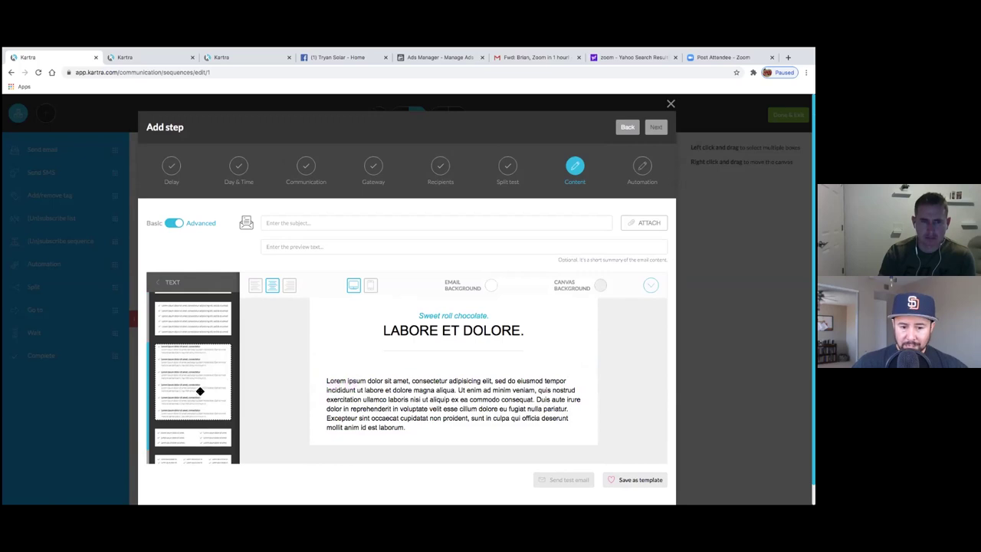
scroll(200, 384, down, 2)
drag(202, 362, 415, 431)
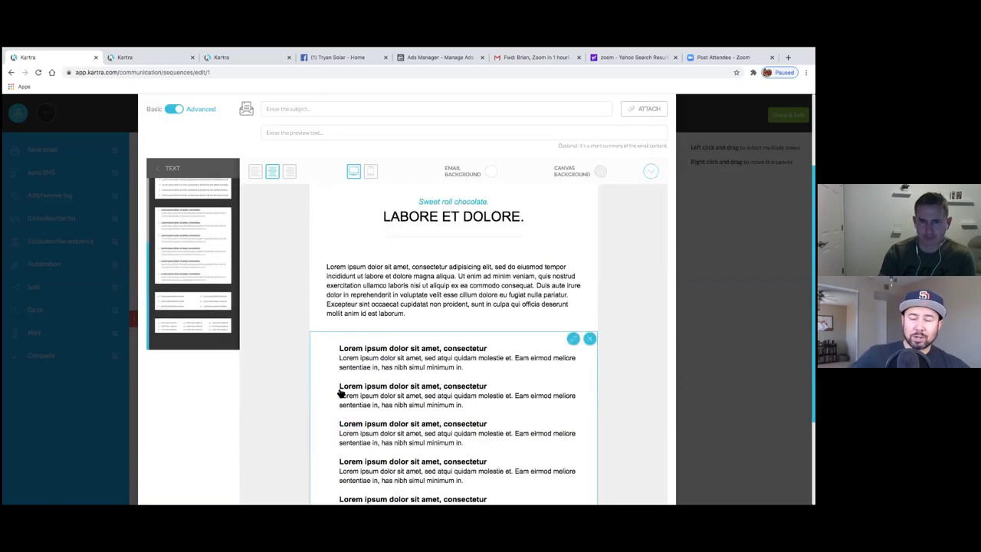
- Add a three-column text row below the checklist and select its middle and third columns
scroll(280, 396, down, 5)
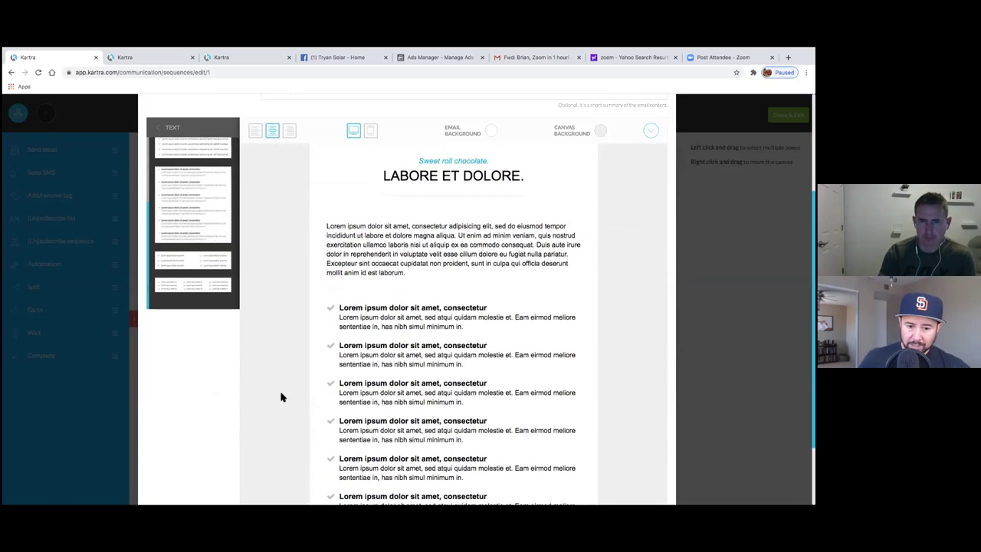
scroll(272, 368, up, 1)
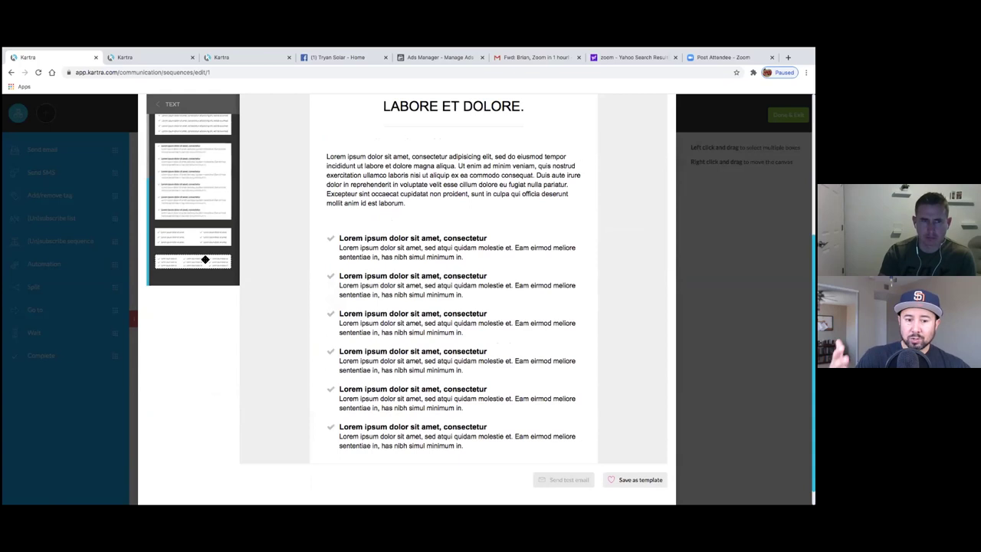
scroll(198, 222, up, 5)
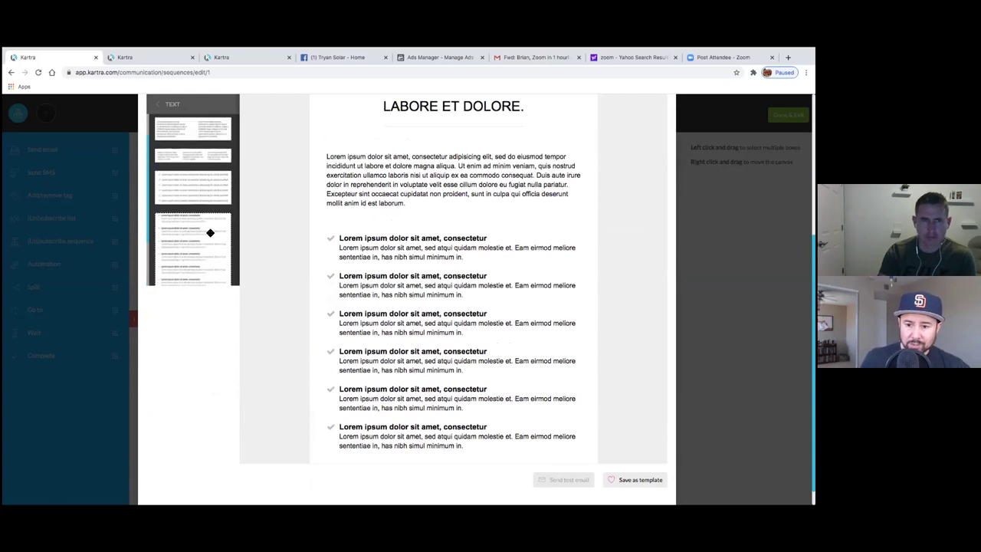
drag(198, 159, 394, 465)
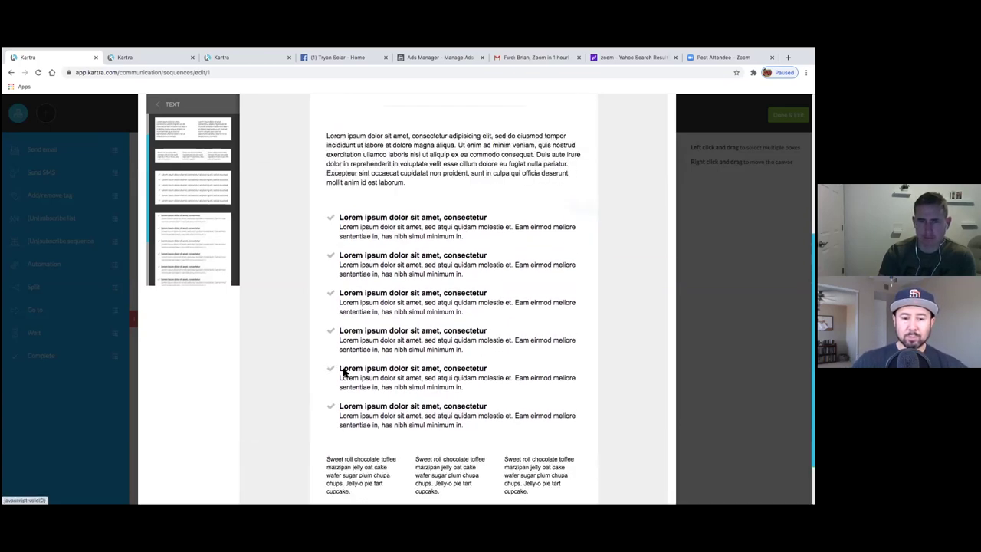
scroll(388, 343, up, 5)
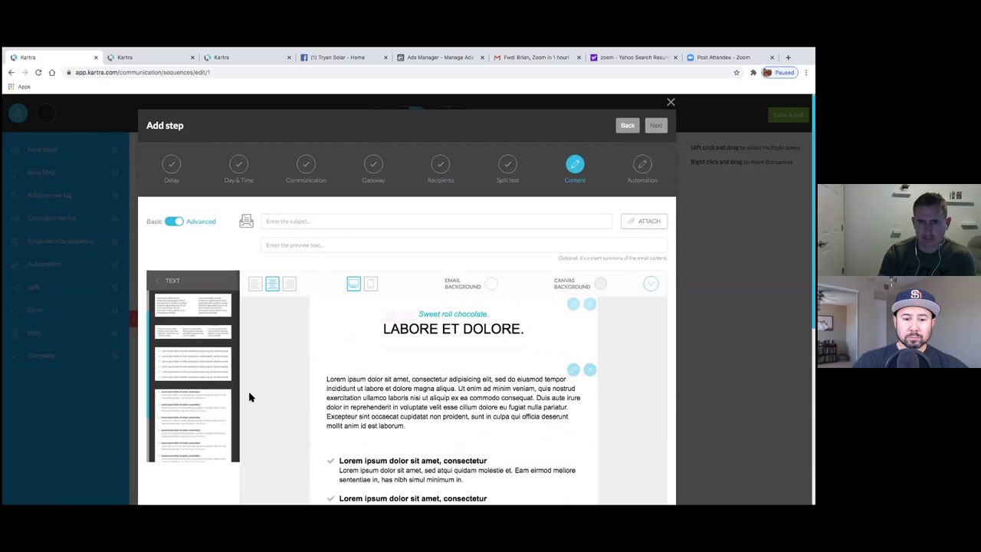
scroll(344, 389, down, 6)
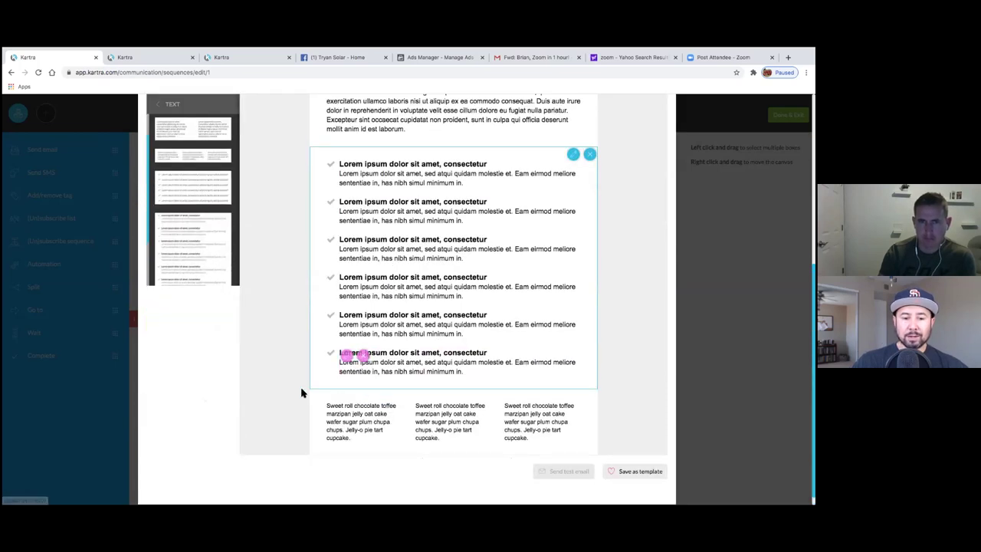
scroll(299, 389, up, 3)
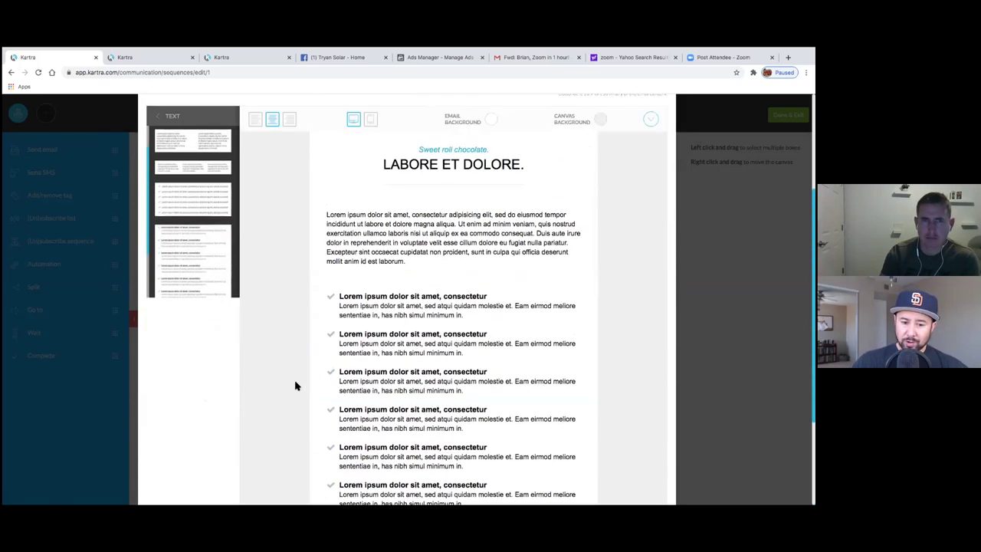
scroll(338, 330, down, 4)
click(445, 396)
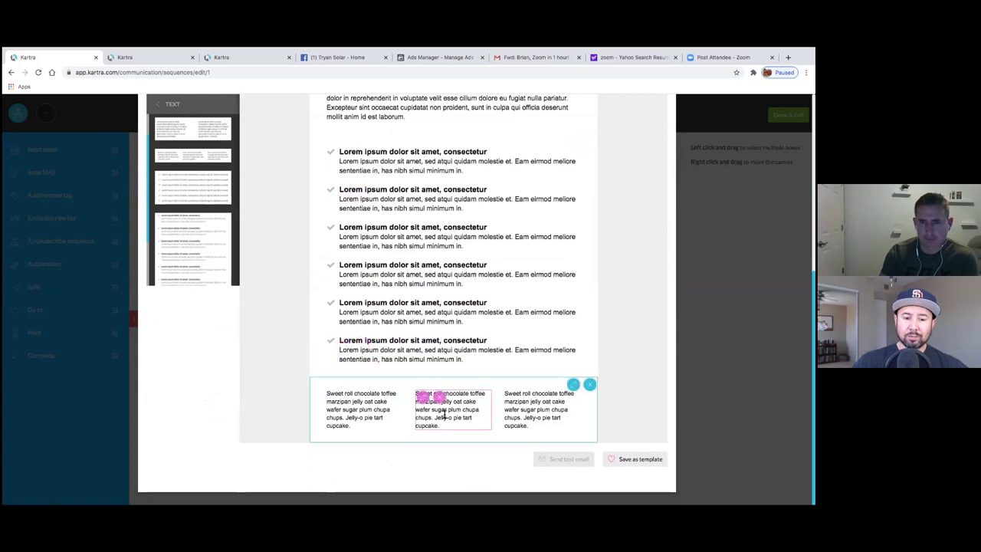
click(537, 397)
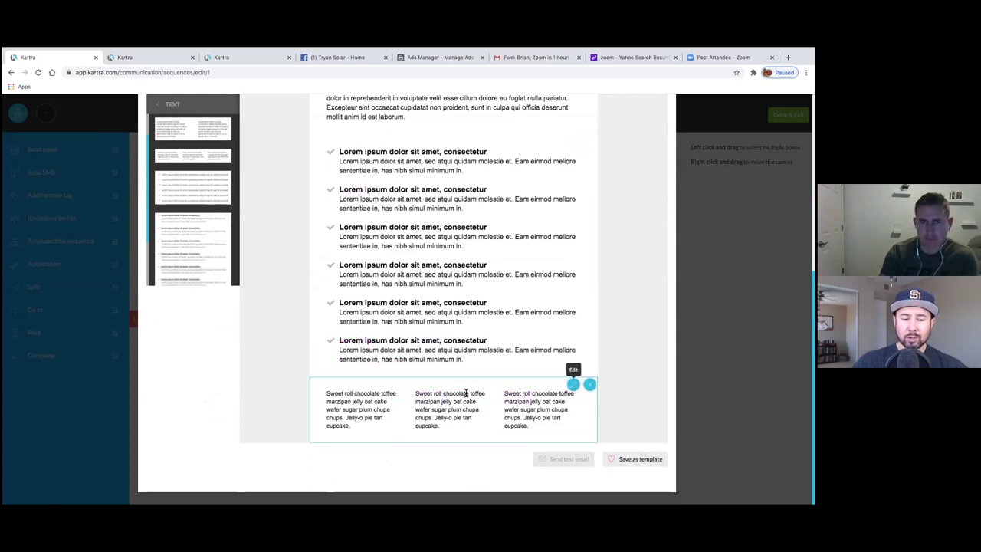
scroll(228, 353, up, 10)
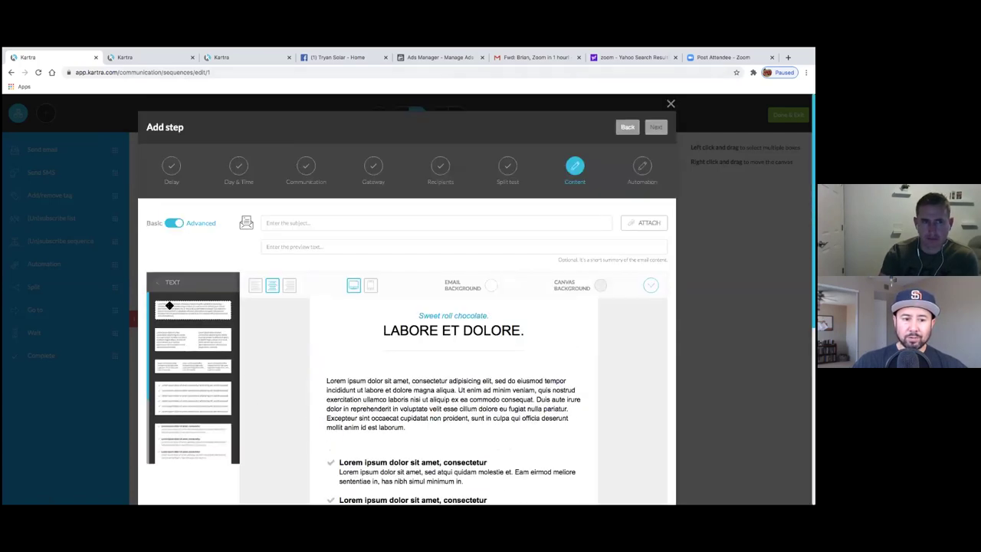
- Drag a design from the Footers category onto the email
click(165, 282)
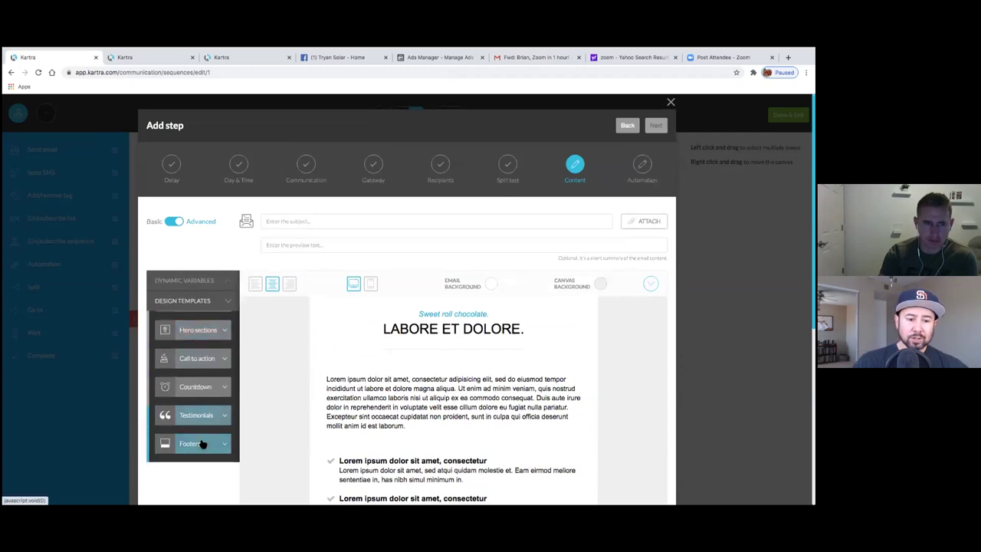
click(202, 443)
scroll(194, 384, down, 1)
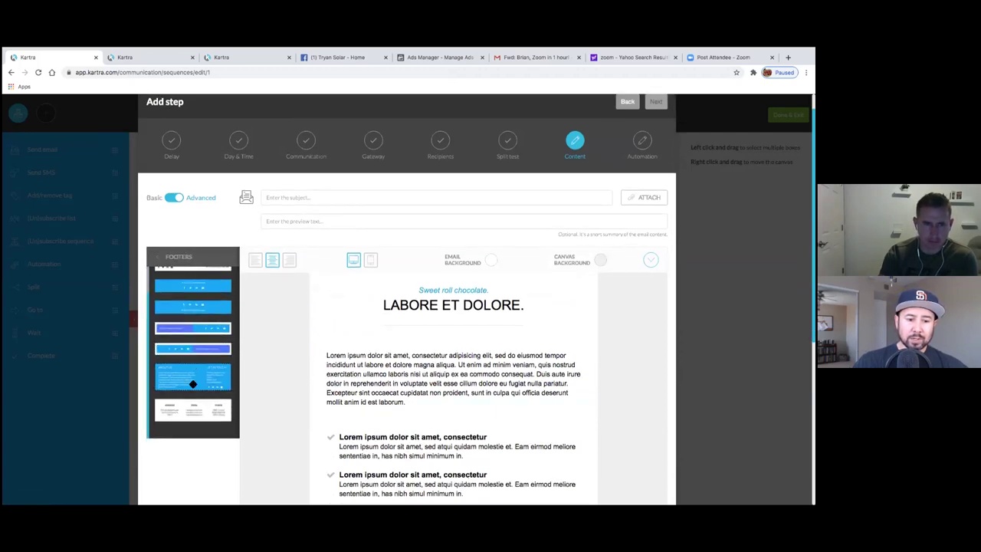
scroll(193, 384, up, 5)
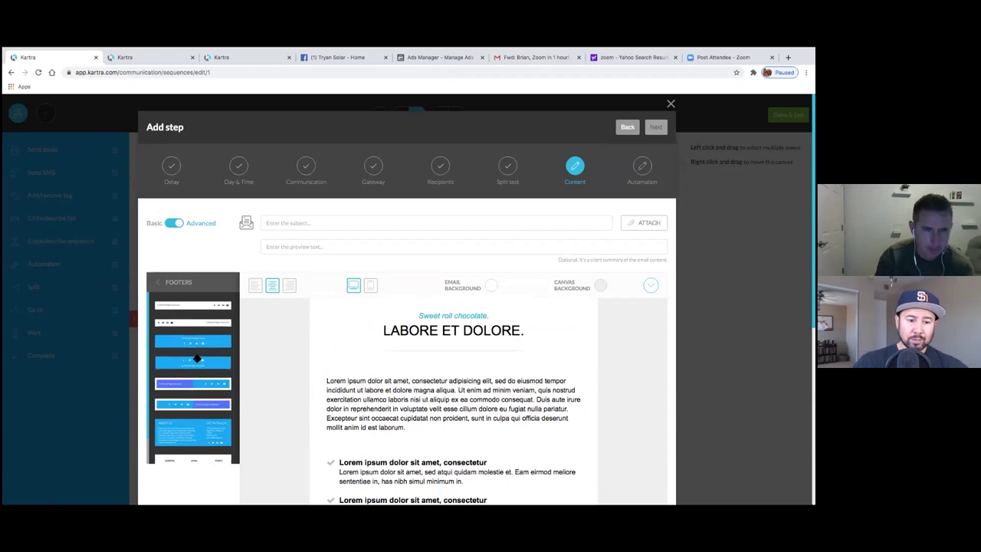
drag(204, 325, 445, 418)
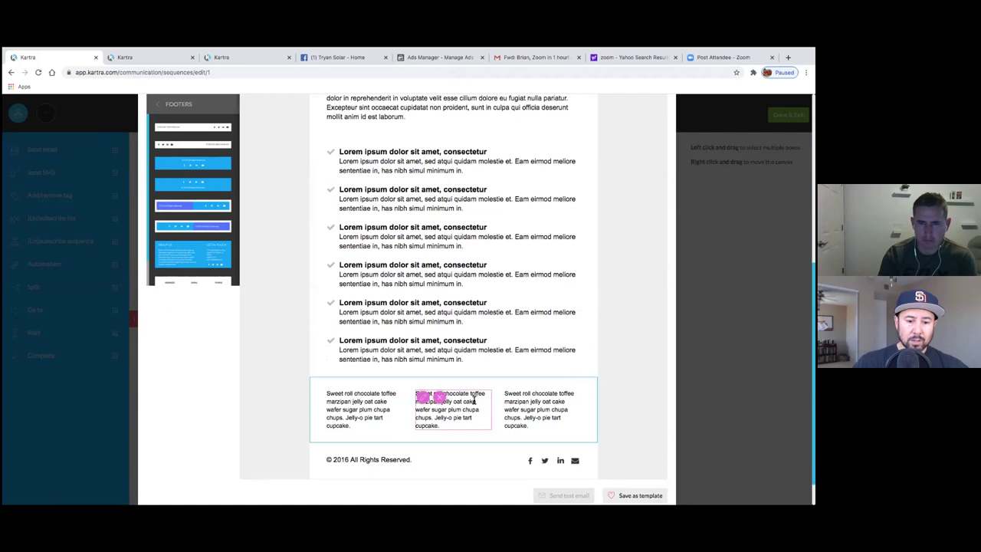
scroll(457, 401, down, 2)
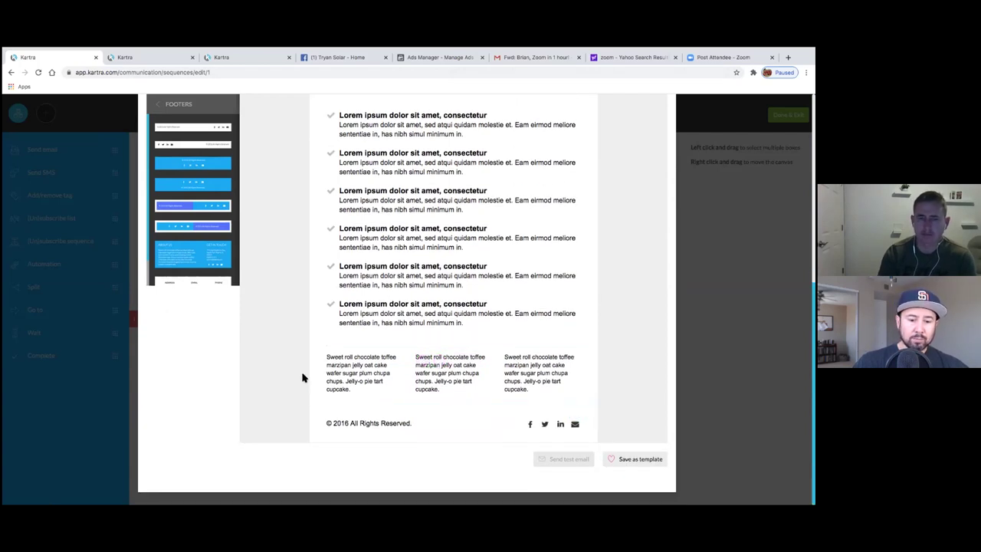
scroll(302, 378, up, 2)
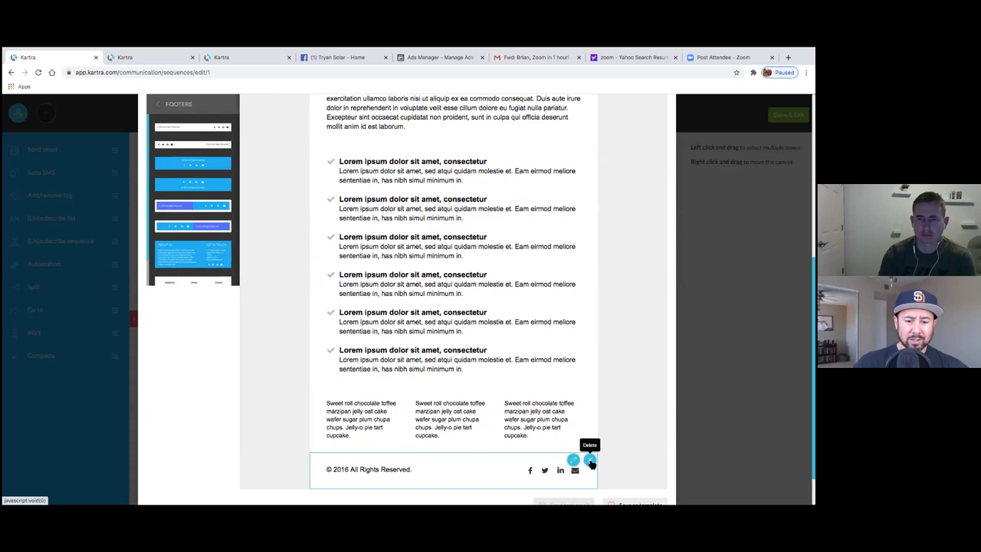
- Delete the old footer, add the first footer template, and remove its envelope icon
click(590, 461)
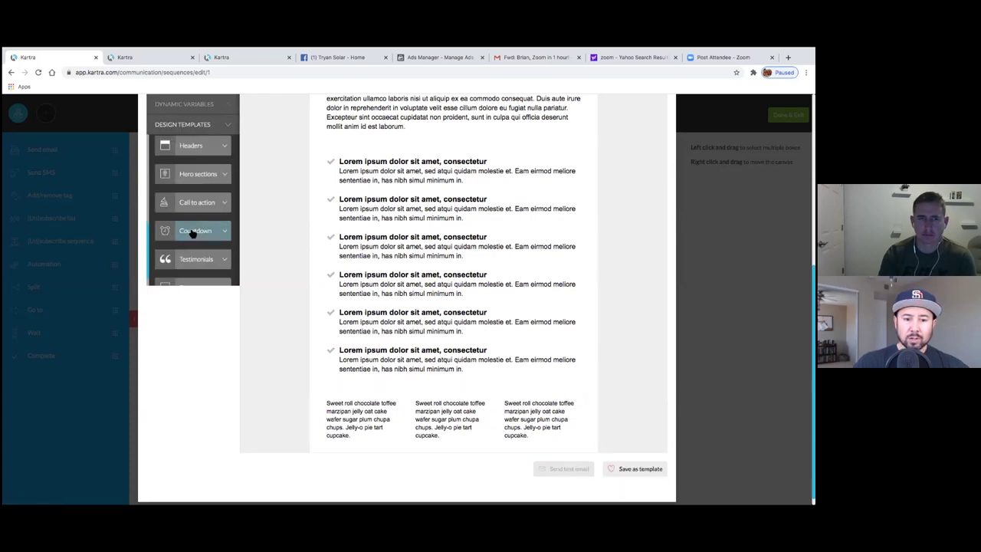
scroll(178, 215, down, 1)
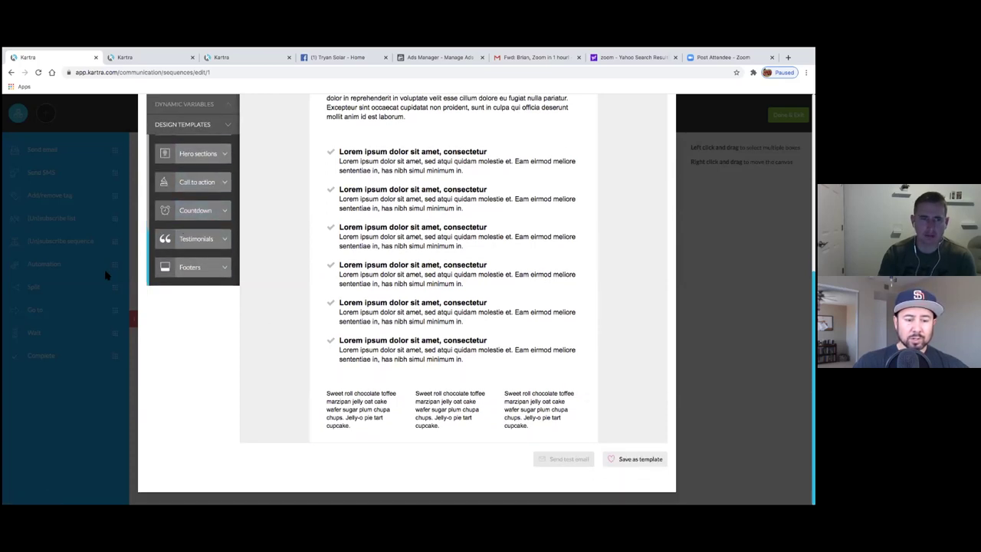
click(191, 267)
drag(198, 135, 457, 447)
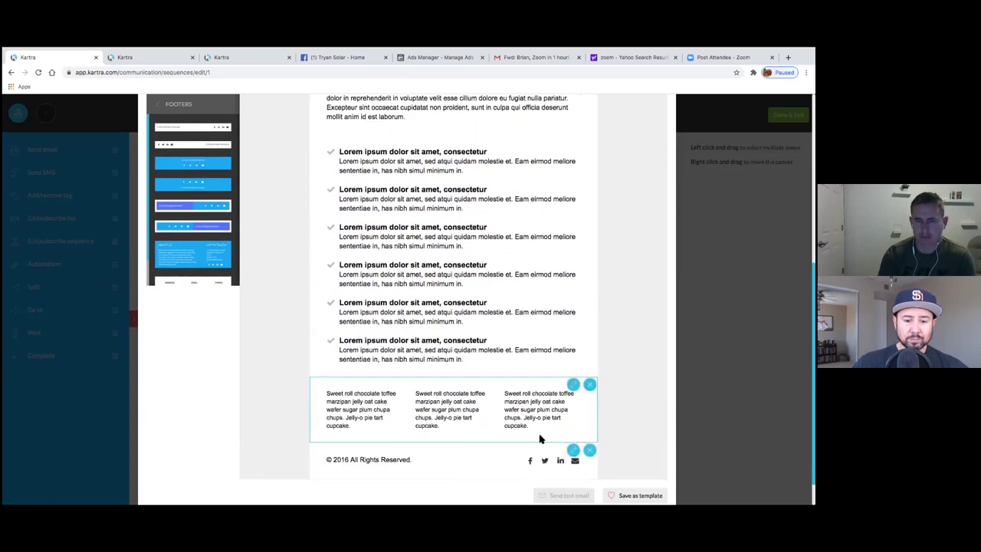
click(575, 464)
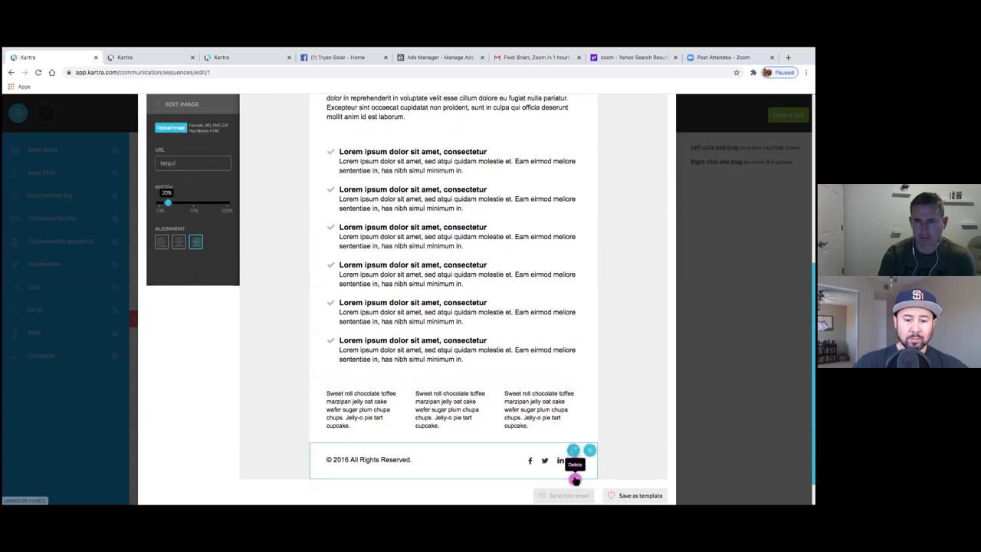
click(581, 424)
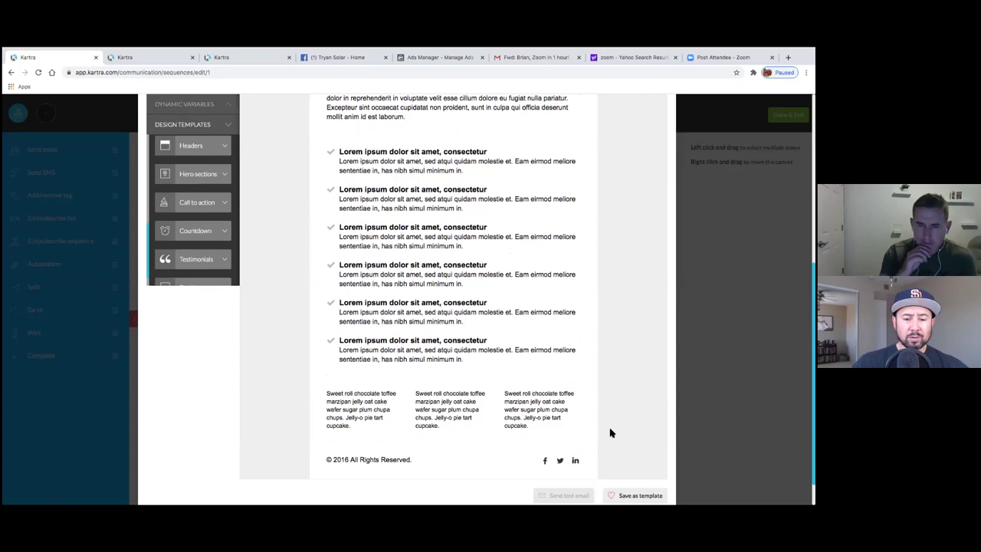
mouse_move(561, 458)
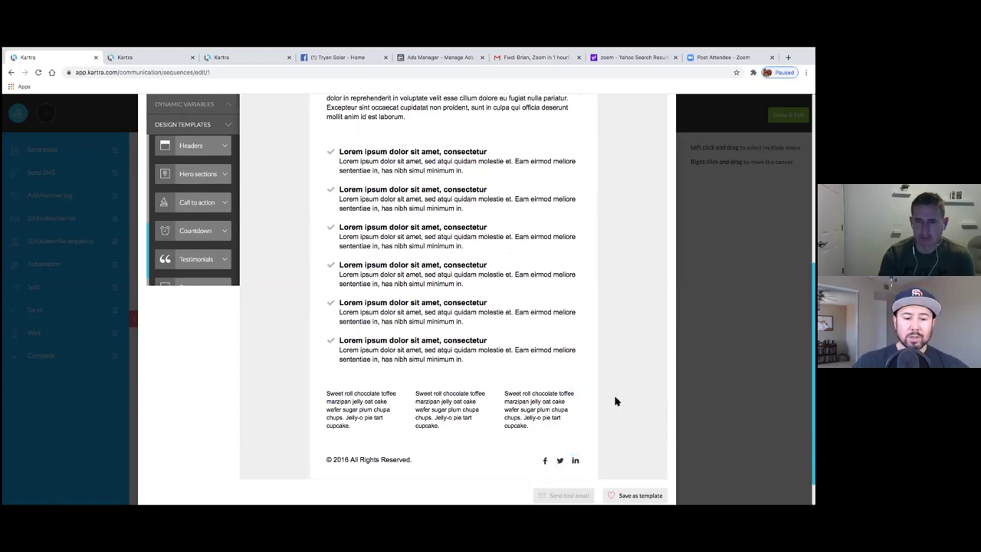
mouse_move(366, 466)
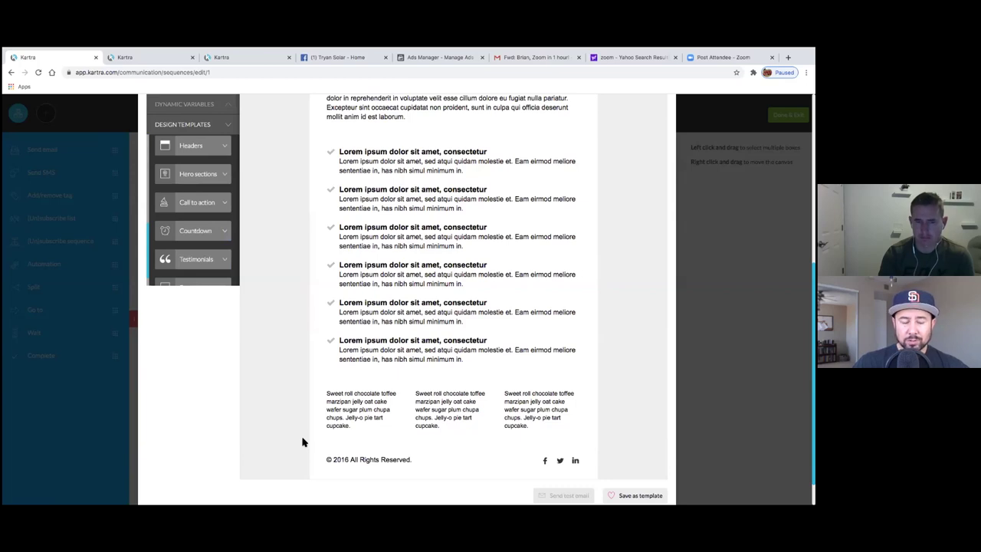
scroll(322, 406, up, 5)
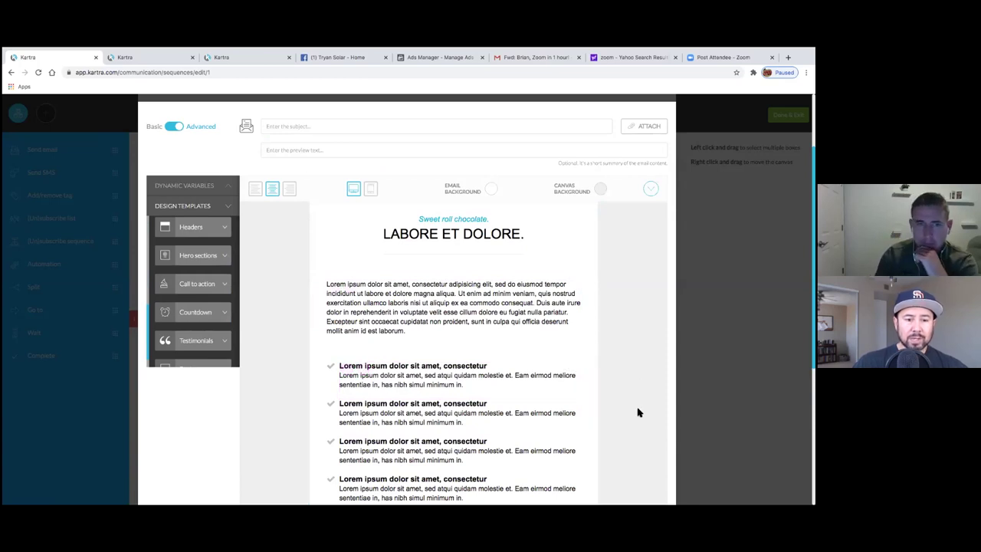
- Enter 'Next Day Email Draft' as the email's subject line
click(372, 129)
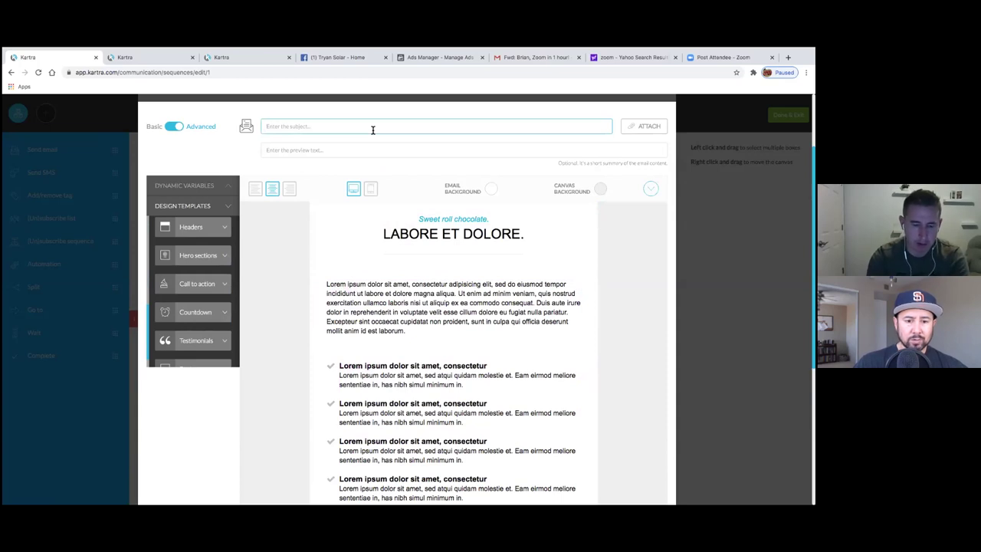
text(Next Day Email Draft)
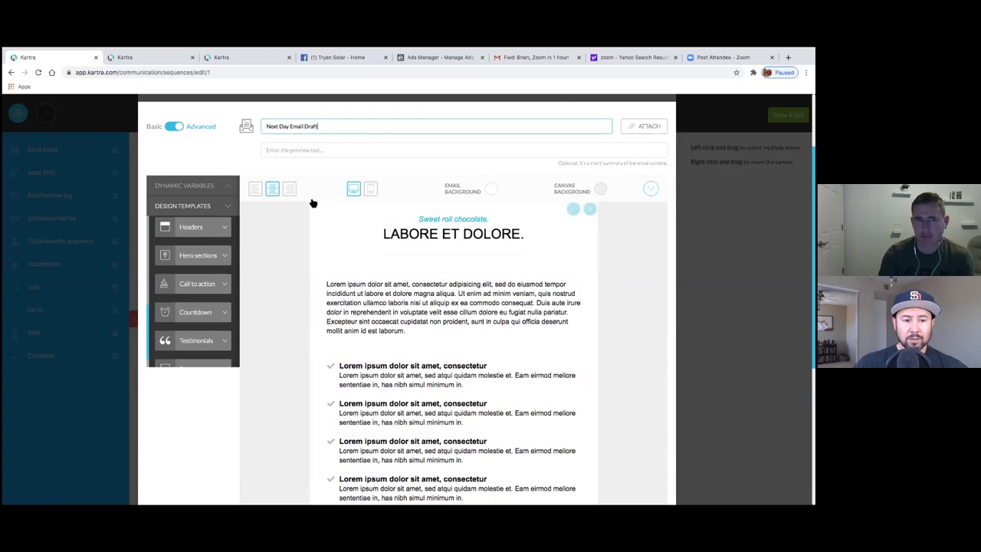
- Show the Dynamic Variables list and highlight the {first_name} variable
click(219, 186)
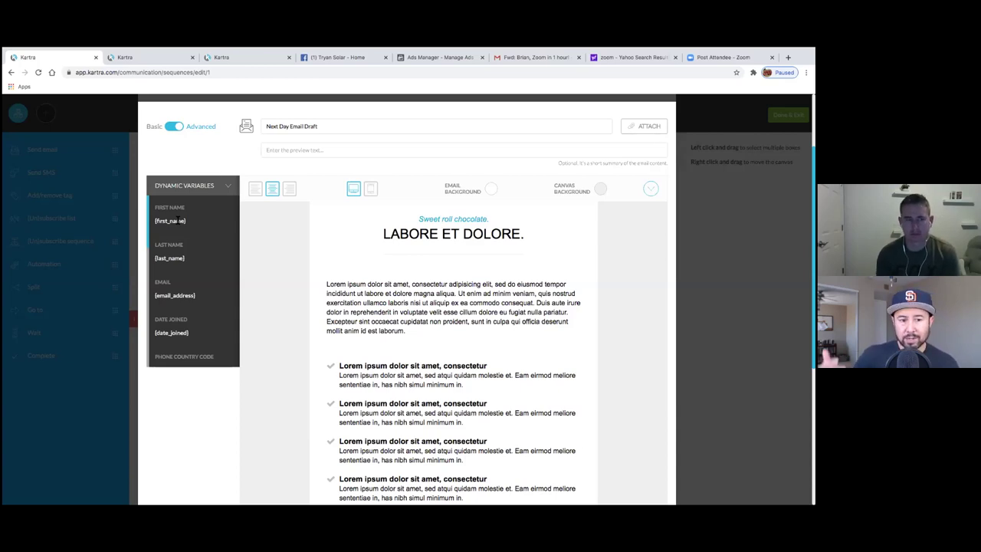
scroll(174, 254, down, 5)
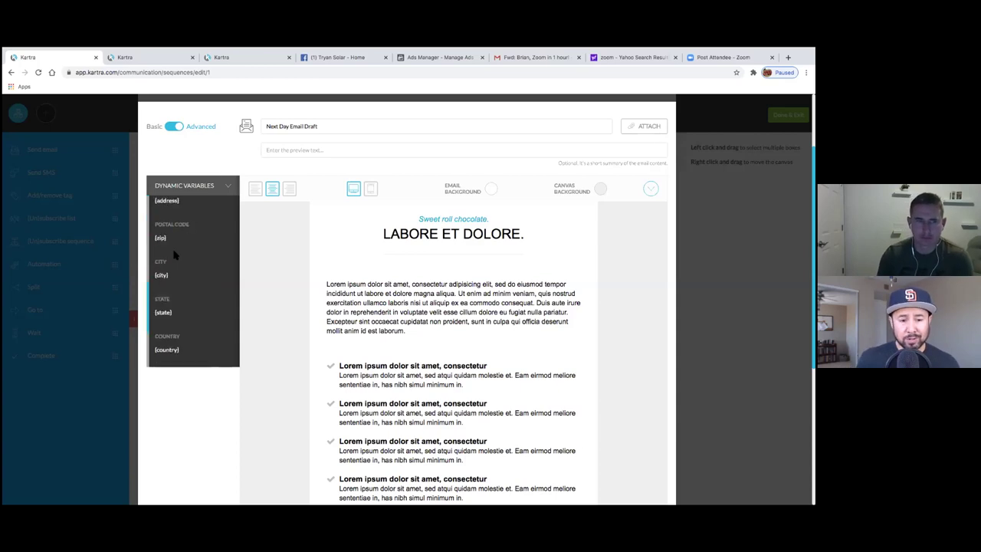
scroll(175, 230, up, 3)
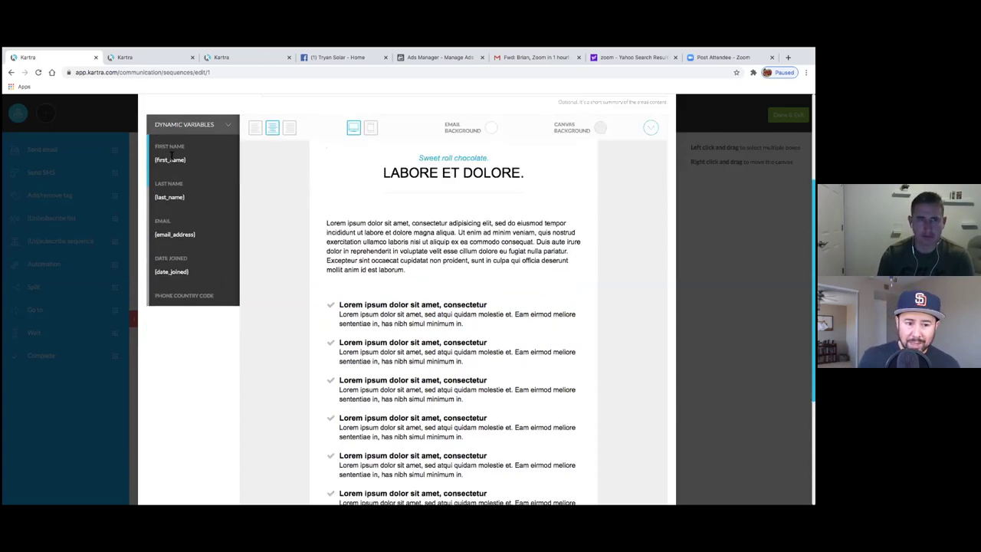
drag(154, 161, 190, 168)
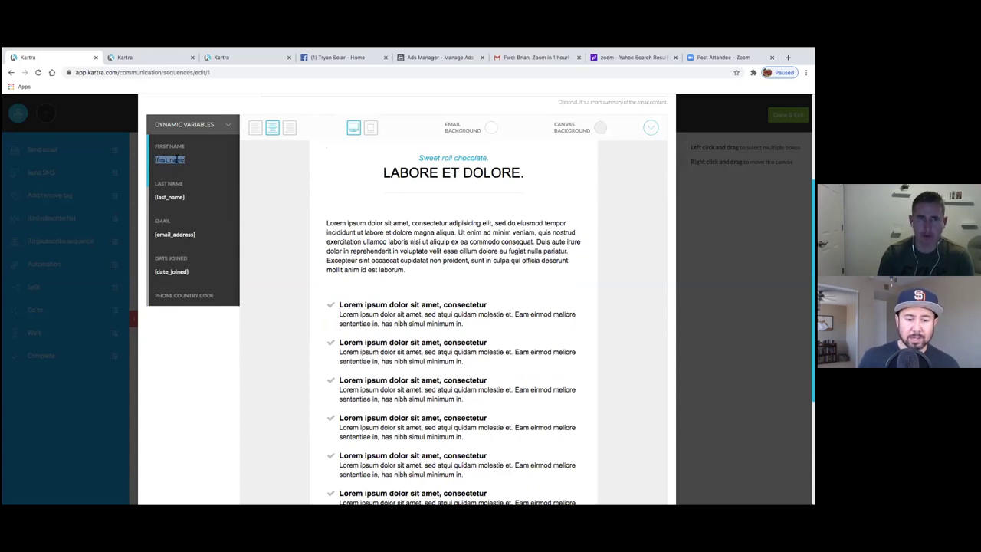
right_click(177, 160)
click(187, 179)
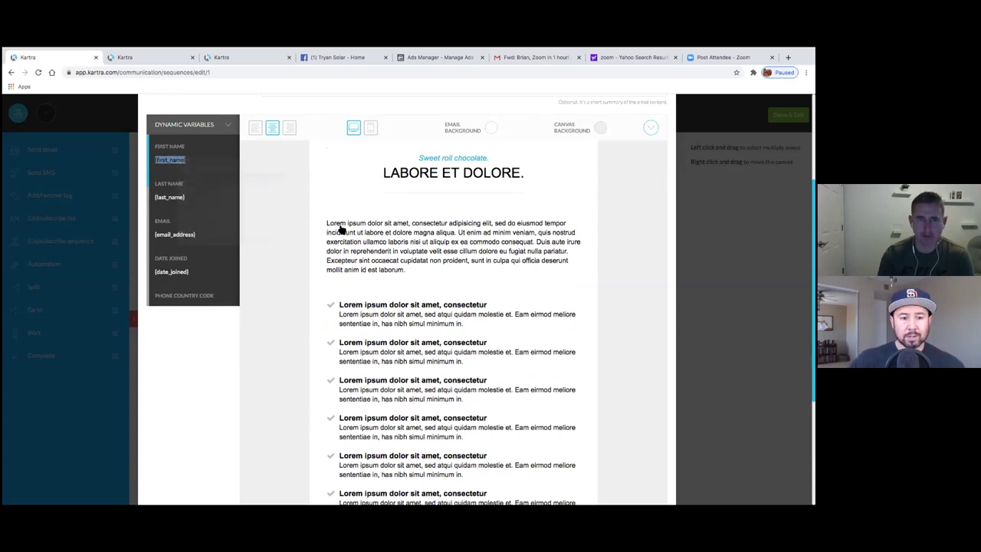
click(341, 228)
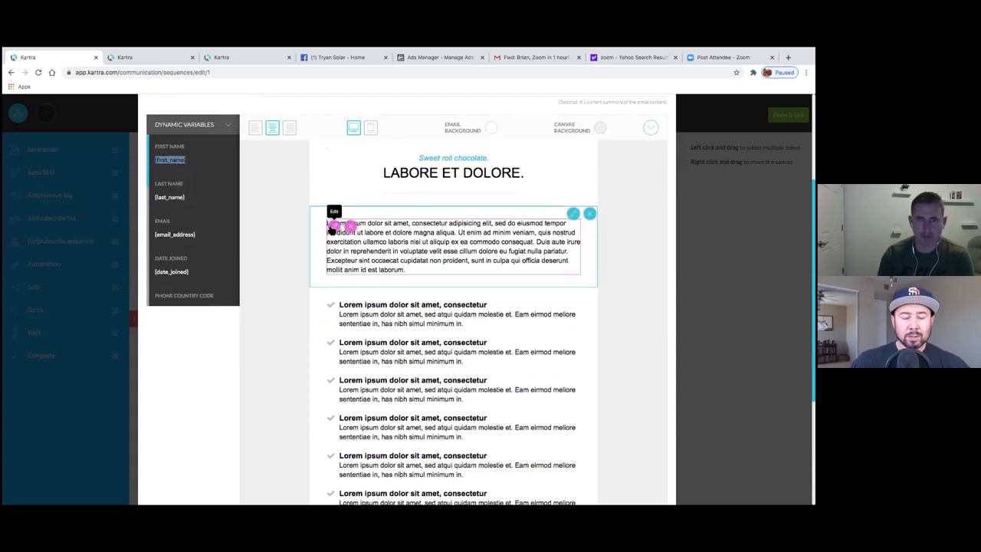
click(414, 273)
right_click(414, 273)
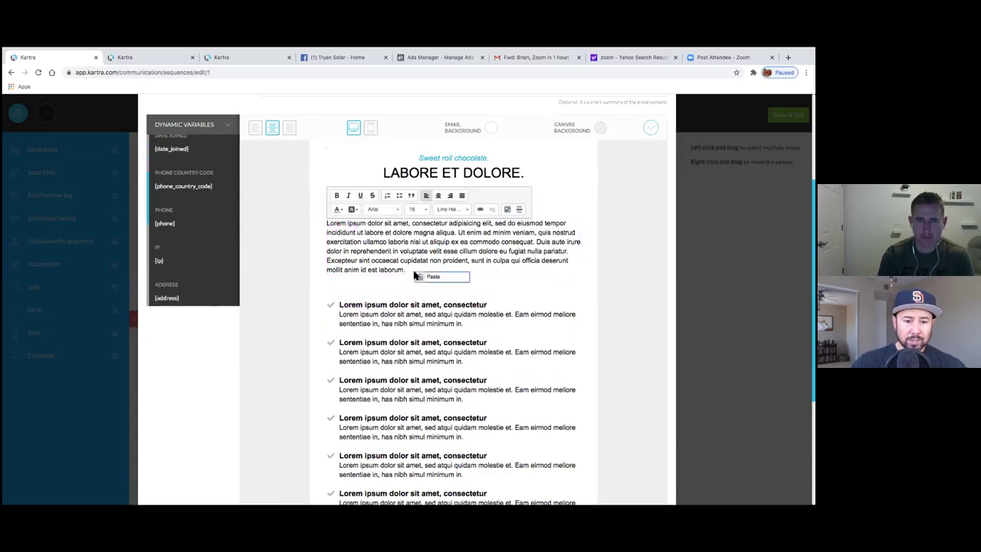
click(420, 278)
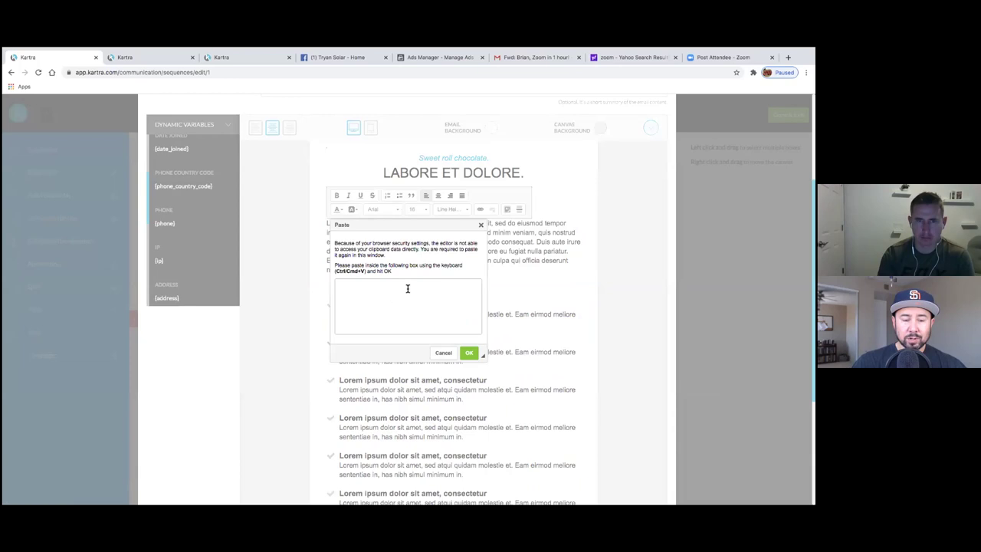
right_click(408, 286)
click(424, 340)
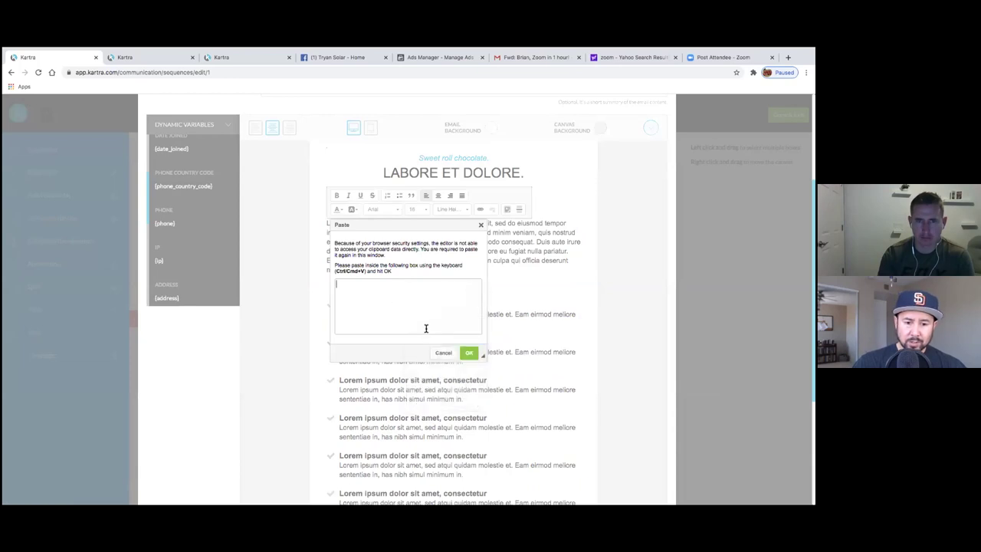
click(469, 353)
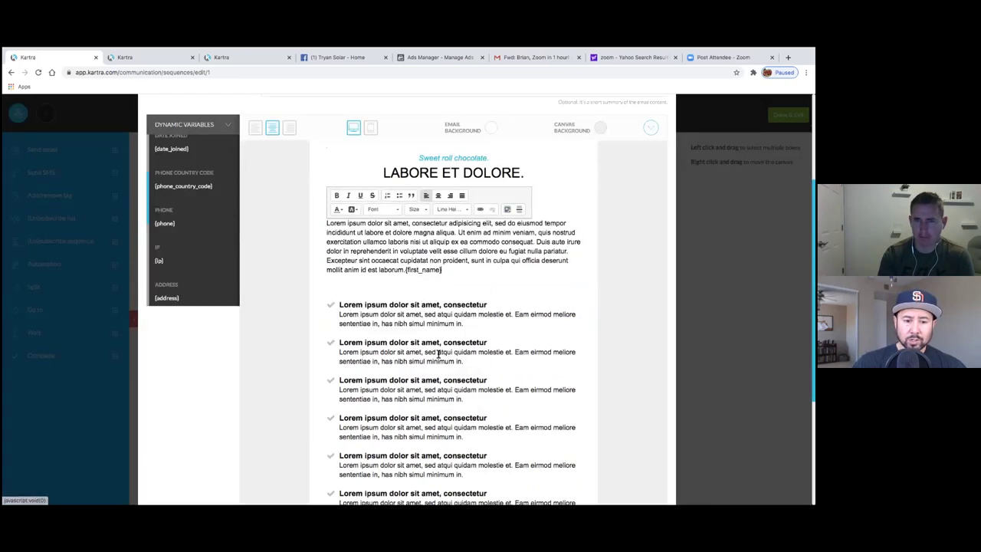
drag(426, 270, 425, 270)
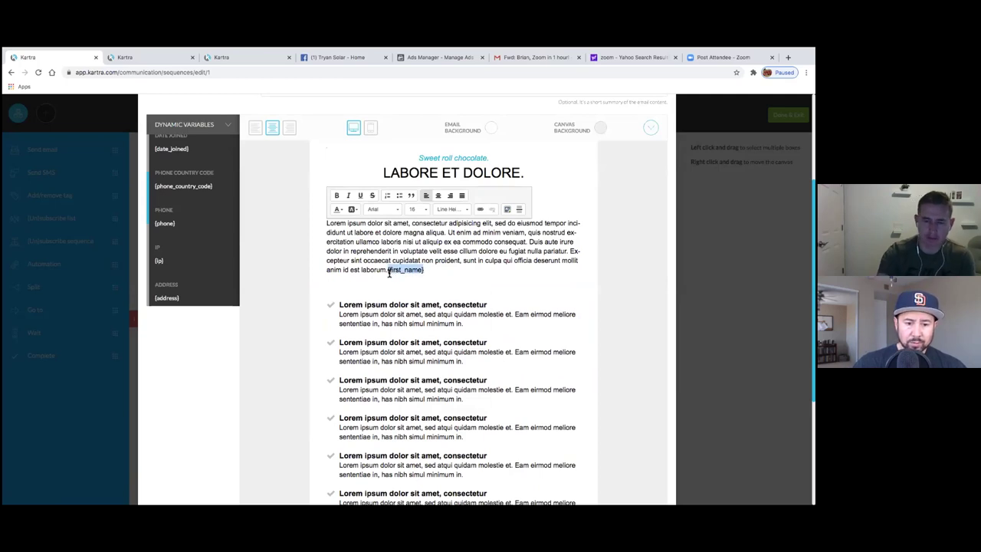
key(BackSpace)
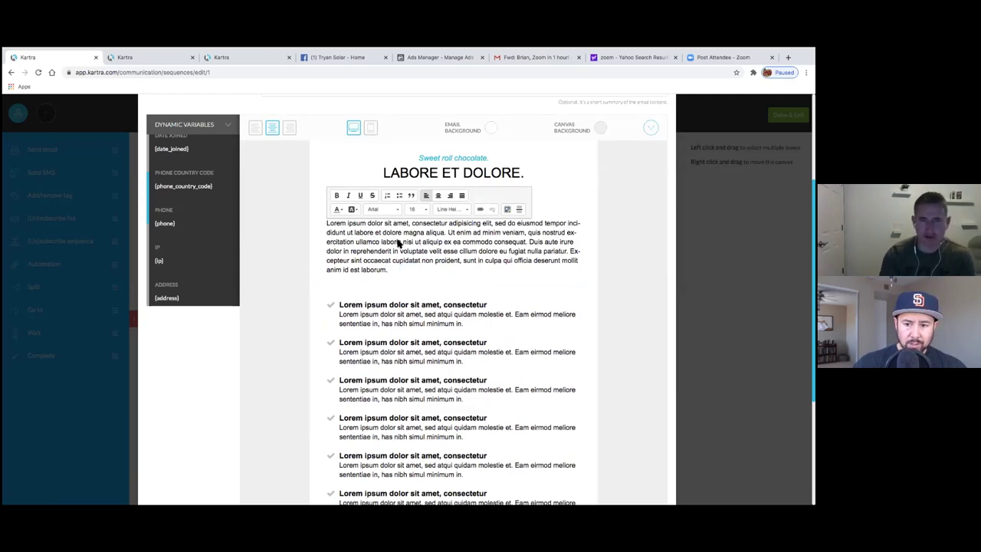
scroll(213, 210, up, 5)
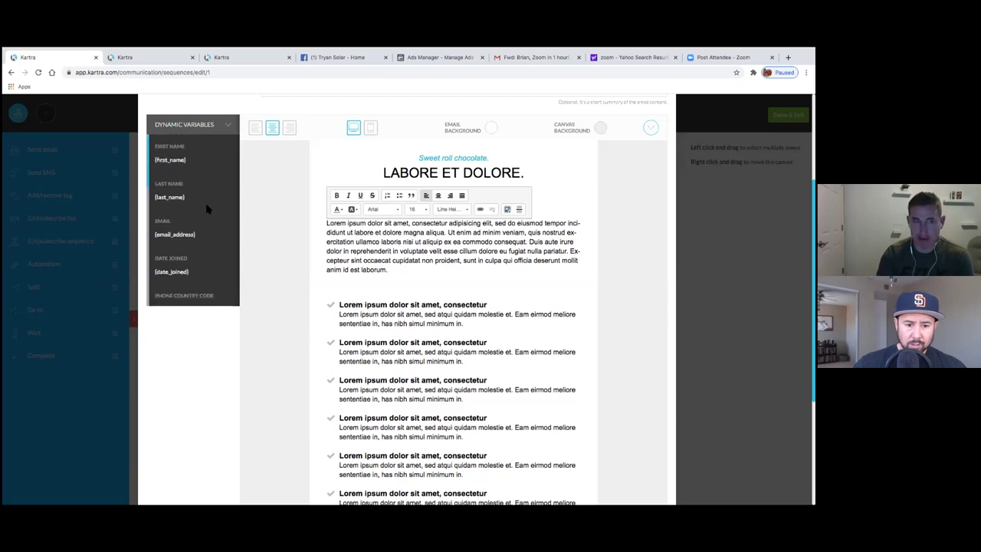
drag(187, 256, 156, 252)
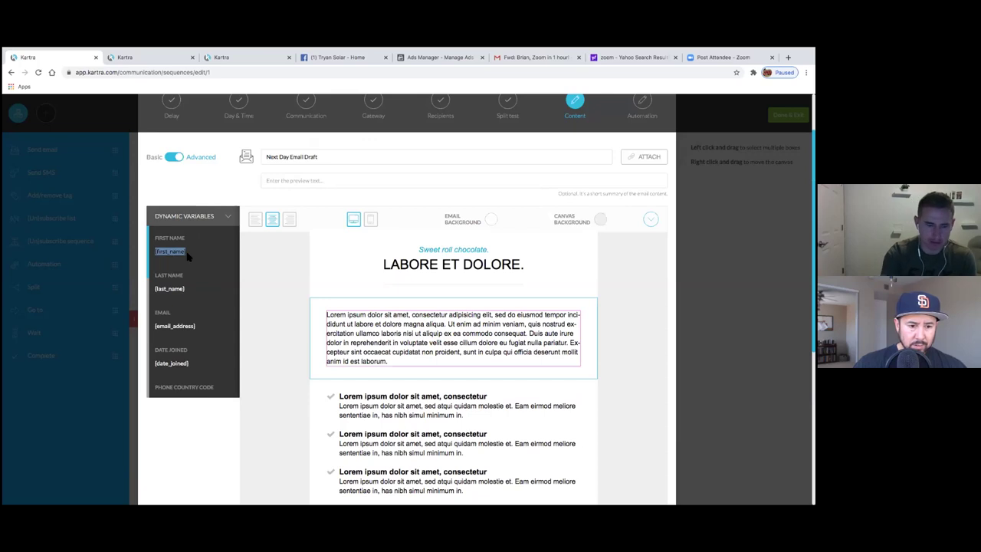
click(408, 365)
key(ctrl+v)
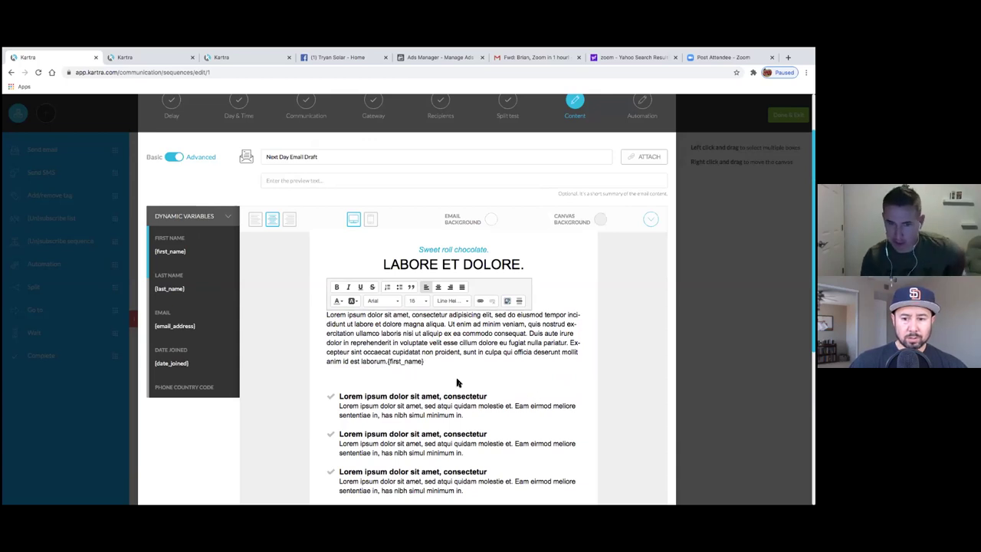
key(BackSpace)
key(BackSpace)
key(BackSpace)
key(BackSpace)
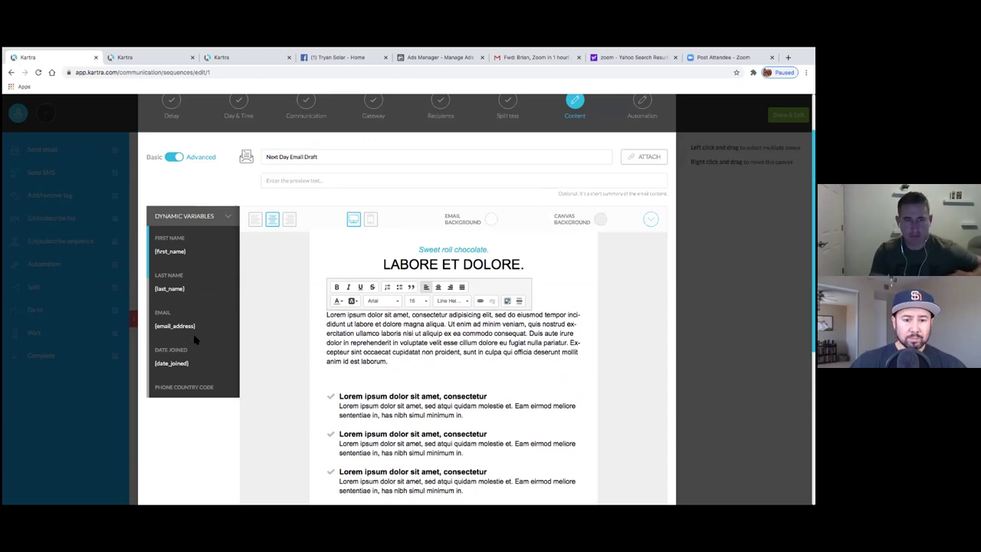
- Save the email design as a template and dismiss the favorites confirmation
scroll(187, 343, down, 1)
scroll(188, 343, down, 2)
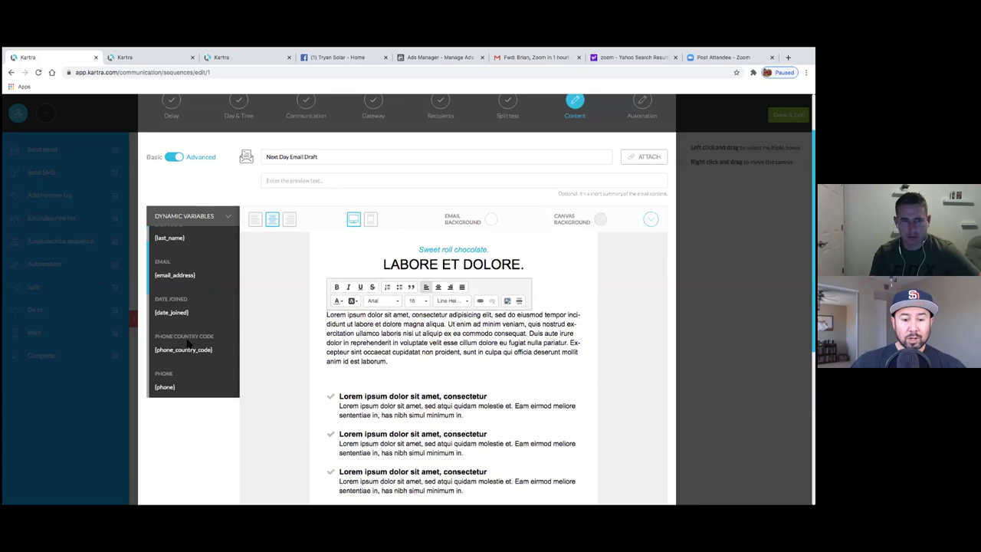
scroll(187, 342, down, 6)
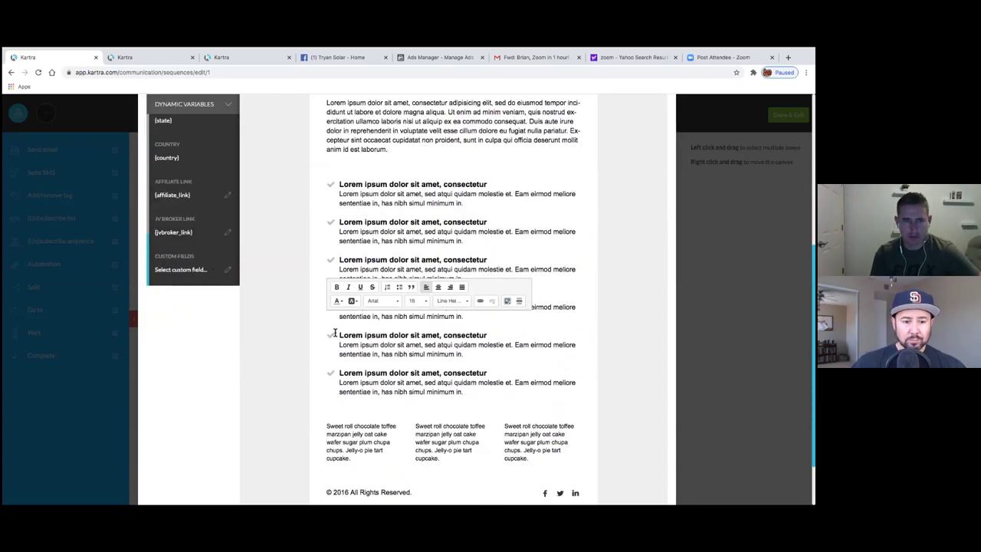
scroll(335, 333, down, 2)
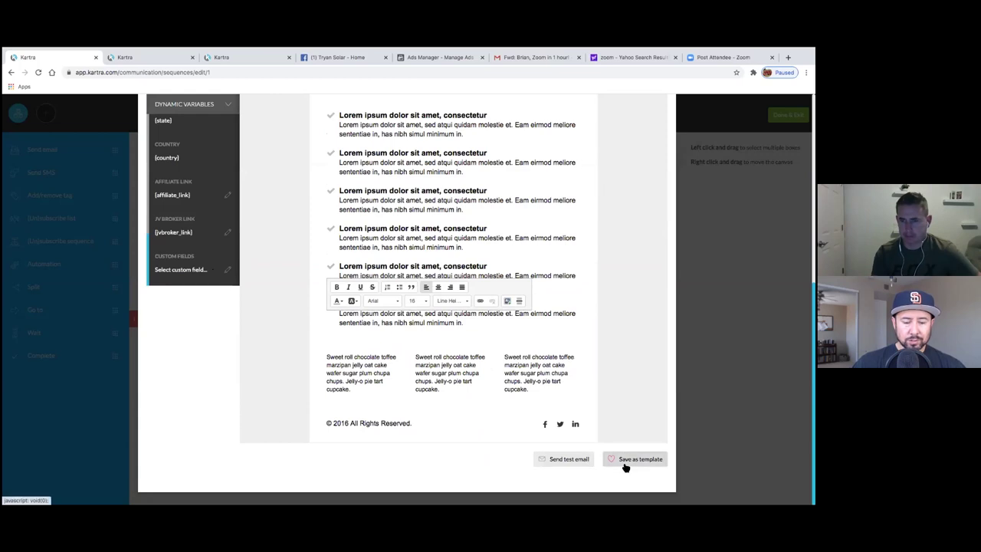
click(625, 463)
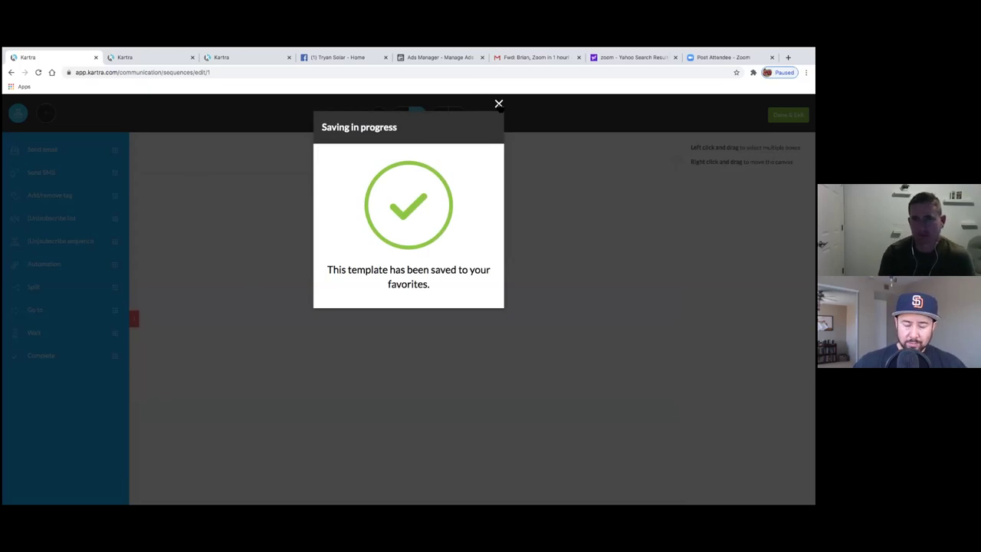
click(499, 103)
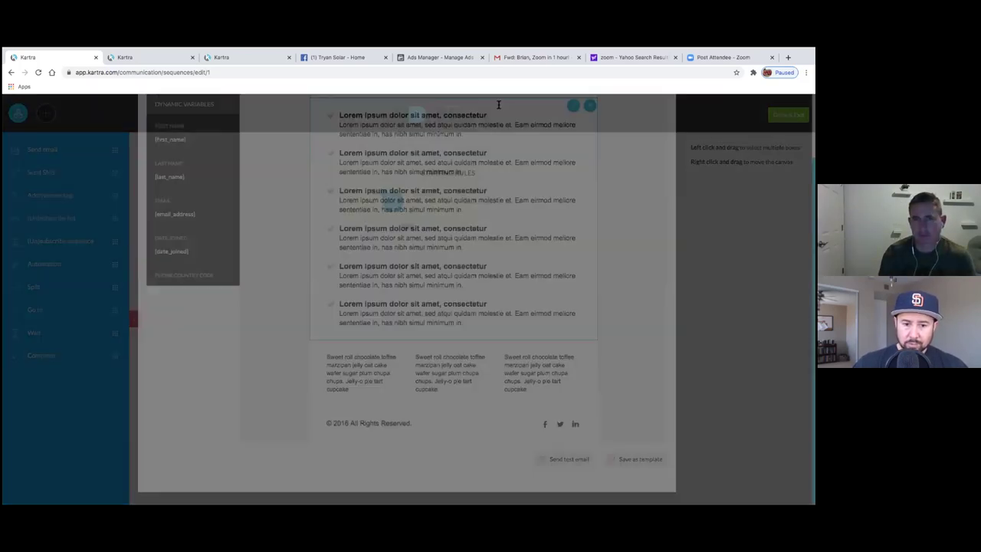
- Check the saved design under Design Templates > My templates, then save as template again
scroll(618, 286, down, 3)
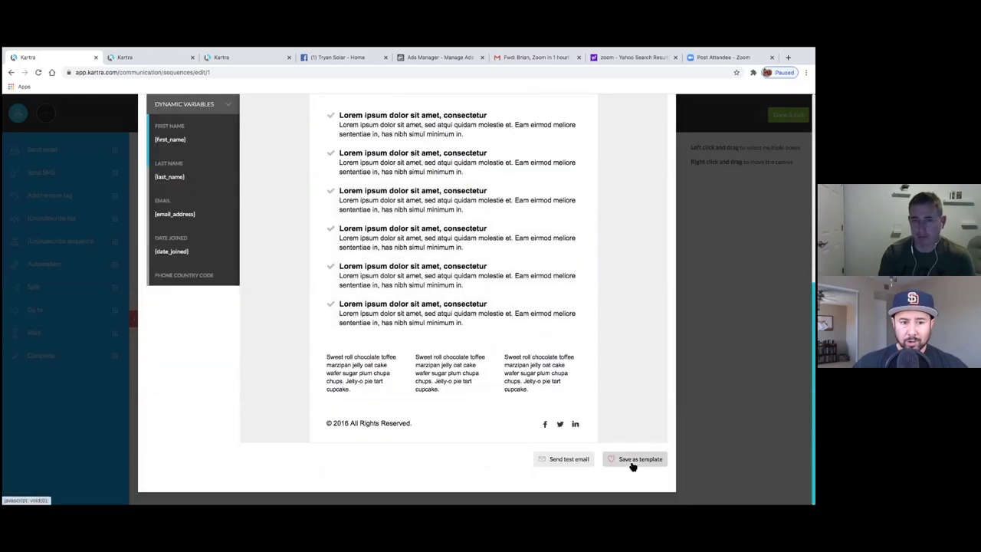
click(208, 110)
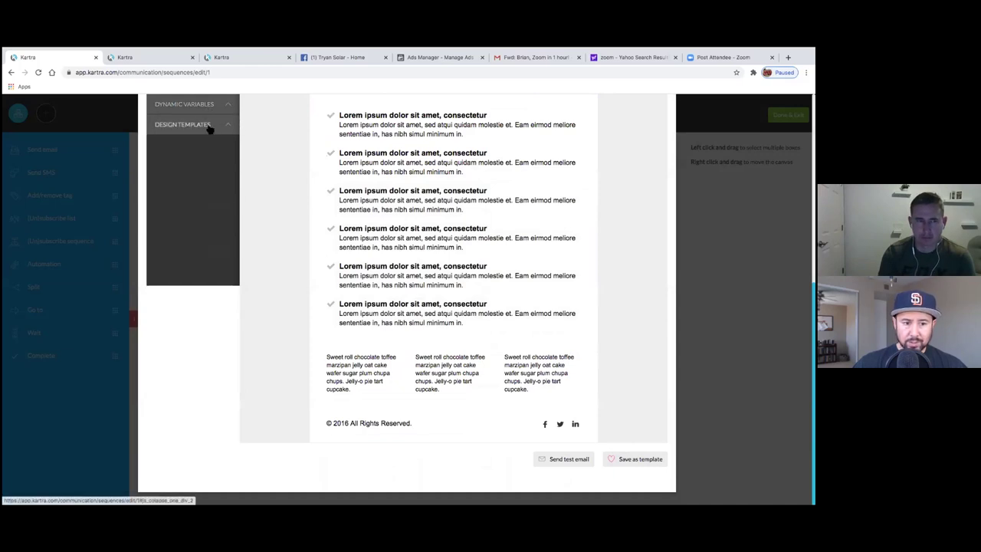
click(208, 125)
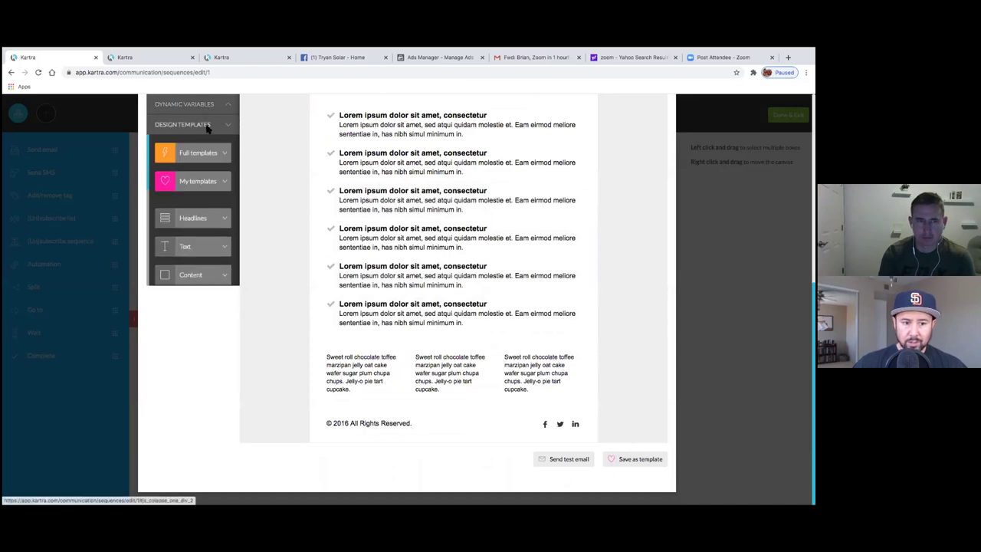
click(198, 182)
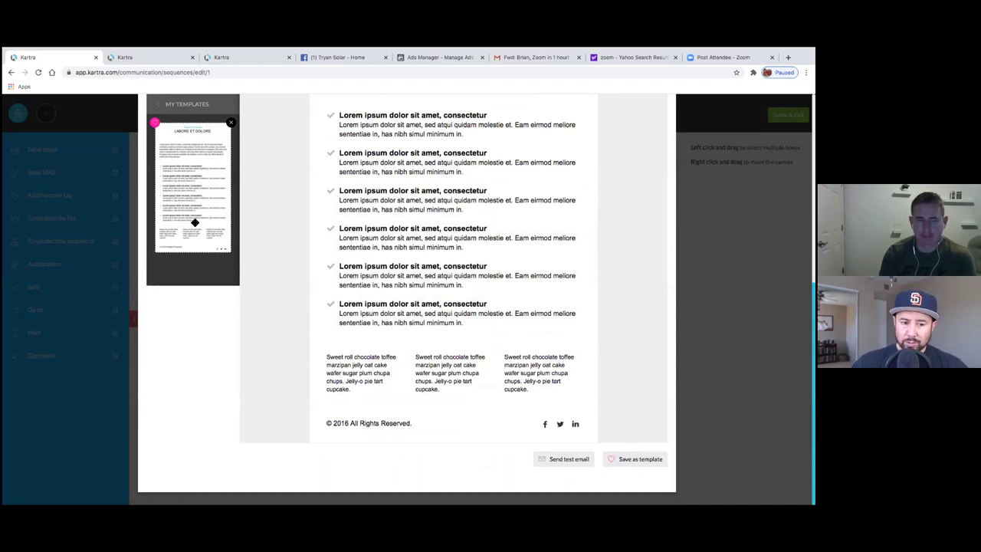
click(167, 108)
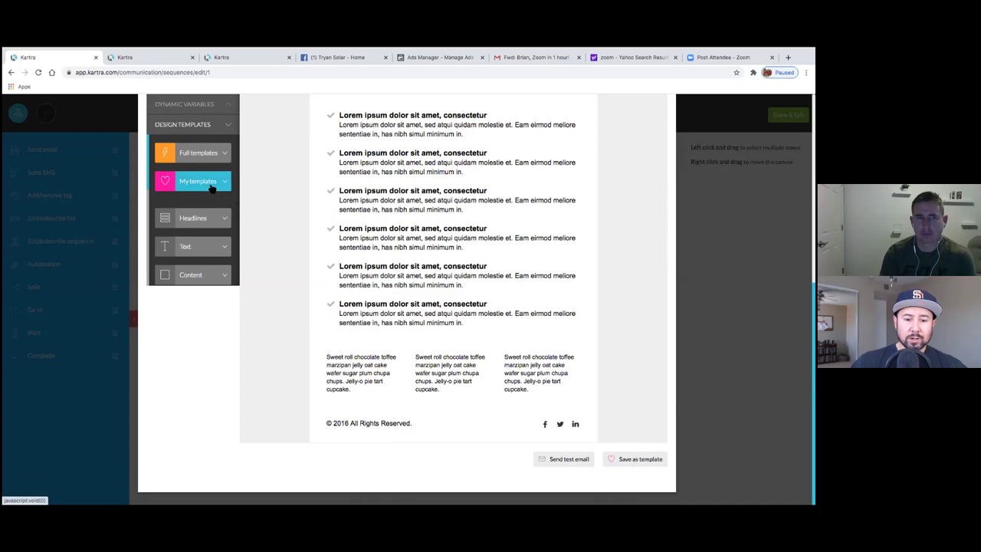
click(635, 462)
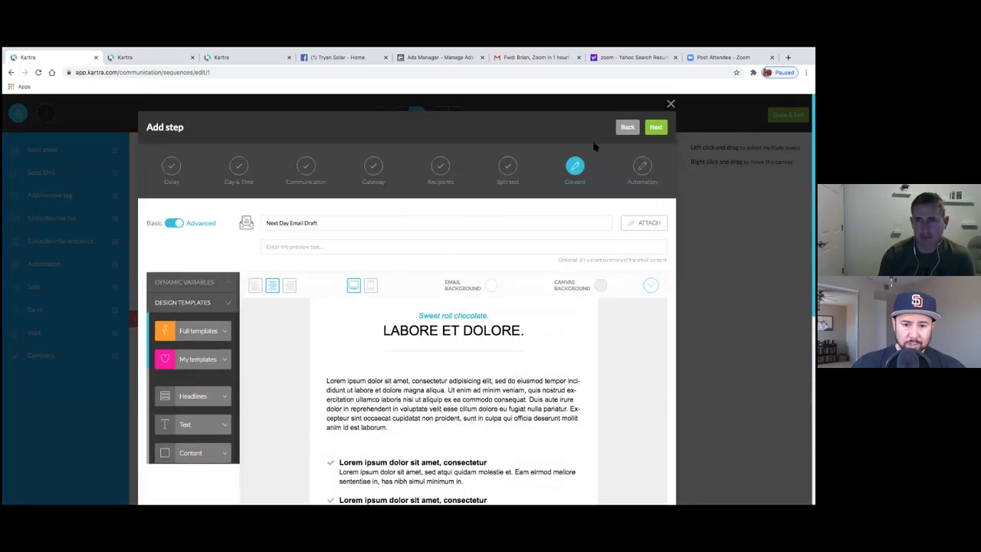
- Continue past the spam check and create the Next Day Email step in the sequence
click(656, 127)
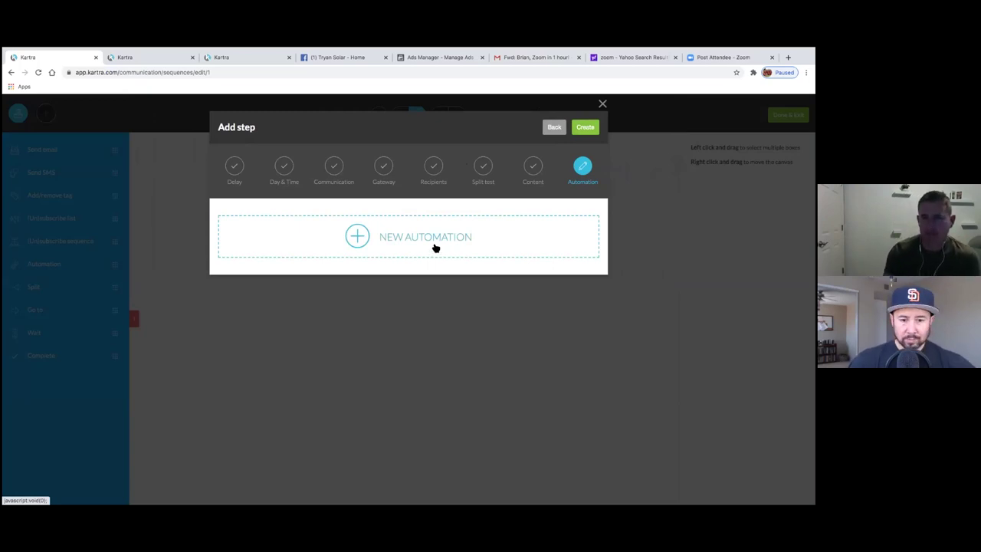
click(585, 131)
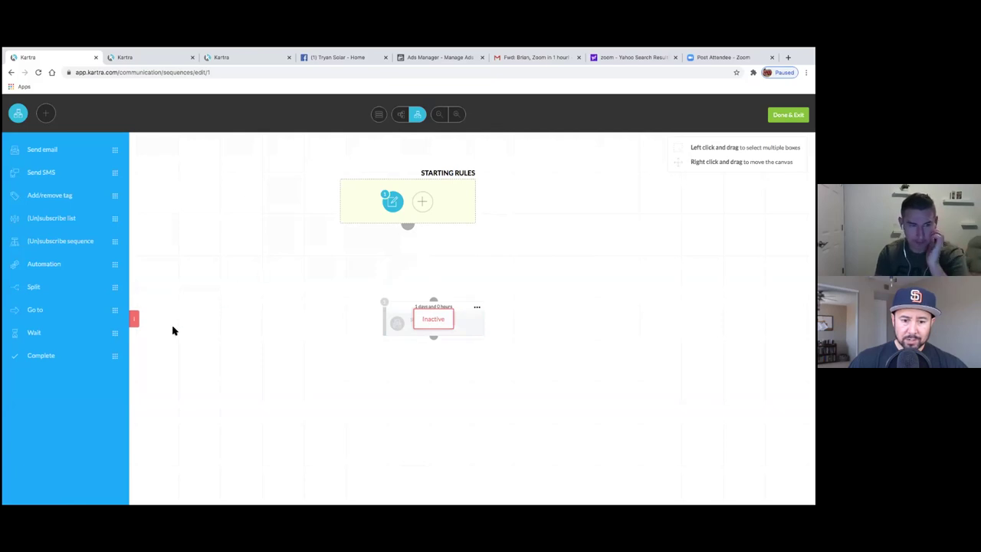
- Activate the Next Day Email step from its options menu
click(135, 320)
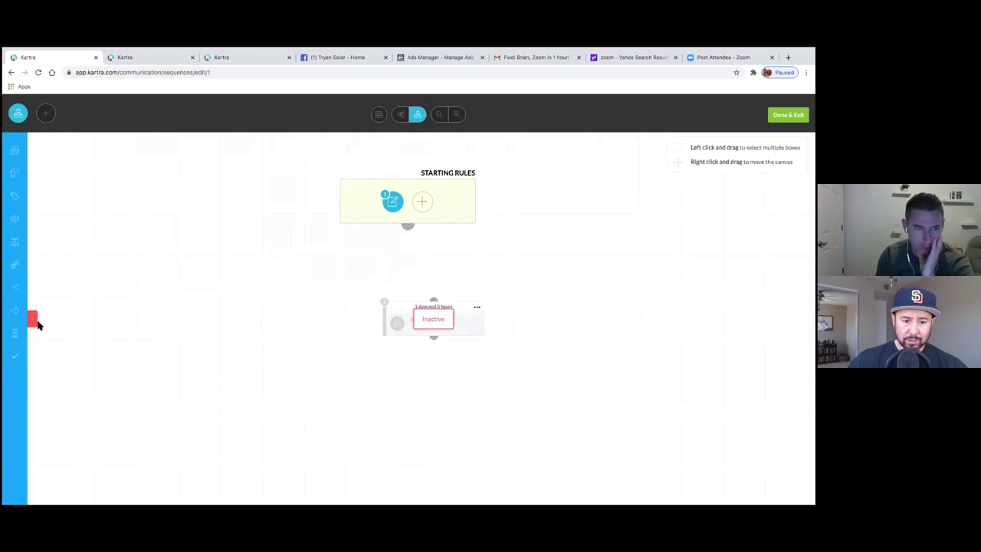
click(477, 307)
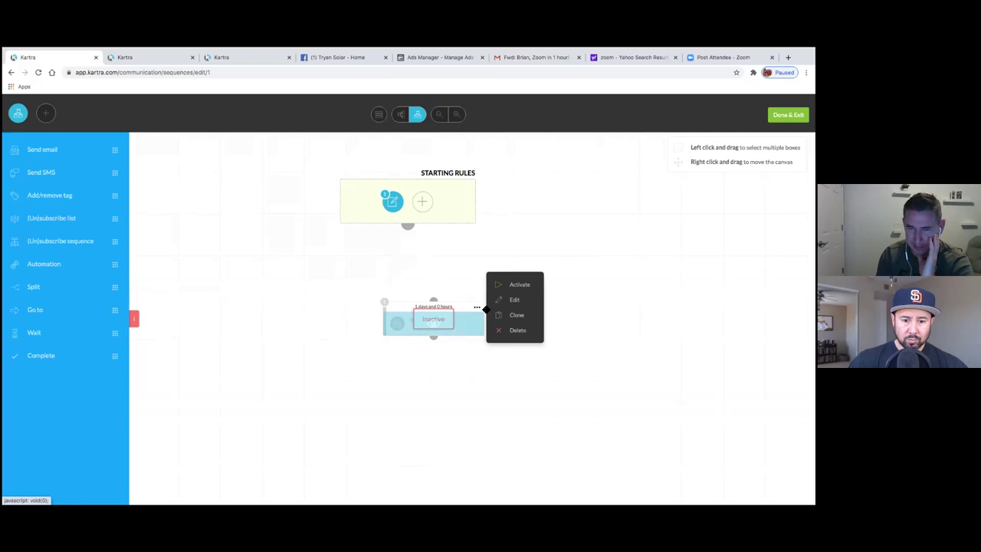
click(505, 289)
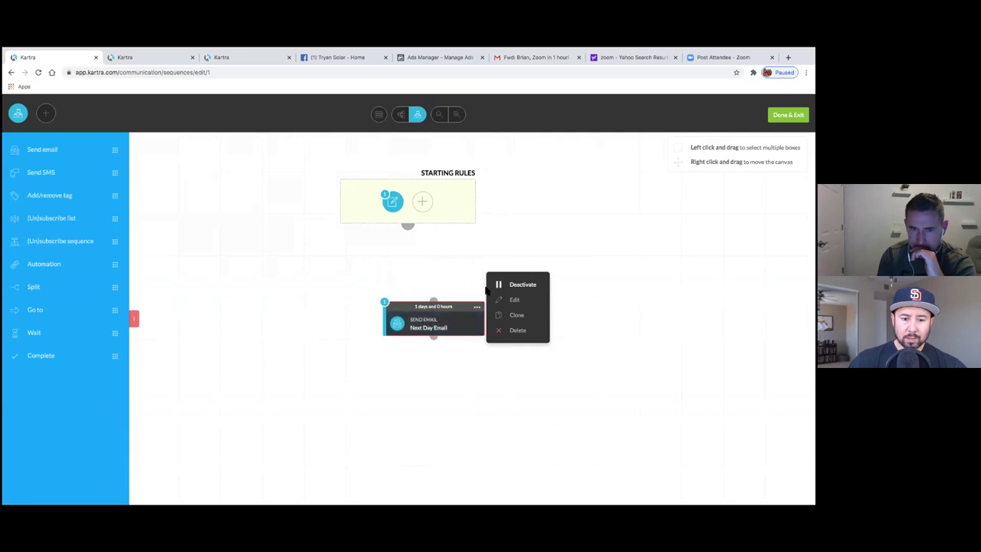
- Connect Starting Rules to the email step and arrange the flow items
click(432, 299)
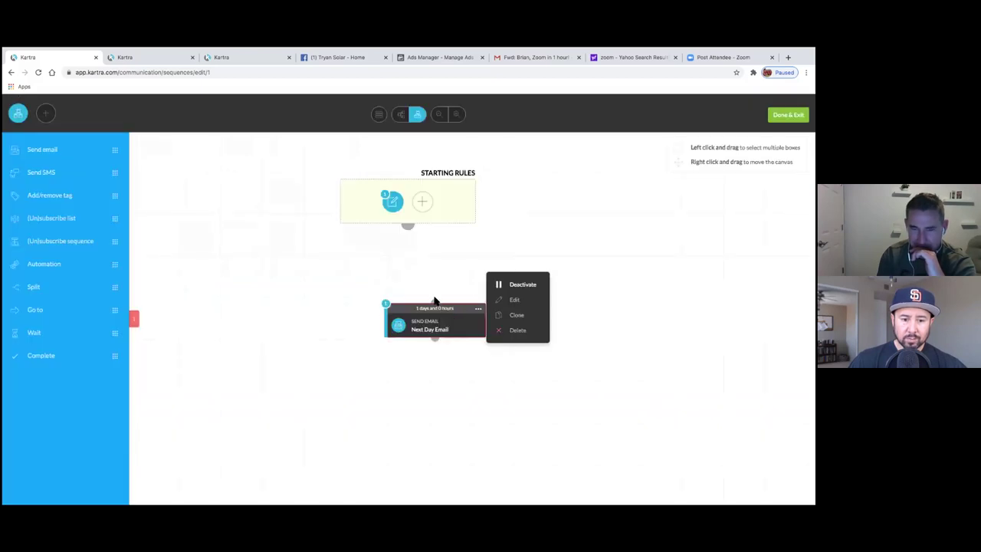
drag(433, 297, 434, 300)
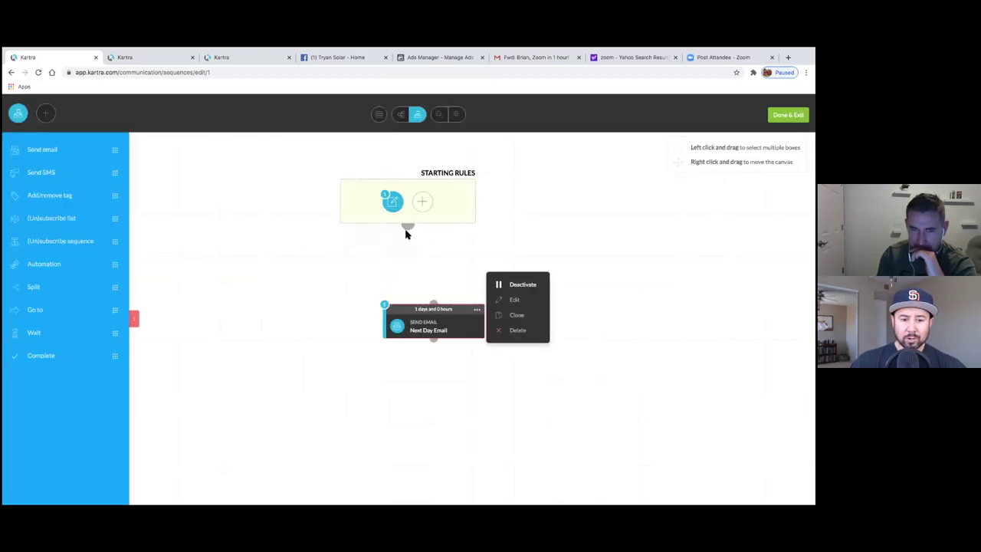
drag(408, 226, 431, 307)
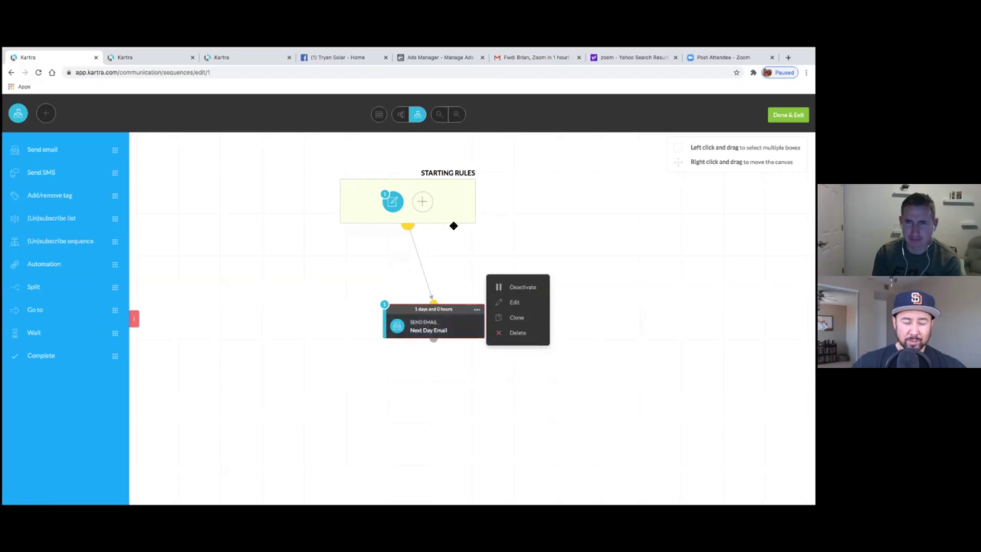
click(379, 115)
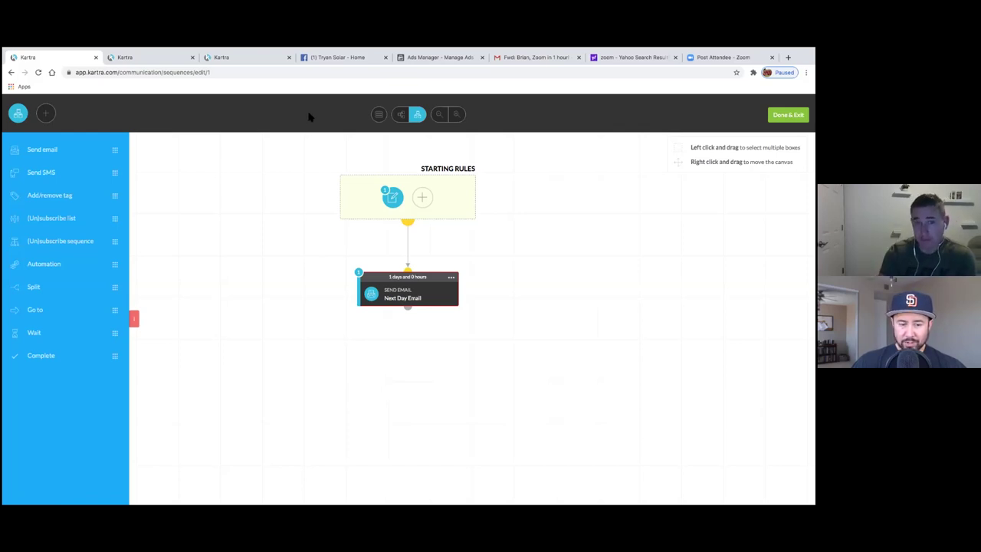
- Arrange the sequence horizontally, then vertically, and switch to the Tryan Solar Facebook page
click(402, 115)
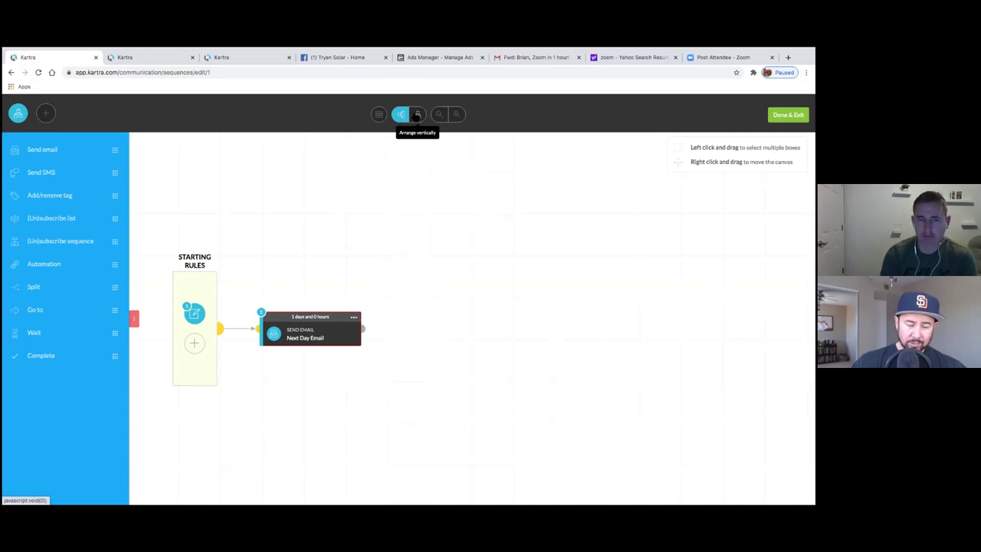
click(418, 115)
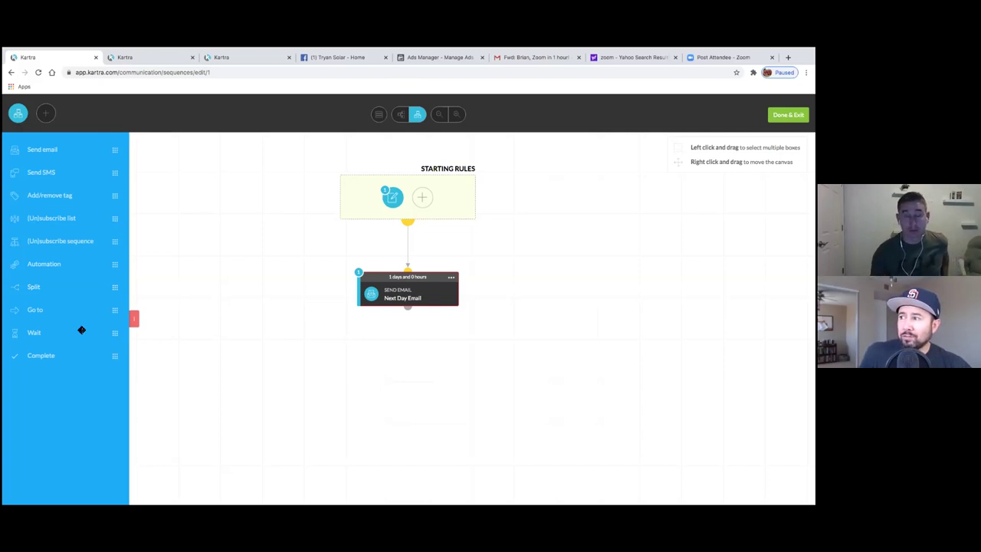
click(320, 62)
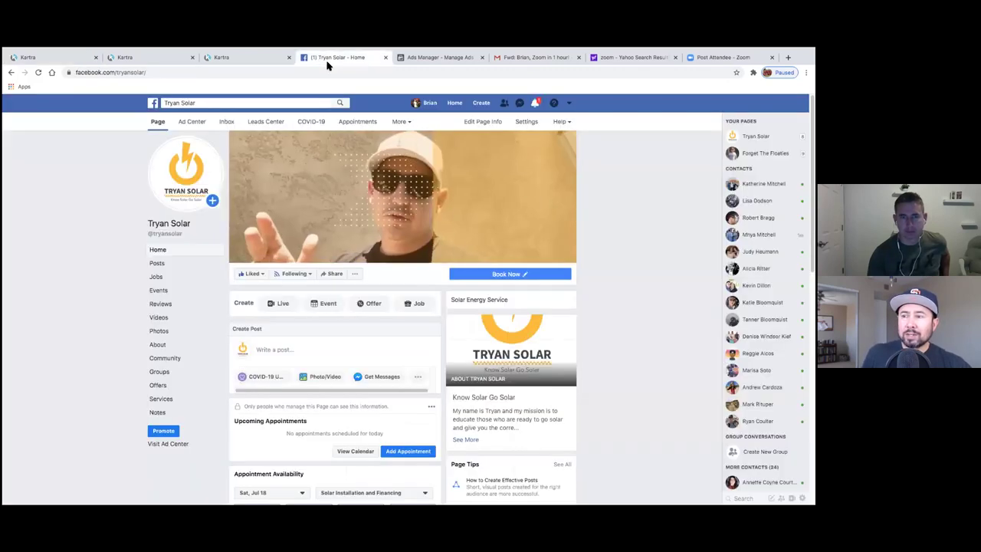
- Browse Tryan Solar's All Videos on Facebook, then return to Kartra
click(159, 319)
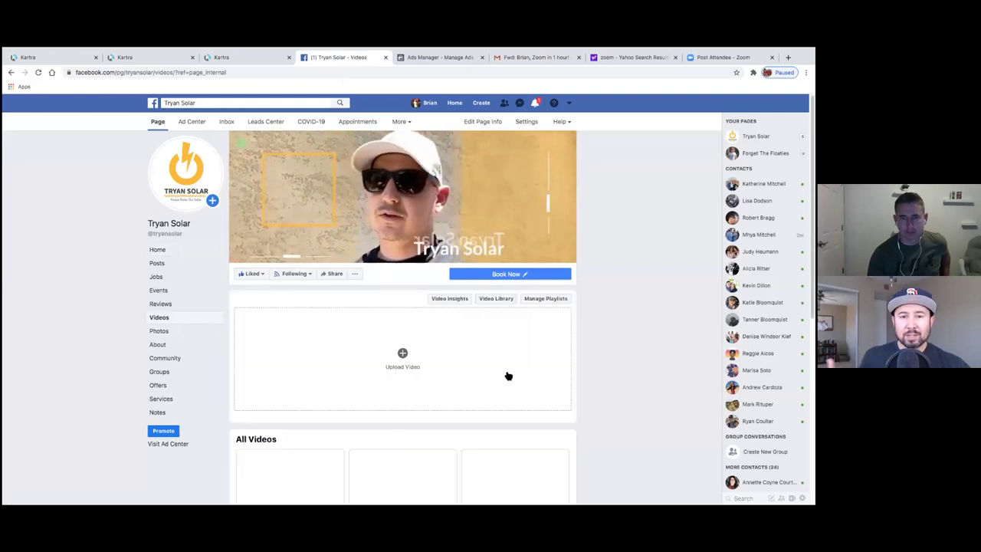
scroll(529, 364, down, 5)
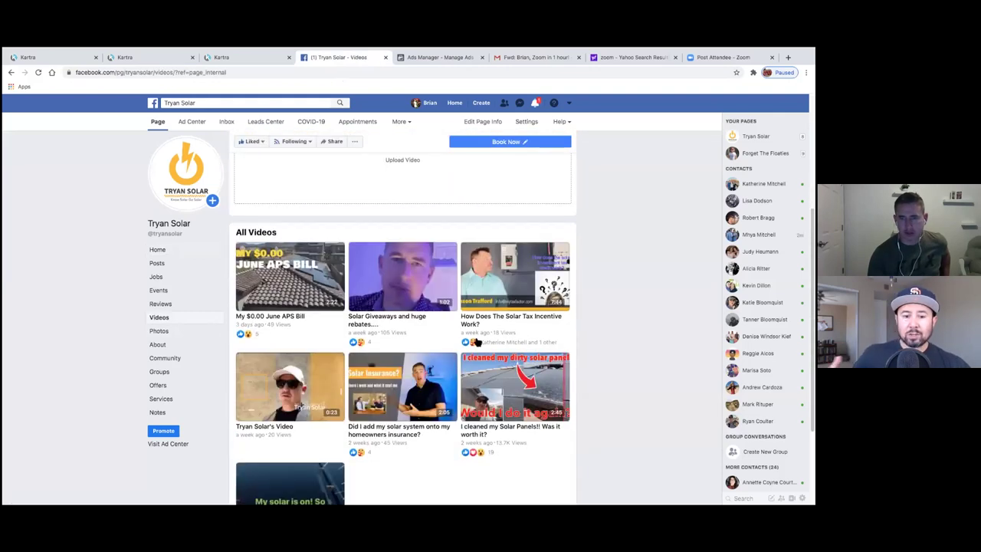
scroll(499, 383, down, 1)
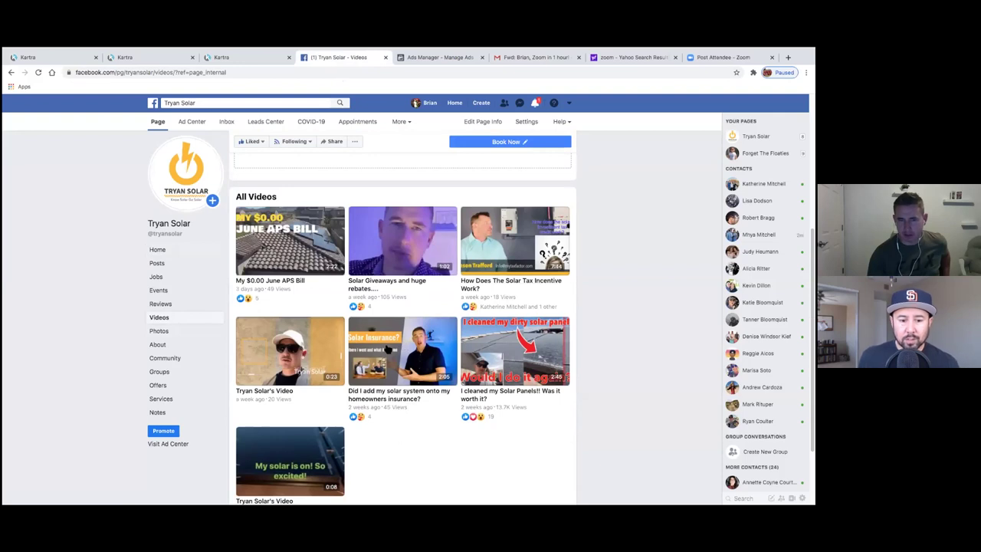
scroll(432, 465, down, 1)
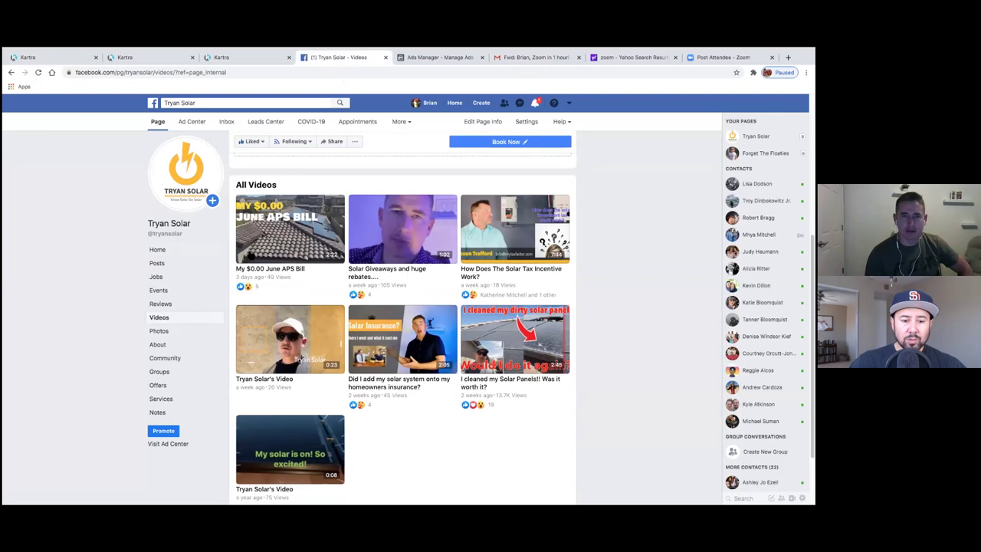
click(228, 59)
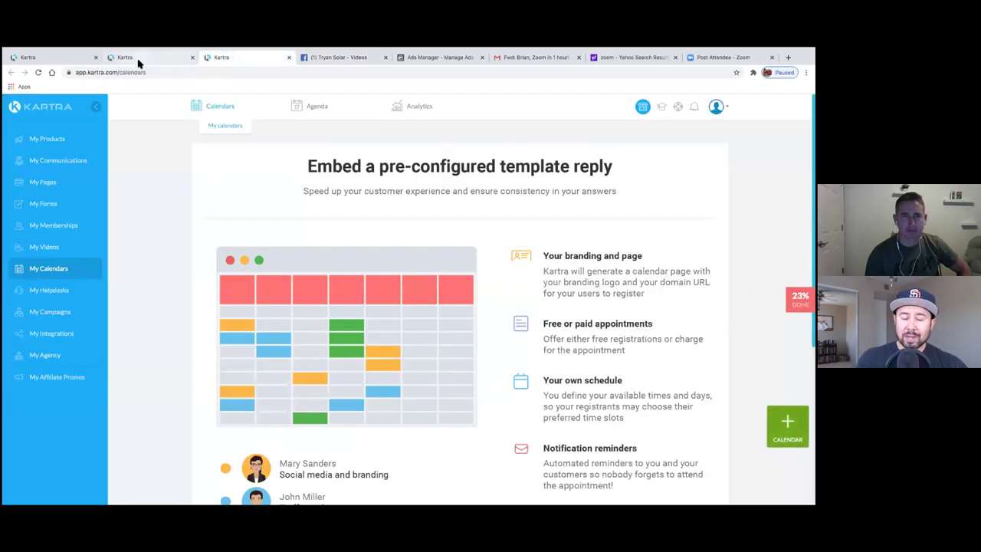
- Switch between the Kartra browser tabs to reach the My Pages list with its Thank you page
click(135, 60)
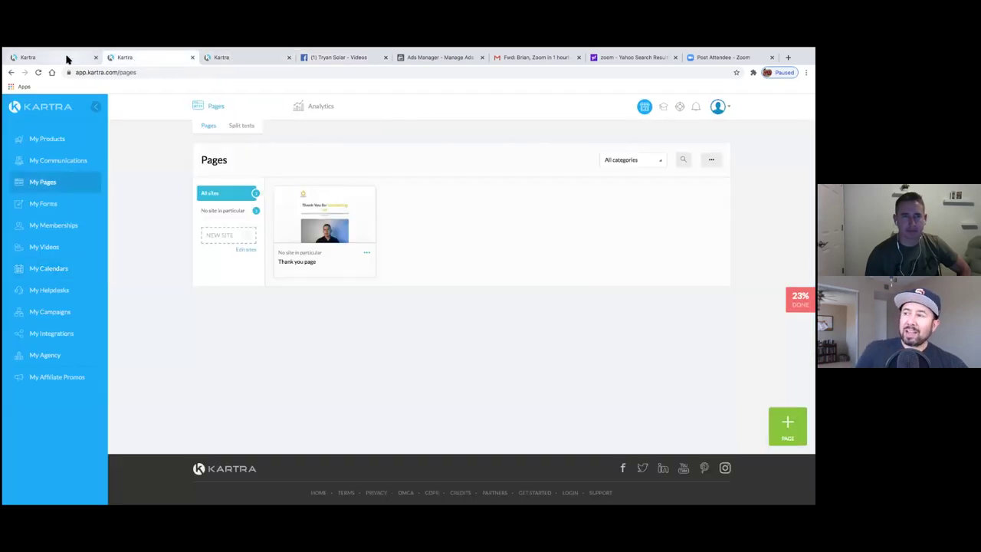
click(66, 60)
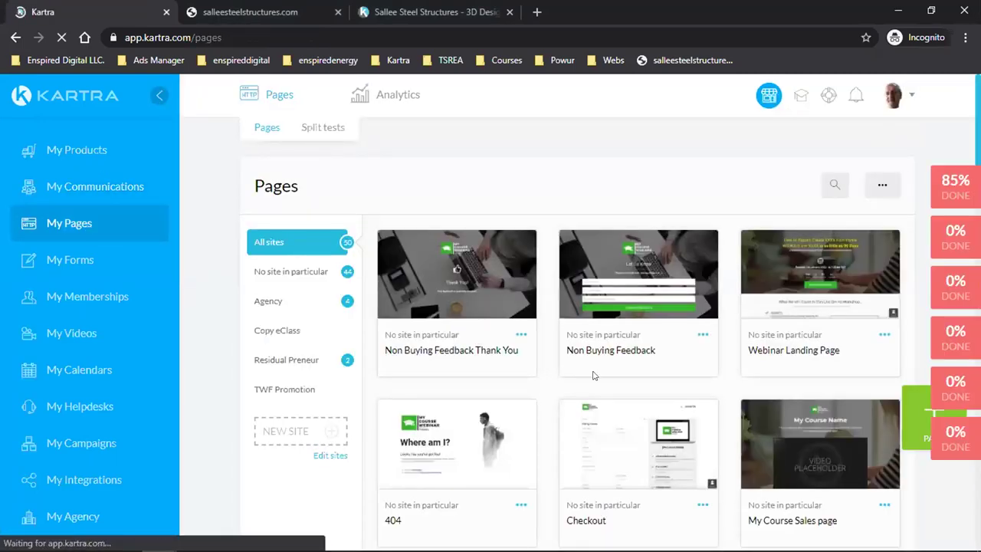
- Load more page cards twice so the full 50-page Pages list shows
scroll(593, 375, down, 5)
scroll(593, 375, down, 1)
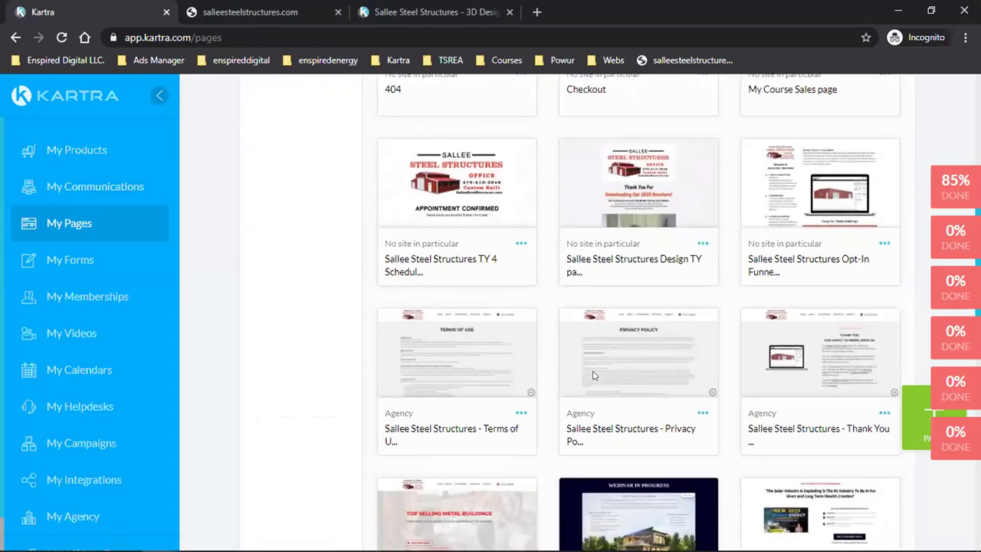
scroll(593, 375, down, 3)
scroll(593, 375, down, 5)
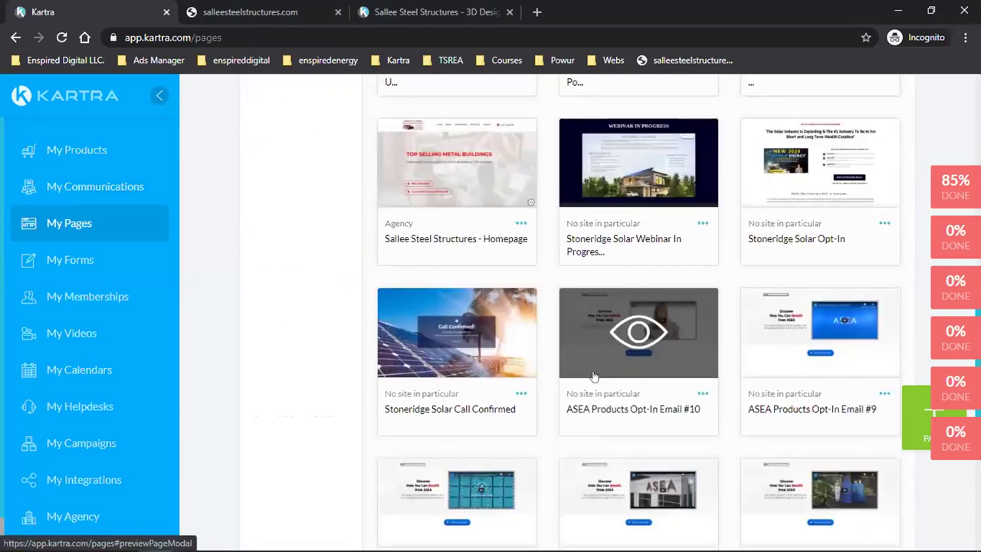
scroll(592, 375, down, 4)
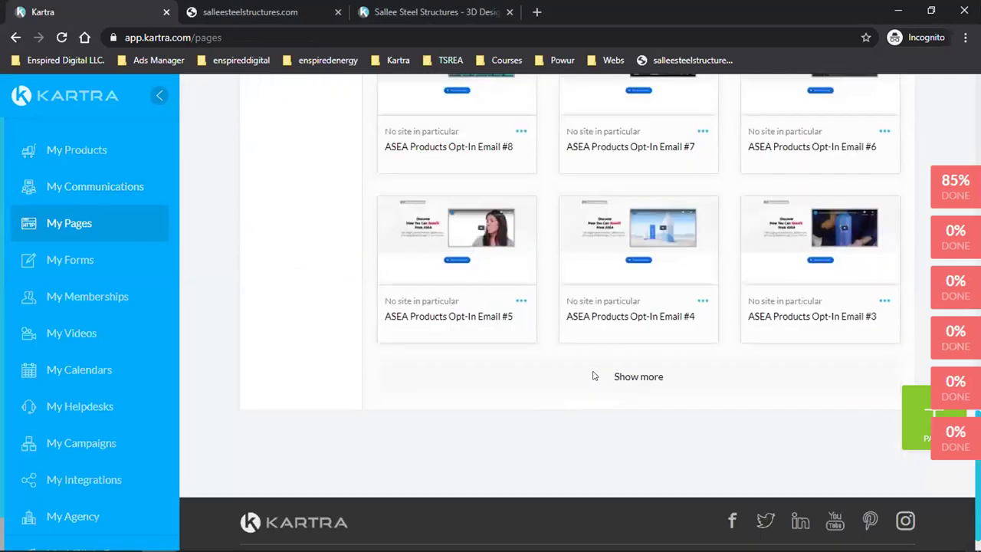
click(633, 342)
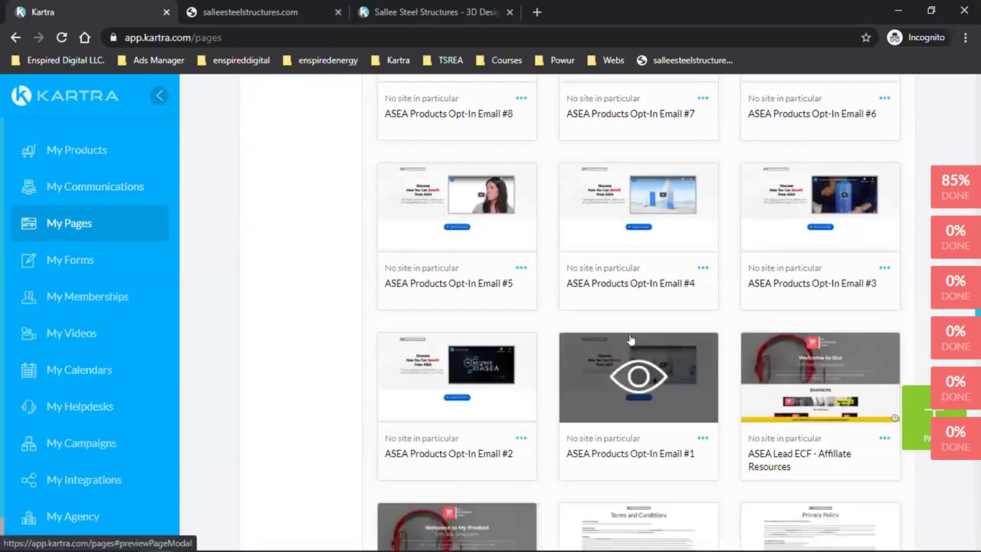
scroll(633, 339, down, 2)
scroll(634, 339, down, 10)
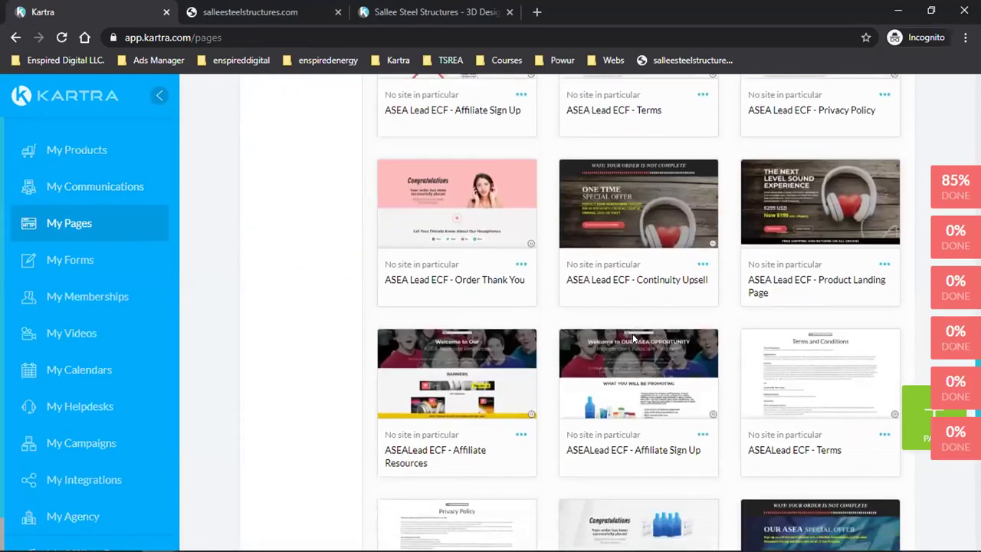
scroll(628, 338, down, 5)
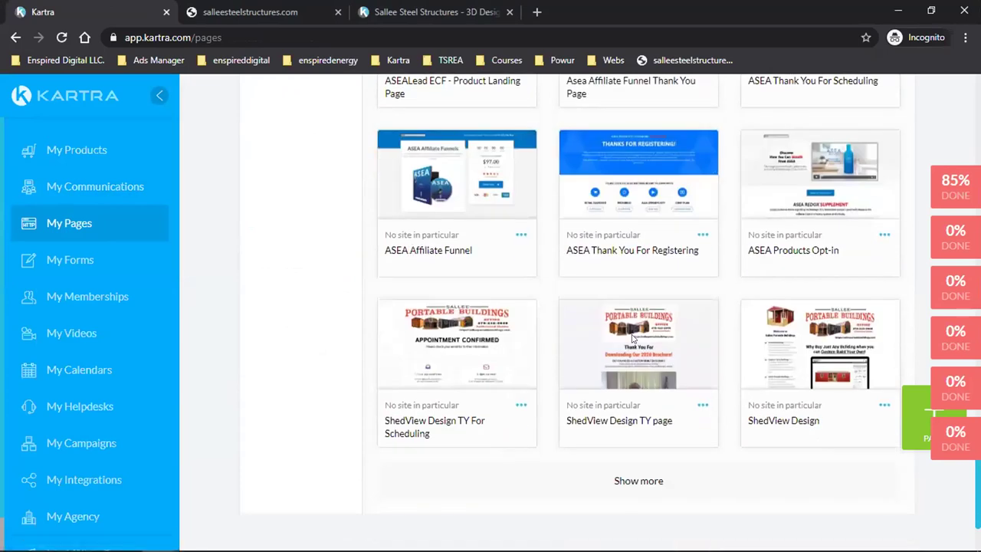
click(627, 347)
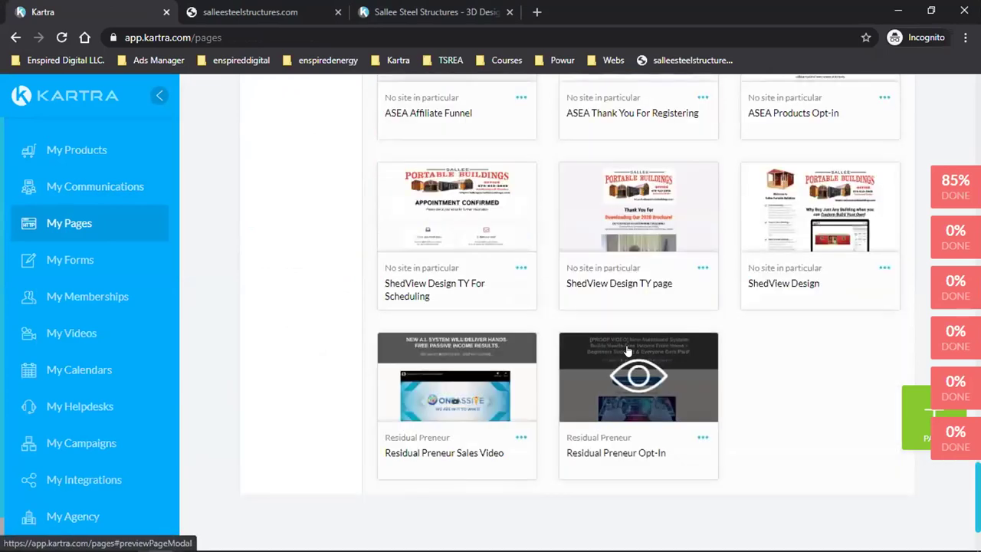
- Return to the top and sign out through the avatar menu
scroll(661, 301, down, 2)
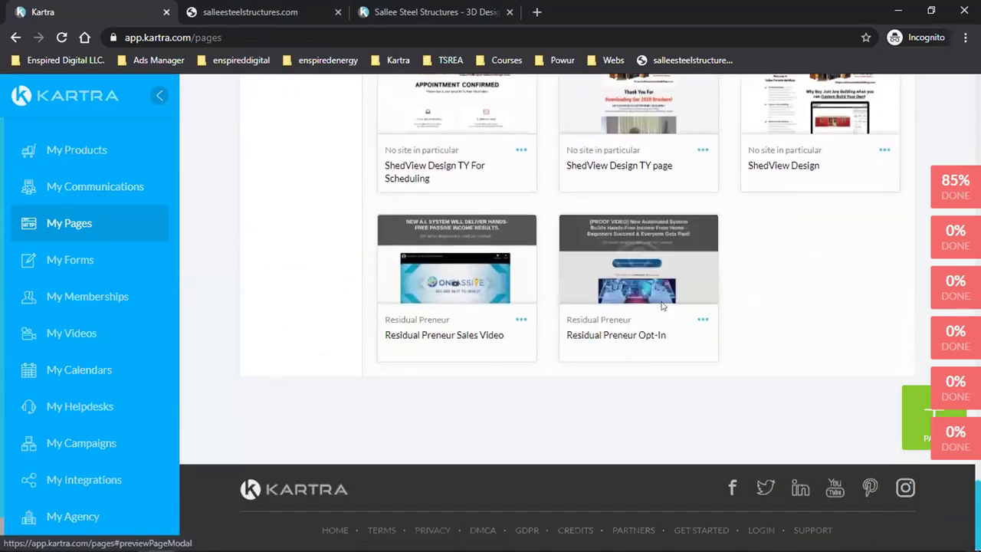
scroll(662, 305, up, 15)
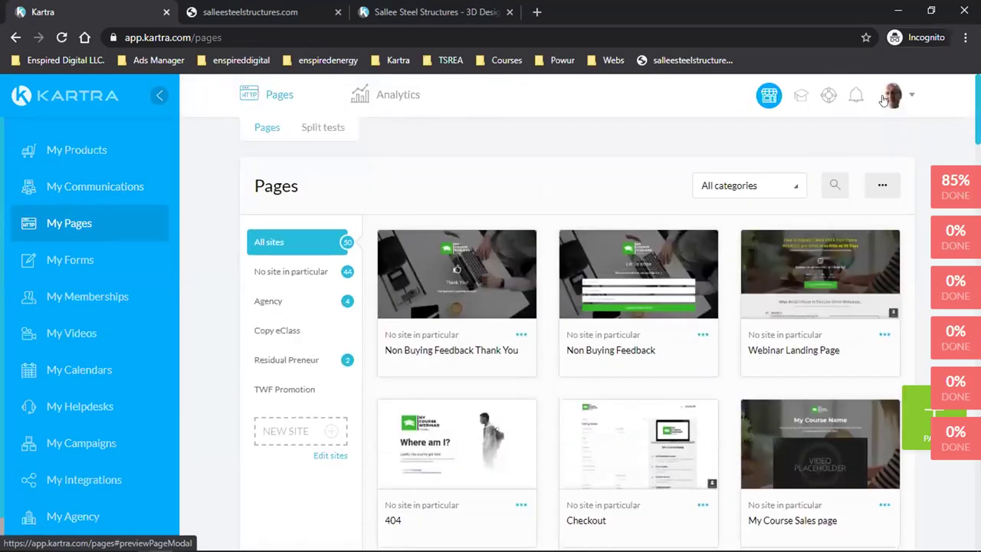
click(889, 97)
click(805, 349)
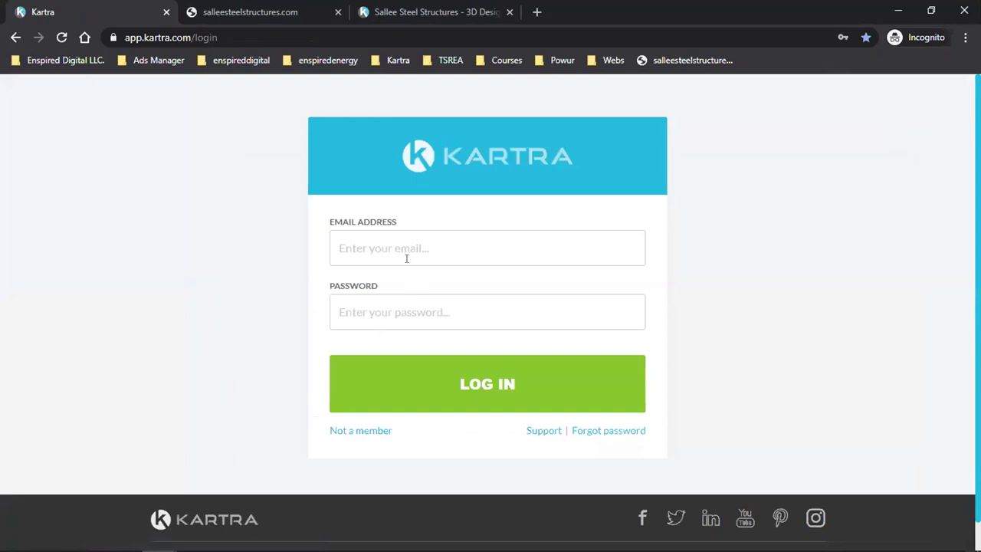
- Log into Kartra with the other saved account's login
click(412, 249)
click(396, 374)
click(591, 376)
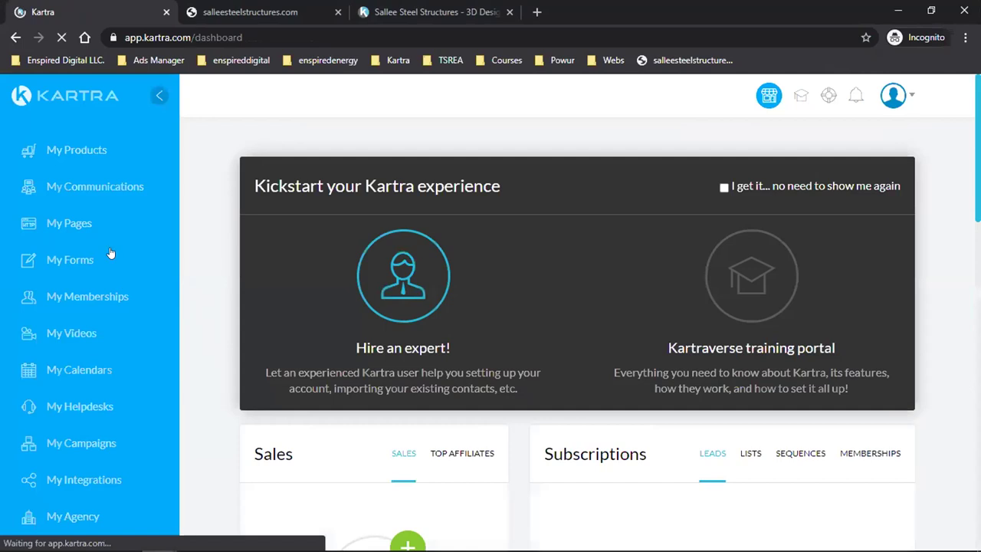
- In My Pages, choose Get code or link for the Negotiations page
click(91, 222)
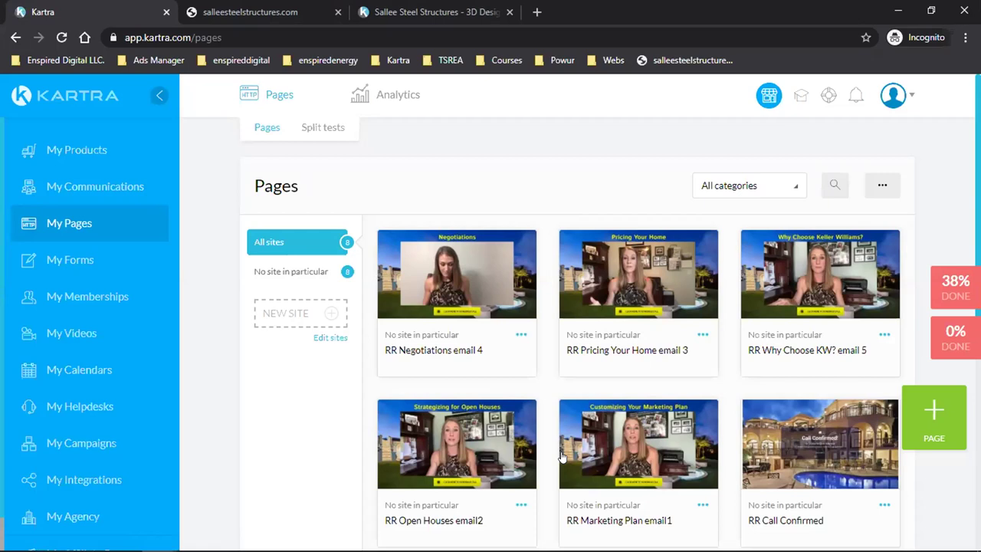
click(520, 336)
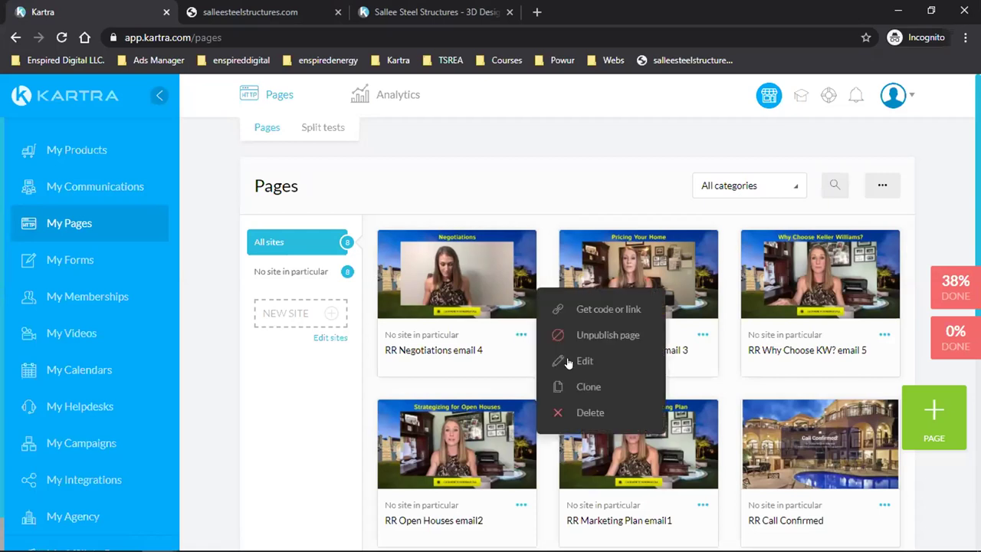
click(602, 308)
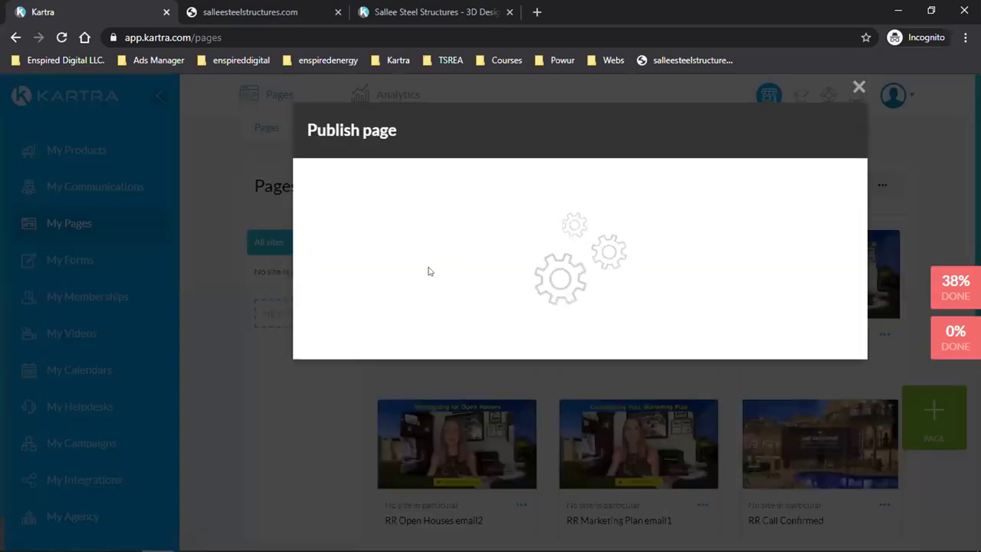
- Copy the Negotiations page's direct link and load it in a new browser tab
click(435, 352)
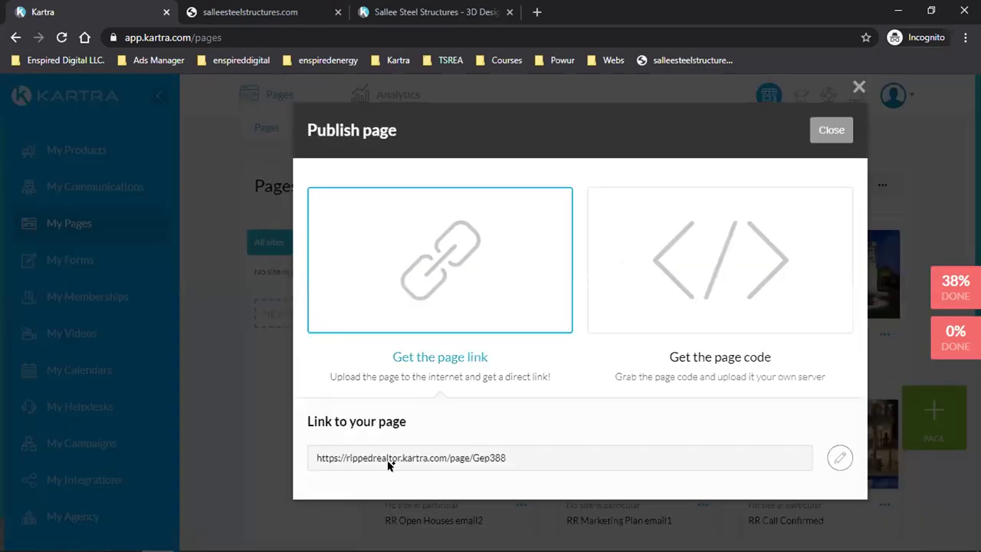
triple_click(398, 460)
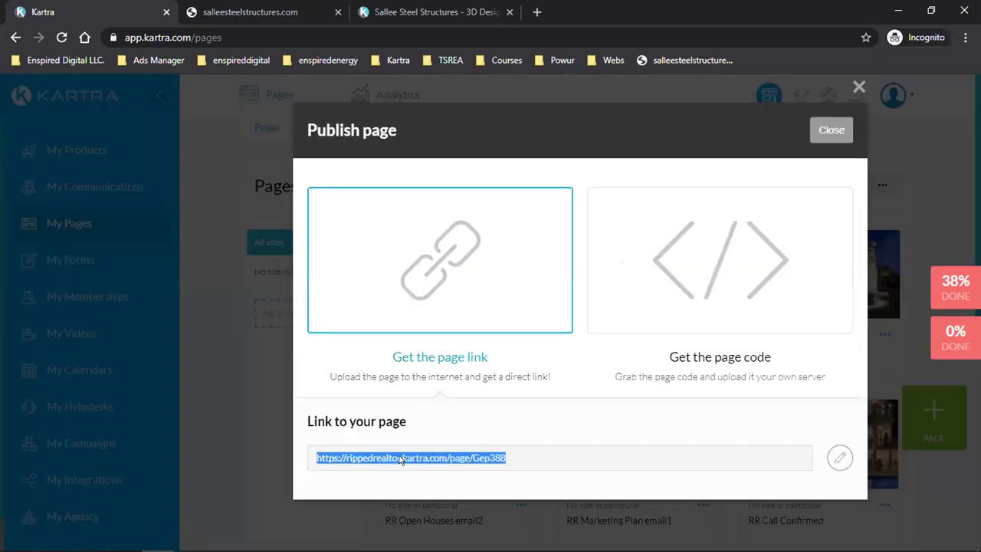
right_click(400, 459)
click(392, 531)
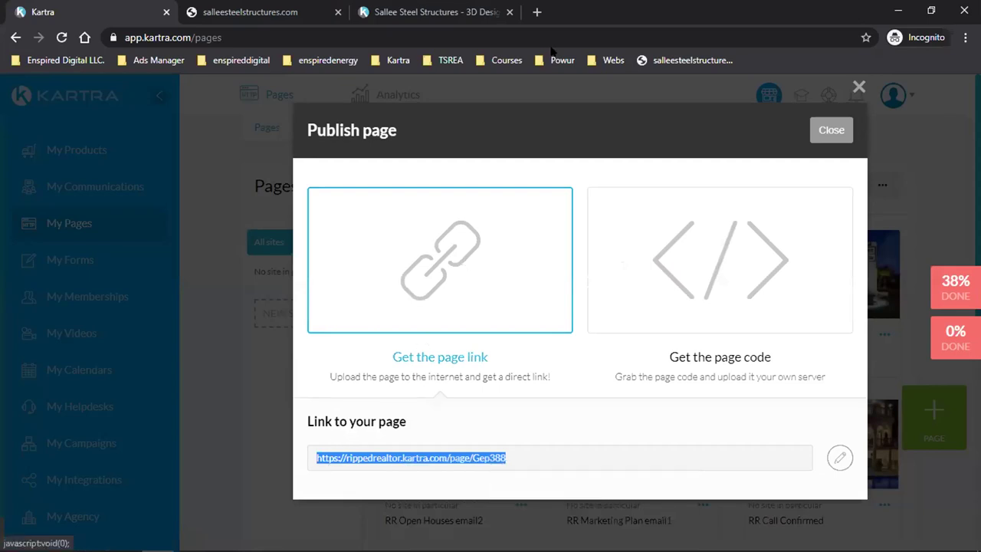
click(536, 11)
key(ctrl+v)
key(Return)
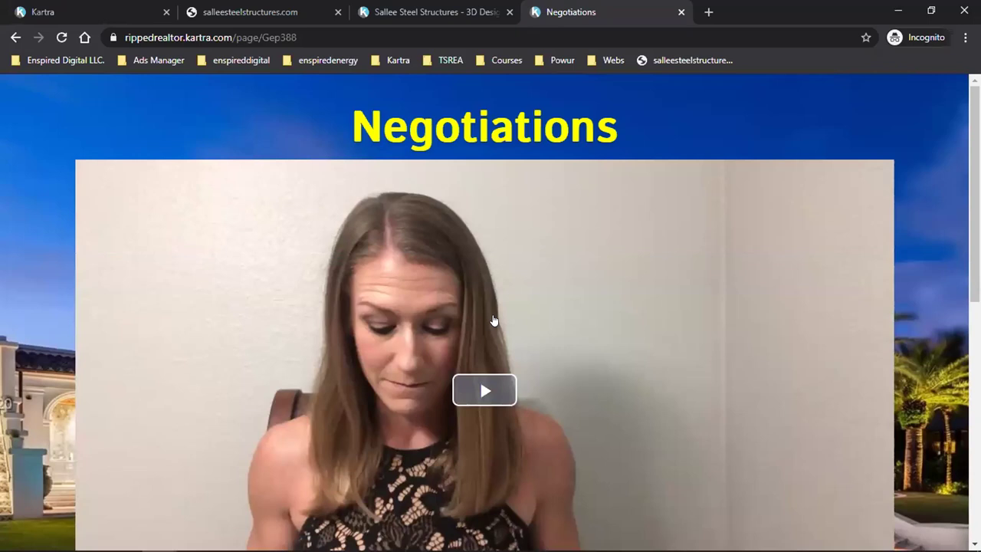
- Scroll the live Negotiations page and follow Click Here To Schedule Call to the July 2020 calendar
scroll(494, 320, down, 7)
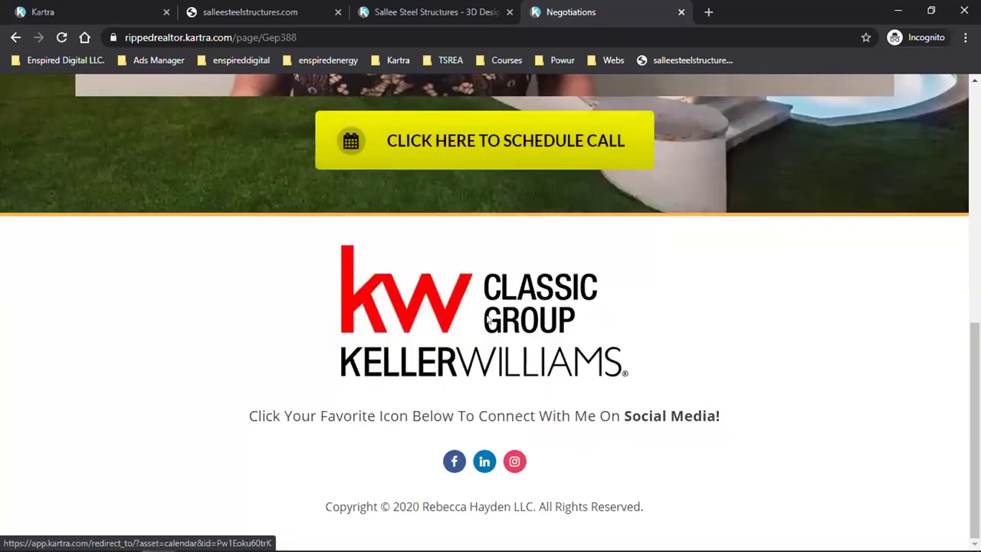
scroll(467, 330, up, 2)
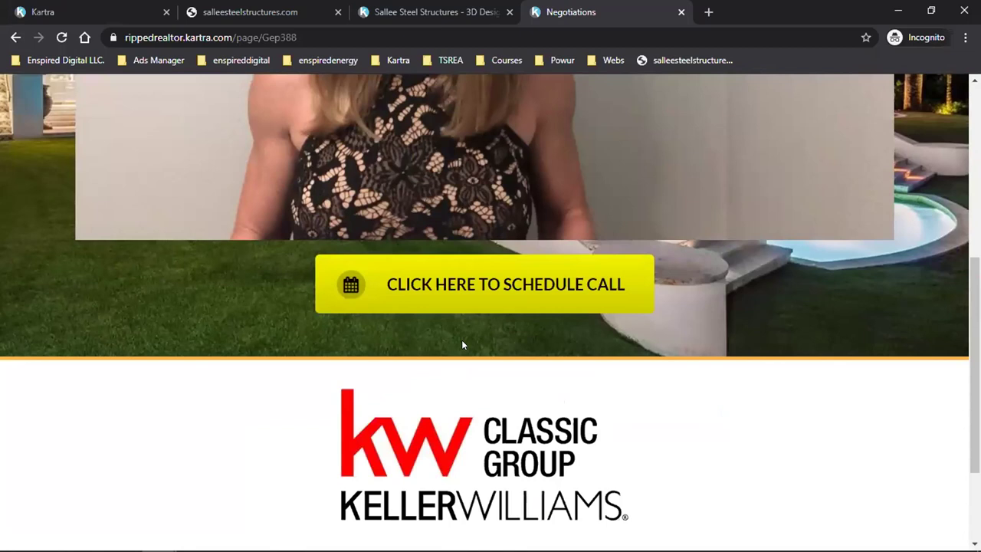
scroll(461, 345, up, 5)
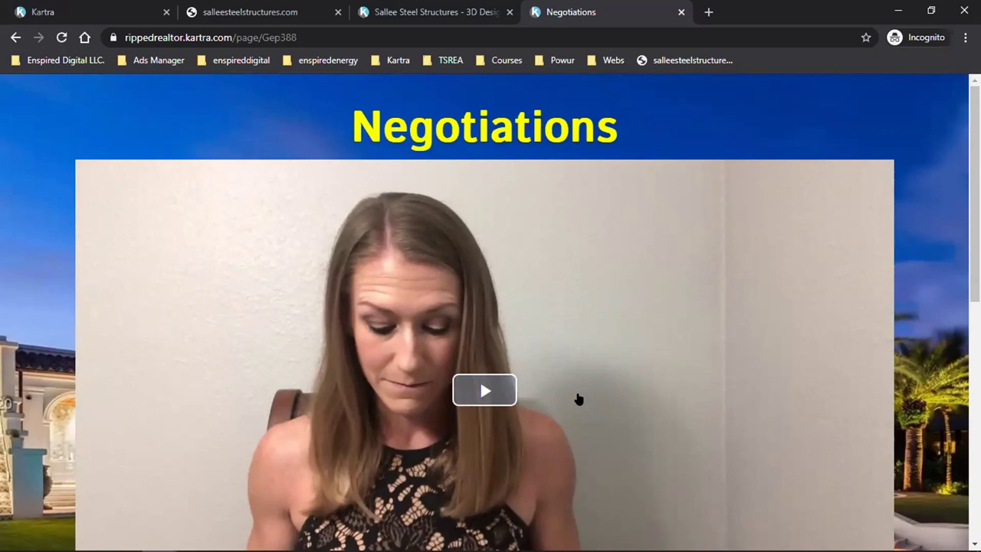
scroll(579, 398, down, 2)
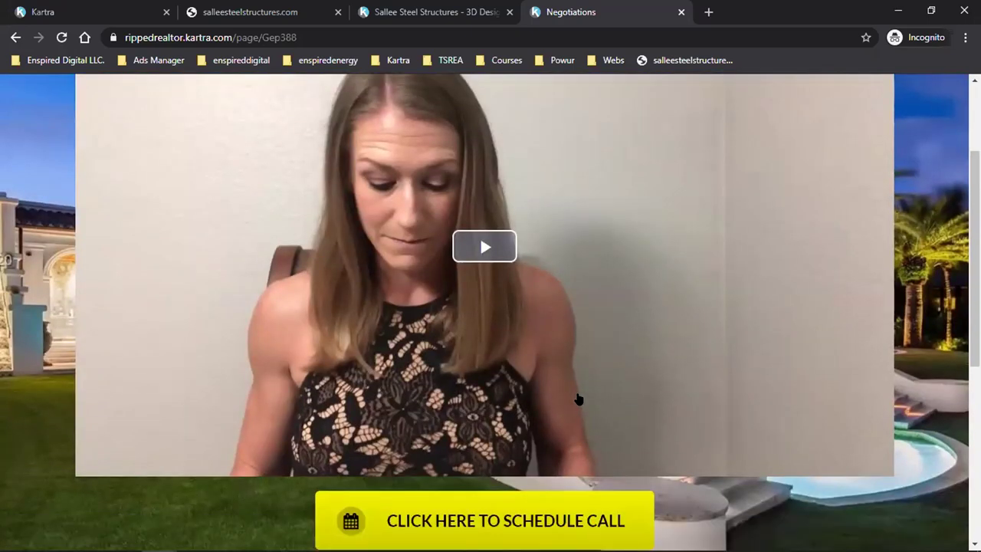
scroll(579, 398, up, 1)
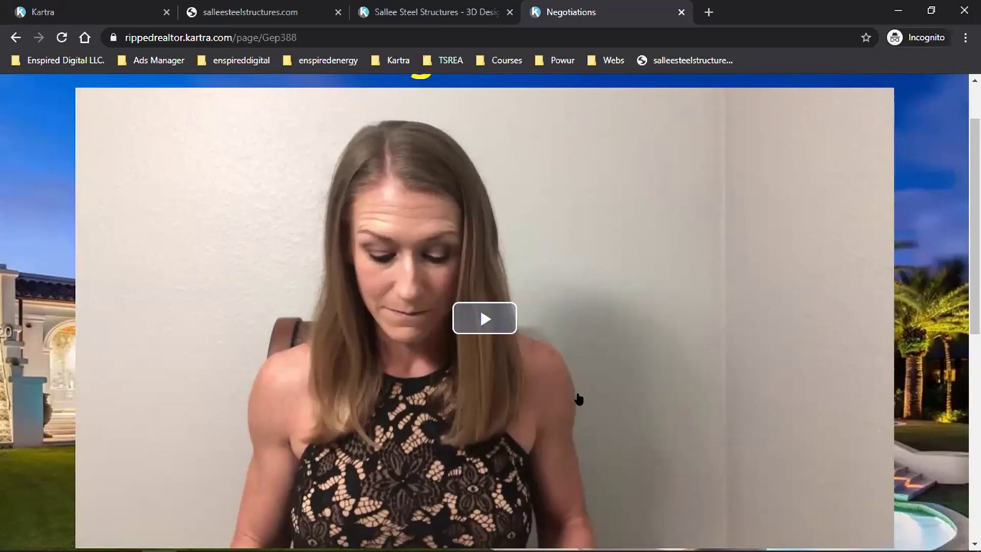
scroll(579, 398, down, 4)
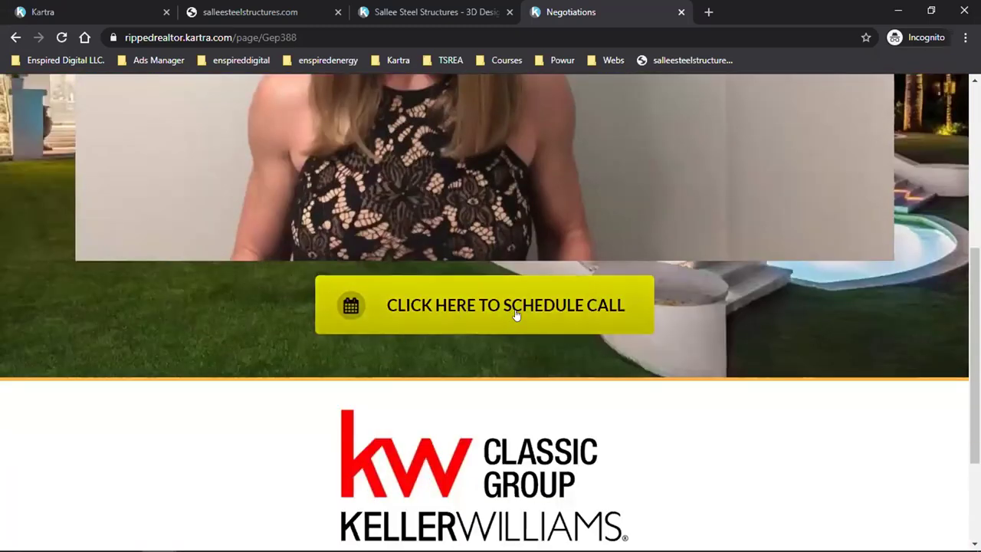
click(492, 320)
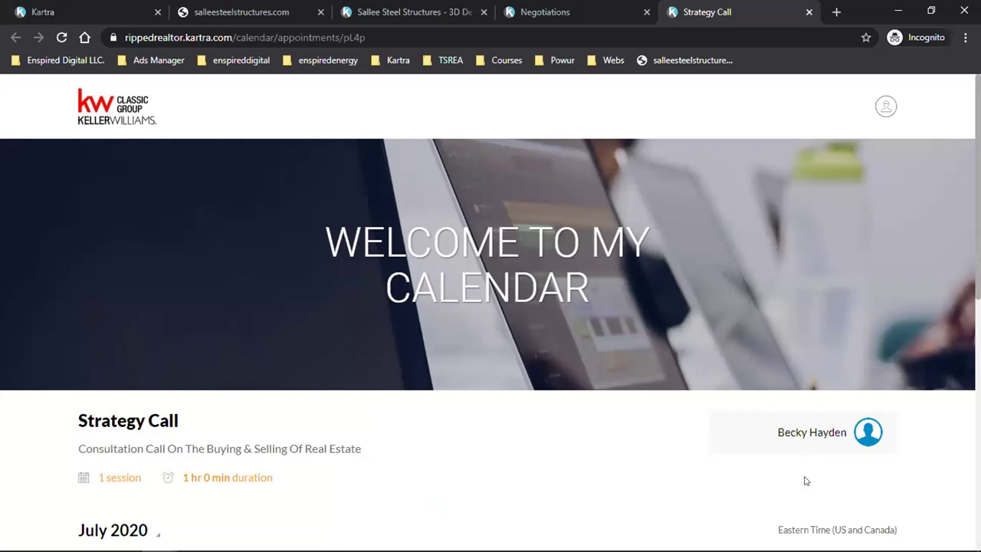
- Go back to the Kartra pages tab, dismiss the Publish page dialog and scroll the Pages grid
click(613, 7)
click(416, 11)
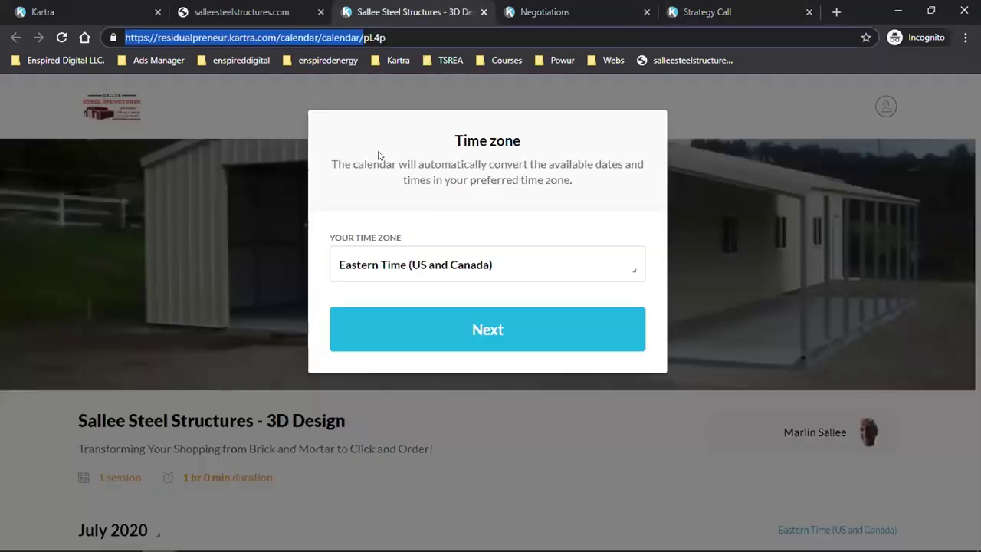
click(247, 7)
click(70, 8)
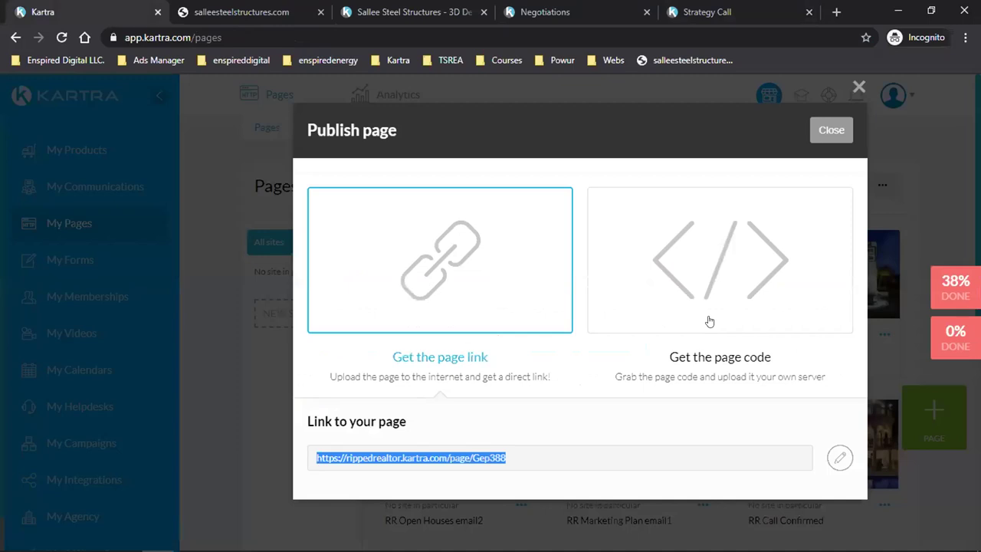
key(Escape)
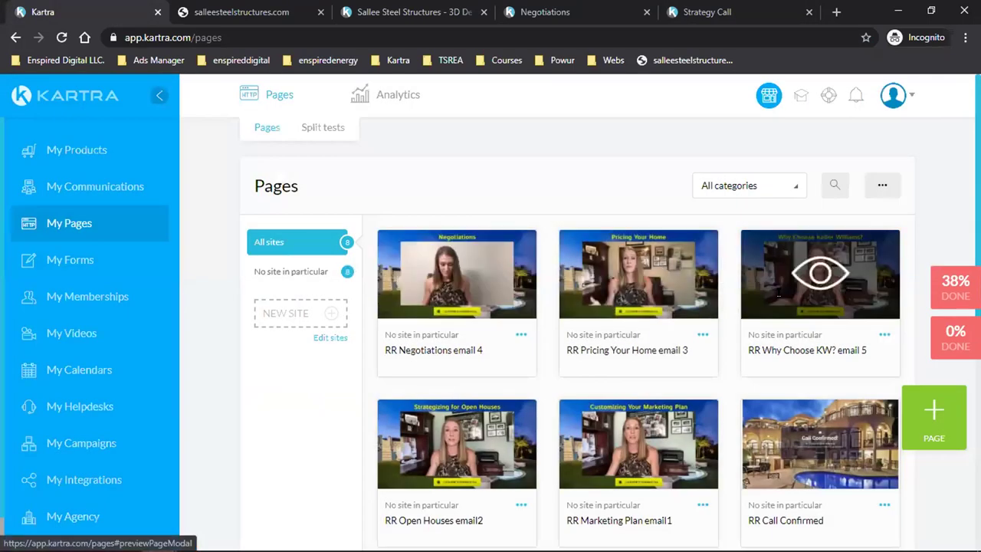
scroll(485, 227, down, 1)
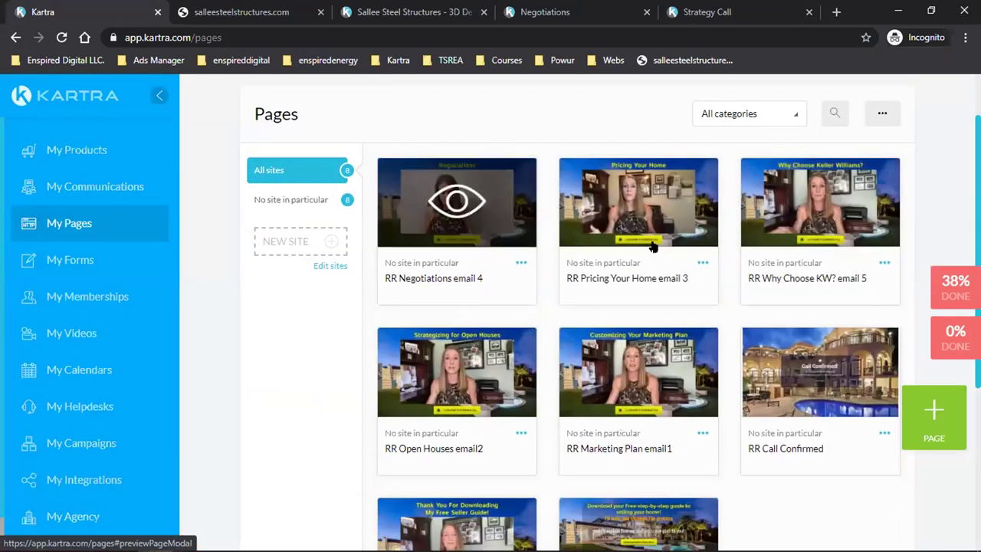
scroll(641, 351, down, 1)
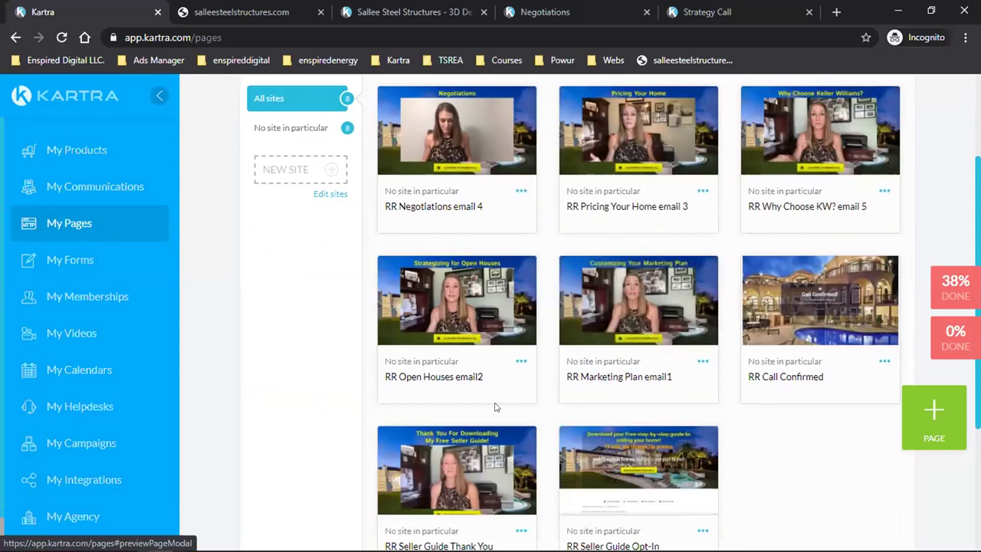
scroll(496, 407, down, 1)
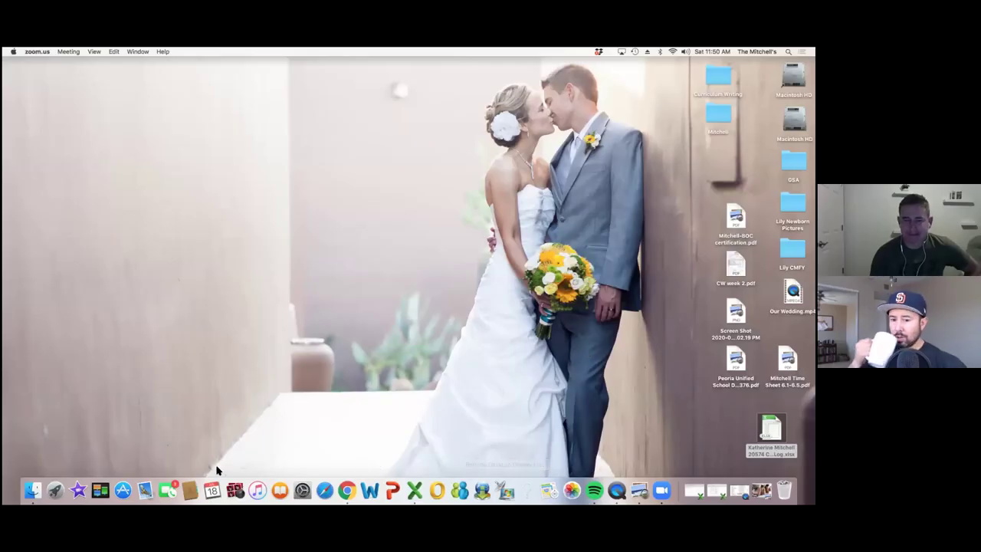
- Bring the browser forward and open the Next Day Email step for editing
click(348, 491)
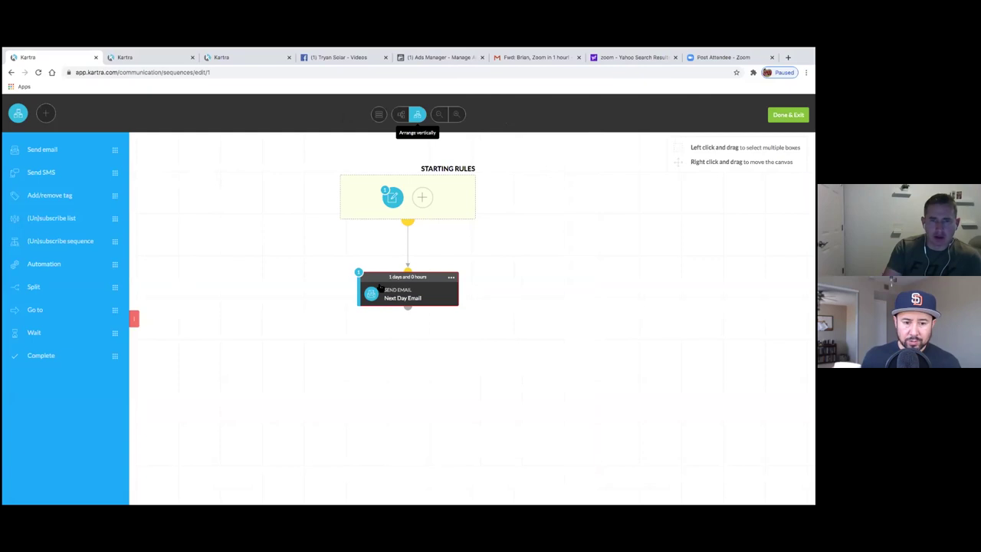
click(451, 277)
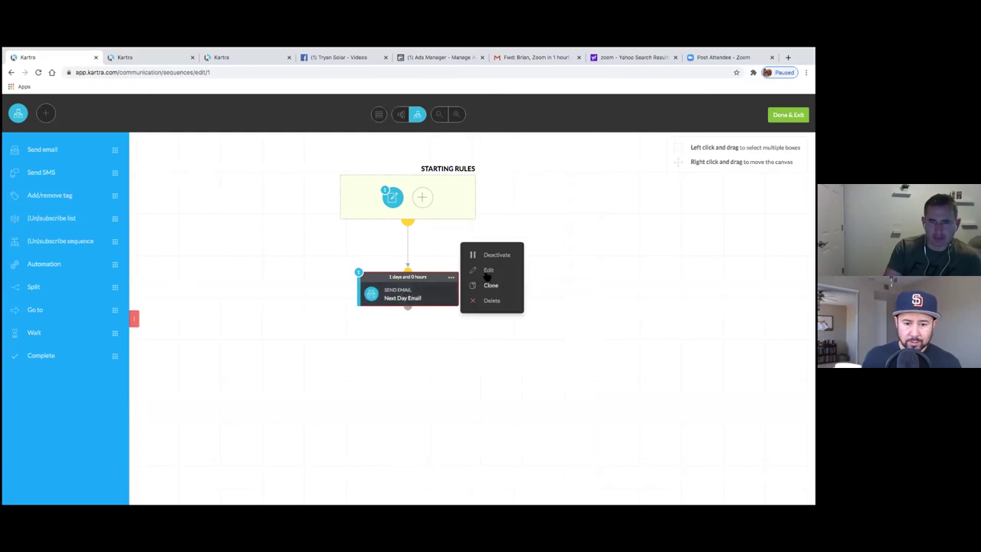
click(489, 269)
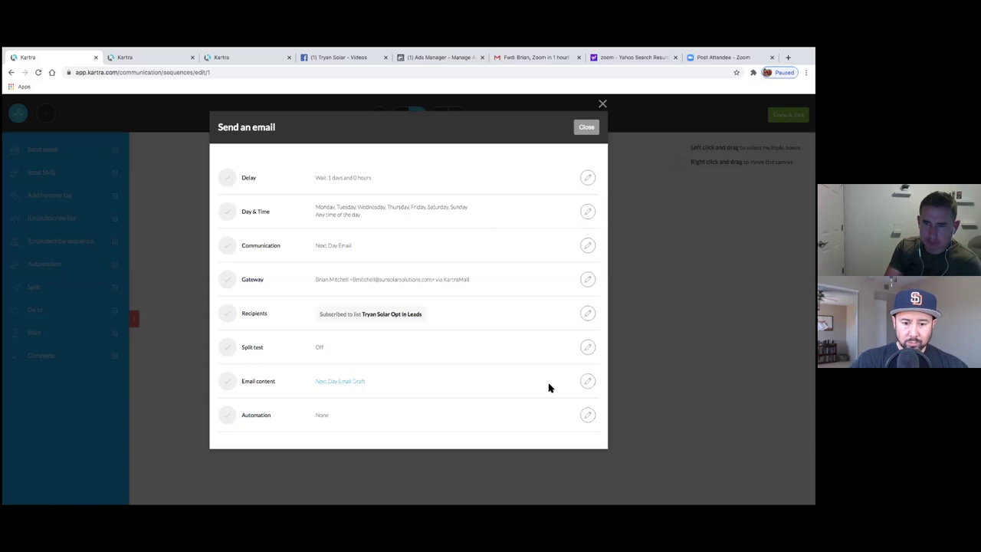
- Drag the single-button layout from Design Templates > Buttons beneath the Next Day Email Draft headline
click(587, 382)
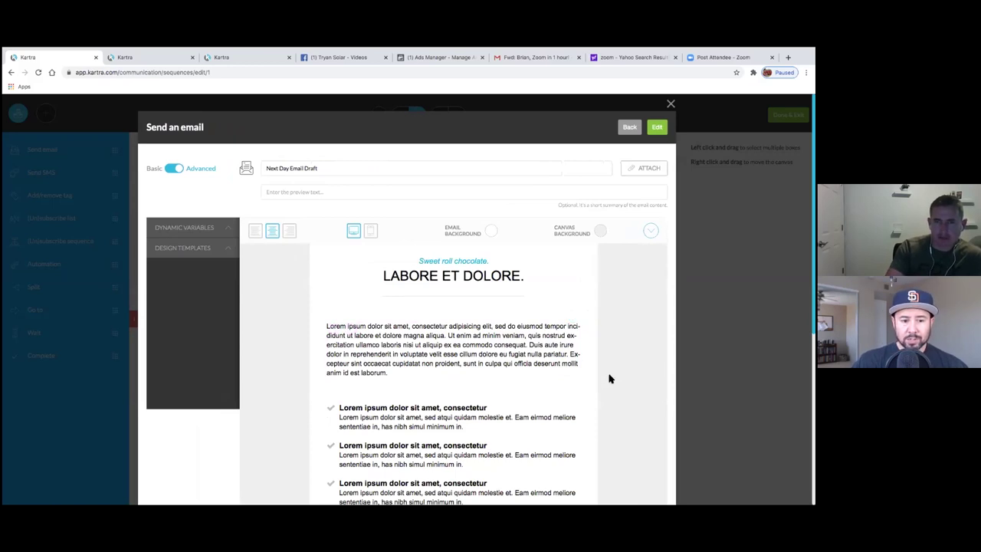
click(219, 256)
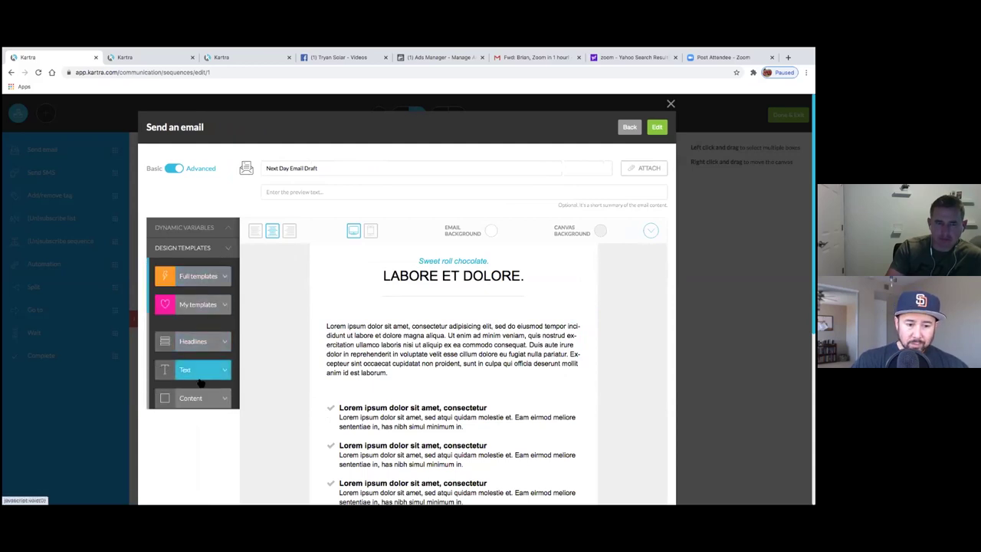
scroll(196, 360, down, 3)
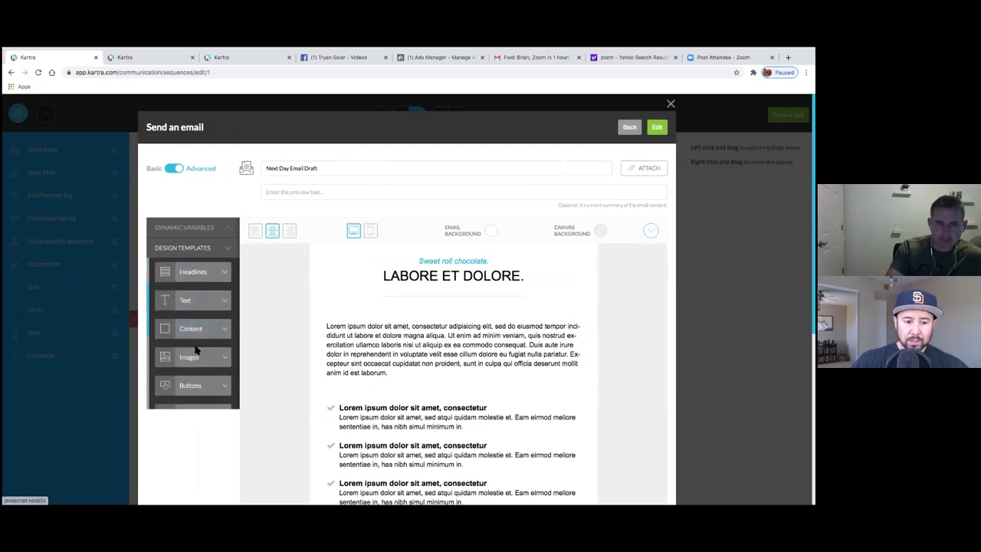
click(225, 386)
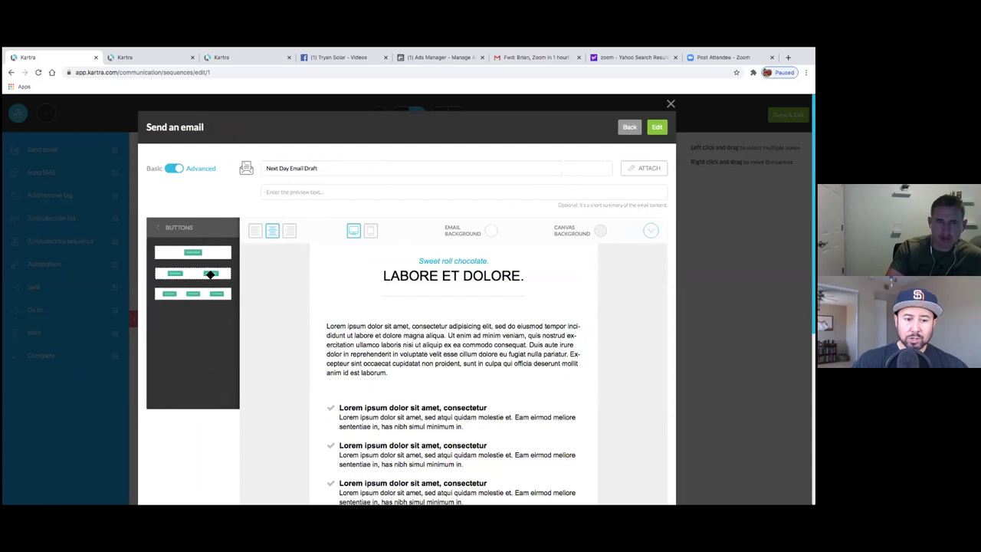
drag(199, 255, 458, 365)
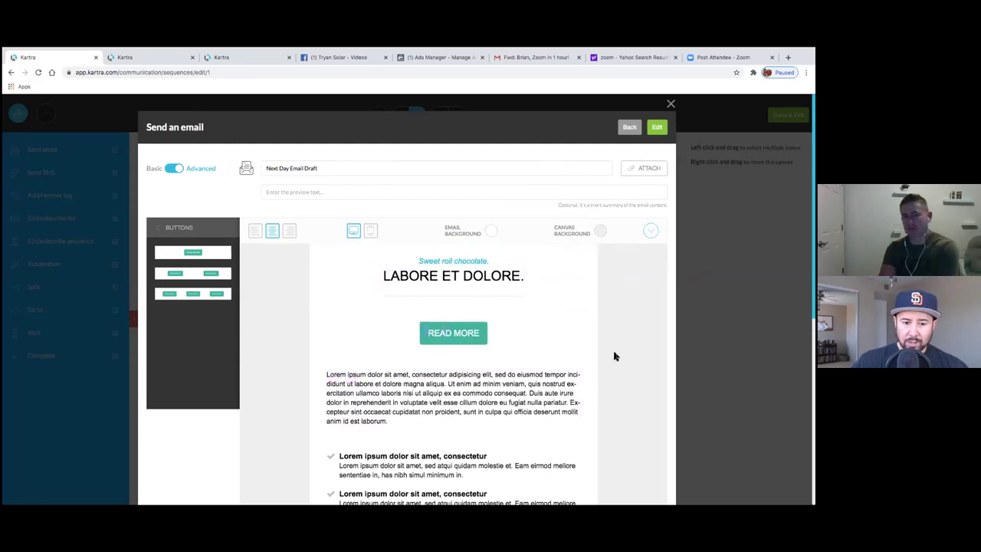
click(179, 228)
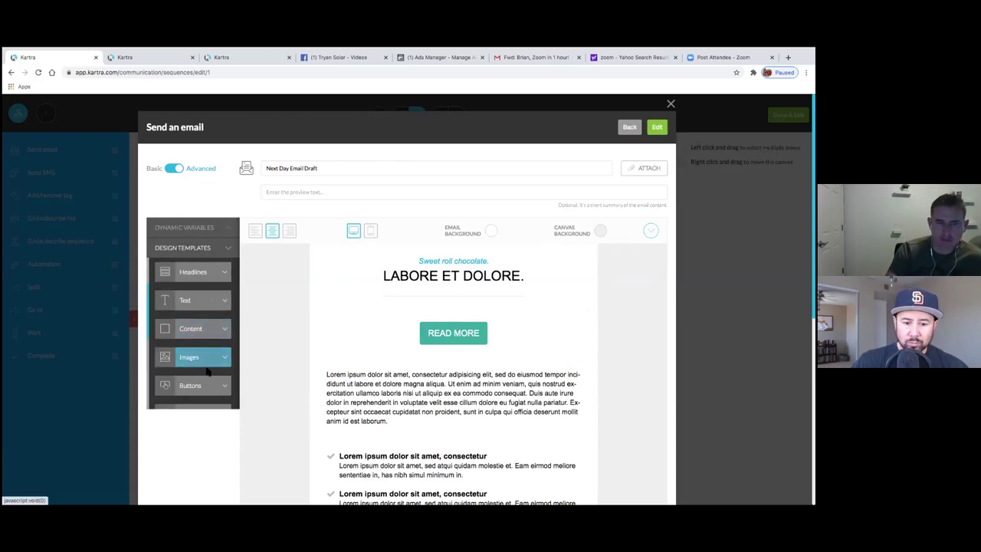
click(216, 388)
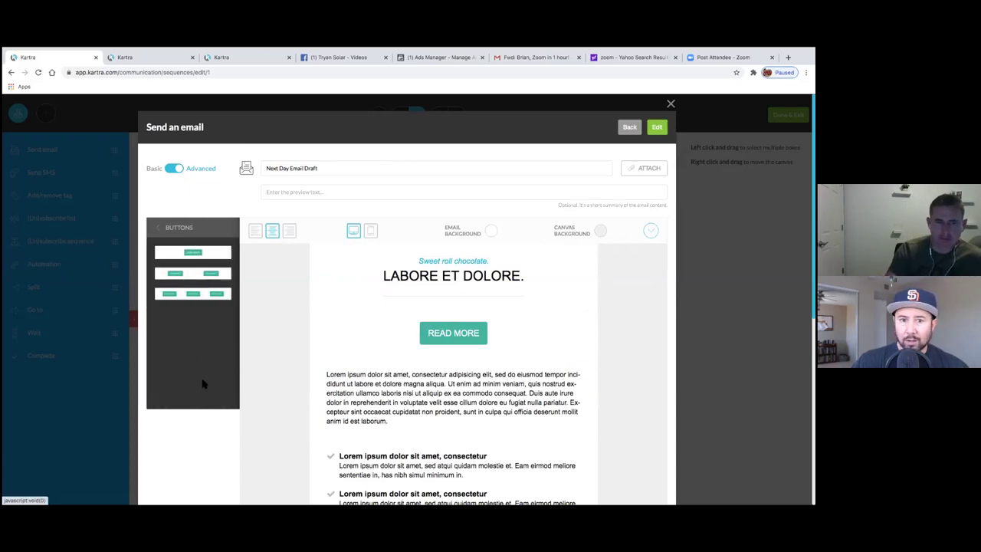
click(163, 230)
scroll(199, 337, down, 1)
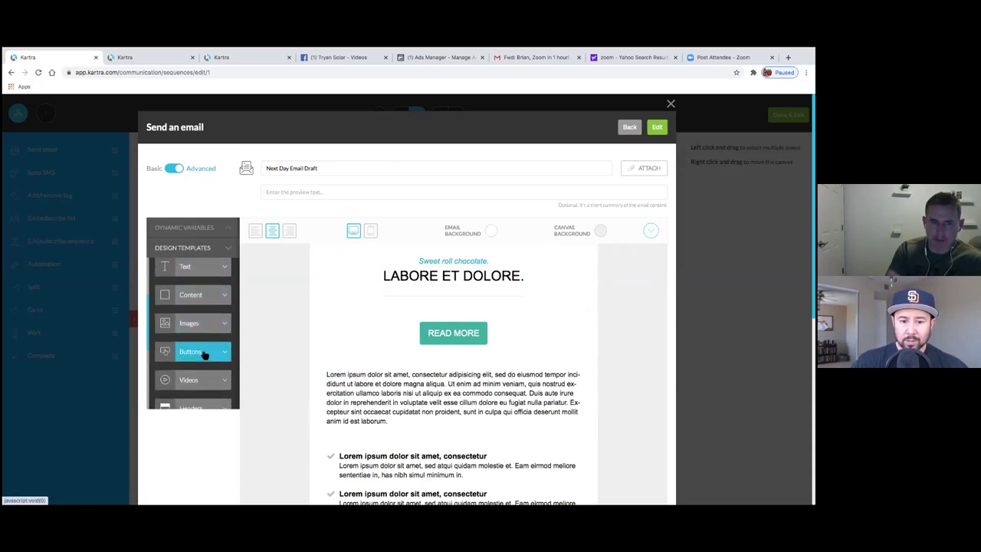
scroll(208, 372, down, 1)
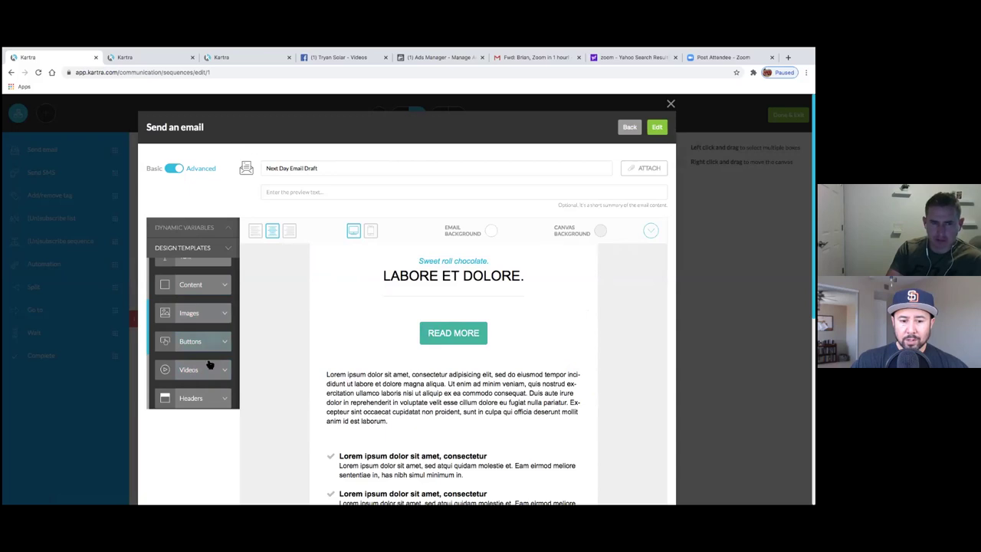
mouse_move(460, 333)
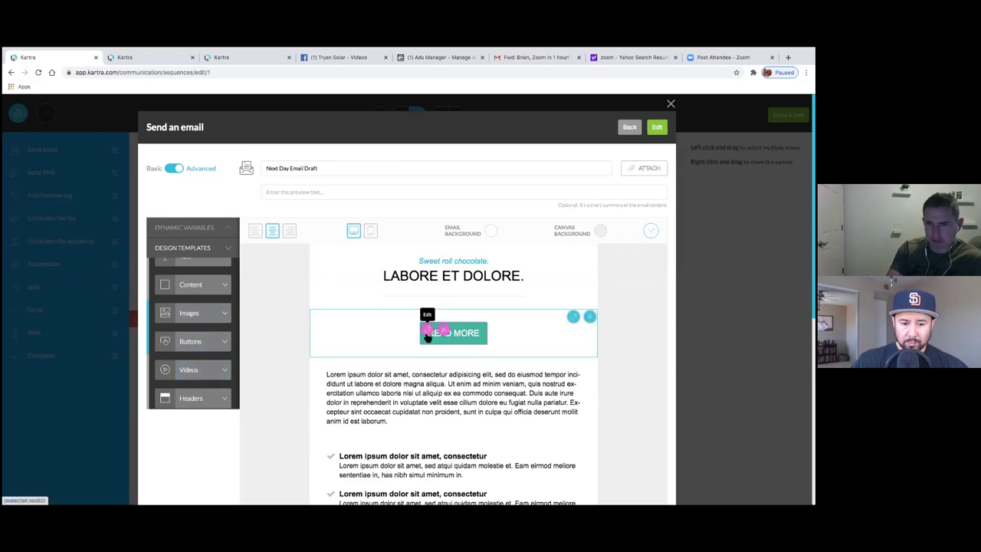
click(427, 336)
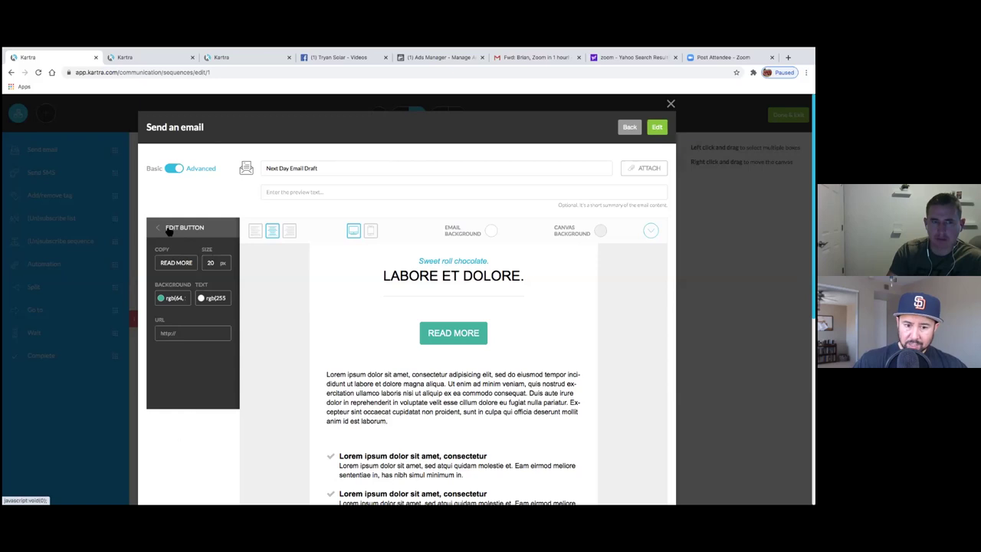
click(185, 229)
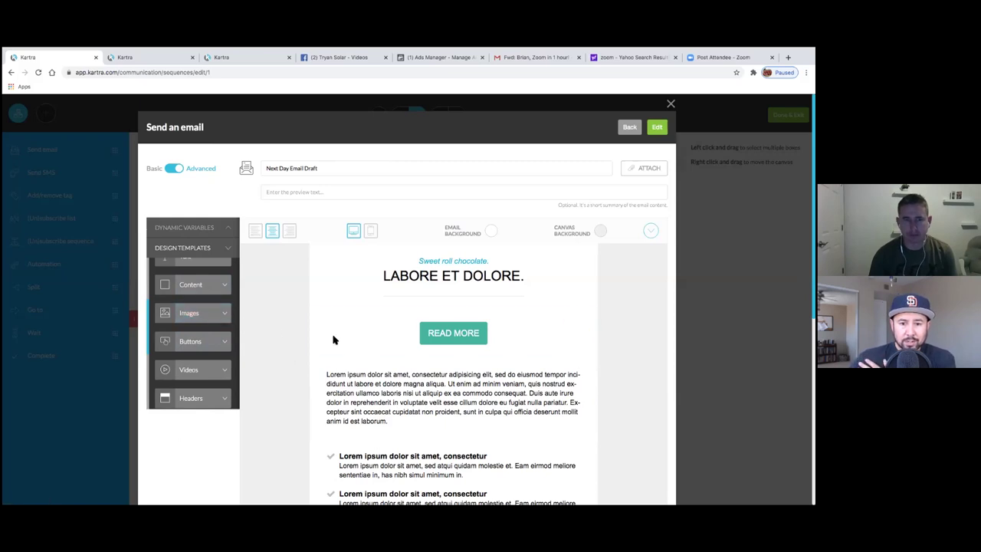
- Save the Next Day Email Draft content and close the Send an email modal
click(658, 128)
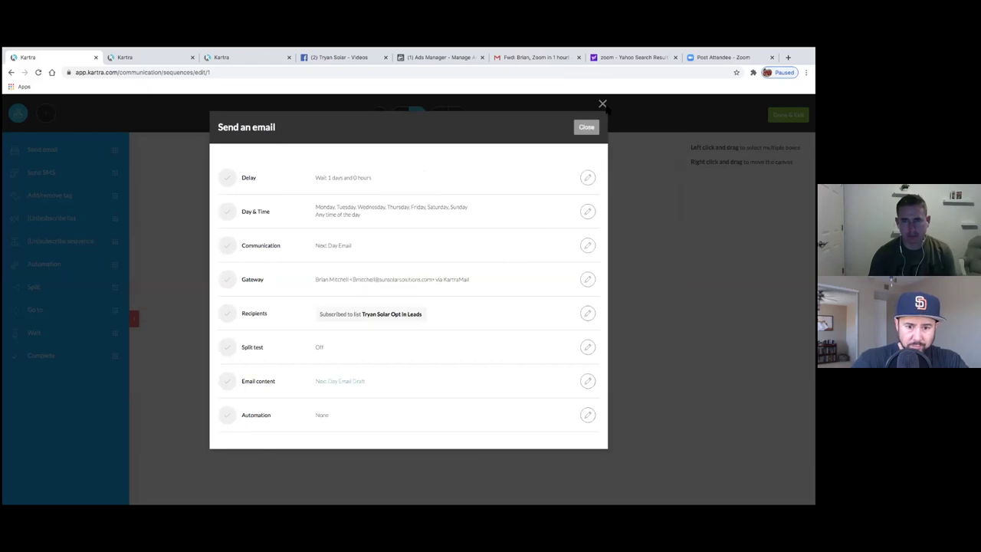
click(586, 128)
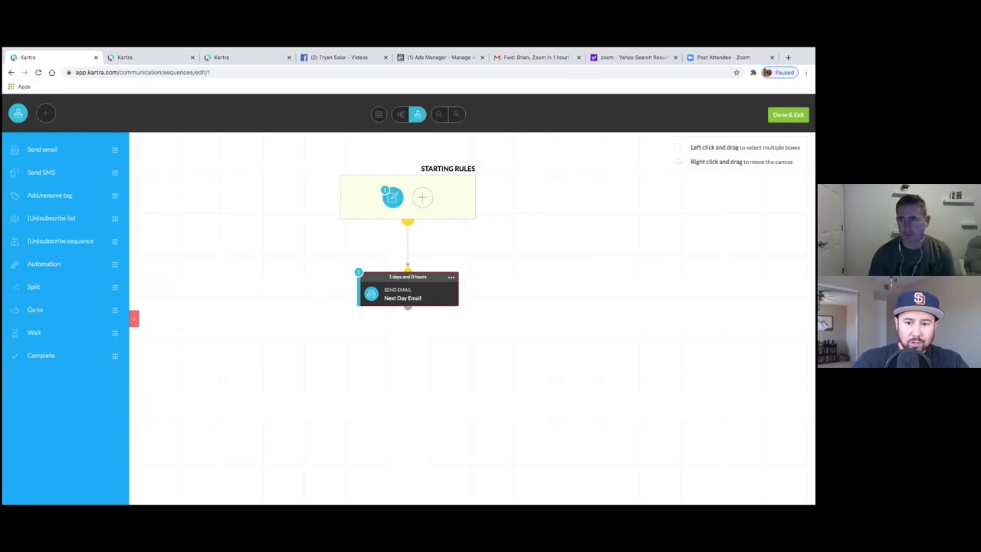
- Exit the sequence editor with Done & Exit and head to My Pages in the other Kartra tab
click(788, 114)
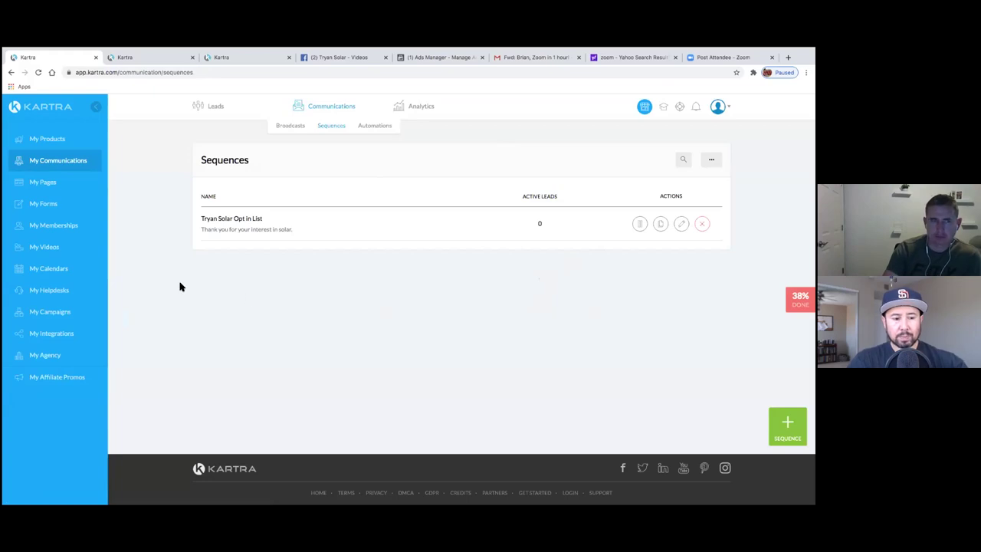
click(34, 184)
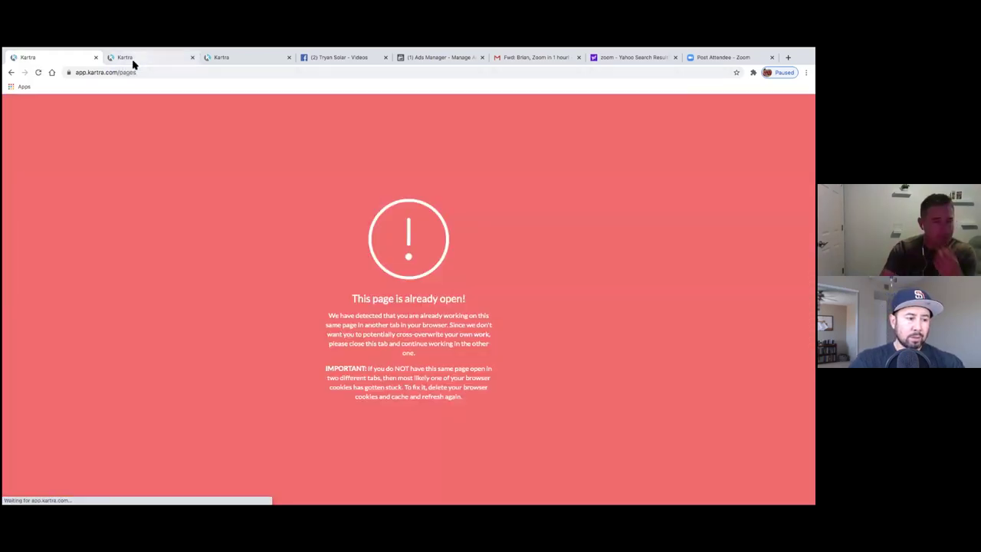
click(131, 60)
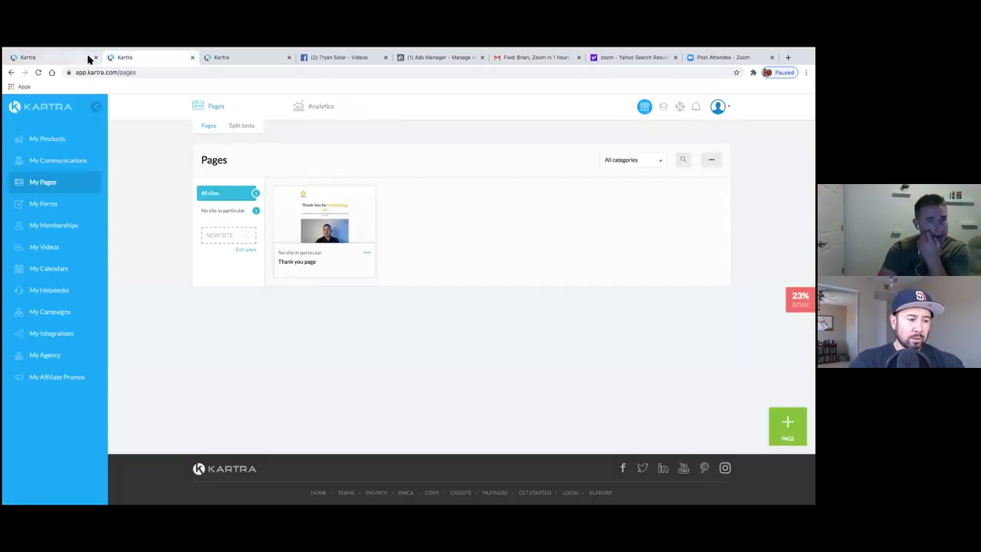
- Check both Kartra tabs, then open the My Forms list with the Solar Lead Gen form
click(43, 58)
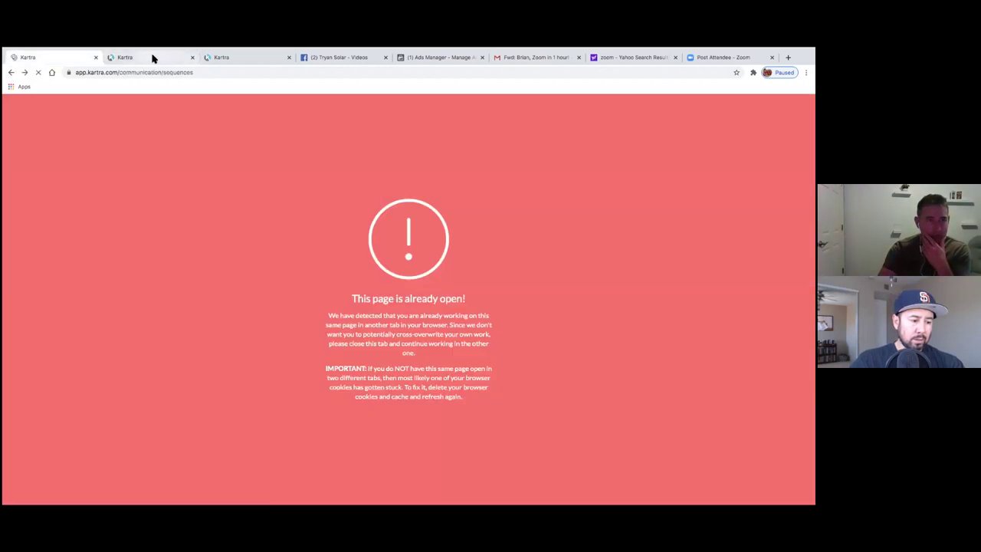
click(151, 57)
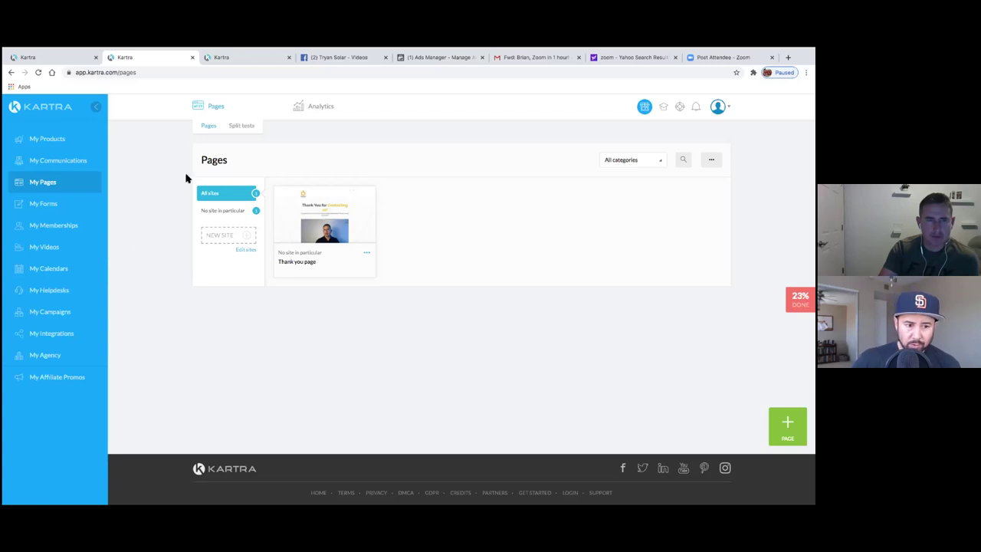
click(54, 211)
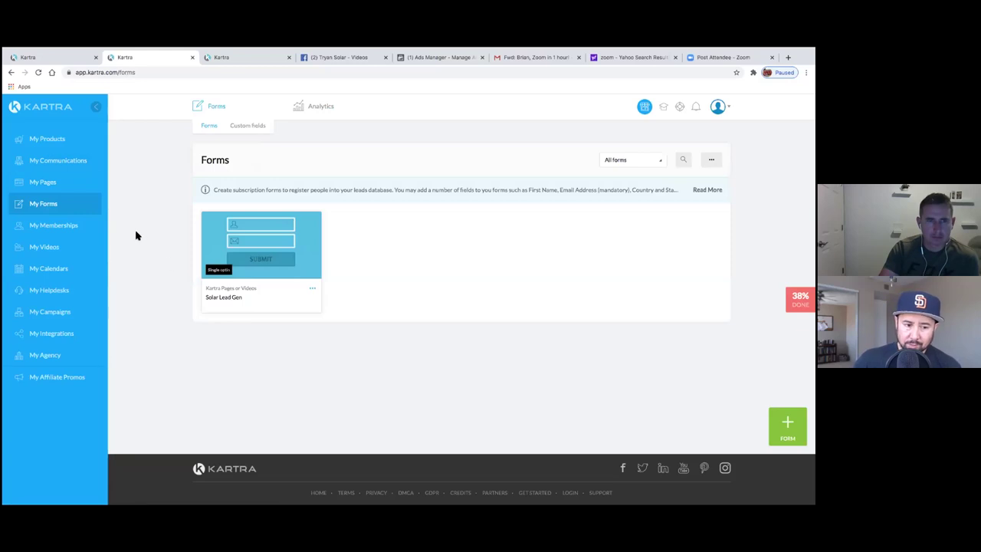
- Go back from My Forms to the list of pages
click(65, 184)
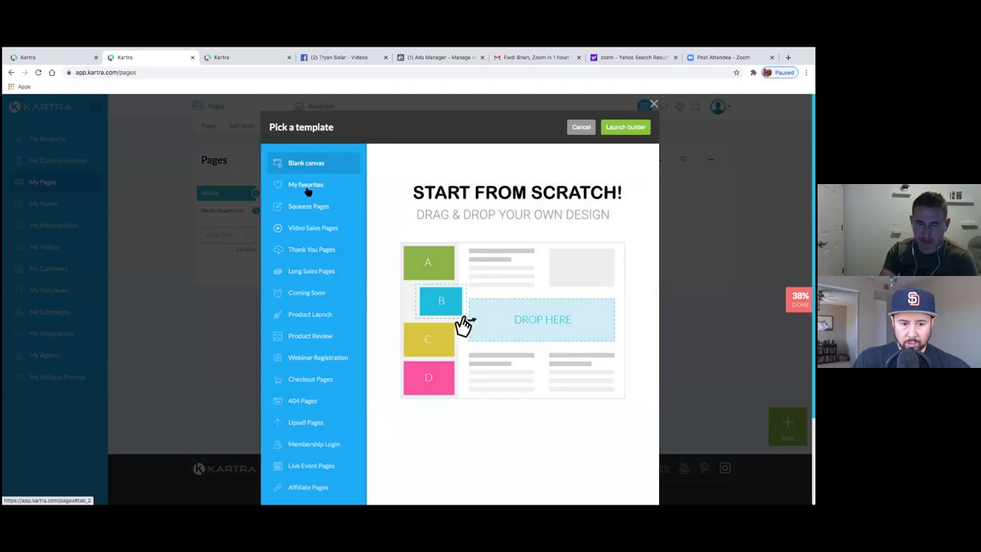
- Pick the purple subscribe-to-our-list squeeze template and use it for the new page
scroll(313, 249, down, 2)
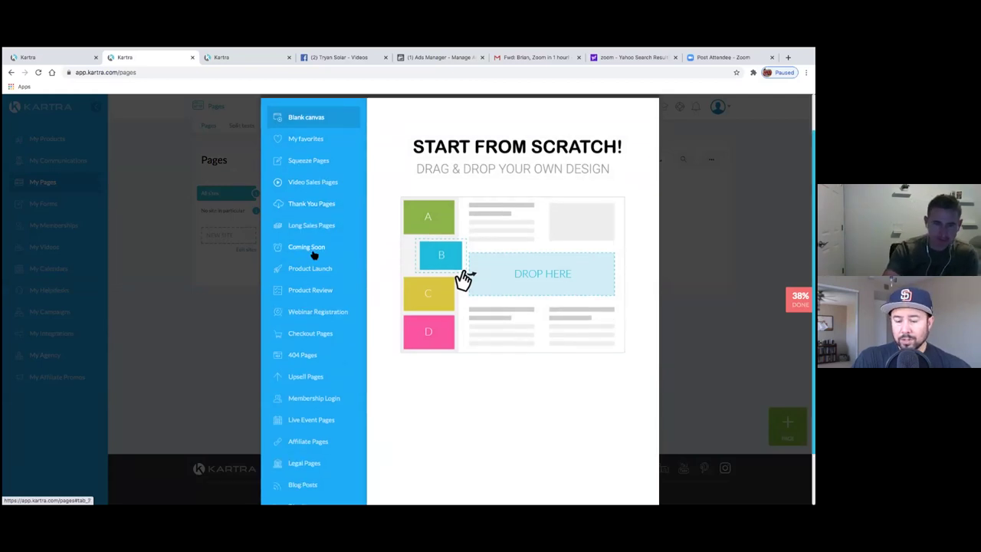
scroll(313, 253, down, 1)
scroll(314, 254, up, 3)
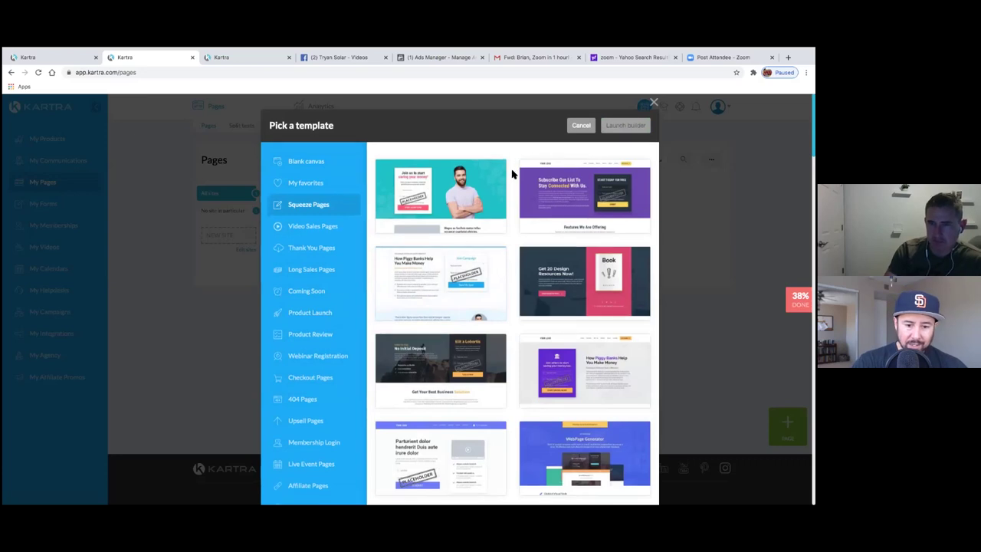
scroll(512, 169, down, 10)
scroll(512, 174, down, 15)
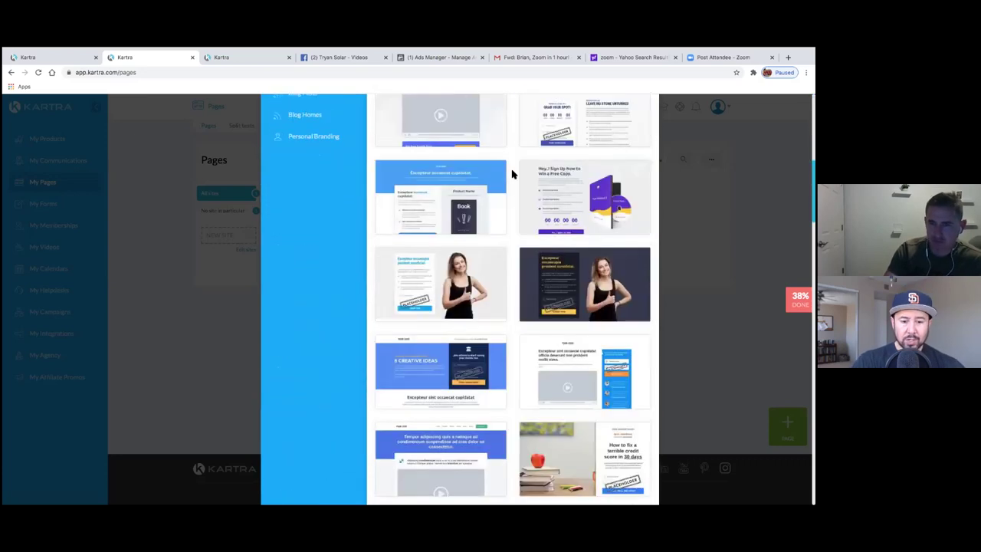
scroll(512, 174, down, 4)
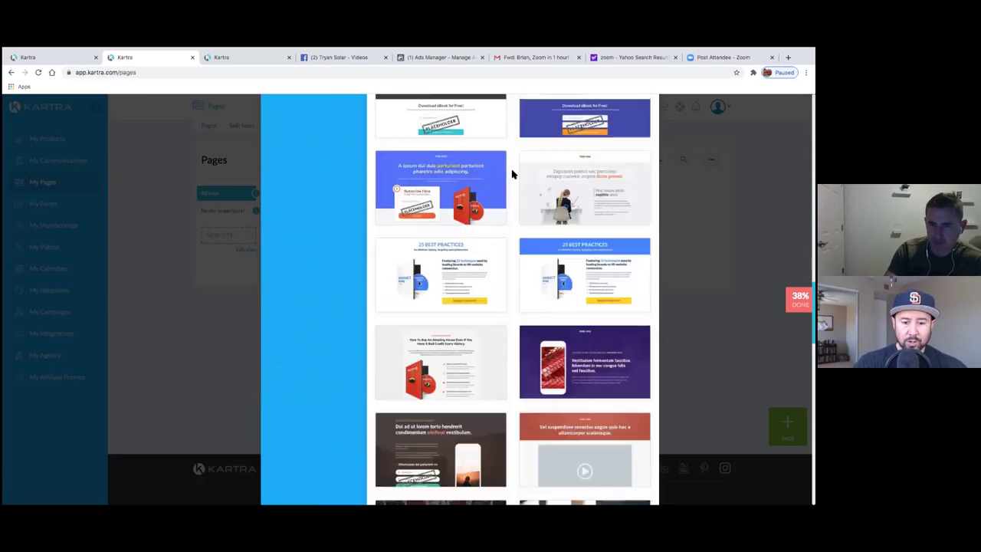
scroll(512, 174, down, 4)
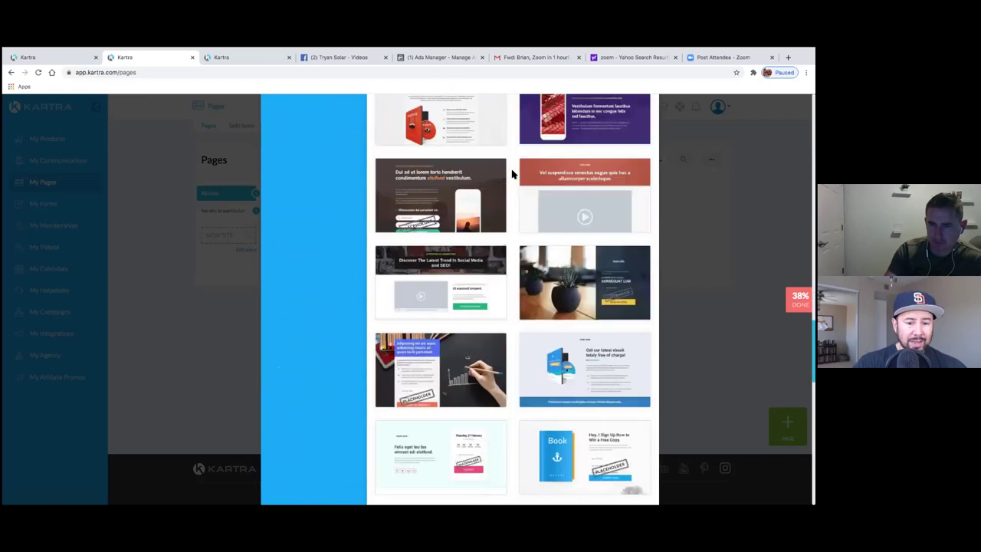
scroll(512, 173, up, 20)
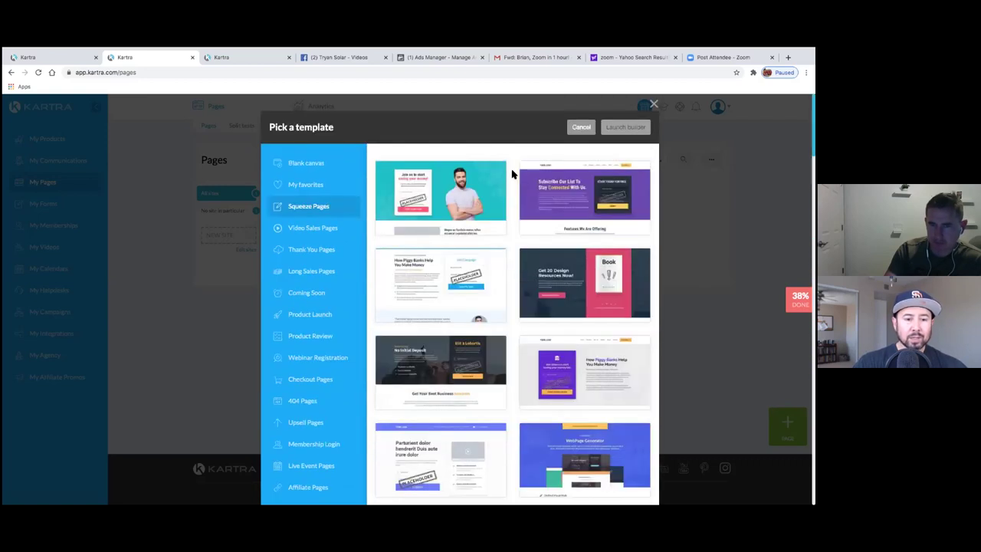
scroll(512, 174, down, 1)
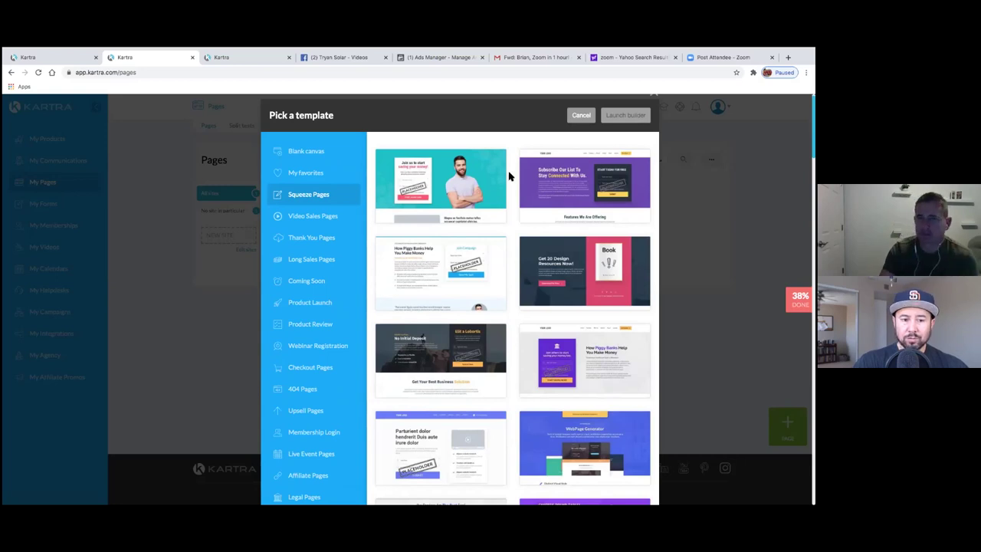
mouse_move(552, 175)
click(610, 186)
click(626, 115)
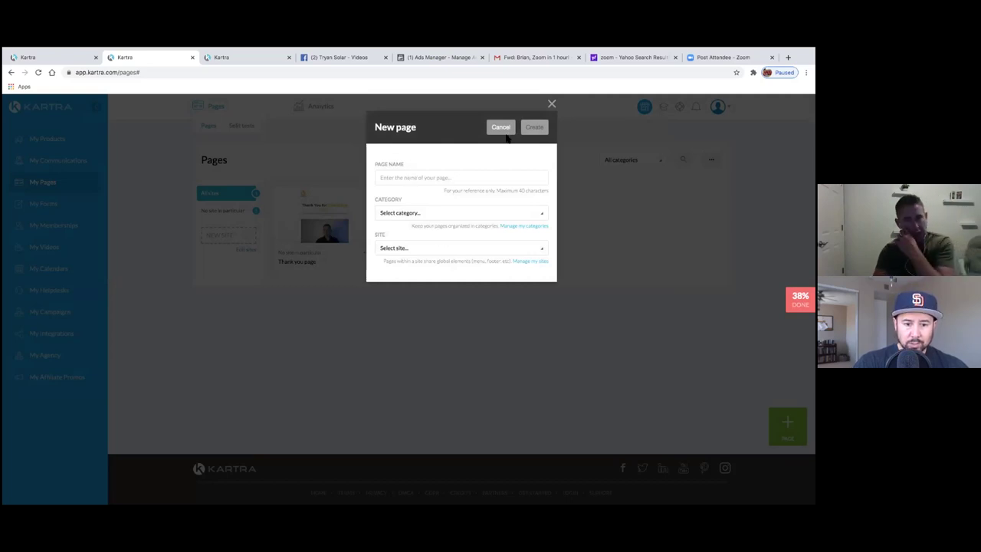
- Name the new page 'Opt in page' and browse the Category and Site choices
click(420, 181)
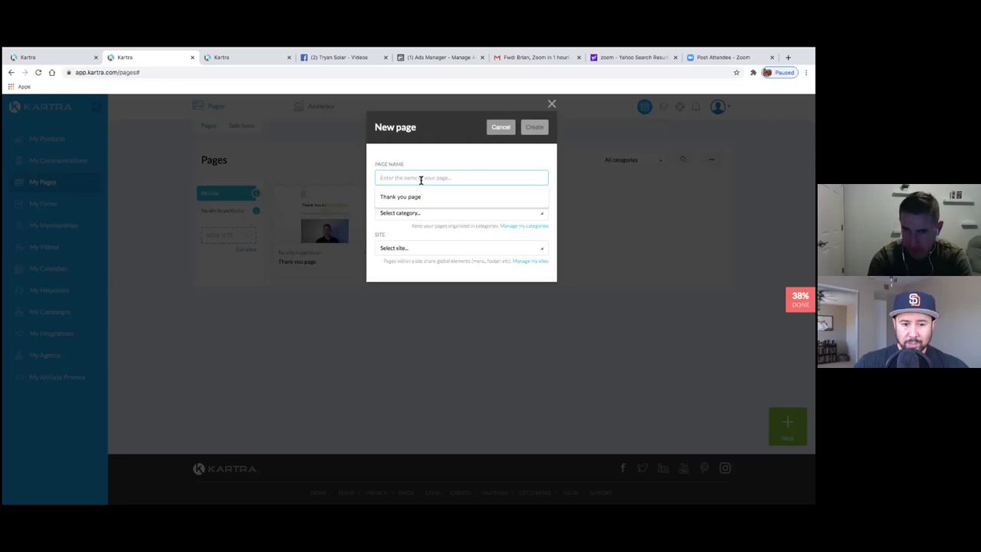
text(O)
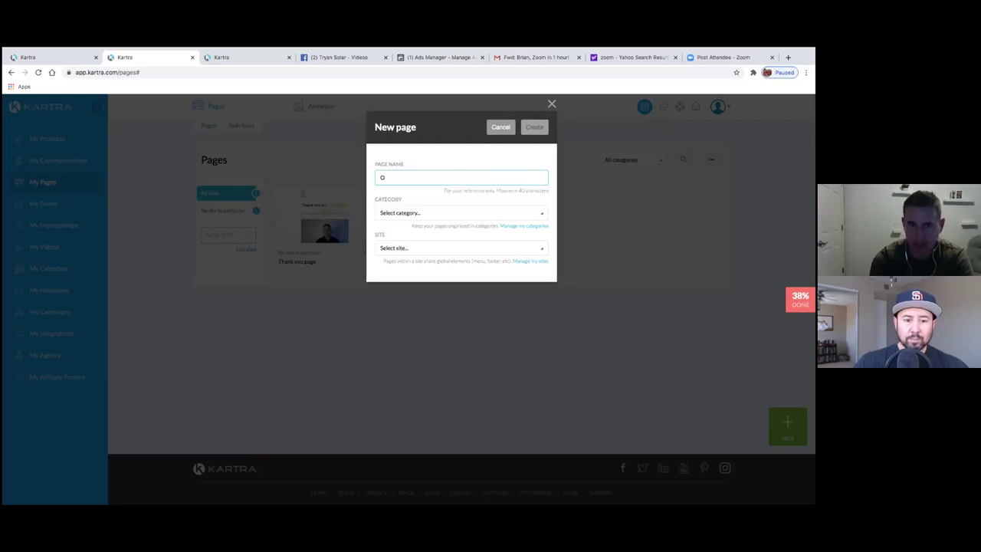
text(pt in page)
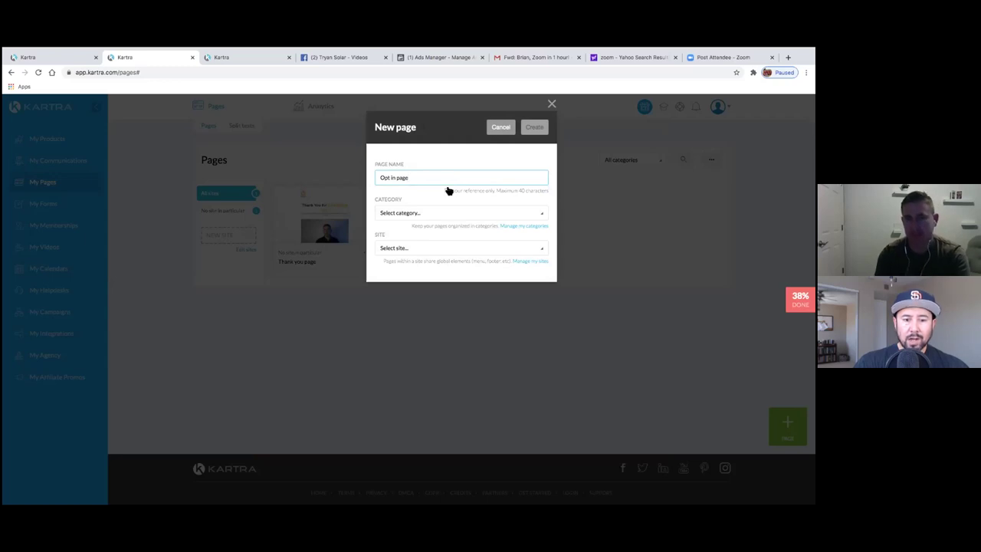
click(454, 215)
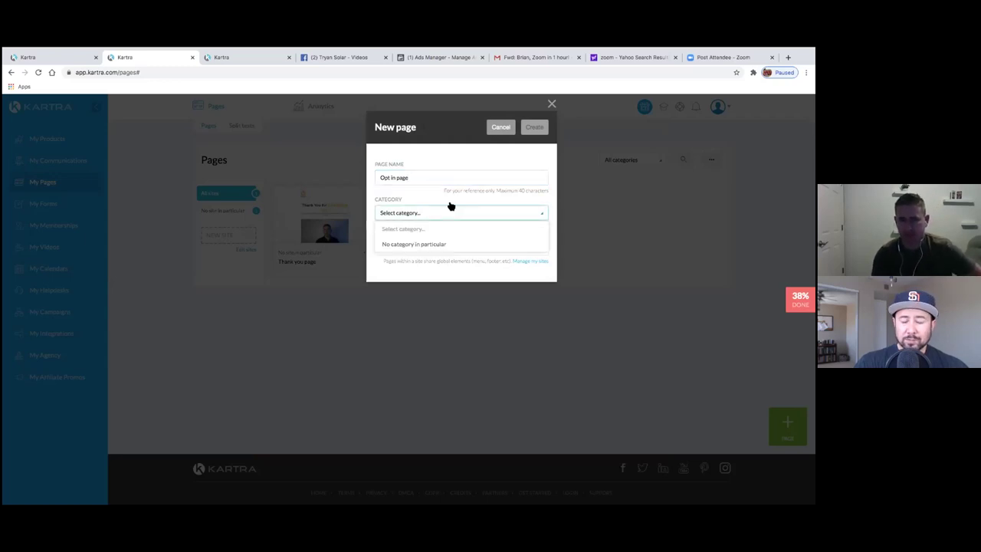
click(431, 181)
click(424, 213)
click(429, 220)
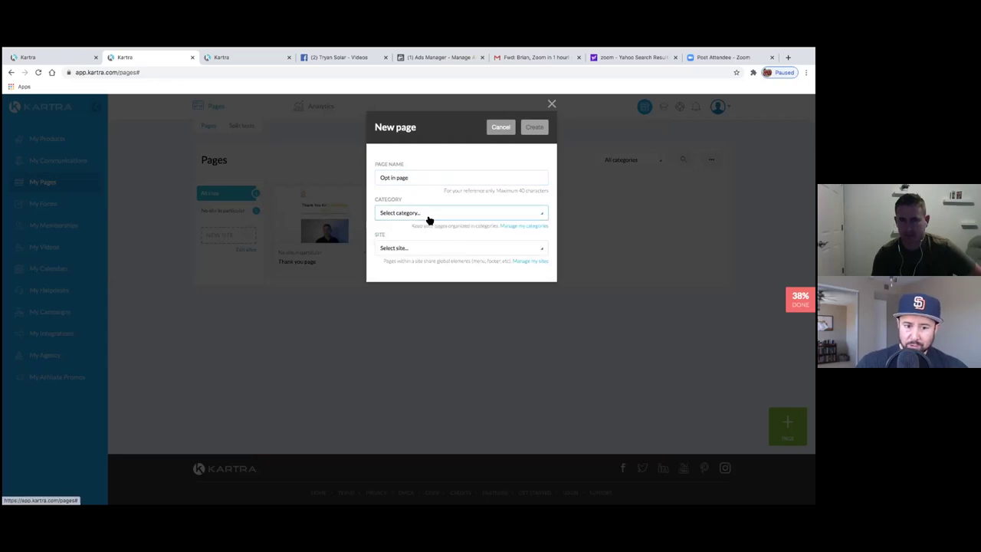
click(441, 247)
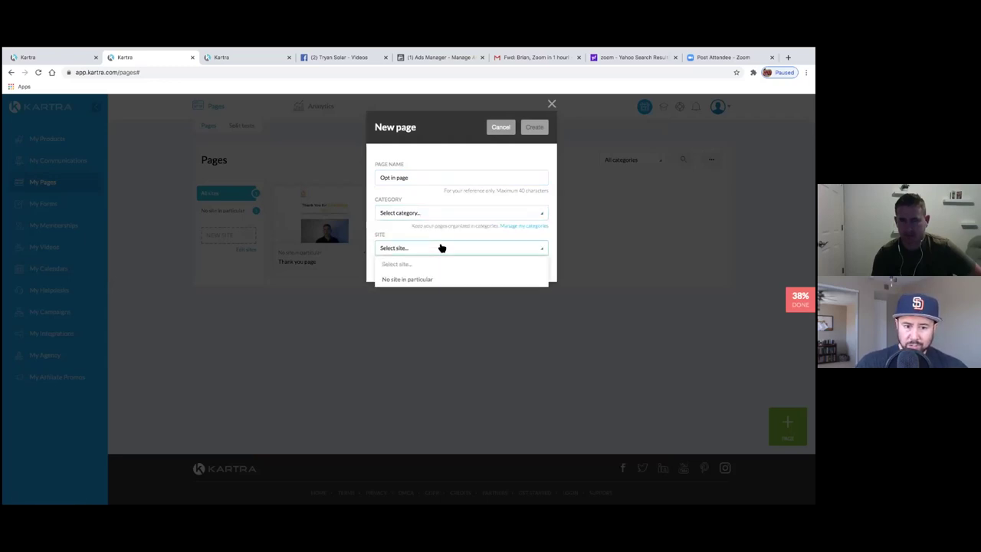
click(439, 247)
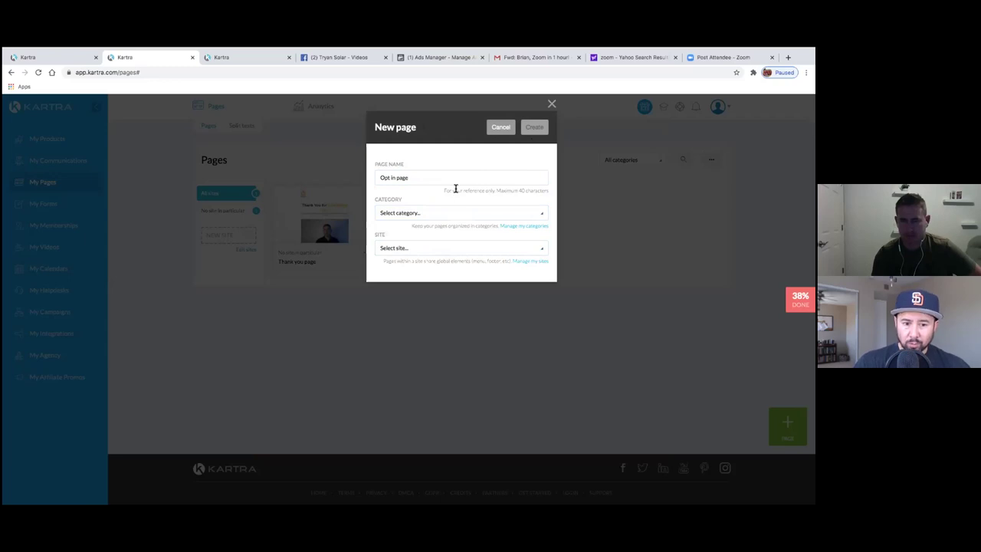
- Set No category and No site in particular, then cancel the new page
click(529, 215)
click(436, 244)
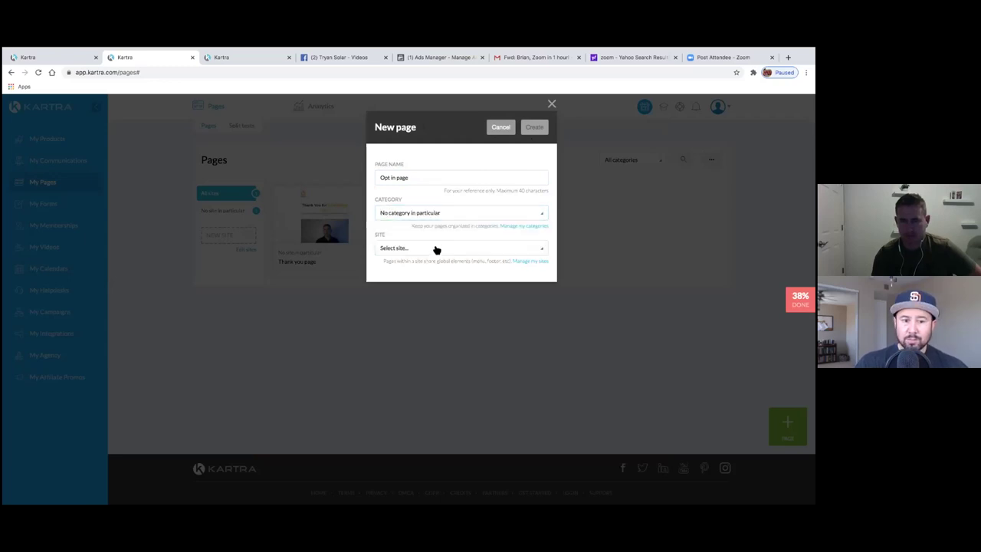
click(436, 250)
click(434, 281)
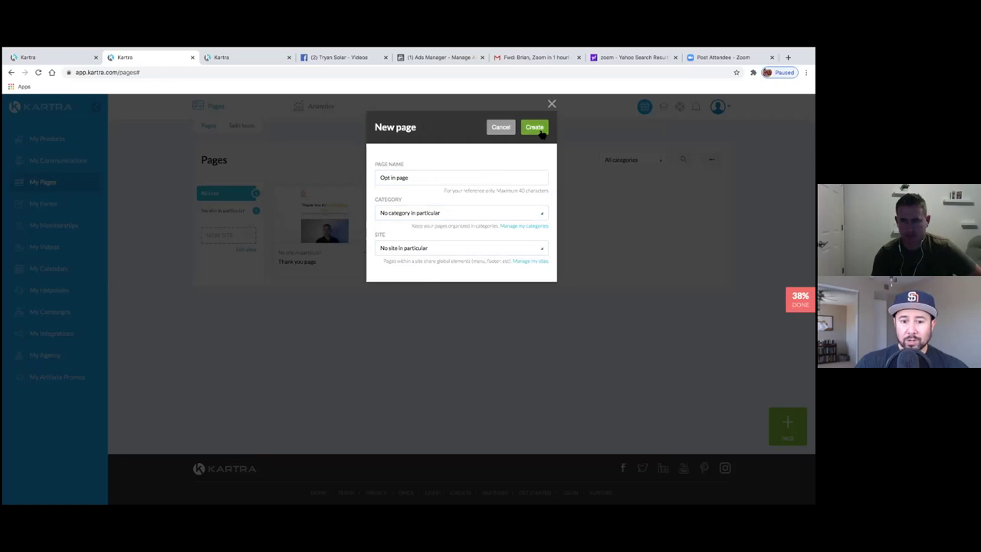
click(453, 213)
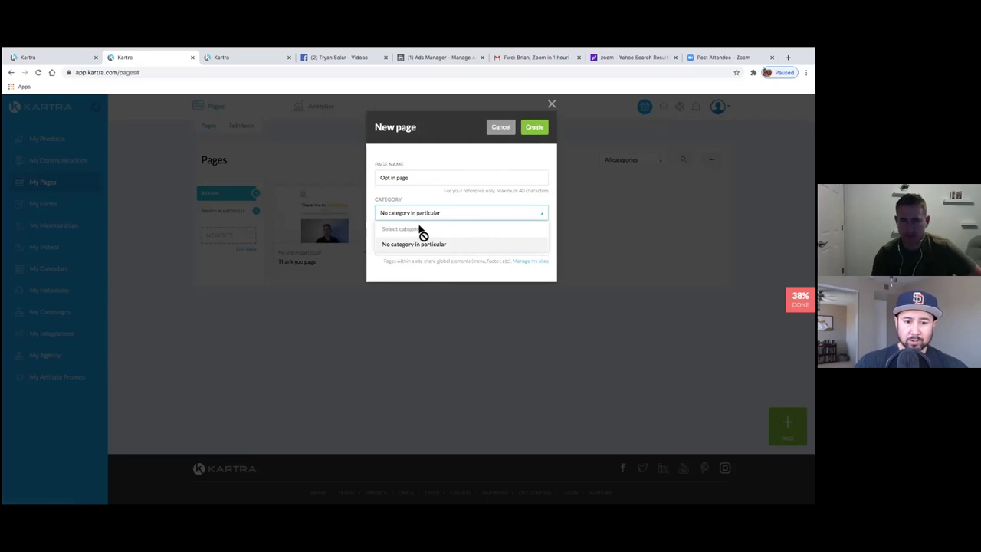
click(427, 170)
click(500, 128)
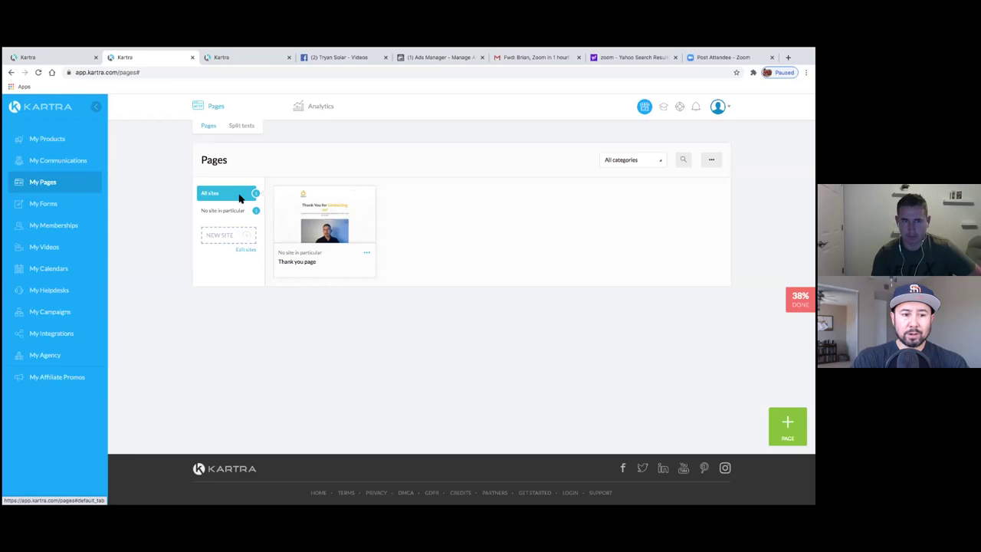
- Start a new page from the second Squeeze Pages template and begin naming it 'Opt'
click(788, 424)
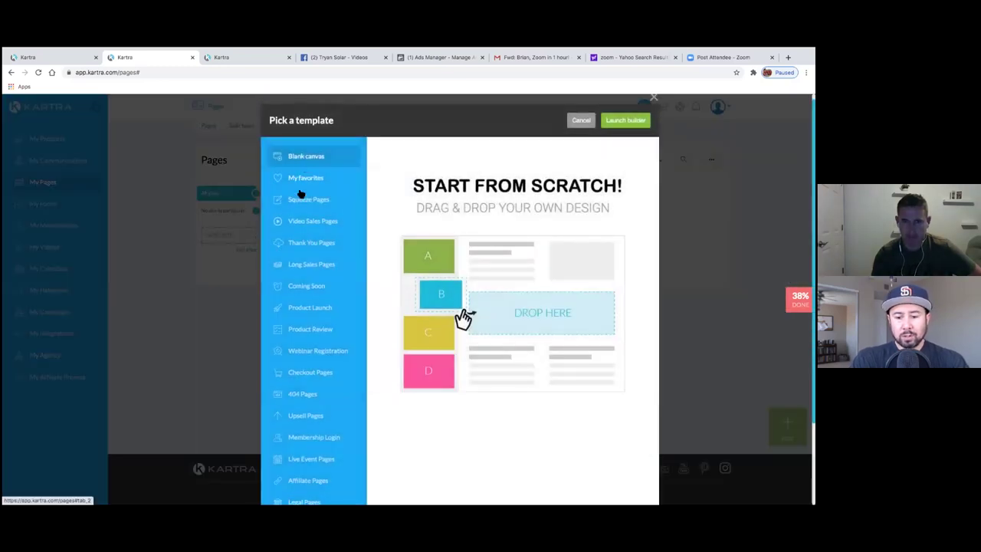
click(306, 202)
mouse_move(572, 214)
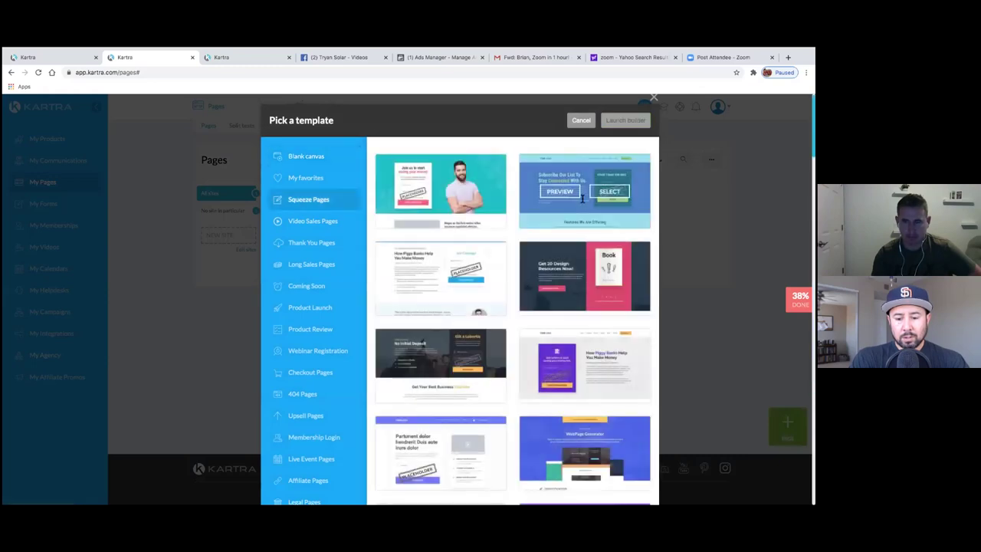
click(611, 193)
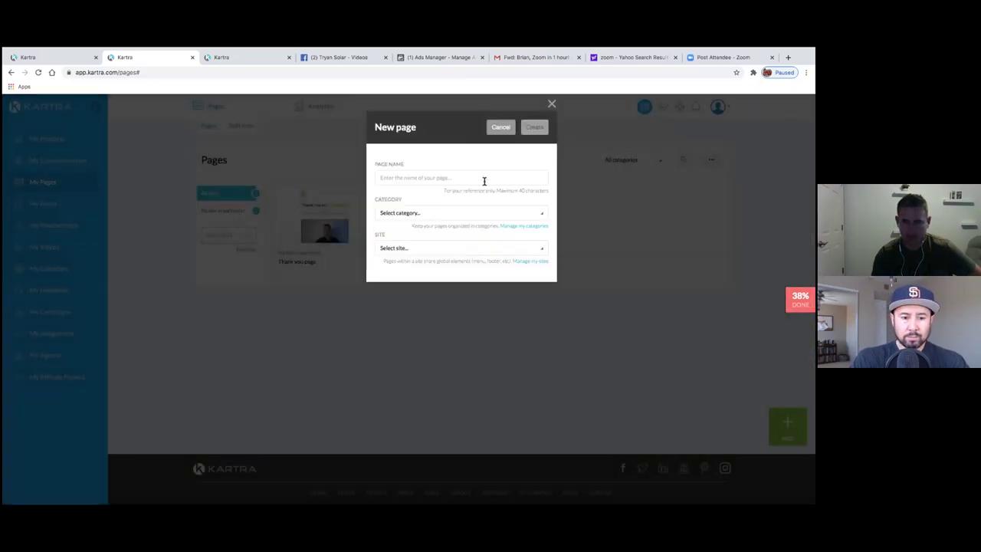
click(484, 181)
text(Opt in page)
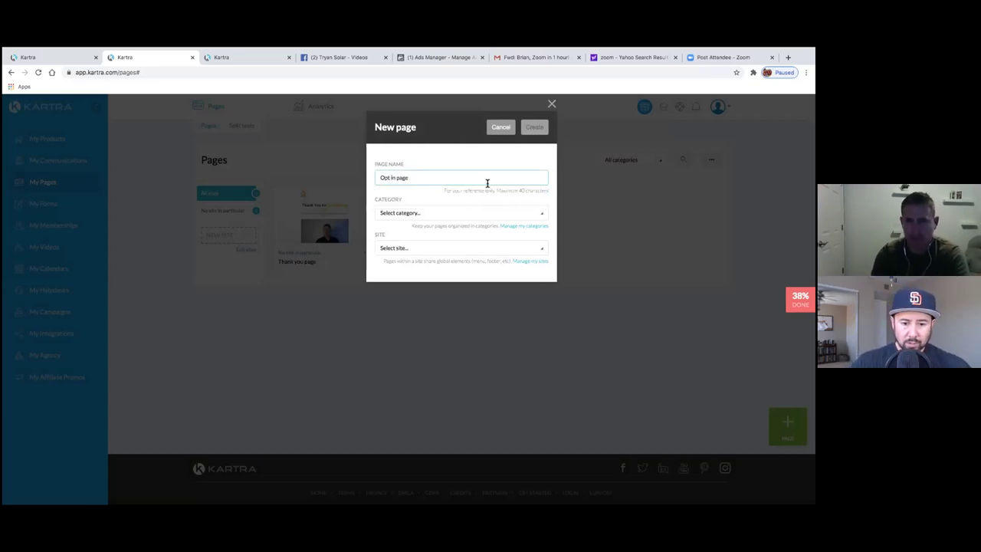
- Add the page category 'Solar Opt in leads' and return to the new page details
click(532, 227)
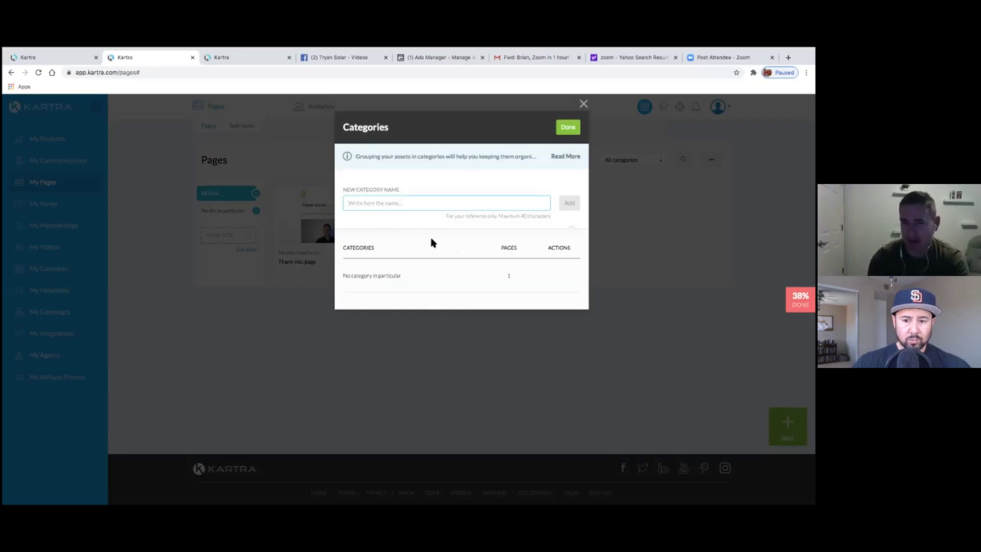
text(Solar O)
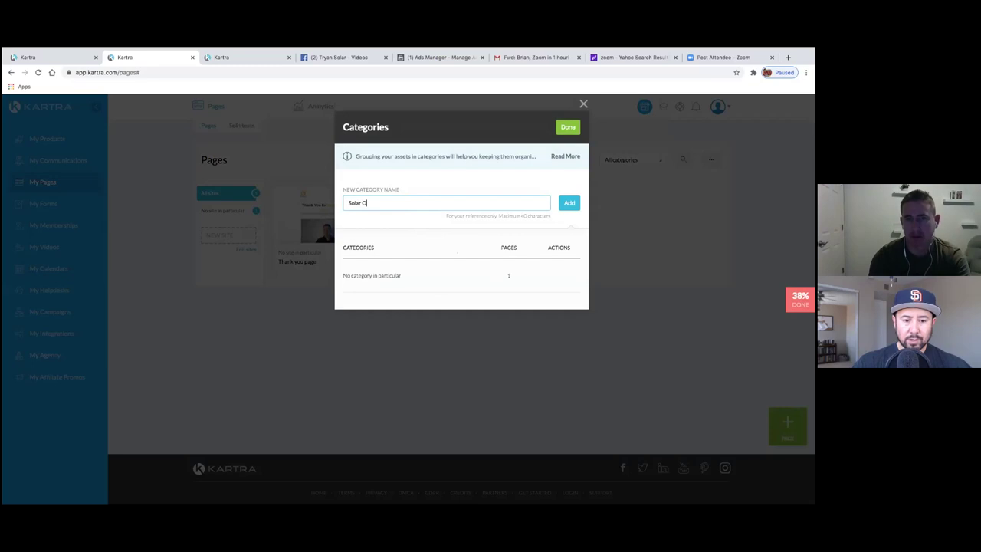
text(pt in leads)
click(568, 203)
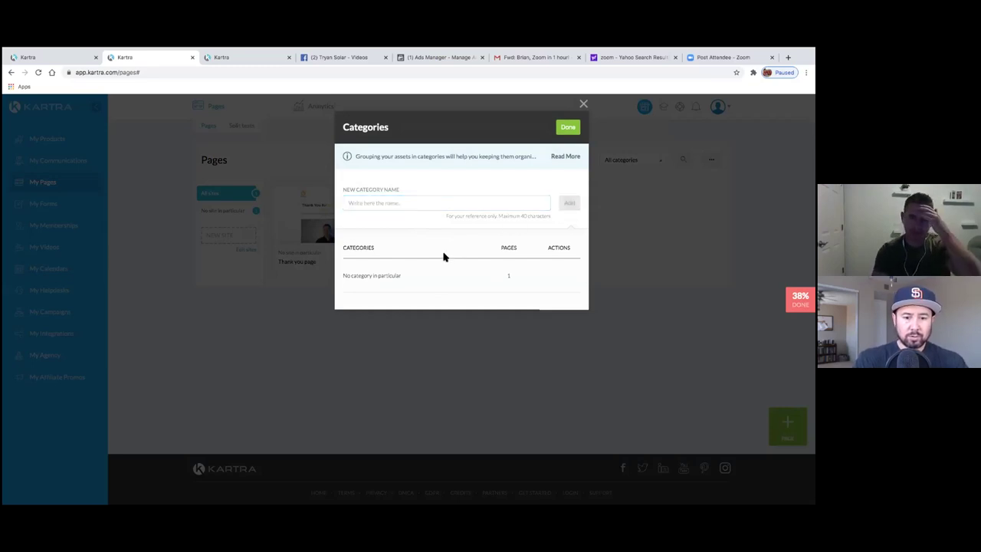
click(568, 128)
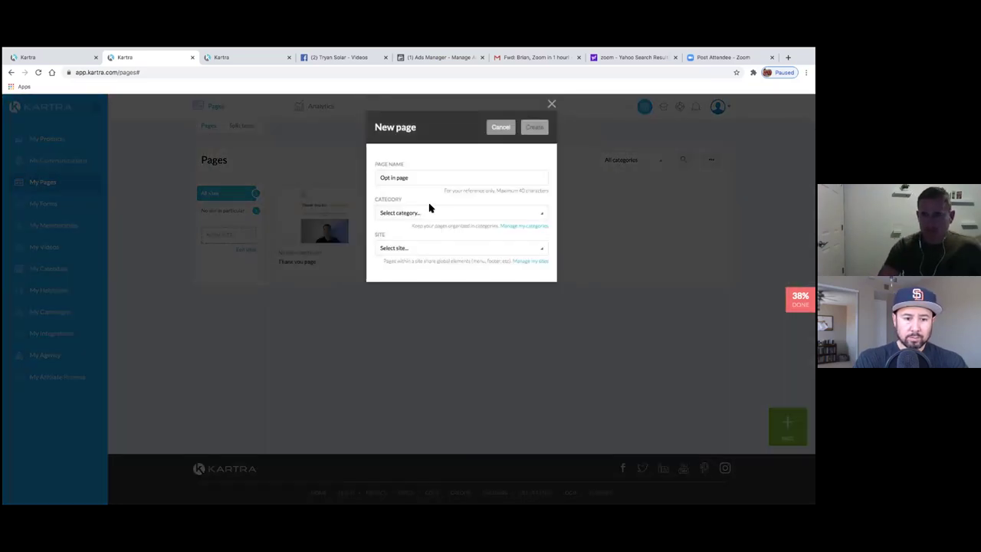
- File Opt in page under Solar Opt in leads with No site in particular, and create it
click(445, 215)
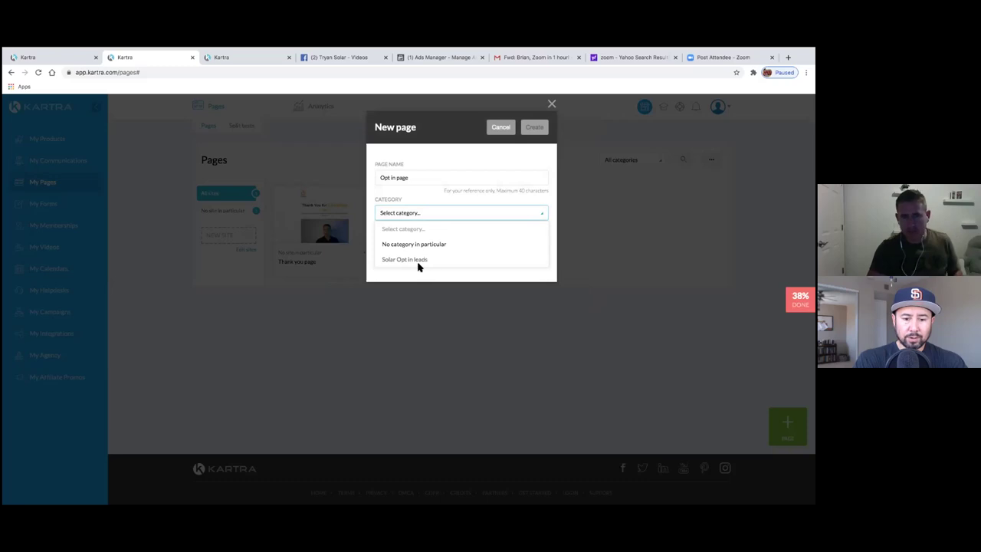
click(406, 260)
click(412, 253)
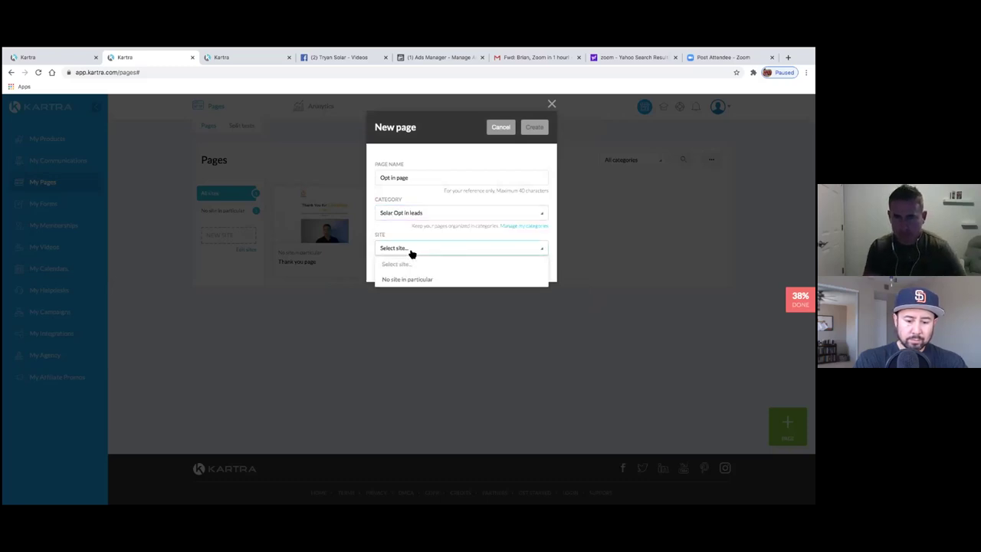
click(522, 268)
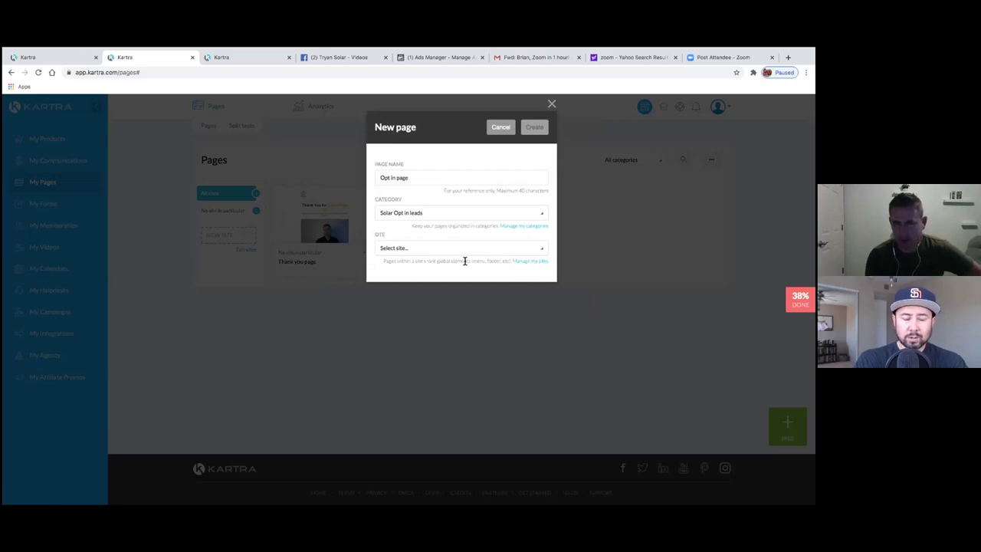
click(429, 248)
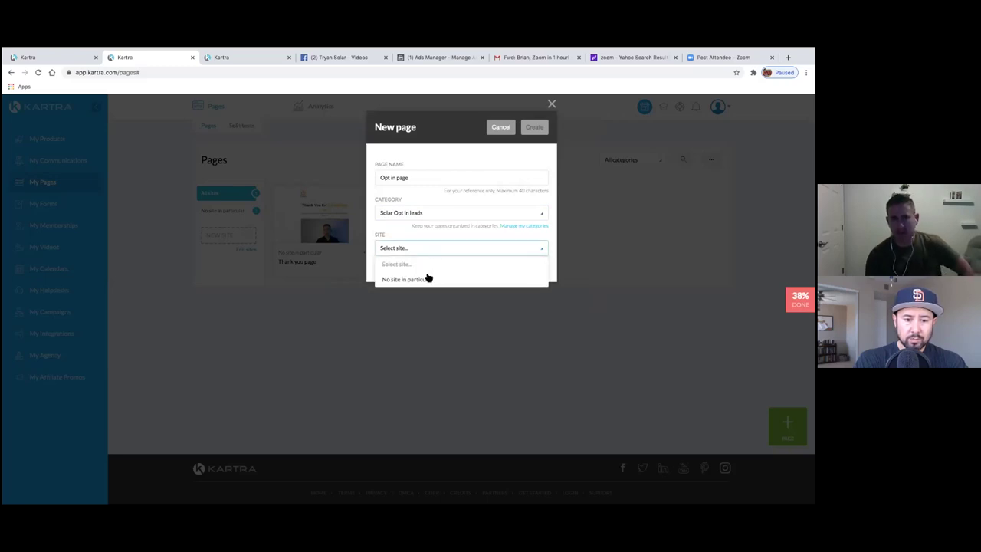
click(417, 281)
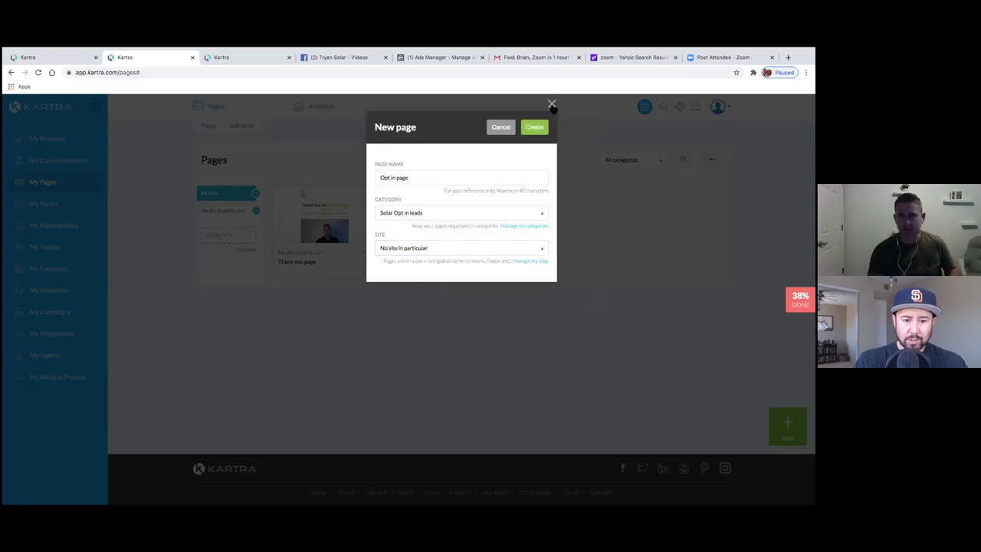
click(537, 128)
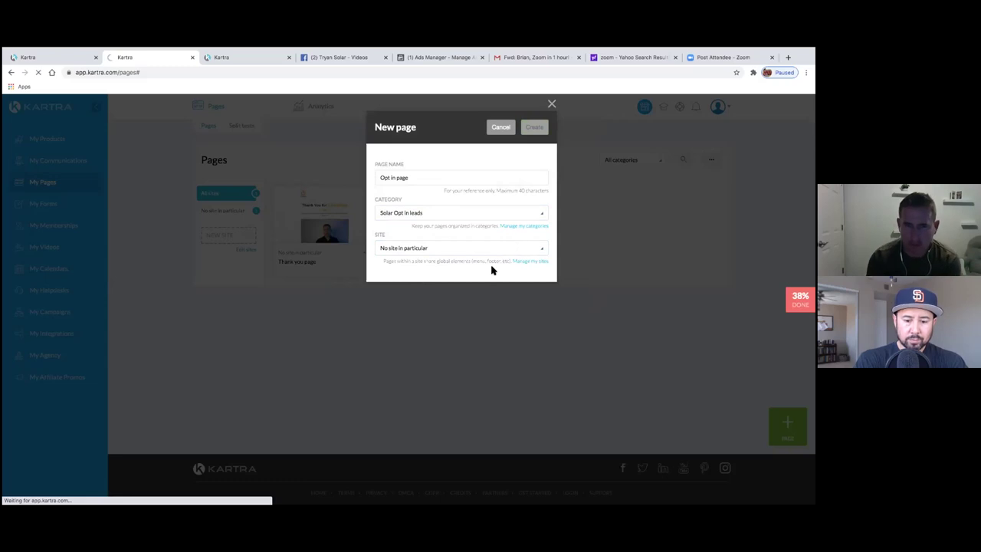
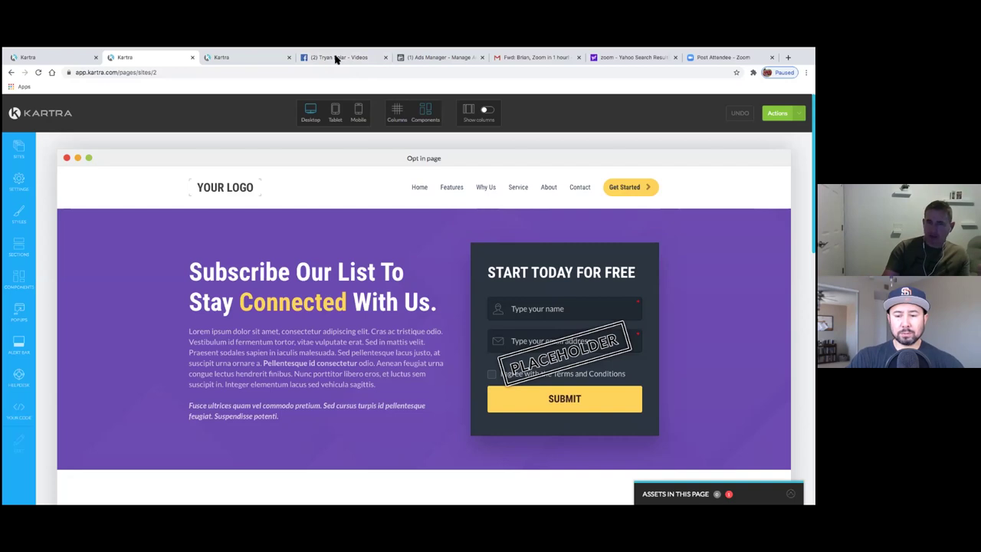
- Show the page's Actions menu with Preview, Save progress and Publish live options
mouse_move(358, 49)
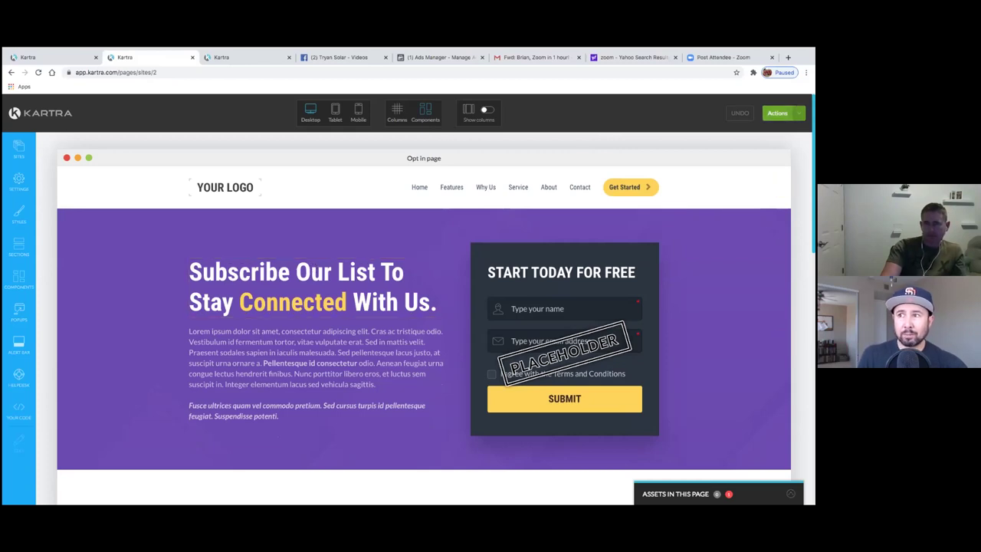
click(781, 113)
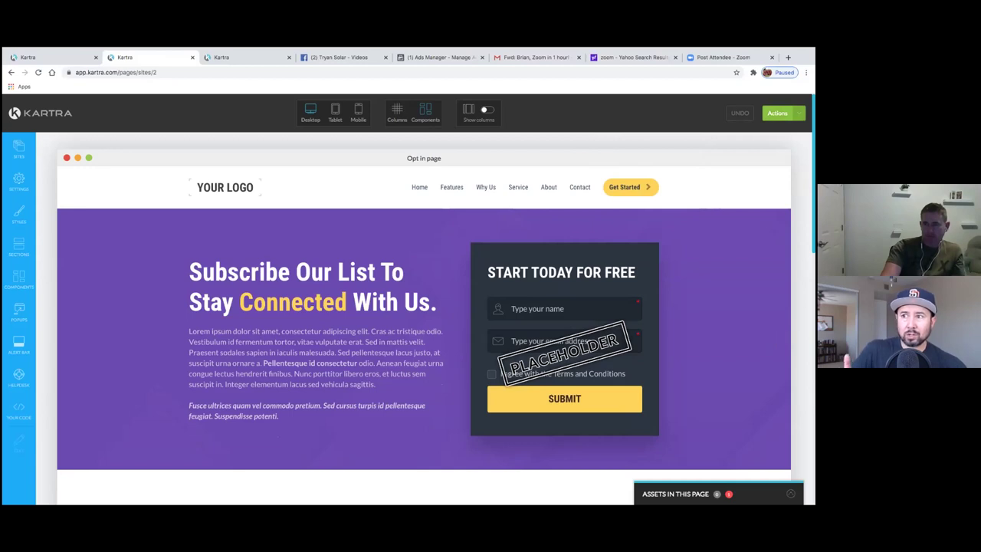
click(781, 113)
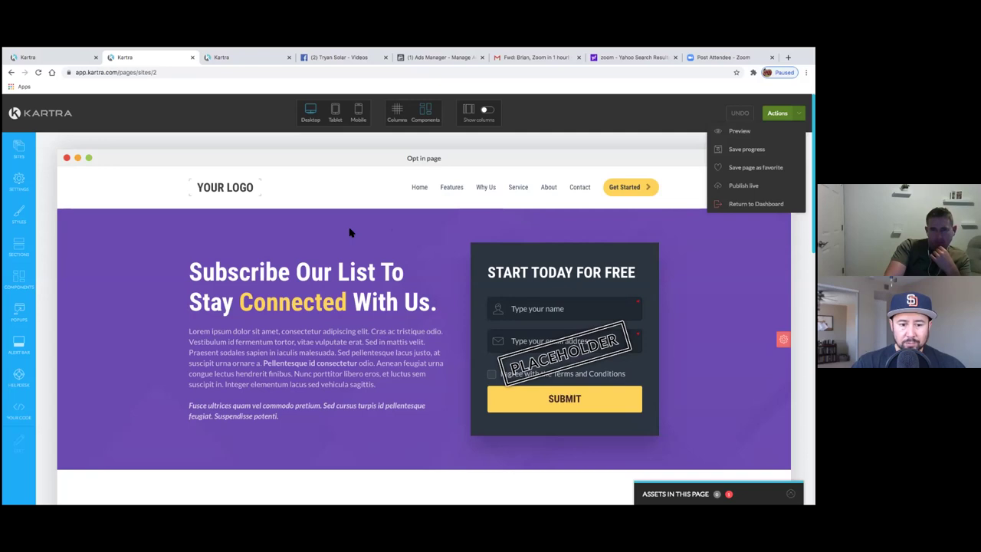
- Replace the 'Opt in page' title in SEO Parameters with 'Tryan Solar'
click(18, 192)
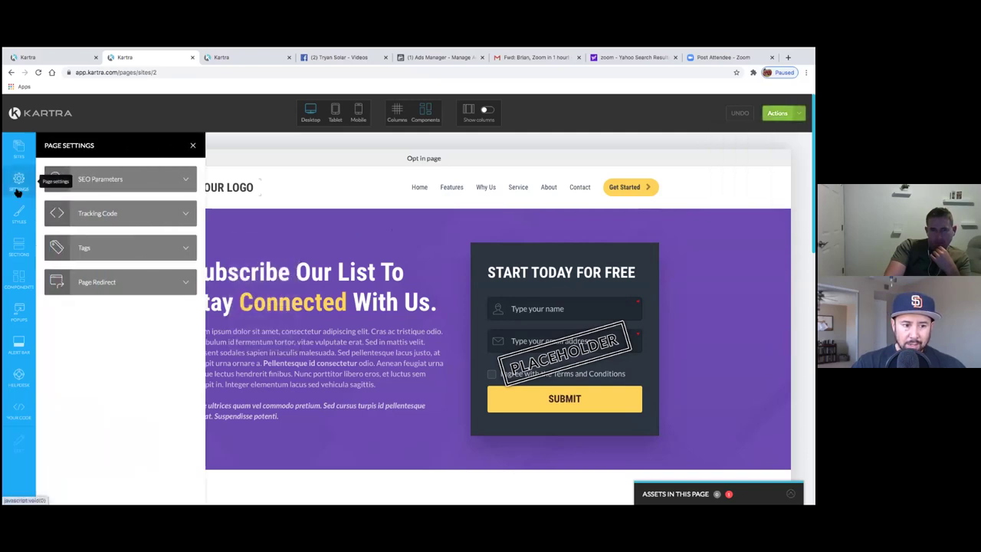
click(174, 189)
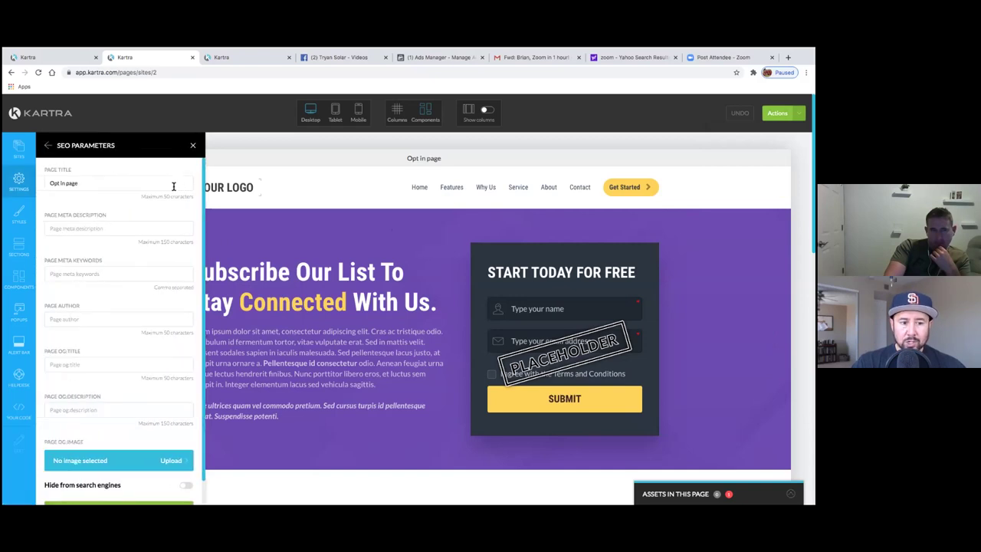
click(172, 187)
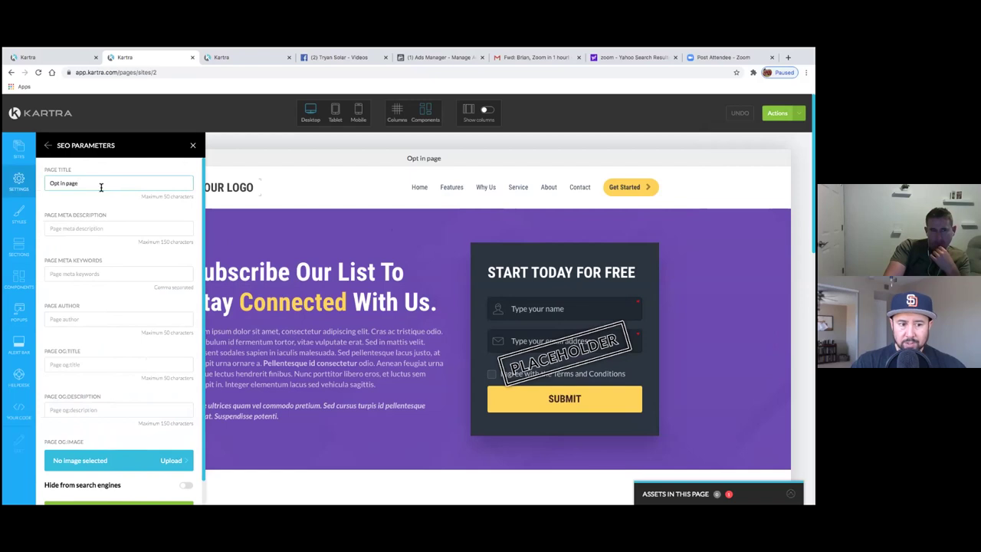
triple_click(45, 183)
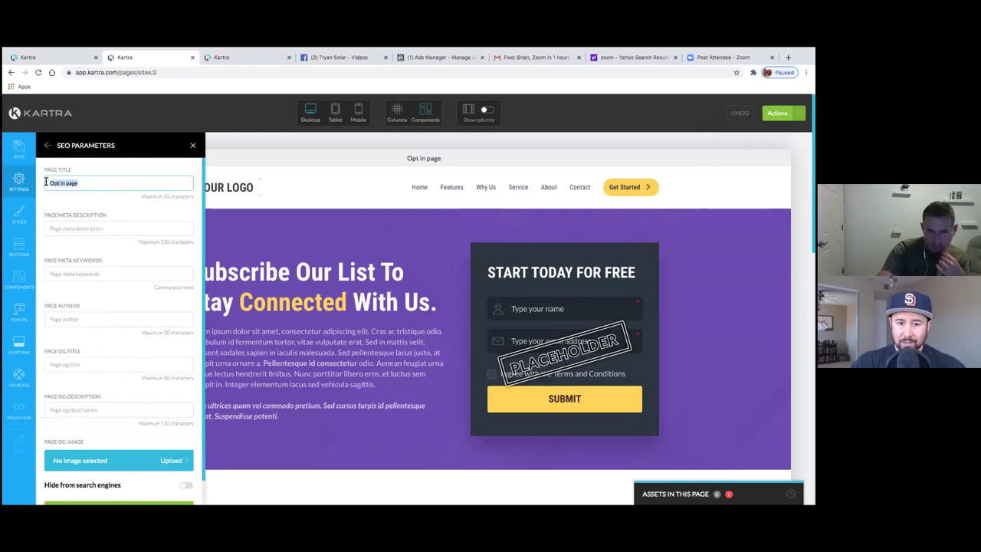
key(BackSpace)
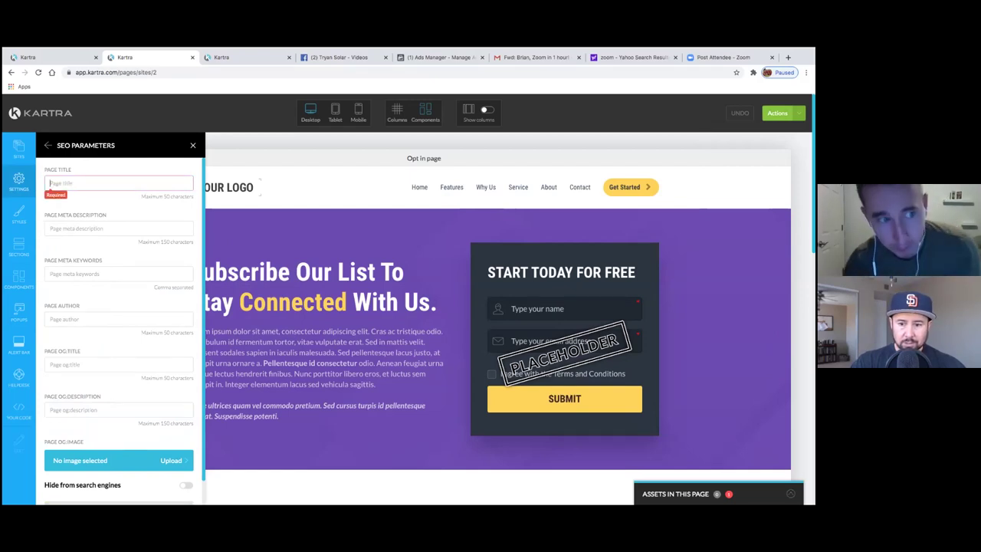
text(Tryyan Solar)
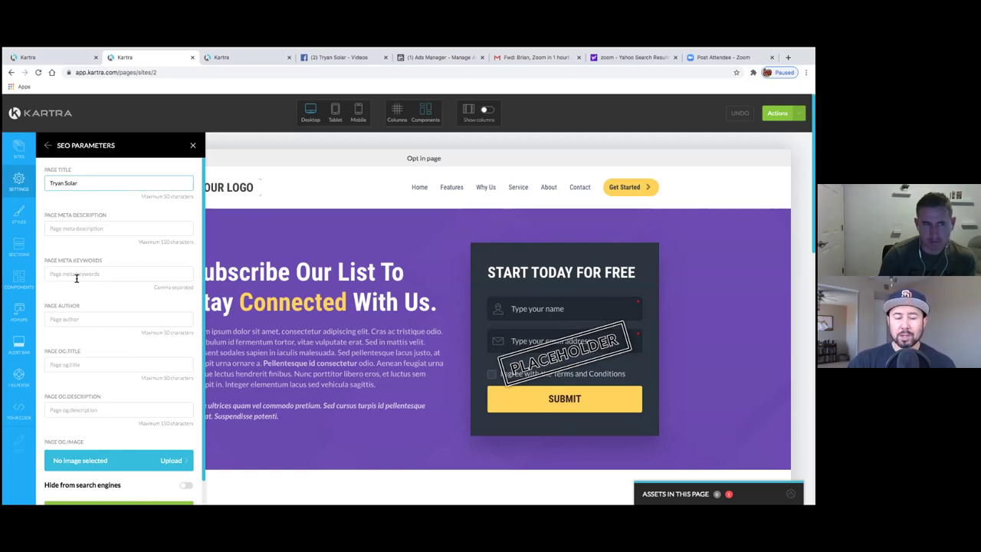
- Enter the author's name in the Page Author field
click(85, 321)
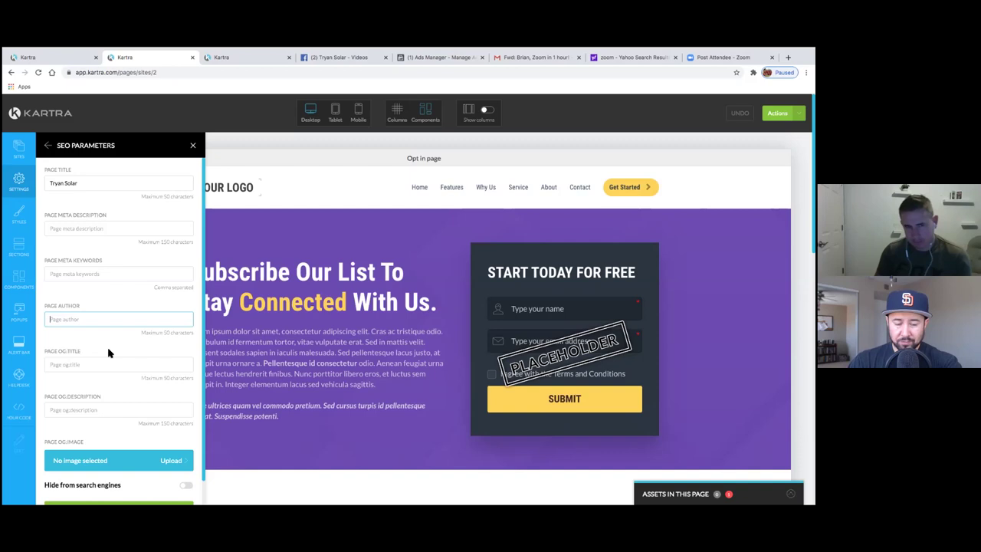
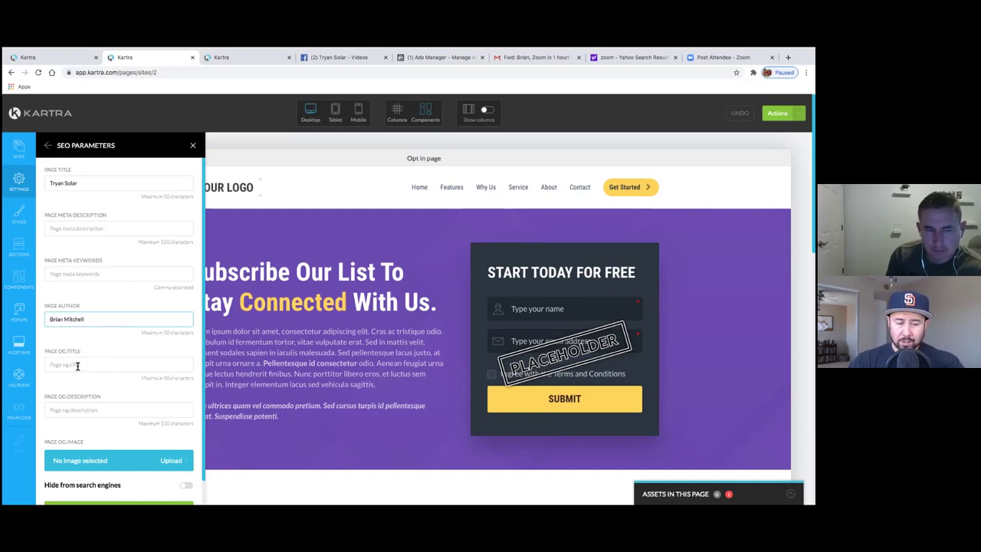
scroll(167, 357, down, 1)
click(117, 357)
scroll(105, 376, down, 1)
scroll(105, 375, up, 1)
scroll(102, 377, down, 1)
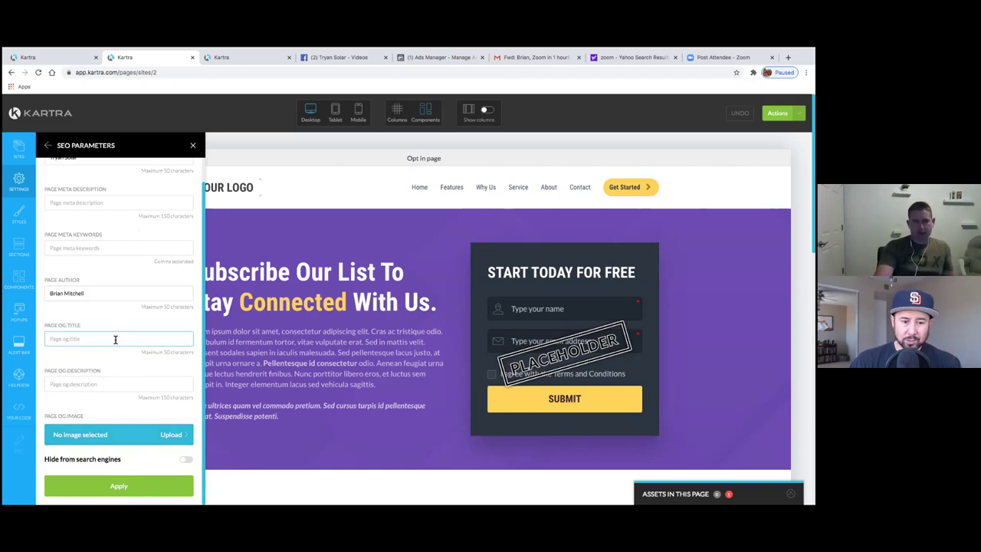
- Clear the author's name from the Page Author field
triple_click(93, 296)
key(BackSpace)
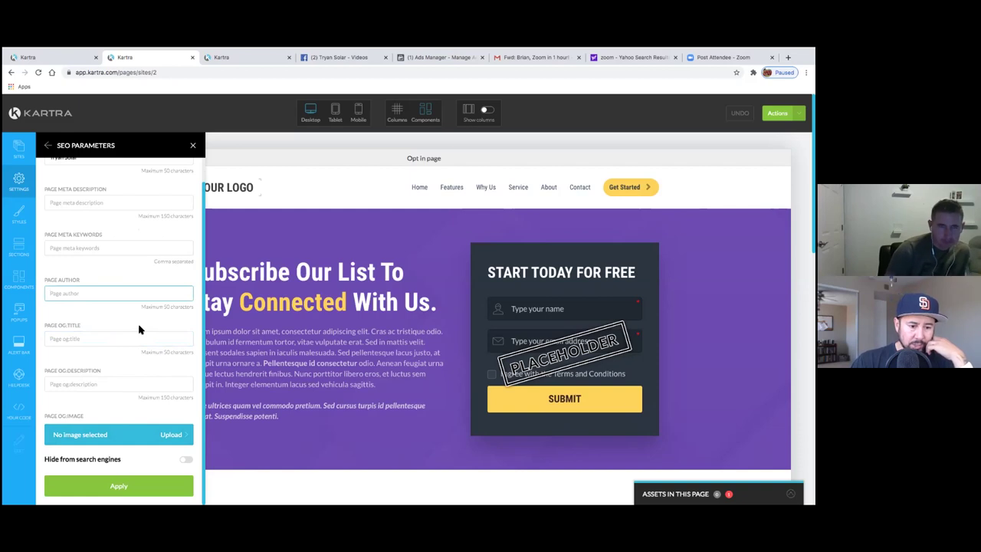
scroll(120, 325, up, 1)
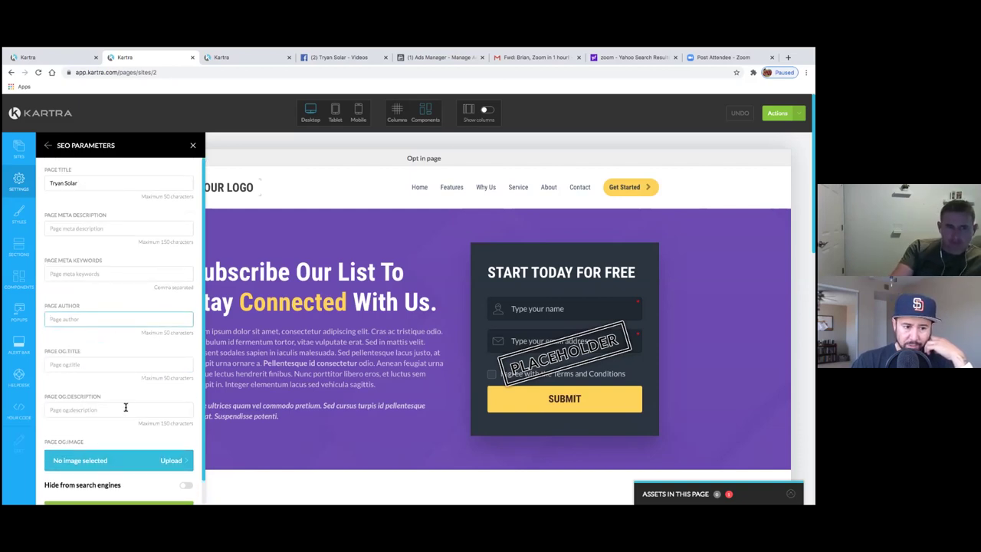
- Check the meta keywords, meta description, page author and OG title fields
click(109, 276)
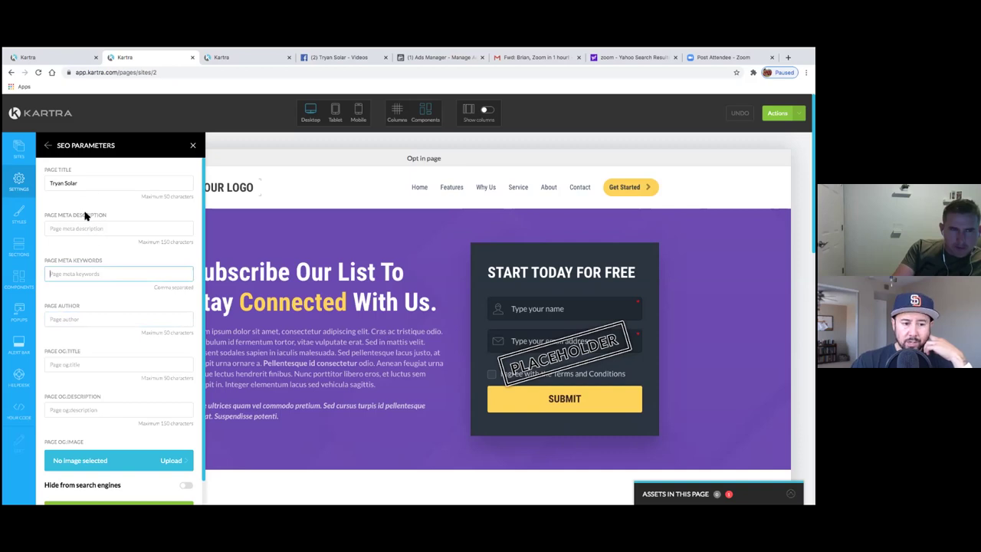
click(82, 227)
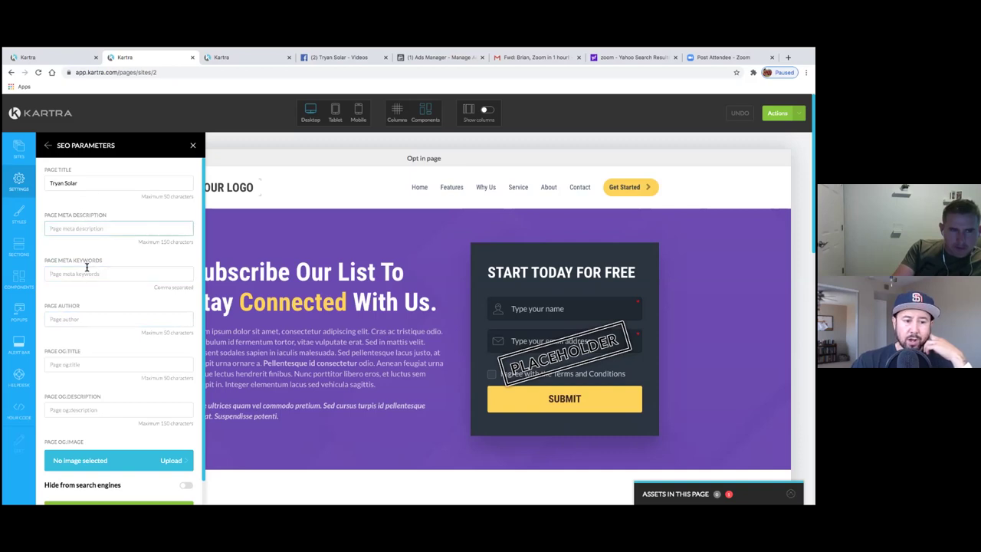
click(79, 322)
click(92, 366)
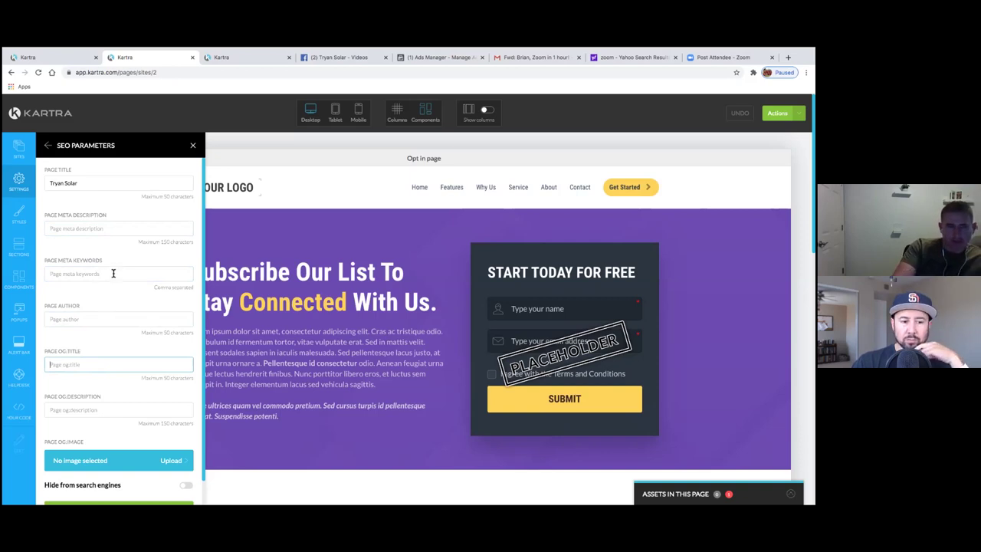
click(113, 273)
scroll(174, 288, down, 1)
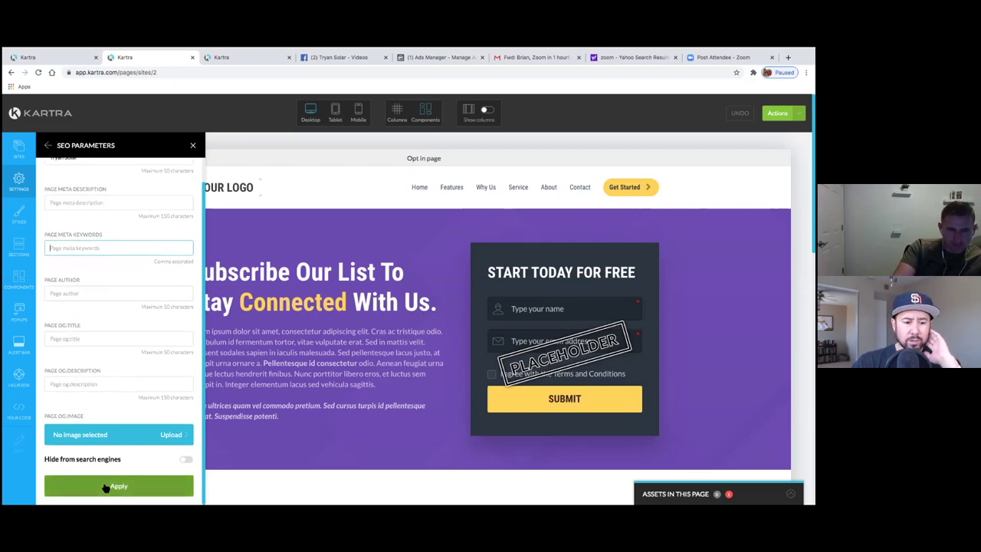
- Apply the SEO Parameters changes and return to Page Settings
click(47, 145)
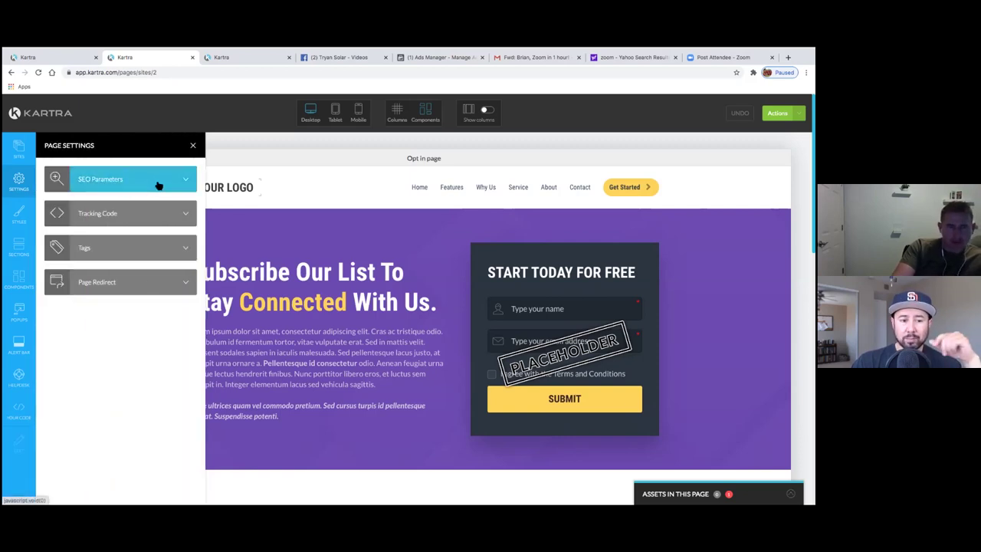
click(157, 184)
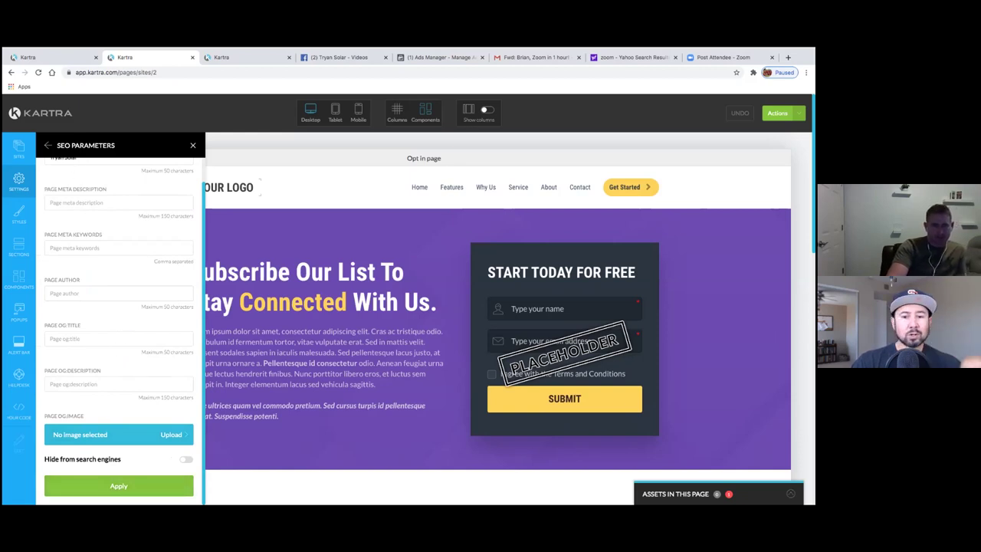
click(118, 486)
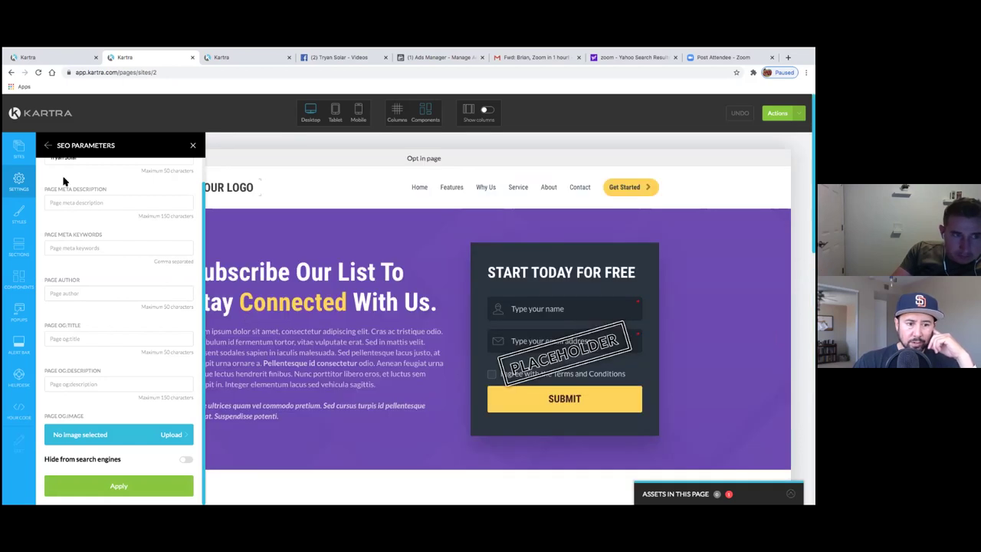
click(48, 144)
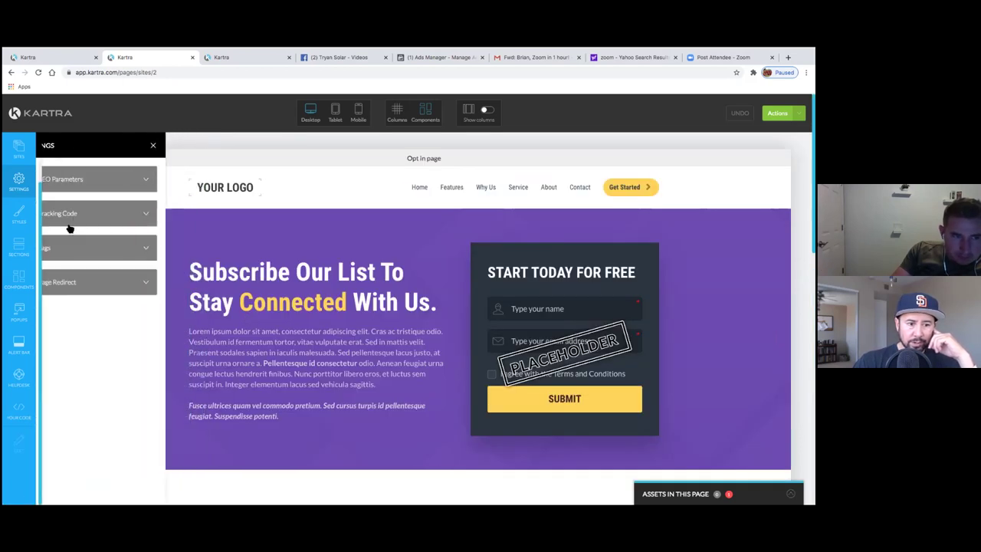
- Review the empty tracking-code boxes, including Facebook Ads, then go back to Page Settings
click(182, 213)
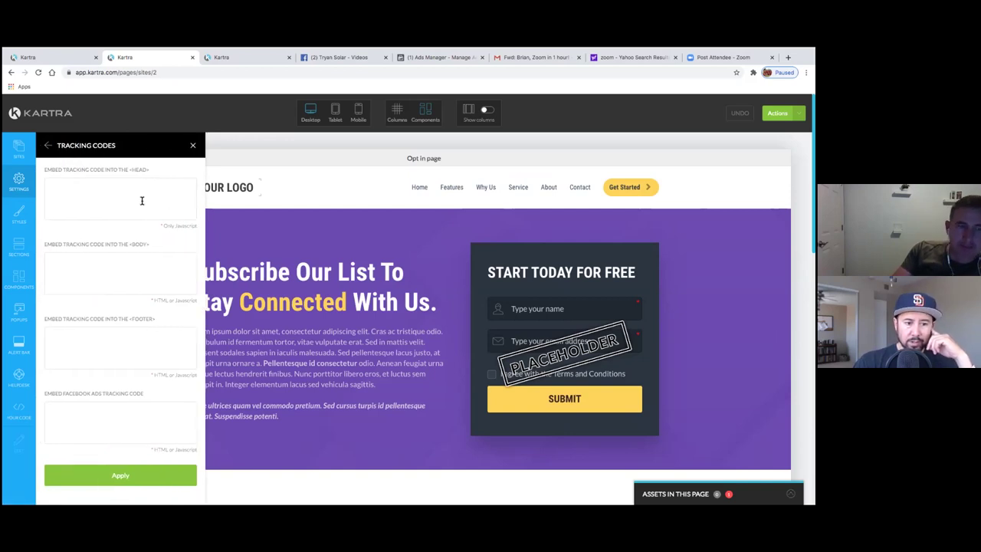
click(93, 411)
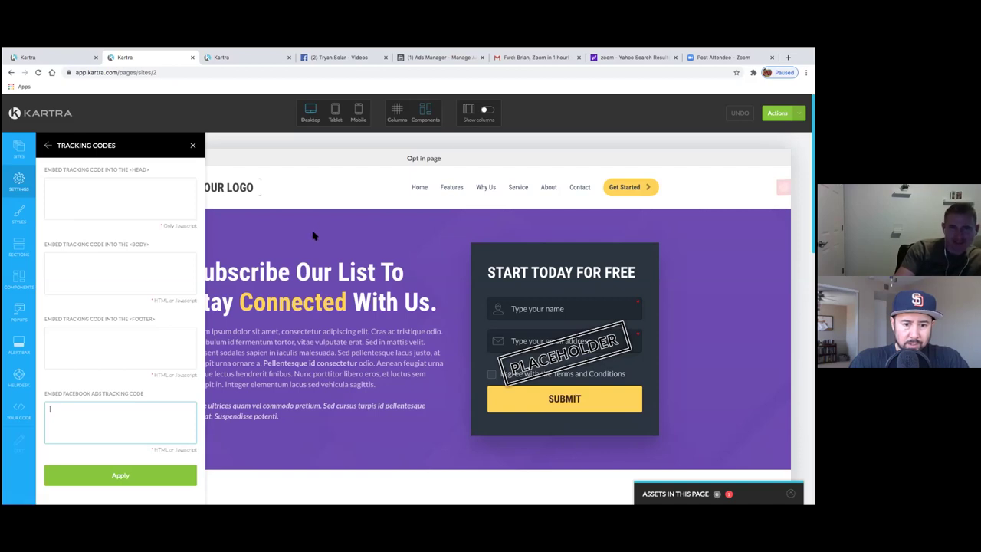
scroll(314, 235, down, 10)
scroll(318, 234, down, 5)
scroll(318, 230, up, 15)
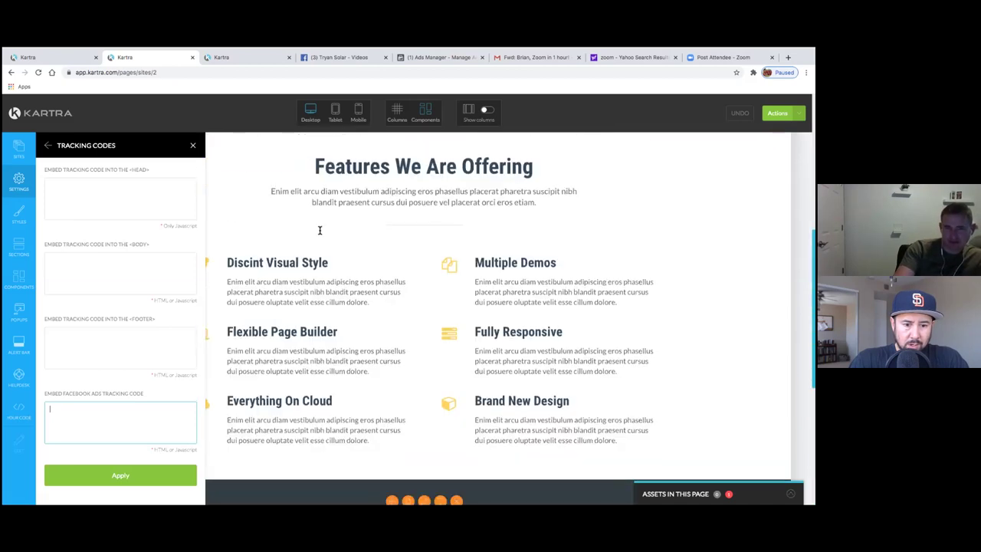
click(48, 144)
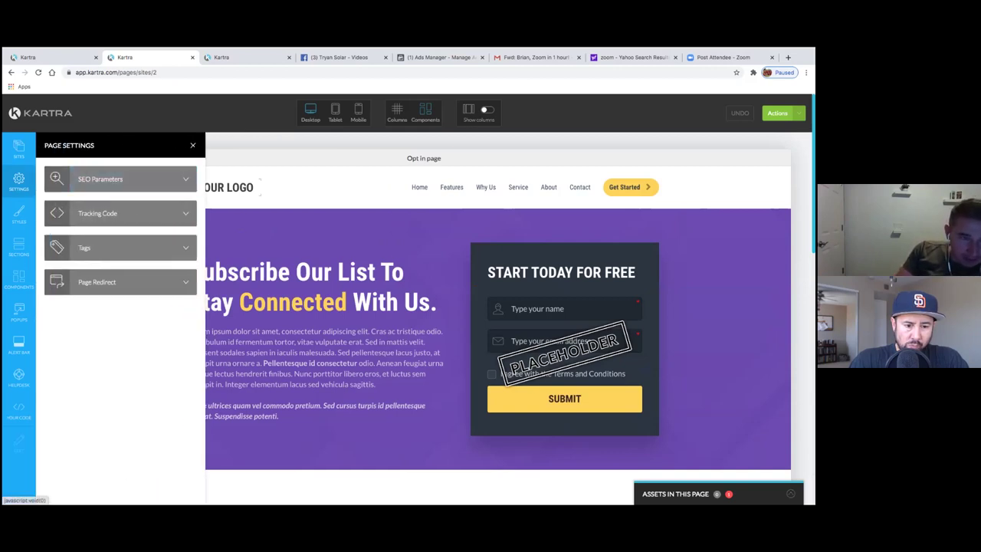
- Close Page Settings and choose Return to Dashboard from the Actions menu
click(192, 145)
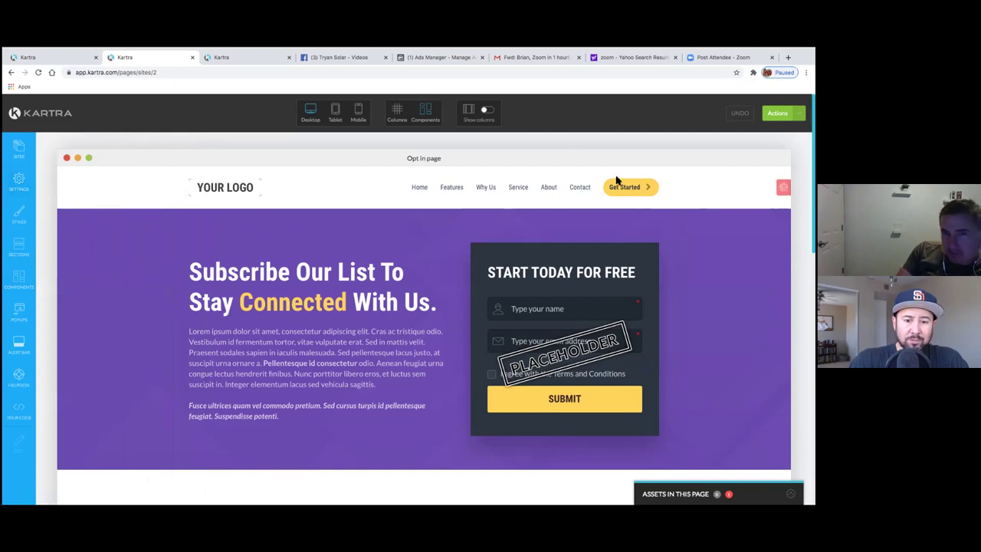
scroll(387, 398, down, 15)
scroll(388, 399, up, 15)
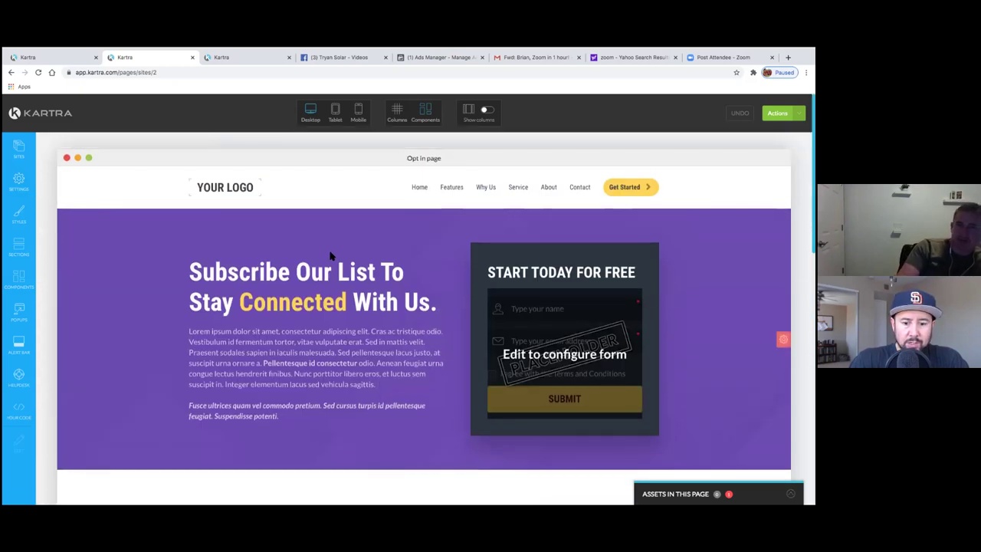
click(777, 112)
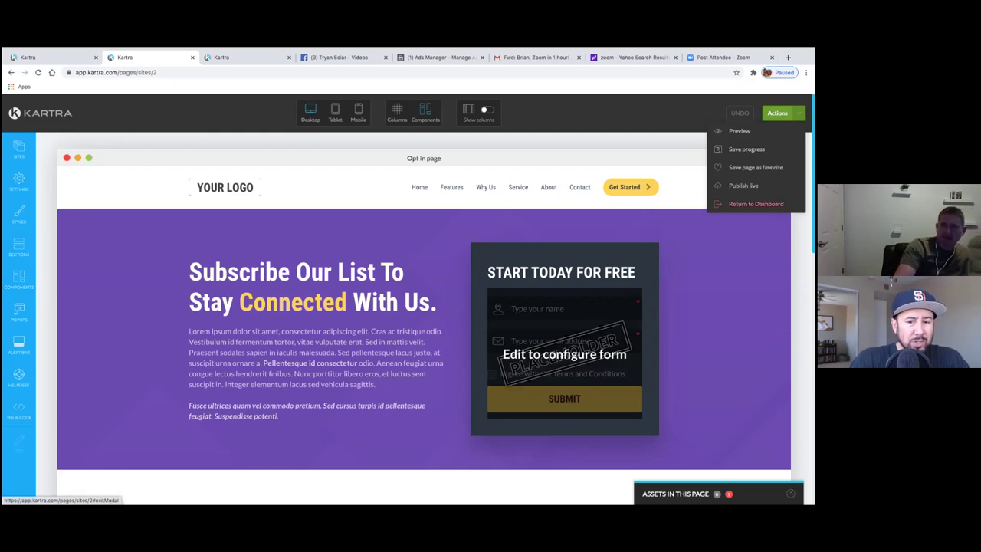
click(756, 203)
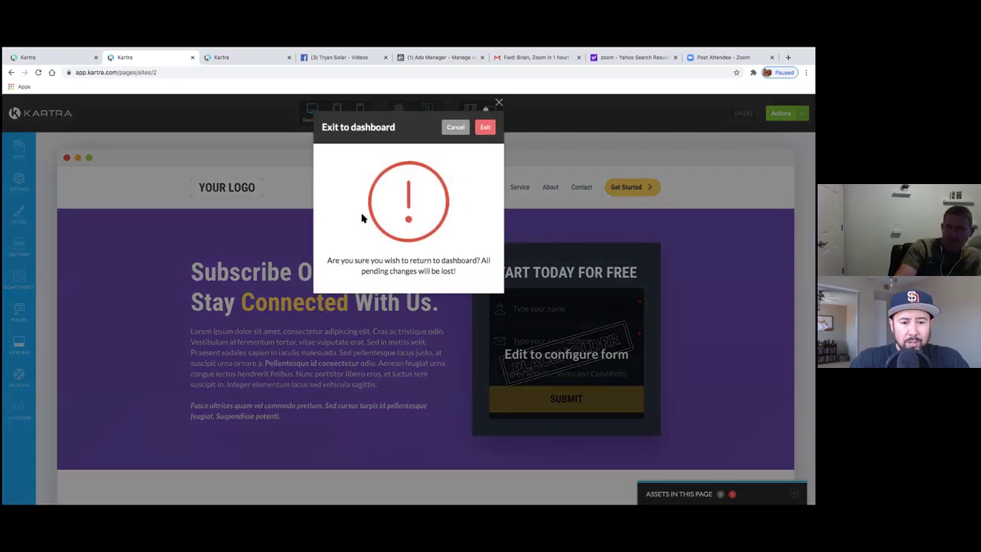
- Confirm exiting the editor, then open the option menus for the Opt in and Thank you pages
click(486, 127)
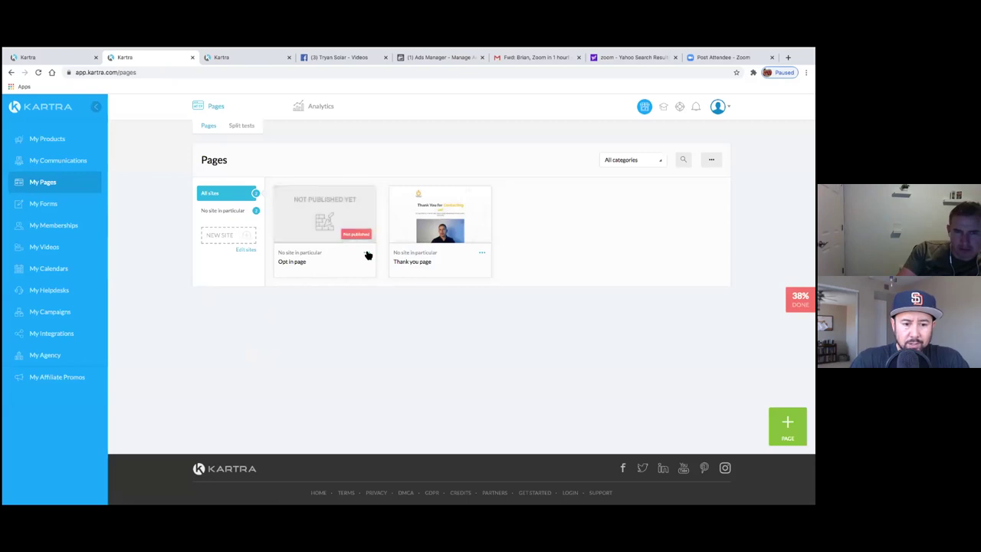
click(367, 252)
click(372, 318)
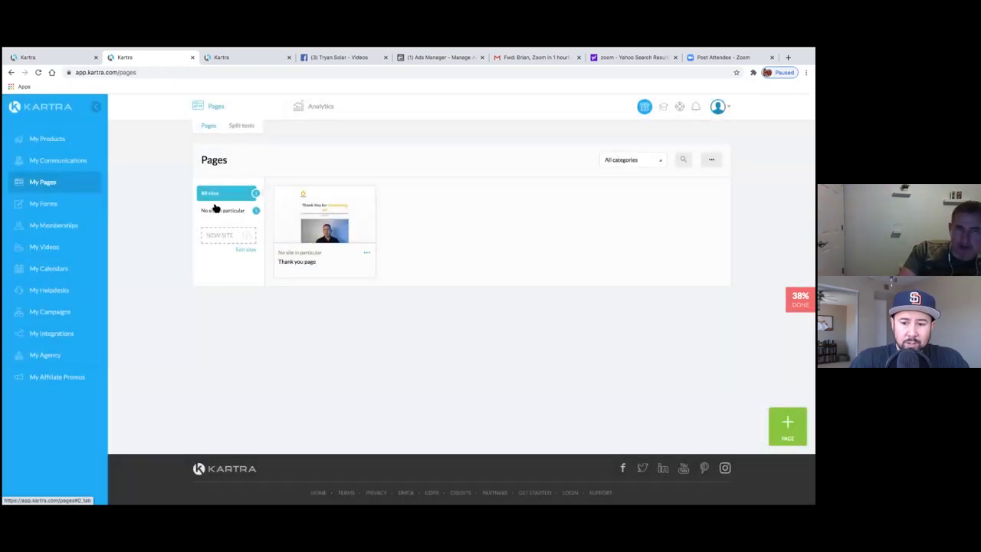
click(367, 252)
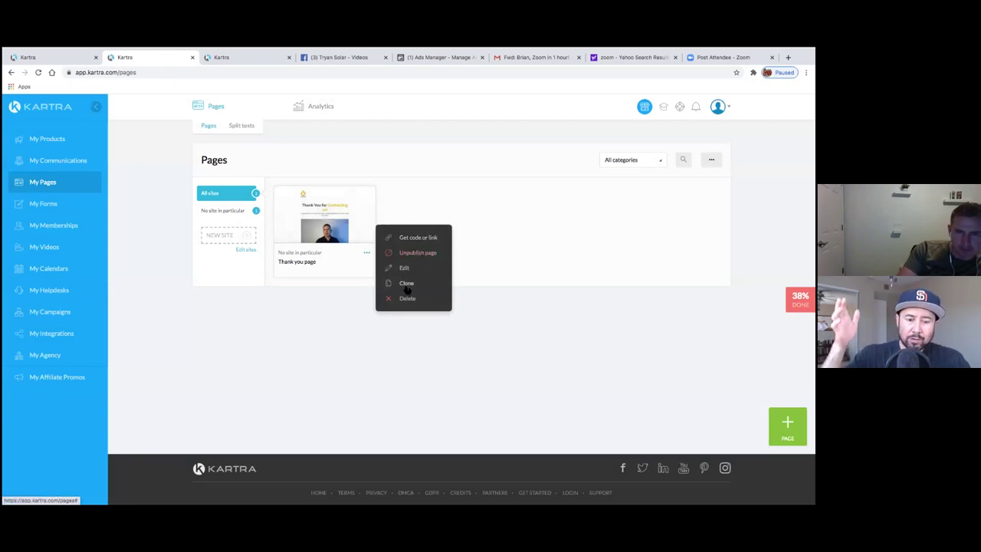
- Start a new site in the site manager named 'Tryan Solar Opt In'
click(246, 250)
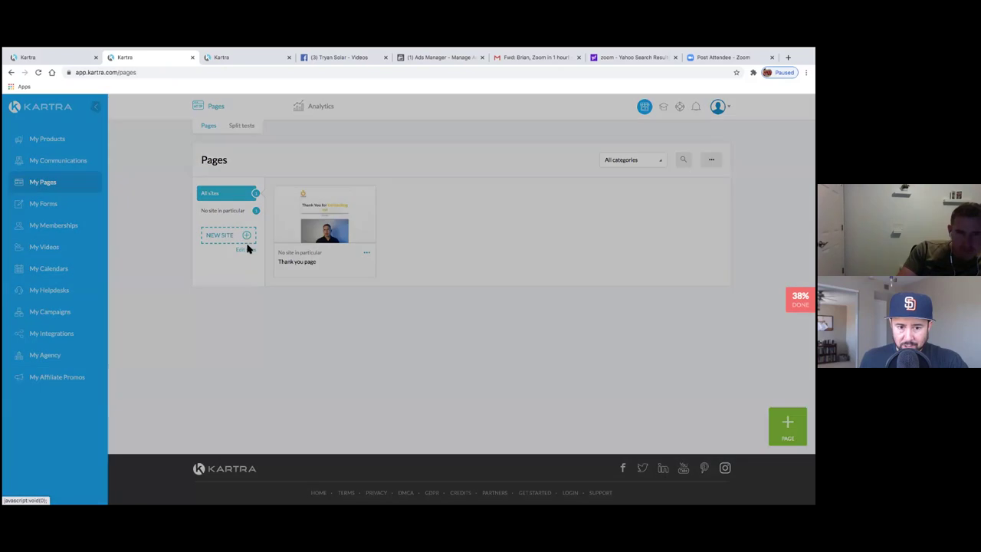
click(391, 204)
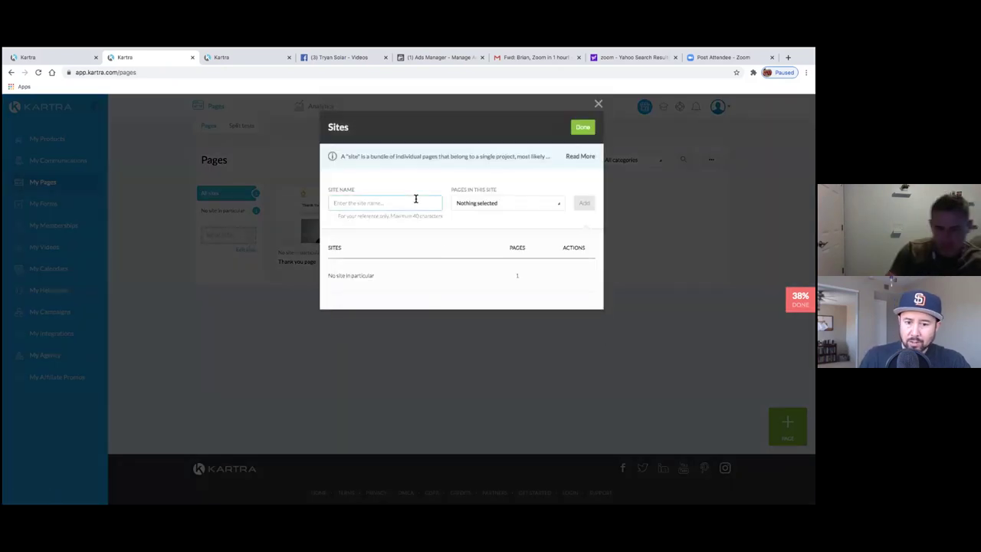
text(Tryan Solar)
key(BackSpace)
key(BackSpace)
key(BackSpace)
text(lar Op)
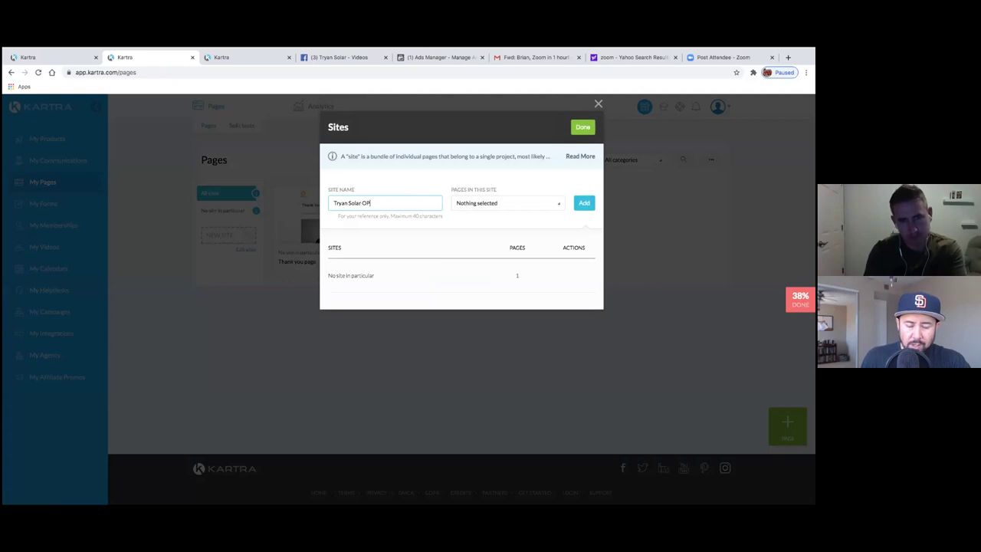
text(t In)
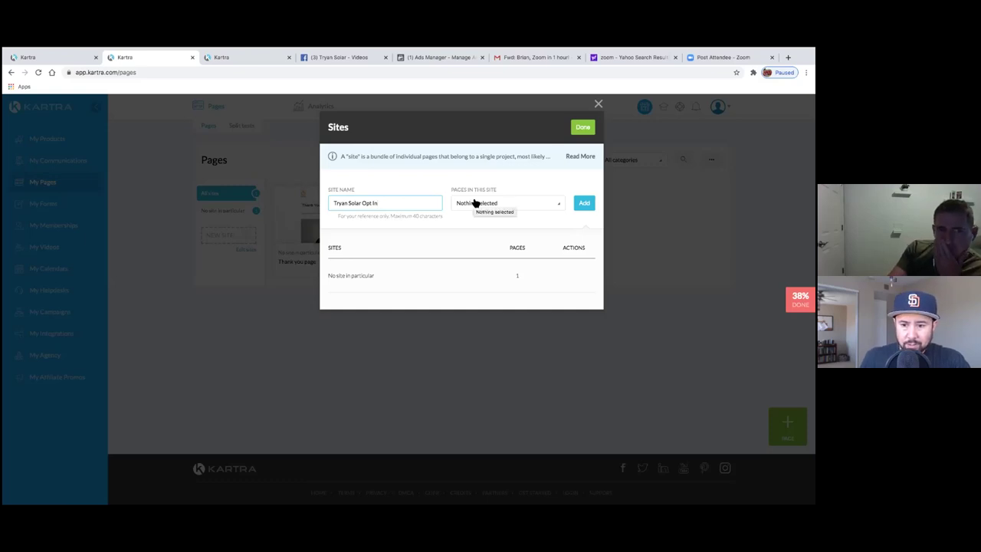
- Assign the Opt in page to the site, add it and confirm the row
click(475, 203)
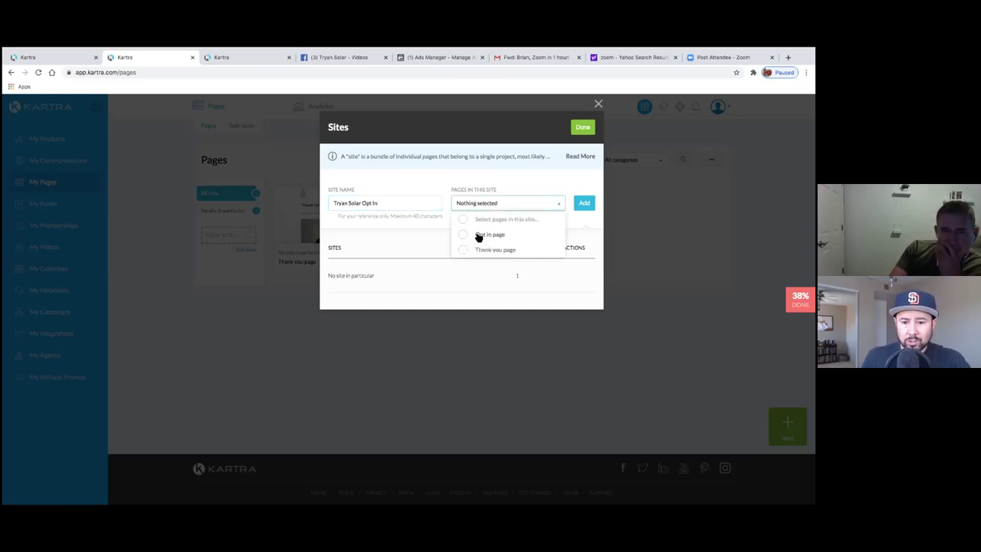
click(479, 235)
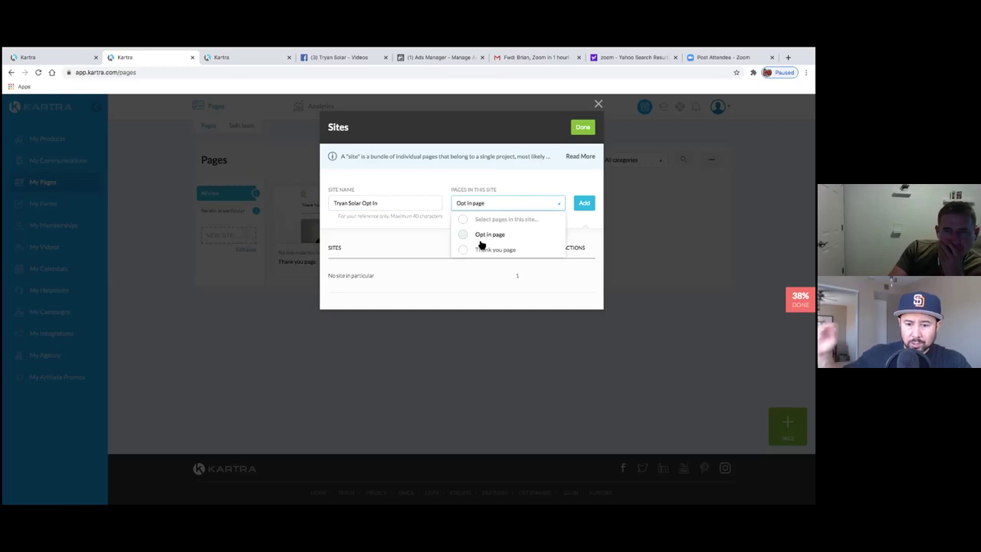
click(424, 249)
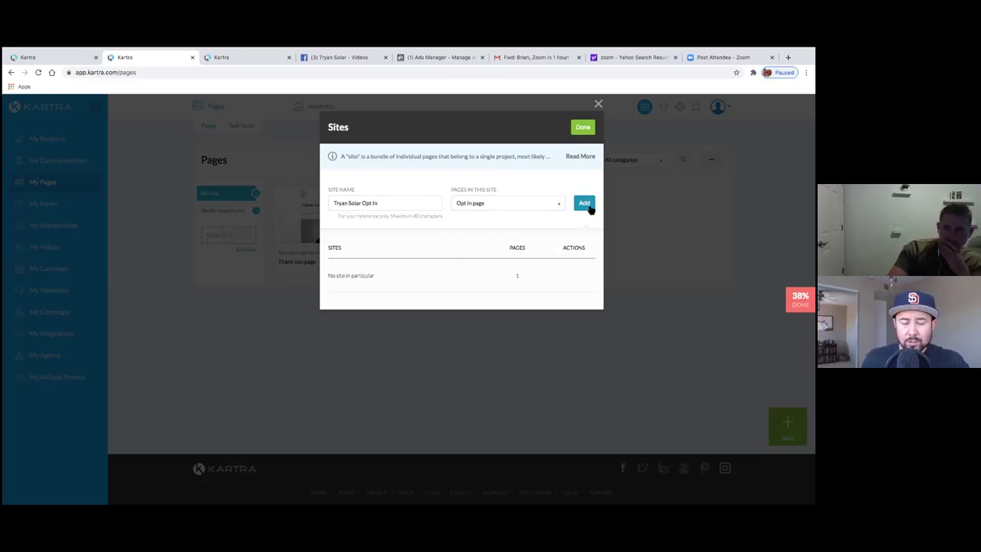
click(587, 206)
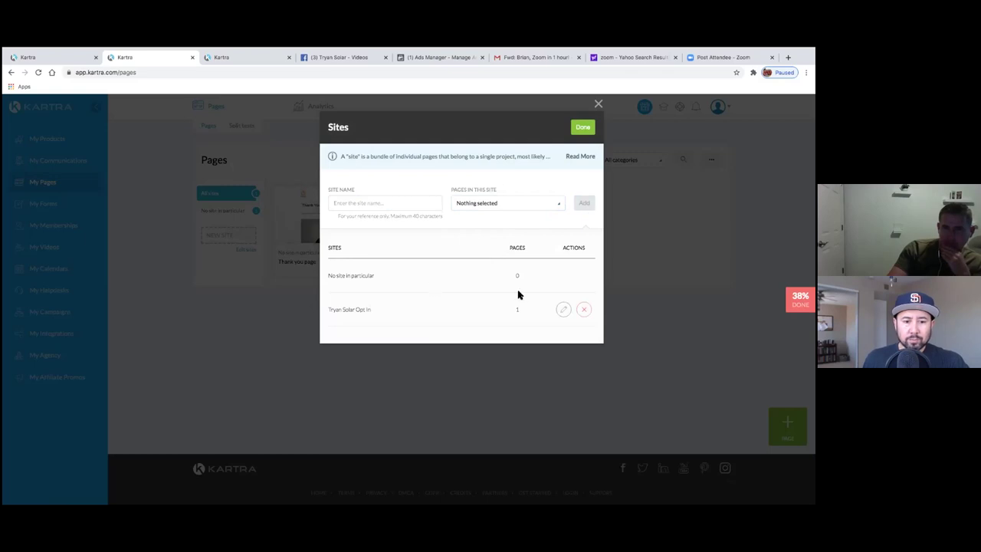
click(564, 309)
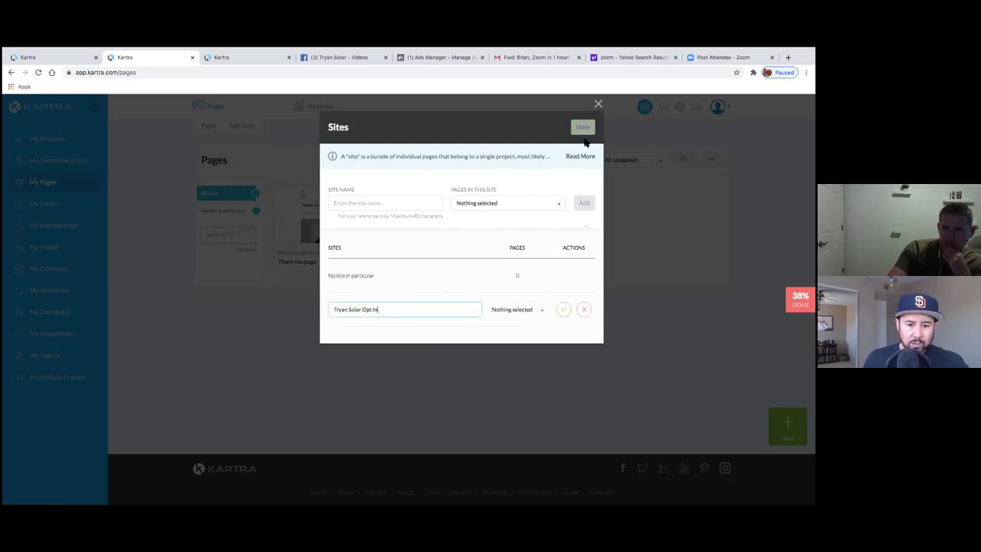
click(563, 310)
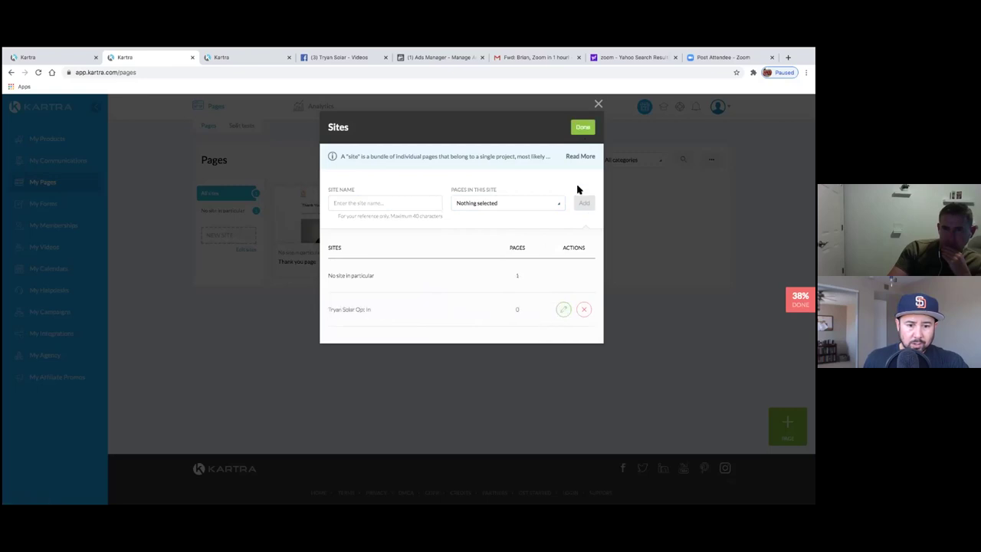
click(585, 128)
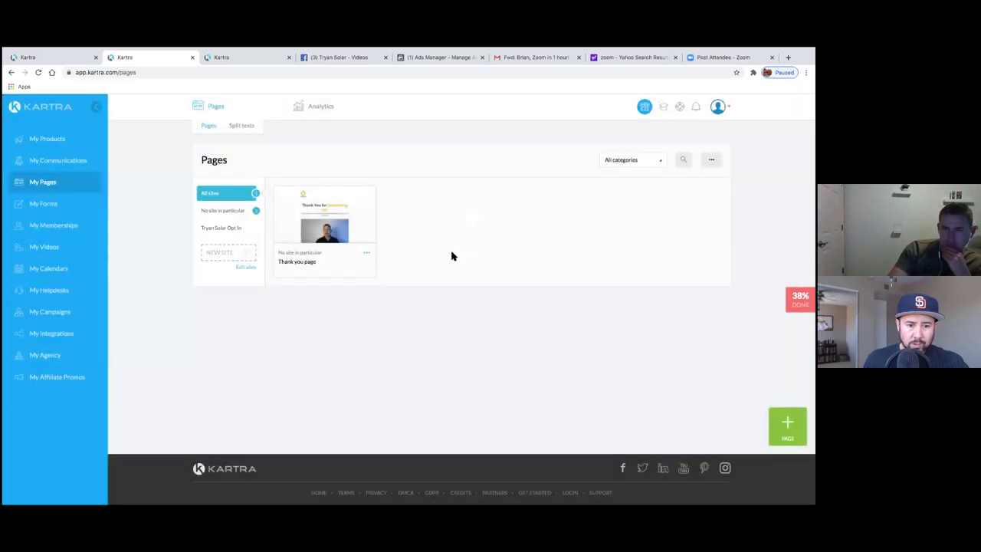
click(236, 230)
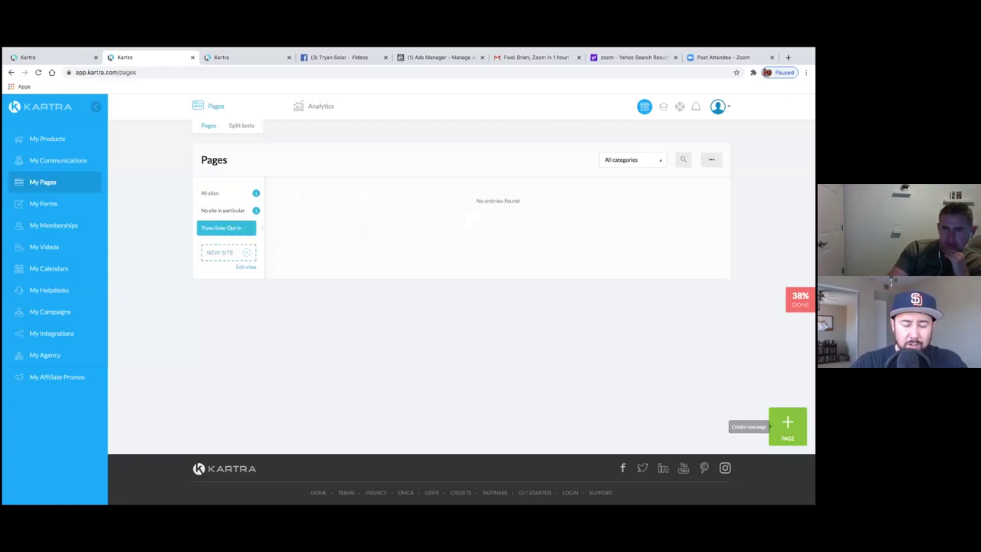
click(234, 212)
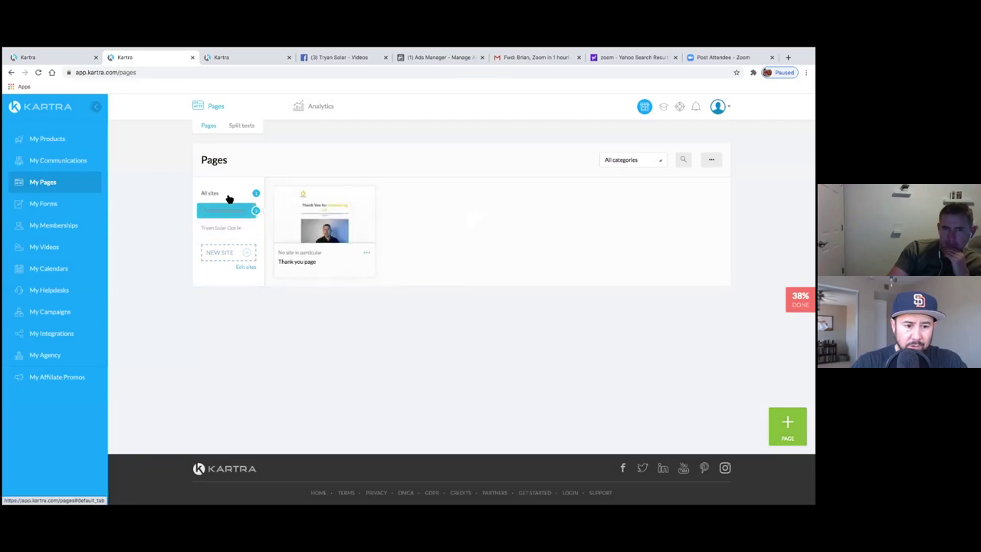
click(227, 196)
click(227, 230)
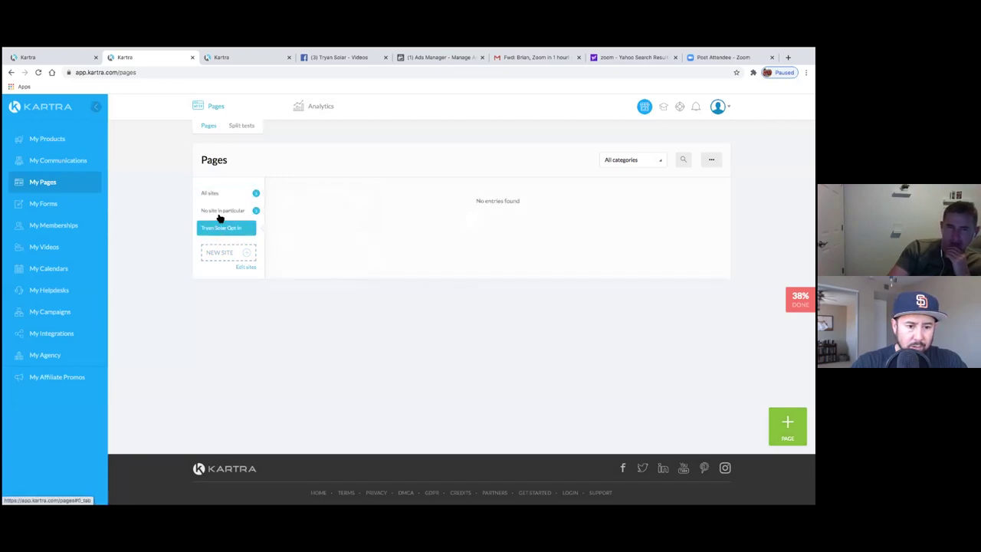
click(221, 195)
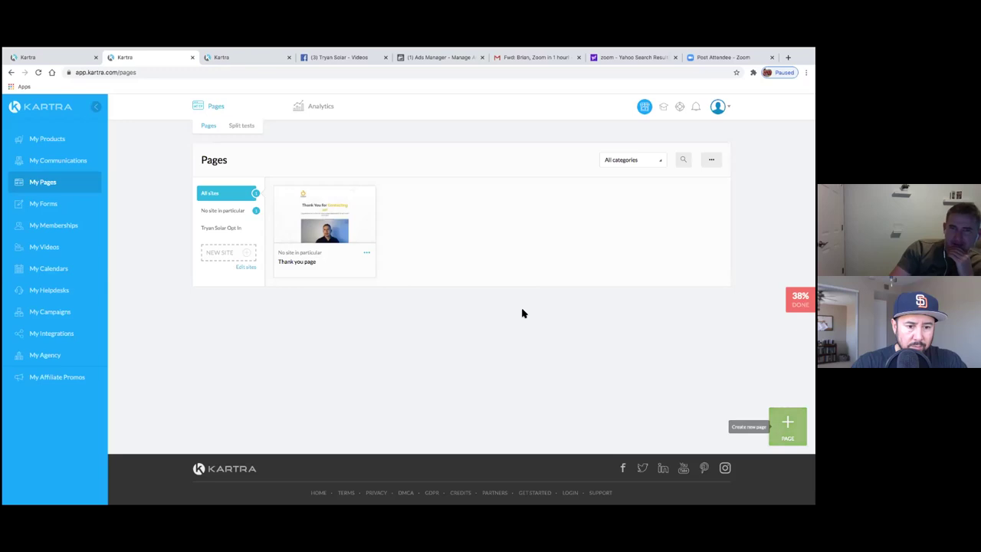
- Start a new page and choose the light squeeze-page template with the smiling woman
click(221, 227)
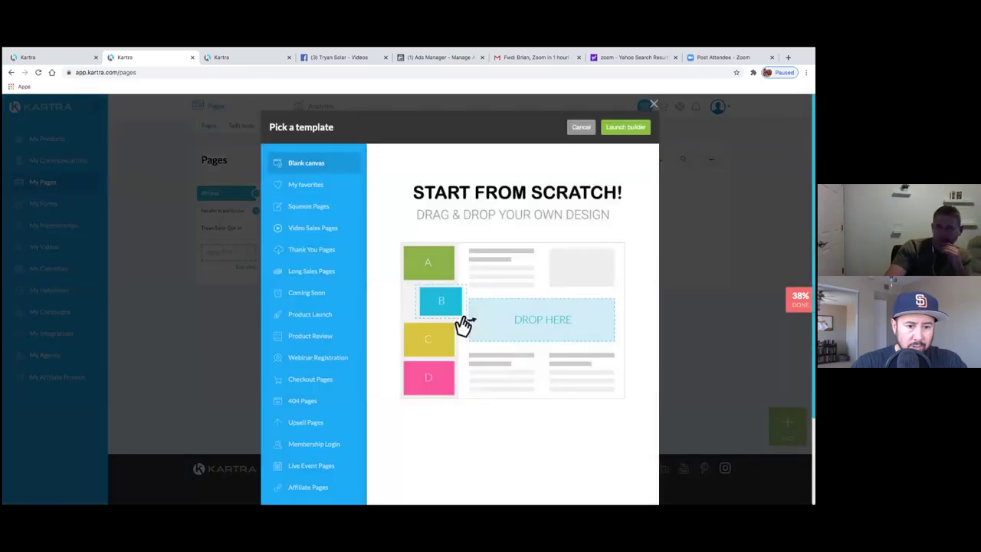
click(321, 205)
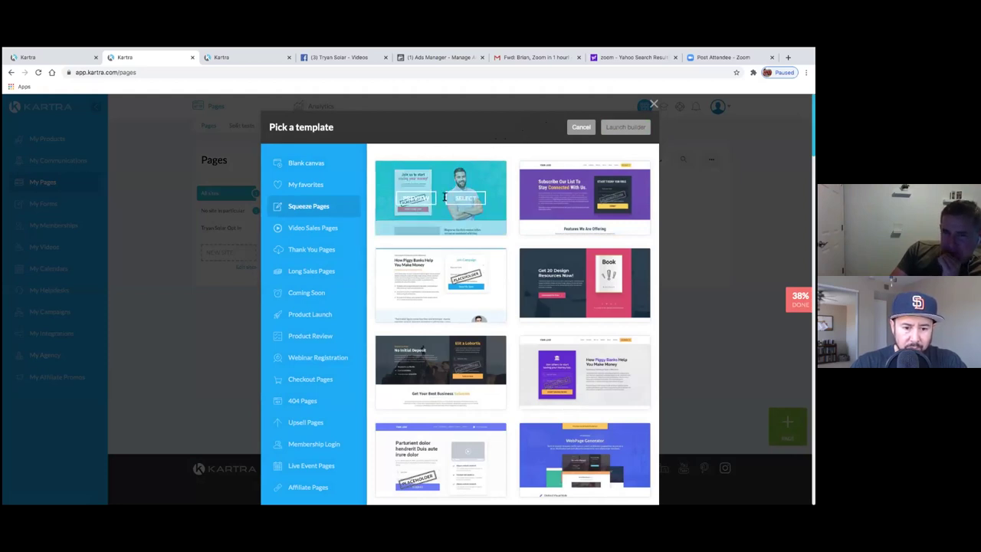
mouse_move(457, 175)
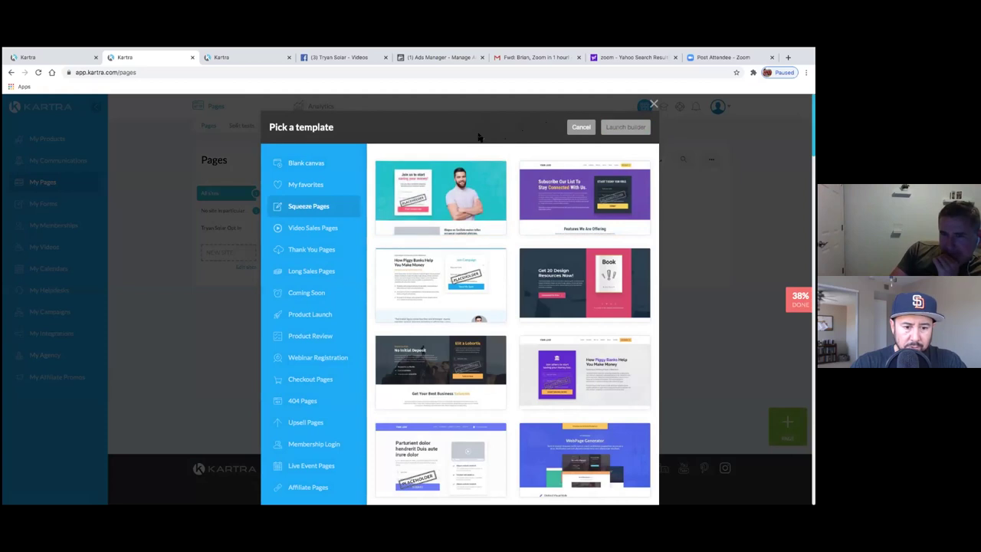
scroll(484, 143, down, 5)
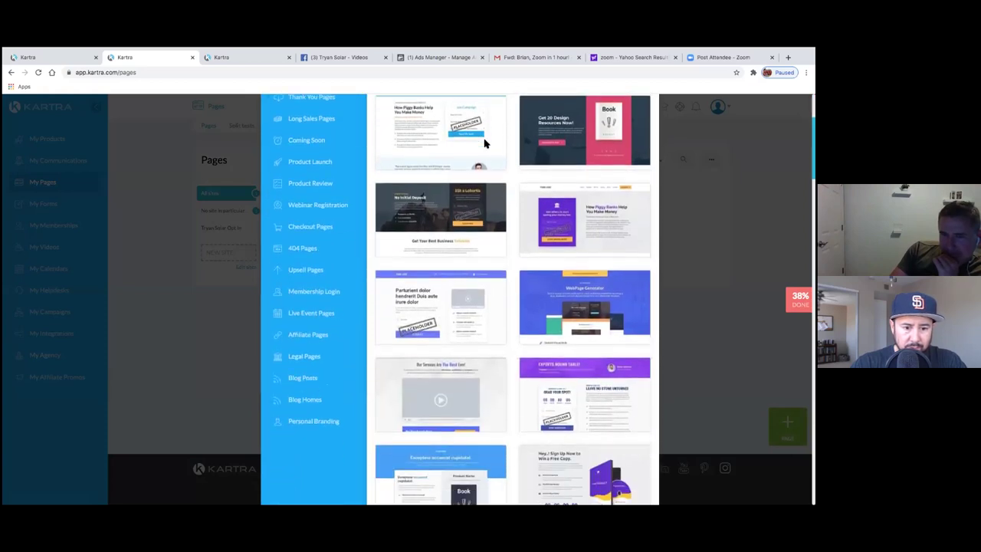
scroll(485, 144, down, 5)
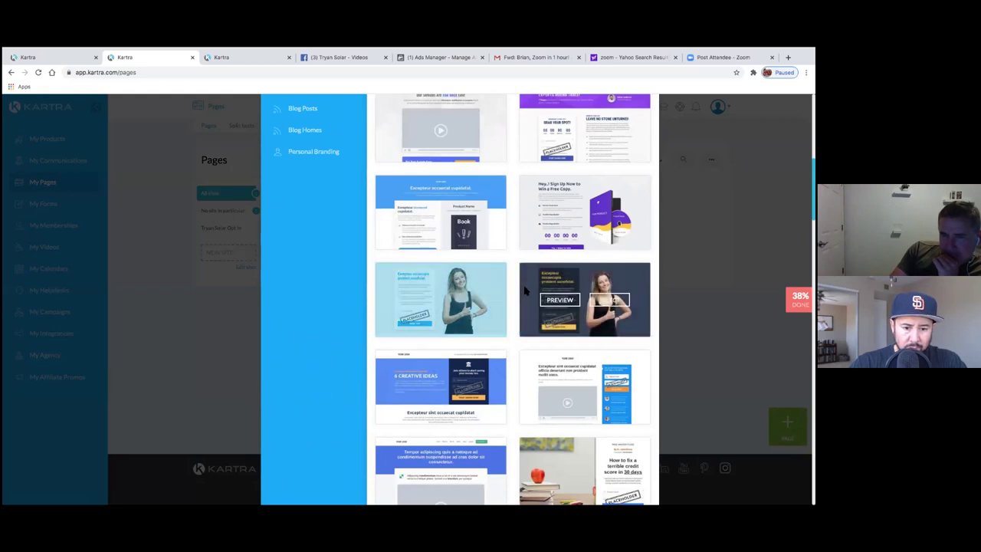
mouse_move(532, 285)
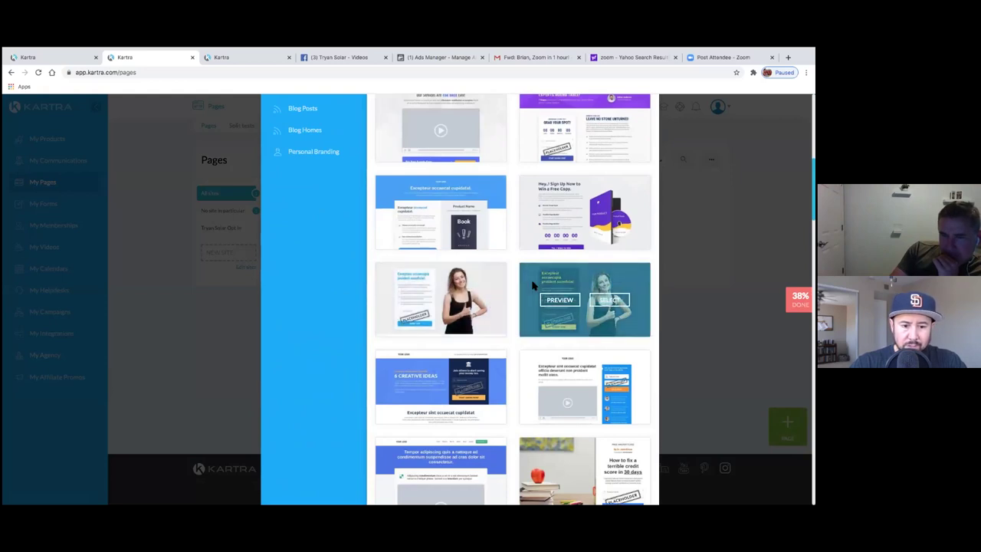
mouse_move(492, 299)
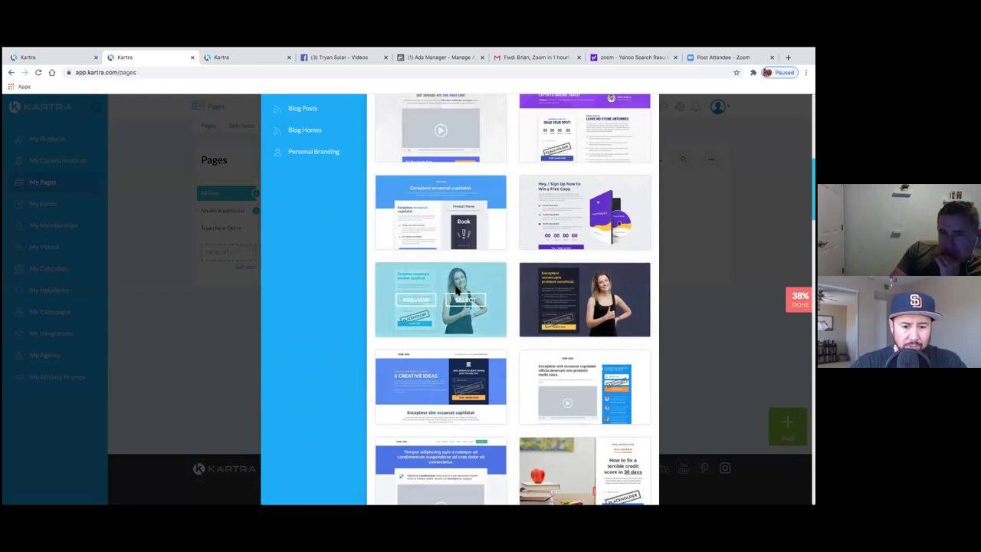
click(504, 295)
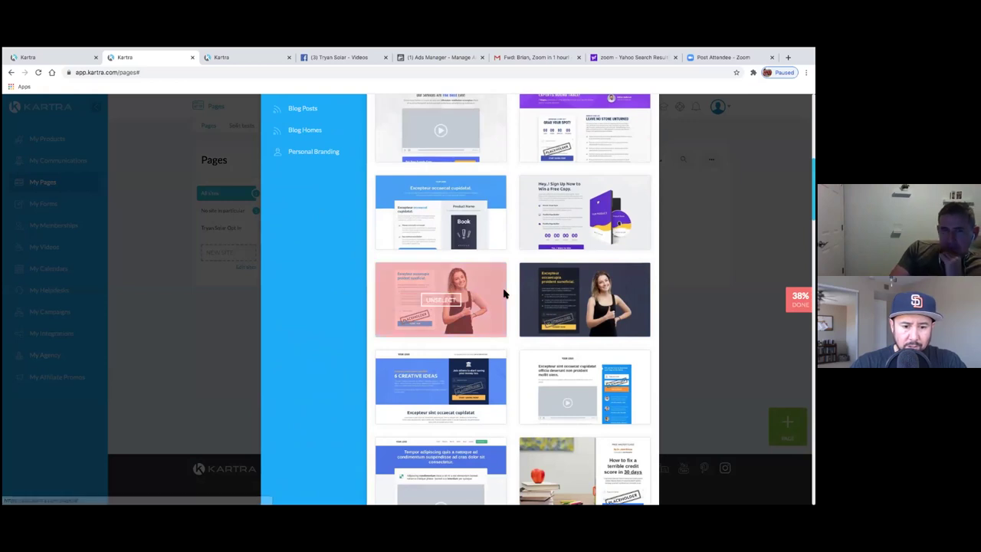
scroll(473, 287, up, 5)
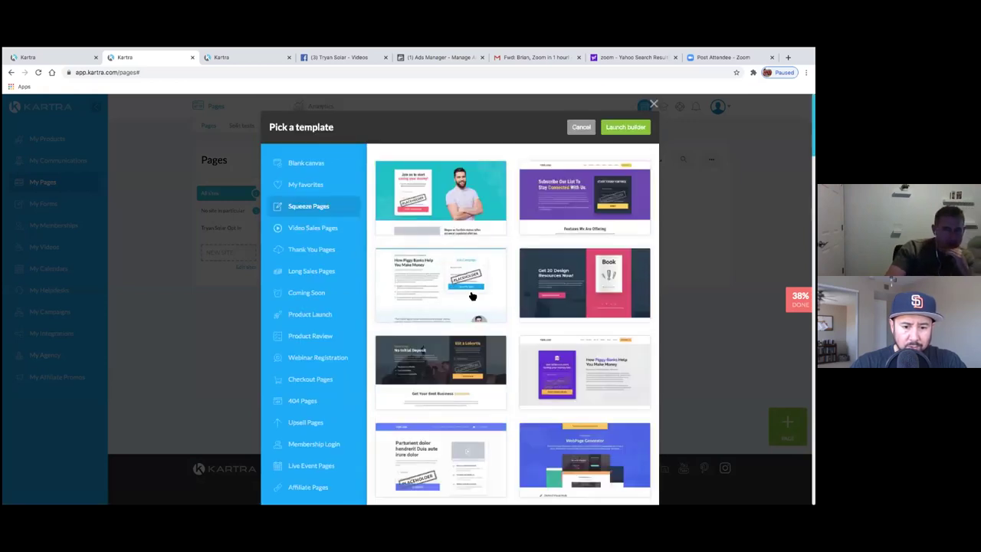
scroll(494, 328, down, 1)
scroll(494, 328, down, 4)
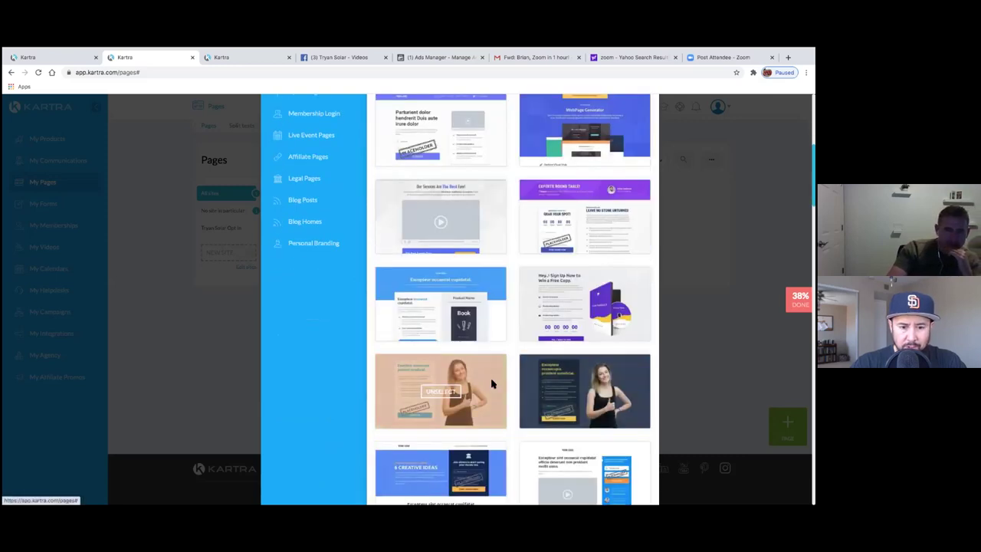
scroll(519, 314, up, 5)
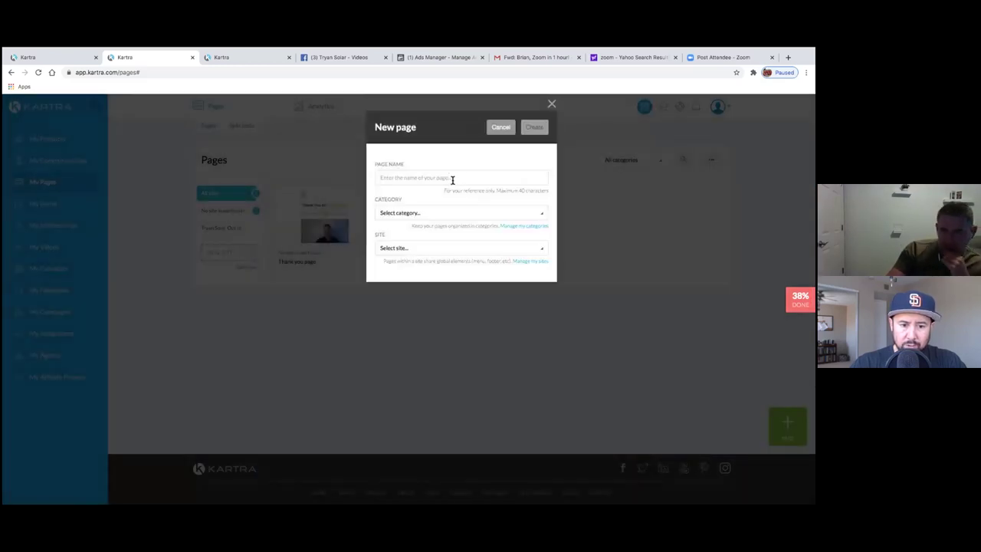
- Name the page 'Solar opt in page' under Solar Opt in leads, with no particular site
click(452, 180)
text(Solar o)
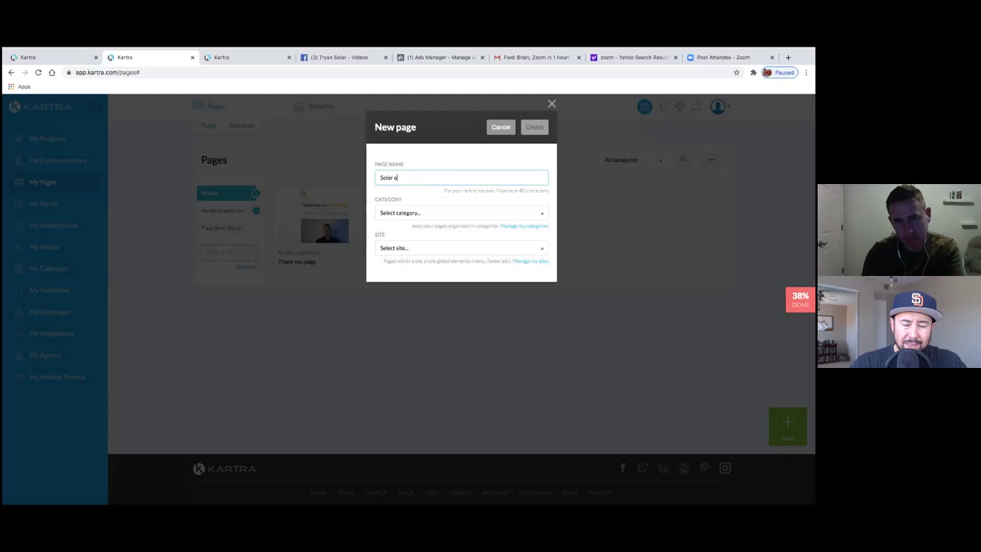
text(pt in page)
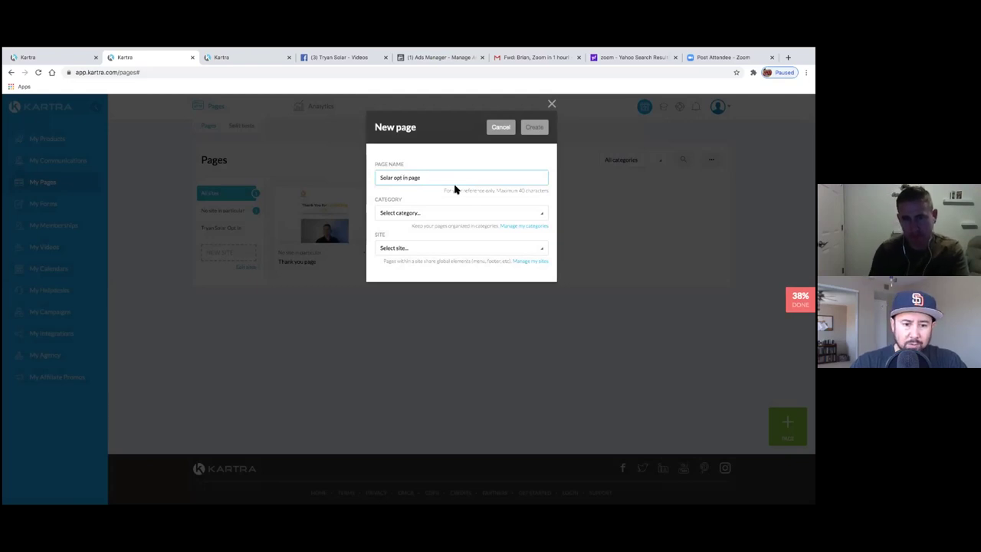
click(460, 214)
click(410, 261)
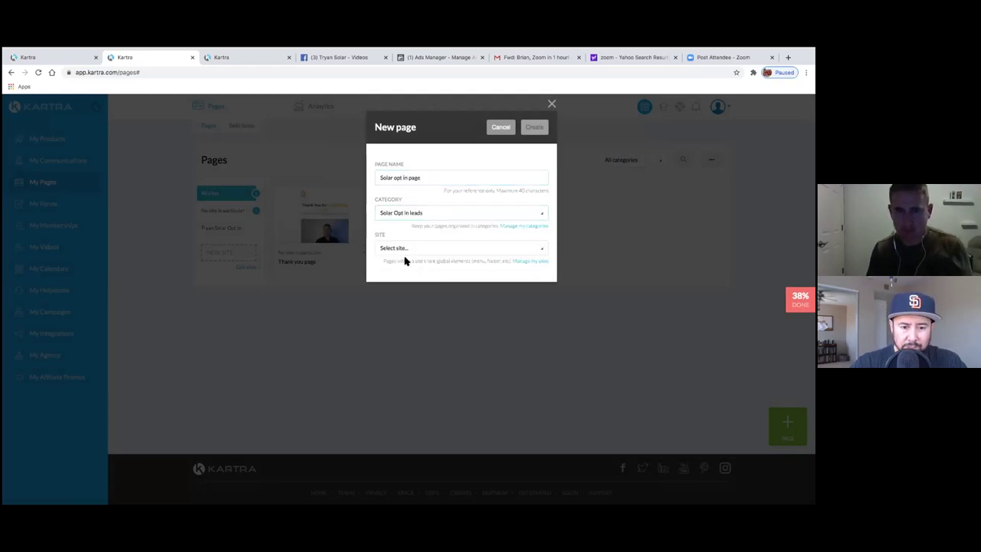
click(515, 252)
click(460, 279)
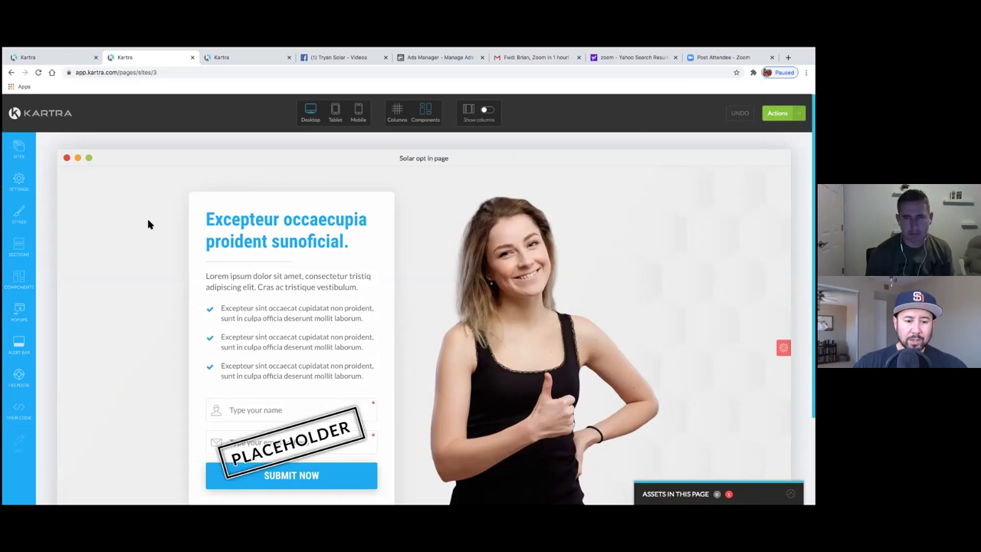
scroll(175, 291, down, 3)
scroll(175, 291, up, 3)
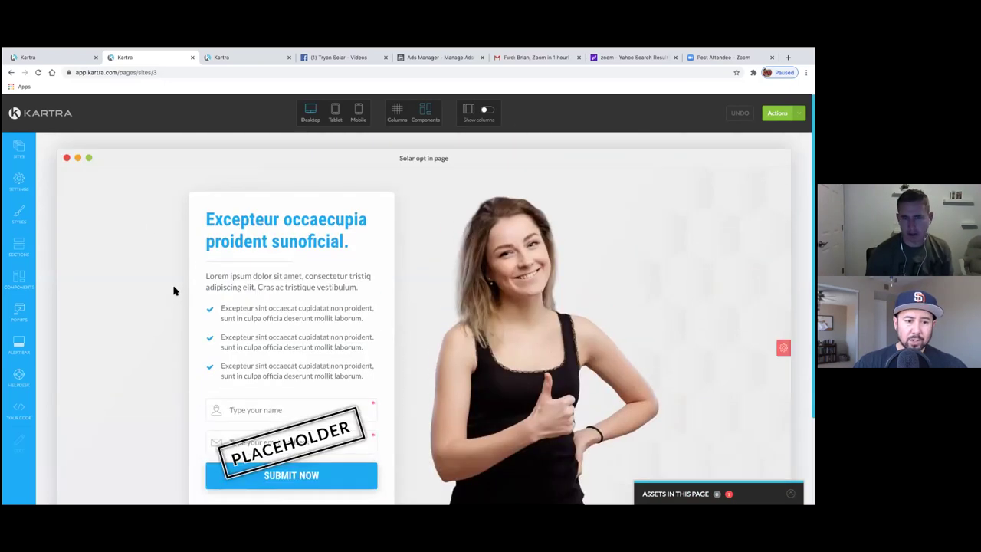
scroll(174, 290, down, 3)
scroll(173, 291, up, 3)
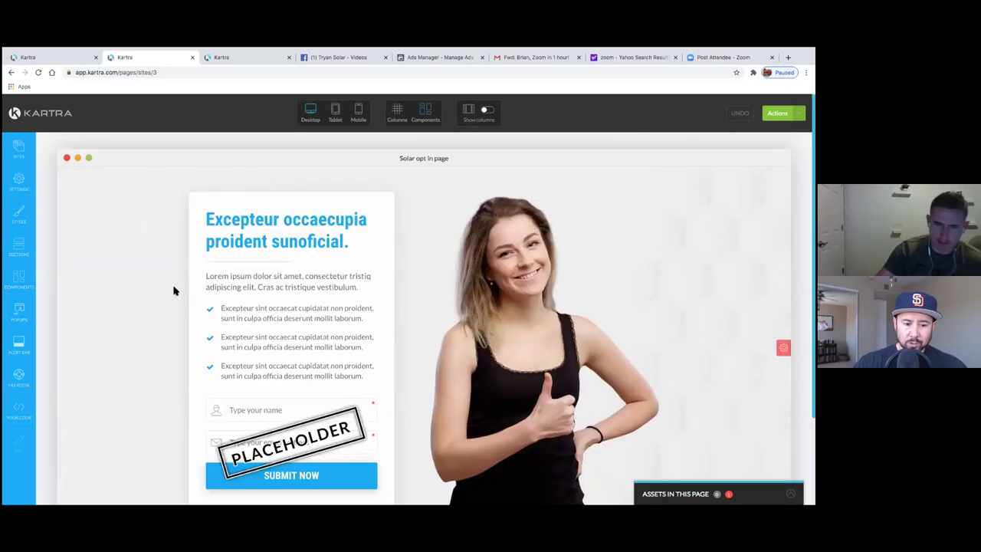
scroll(170, 282, down, 3)
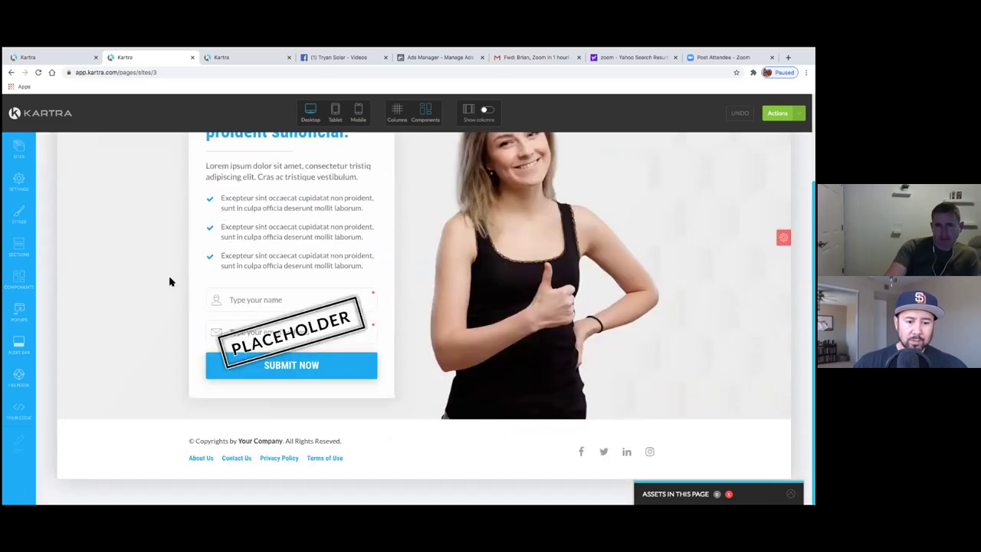
scroll(171, 282, up, 3)
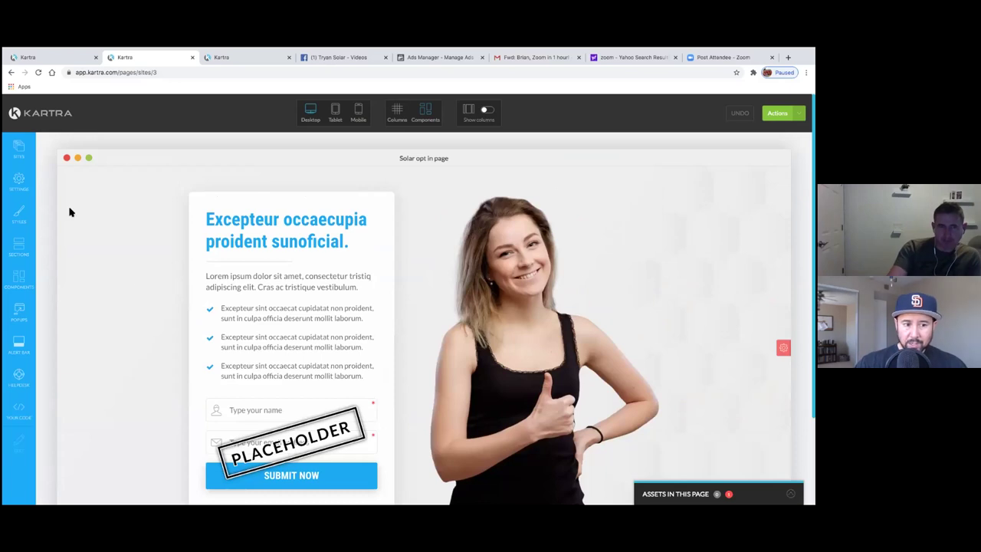
- Change the SEO page title to 'Tryan Solar', apply it and close Page Settings
click(21, 181)
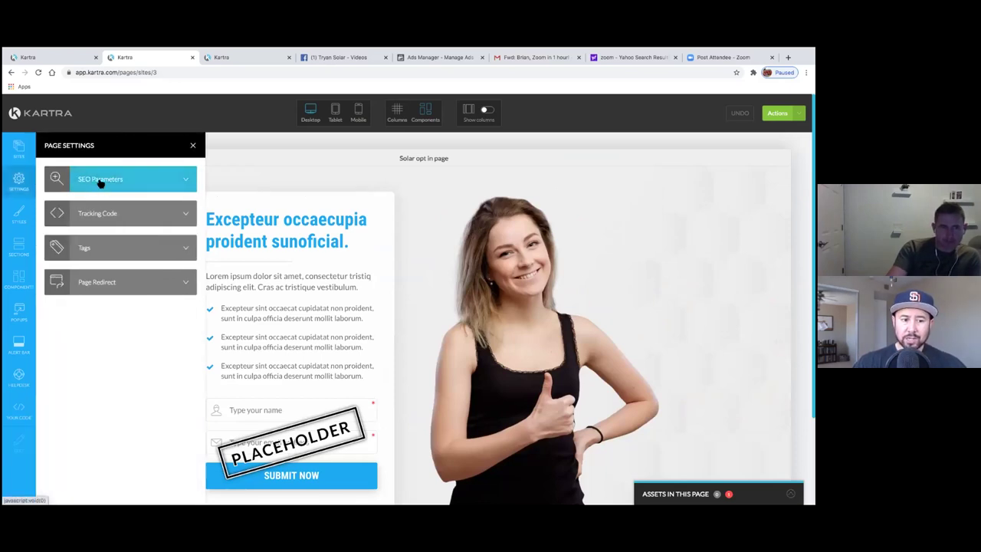
click(110, 182)
drag(91, 183, 22, 179)
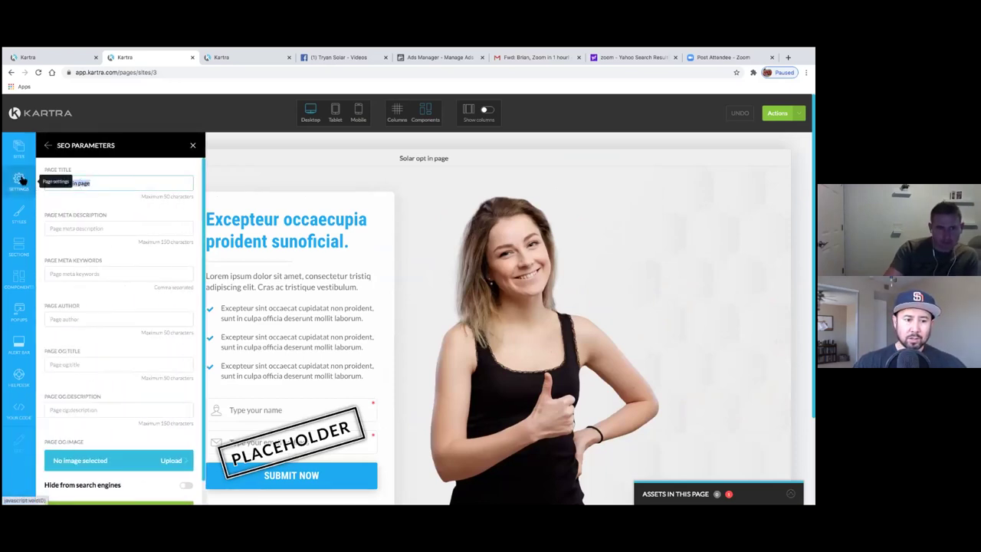
key(BackSpace)
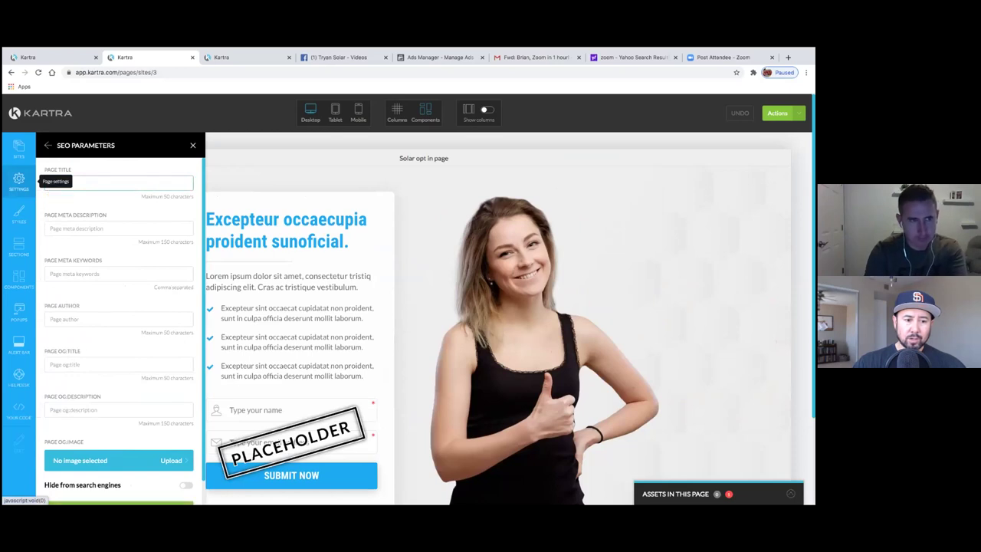
text(T)
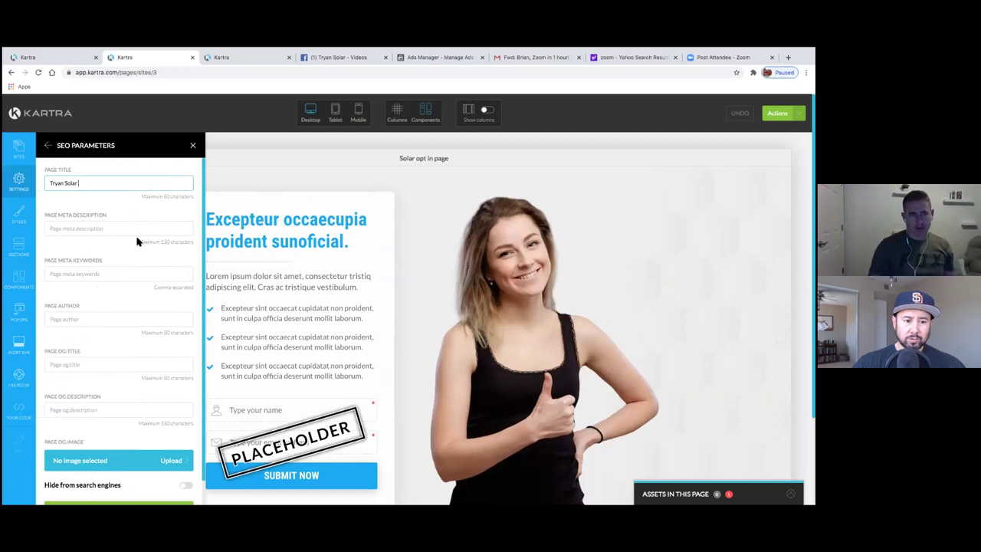
text(ryan Solar)
scroll(162, 443, down, 1)
click(119, 485)
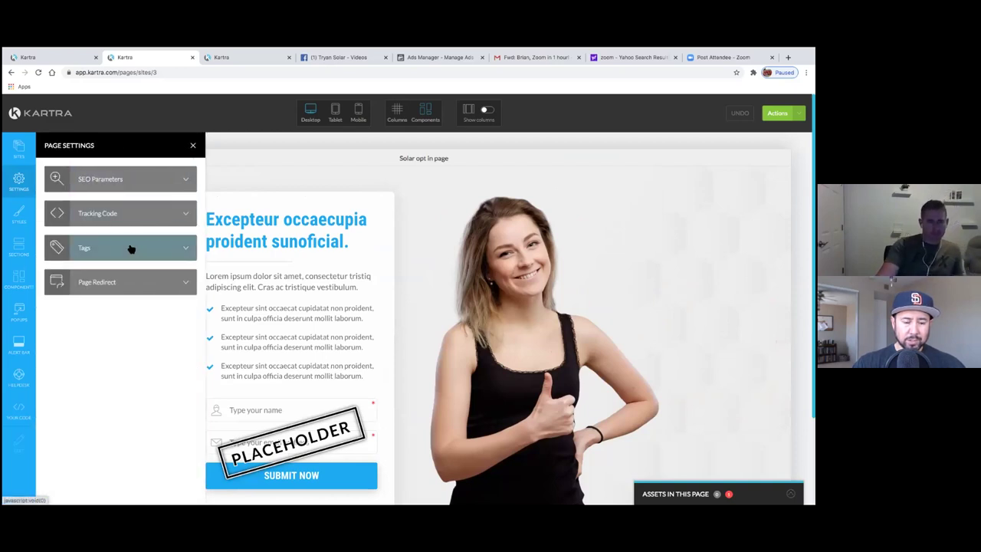
click(192, 145)
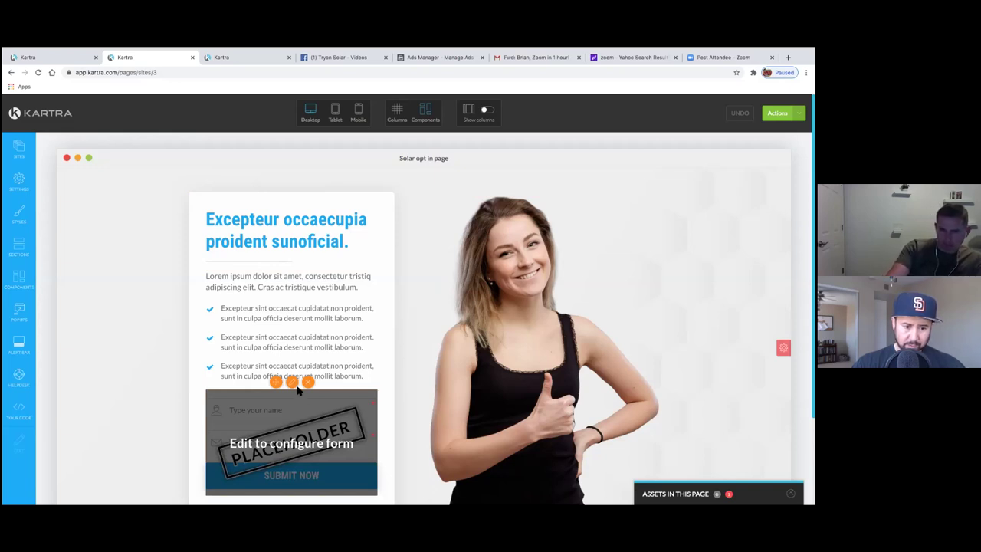
- Switch the page's signup form to the Solar Lead Gen opt-in form and apply it
click(286, 432)
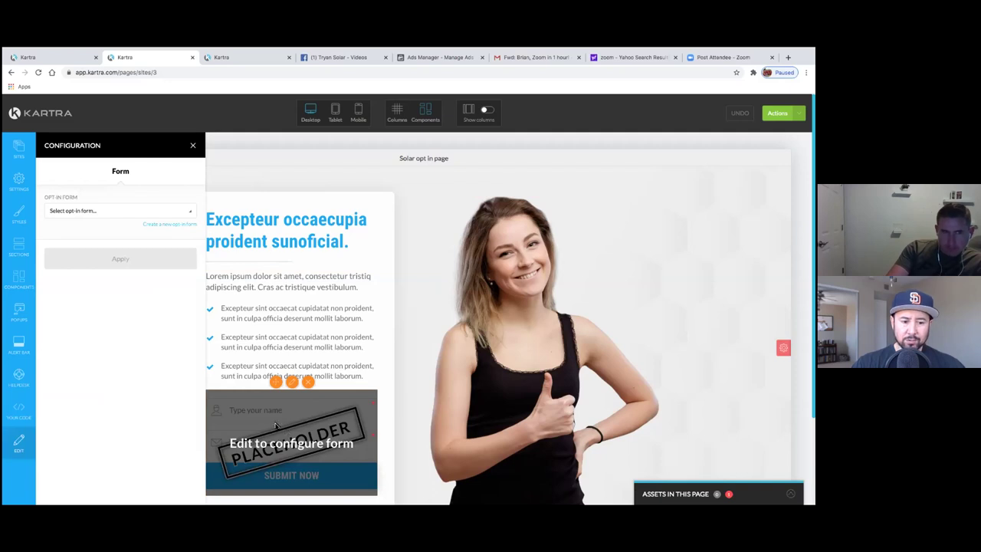
click(146, 217)
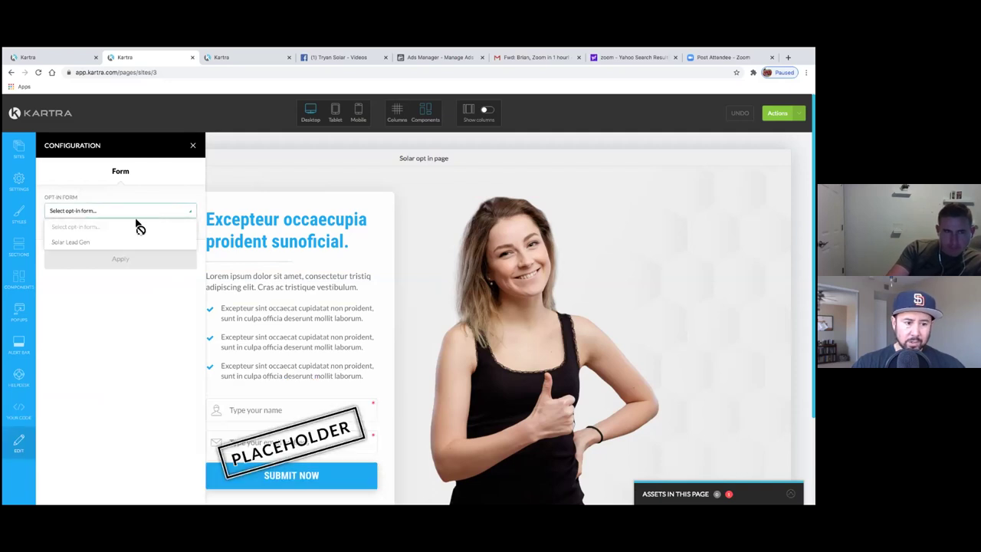
click(85, 249)
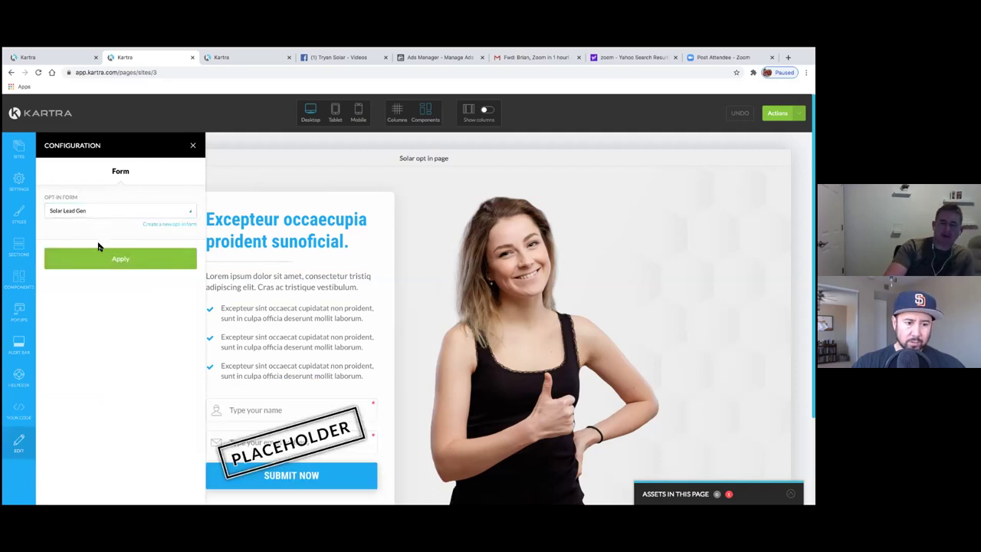
click(90, 259)
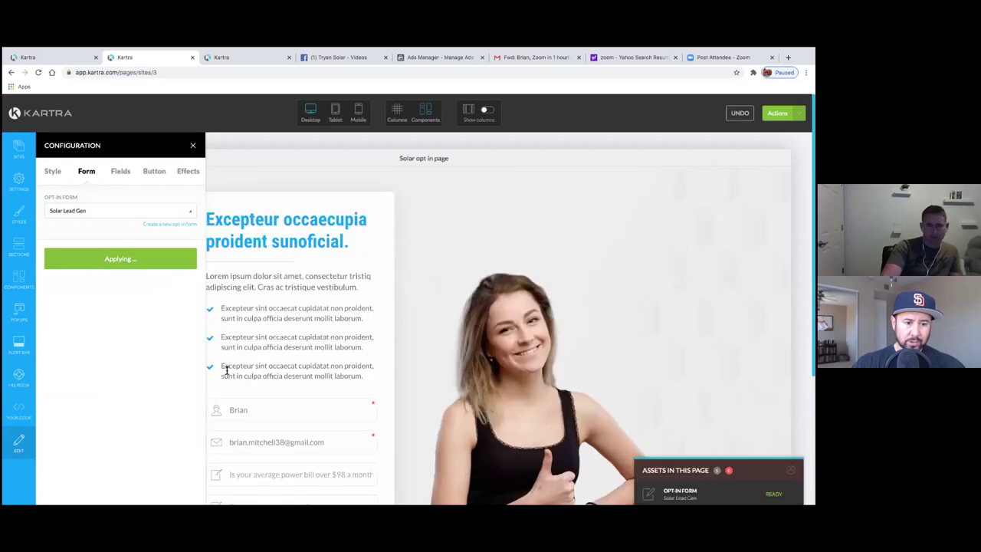
scroll(313, 379, down, 2)
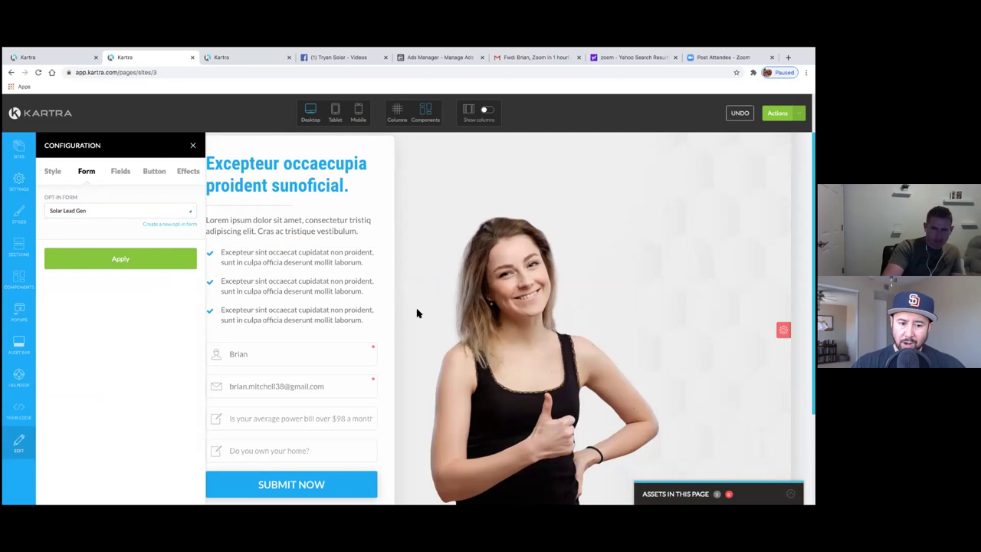
scroll(416, 313, down, 1)
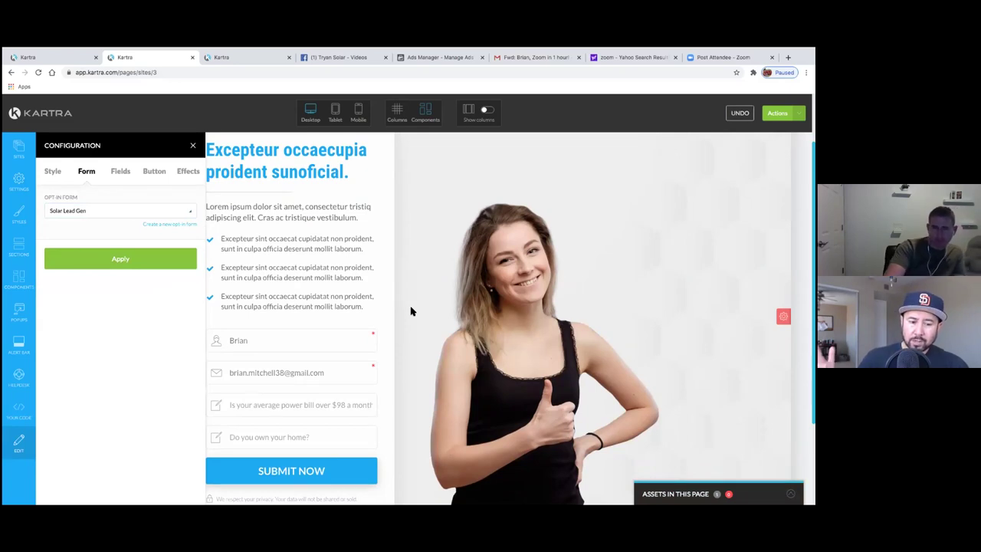
scroll(411, 310, down, 2)
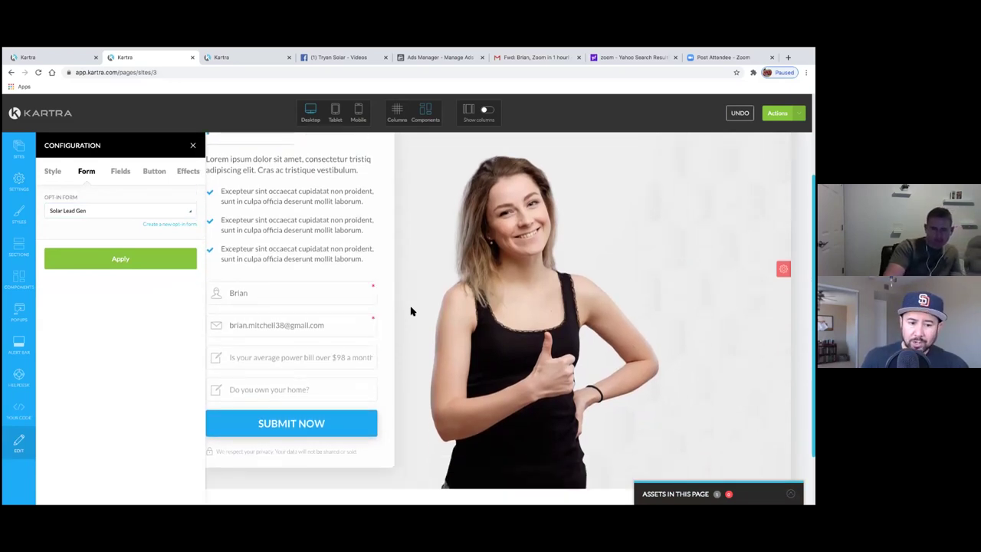
scroll(411, 311, down, 2)
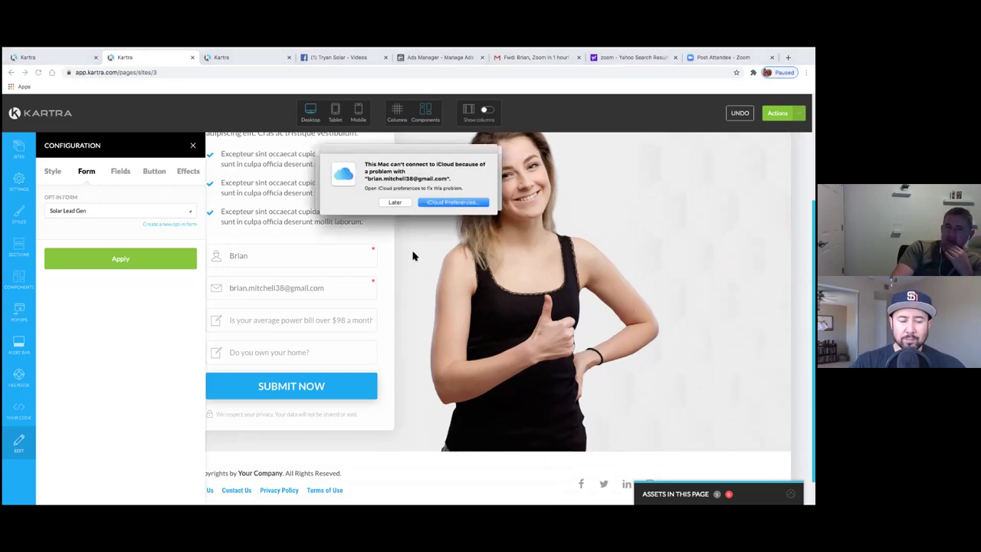
- Dismiss the iCloud alert with Later and review the new power-bill and homeowner questions
click(400, 199)
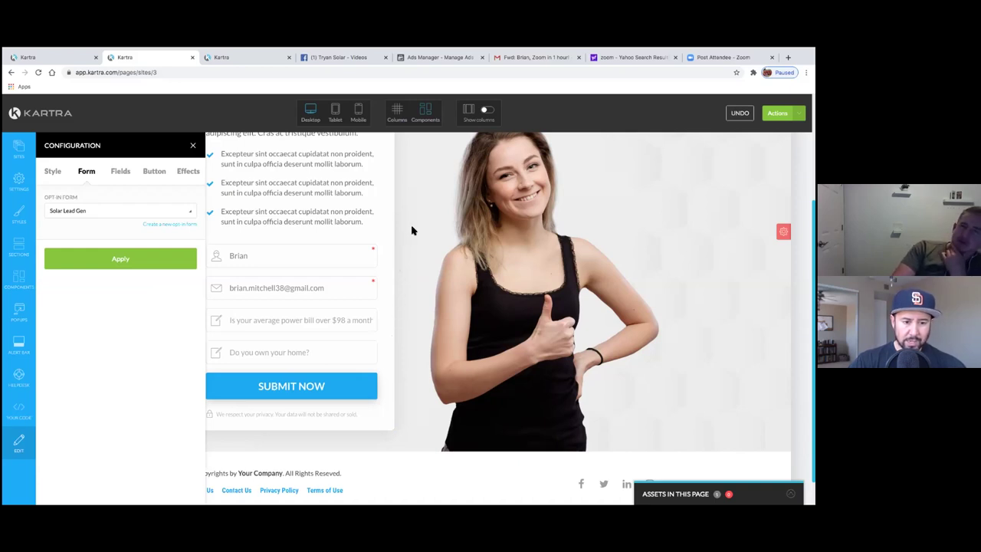
scroll(411, 230, up, 2)
scroll(412, 230, down, 3)
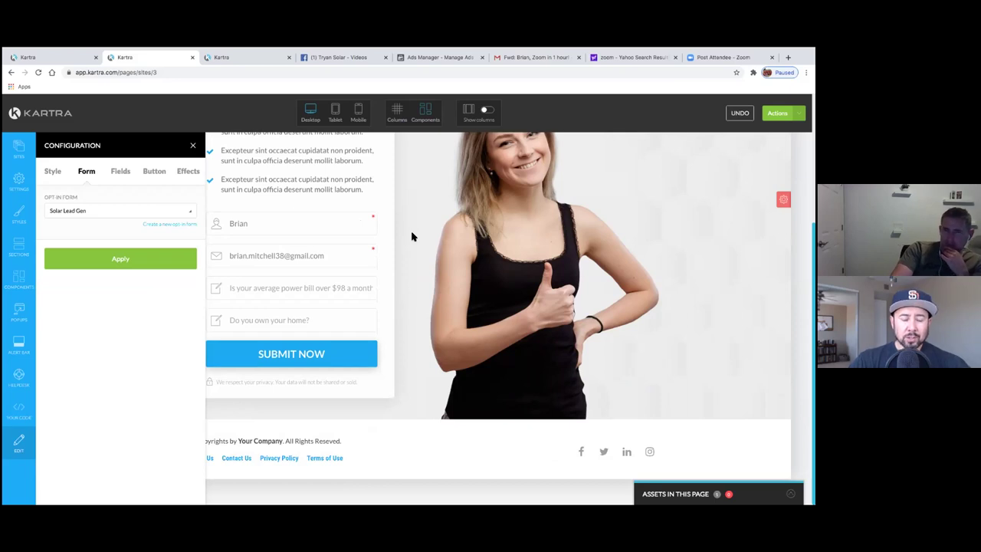
scroll(410, 241, up, 2)
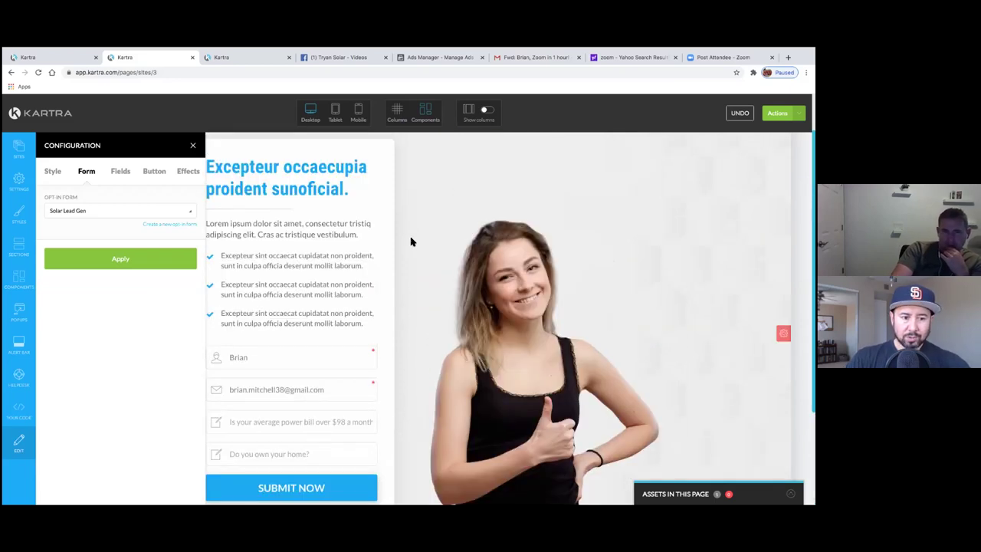
scroll(385, 241, down, 2)
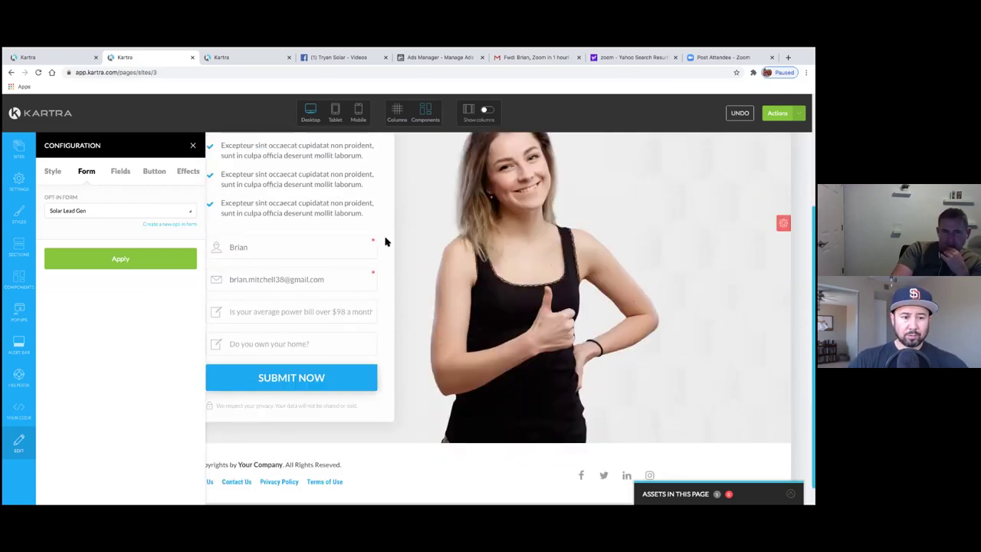
- Look over the SUBMIT NOW button's label settings, then close the Configuration panel
click(157, 173)
click(133, 208)
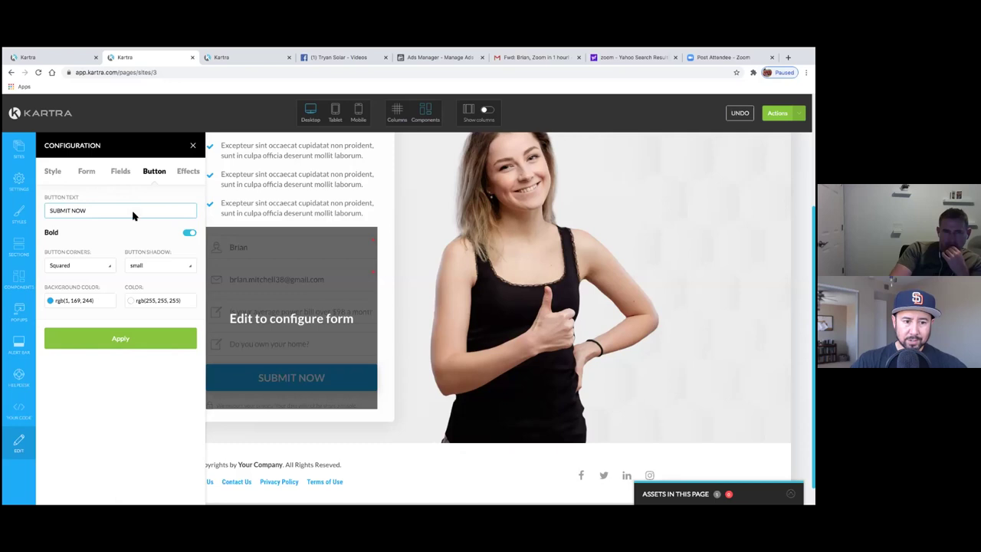
click(454, 358)
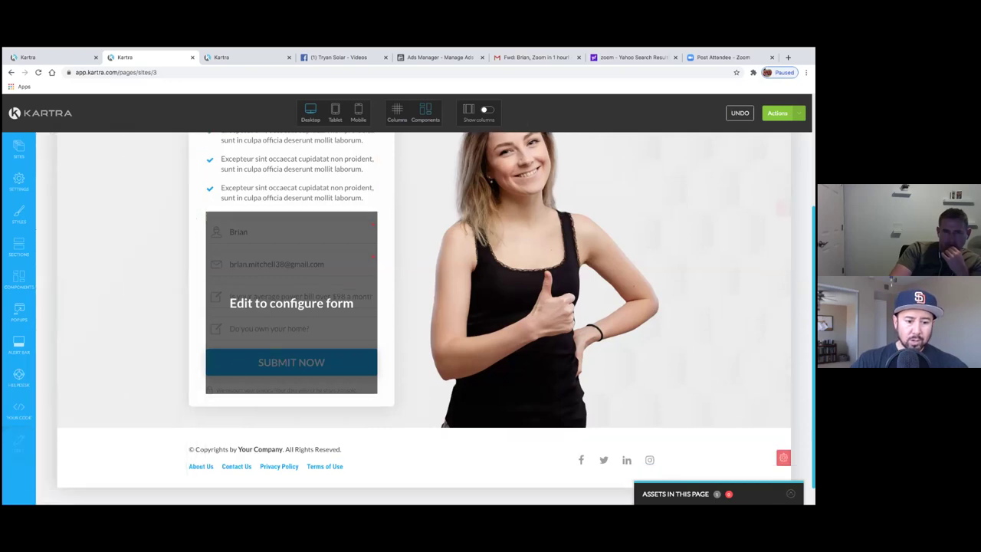
scroll(475, 406, down, 1)
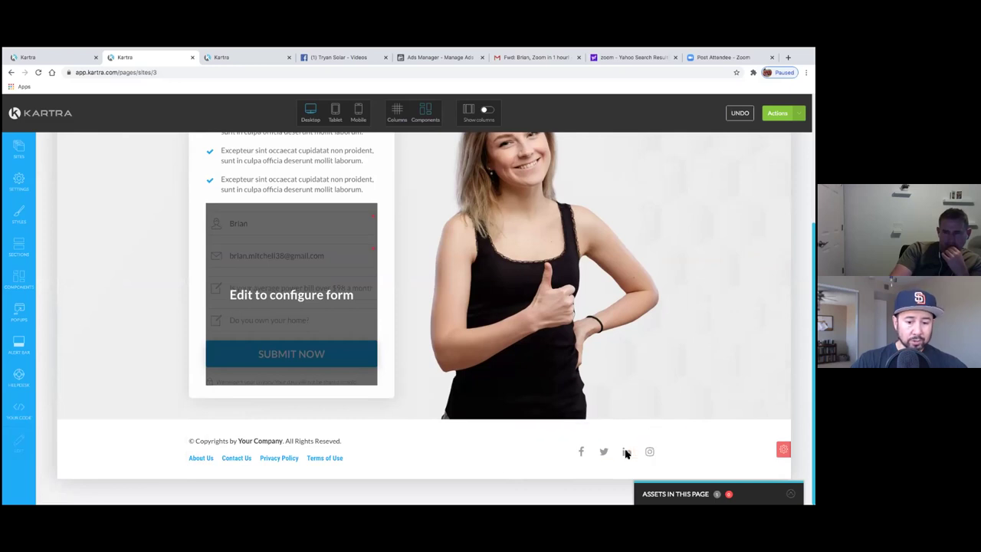
- Delete the Facebook, LinkedIn and Instagram icons from the footer
mouse_move(587, 446)
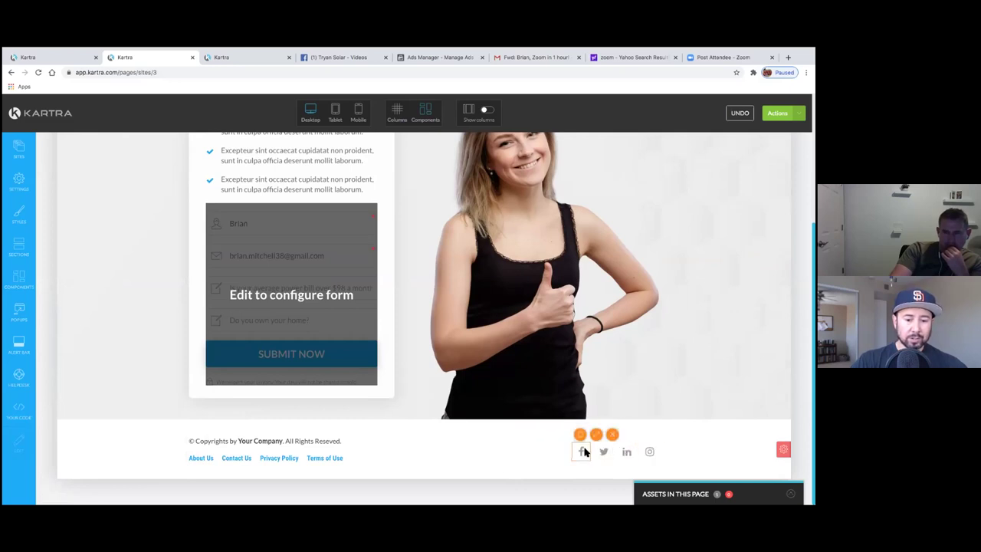
click(613, 435)
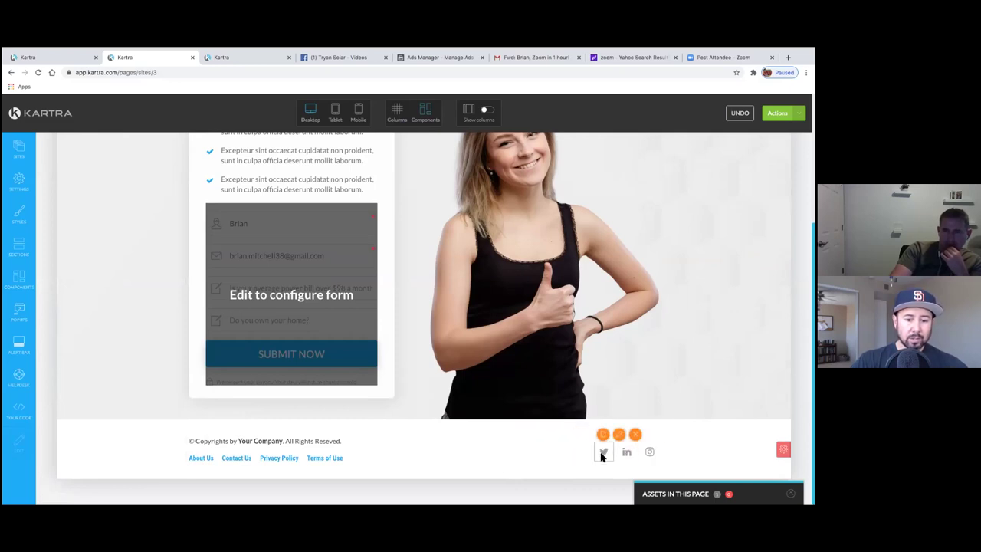
mouse_move(627, 452)
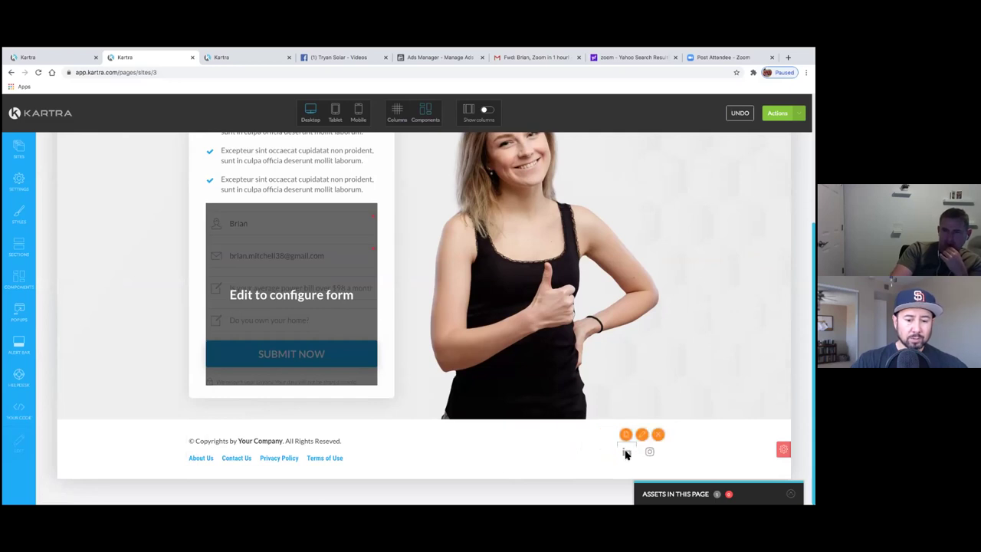
click(658, 435)
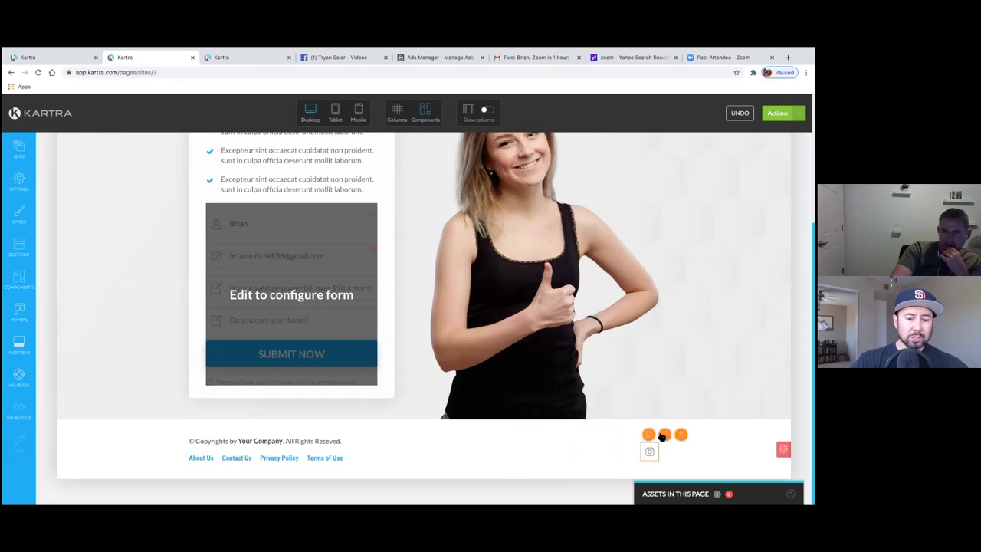
click(680, 435)
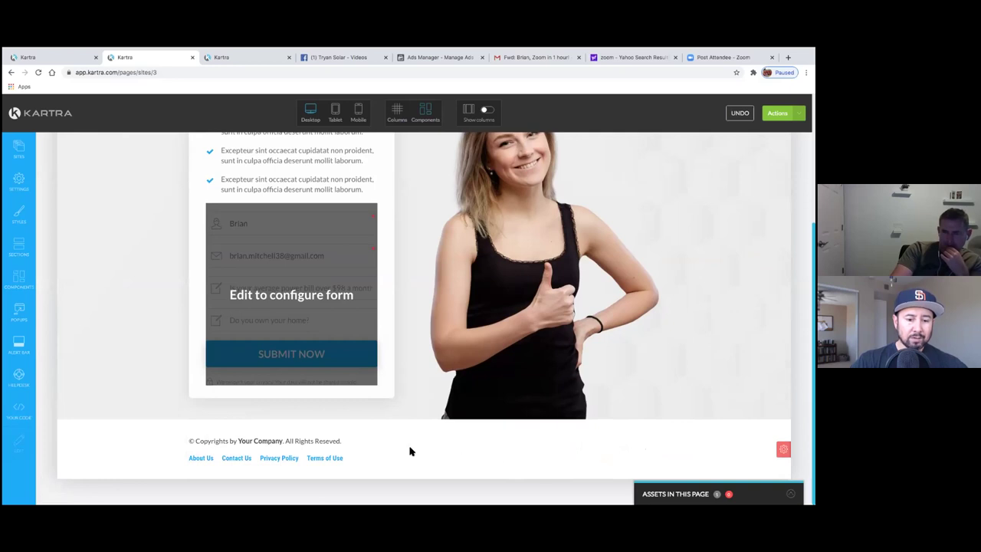
- Delete the About Us and Contact Us footer links, keeping Privacy Policy and Terms of Use
mouse_move(394, 453)
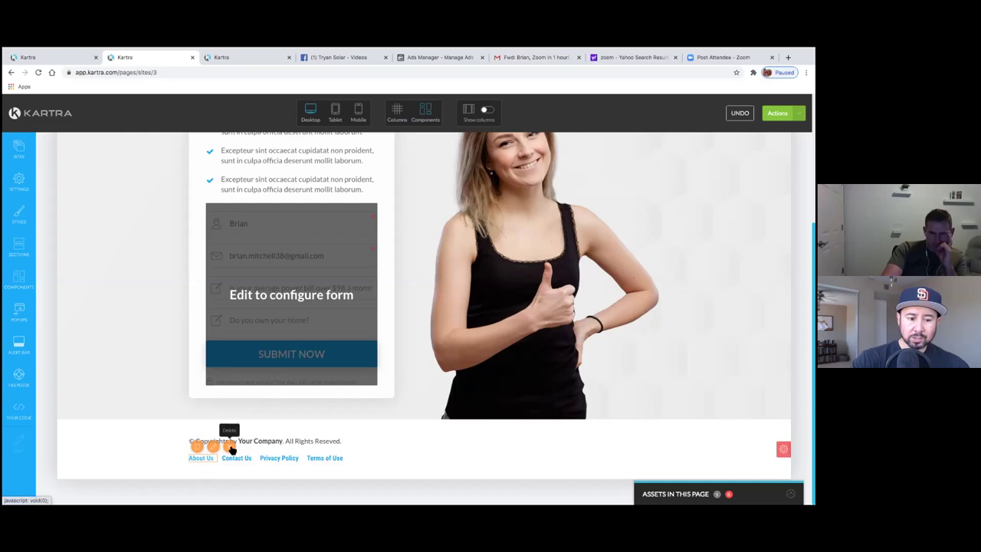
click(221, 460)
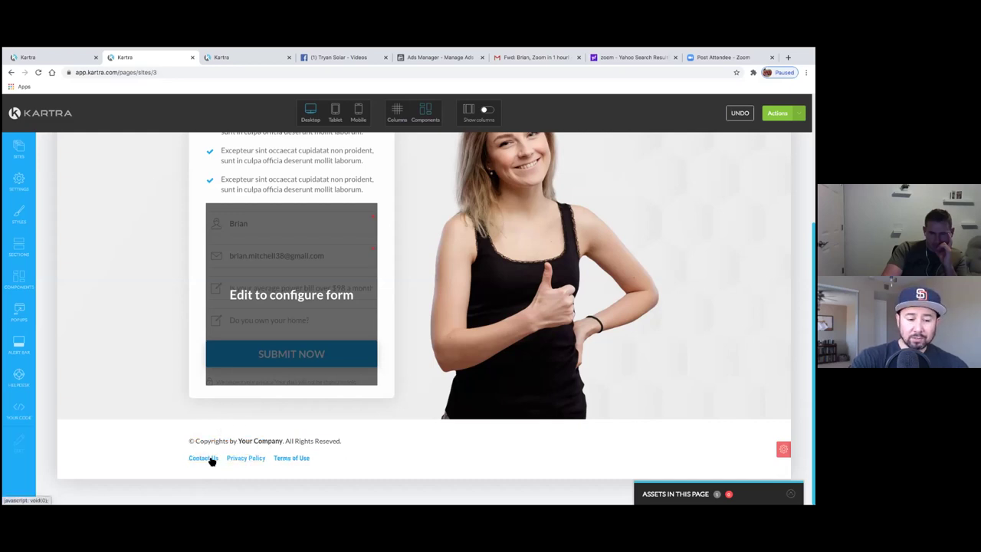
click(229, 447)
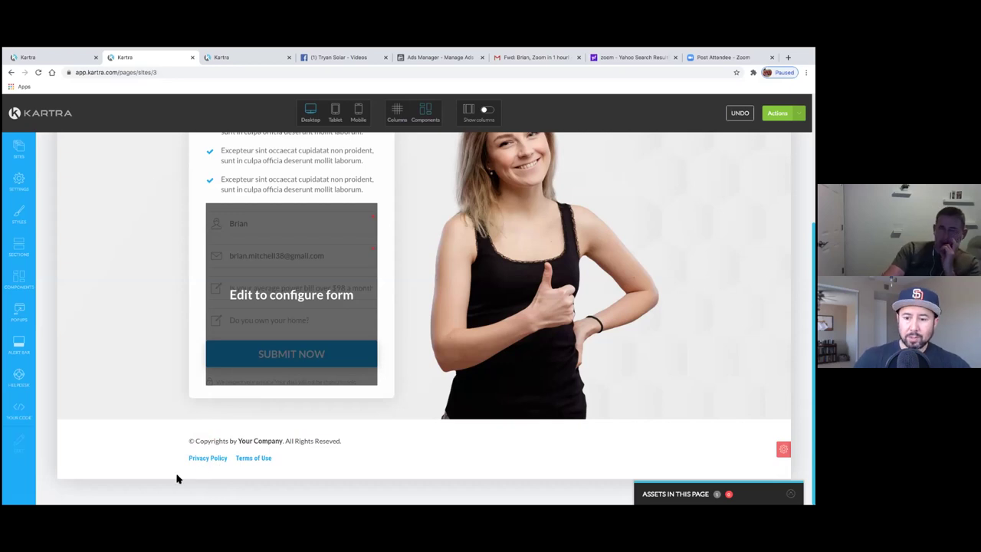
mouse_move(254, 453)
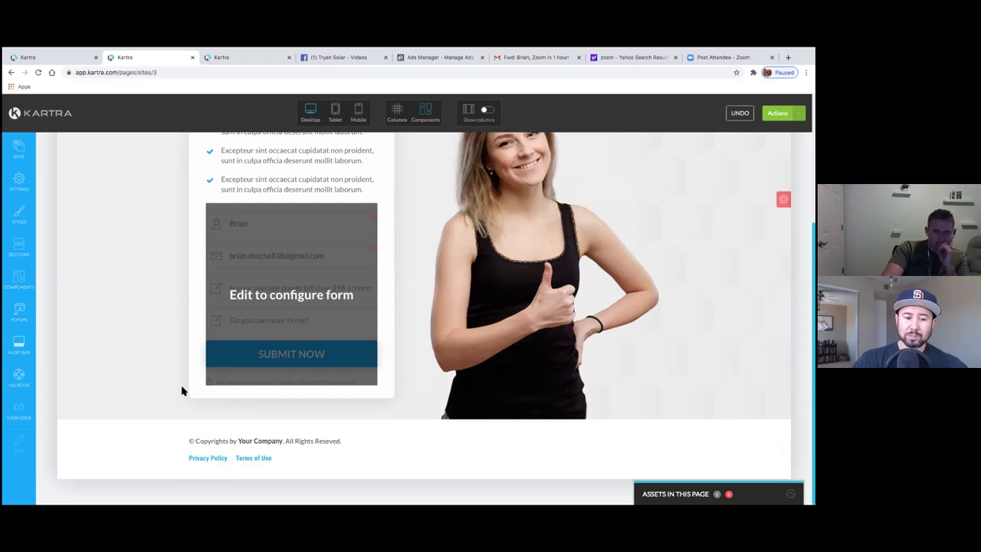
mouse_move(212, 462)
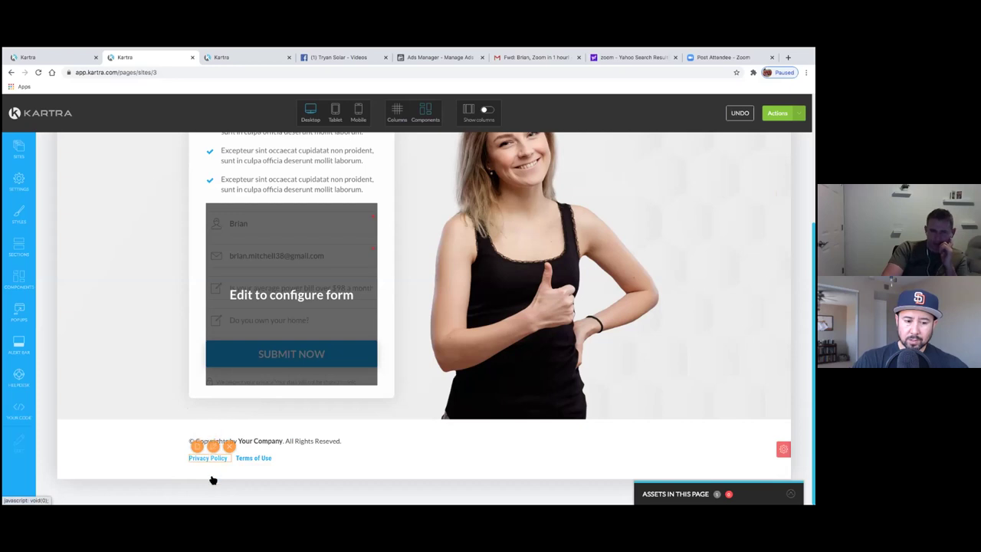
- Open the Privacy Policy link's Link settings, currently set to None
click(198, 447)
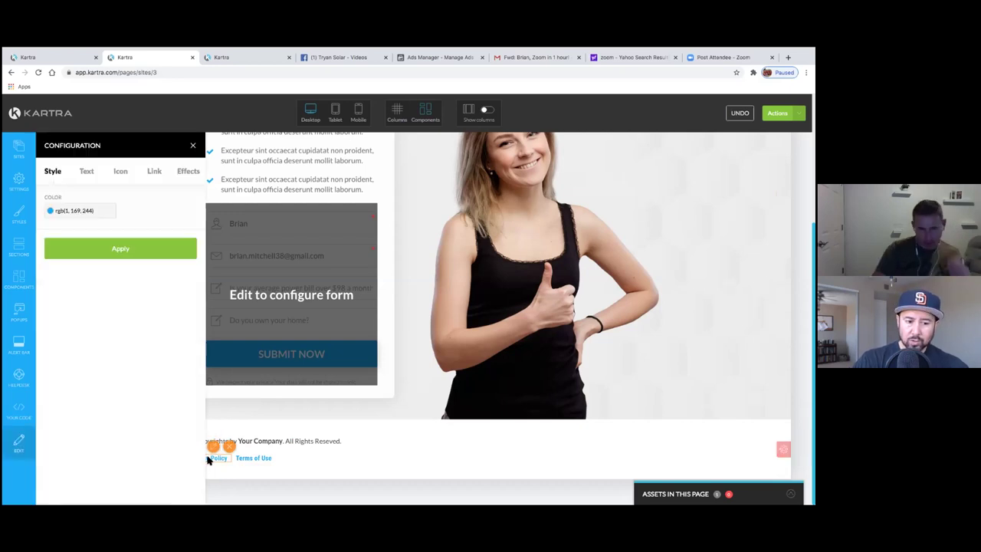
click(154, 171)
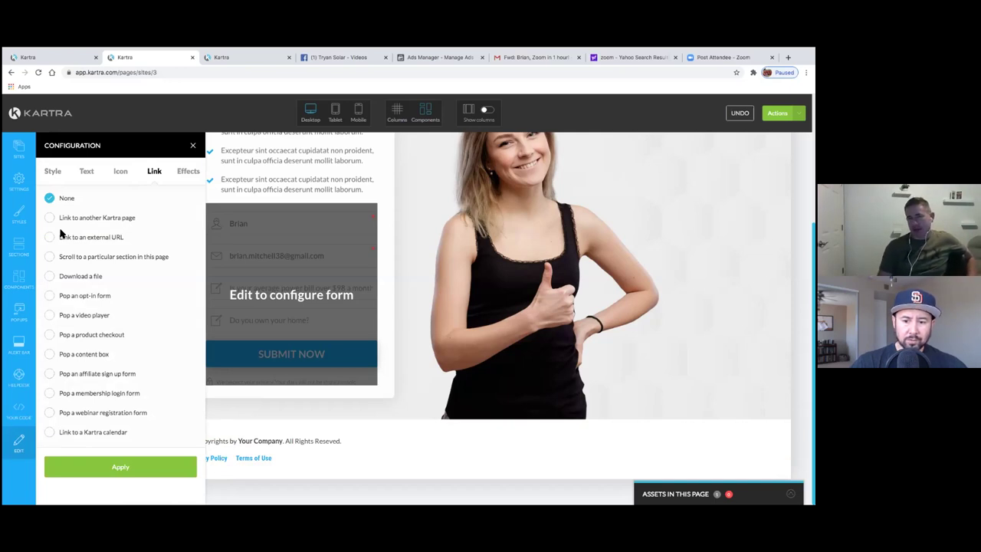
- Go to the Facebook business page's Notes section
click(341, 59)
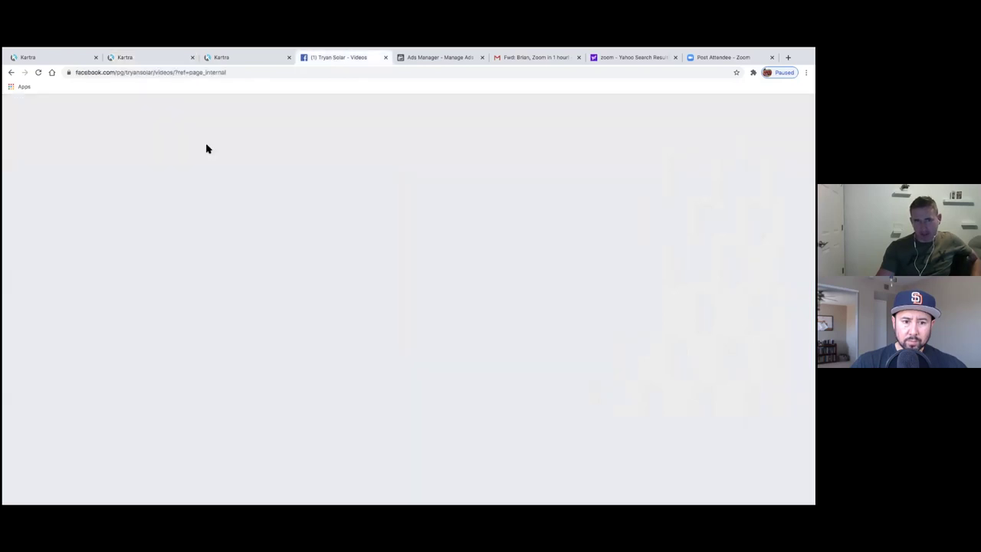
click(157, 413)
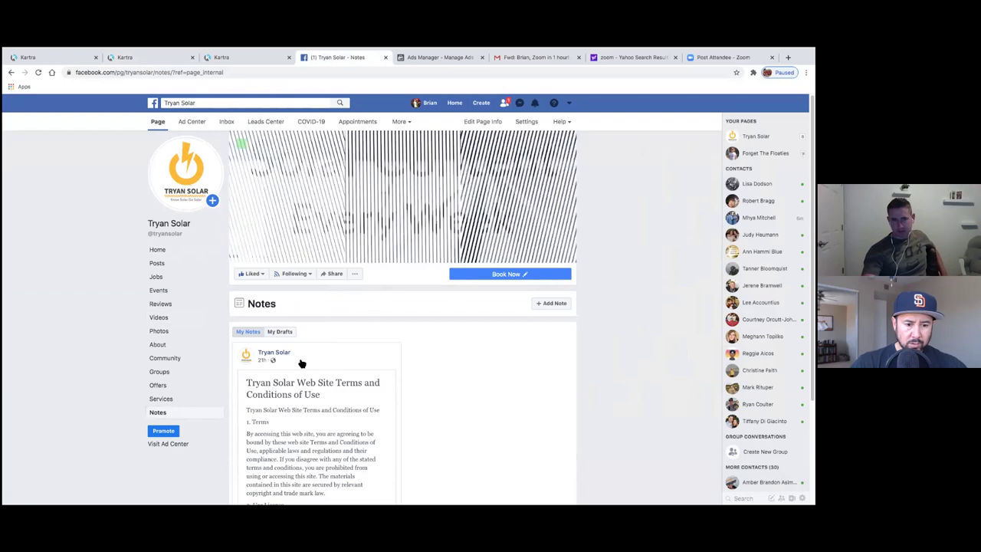
scroll(302, 361, down, 2)
key(ctrl+Left)
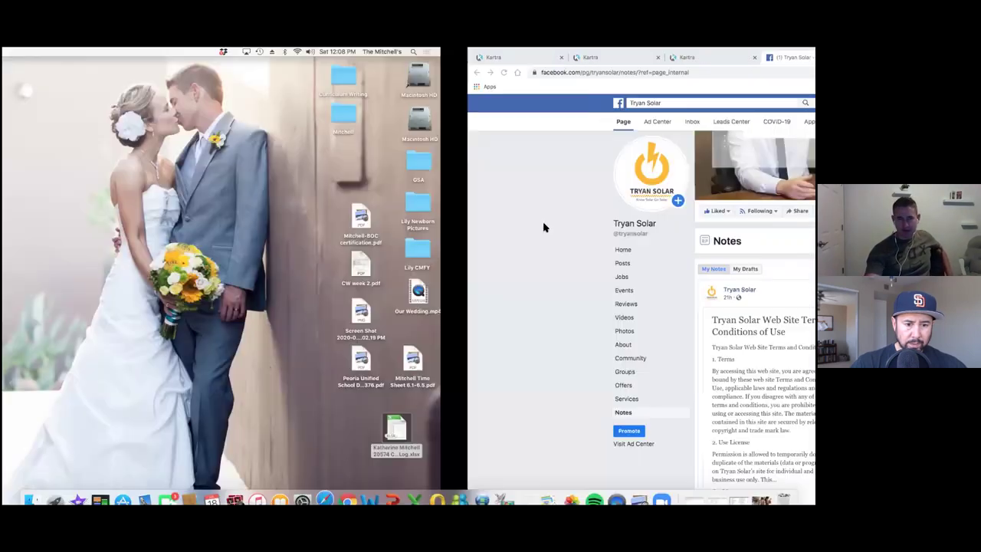
click(347, 491)
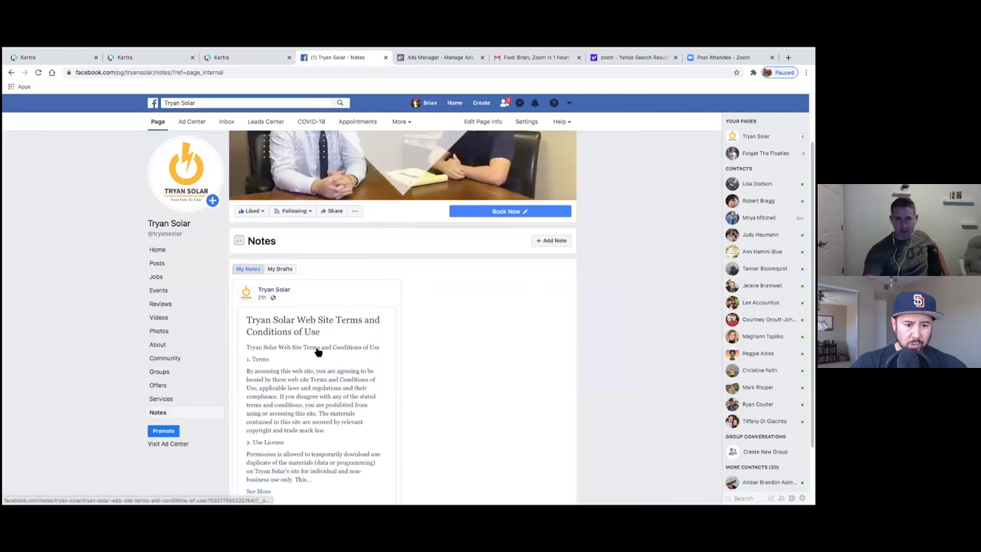
scroll(322, 353, down, 2)
key(ctrl+Left)
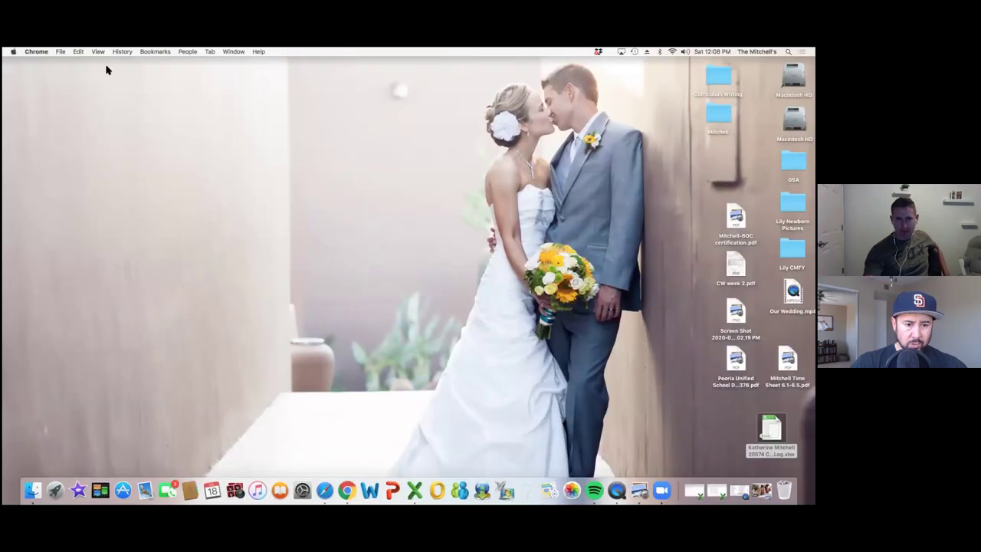
click(346, 487)
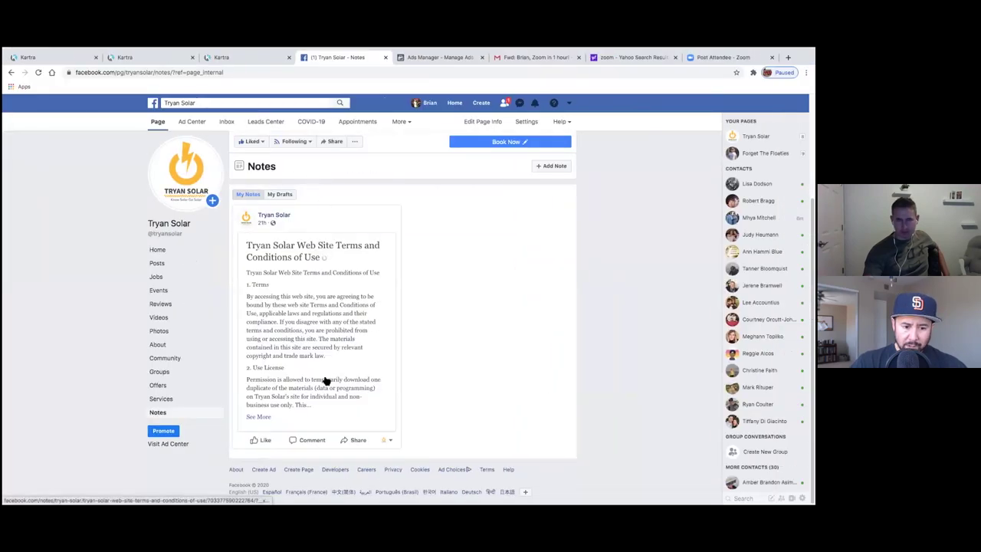
- Copy the Terms and Conditions of Use note's URL and return to the Kartra editor
click(278, 244)
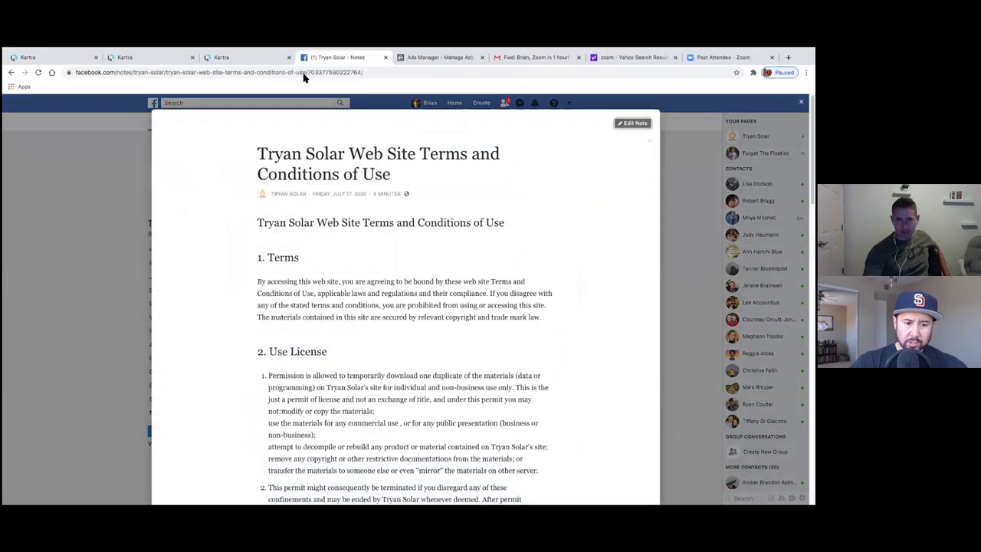
click(303, 72)
right_click(303, 75)
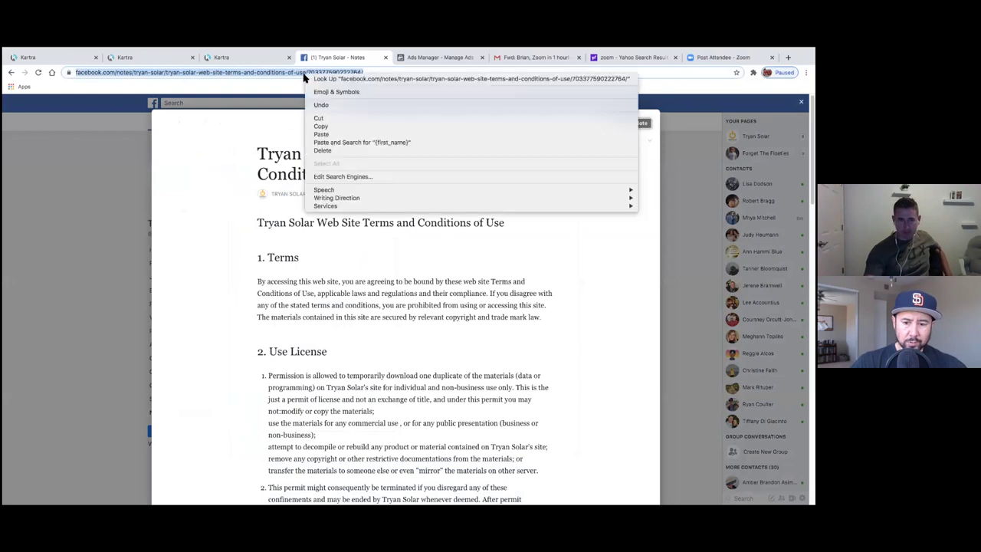
click(320, 127)
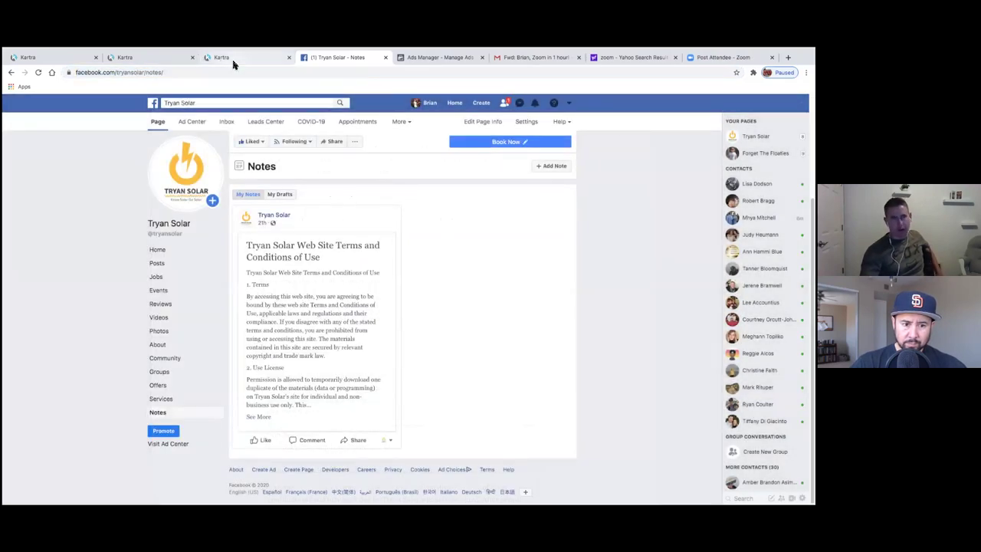
click(235, 61)
click(167, 59)
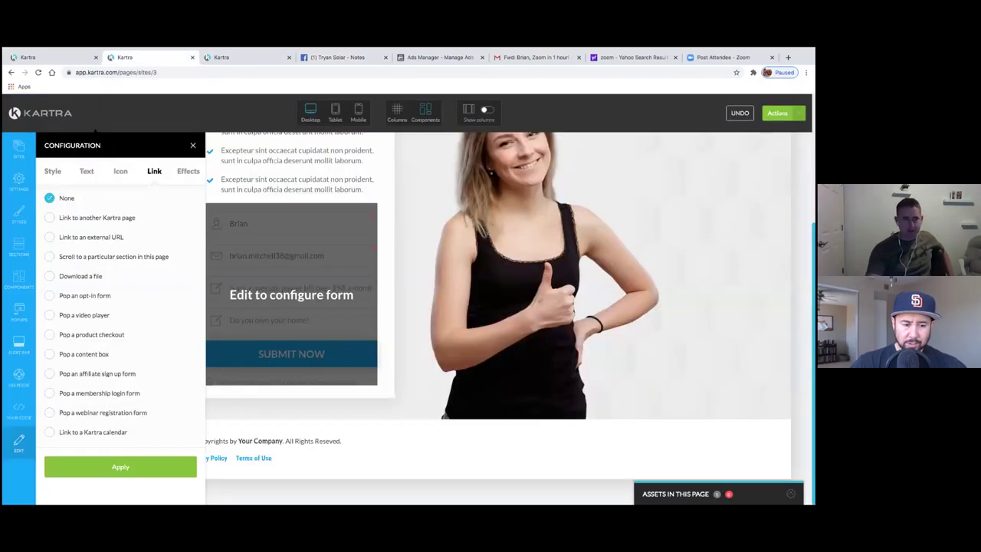
- Try 'Link to another Kartra page' for Privacy Policy, then close the panel without applying
click(52, 221)
scroll(130, 304, down, 1)
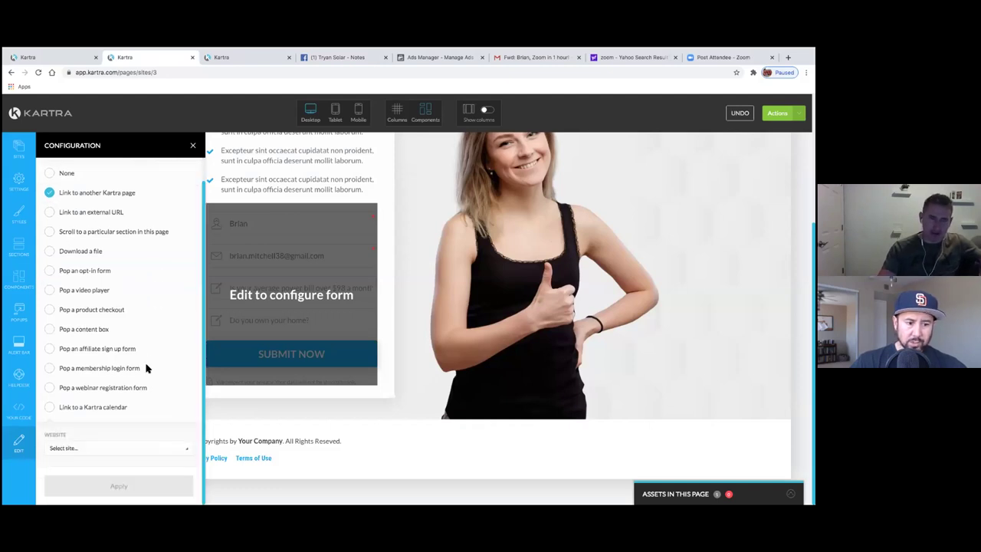
click(108, 450)
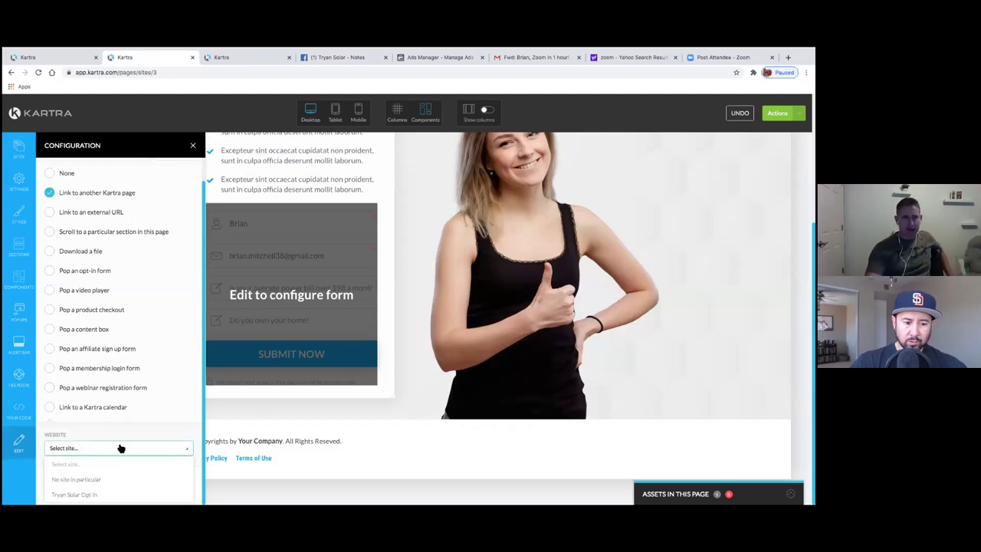
click(192, 145)
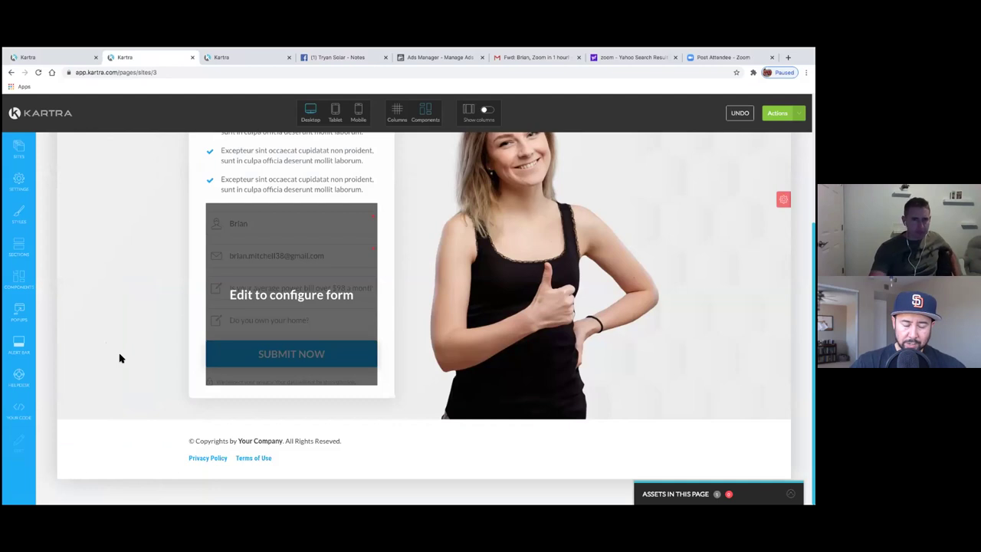
mouse_move(236, 307)
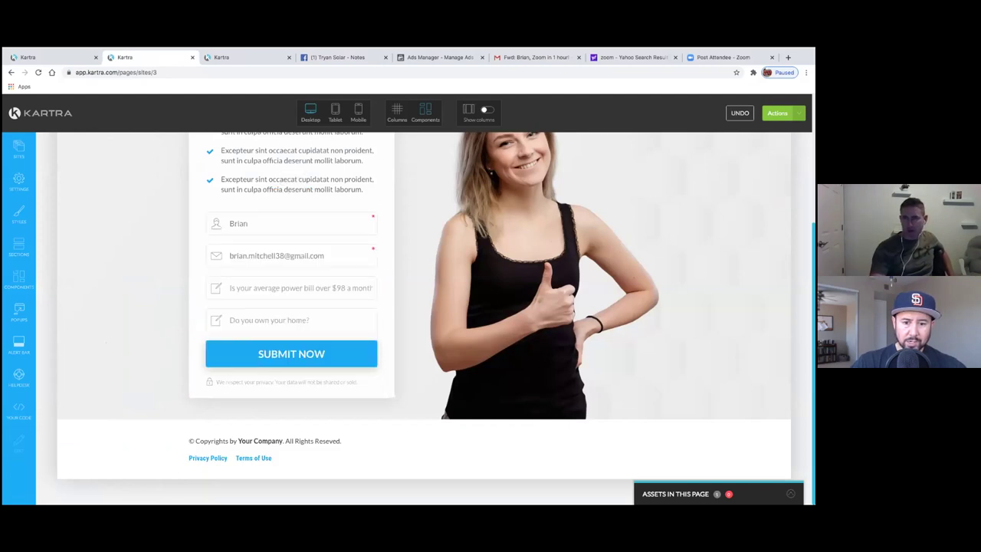
- Save the page, publish it live, and get its page link
click(797, 113)
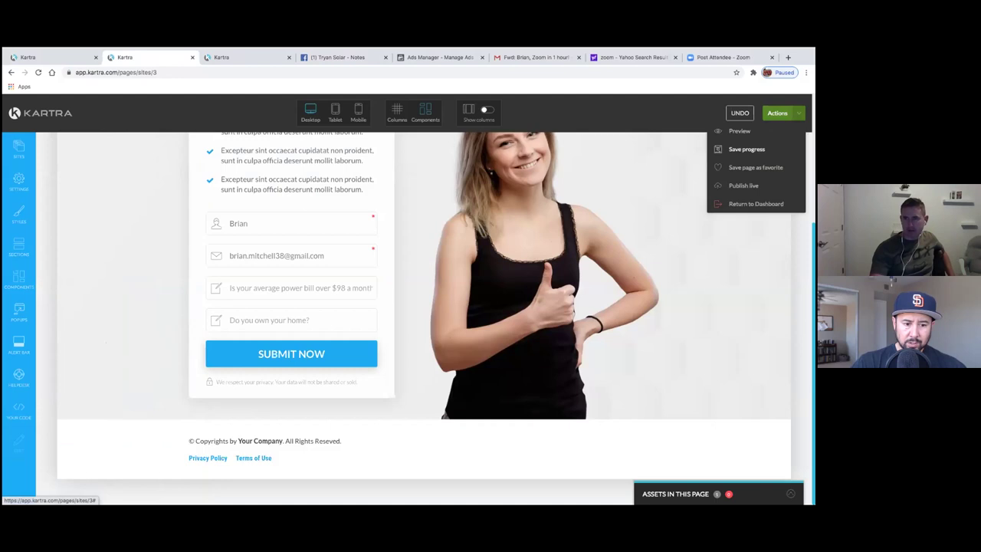
click(747, 148)
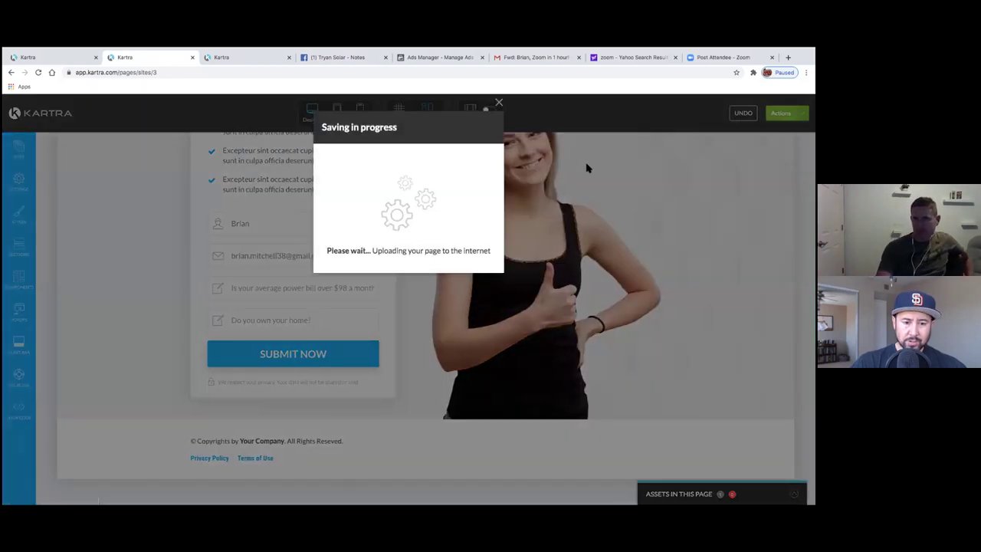
click(498, 102)
click(798, 113)
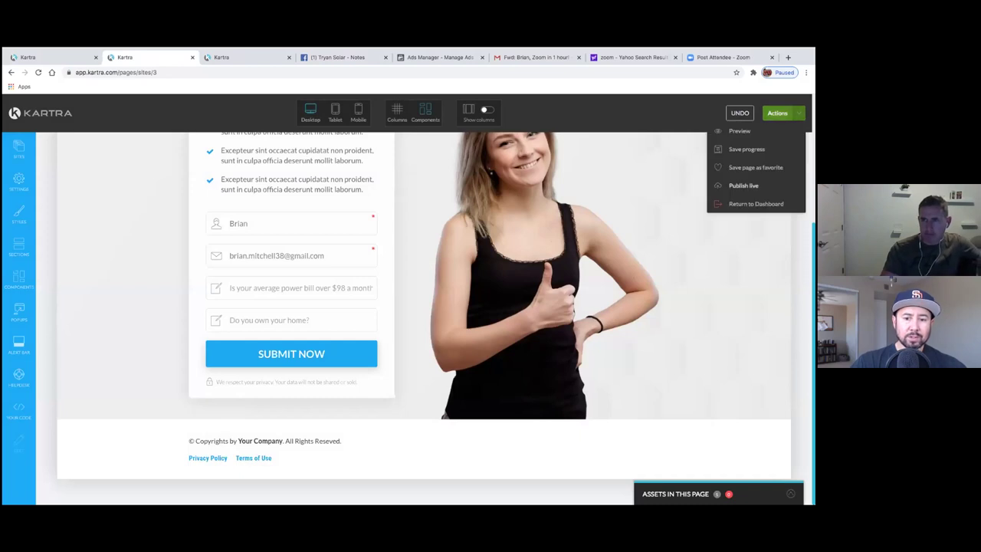
click(756, 203)
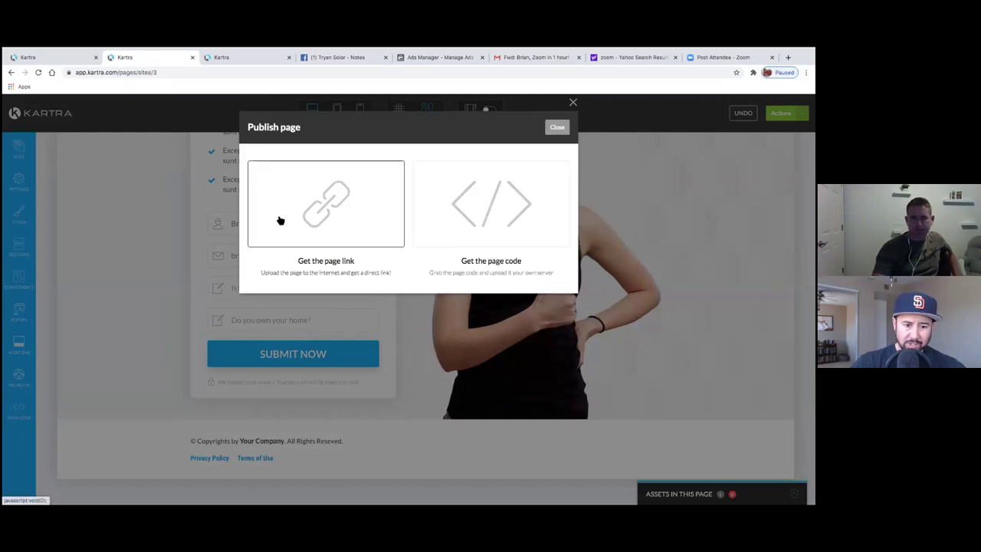
click(299, 209)
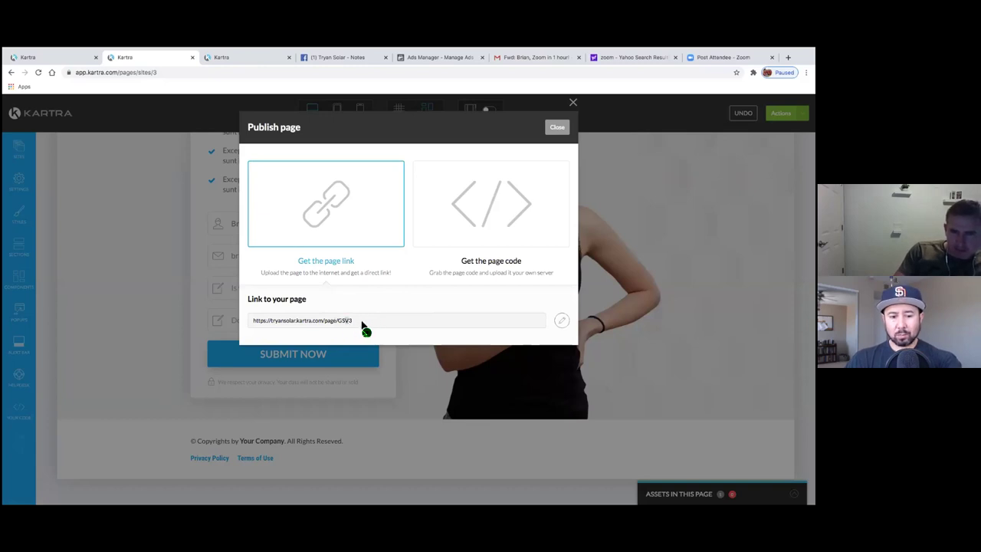
- Change the page link name from GSV3 to FreeSolarQuote
click(561, 321)
click(432, 320)
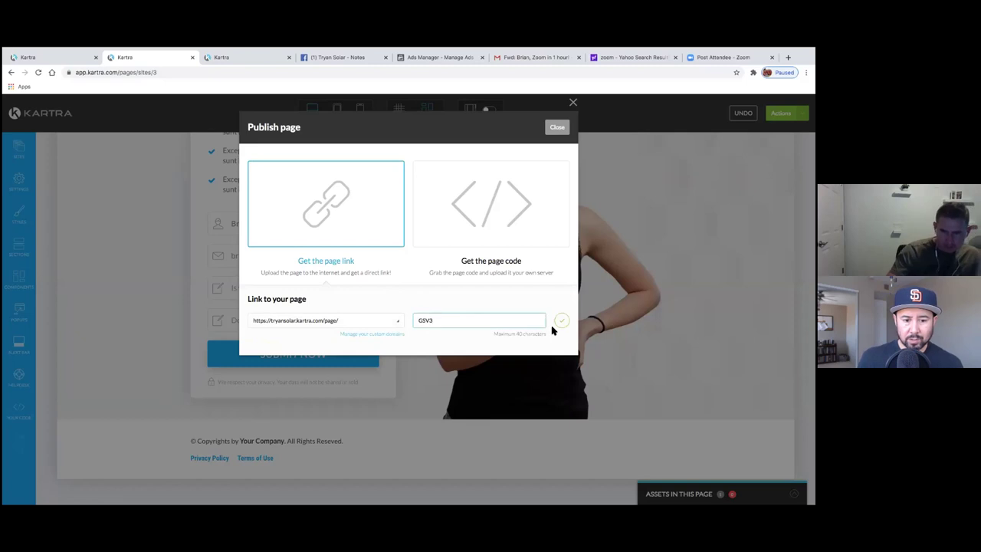
key(BackSpace)
key(BackSpace)
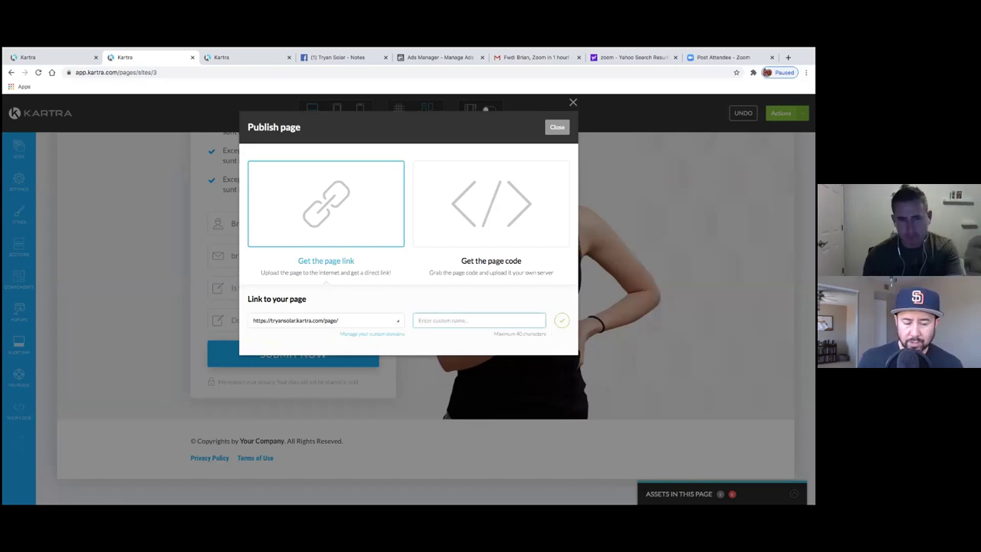
text(Sola)
key(BackSpace)
key(BackSpace)
key(BackSpace)
key(BackSpace)
text(P)
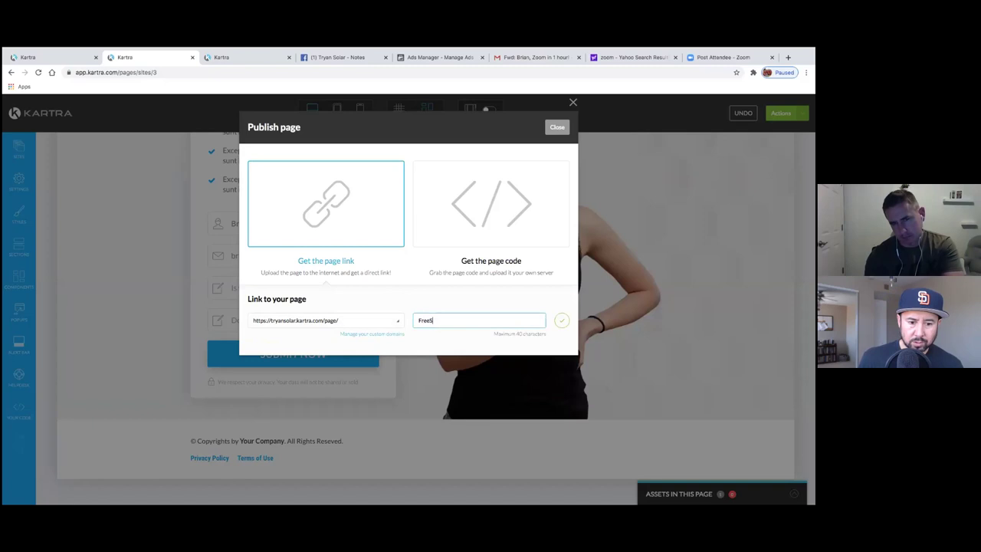
click(562, 321)
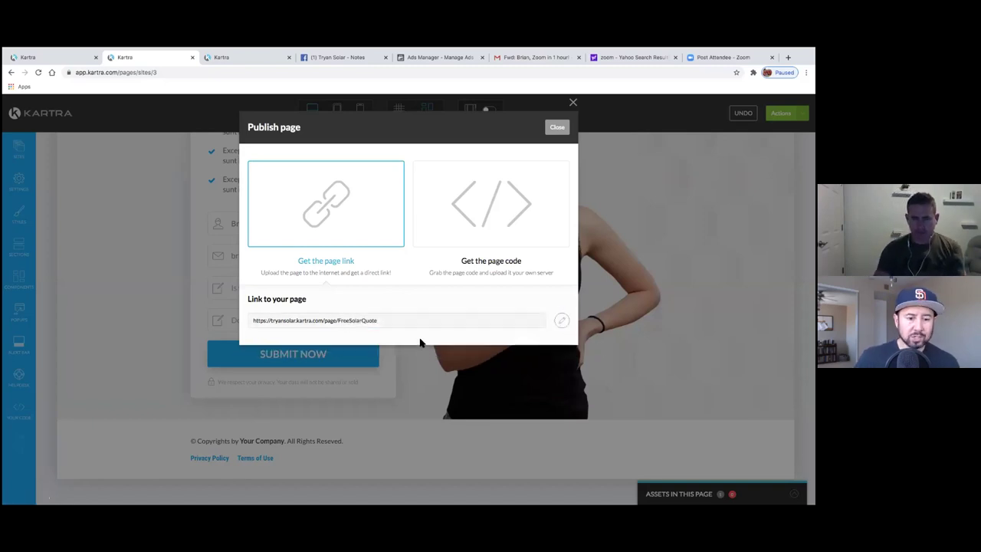
- Copy the tryansolar.kartra.com/page/FreeSolarQuote link into a new browser tab's reach
click(372, 322)
click(374, 324)
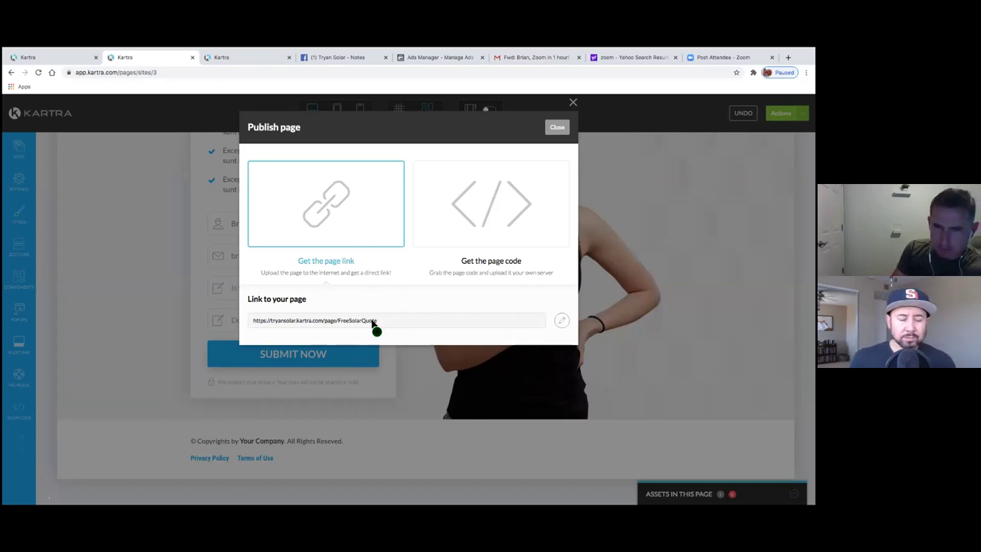
drag(258, 324, 271, 323)
right_click(272, 323)
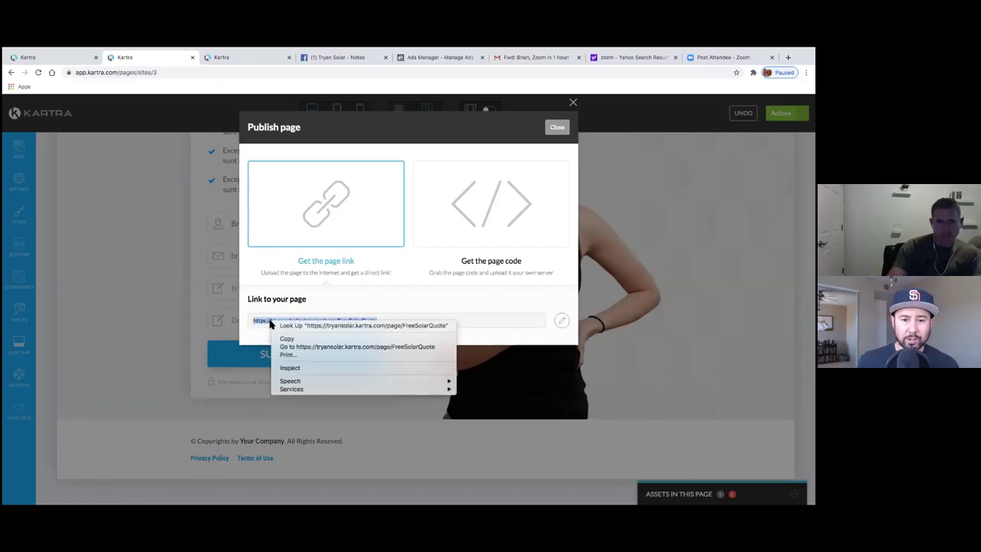
click(306, 339)
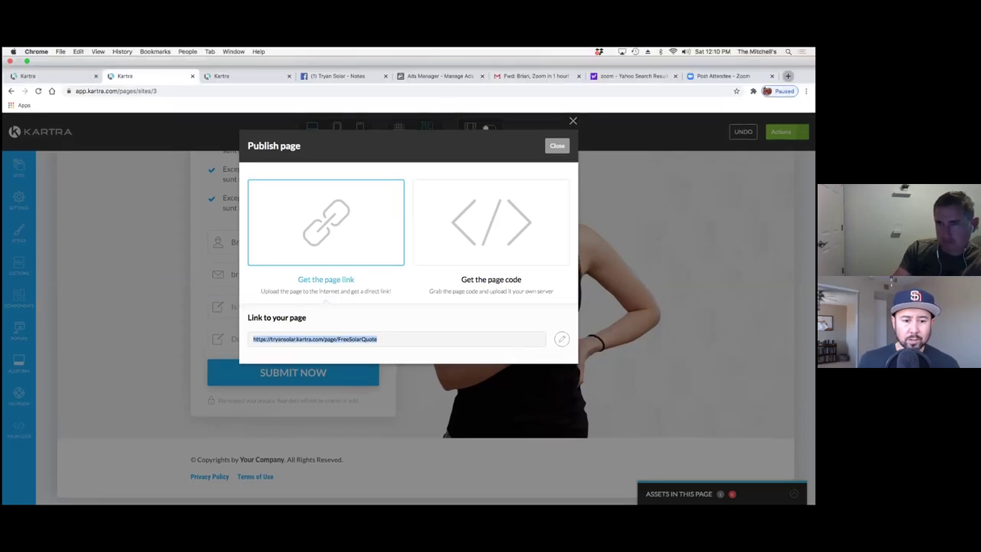
key(super+t)
- Paste the FreeSolarQuote link into the address bar and load the live page
right_click(348, 72)
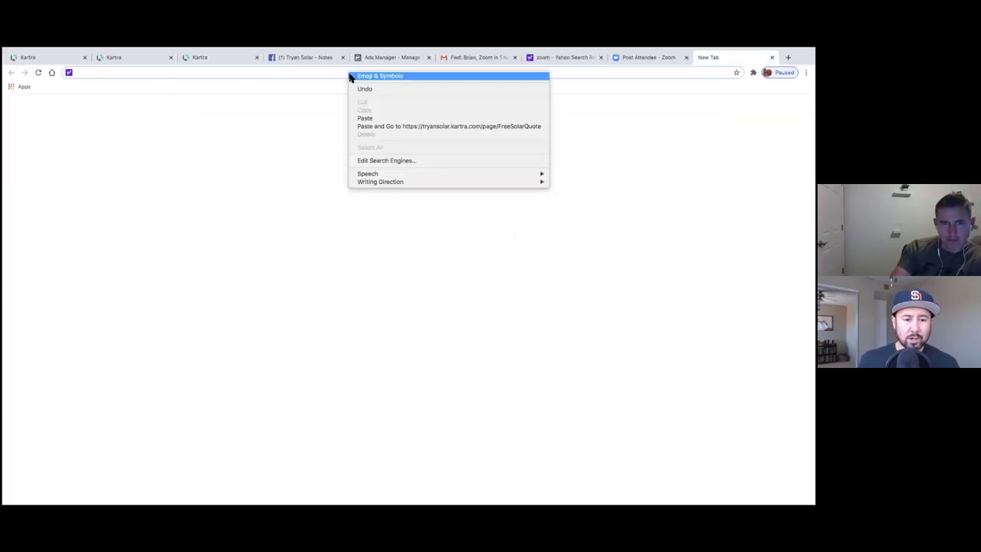
click(369, 116)
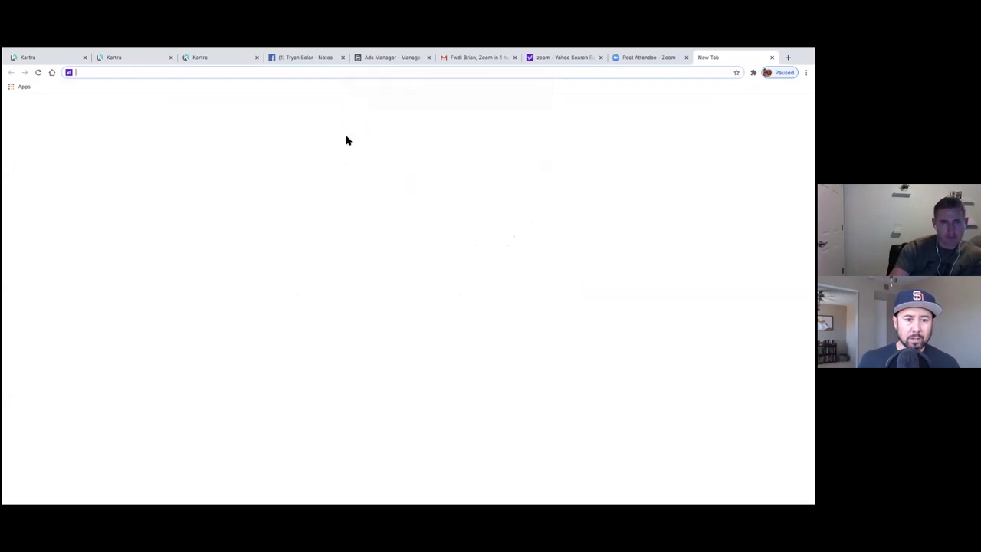
key(super+v)
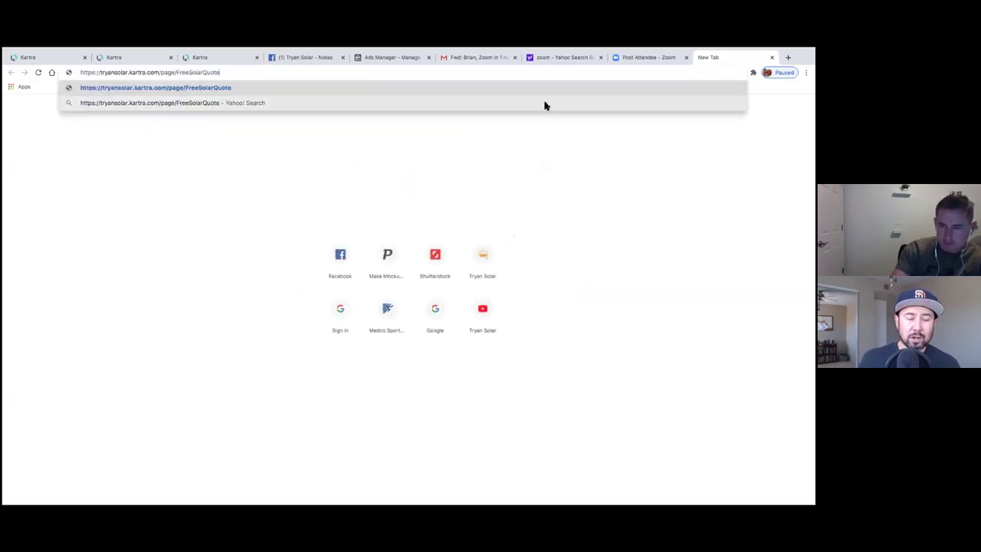
key(Return)
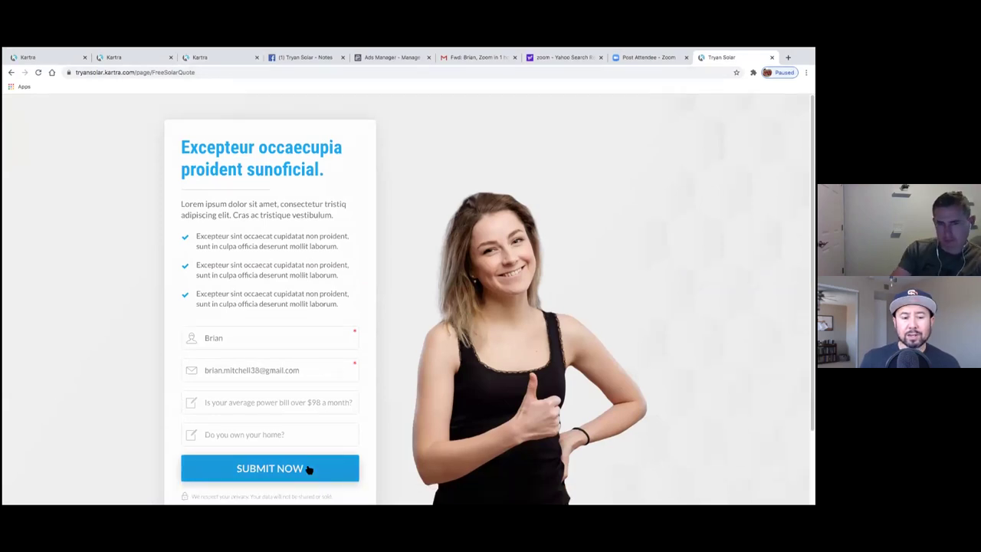
click(228, 62)
click(724, 57)
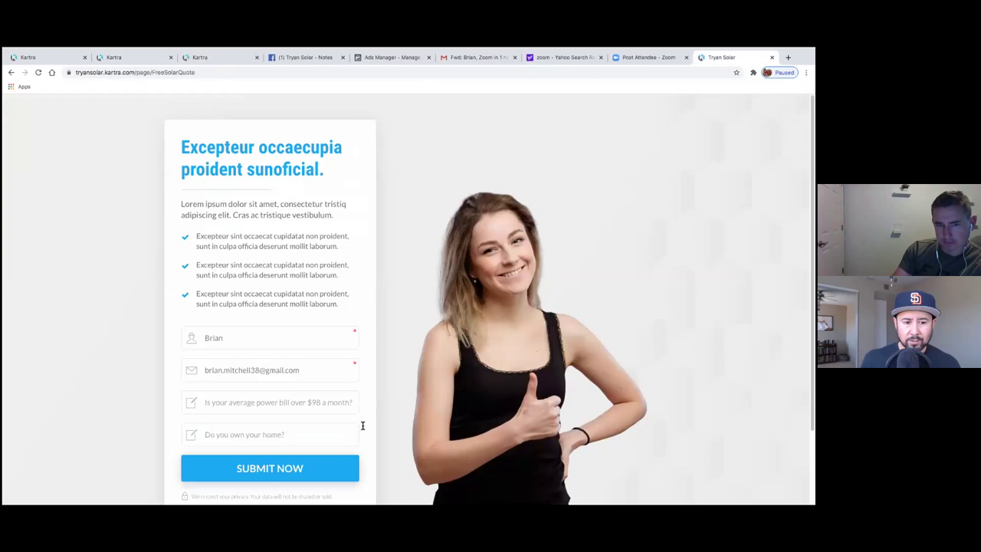
- Submit the live opt-in form, check the thank-you page, and return to the Kartra editor
click(315, 474)
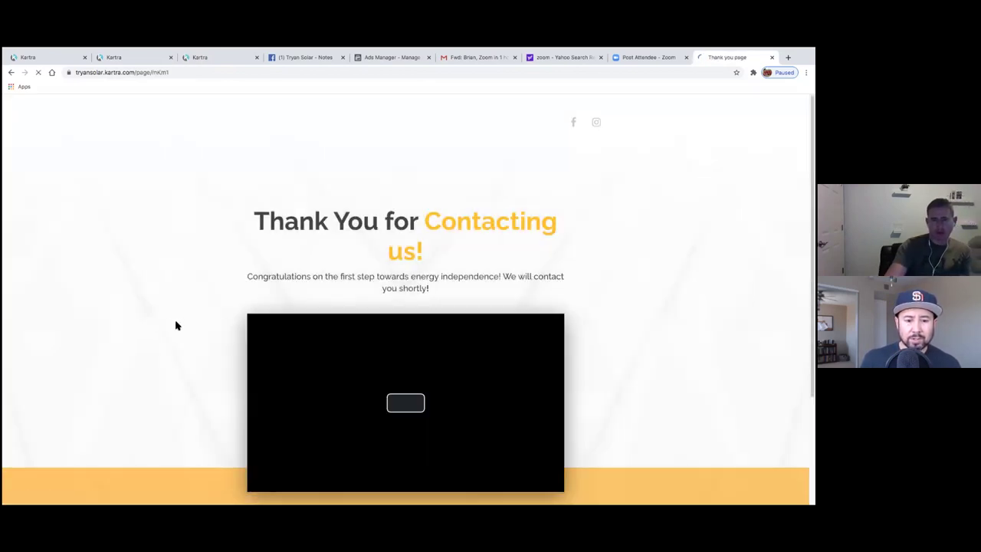
scroll(182, 327, down, 1)
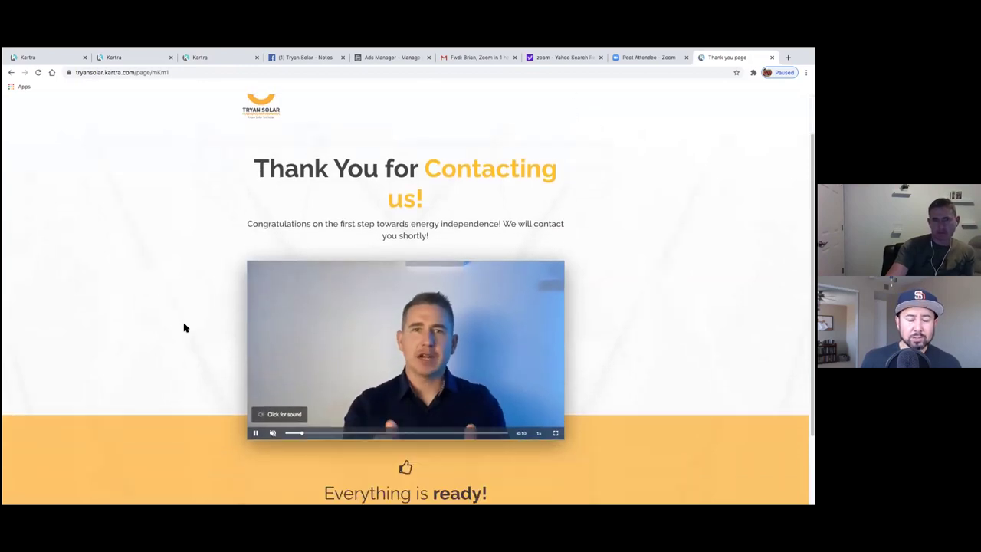
scroll(184, 328, down, 2)
scroll(250, 202, up, 3)
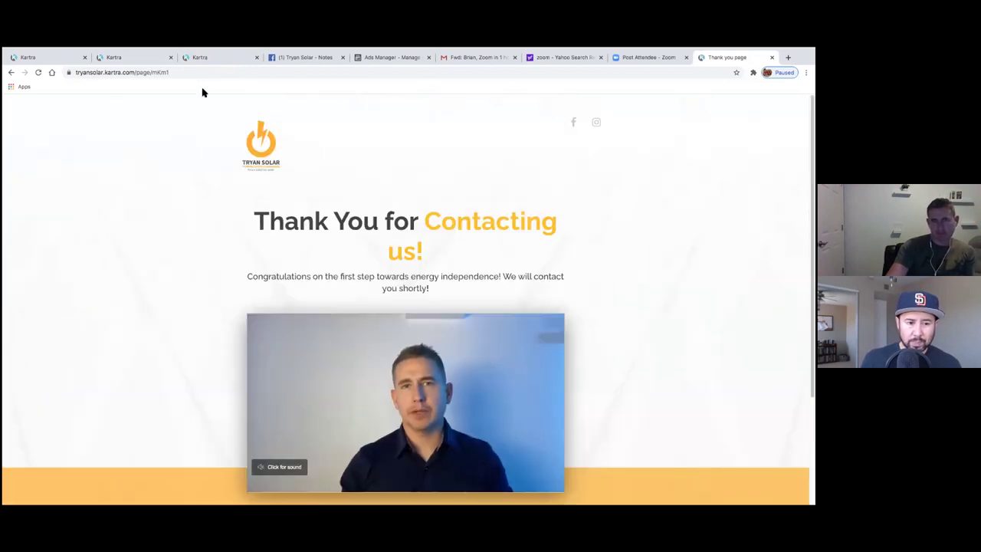
click(207, 48)
click(153, 184)
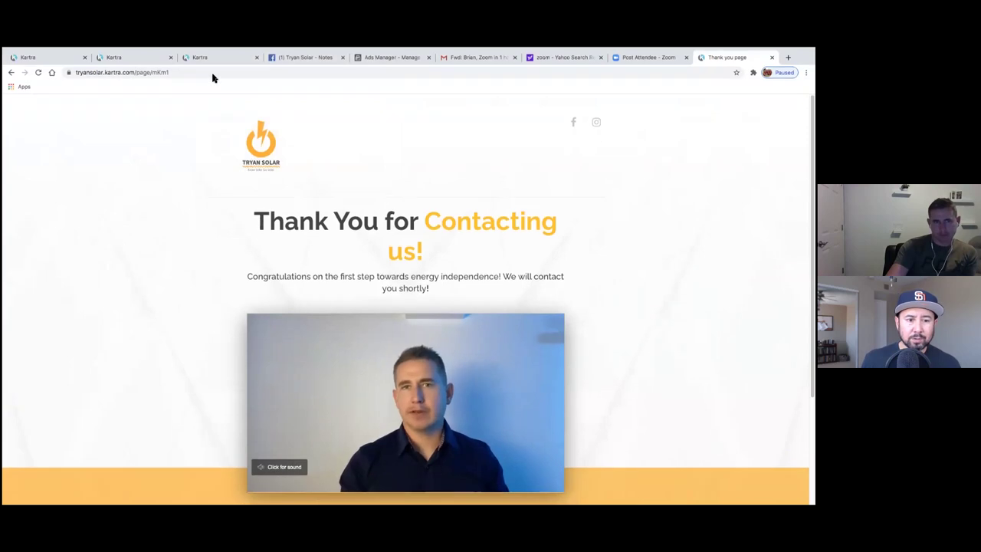
click(209, 59)
click(125, 59)
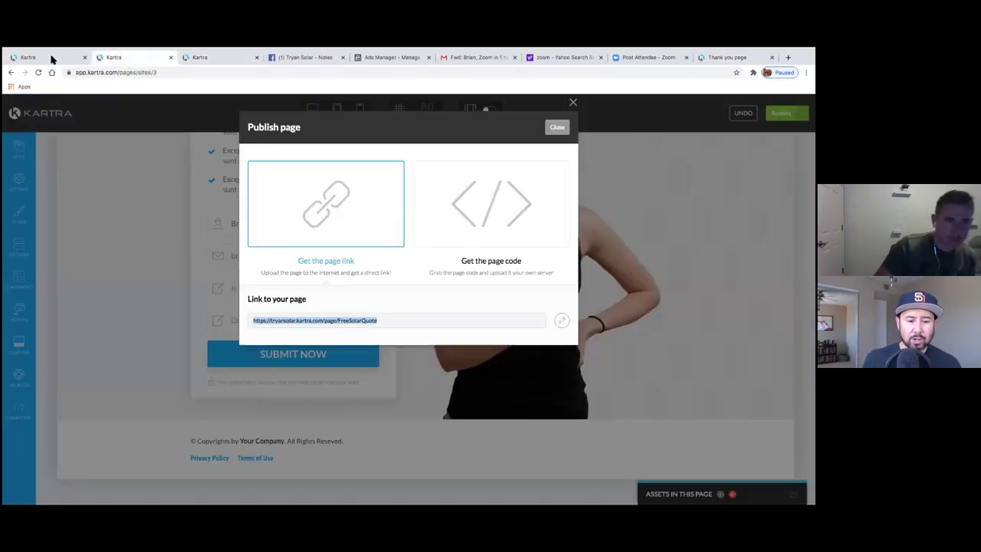
- Close the Publish page dialog and exit the editor via Actions > Return to Dashboard
click(558, 125)
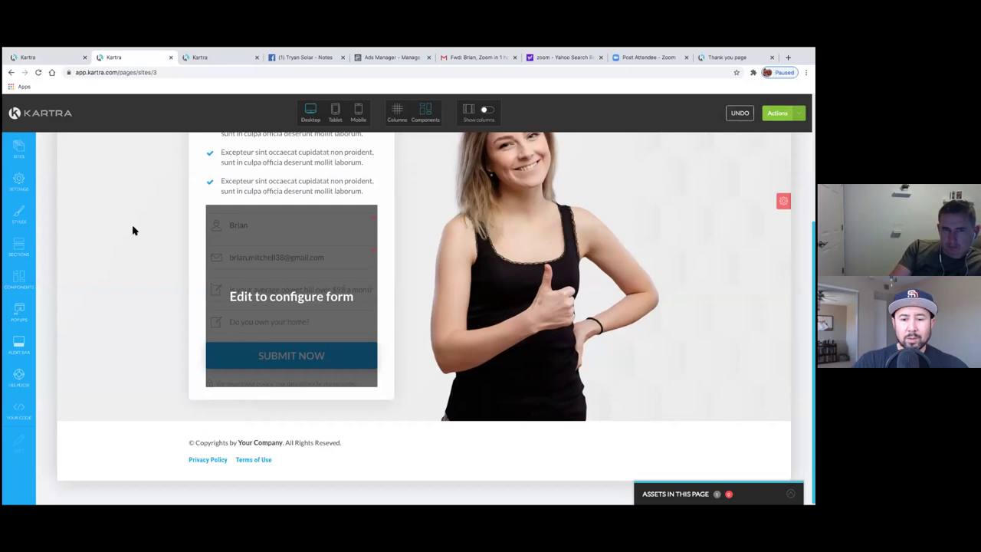
scroll(133, 230, up, 5)
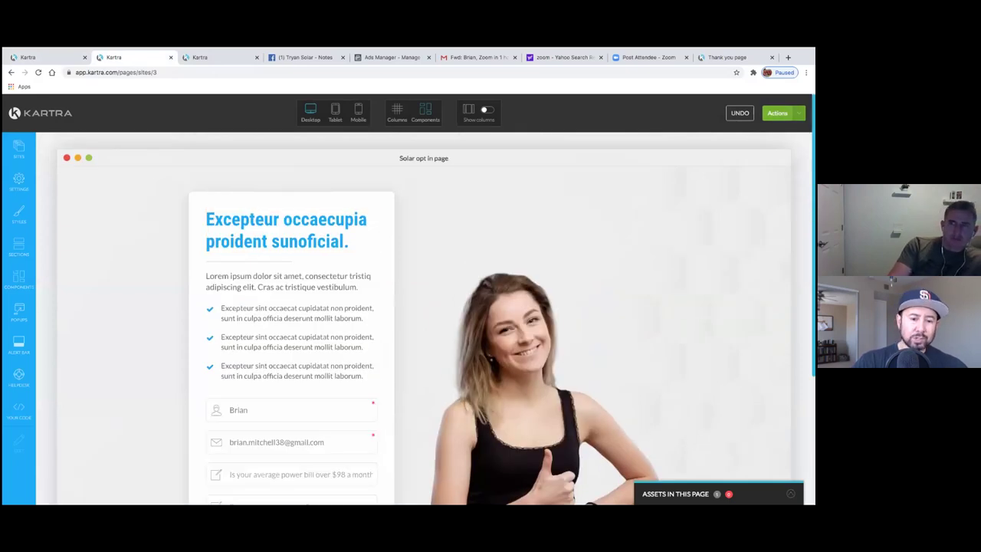
click(777, 113)
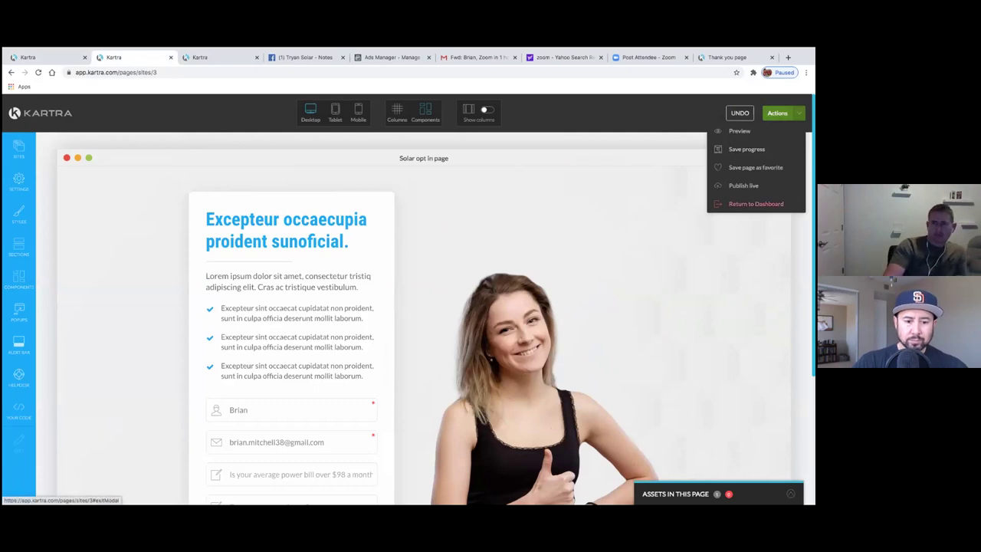
click(756, 204)
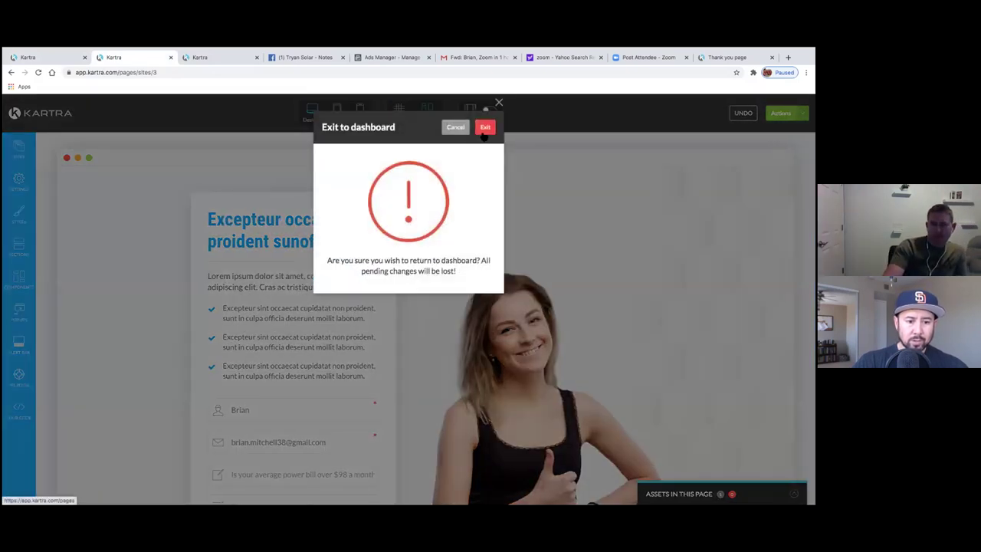
click(485, 129)
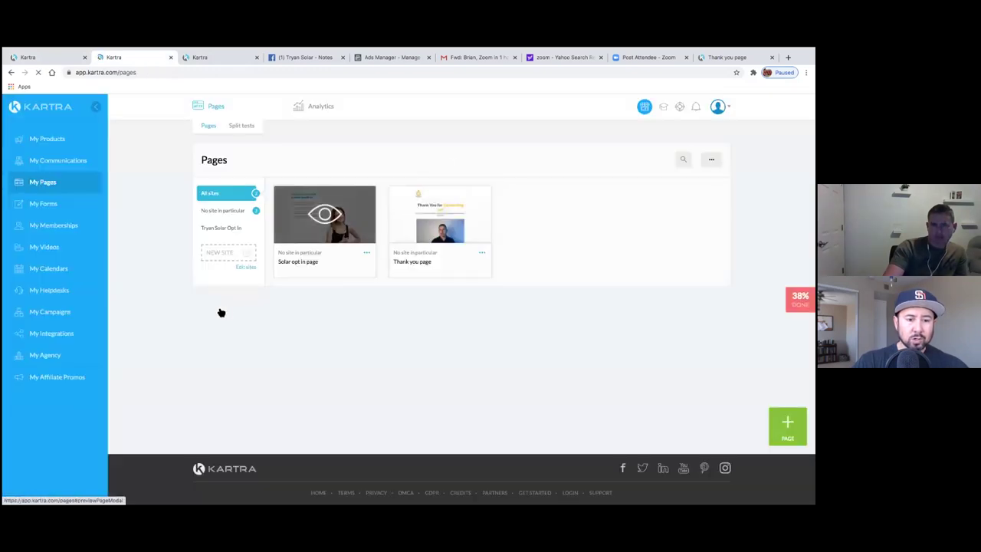
- Check the Solar Lead Gen form's single opt-in Thank you page confirmation, then go to My Pages
click(51, 207)
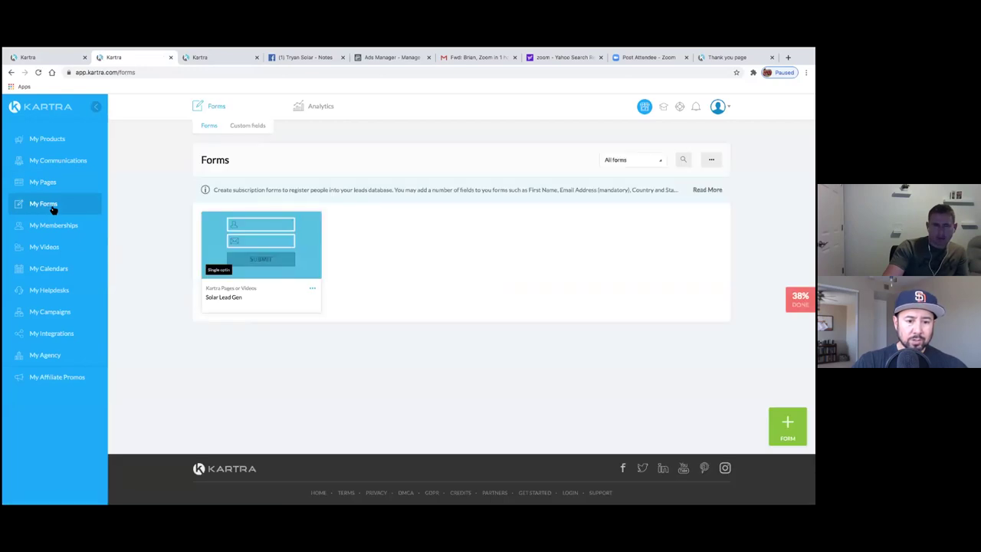
click(312, 289)
click(342, 282)
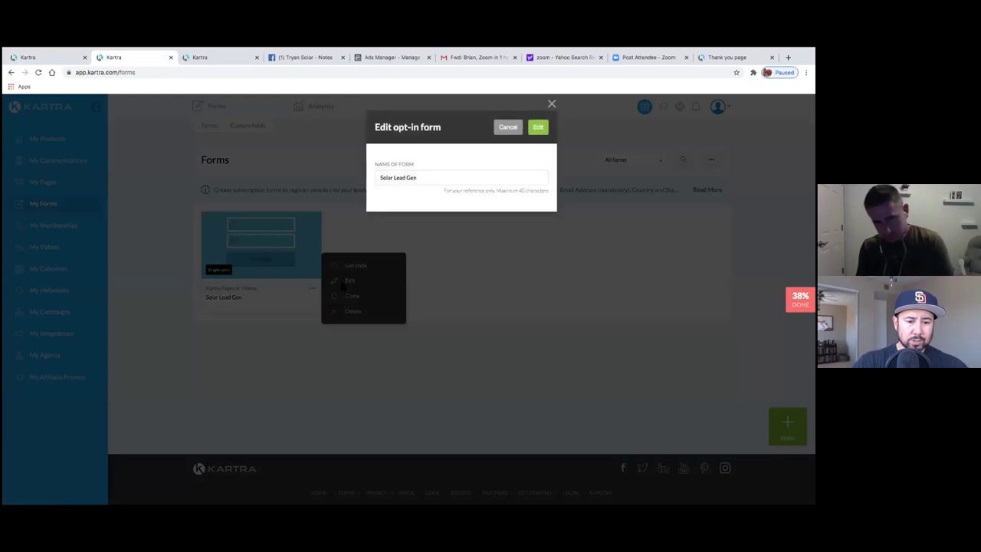
click(538, 127)
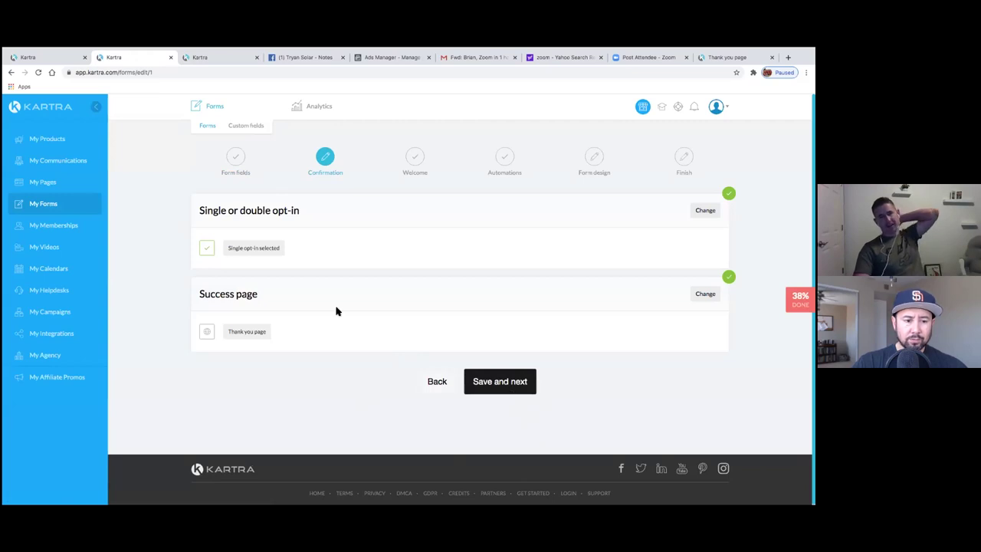
click(55, 189)
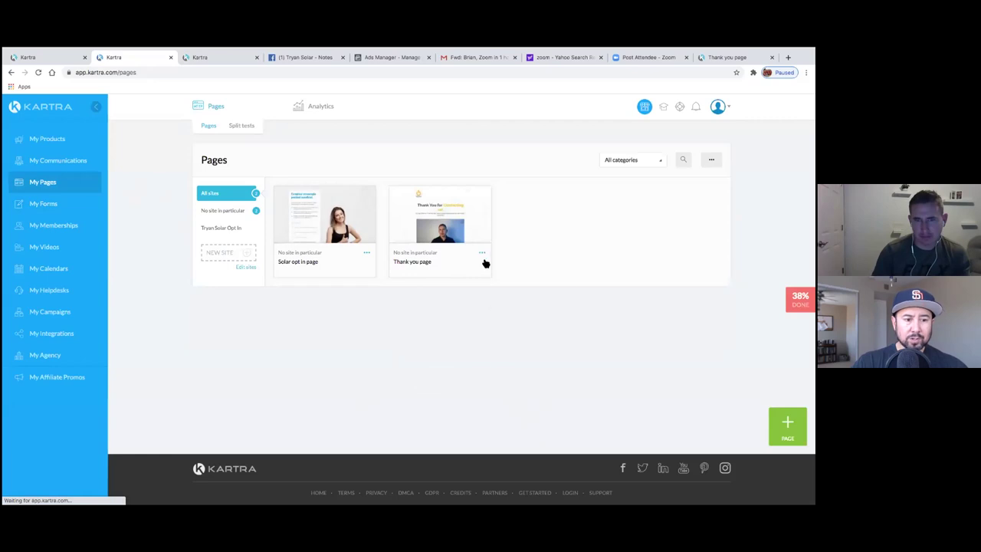
- Launch the page builder for the Thank you page from its card's Edit option, then return to the builder tab
click(483, 254)
click(512, 270)
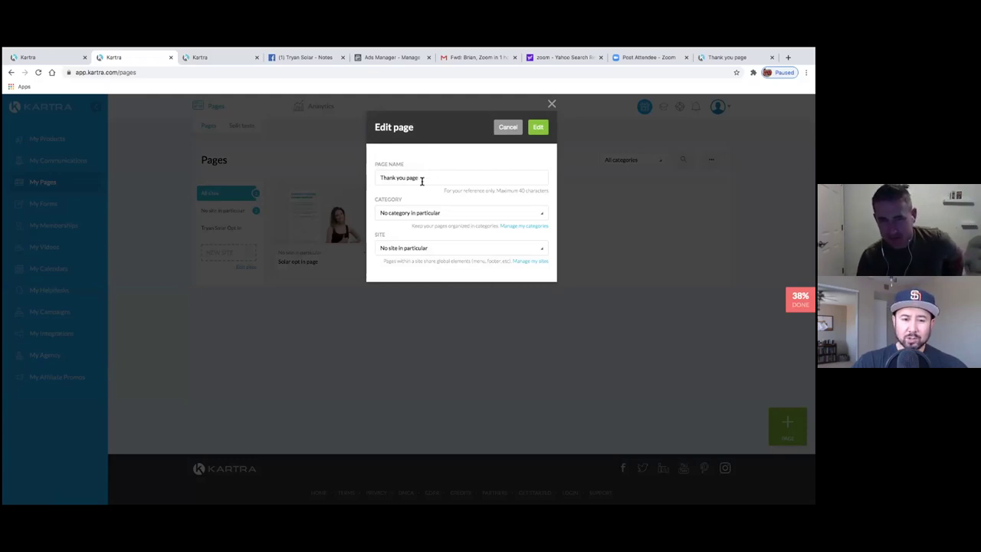
click(538, 129)
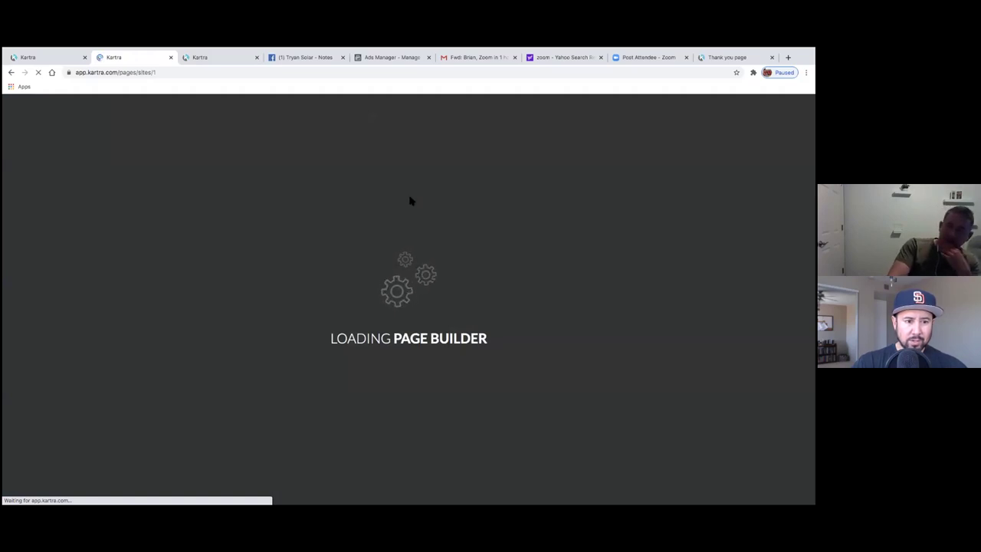
click(727, 58)
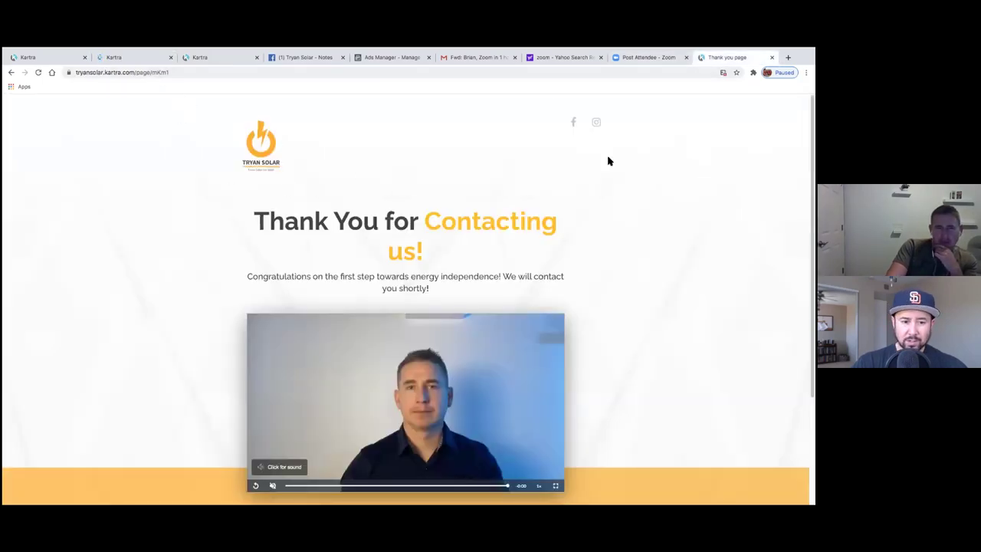
click(215, 59)
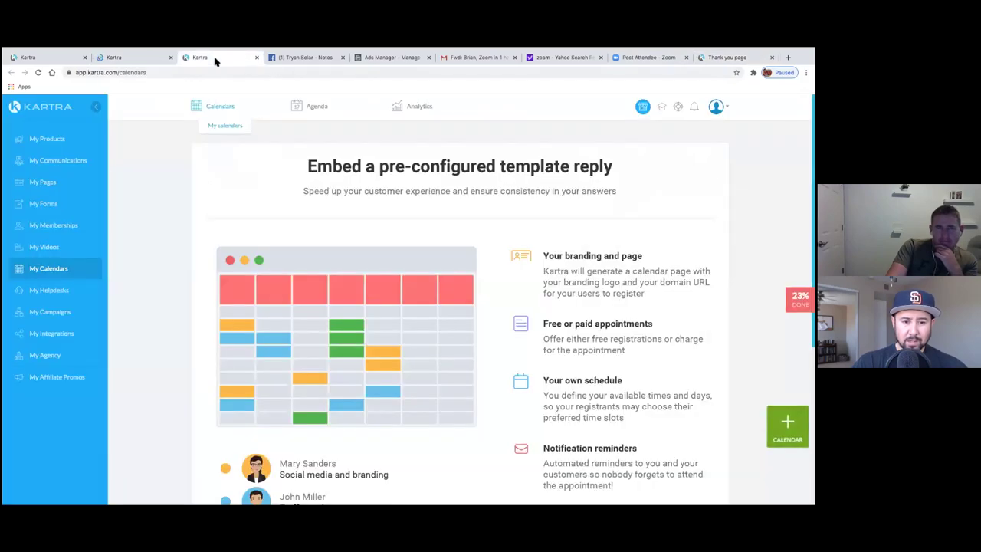
click(149, 59)
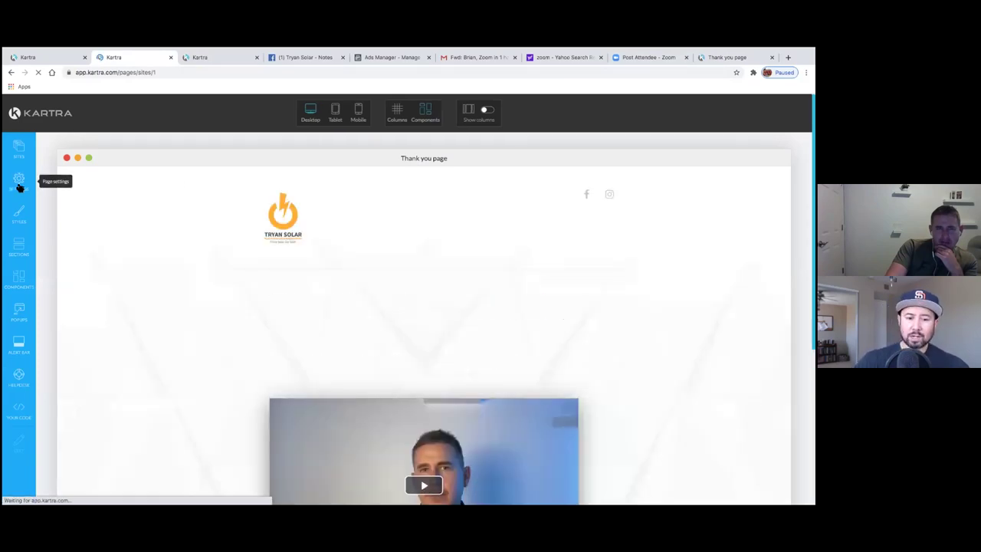
- In the SEO Parameters settings, replace the Page Title with 'Schedule Your Call Now'
click(19, 184)
click(147, 185)
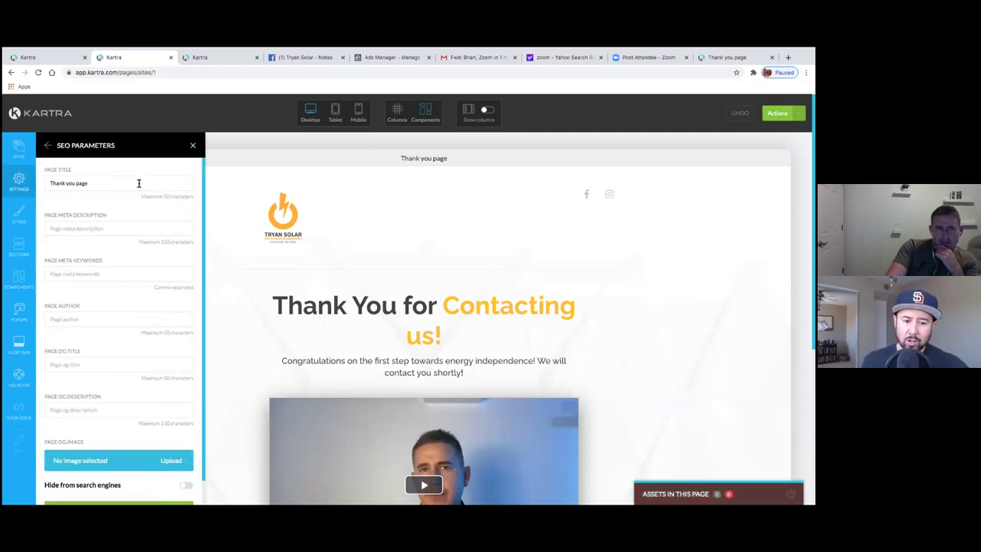
click(121, 182)
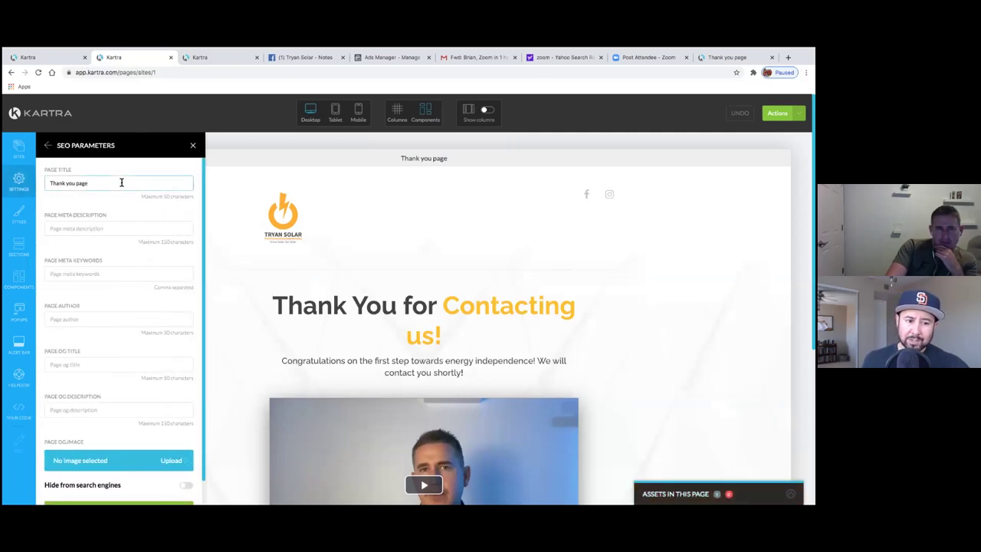
drag(121, 182, 47, 181)
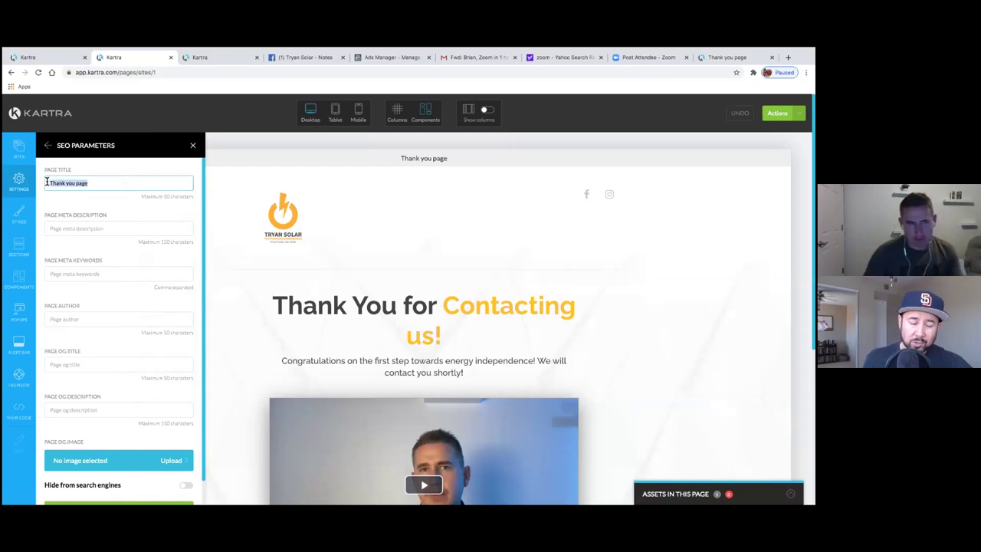
scroll(120, 295, down, 1)
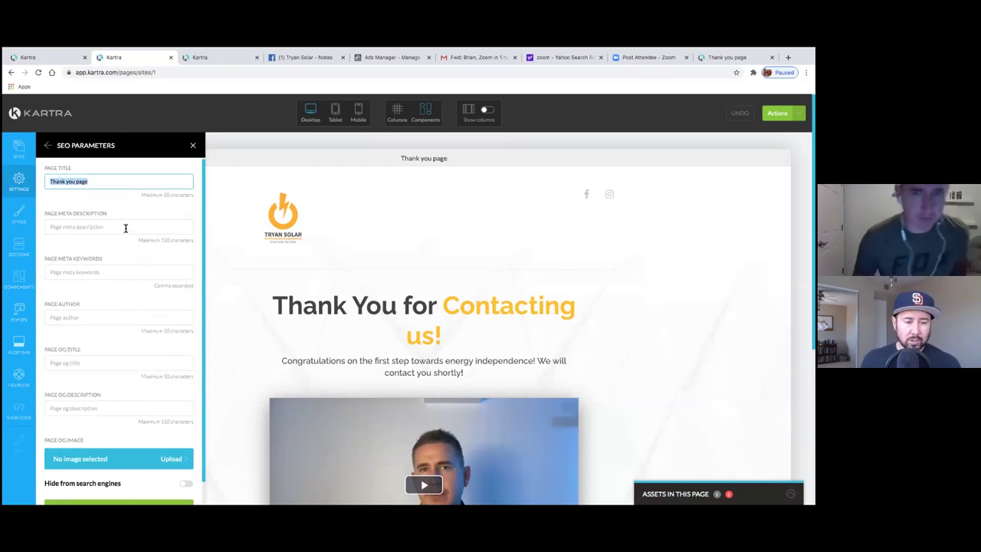
text(Schedule y)
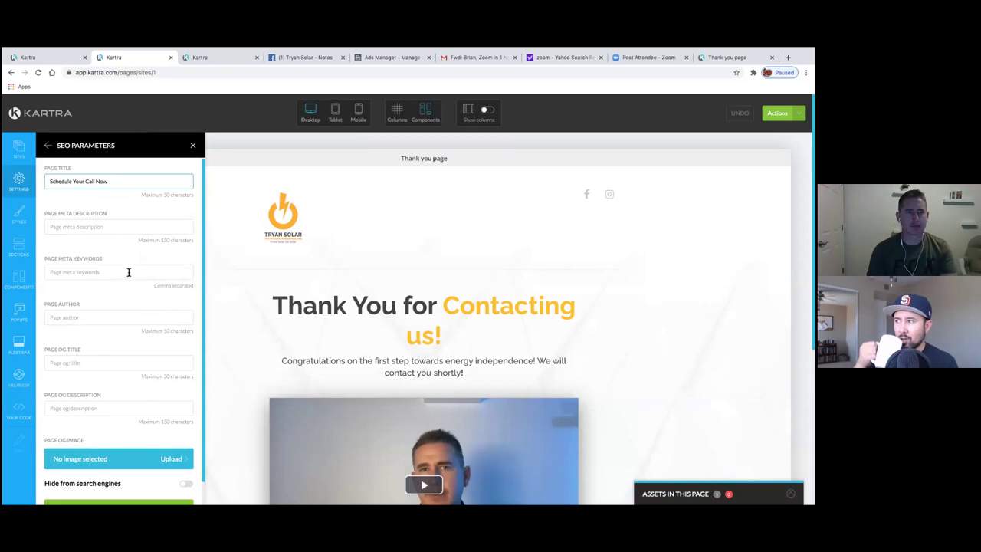
- Apply the new SEO page title and close the SEO Parameters panel
scroll(123, 414, down, 2)
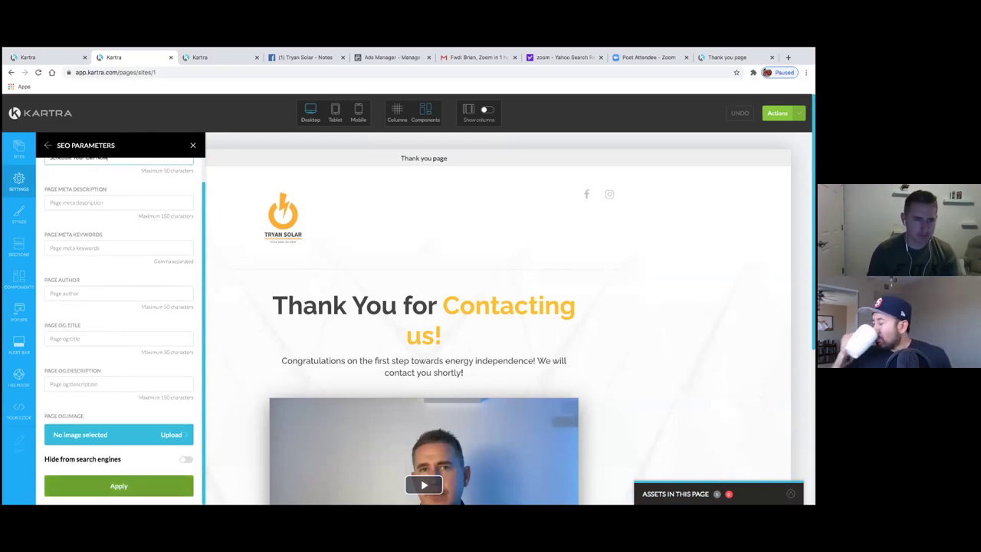
click(132, 485)
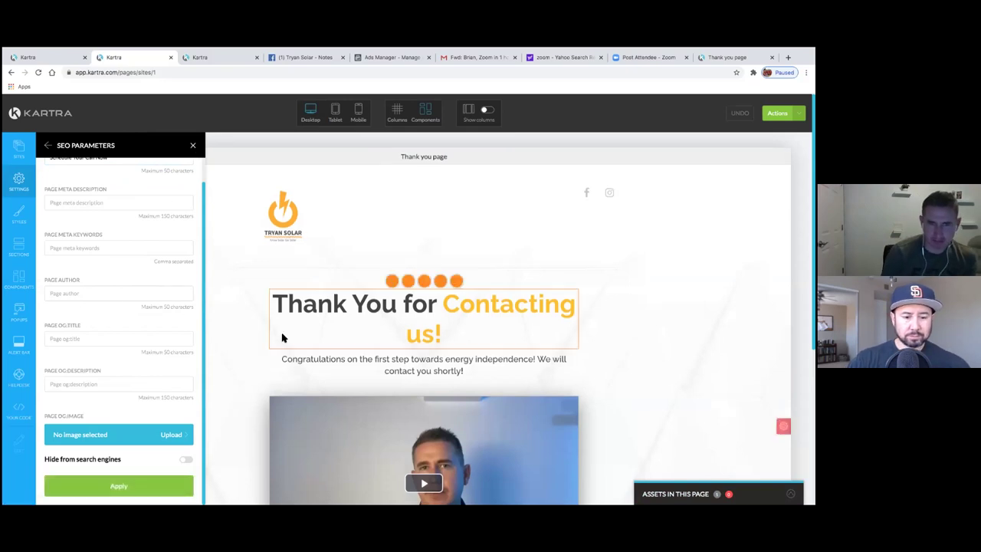
scroll(268, 368, down, 5)
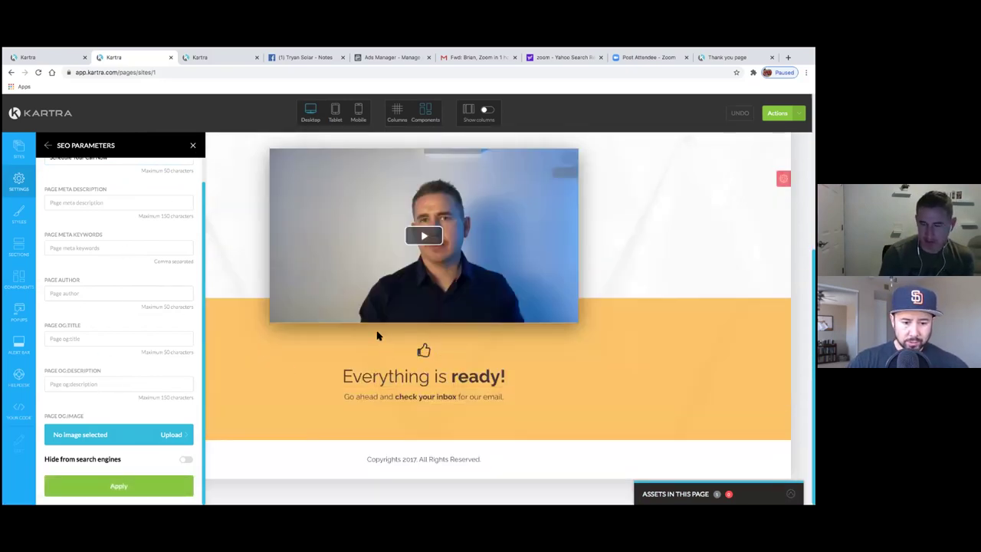
scroll(234, 313, up, 5)
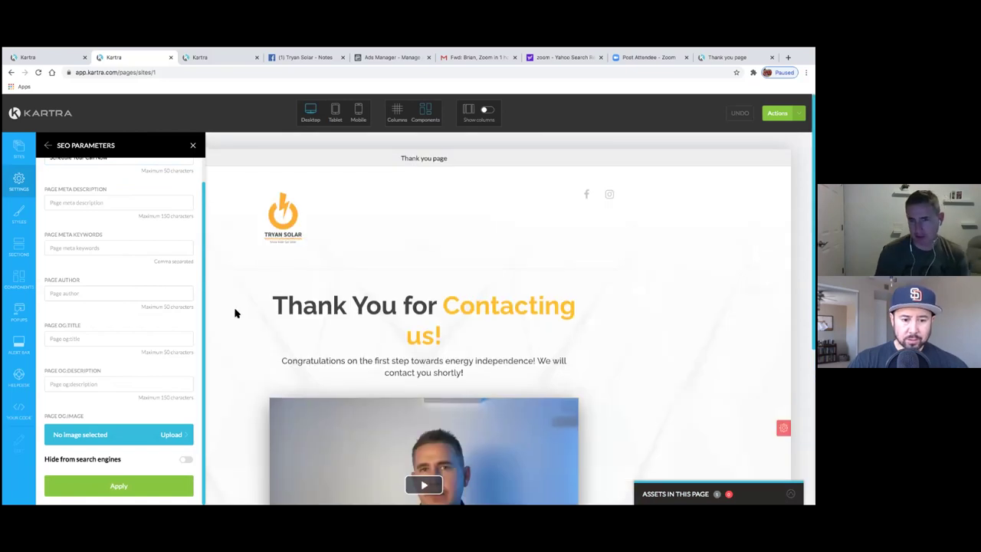
scroll(235, 313, down, 5)
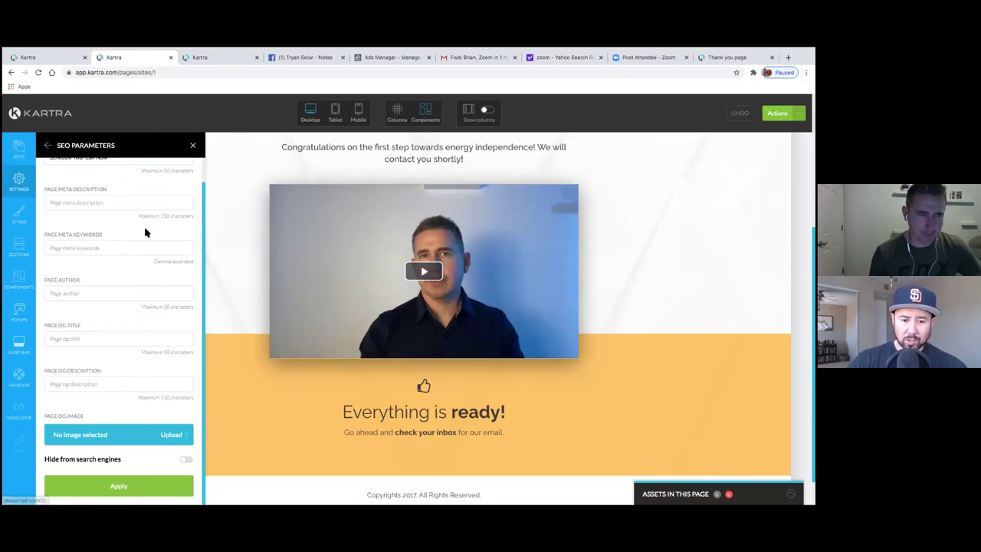
scroll(142, 230, up, 1)
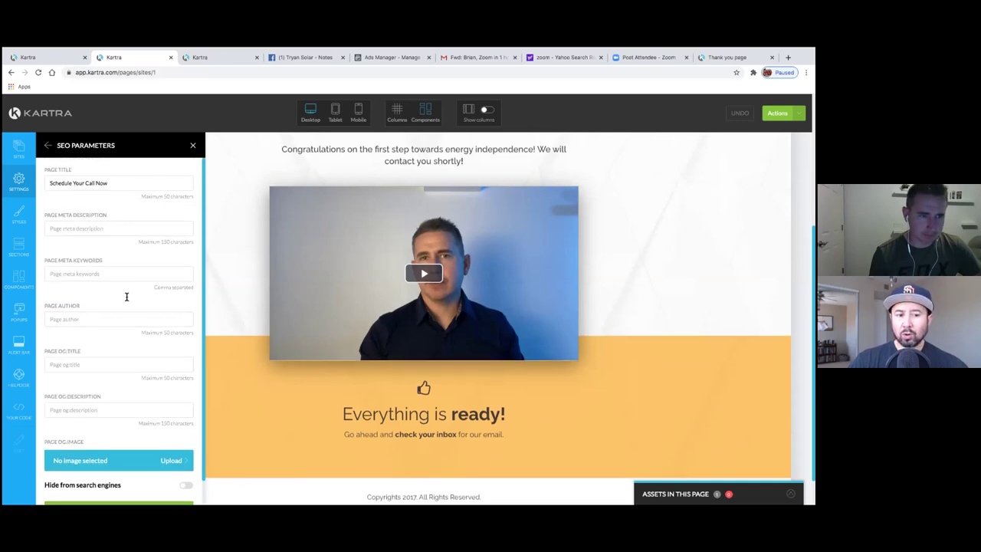
scroll(125, 299, down, 1)
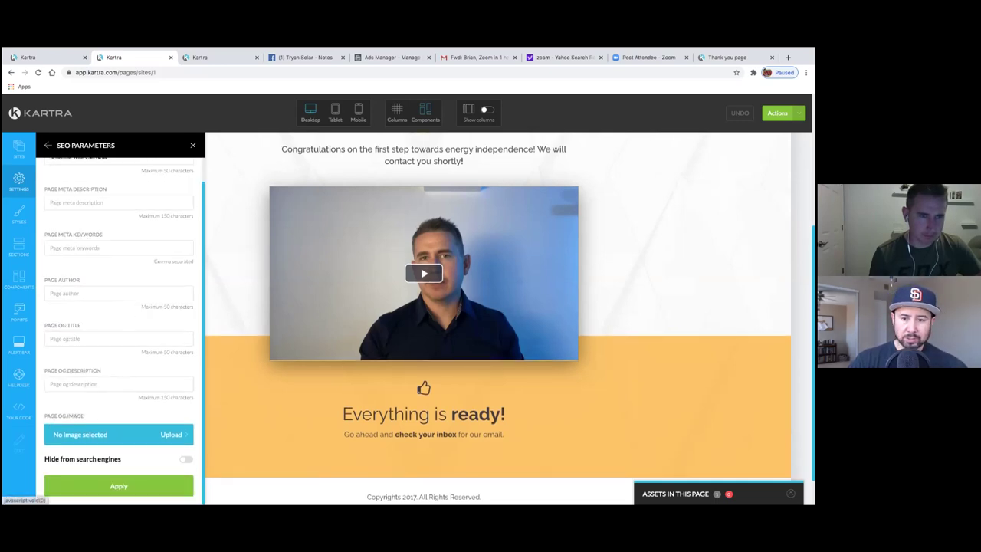
click(192, 145)
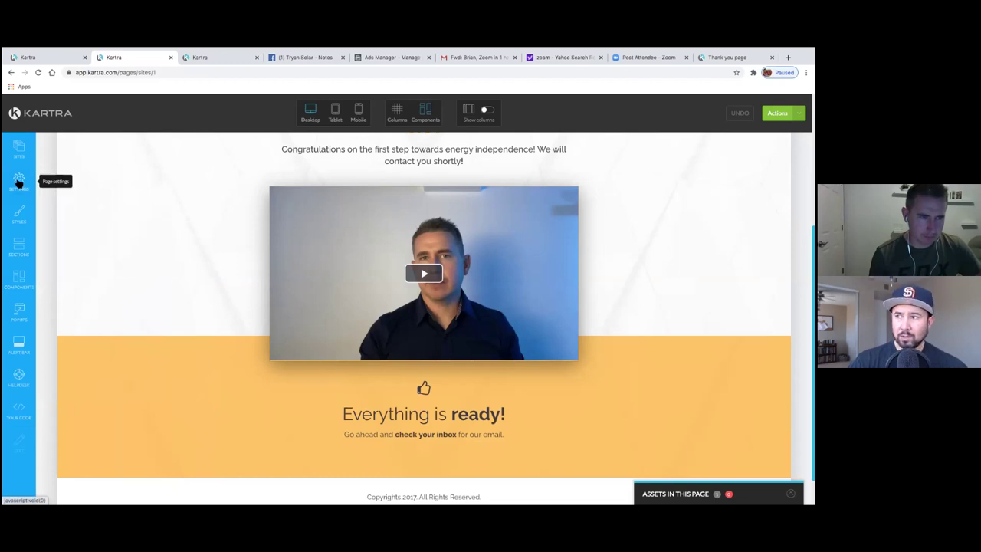
- View the page's Tracking Code embed fields, then go back to the Page Settings list
click(19, 181)
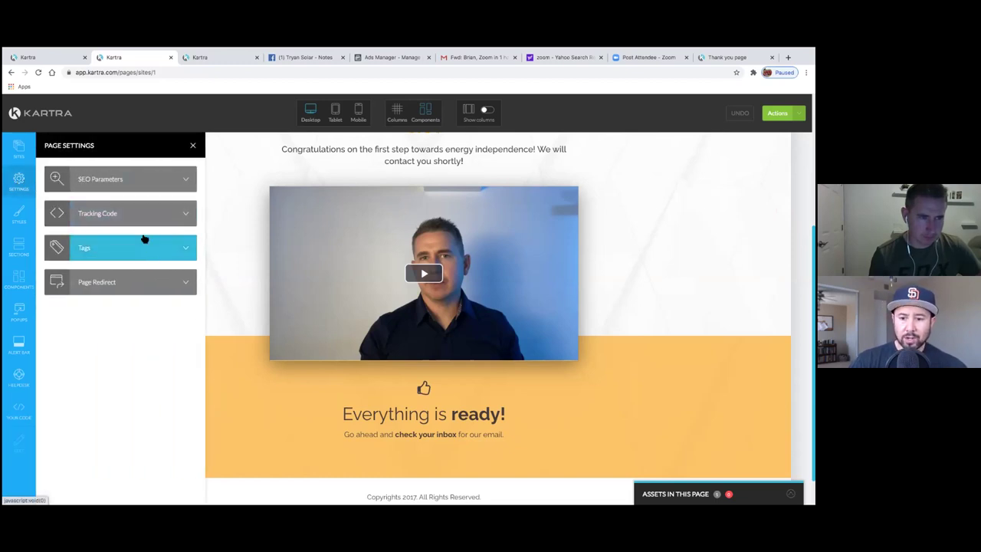
click(180, 217)
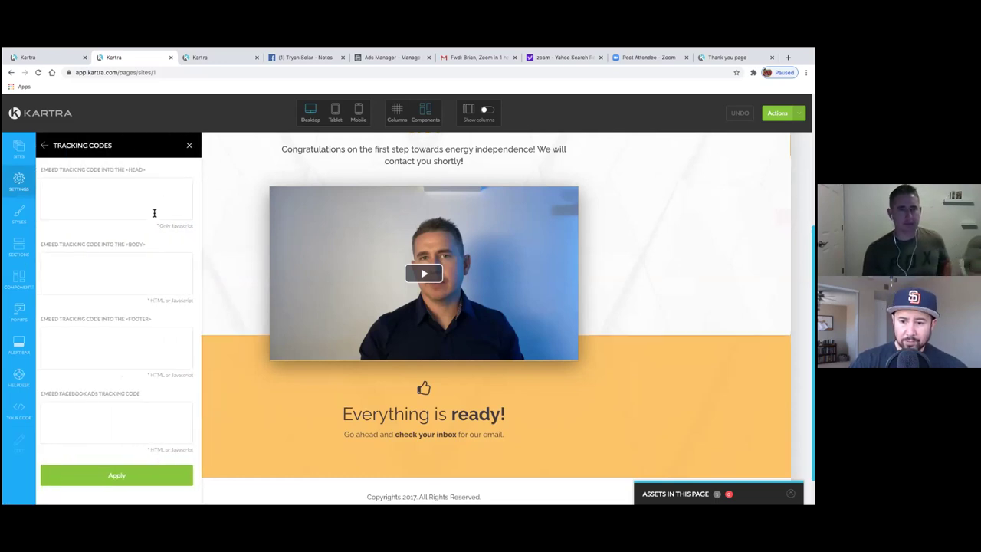
click(44, 145)
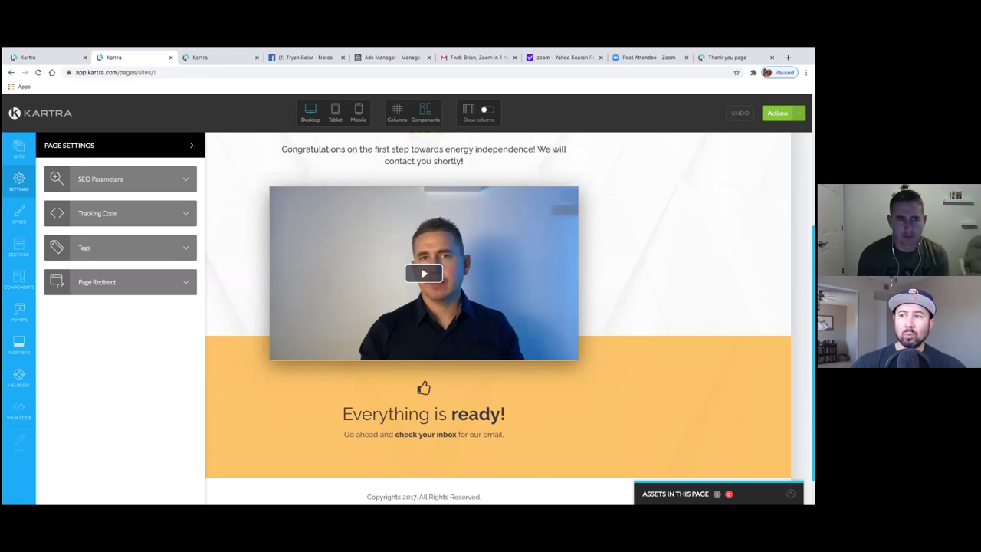
- Save progress on the Thank you page and exit the builder back to the Pages dashboard
click(777, 113)
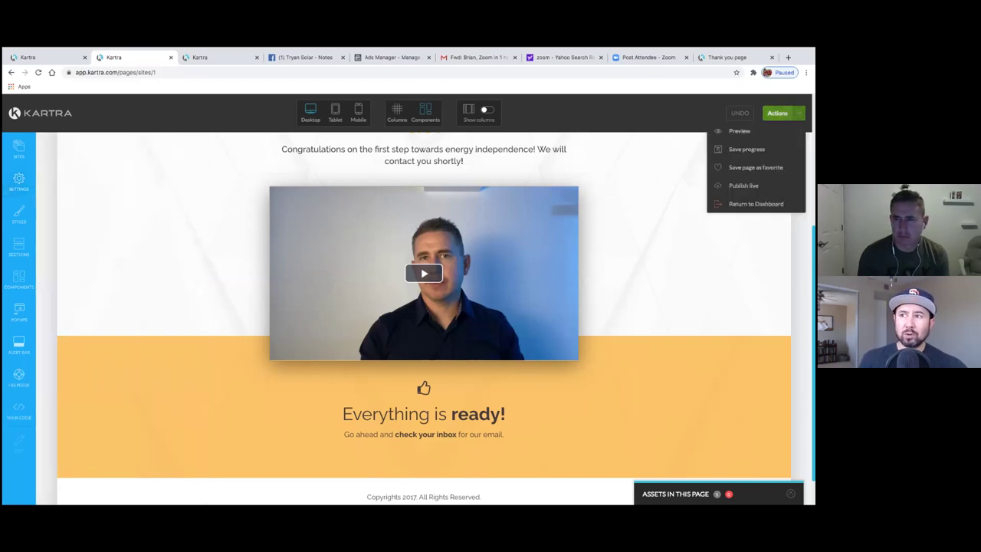
click(746, 151)
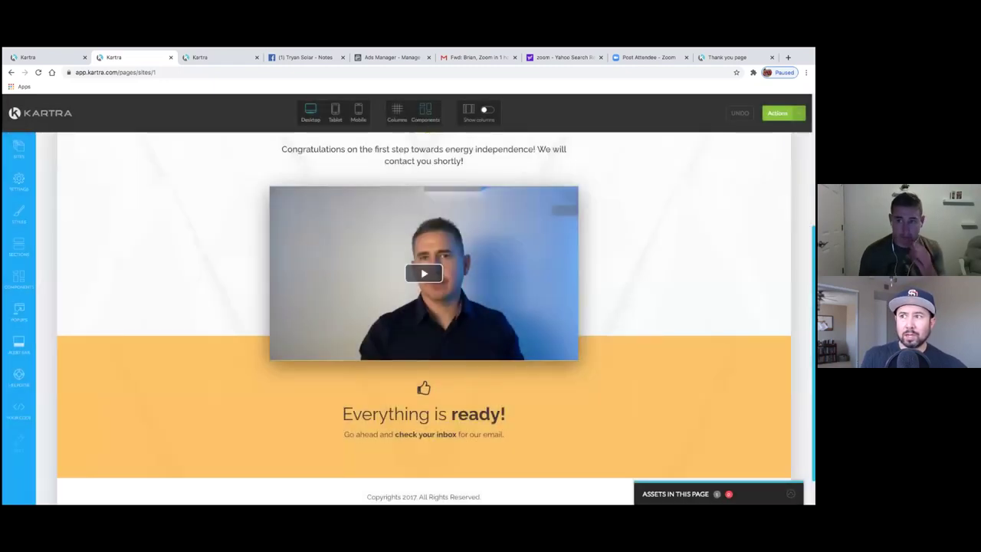
click(777, 113)
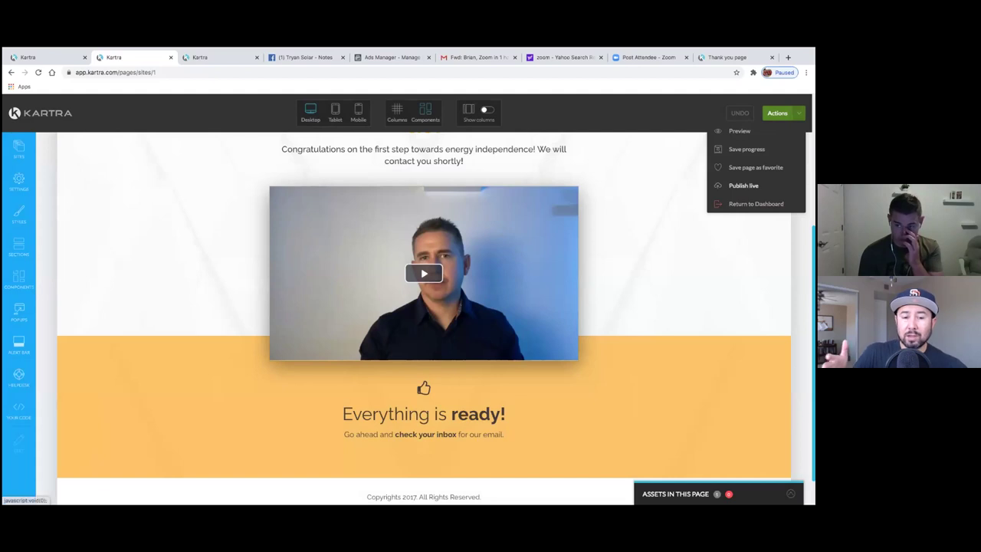
click(756, 203)
click(489, 129)
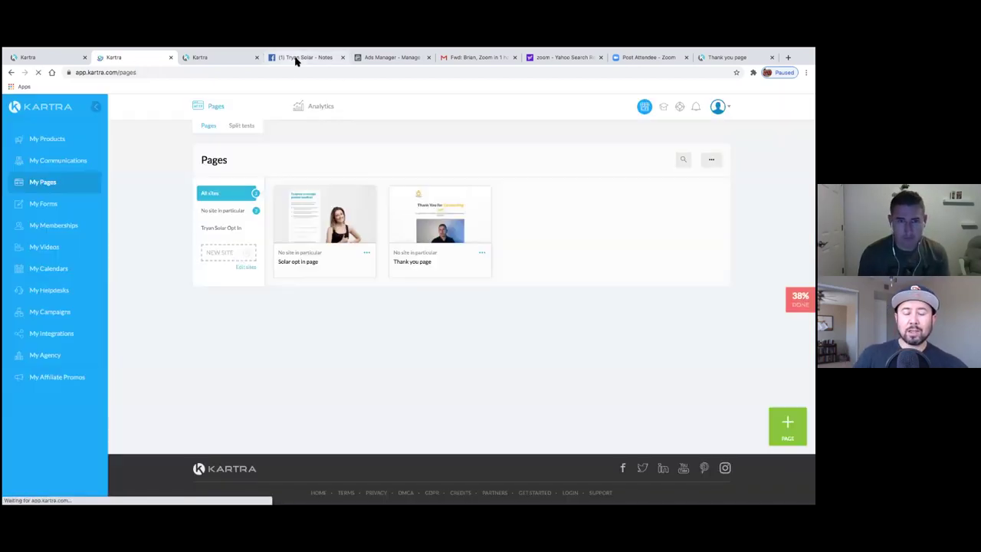
click(296, 58)
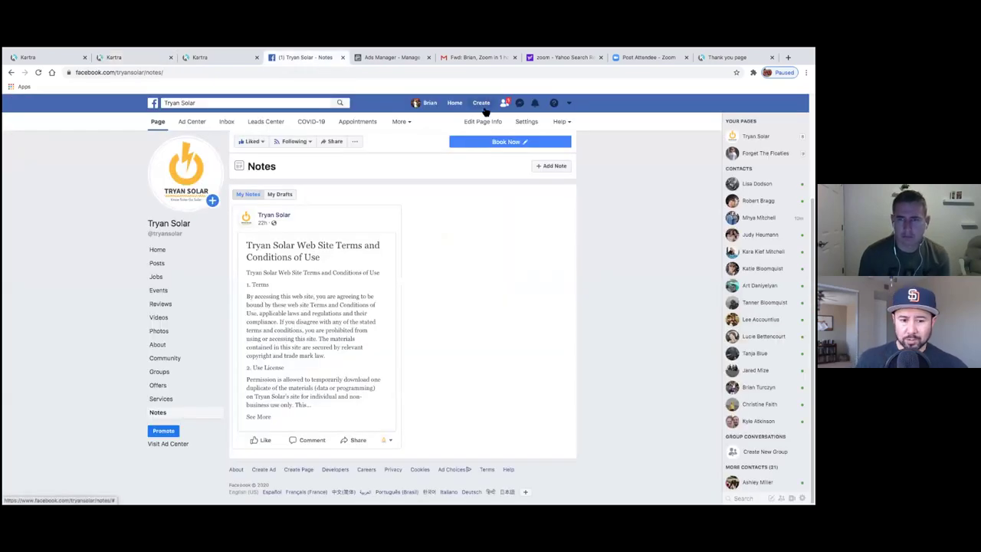
click(208, 59)
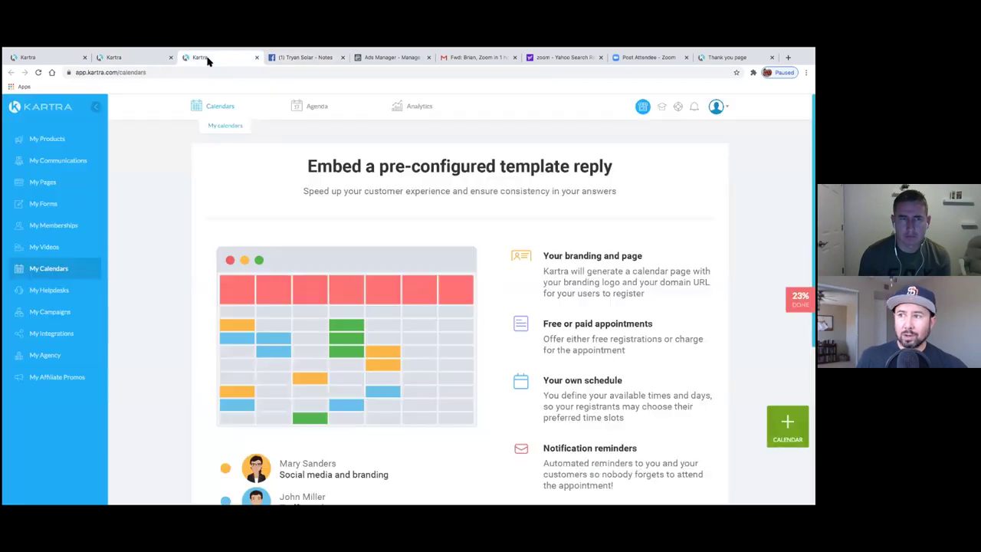
click(147, 61)
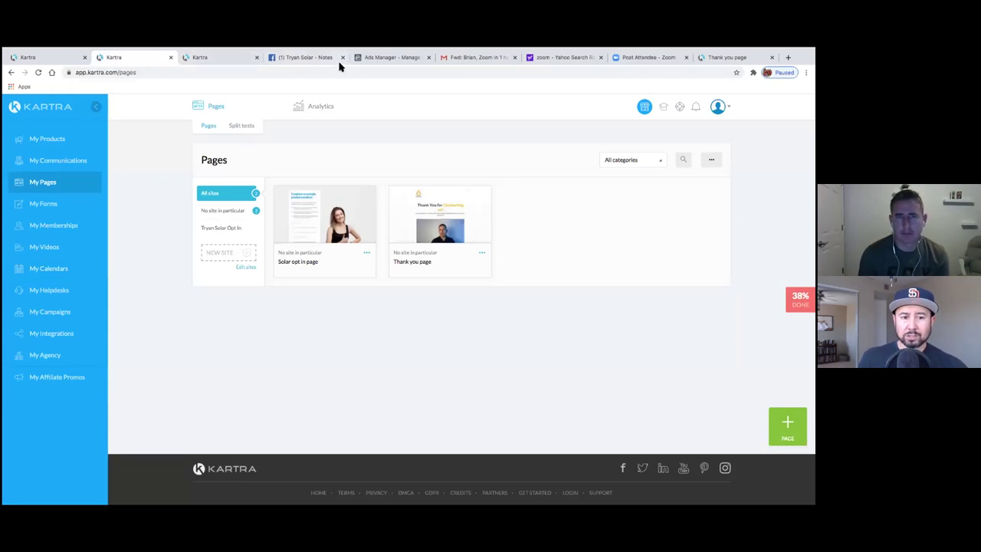
click(299, 59)
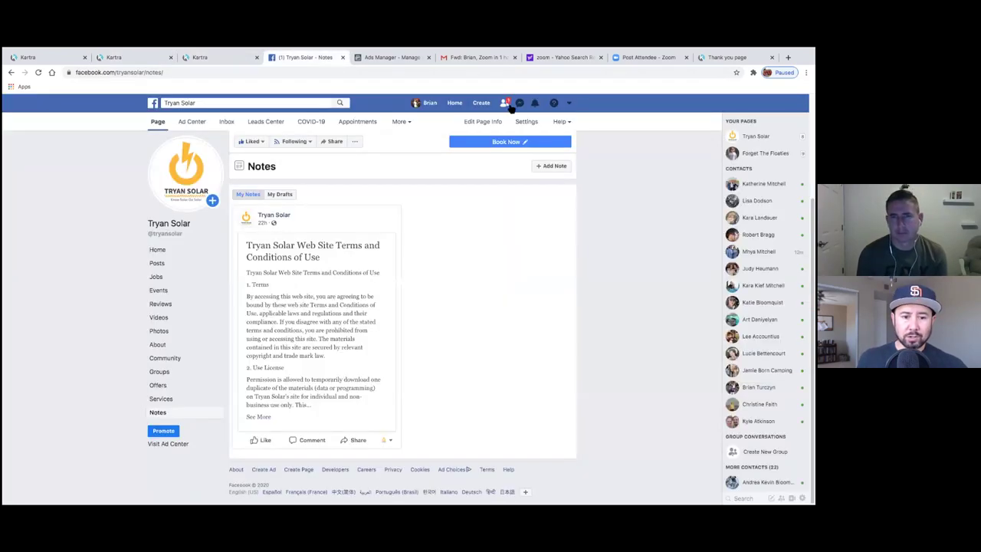
click(480, 102)
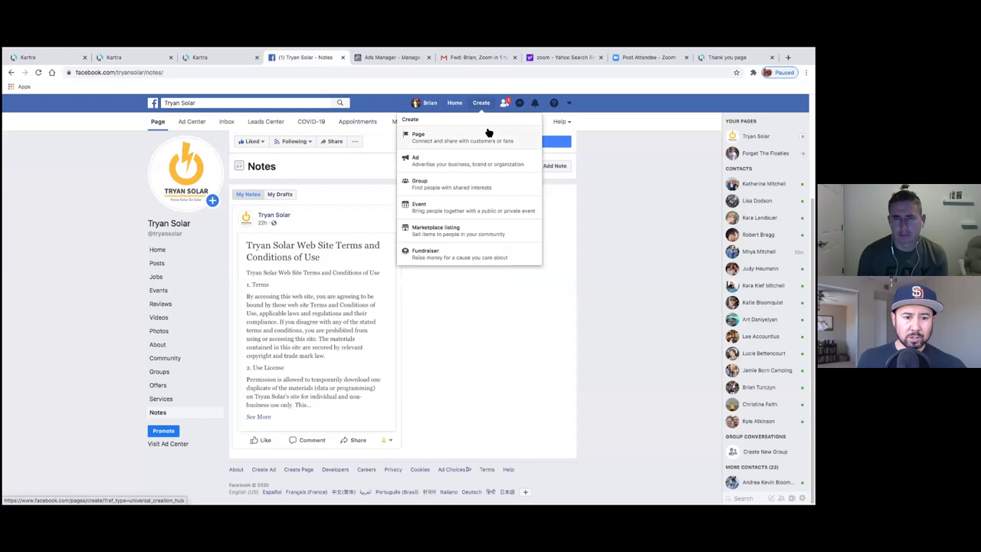
click(192, 58)
click(140, 58)
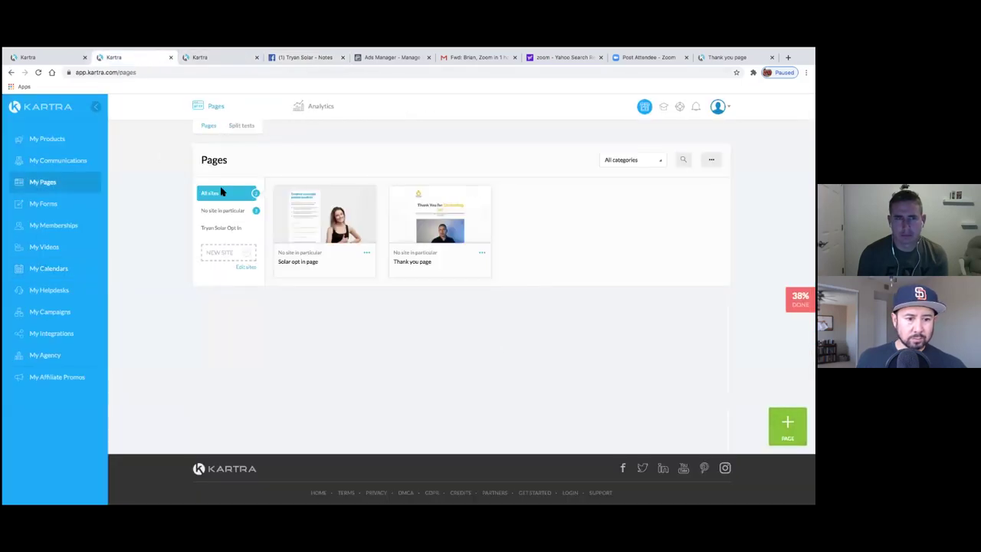
- Rename the Thank you page's link slug from mKm1 to ThankYou
click(482, 255)
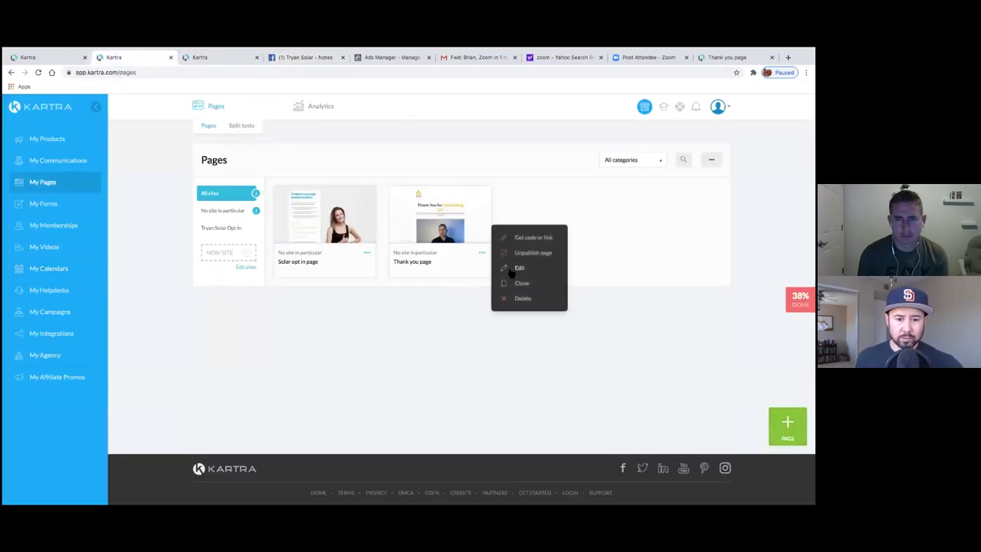
click(531, 243)
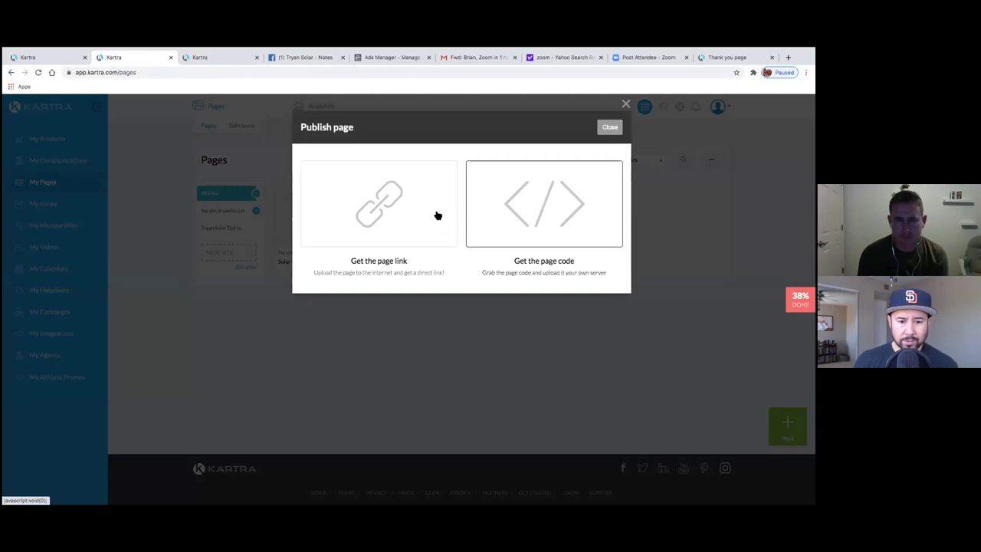
click(395, 214)
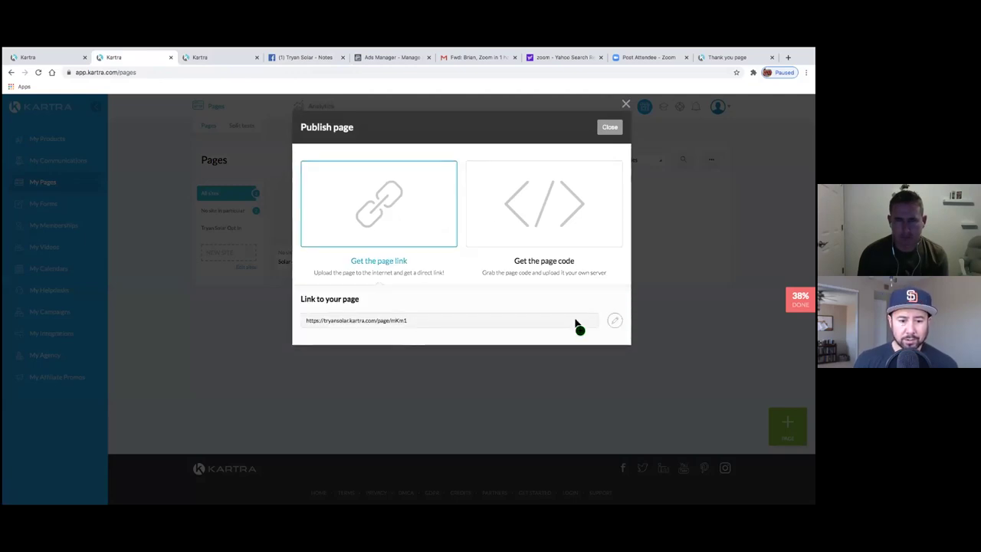
click(614, 321)
click(504, 325)
key(BackSpace)
key(BackSpace)
key(BackSpace)
key(BackSpace)
text(t)
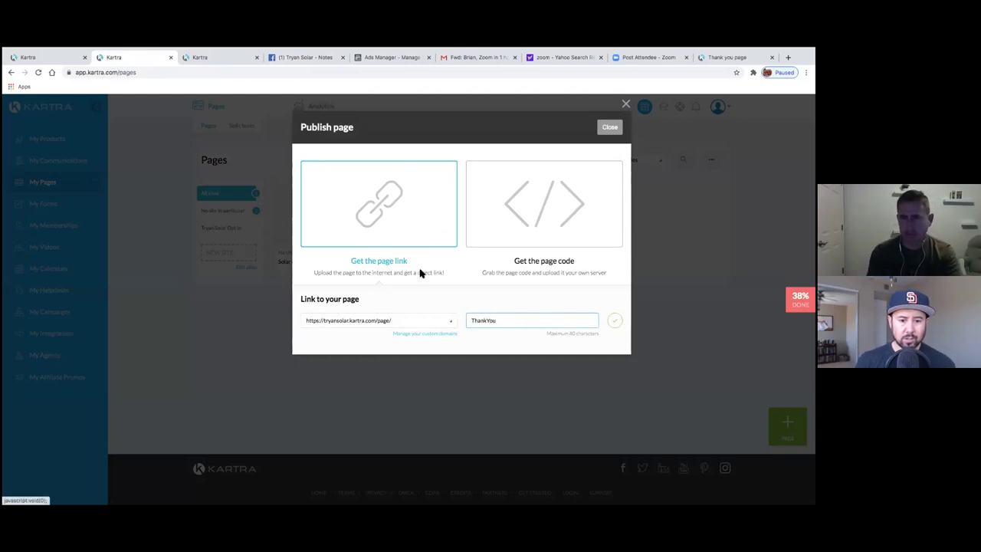
click(615, 322)
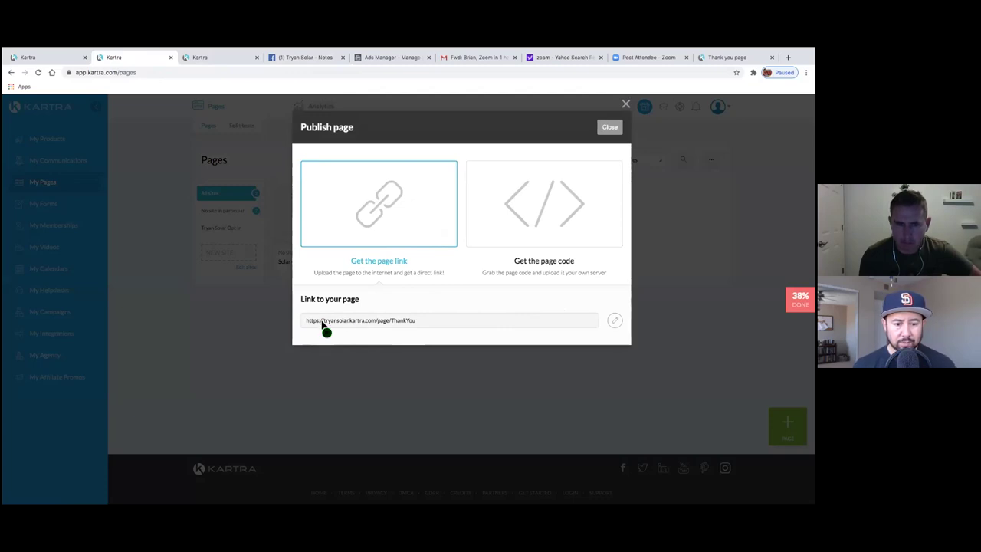
- Copy the page URL tryansolar.kartra.com/page/ThankYou to the clipboard
drag(323, 324, 414, 325)
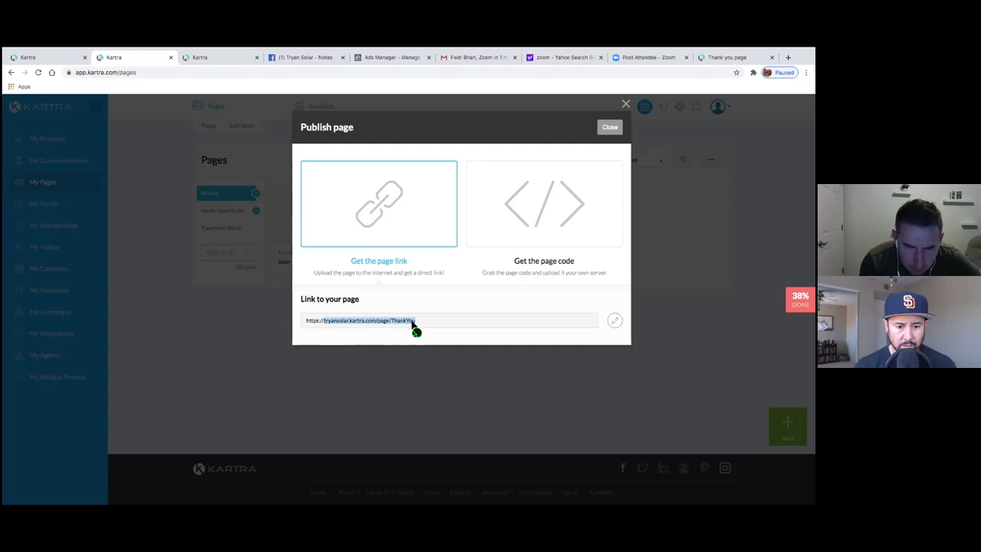
right_click(414, 323)
click(426, 340)
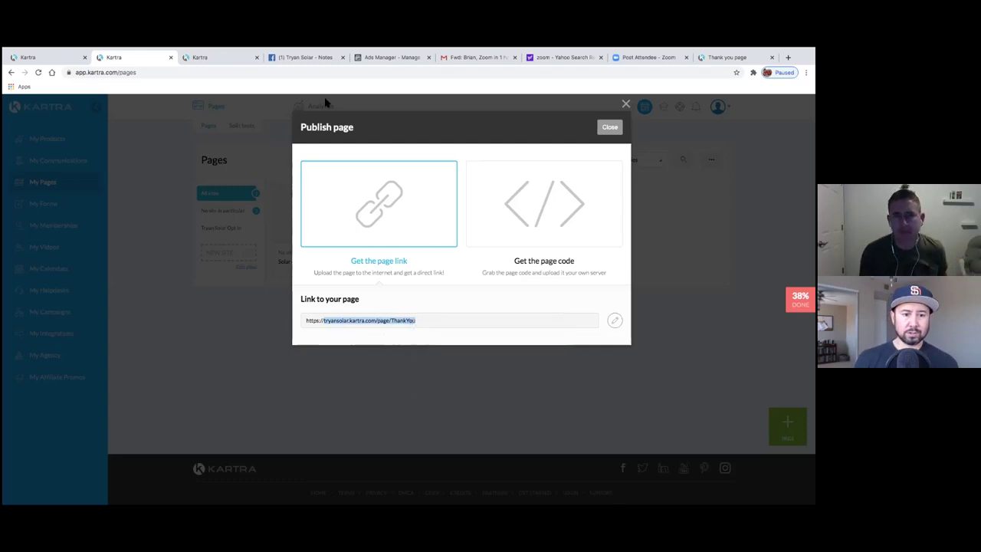
click(307, 61)
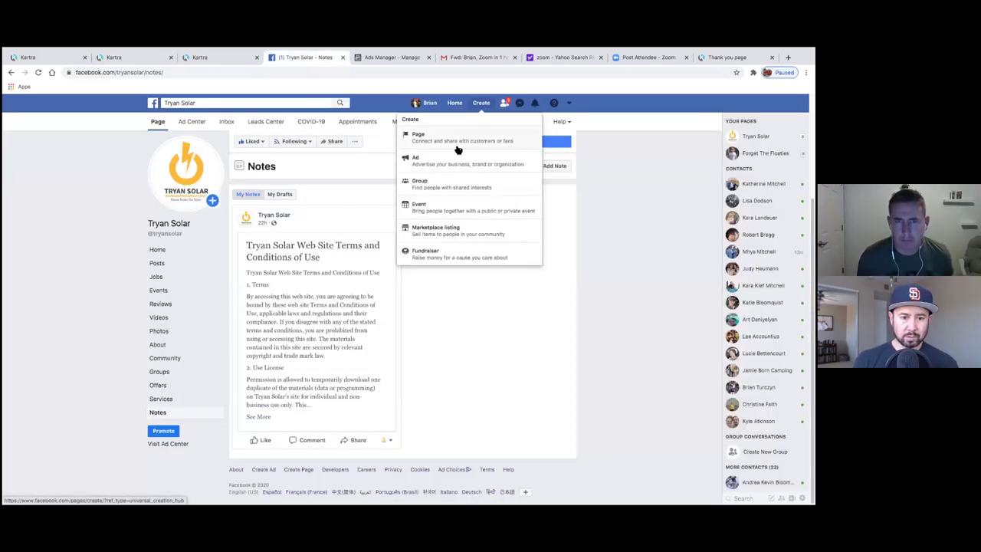
- Go from Ads Manager's Campaigns view to Events Manager through the Business Tools menu
click(229, 142)
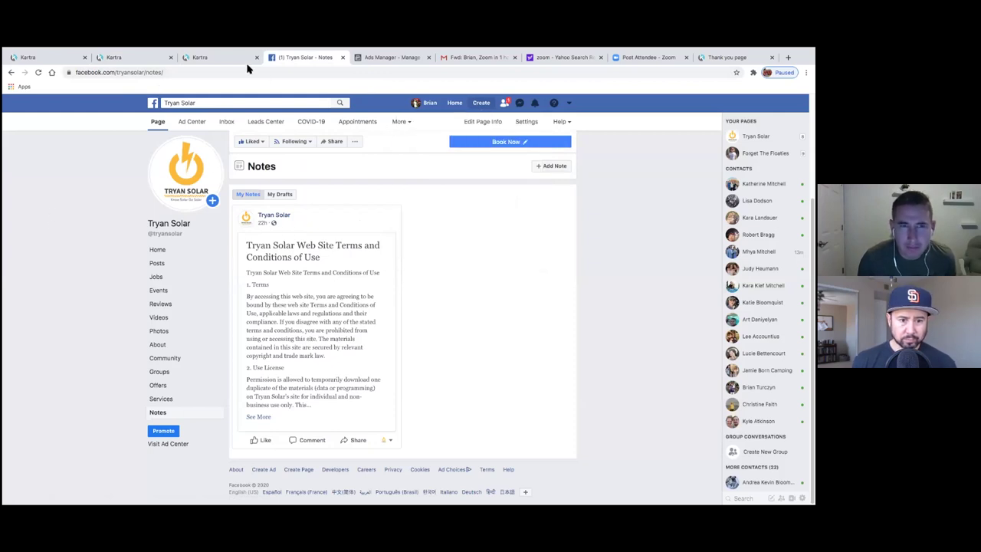
mouse_move(519, 53)
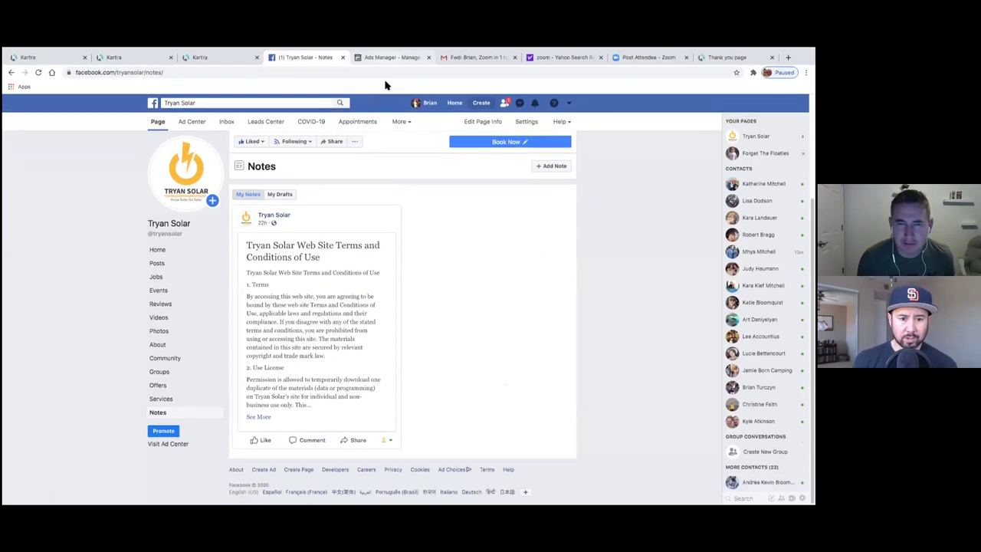
mouse_move(541, 49)
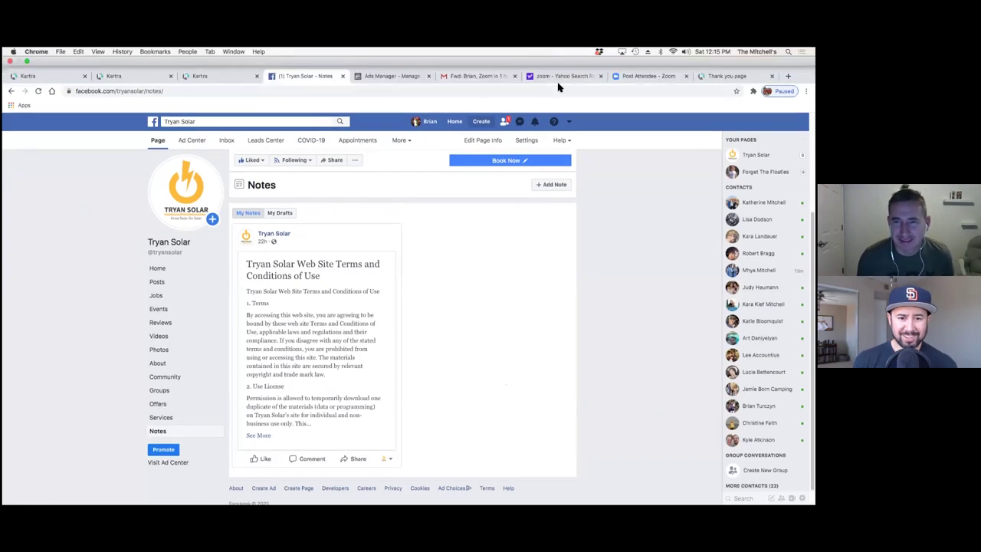
click(358, 59)
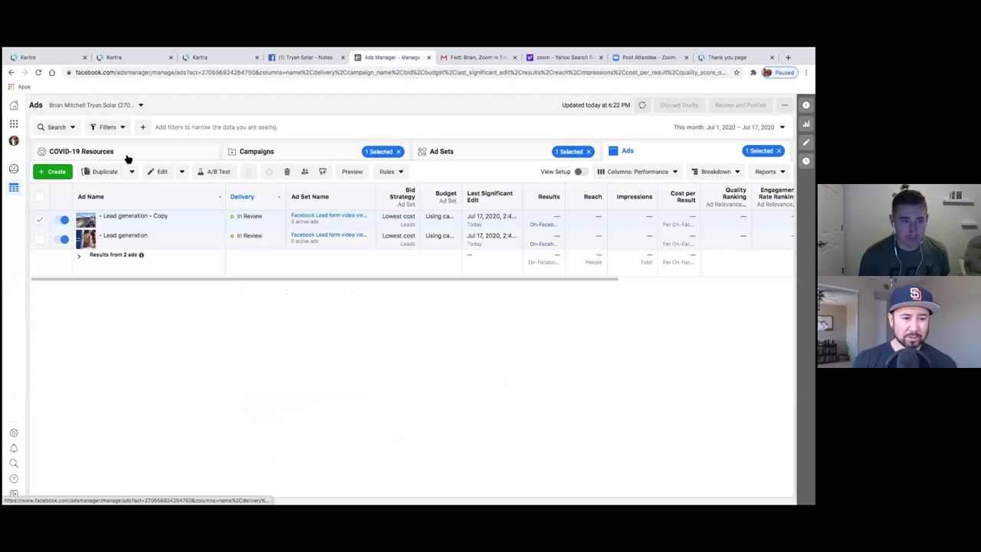
click(105, 154)
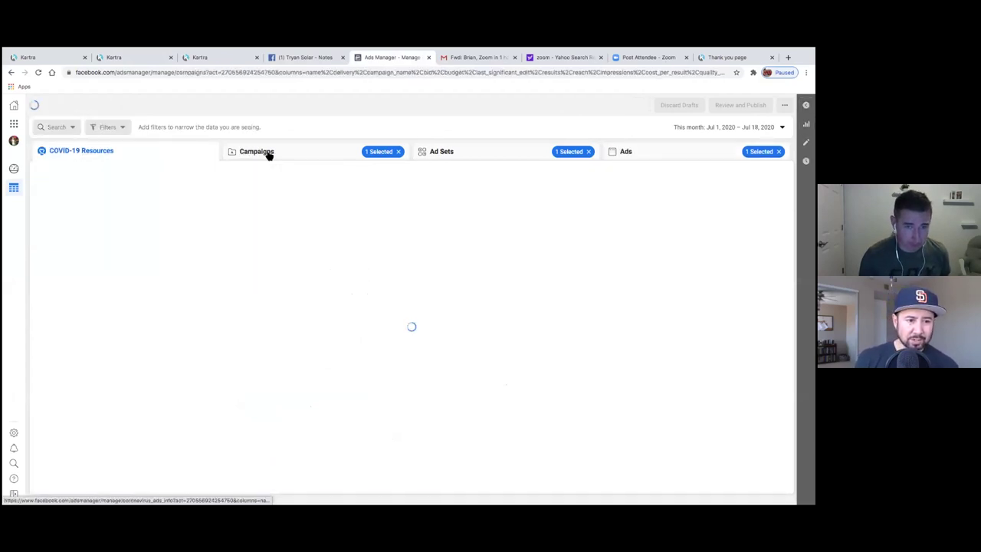
click(268, 153)
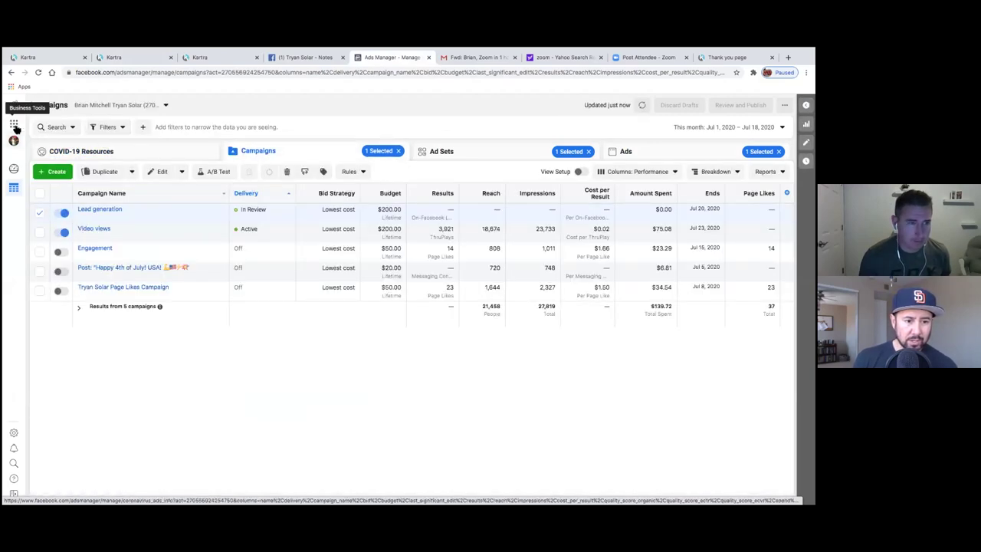
click(14, 125)
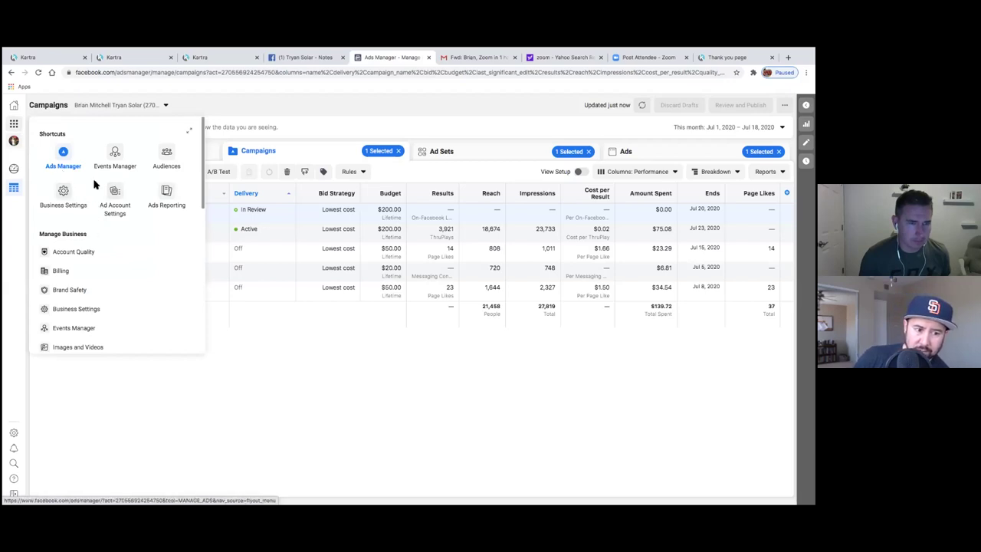
click(111, 156)
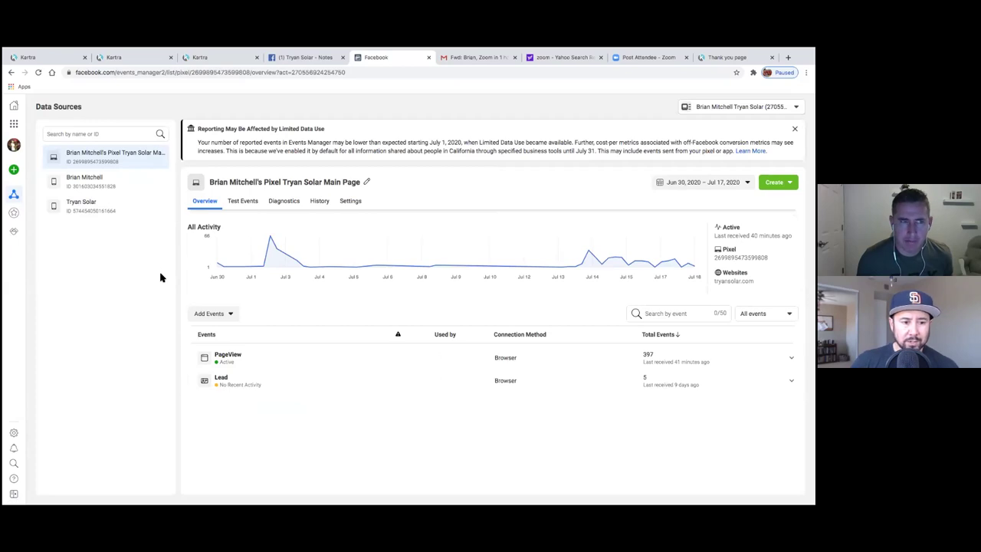
- Dismiss the Connect Data Sources prompt and open the Custom Conversions page
click(16, 171)
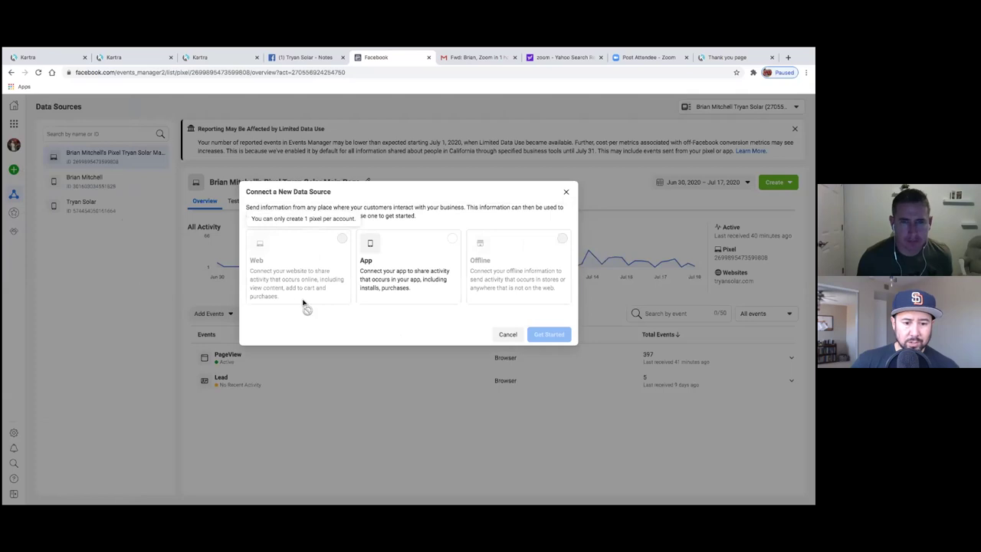
click(566, 193)
mouse_move(13, 170)
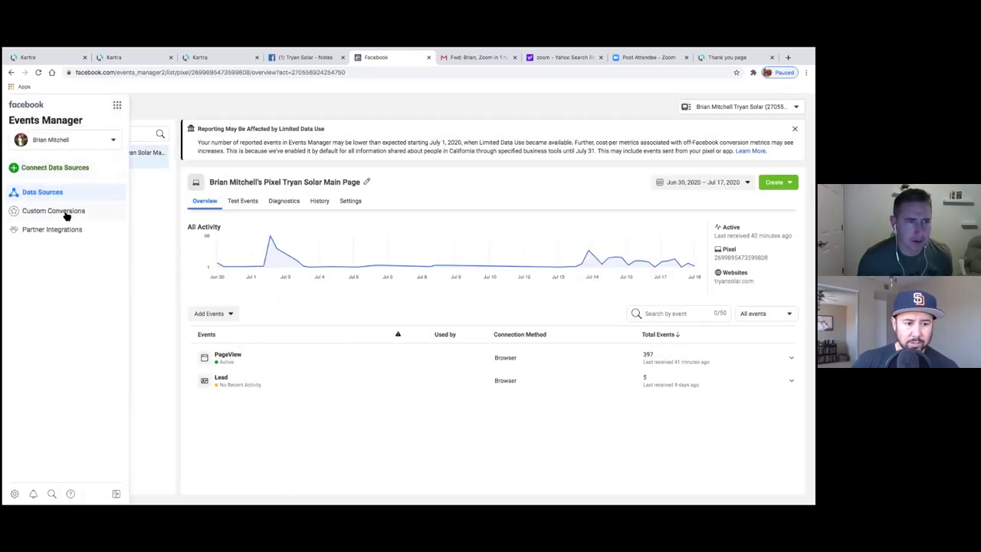
click(66, 216)
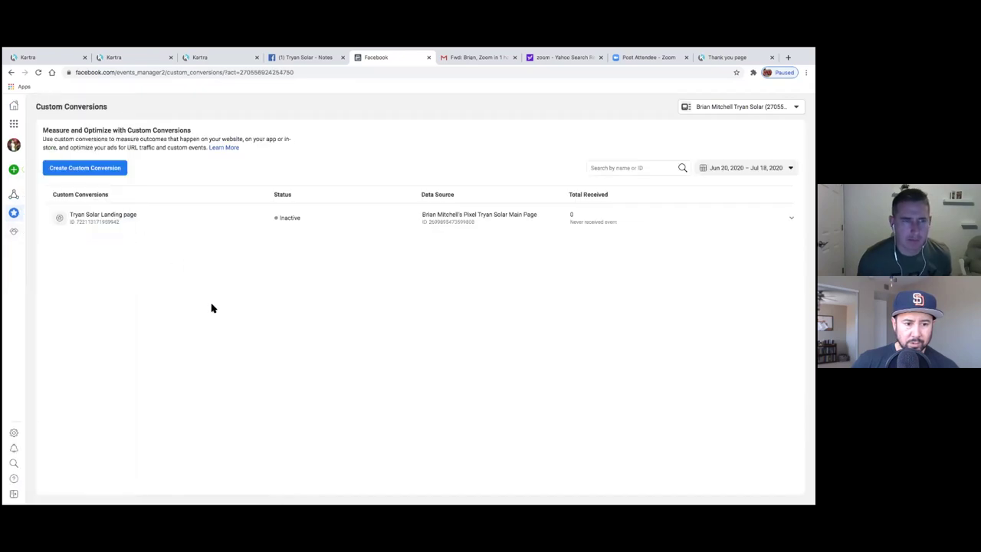
- Start a custom conversion named 'Tryan Solar Leads' with description 'Kartra Thank you page'
click(94, 170)
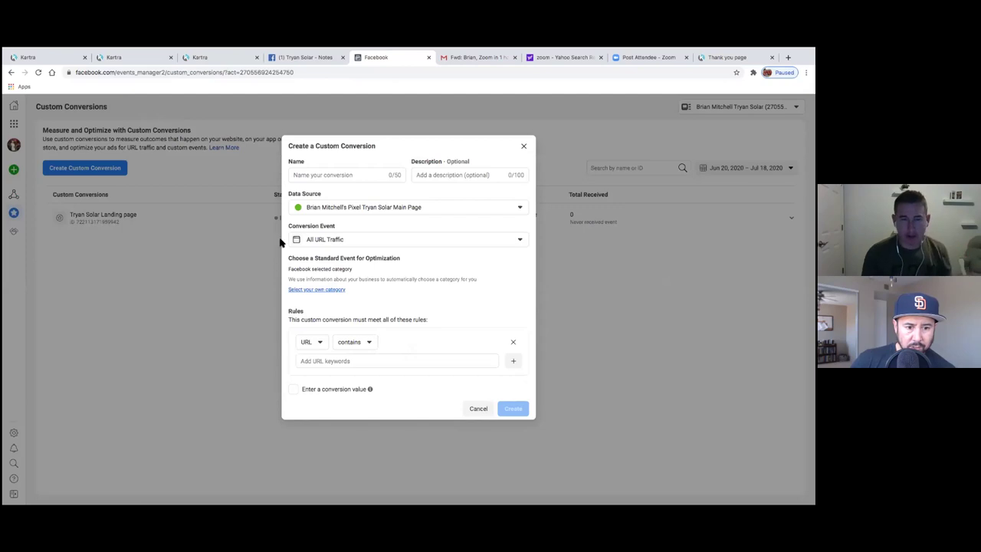
click(309, 178)
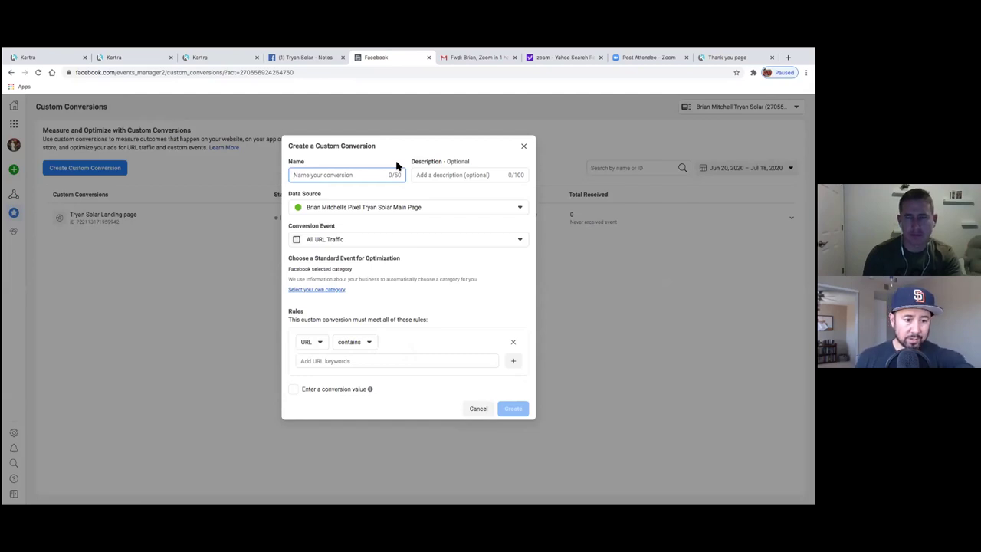
text(Tryan Solar Leads)
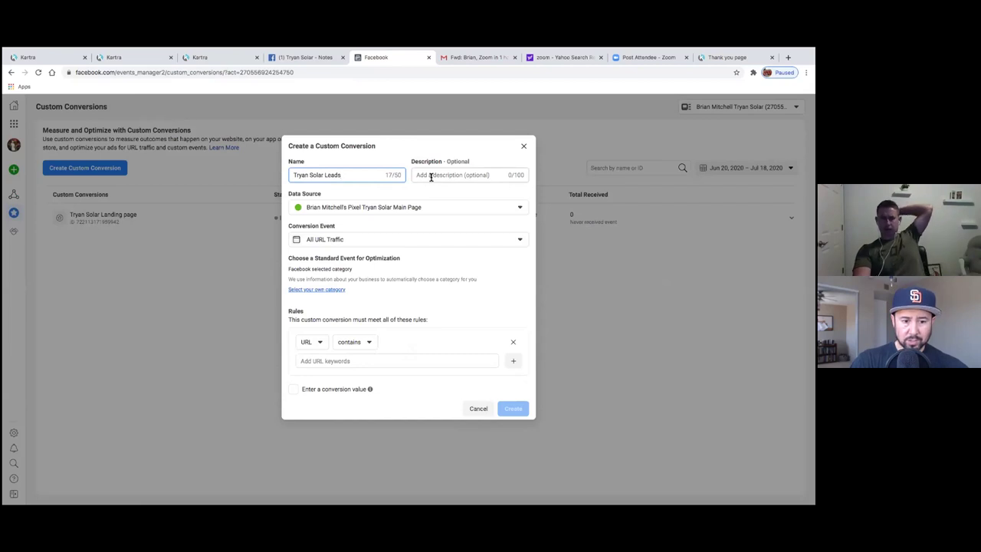
click(431, 177)
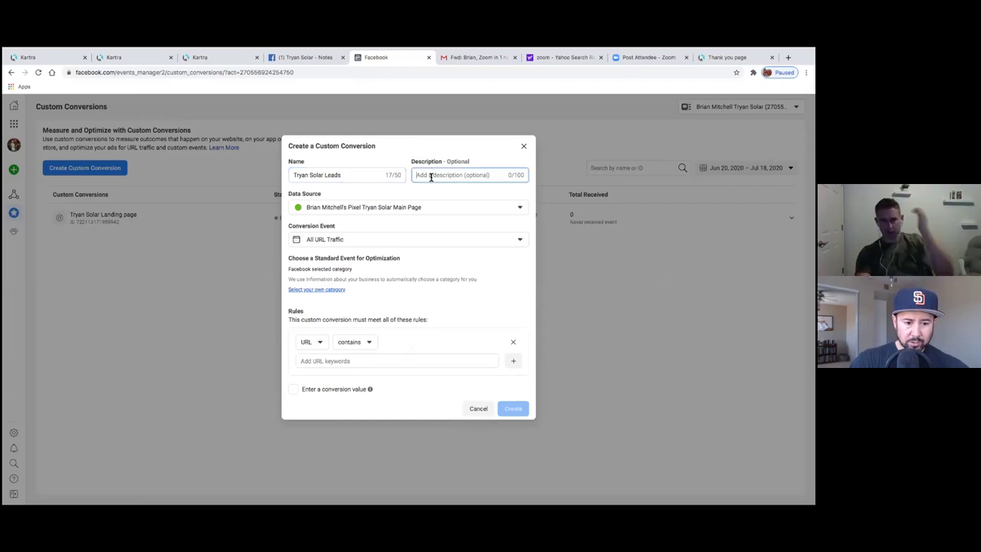
text(T)
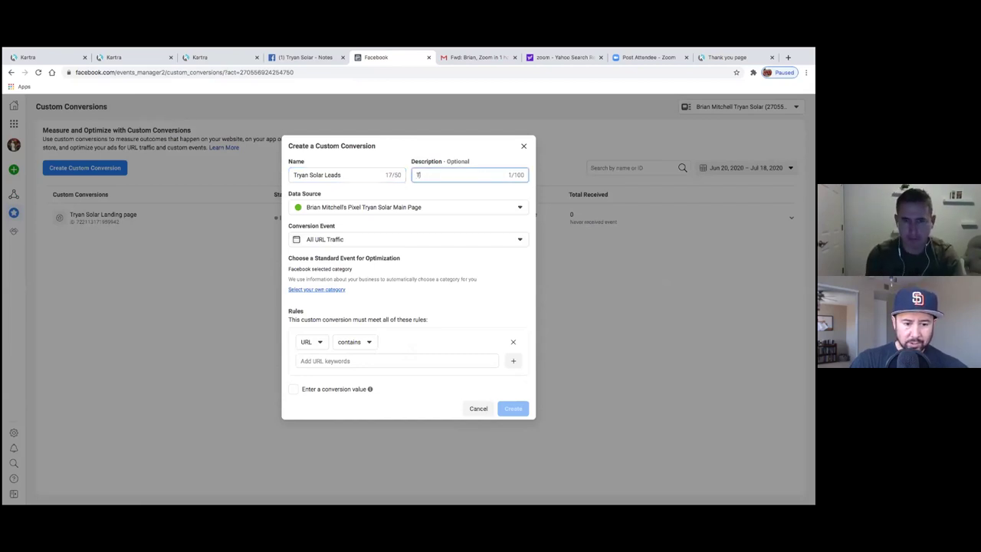
key(BackSpace)
text(Kartra Thank you page)
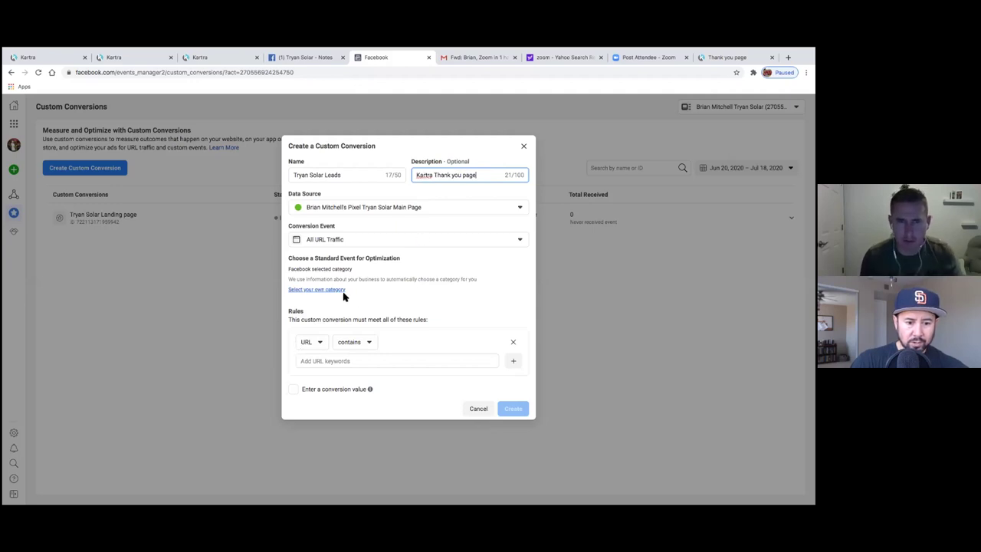
- Set the URL-contains rule to tryansolar.kartra.com/page/ThankYou and create the conversion
click(331, 358)
right_click(331, 358)
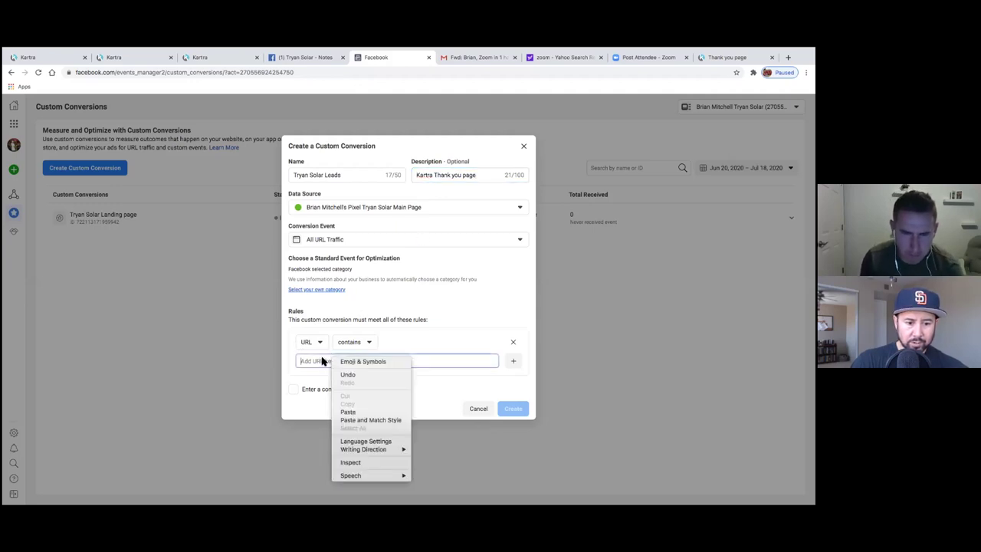
click(351, 412)
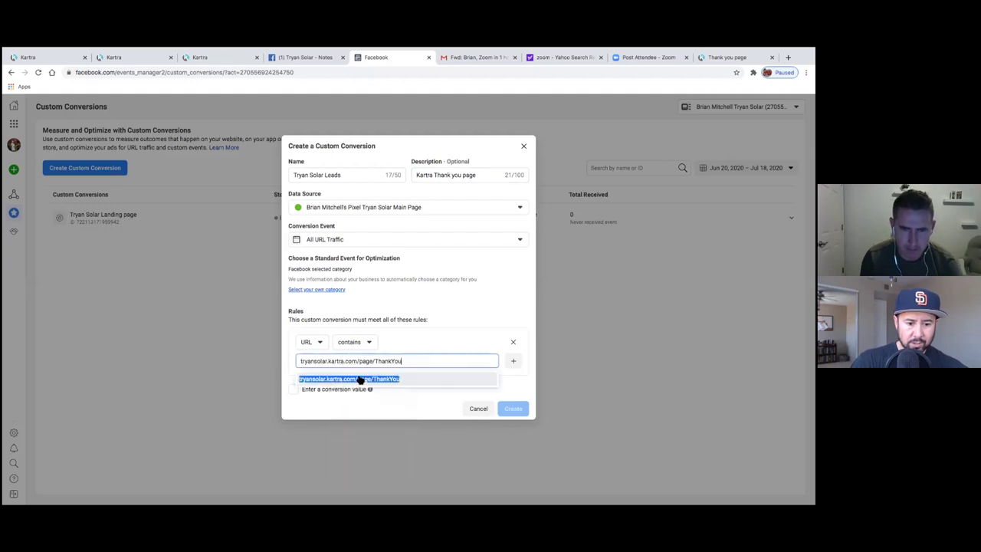
click(457, 310)
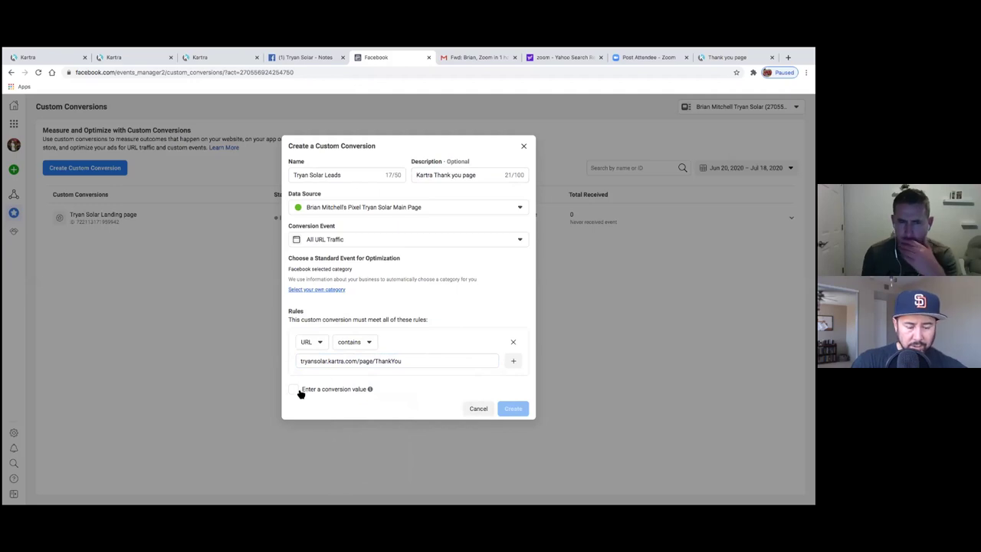
triple_click(390, 364)
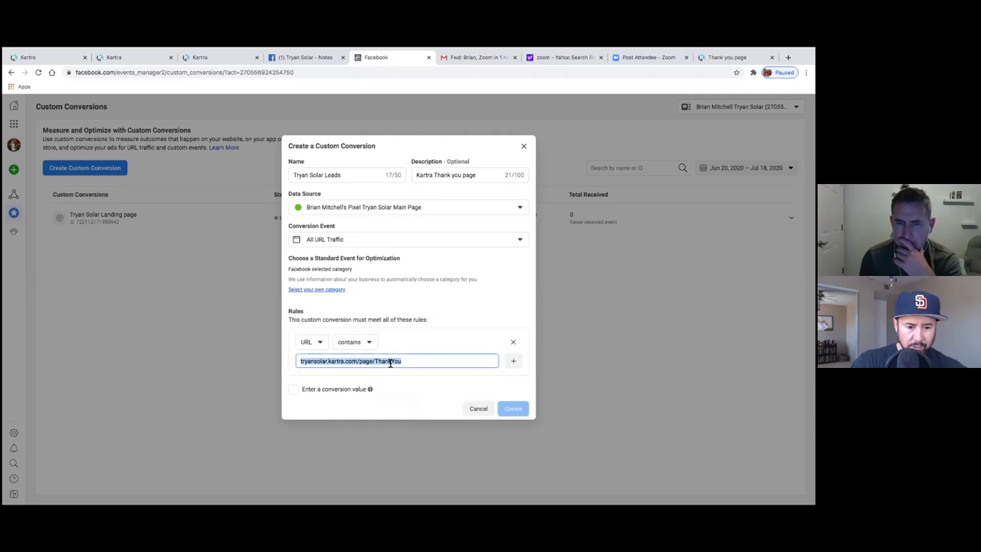
click(400, 362)
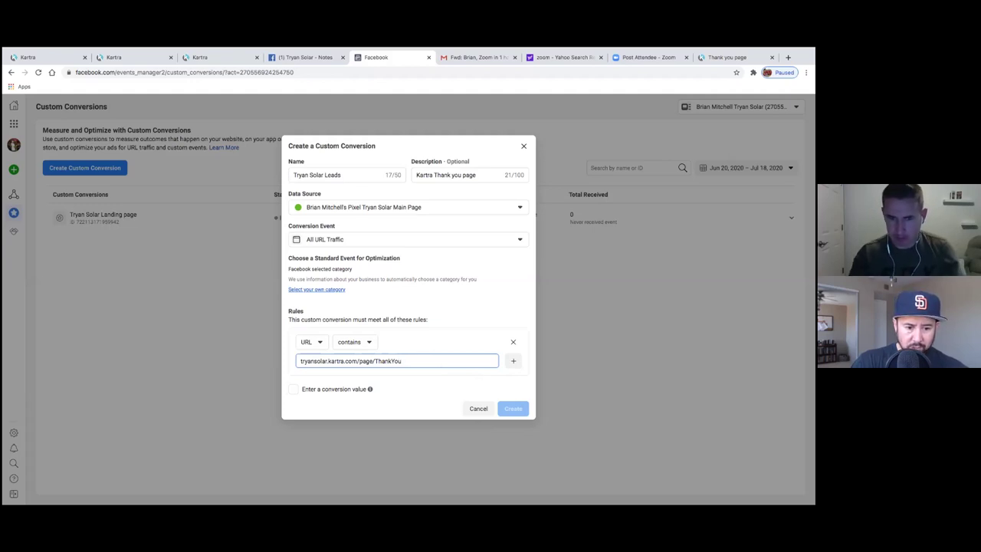
triple_click(408, 363)
key(ctrl+c)
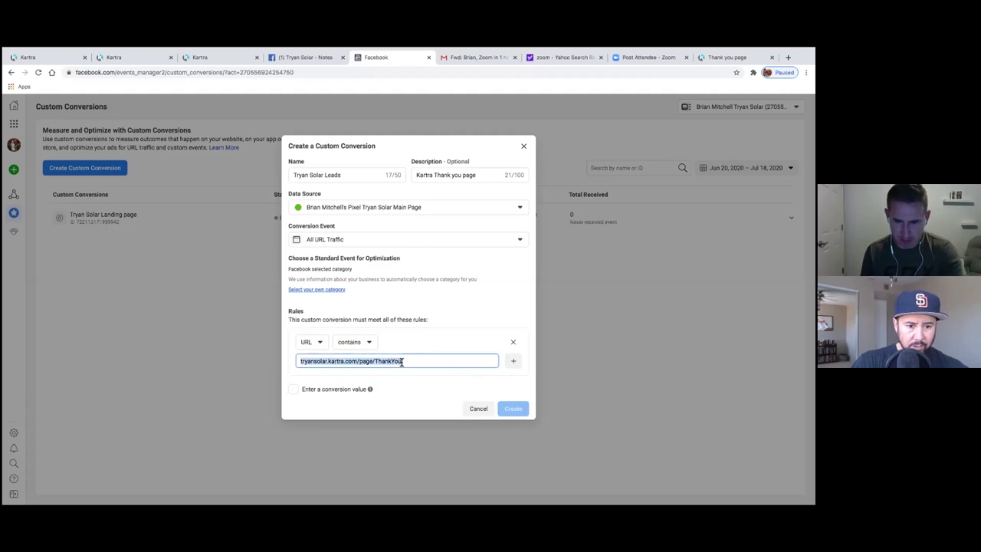
key(BackSpace)
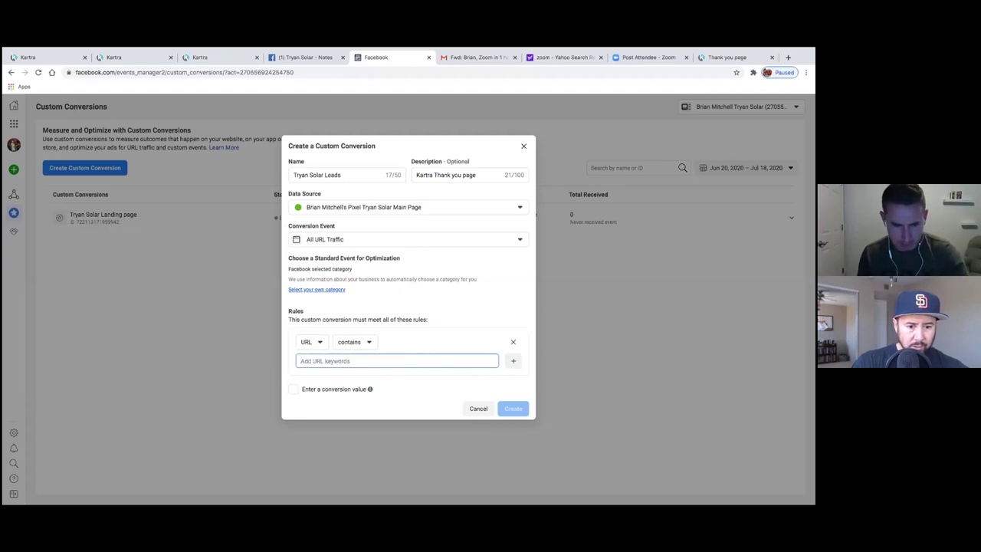
key(ctrl+v)
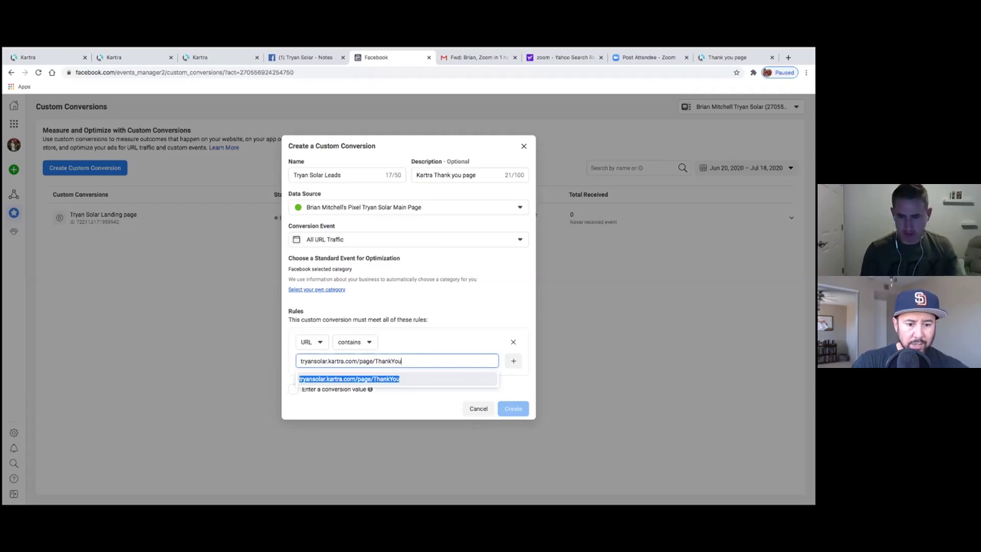
key(Return)
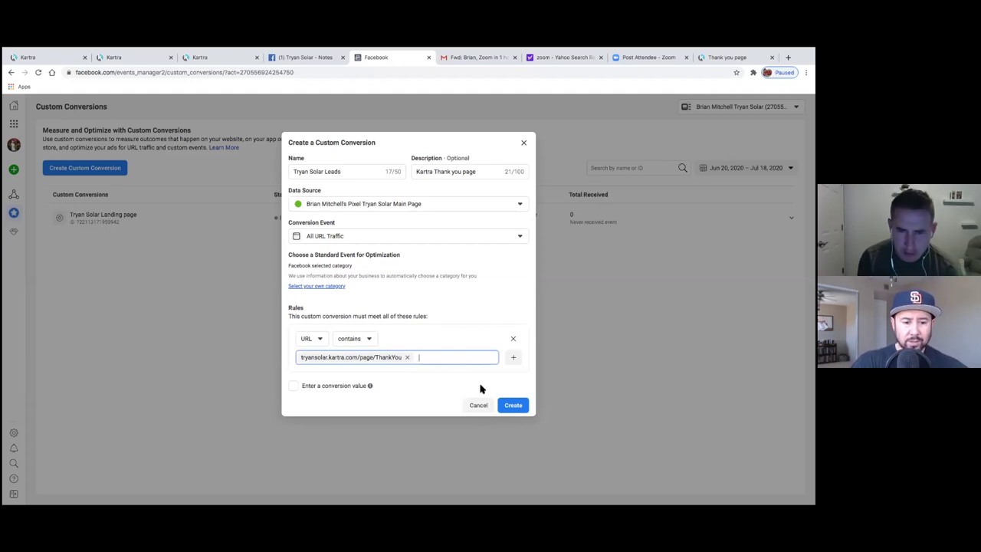
click(513, 405)
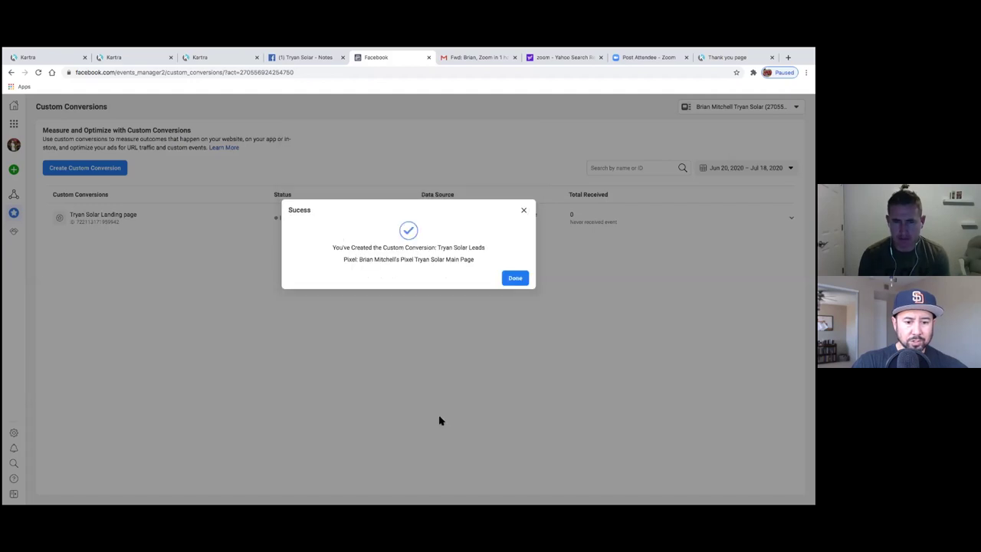
- Close the Success dialog and open the Business Tools menu
click(514, 279)
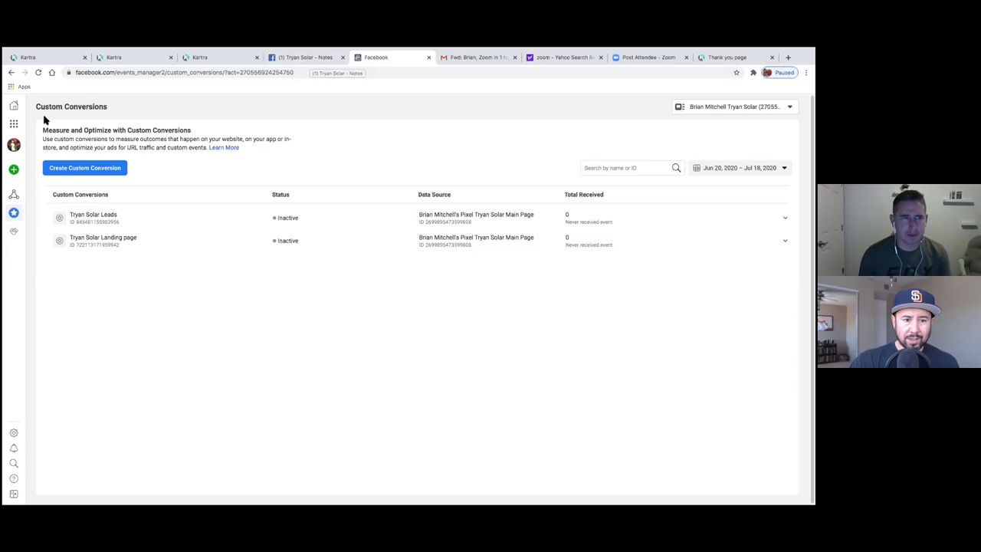
click(16, 127)
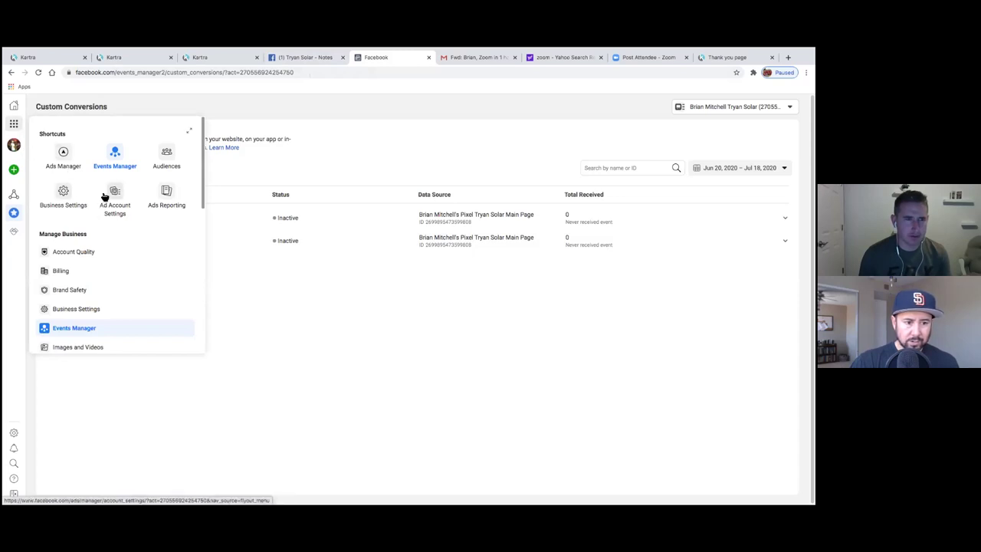
- Add events from a new website with manual install, copy the pixel base code, and continue
click(115, 165)
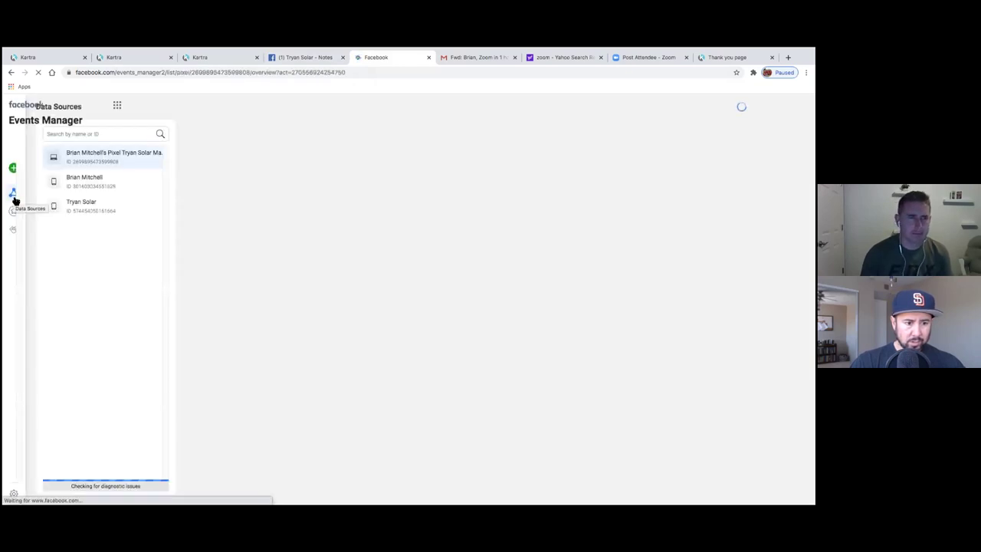
mouse_move(14, 201)
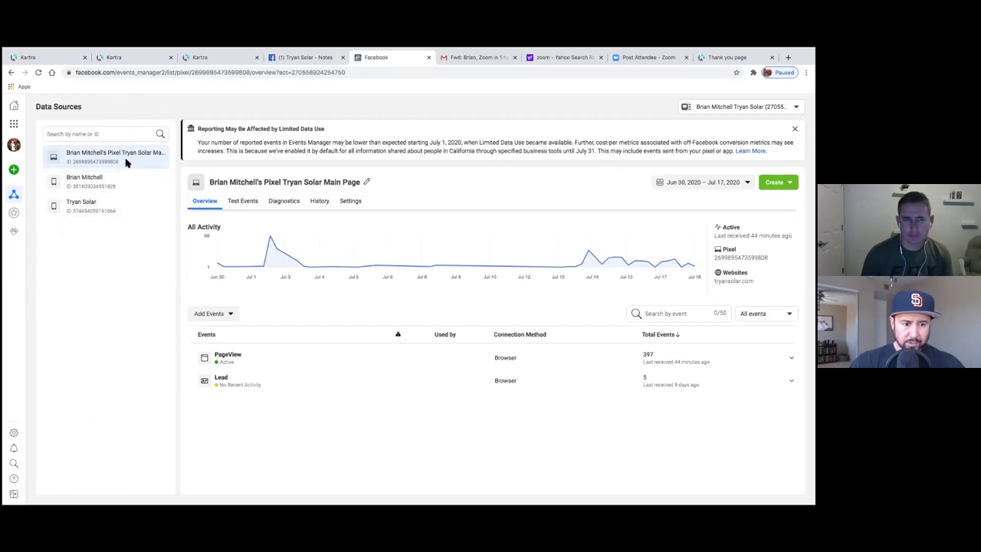
click(210, 315)
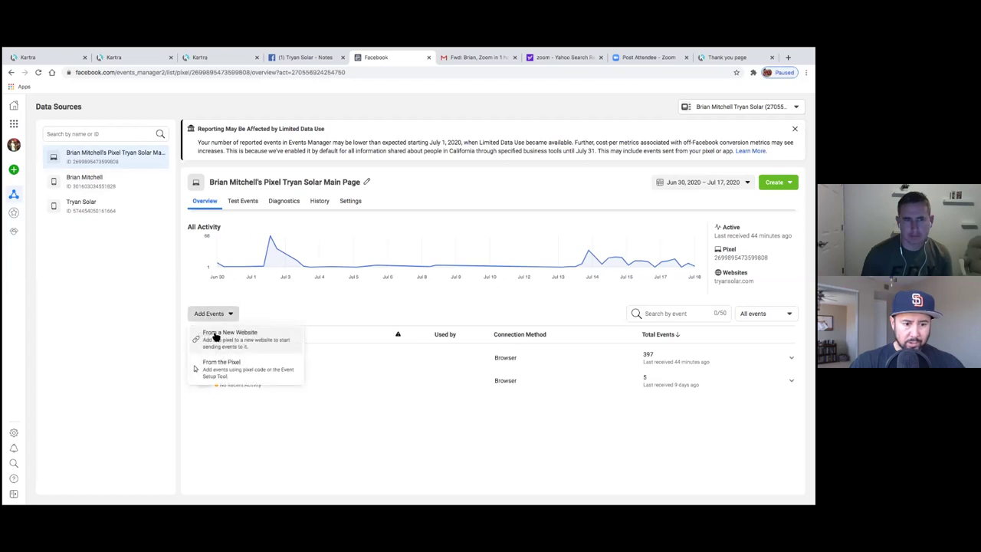
click(242, 343)
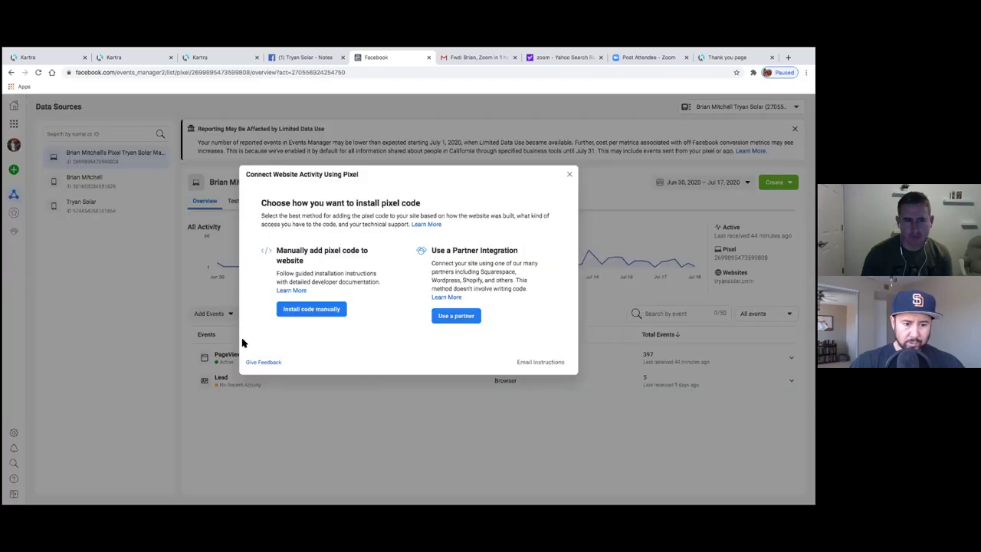
click(314, 310)
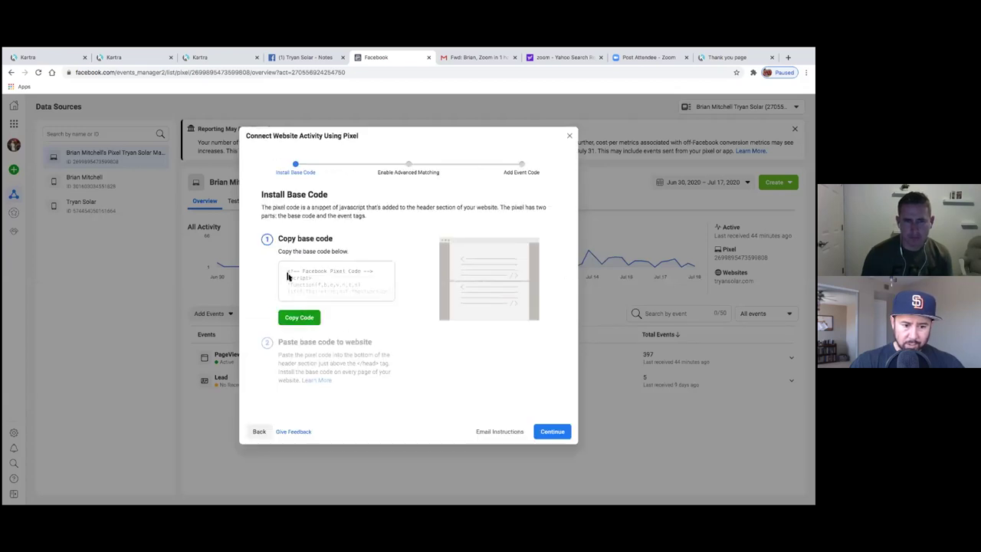
click(308, 319)
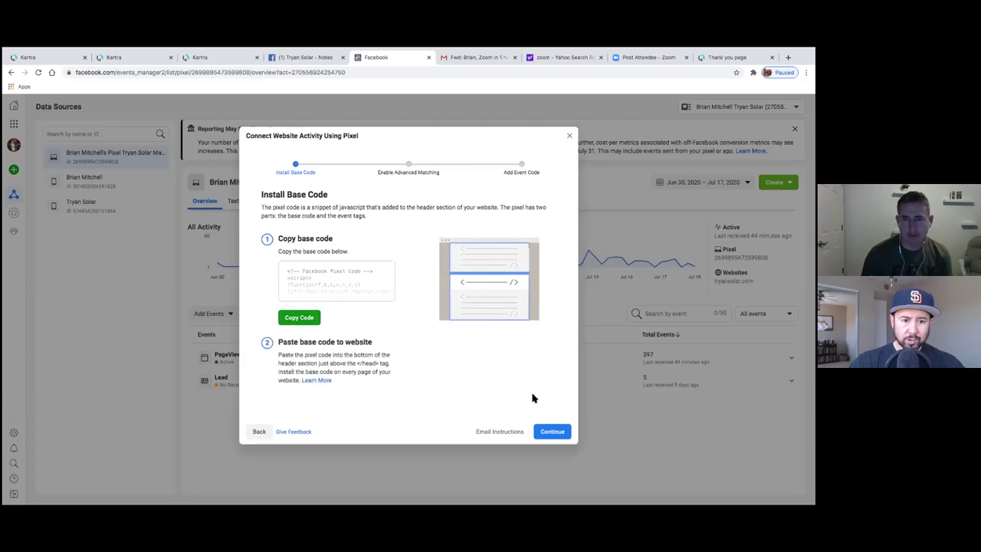
click(555, 433)
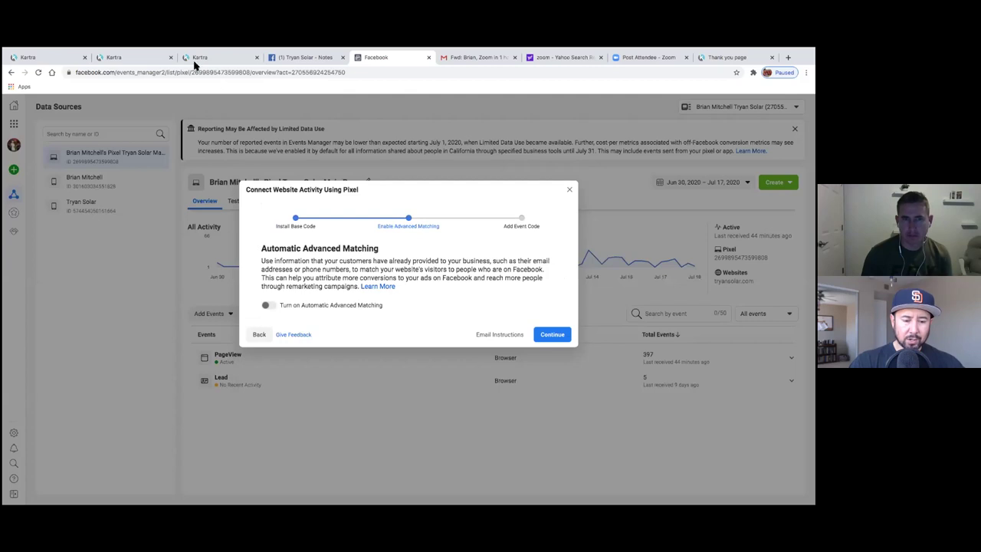
- Return to the Kartra pages list, dismiss the Publish dialog, and edit the Thank you page in the builder
click(197, 60)
click(151, 59)
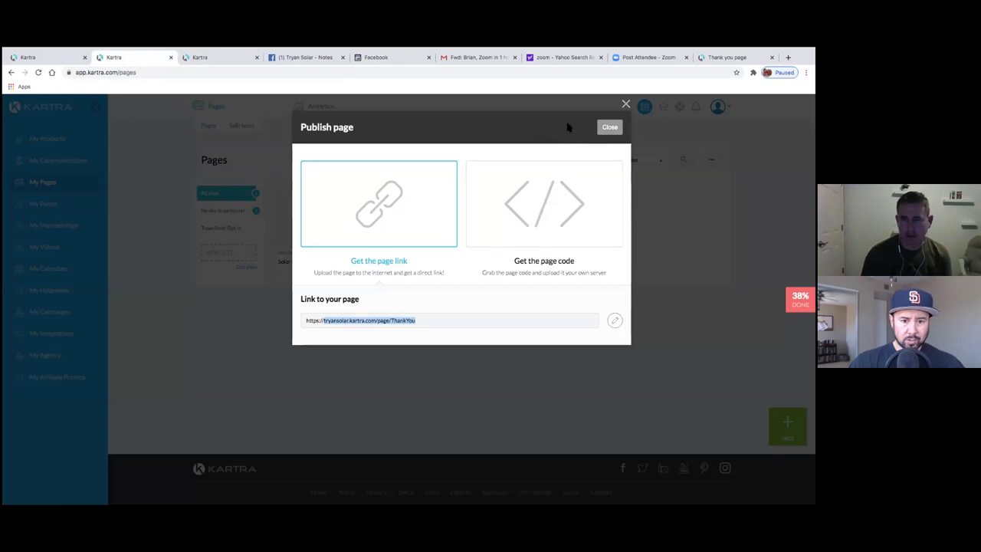
click(607, 127)
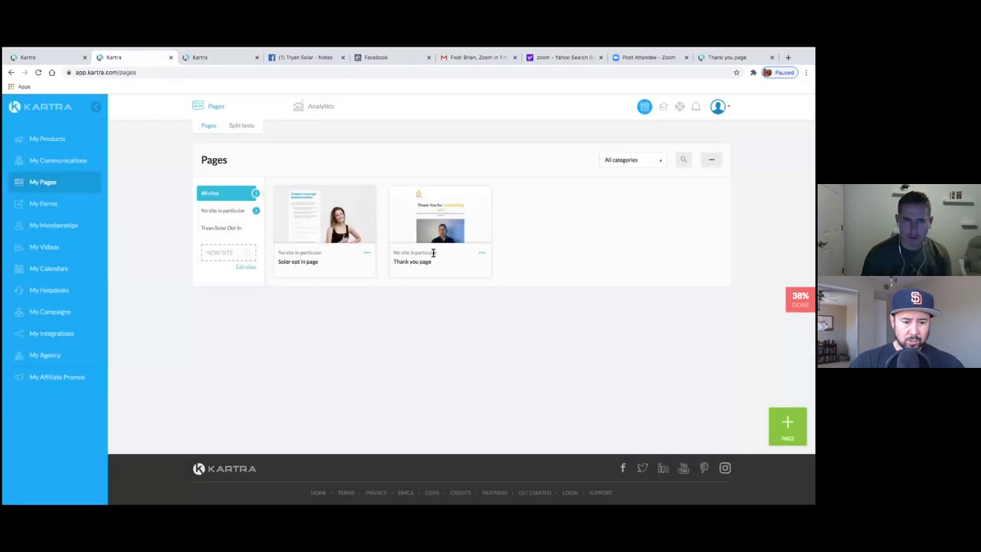
click(482, 255)
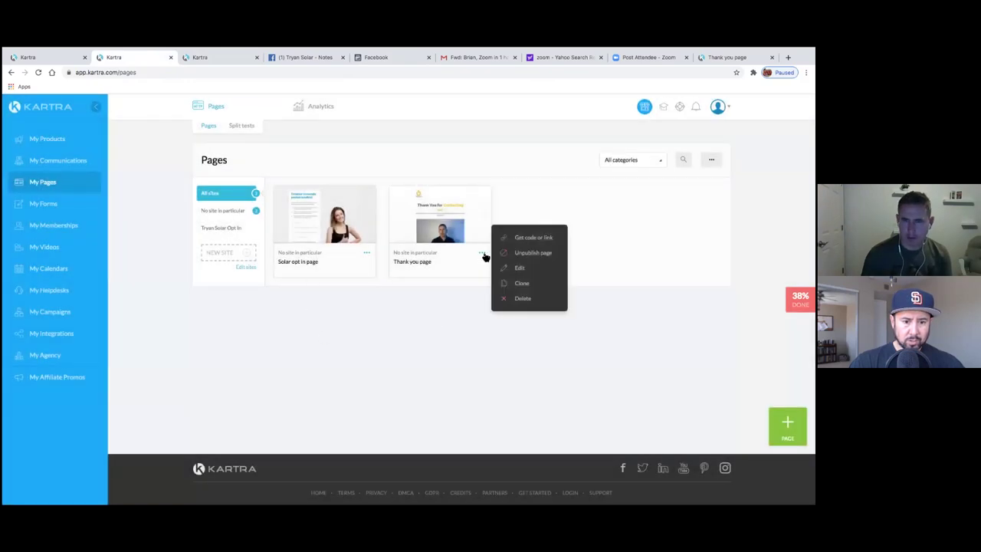
click(520, 268)
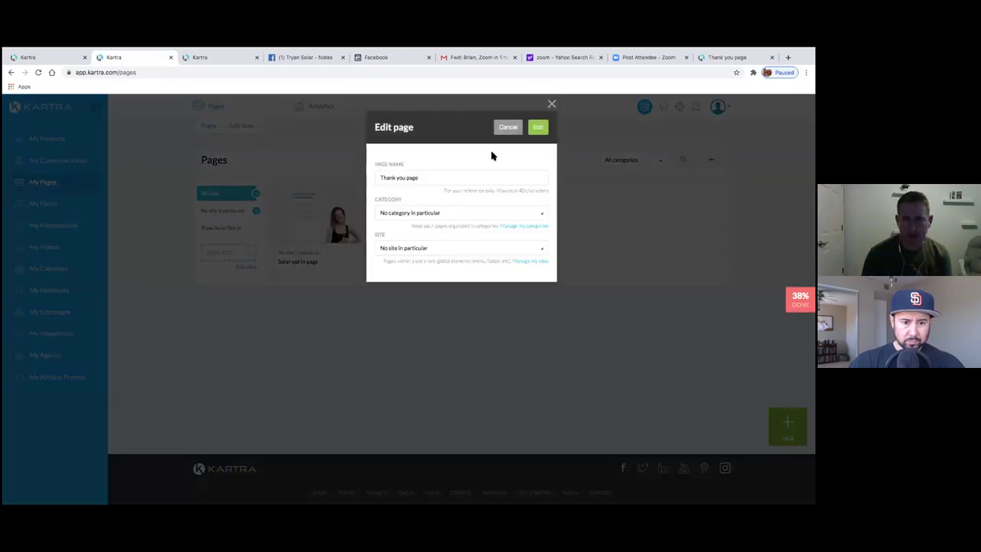
click(537, 129)
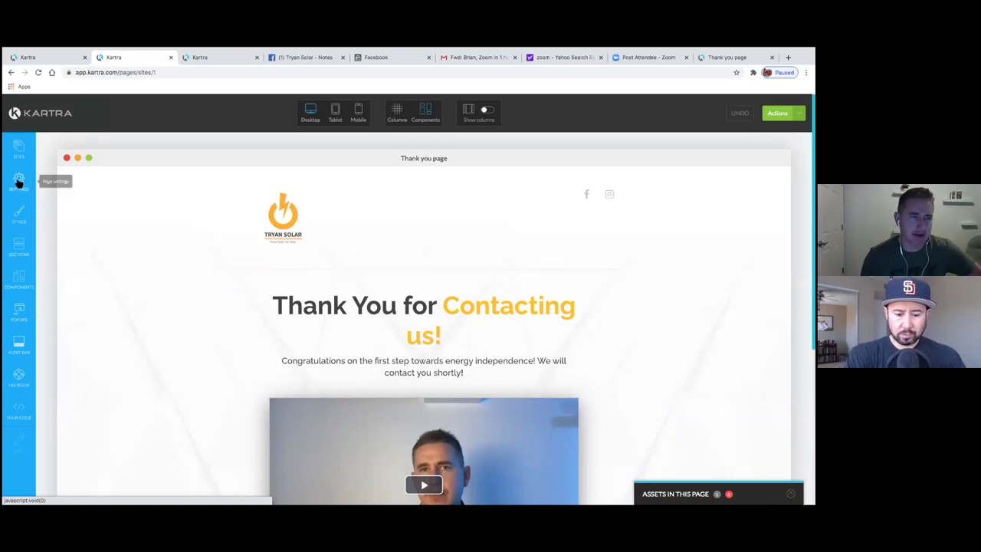
- Open the Thank you page's Tracking Codes settings
click(19, 180)
click(161, 185)
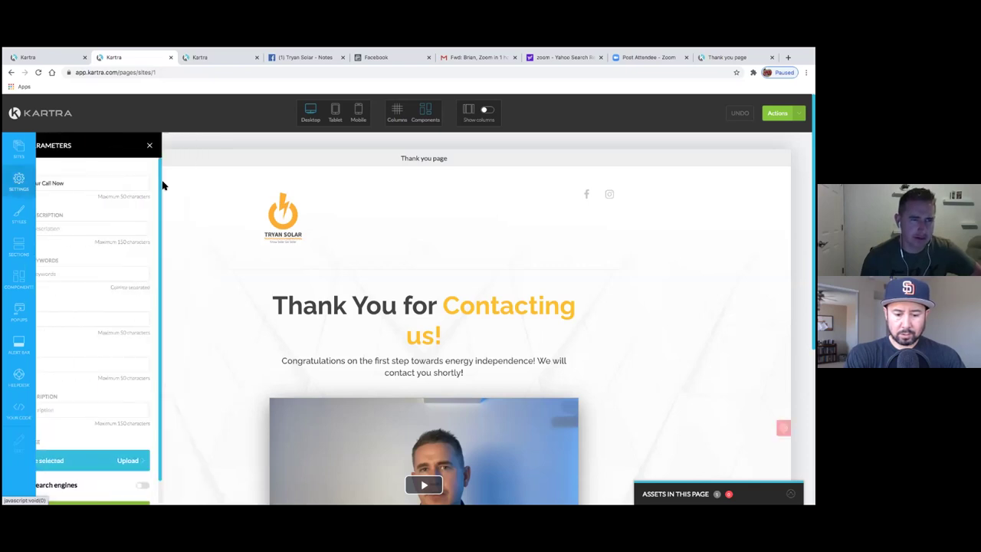
click(22, 188)
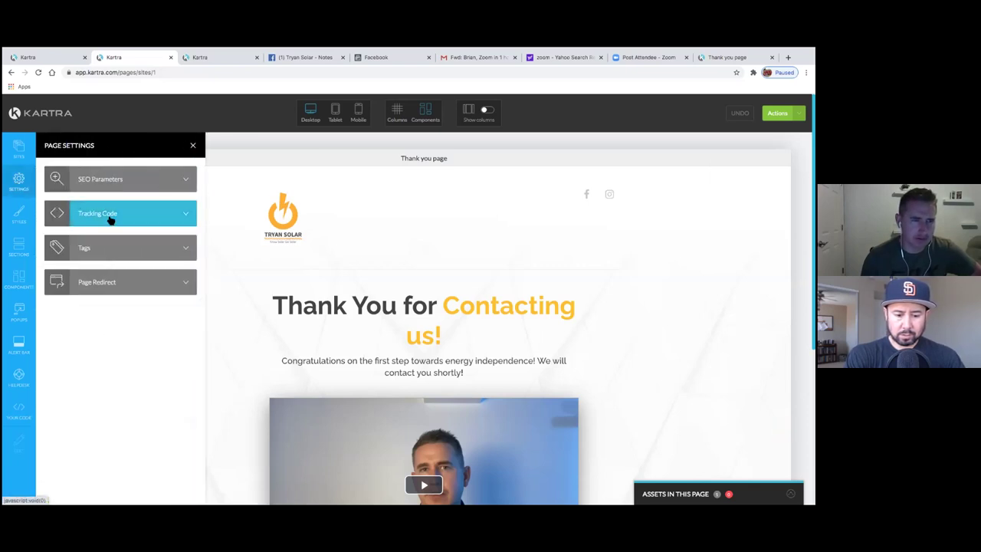
click(109, 217)
click(102, 187)
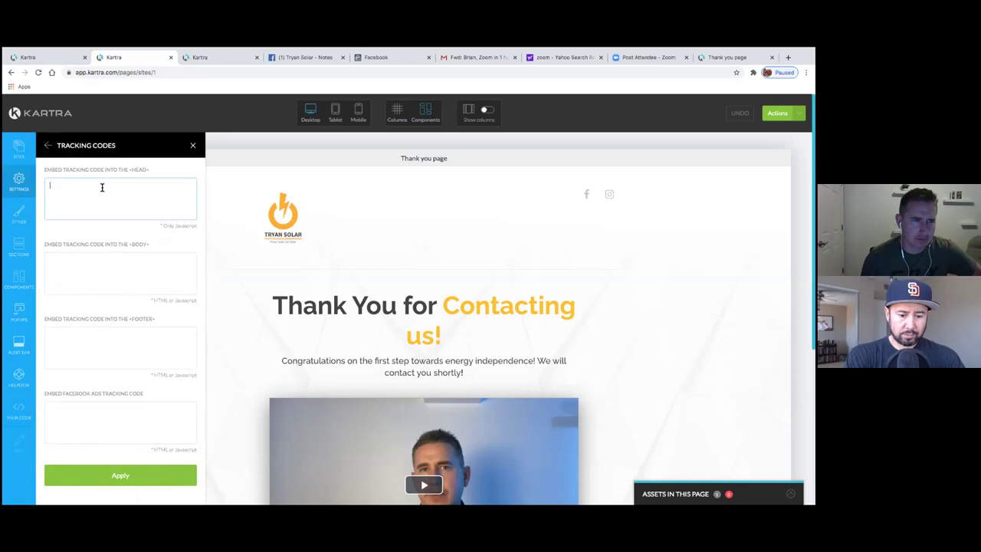
- Paste the Facebook pixel base code into the Facebook Ads tracking field and apply it
click(123, 406)
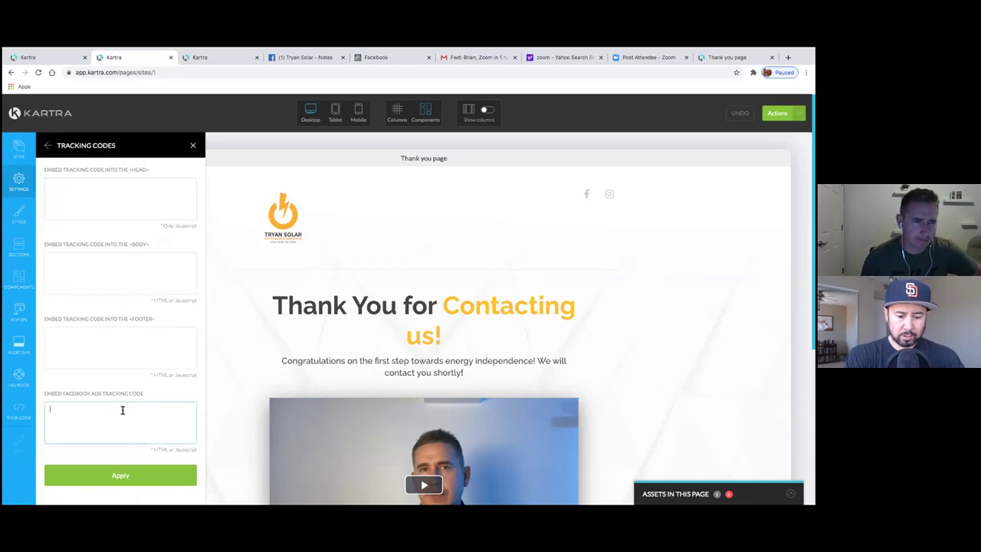
right_click(123, 409)
click(78, 406)
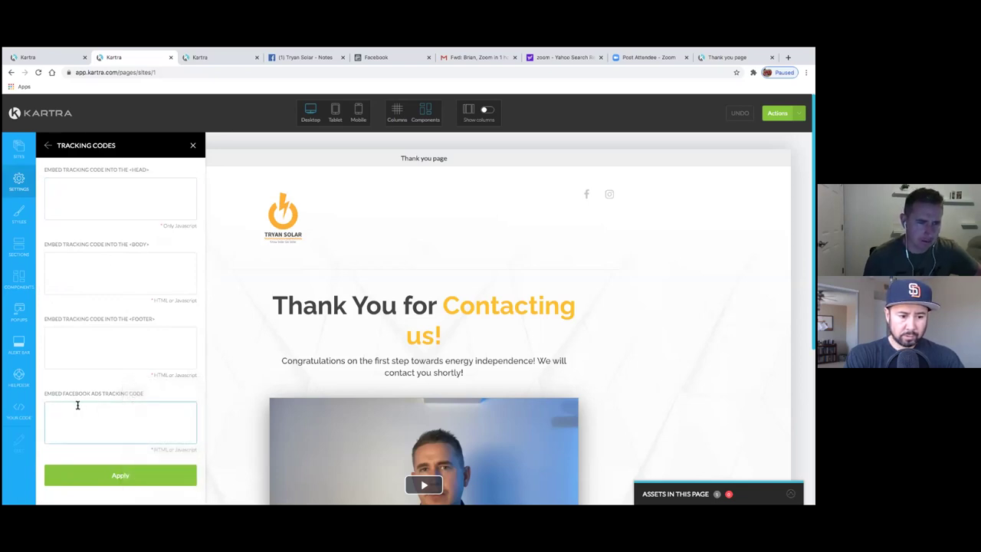
key(super+v)
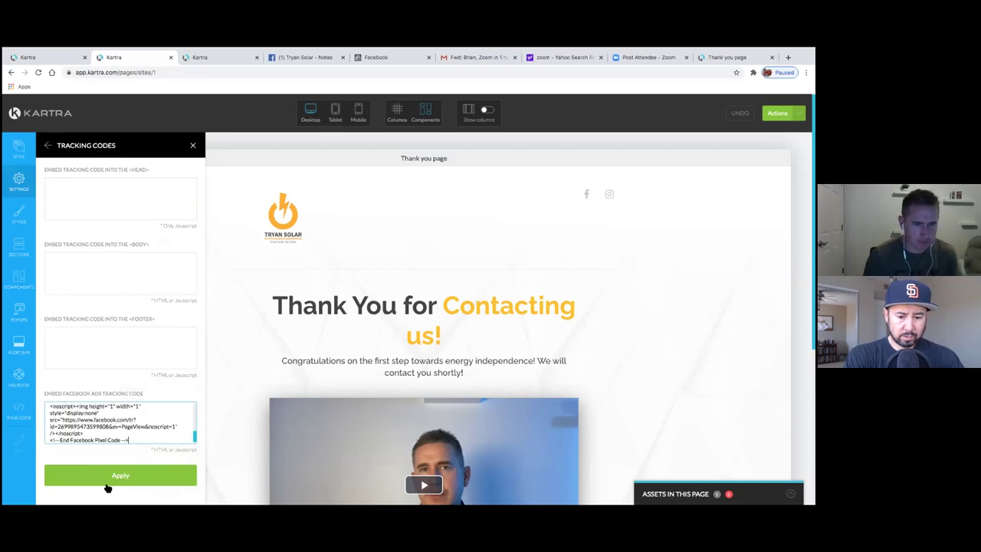
click(107, 483)
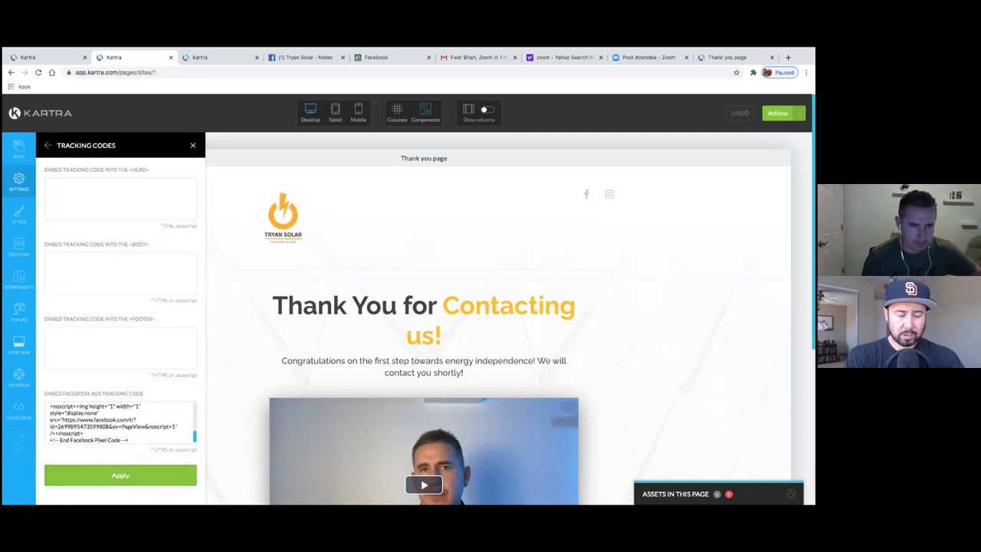
drag(194, 437, 197, 453)
click(139, 477)
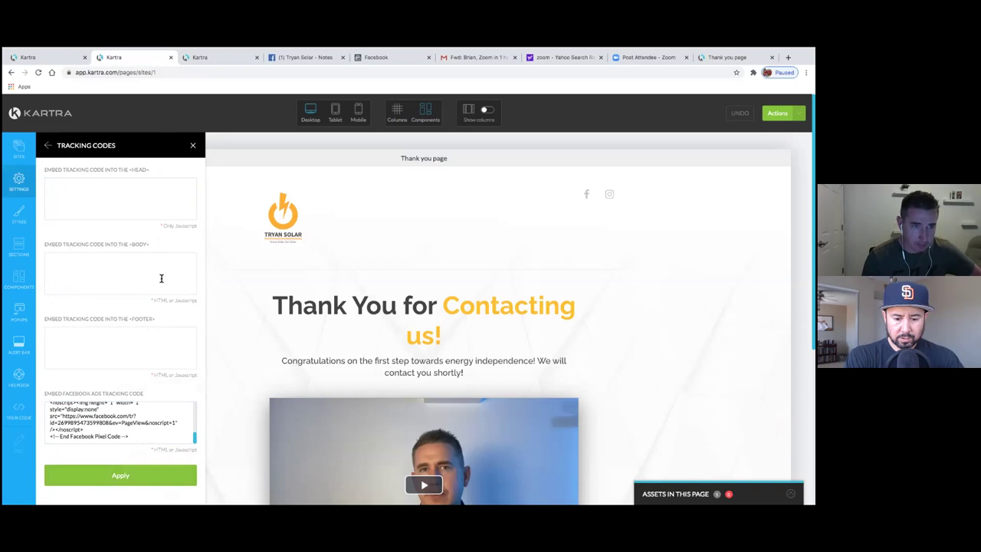
scroll(172, 253, down, 3)
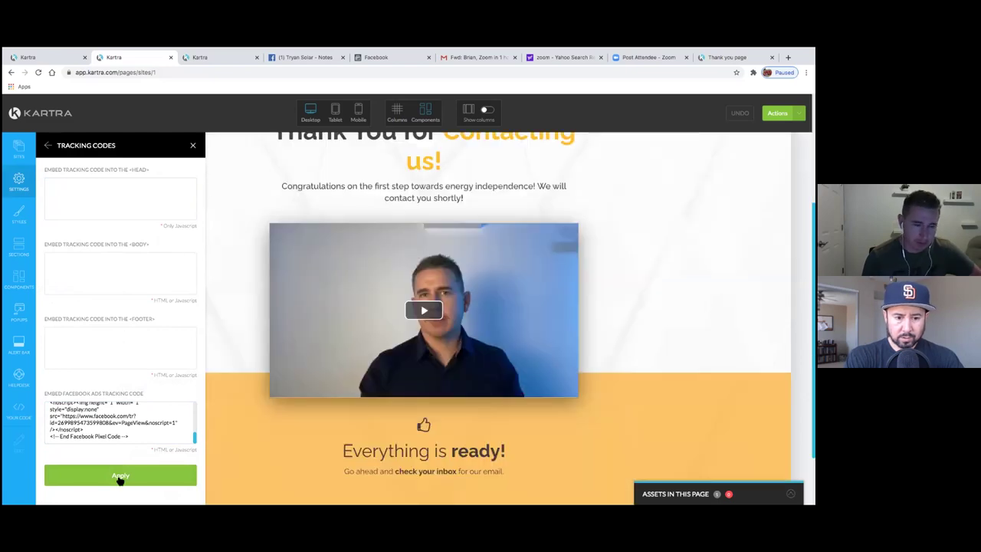
- Close the tracking panel and save the Thank you page's progress
click(193, 145)
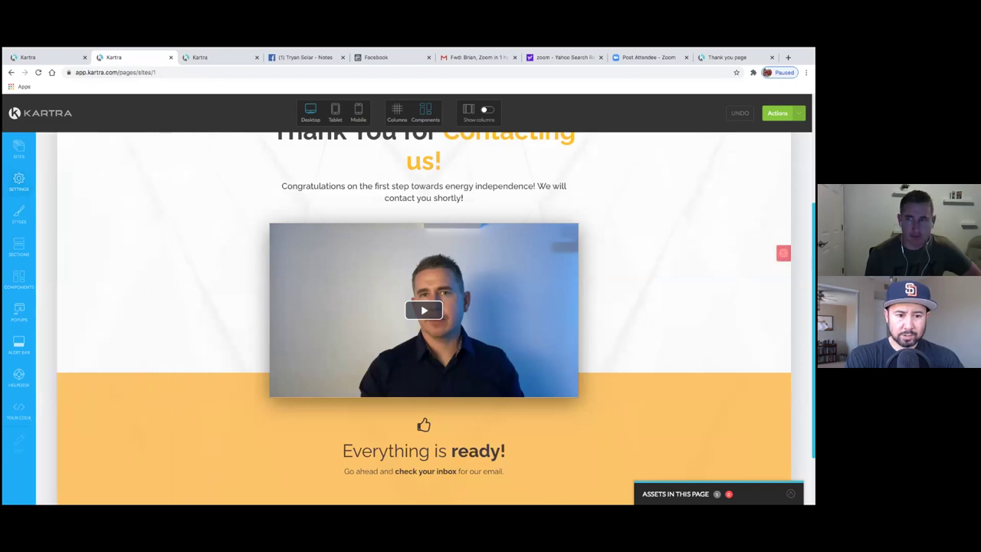
click(790, 113)
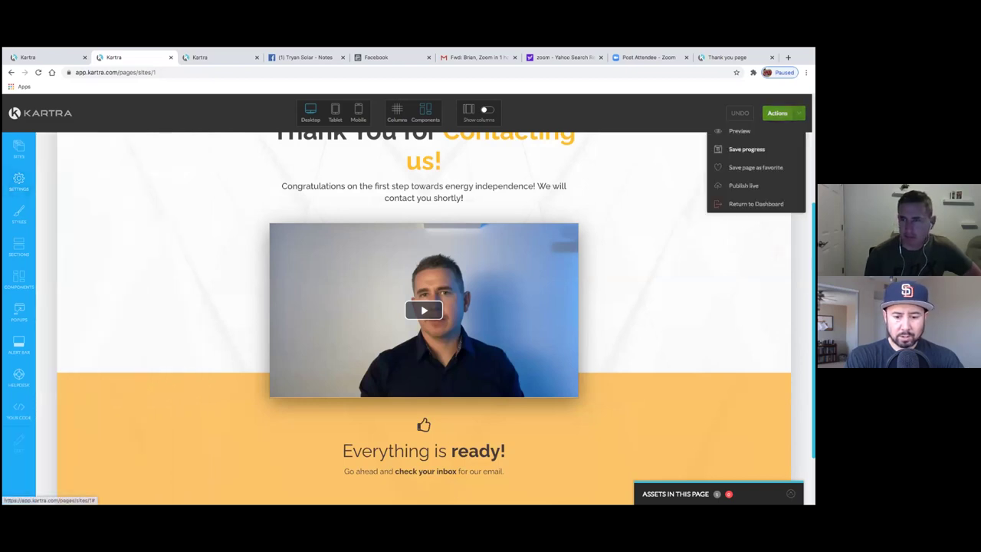
click(746, 149)
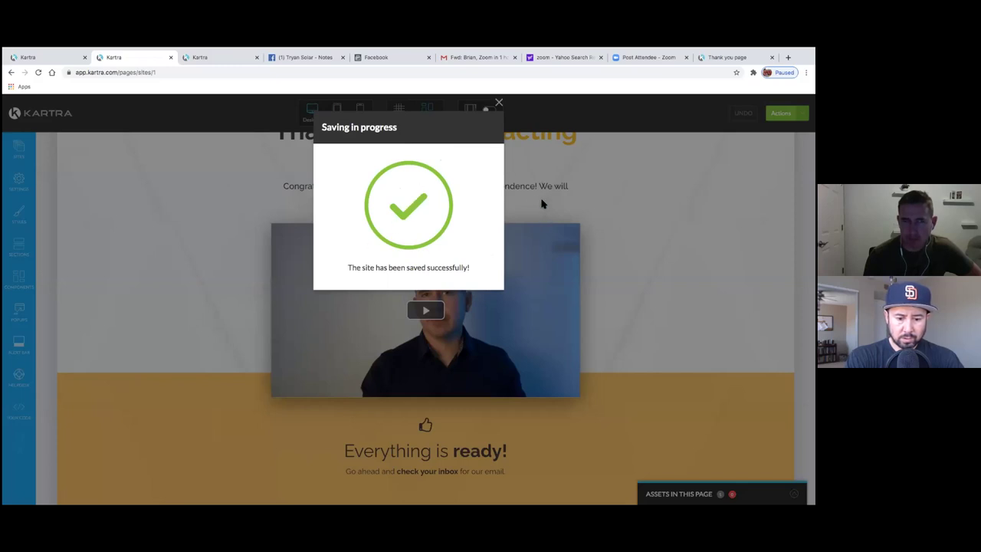
scroll(510, 257, up, 1)
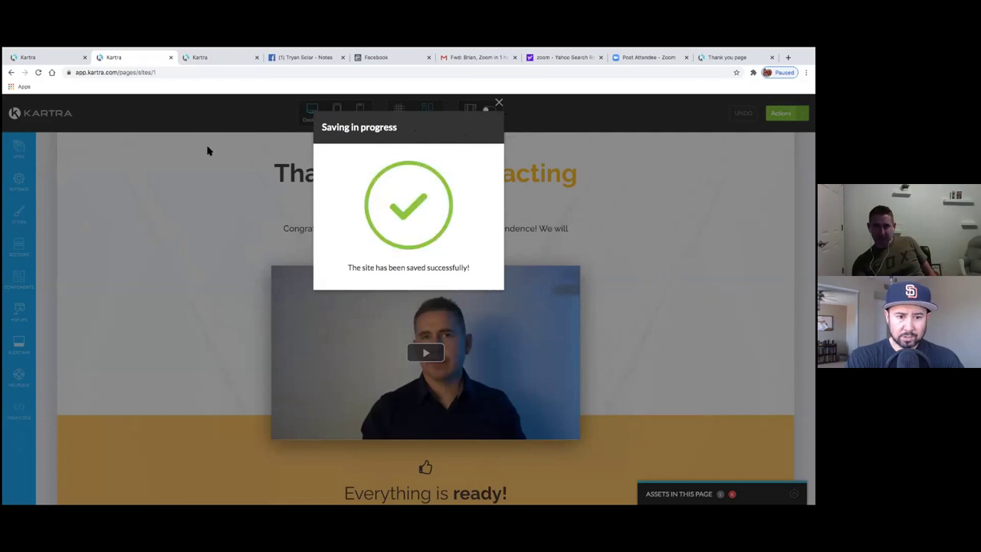
drag(333, 127, 439, 129)
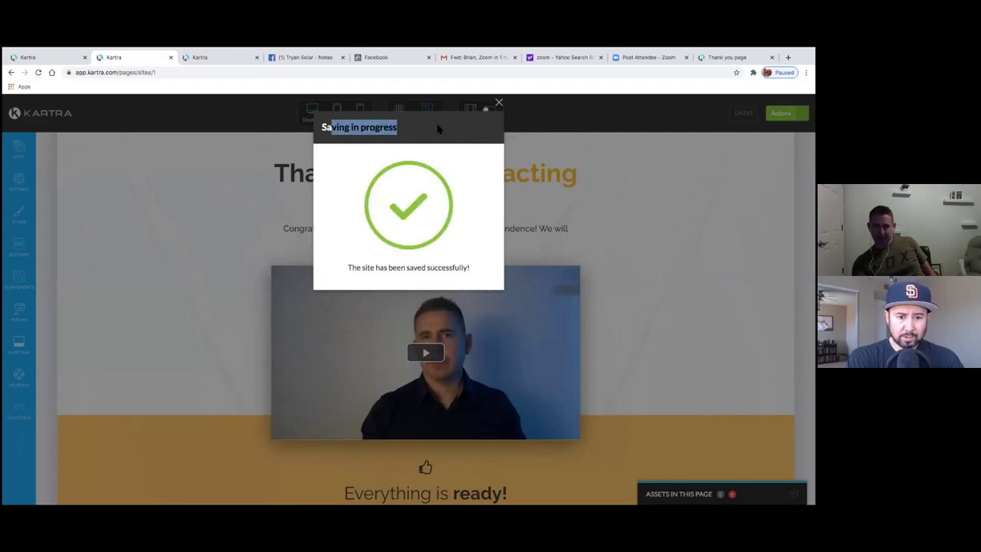
click(494, 122)
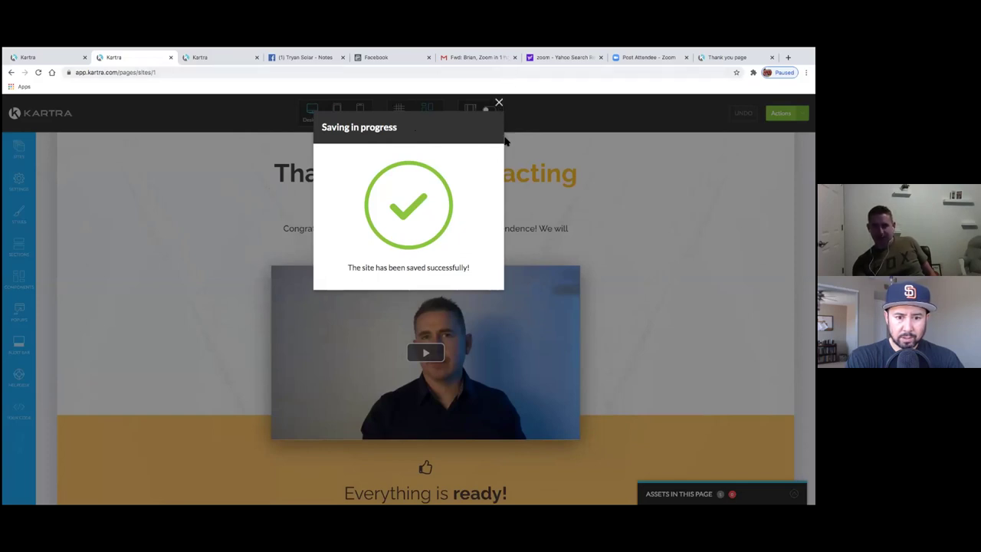
click(498, 102)
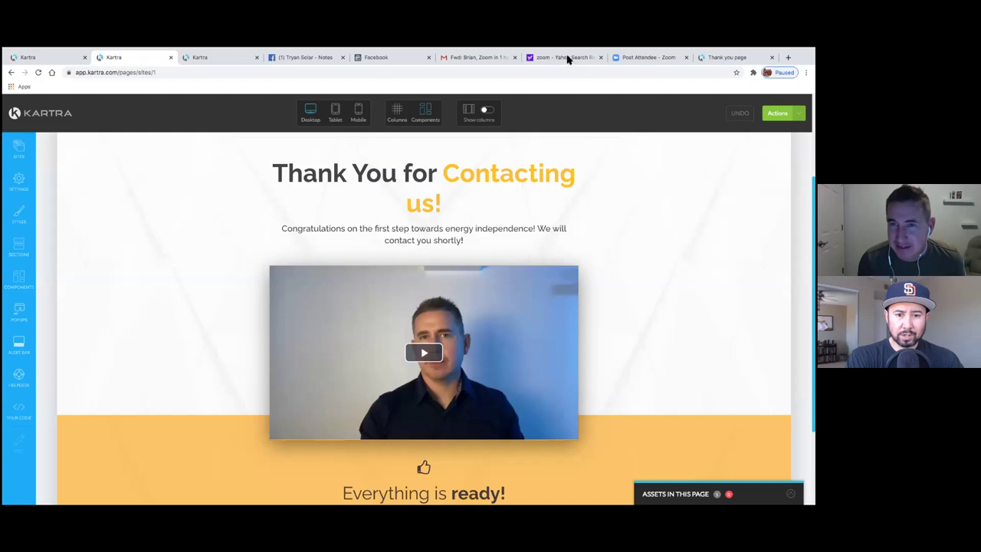
- Publish the Thank you page live, then go back to Facebook Events Manager
mouse_move(539, 48)
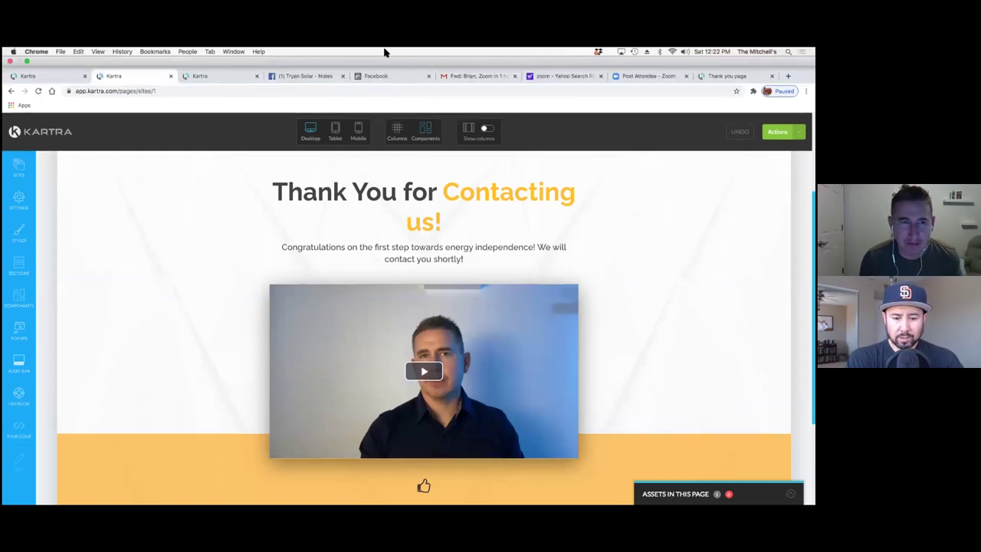
click(779, 113)
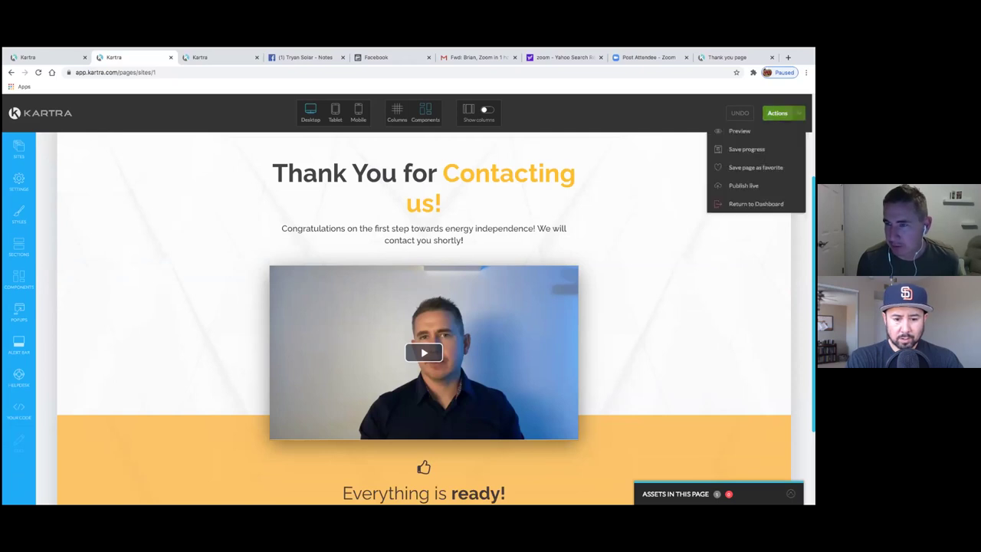
click(744, 186)
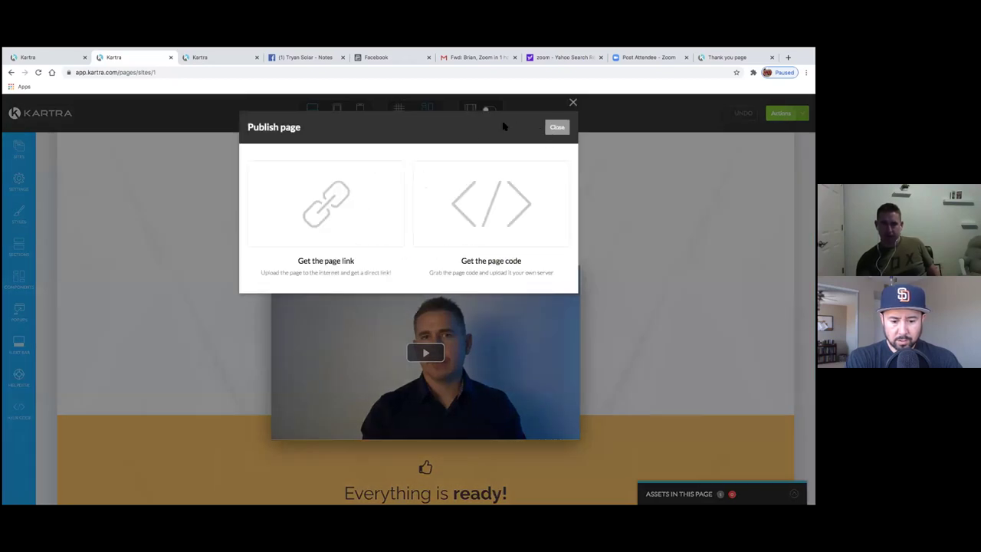
click(559, 130)
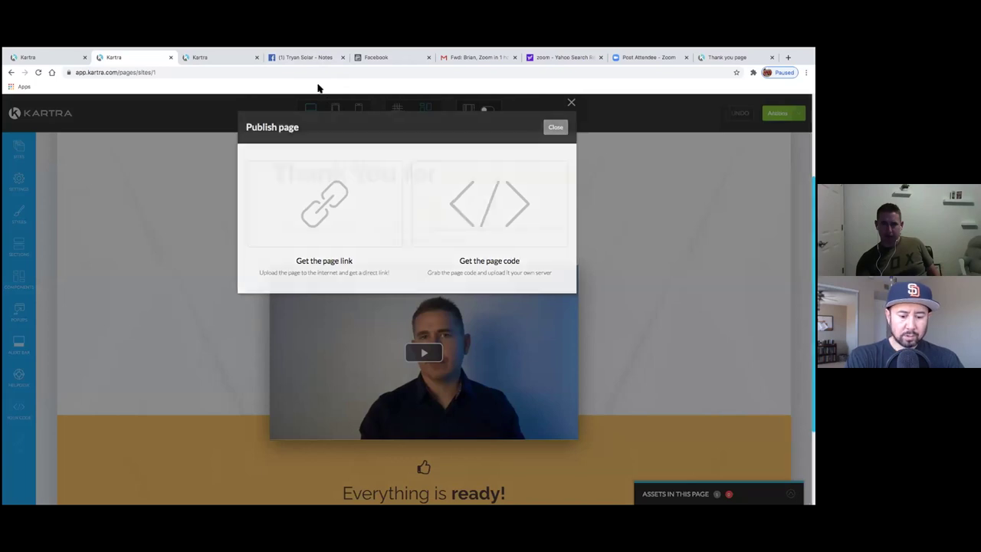
click(362, 58)
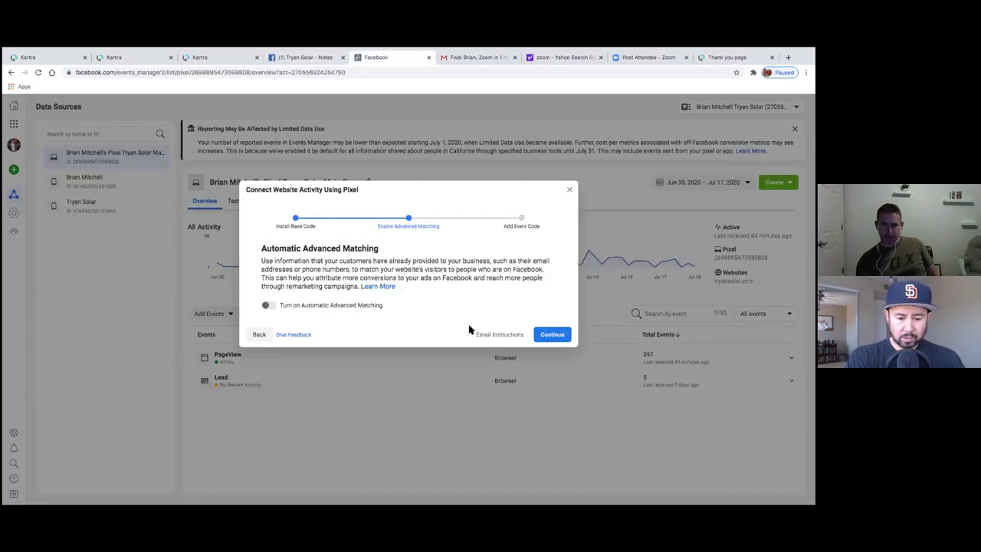
- Continue past the pixel setup step, close the wizard and refresh the pixel overview
click(553, 336)
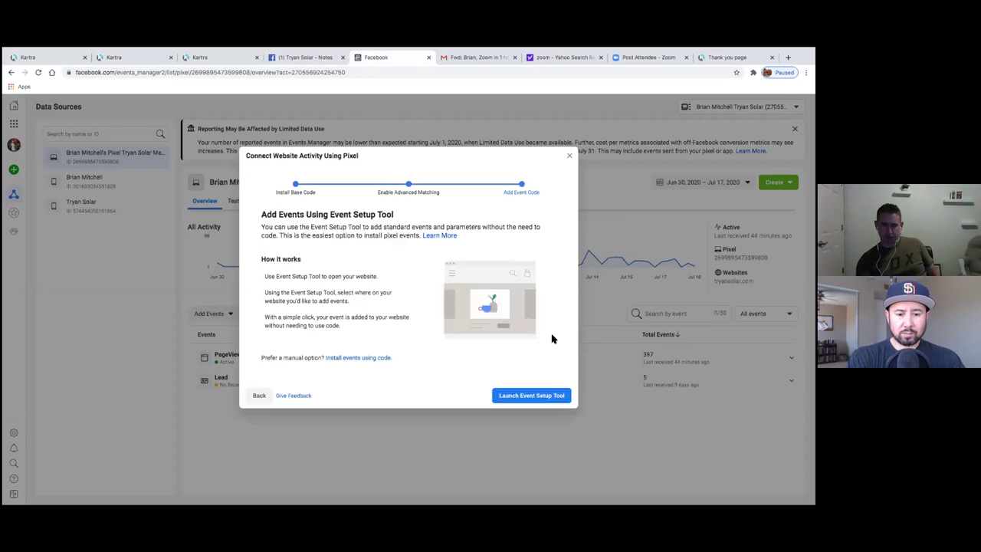
click(570, 156)
click(40, 74)
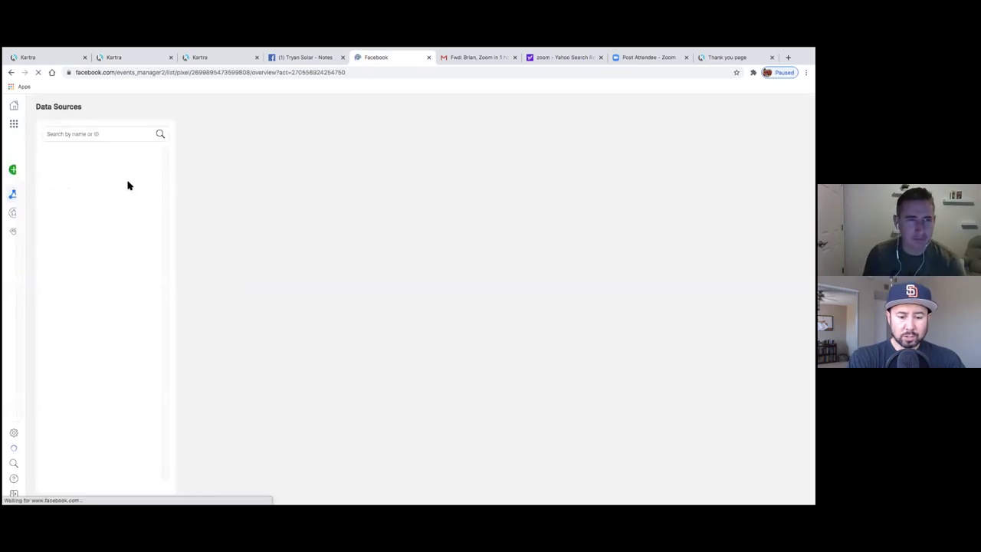
- Go through the Kartra tabs back to the Communications Sequences page
click(225, 61)
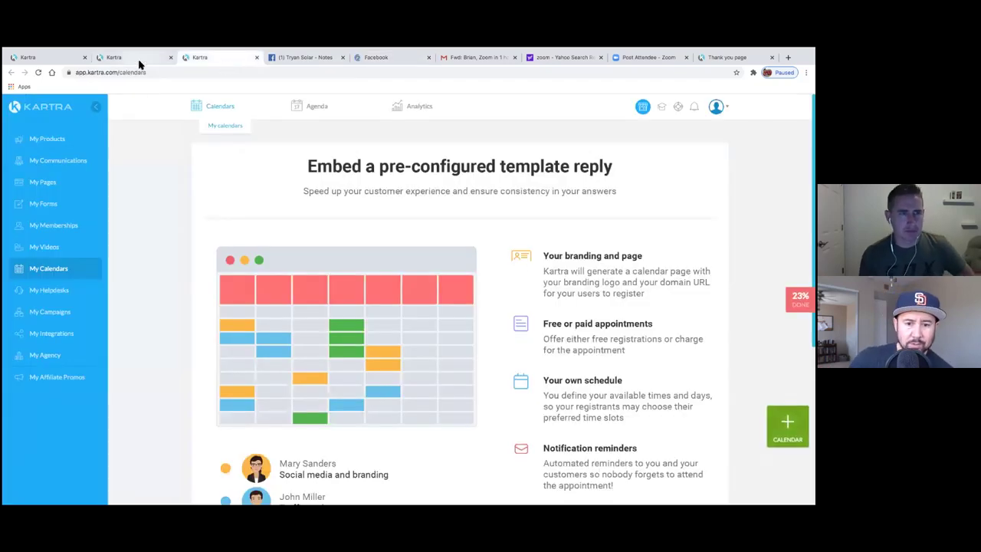
click(138, 61)
click(65, 76)
click(98, 82)
- Reload the live thank-you page, check it with Facebook Pixel Helper, then return to Events Manager
click(76, 77)
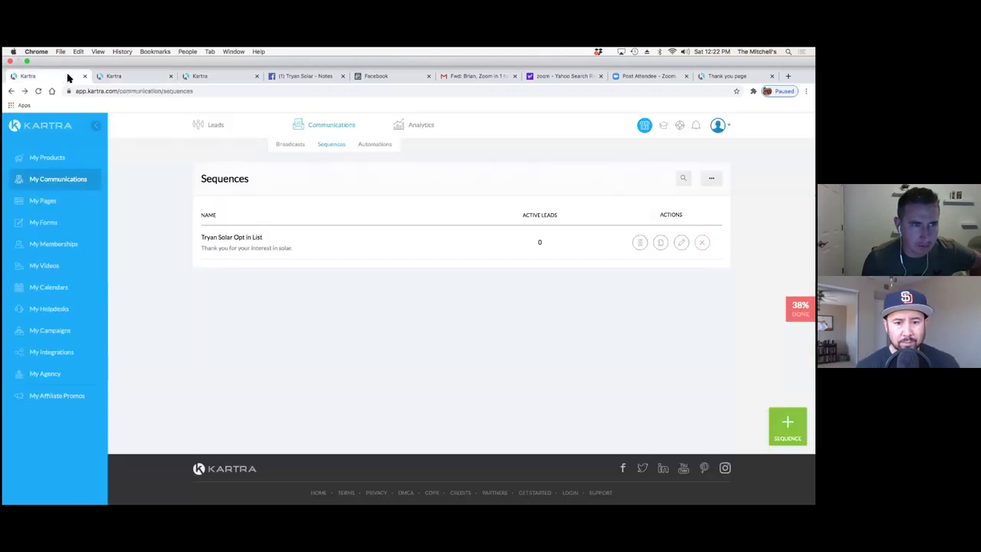
click(727, 76)
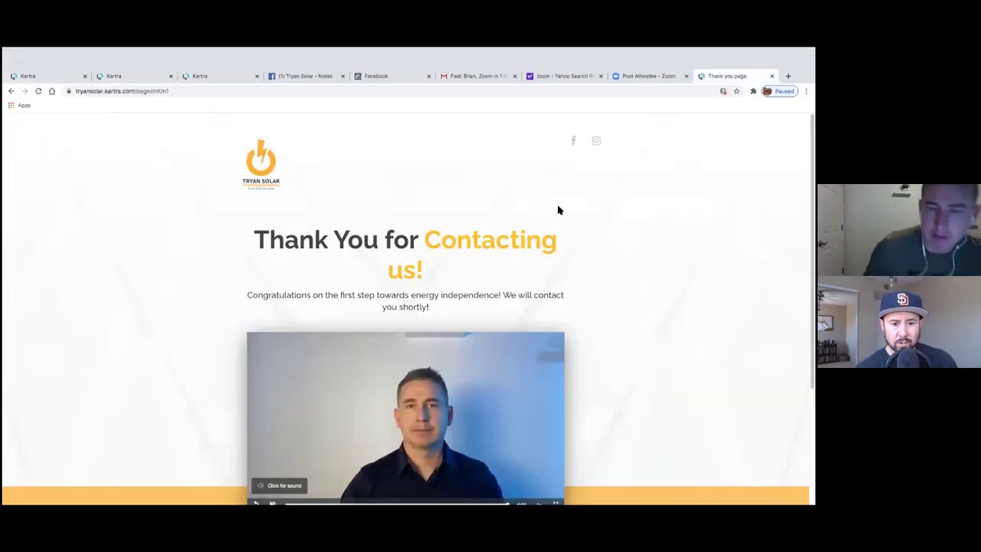
click(38, 72)
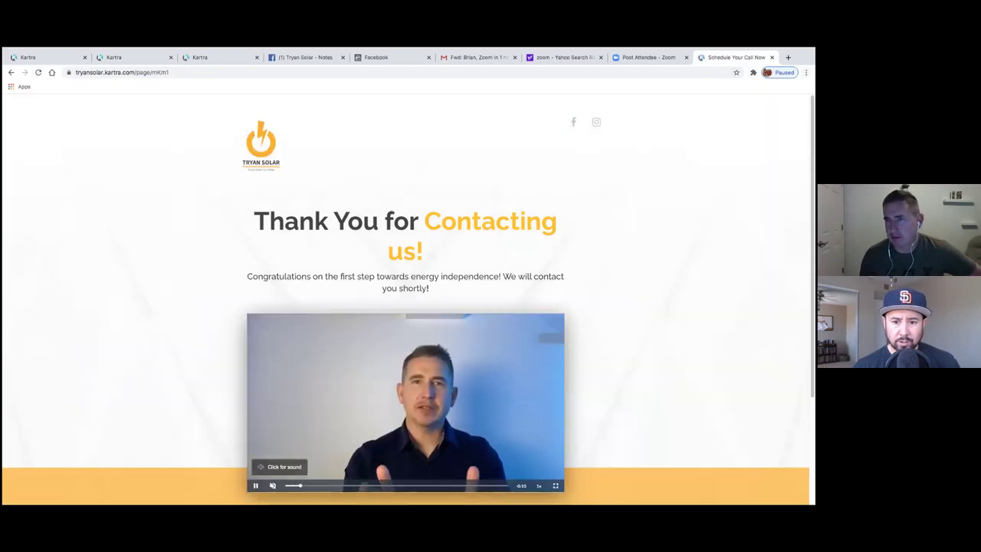
key(alt+f)
key(Escape)
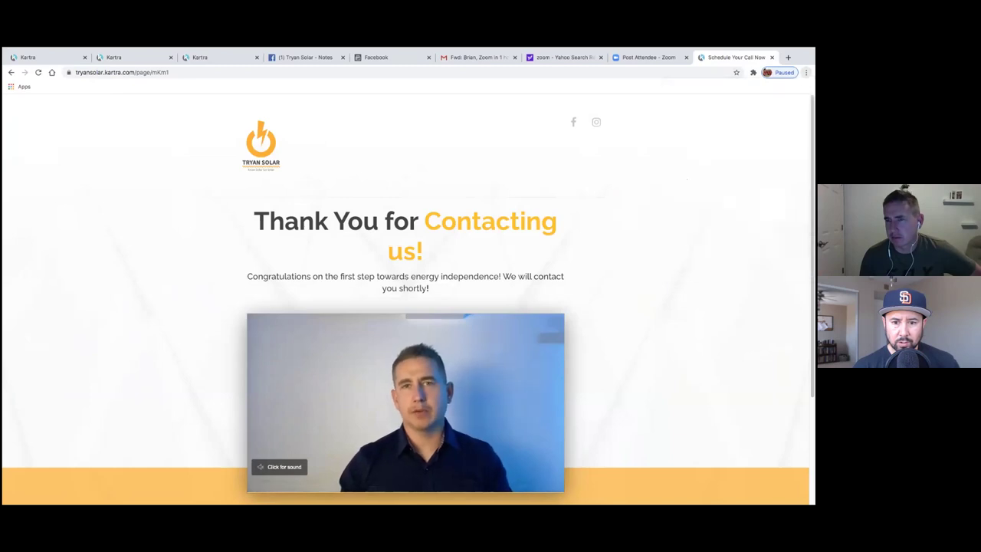
click(753, 72)
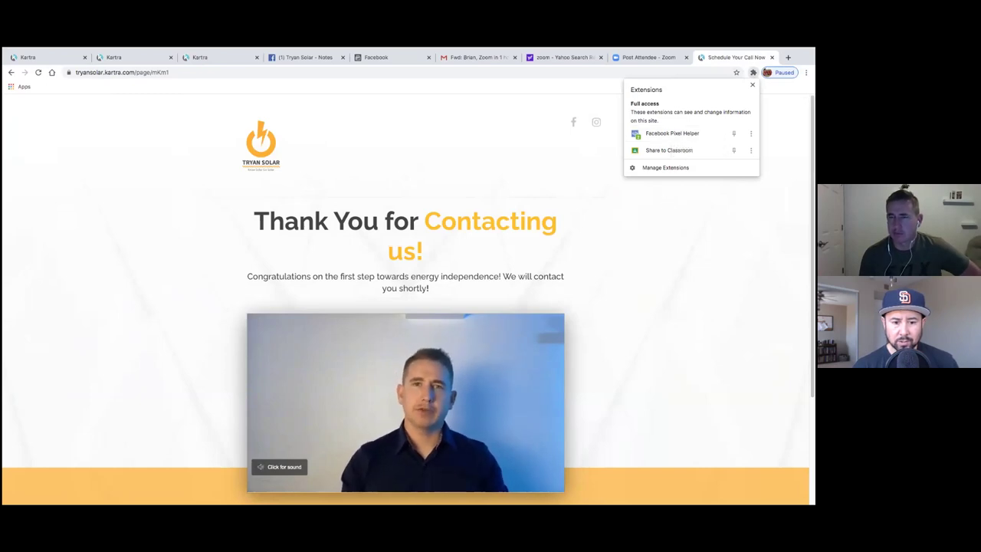
click(657, 194)
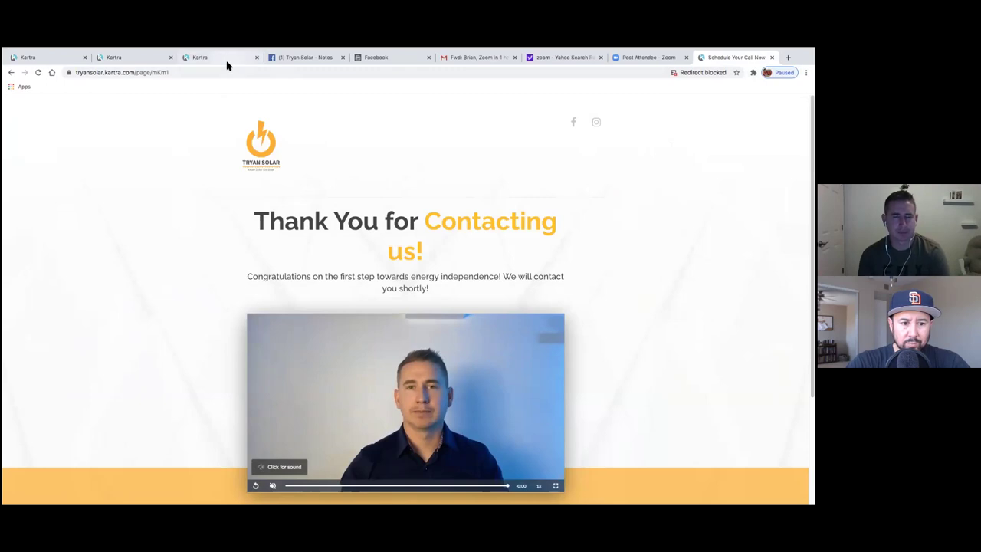
click(389, 59)
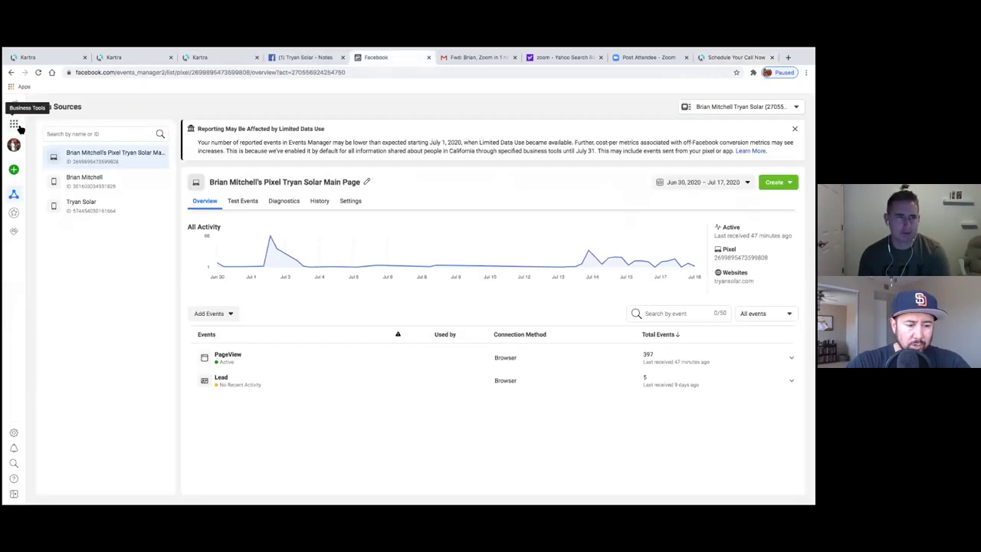
- Open Custom Conversions from the Events Manager sidebar and reload the list
mouse_move(14, 197)
click(39, 214)
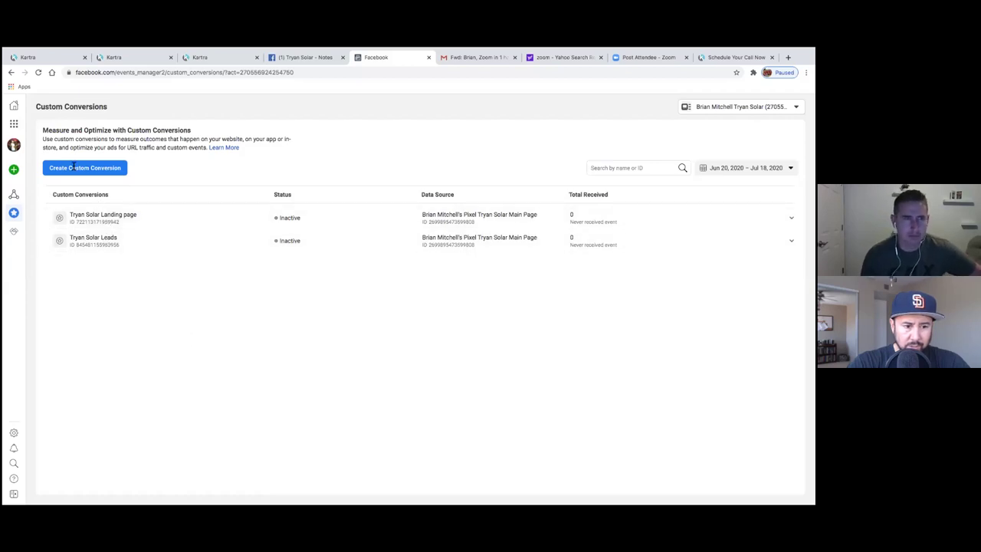
click(39, 72)
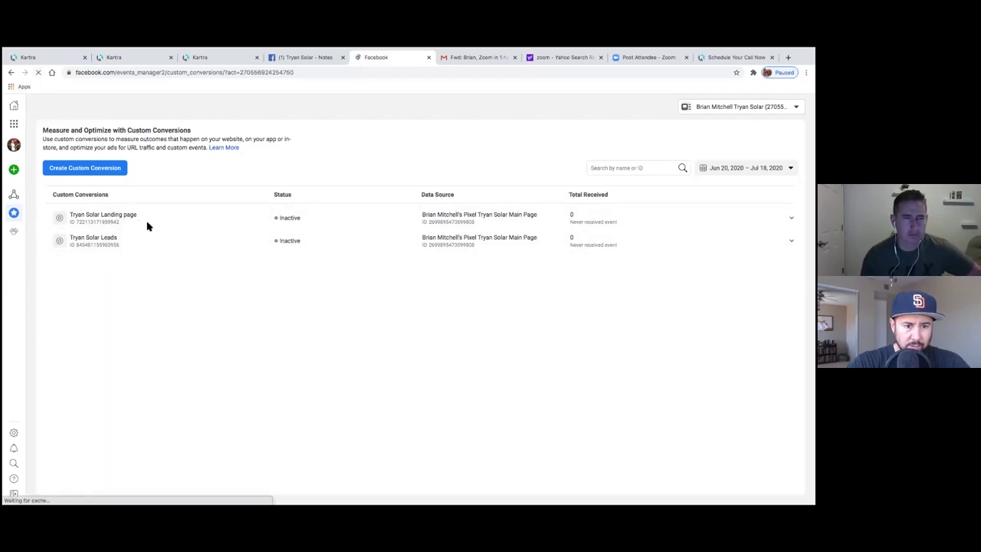
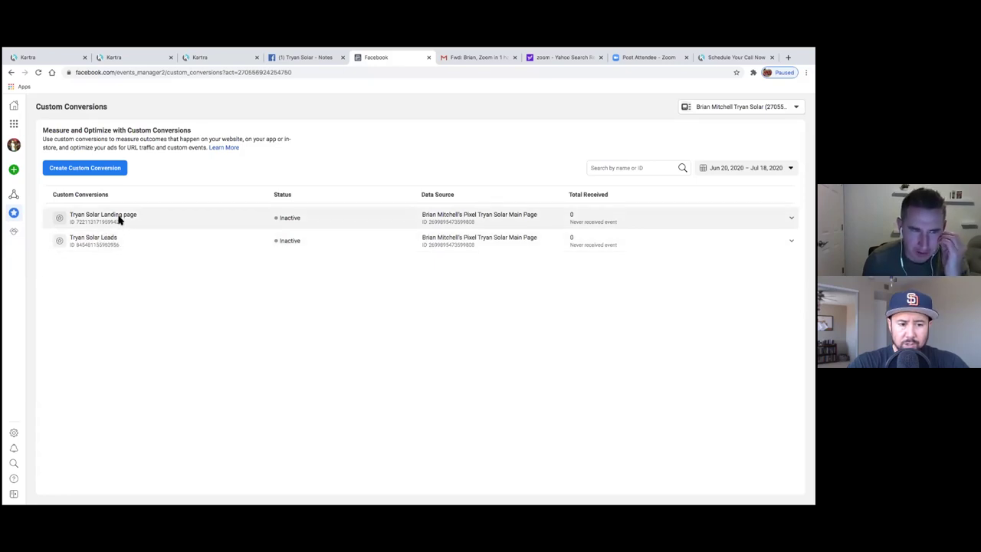
- Expand the Tryan Solar Landing page conversion to view its Contact category and tryansolar.com URL rule
click(598, 241)
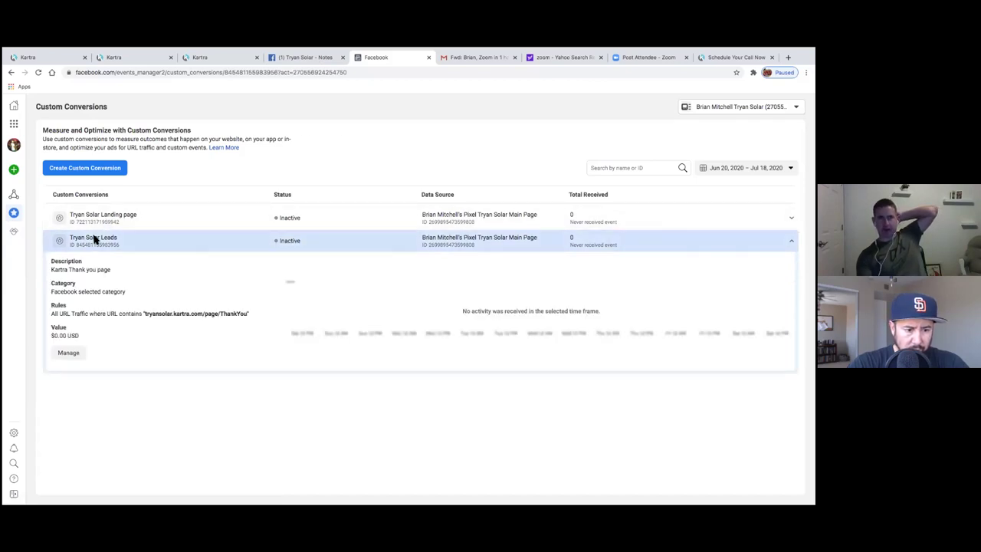
click(414, 219)
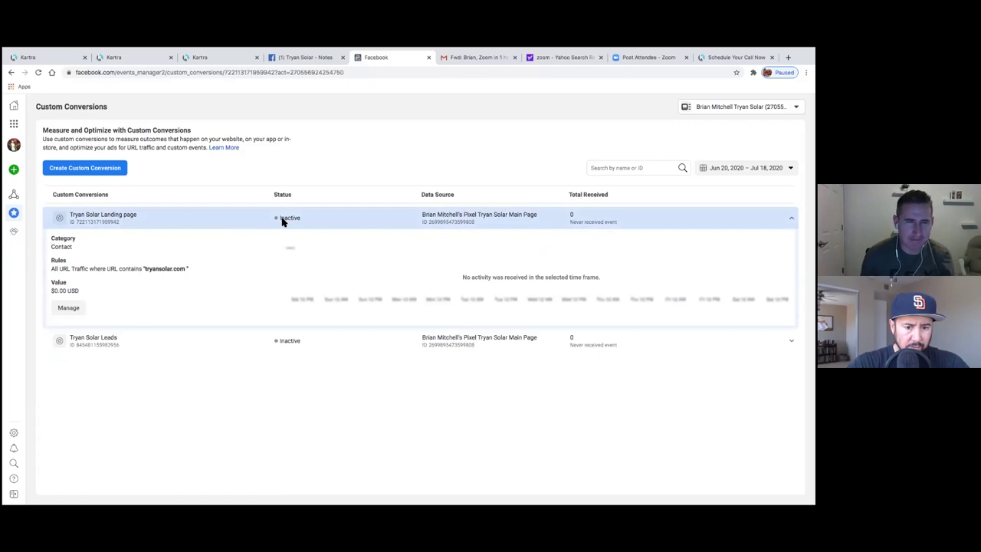
click(518, 230)
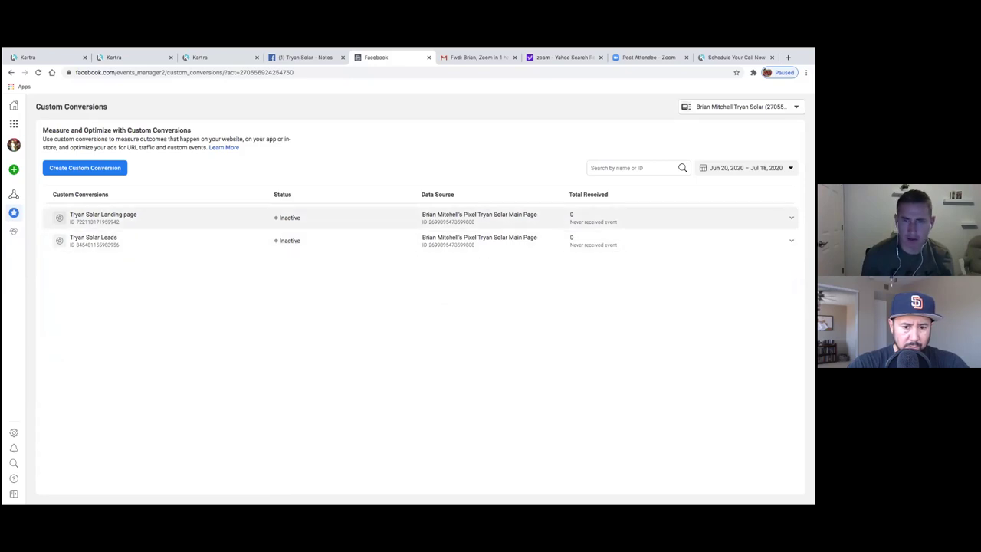
click(168, 220)
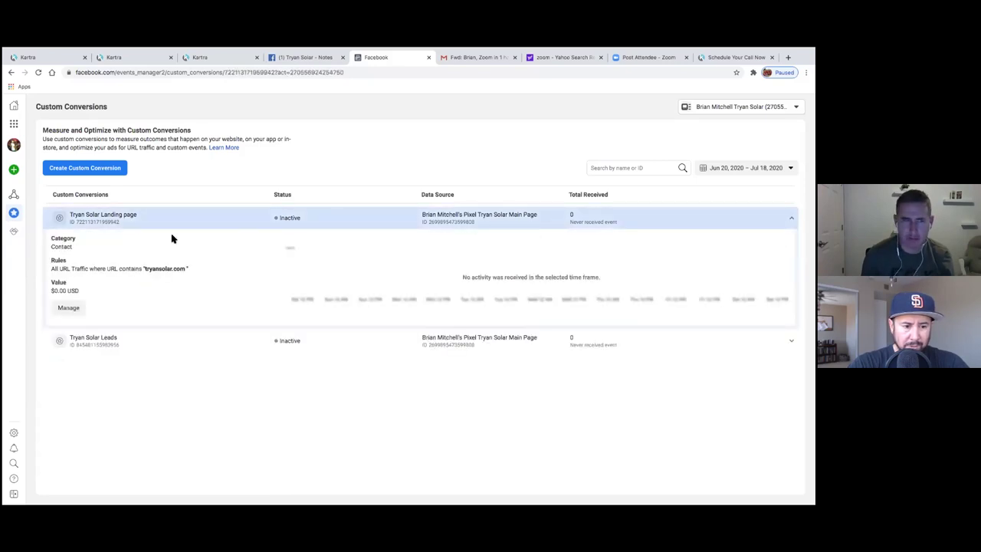
- Delete the Tryan Solar Landing page custom conversion, leaving only Tryan Solar Leads
click(67, 308)
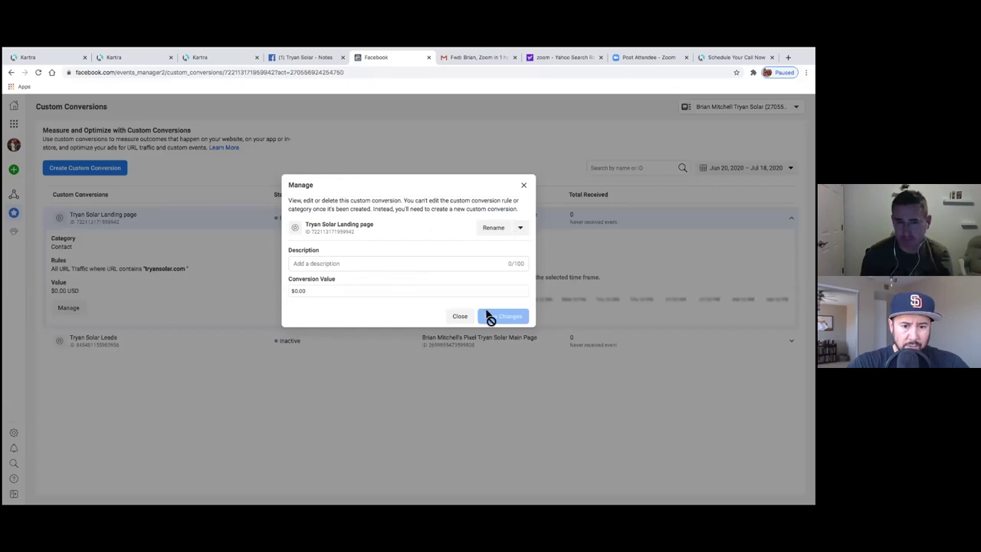
click(521, 229)
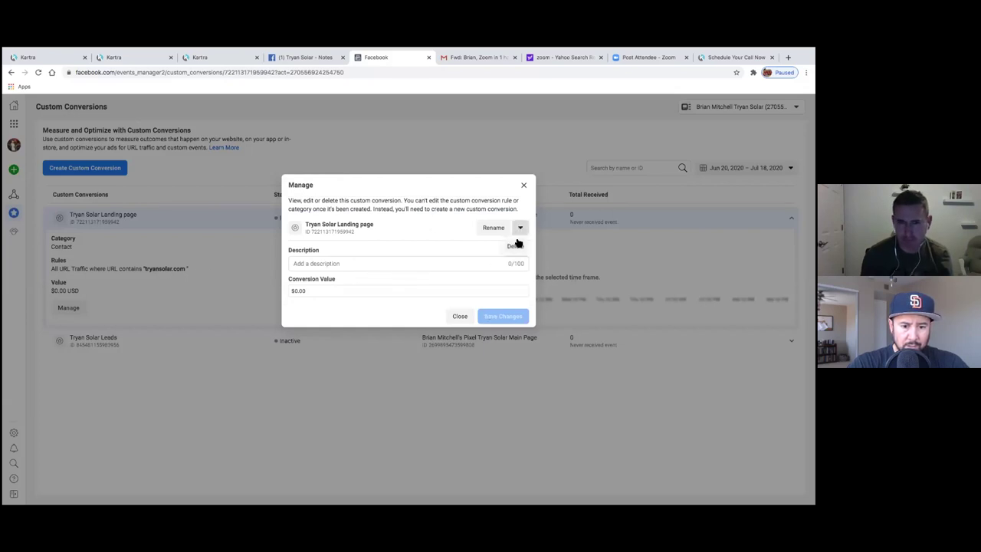
click(516, 247)
click(514, 254)
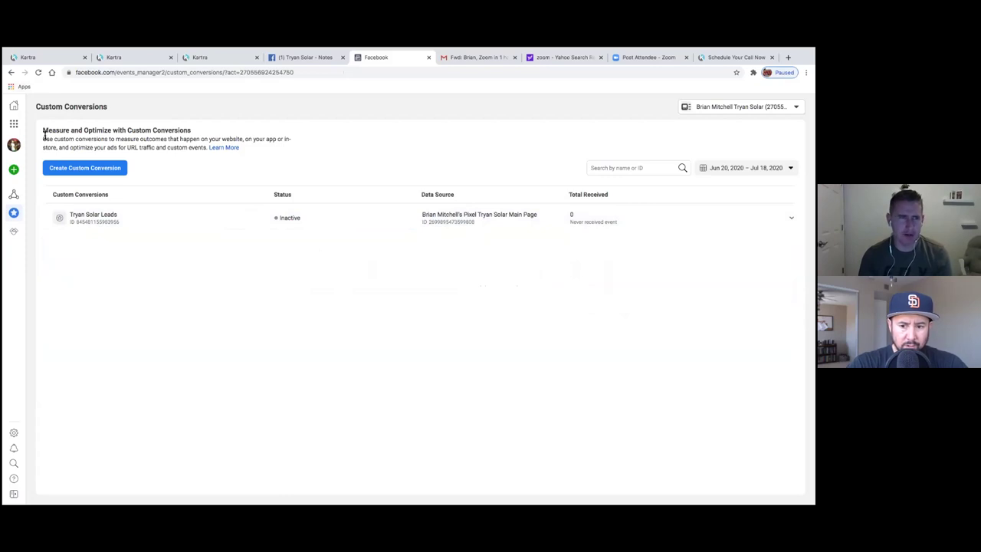
- Return from Events Manager to the third Kartra browser tab
drag(44, 130, 174, 136)
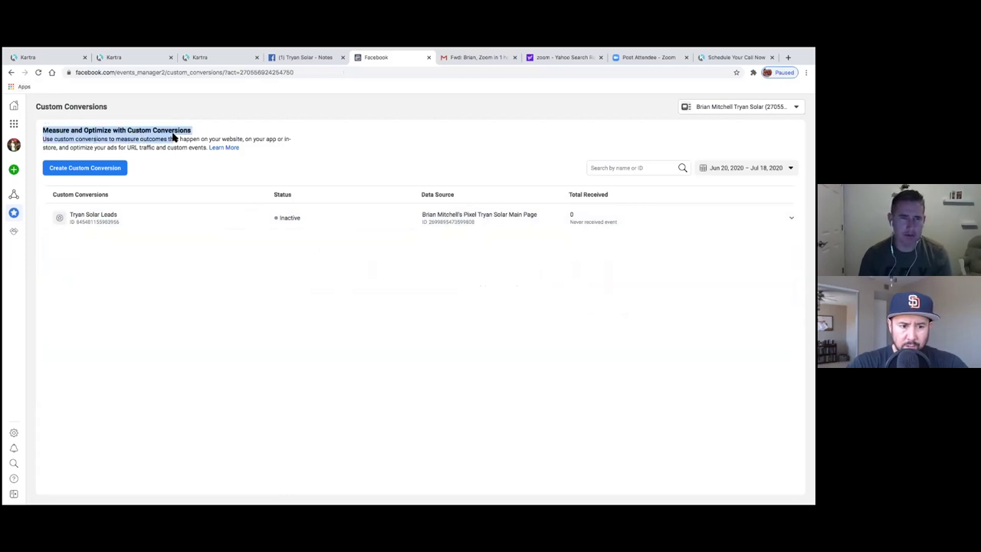
click(179, 132)
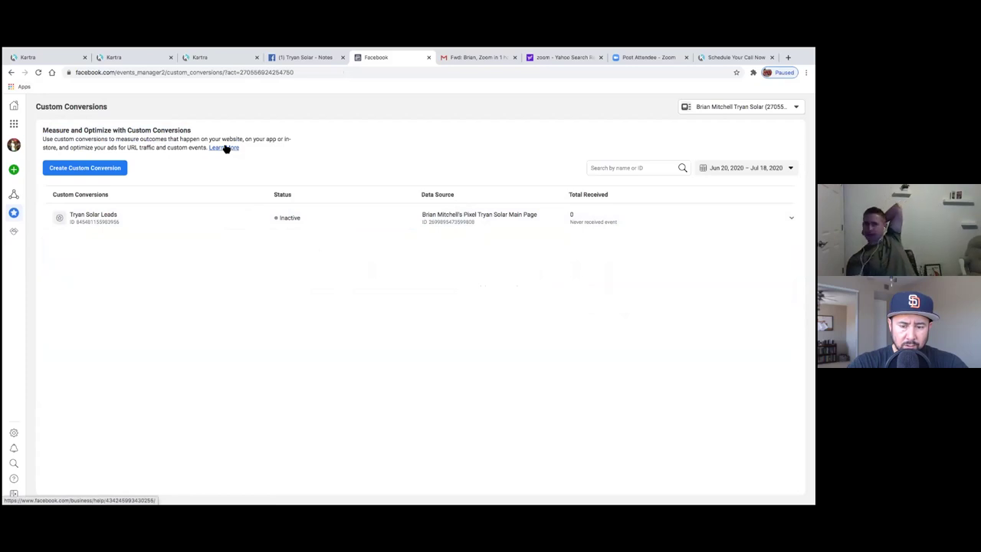
click(62, 143)
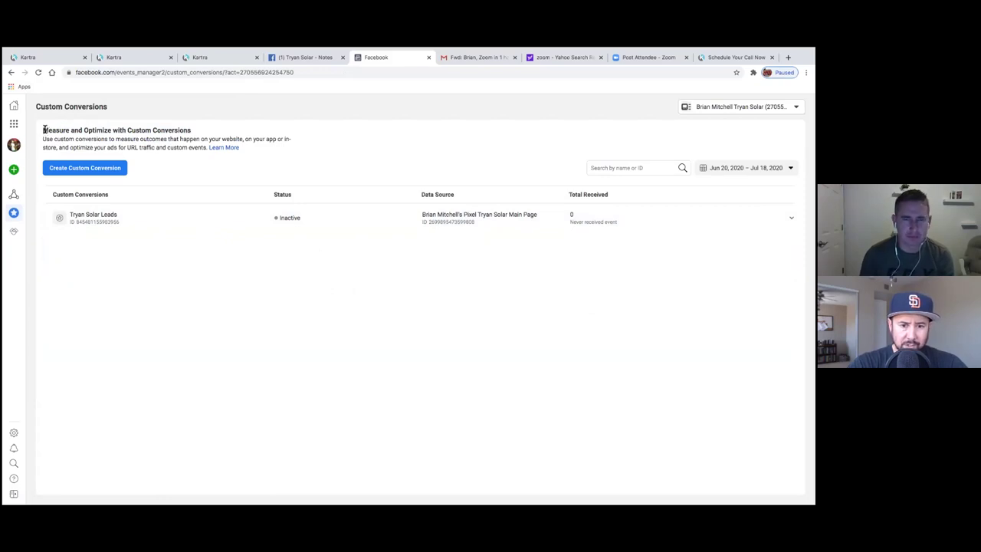
click(214, 59)
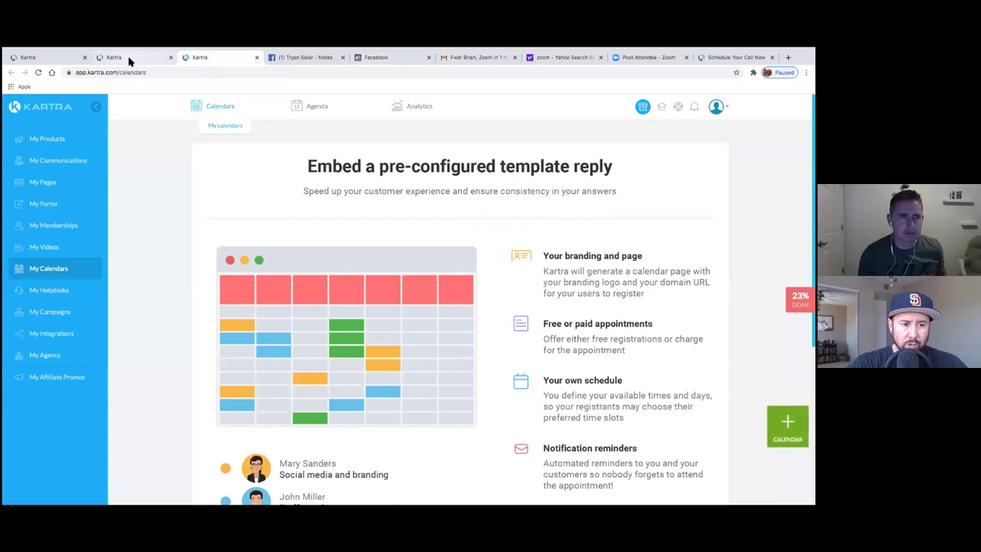
- Exit the Thank You for Contacting us! page editor via Return to Dashboard
click(127, 58)
click(65, 61)
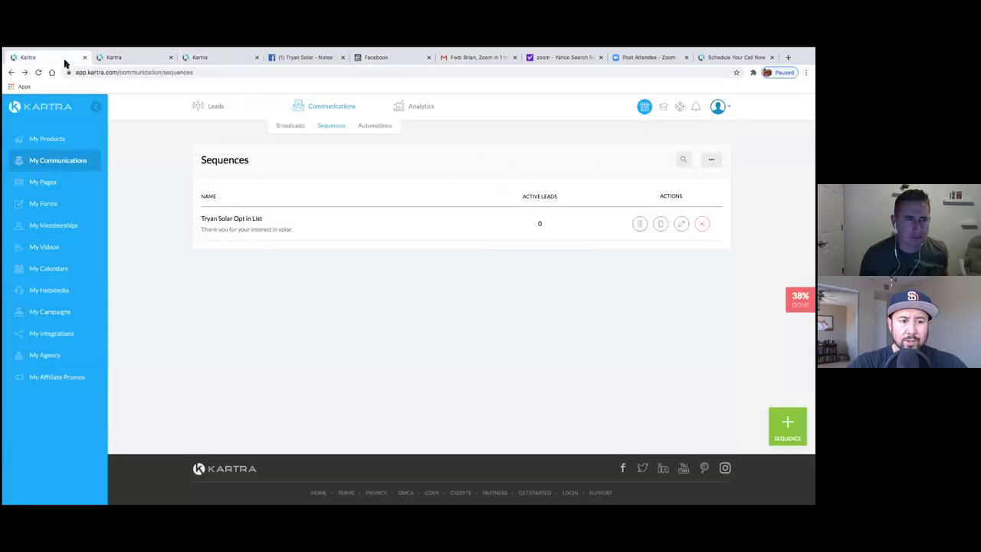
click(120, 59)
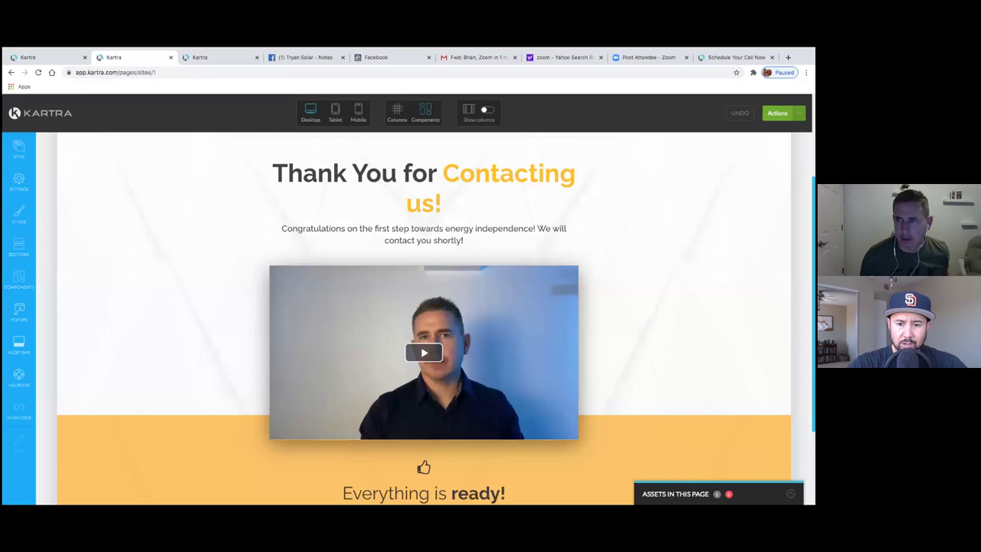
click(782, 113)
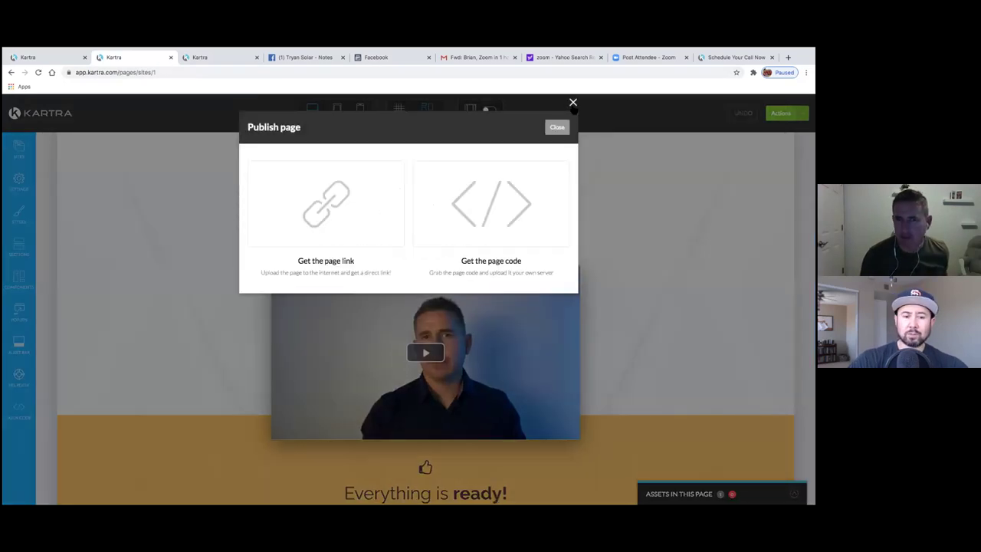
click(572, 103)
click(779, 113)
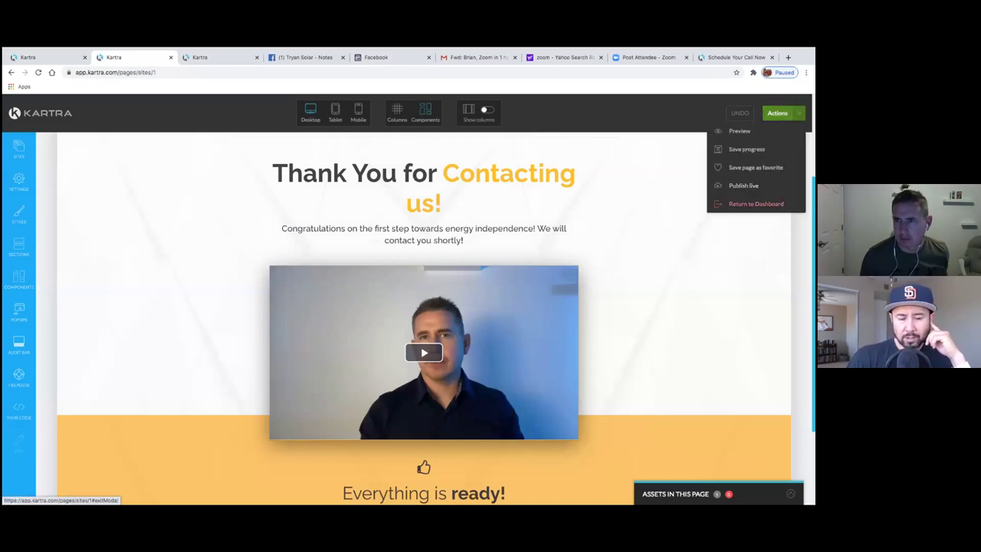
click(756, 204)
click(487, 127)
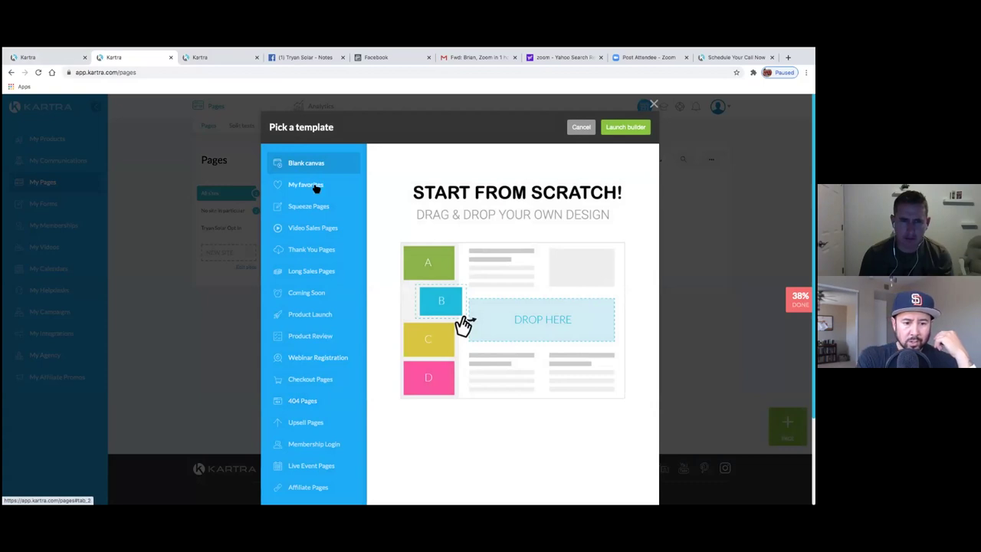
- Pick the yellow Thank You for Signing Up template from Thank You Pages and launch the builder
click(311, 250)
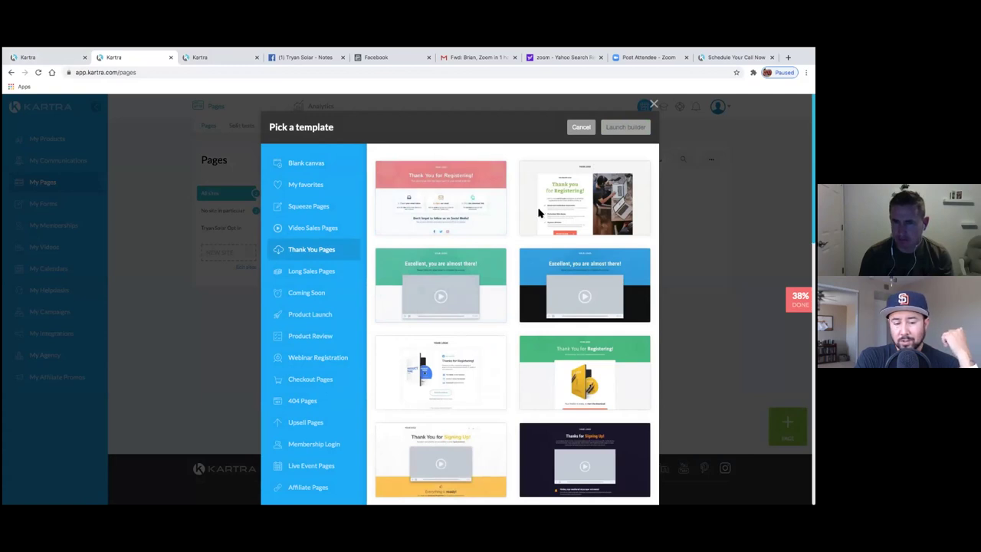
mouse_move(605, 201)
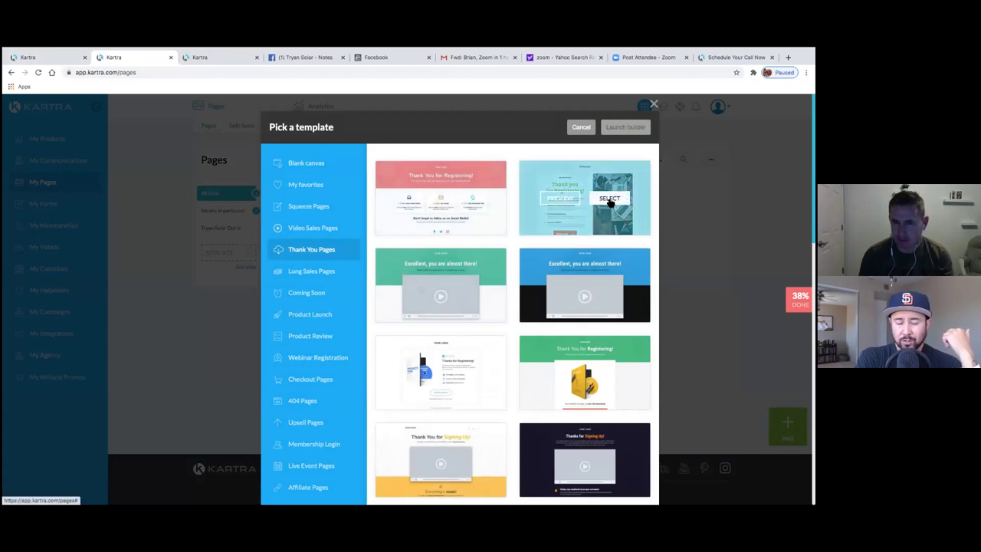
scroll(524, 163, down, 3)
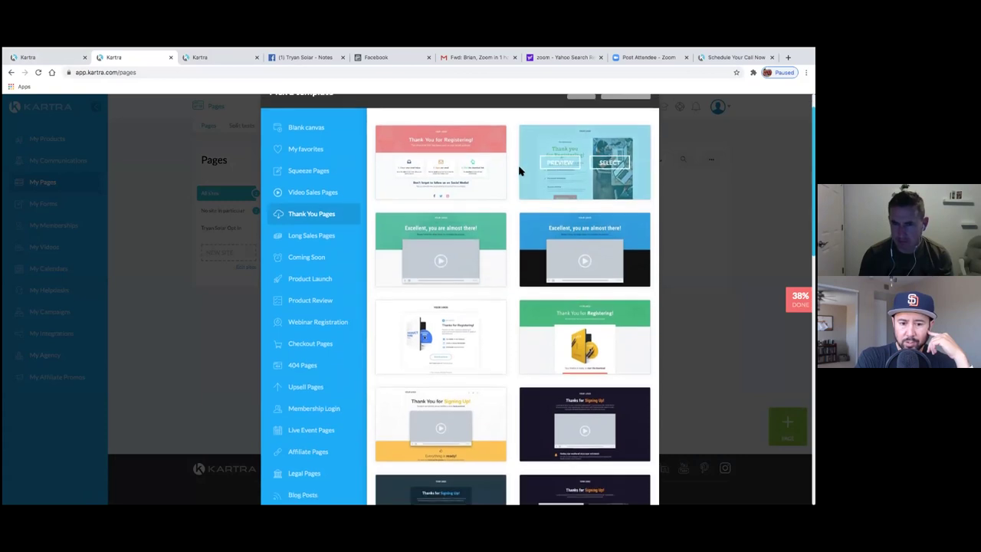
scroll(517, 175, down, 1)
mouse_move(458, 398)
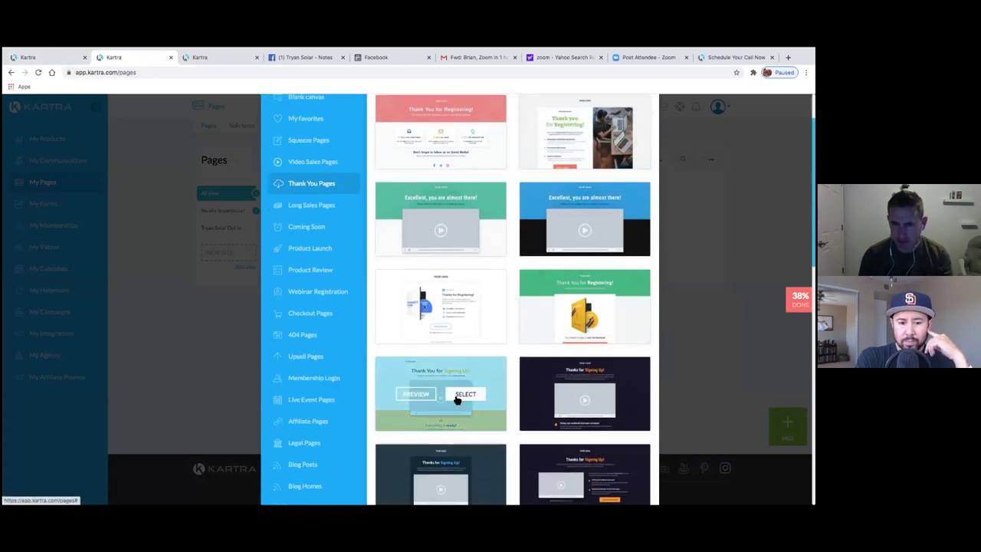
click(458, 398)
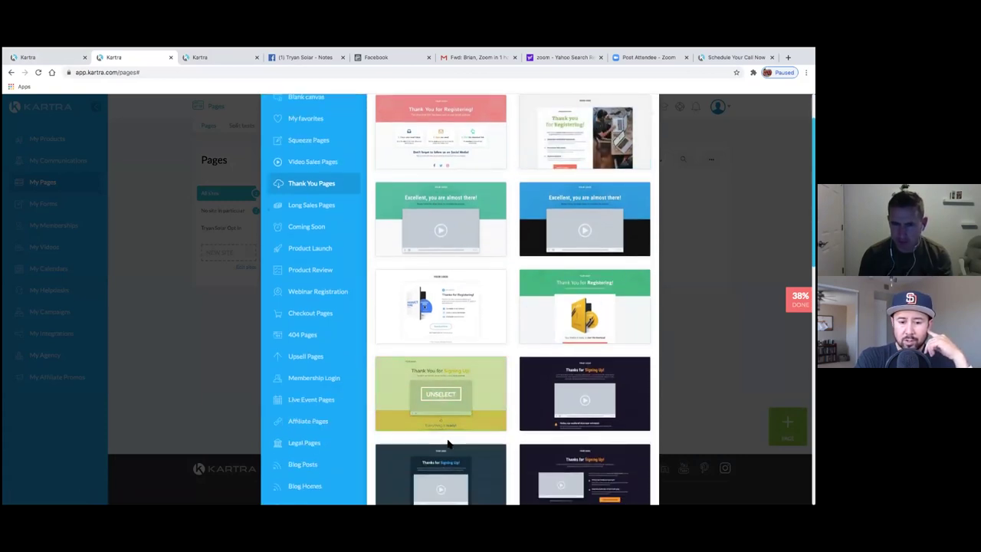
scroll(613, 214, up, 1)
scroll(625, 198, up, 2)
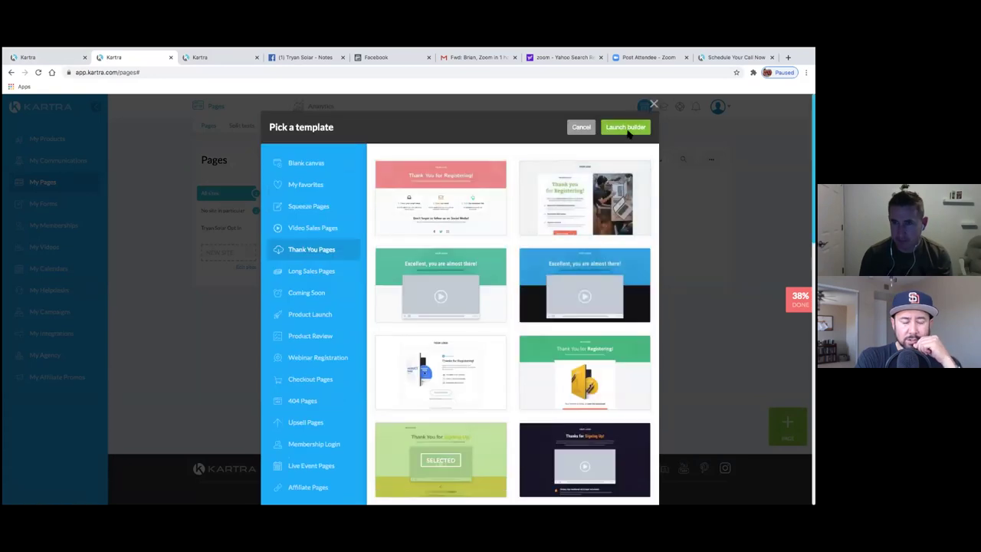
click(628, 128)
- Create the page 'Thank you for scheduling' in category Solar Opt in leads, site No site in particular
click(396, 176)
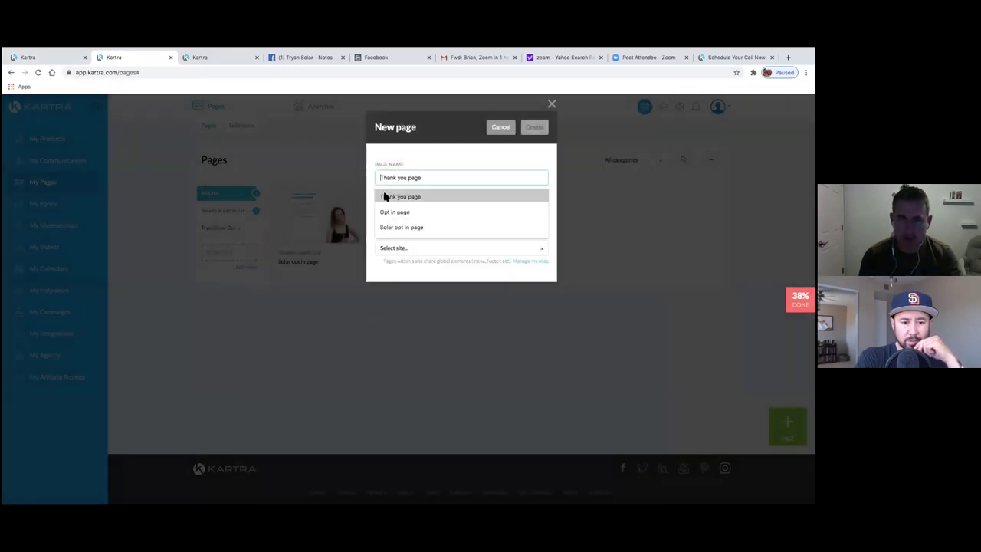
text(Thank you for schedulin)
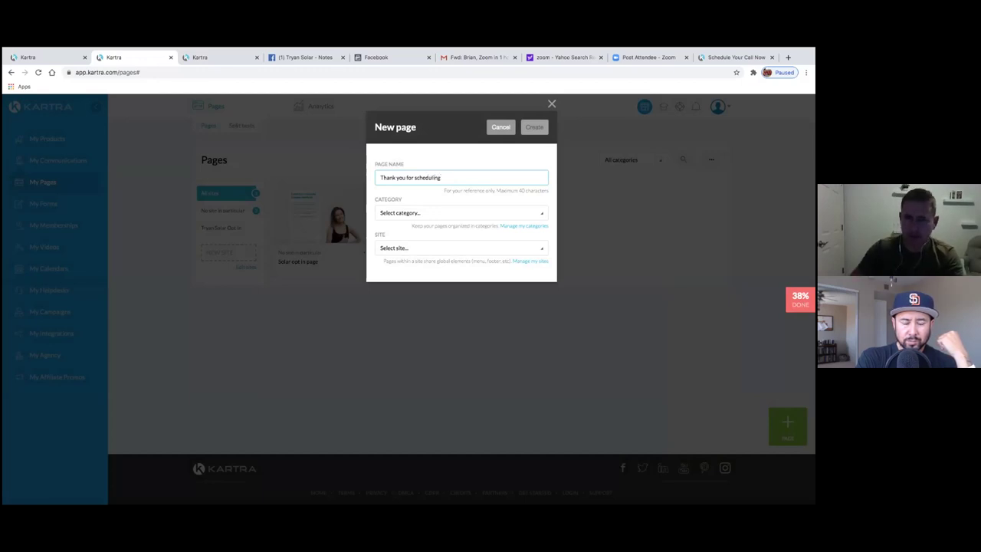
click(462, 215)
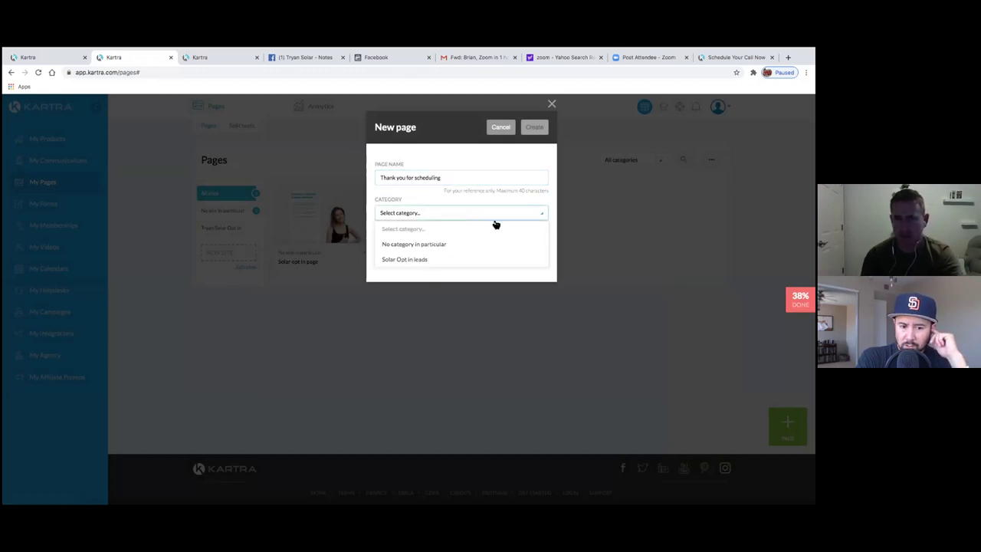
click(440, 203)
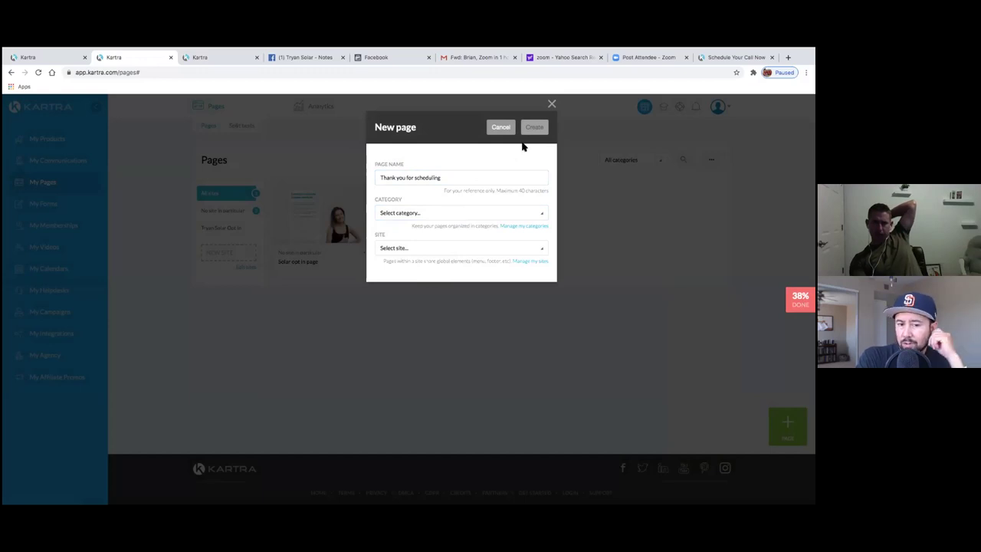
click(417, 215)
click(411, 249)
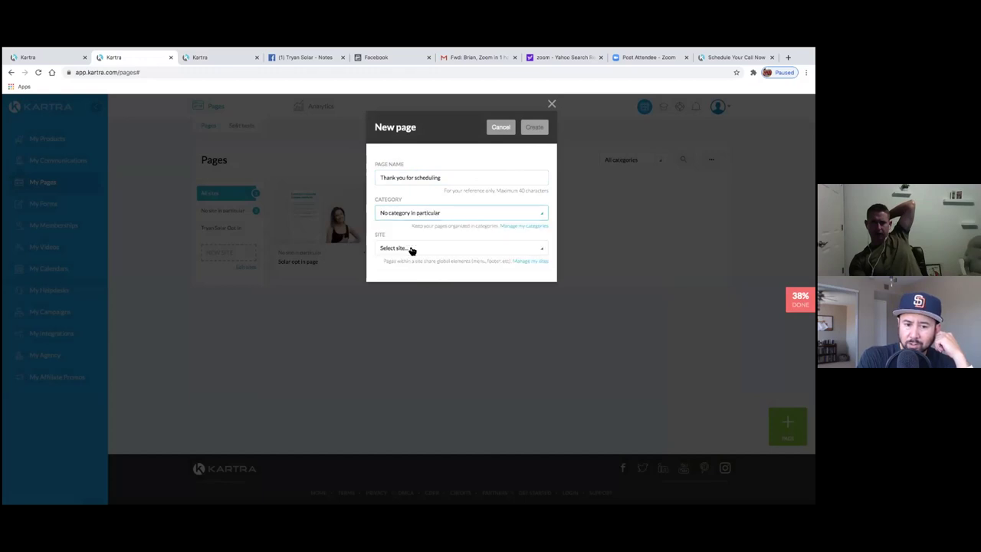
click(411, 219)
click(414, 258)
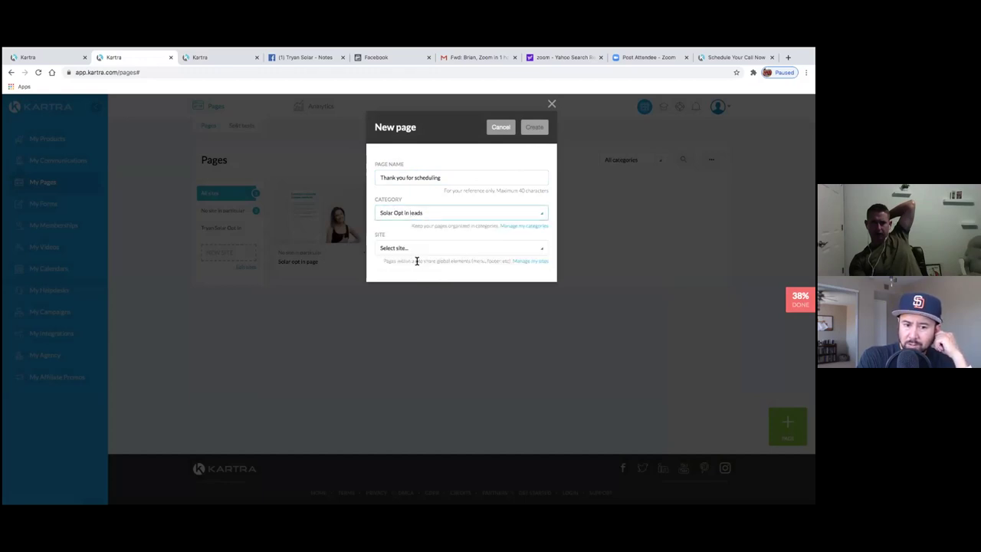
click(416, 252)
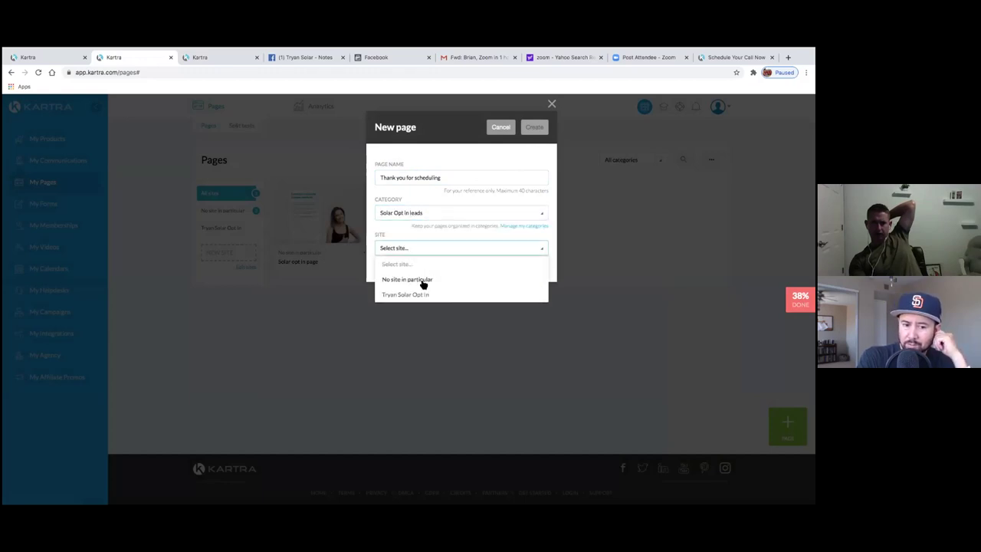
click(414, 279)
click(535, 127)
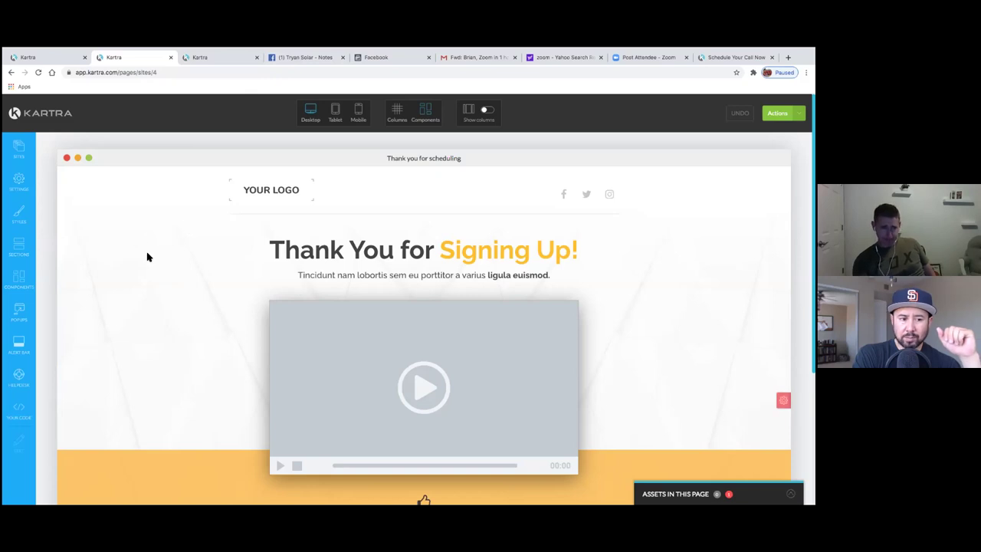
- Set the SEO page title to 'Thank you for scheduling' and apply it
click(18, 181)
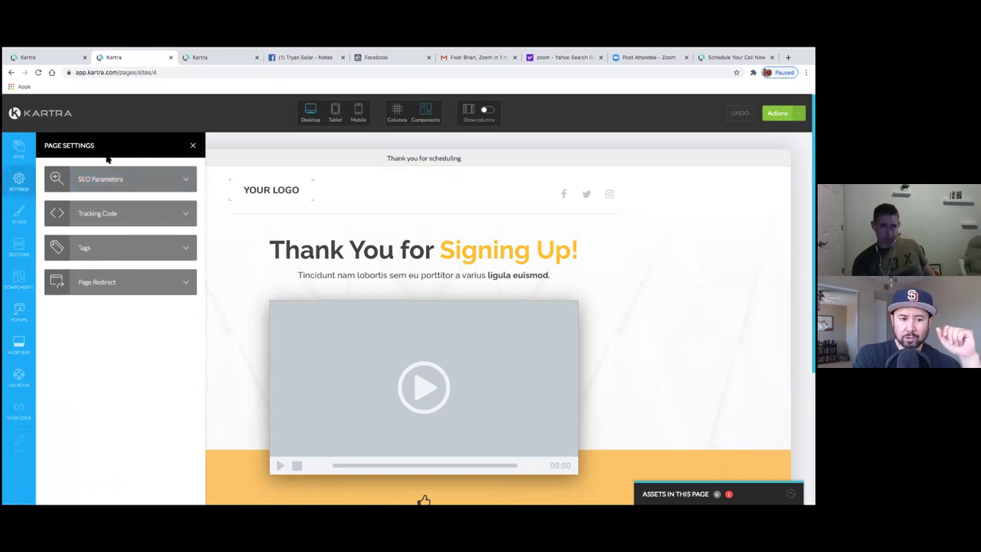
click(110, 185)
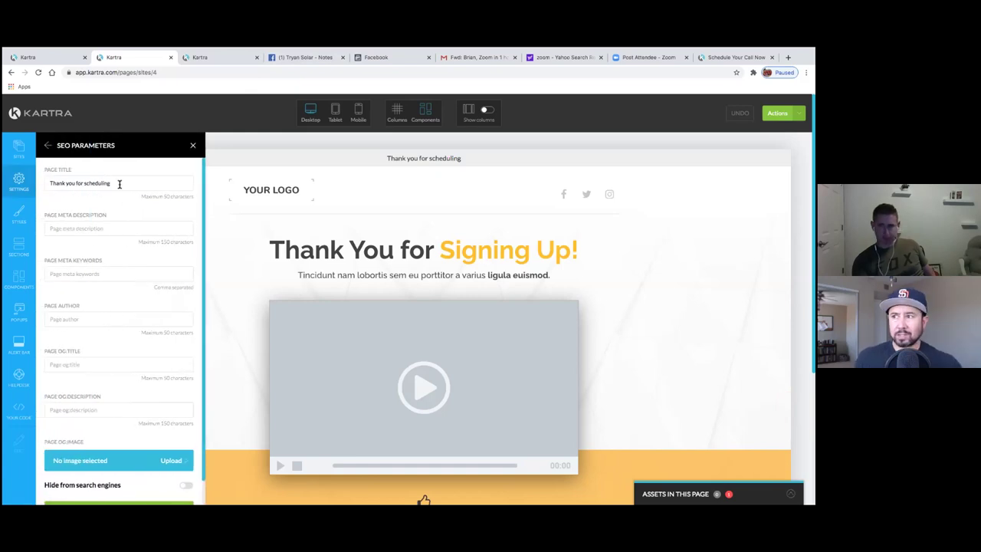
drag(118, 184, 43, 180)
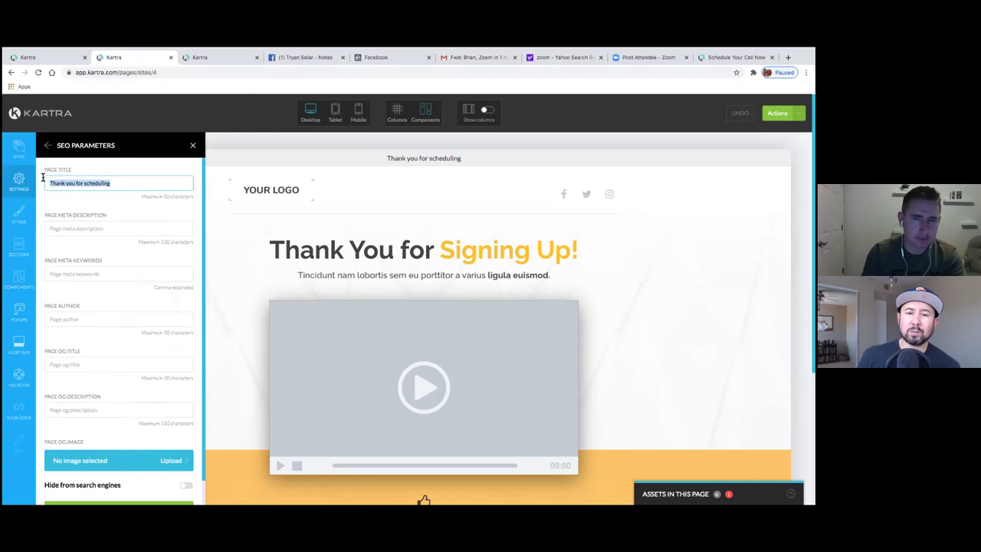
scroll(123, 283, down, 1)
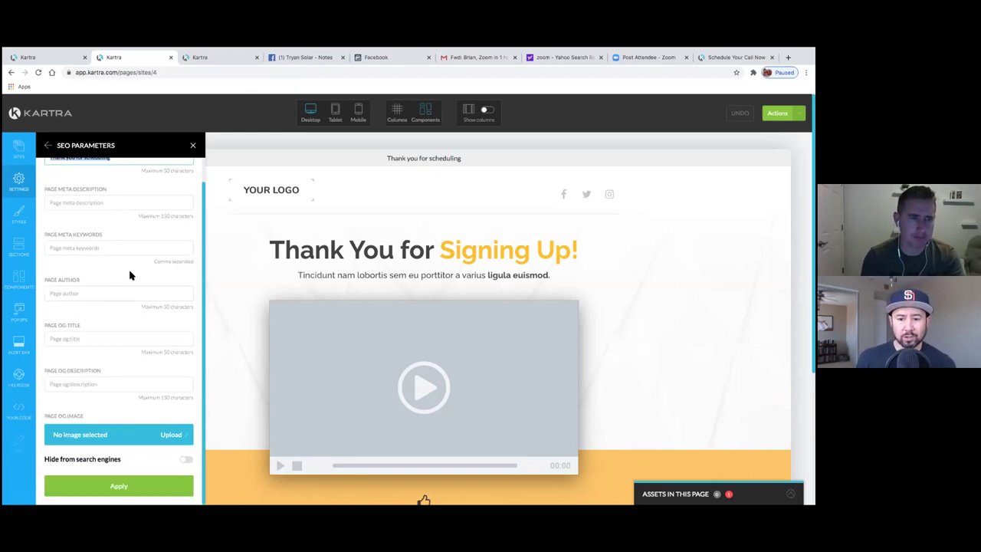
click(103, 492)
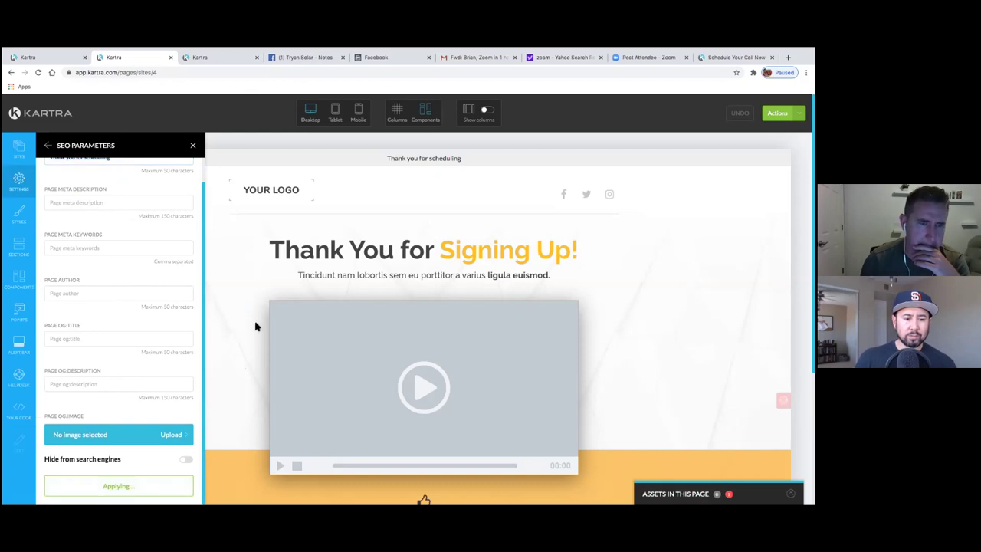
click(196, 147)
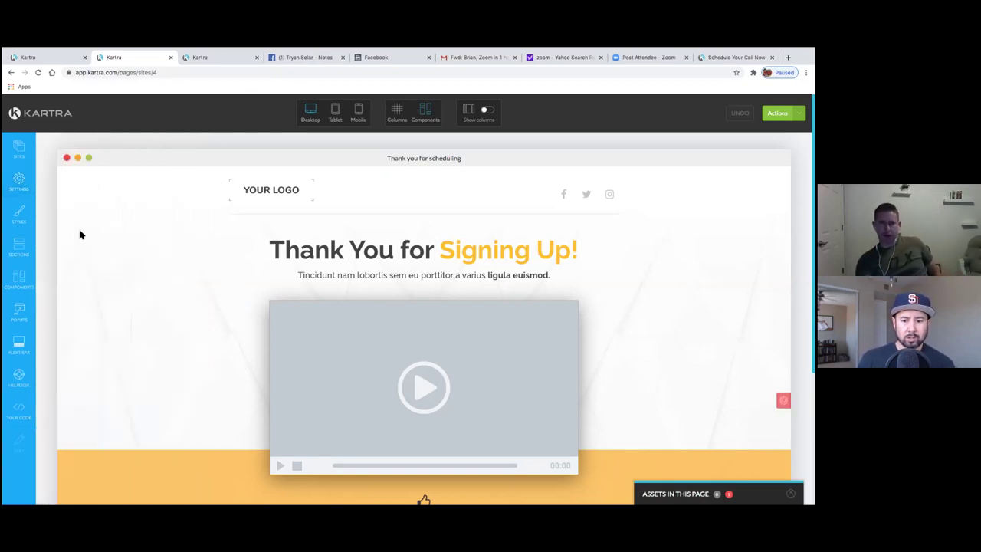
- Leave the page editor and return to the Pages dashboard
click(779, 112)
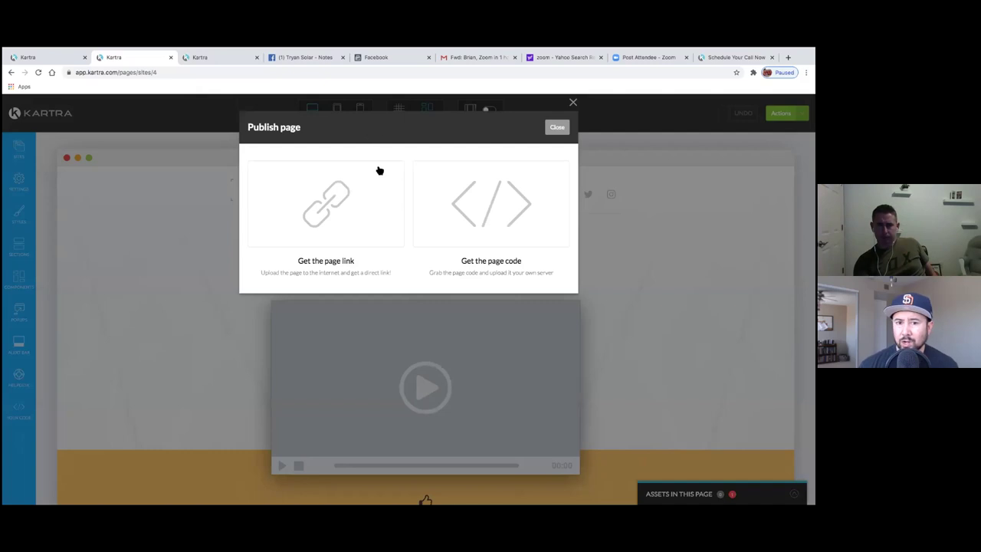
click(557, 128)
click(778, 113)
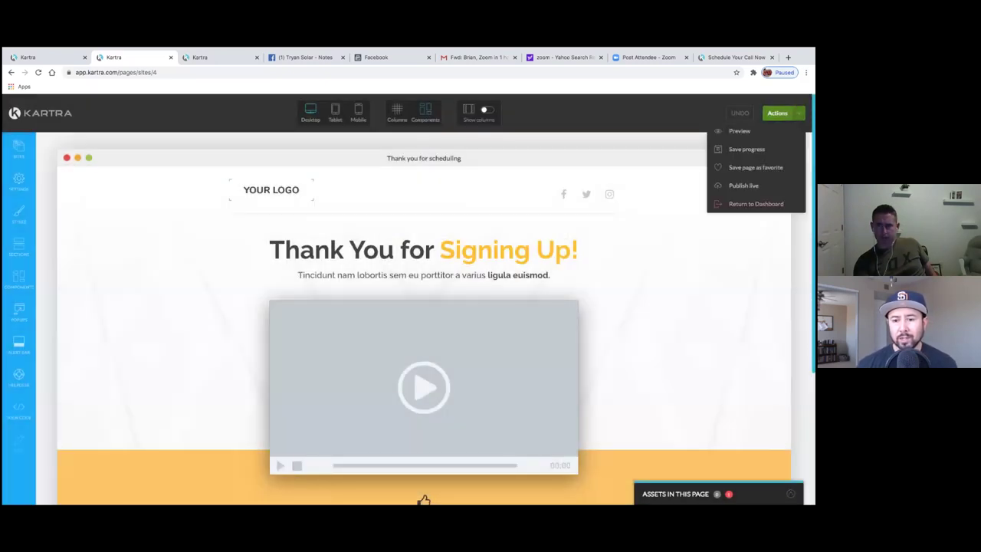
click(756, 203)
click(485, 128)
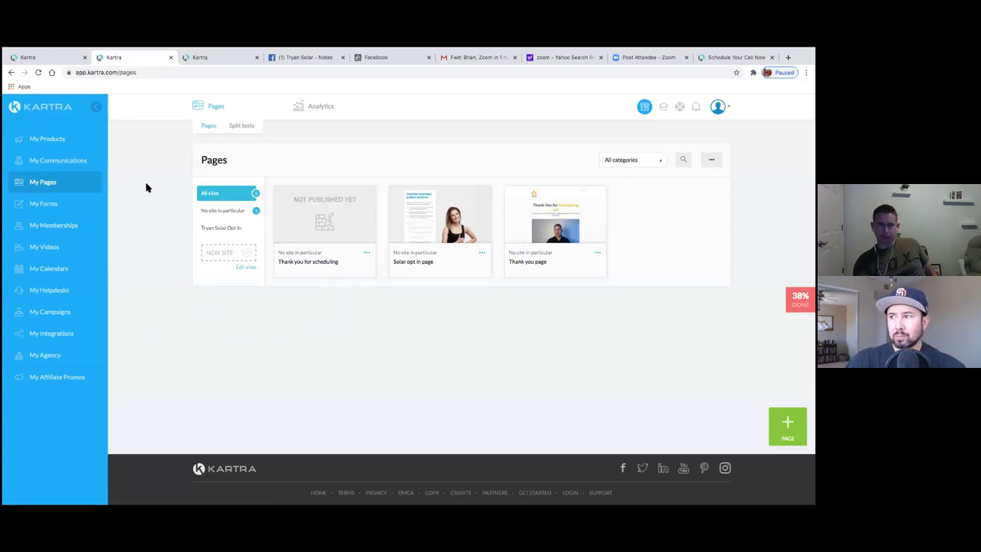
- Pause the Tryan Solar Opt in List sequence from the Sequences list's Actions column
click(51, 58)
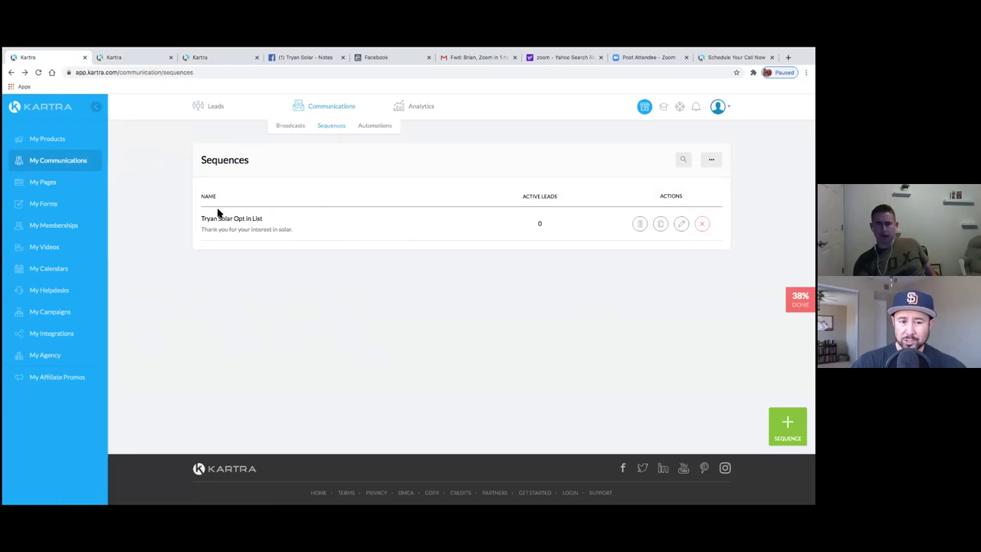
drag(201, 160, 238, 159)
click(202, 166)
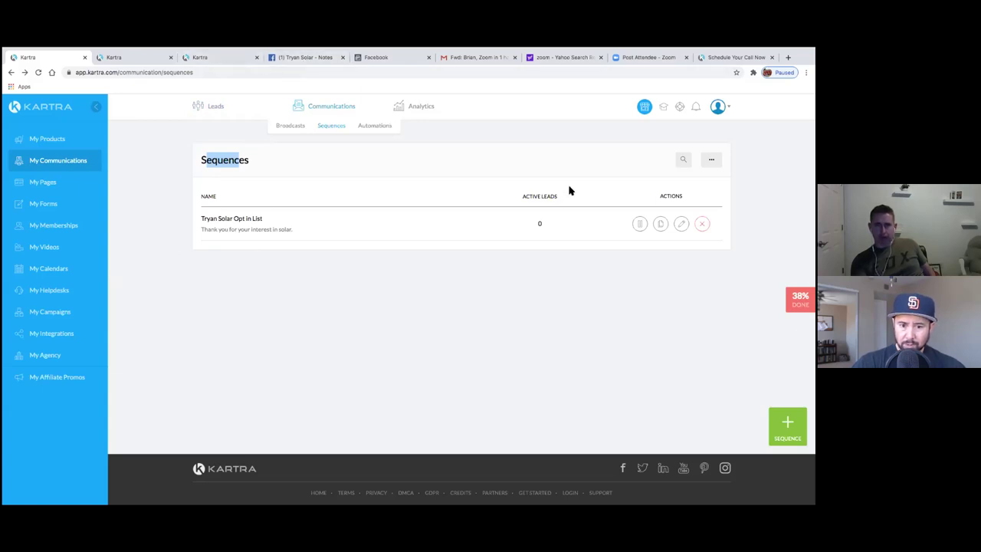
click(639, 228)
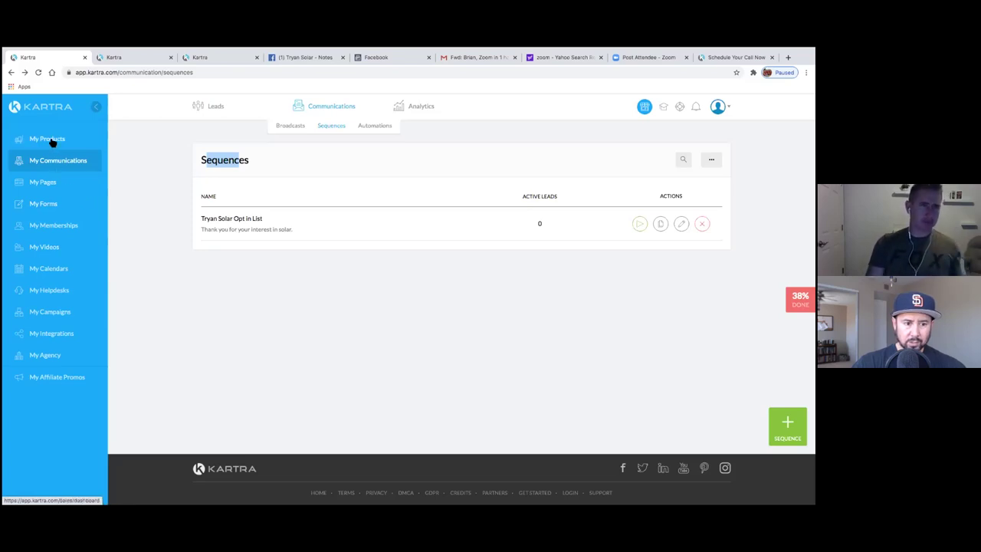
- Go to Leads > Lists to view Scheduled Appts and Tryan Solar Opt In Leads
click(205, 107)
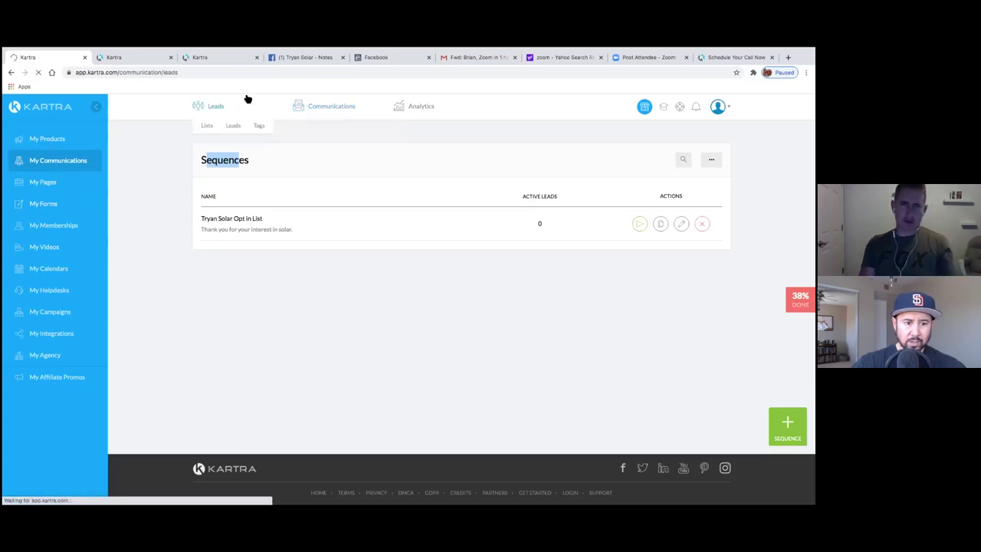
click(208, 128)
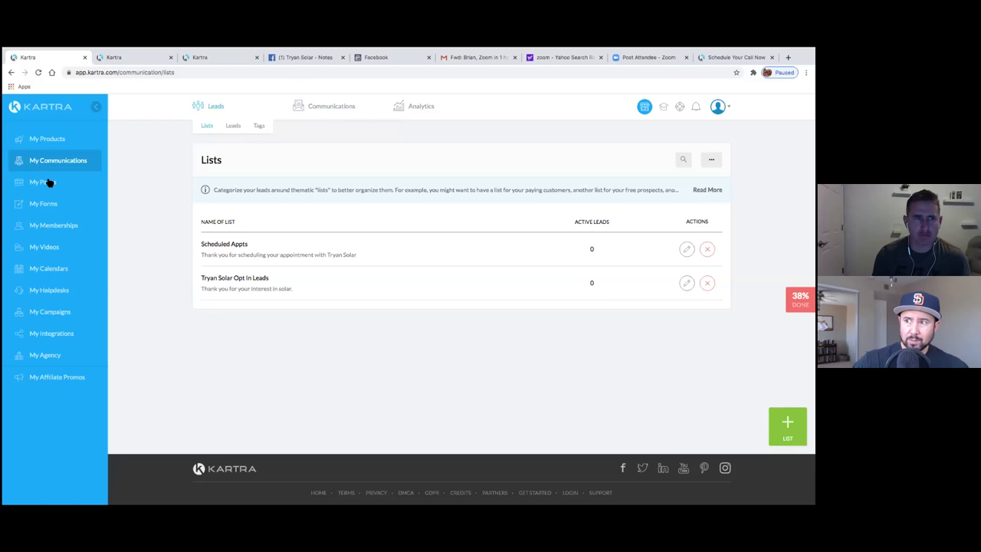
- Switch to the third Kartra tab and go back to its Calendars page
click(132, 60)
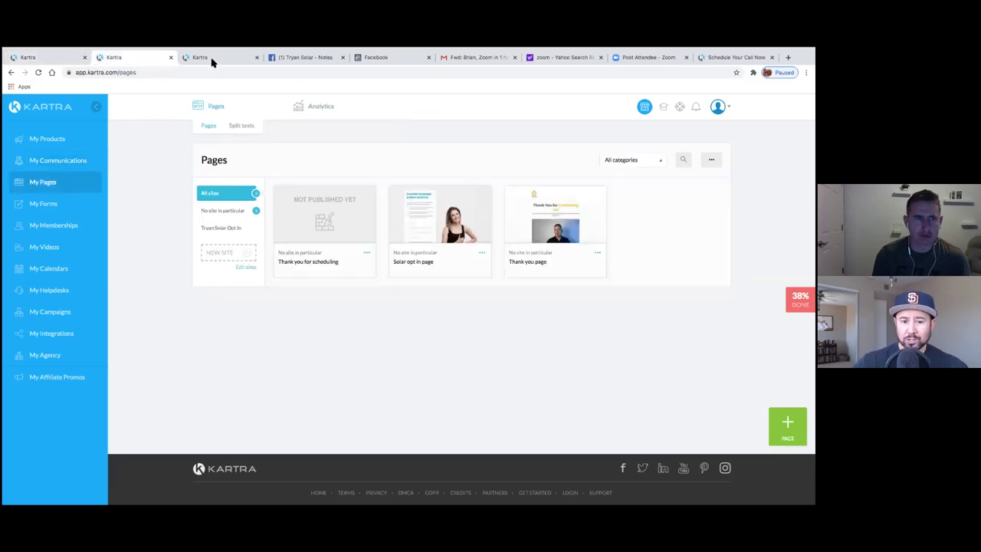
mouse_move(245, 52)
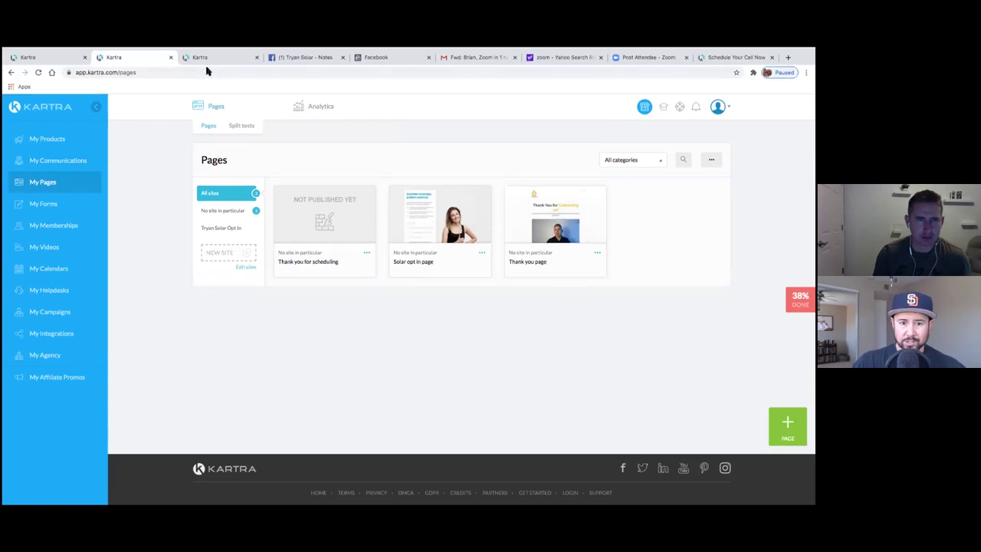
click(205, 62)
click(63, 163)
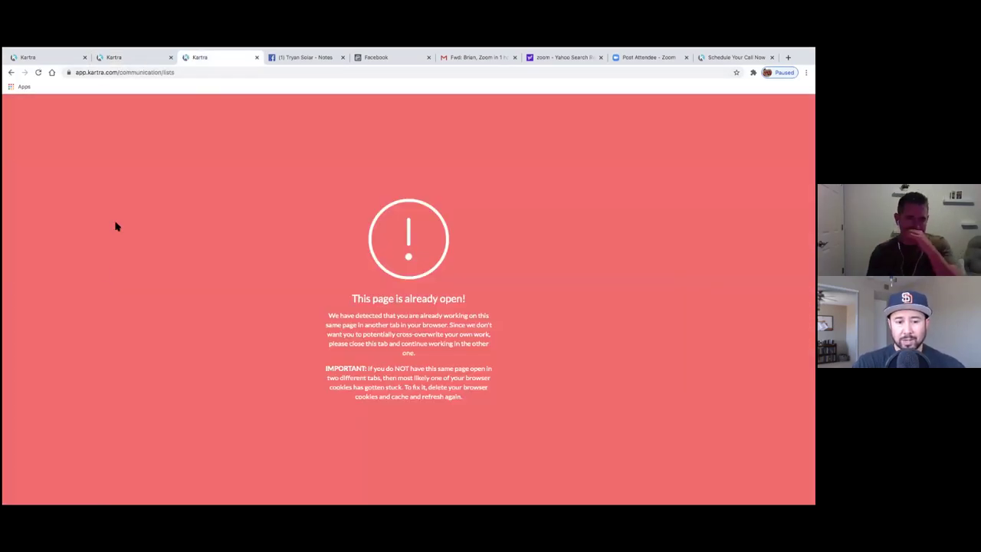
click(10, 72)
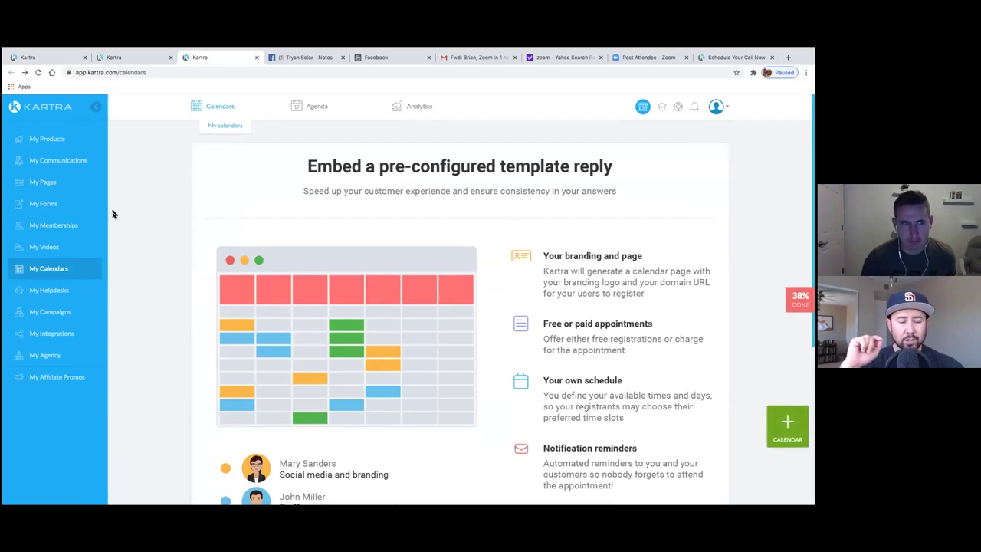
- Open My Forms and check the Solar Lead Gen form's options menu without choosing anything
click(114, 58)
click(72, 59)
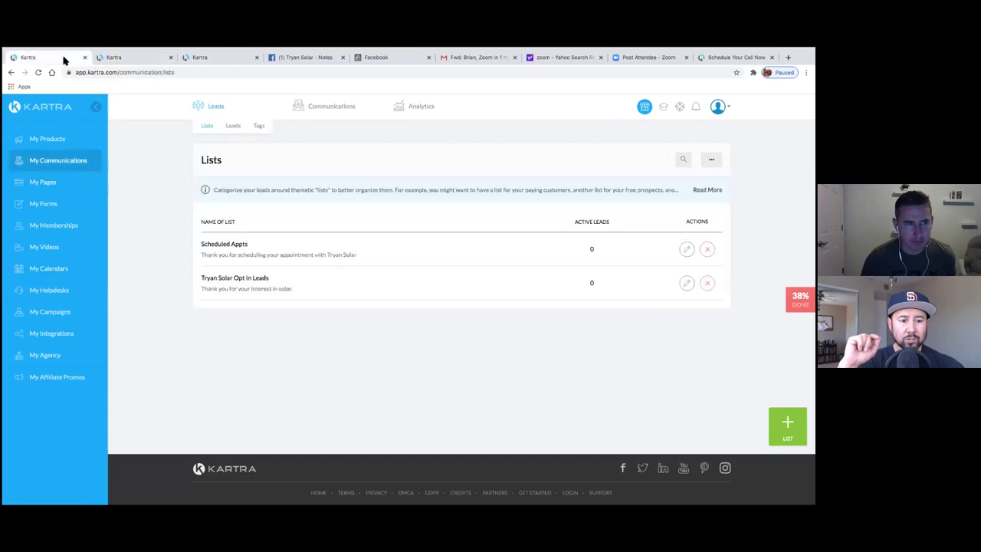
click(202, 59)
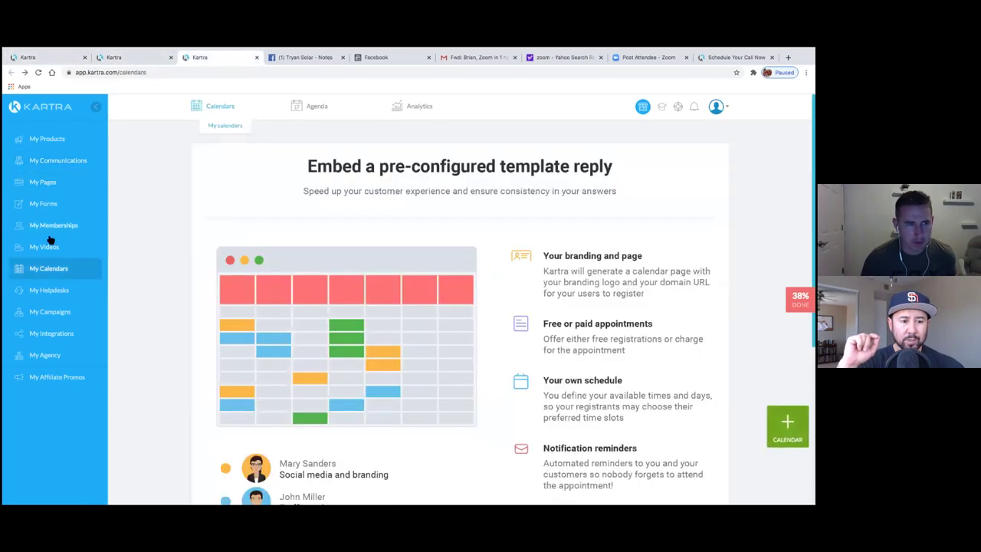
click(39, 204)
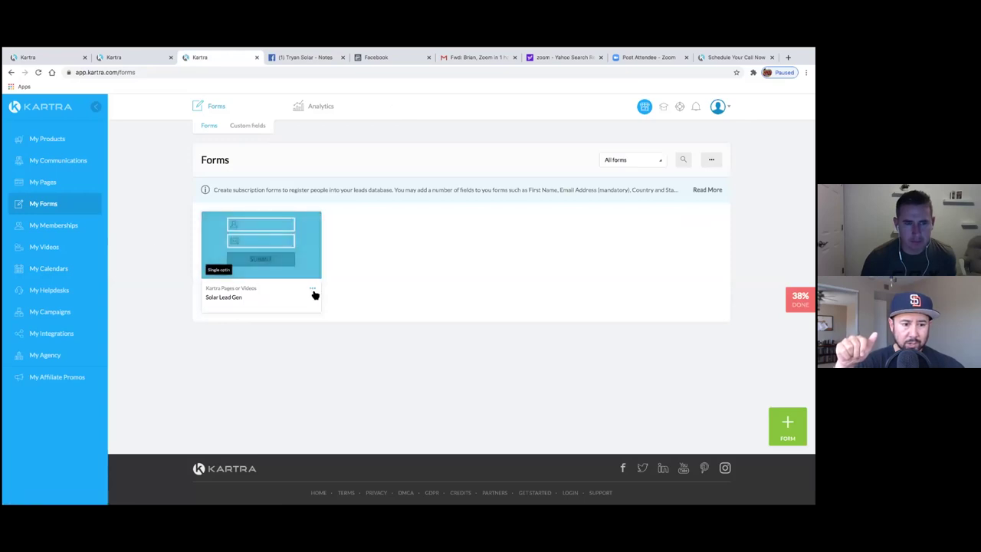
click(312, 288)
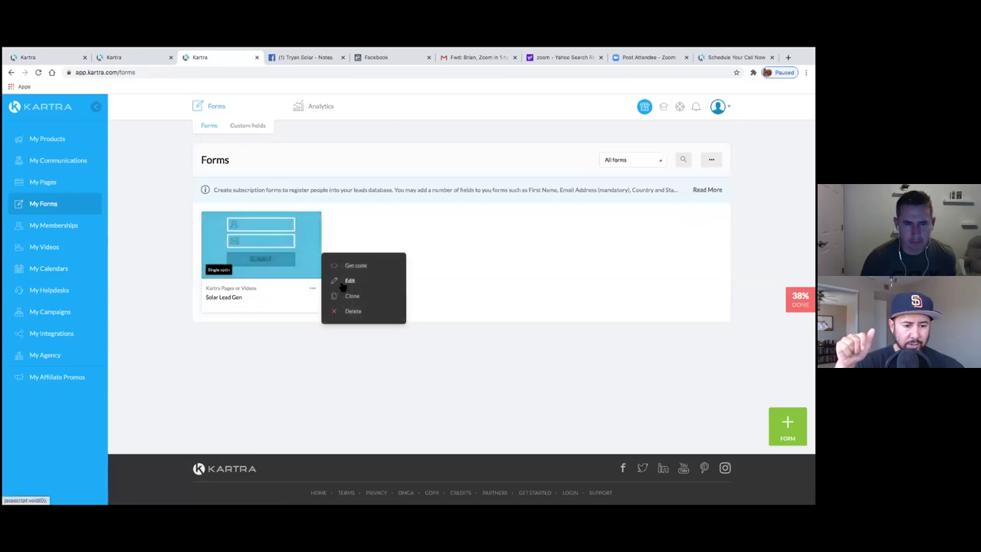
click(269, 336)
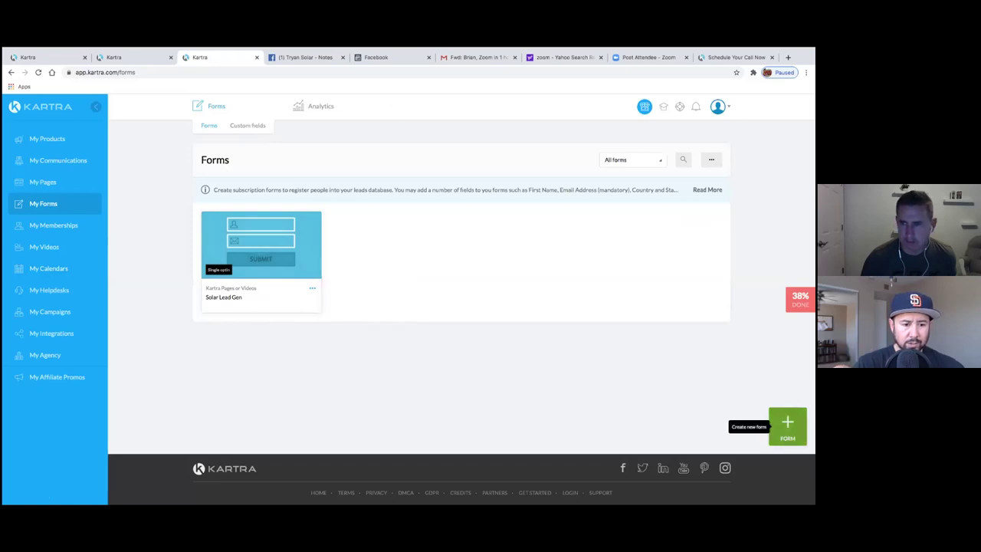
- Create a new opt-in form named 'Solar Lead Gen'
click(788, 424)
click(412, 179)
text(Calendar)
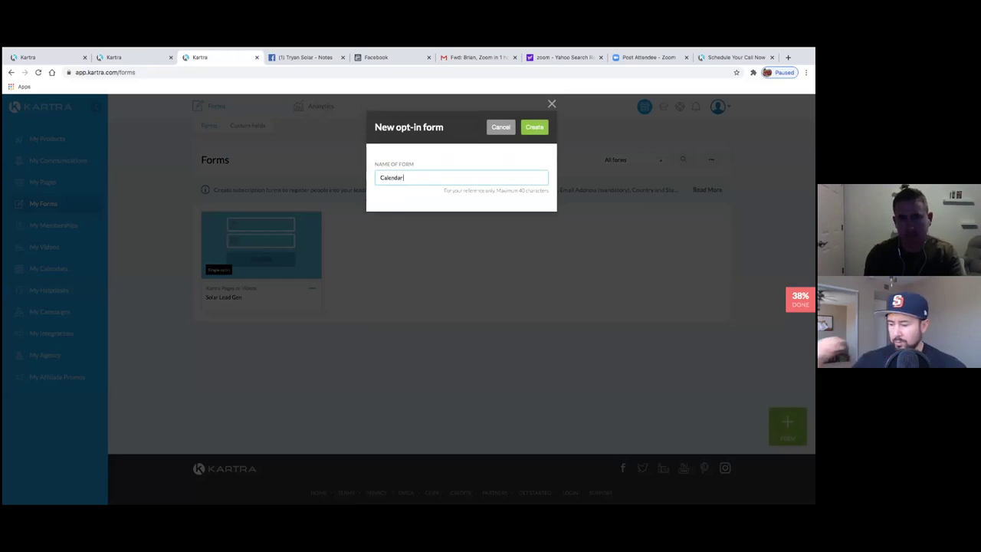
click(534, 127)
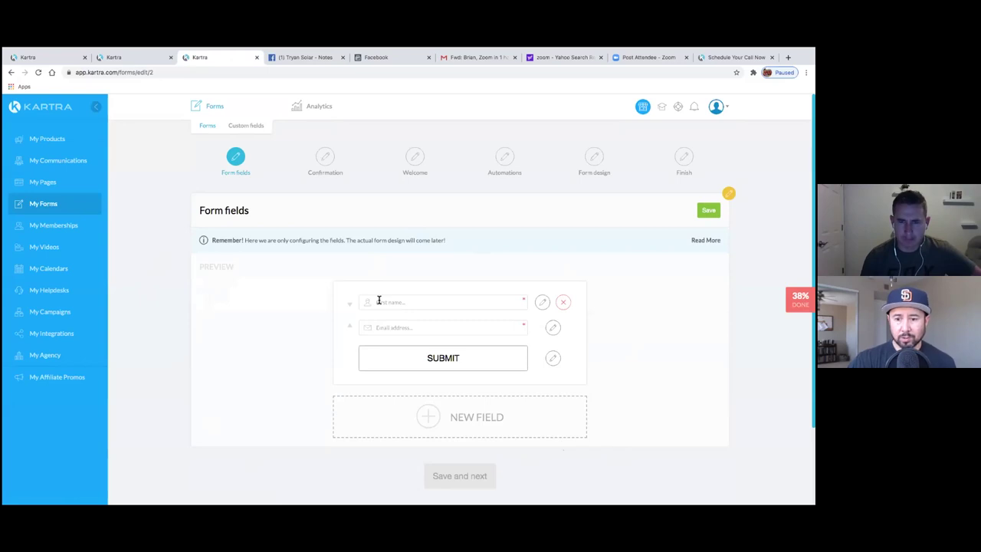
- Add a mandatory Phone without country code field with default country United States (+1) and save it
click(450, 418)
click(335, 213)
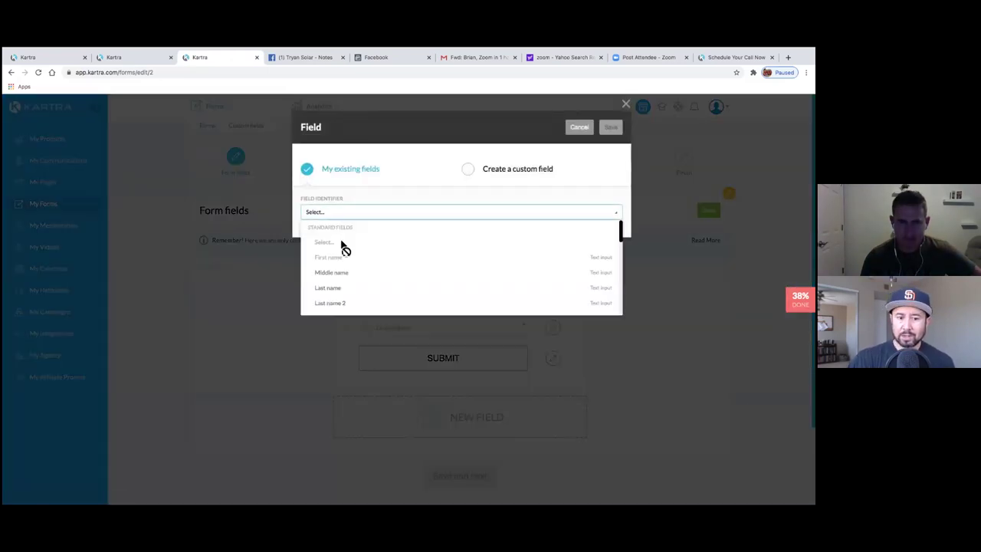
scroll(345, 295, down, 3)
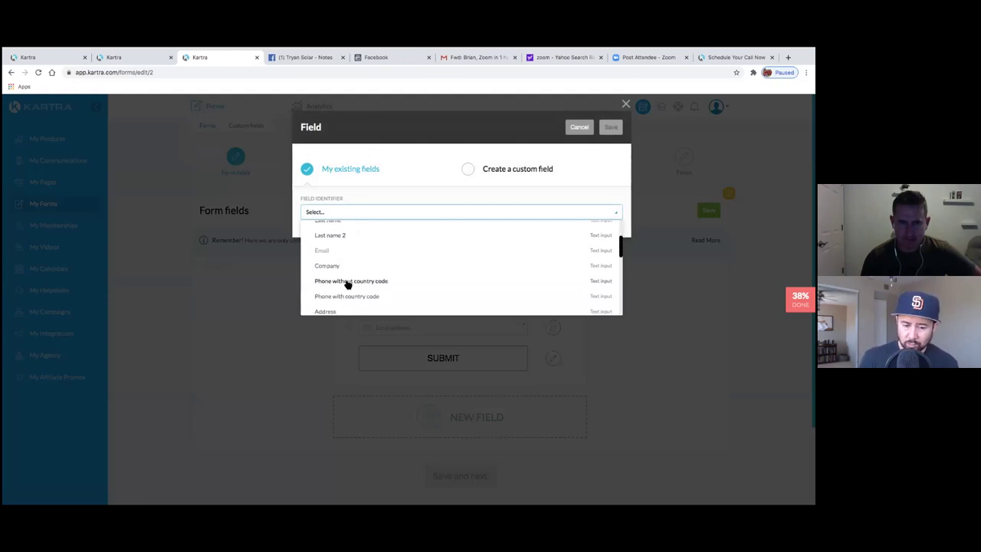
click(347, 281)
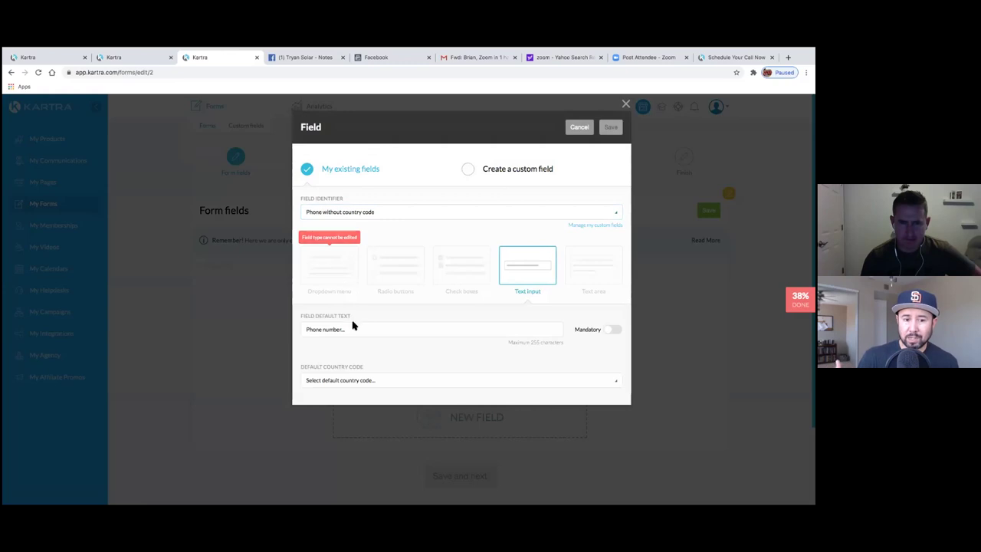
click(355, 381)
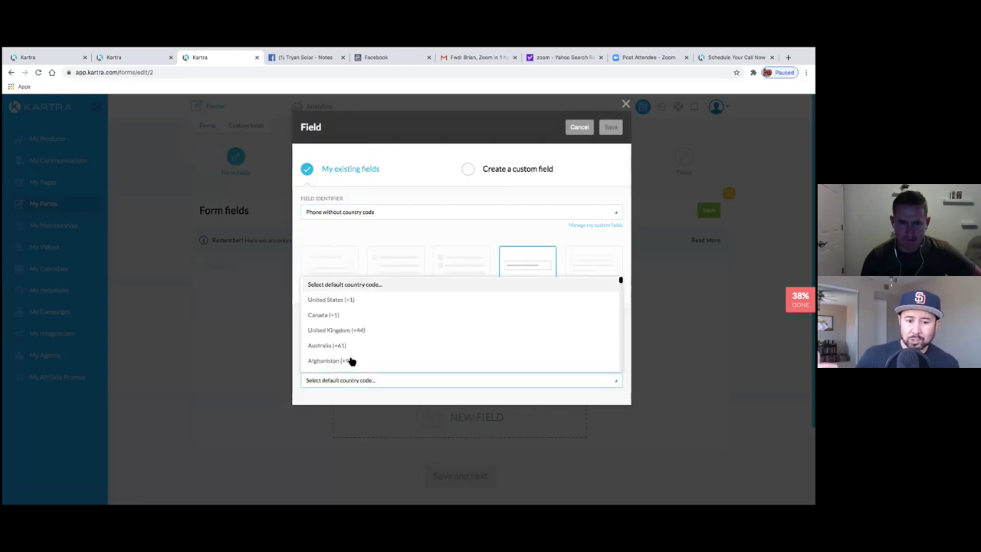
click(346, 301)
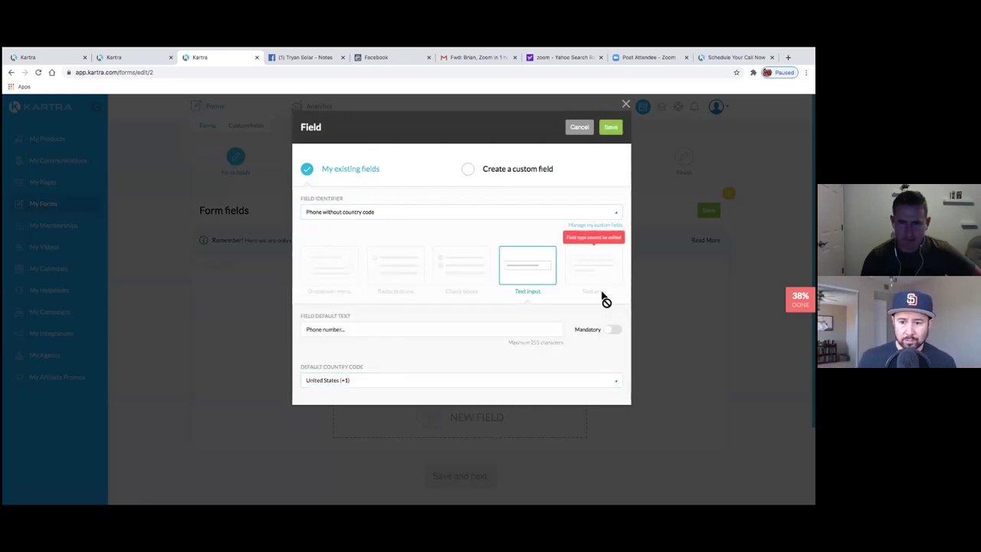
click(612, 332)
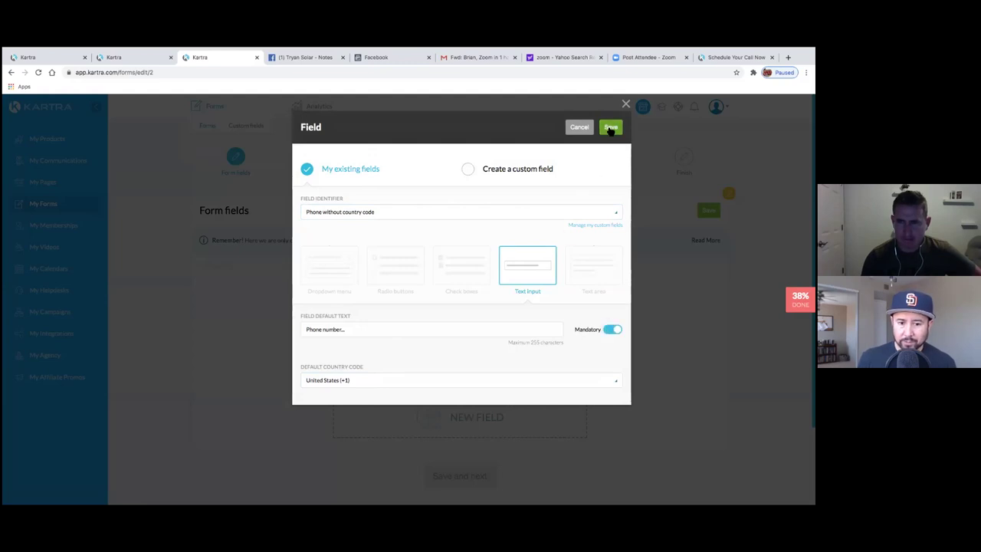
click(611, 128)
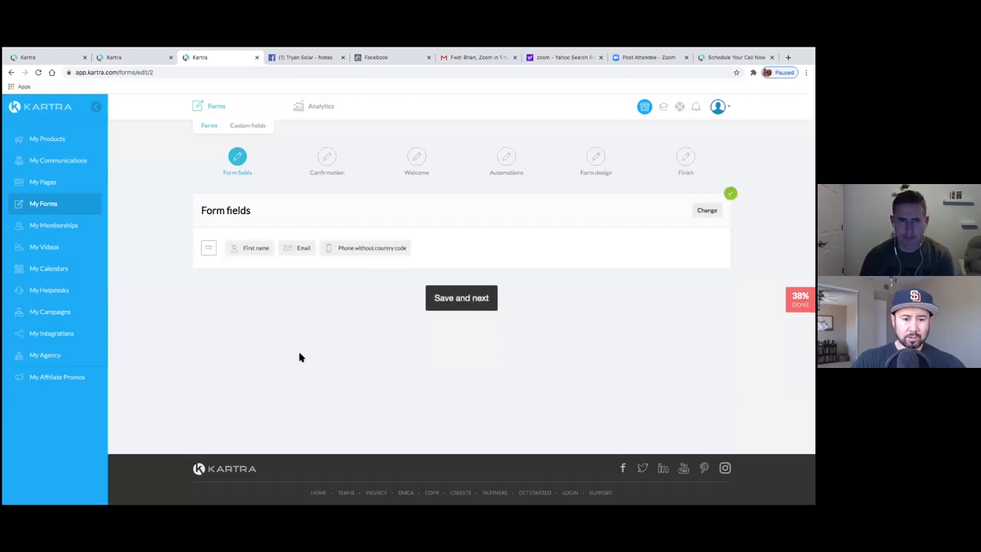
- Save the fields and single opt-in setting, and check the Tryan Solar thank-you page and existing Kartra pages
click(431, 303)
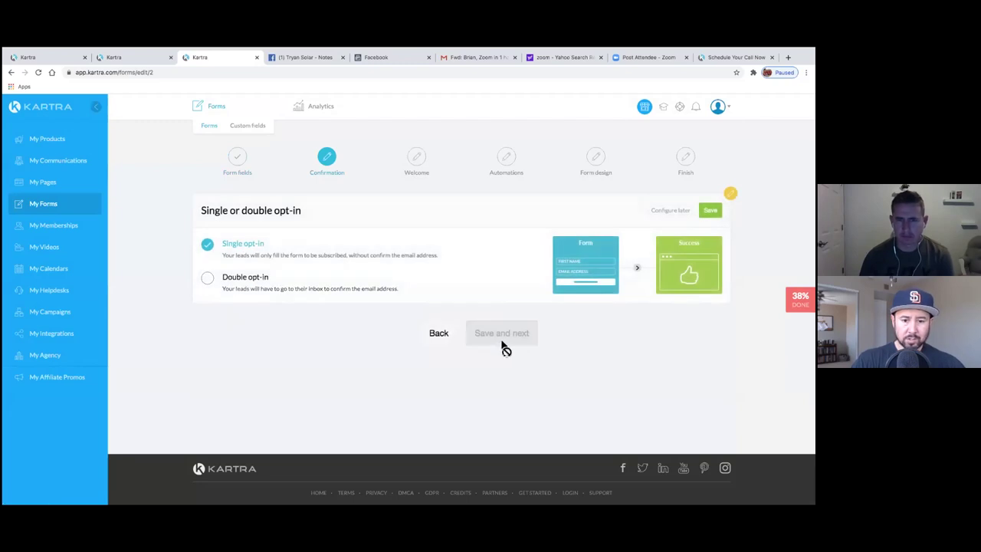
click(711, 210)
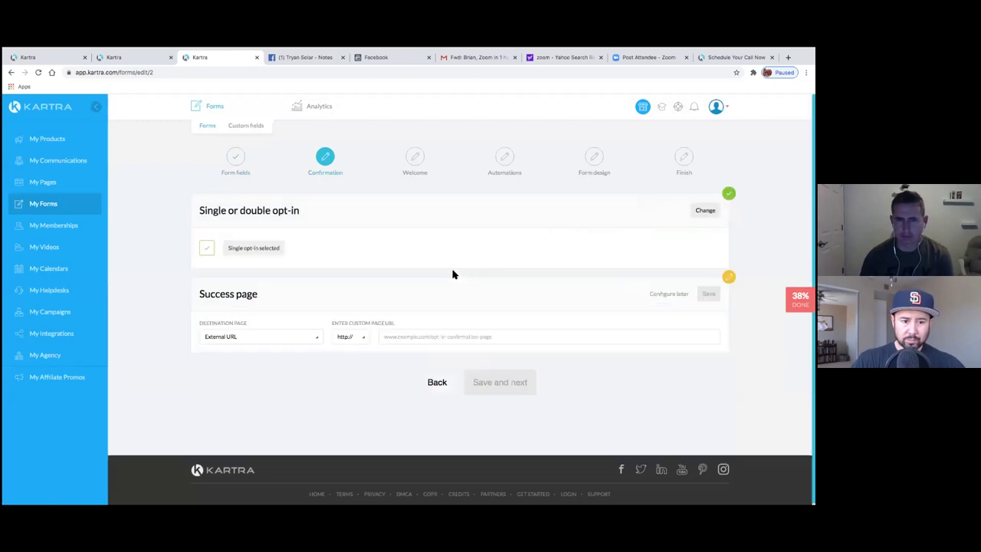
click(399, 340)
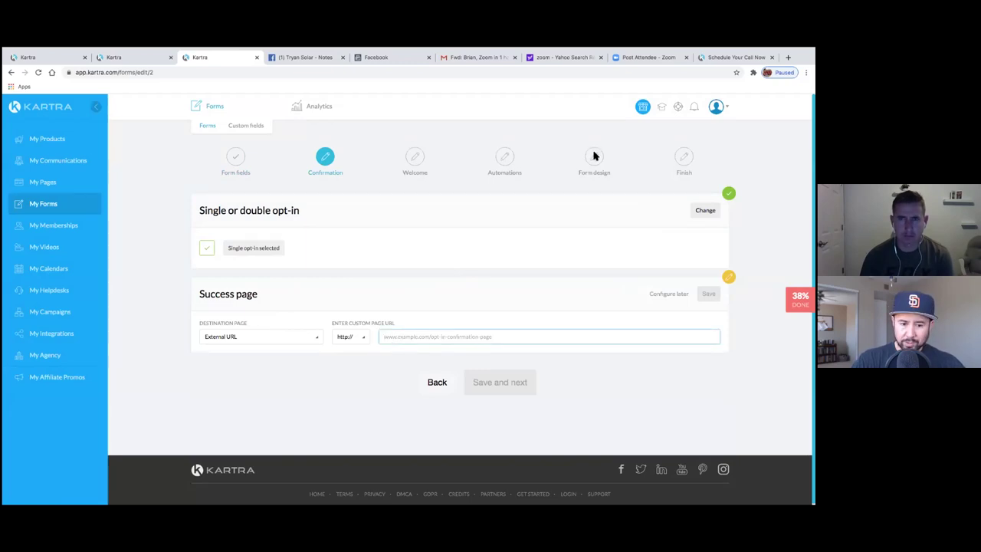
click(732, 57)
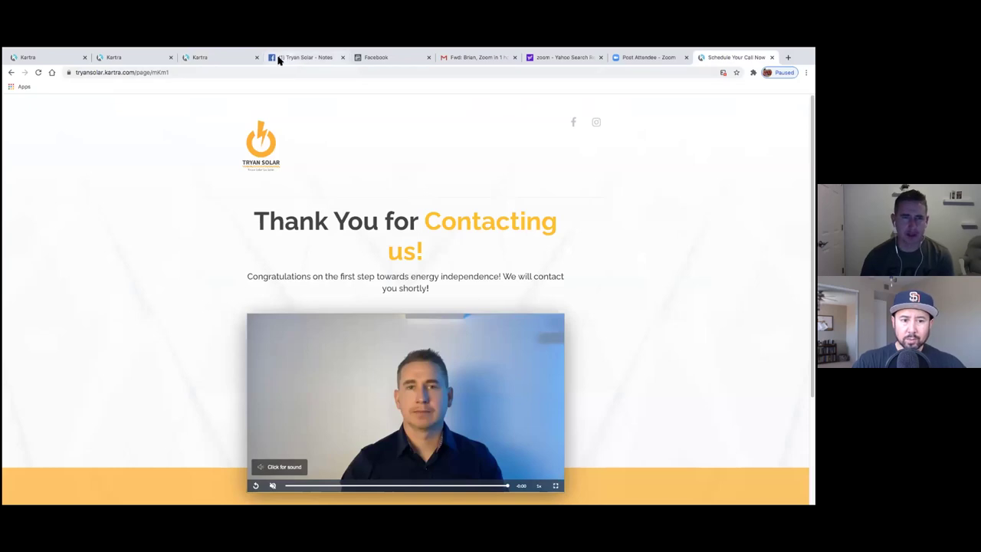
click(227, 60)
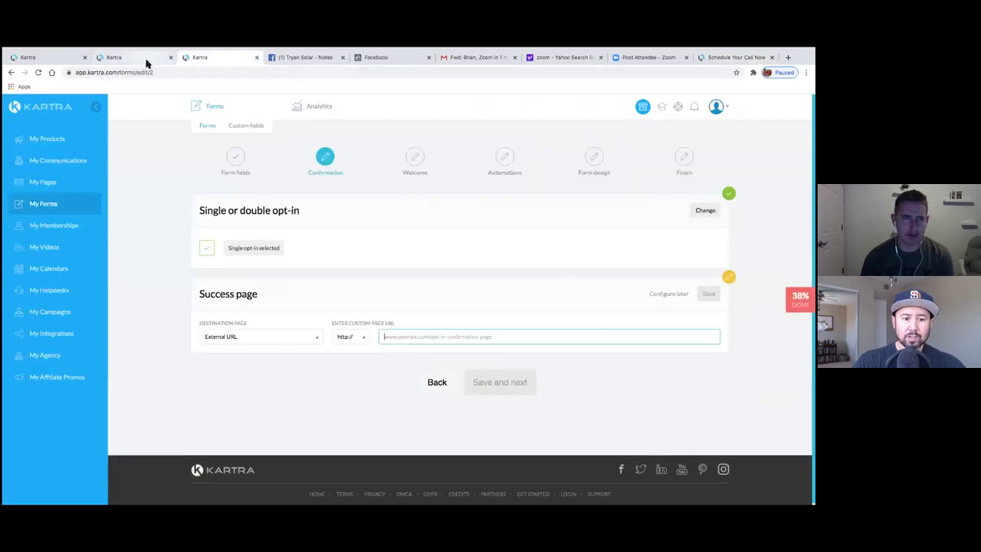
click(149, 60)
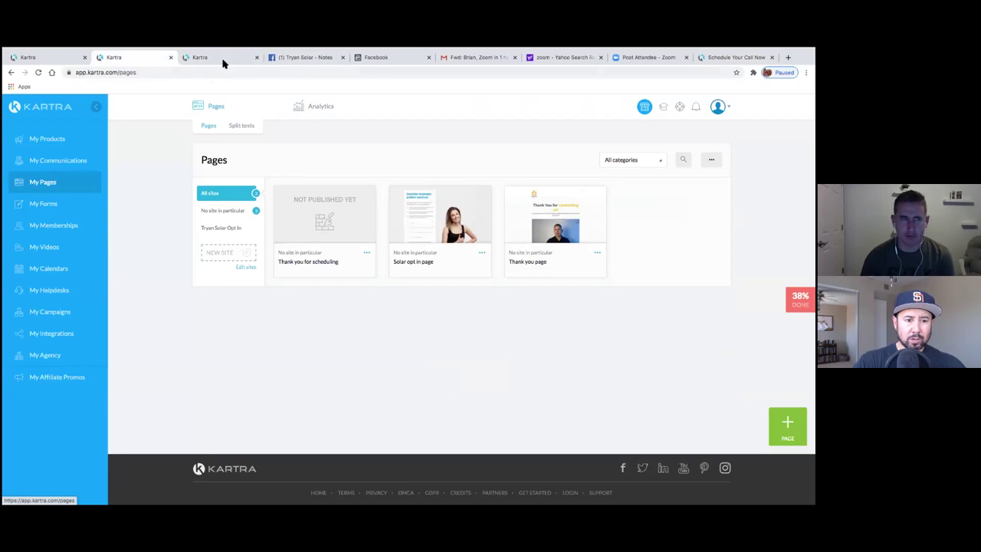
click(223, 59)
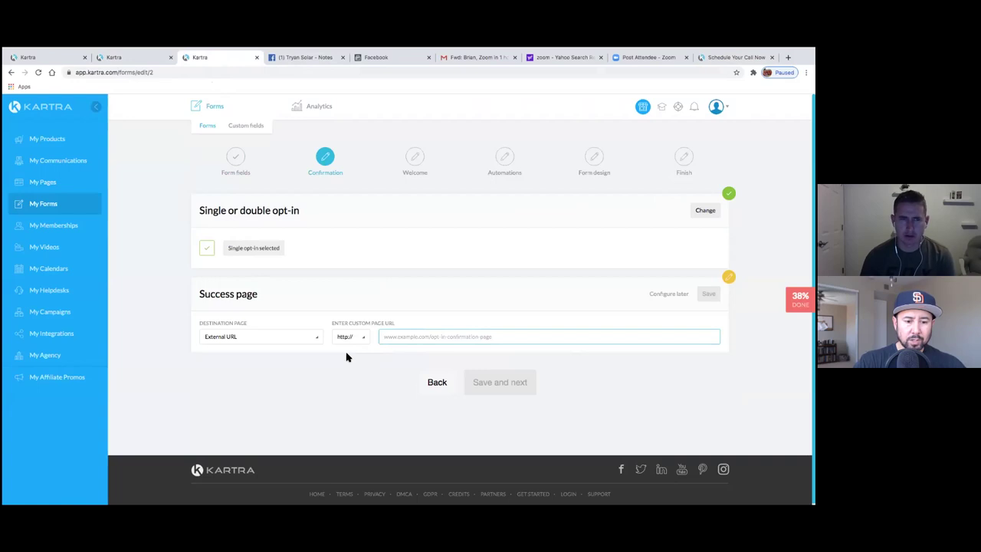
- Set the success page to Kartra pages, No site in particular, 'Thank you for scheduling', and save
click(319, 342)
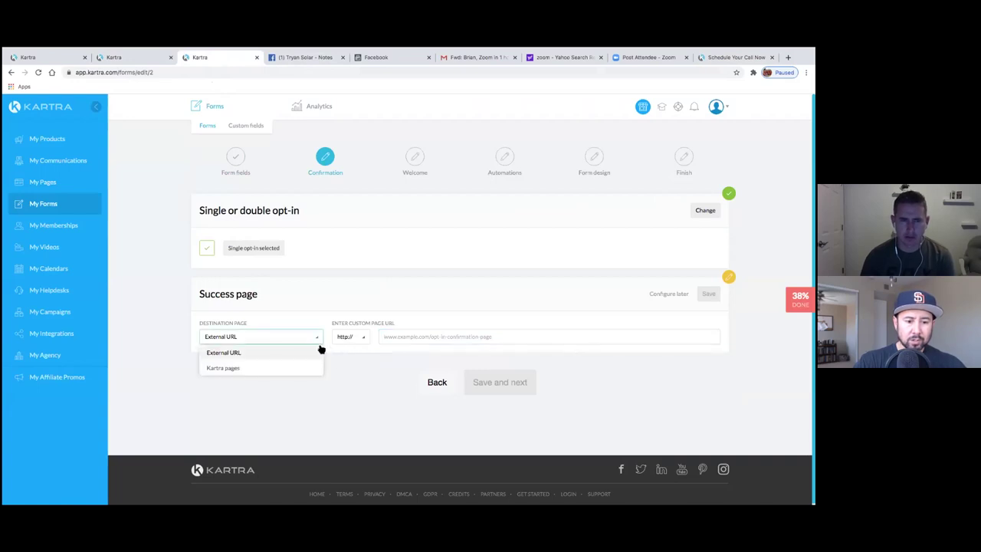
click(228, 369)
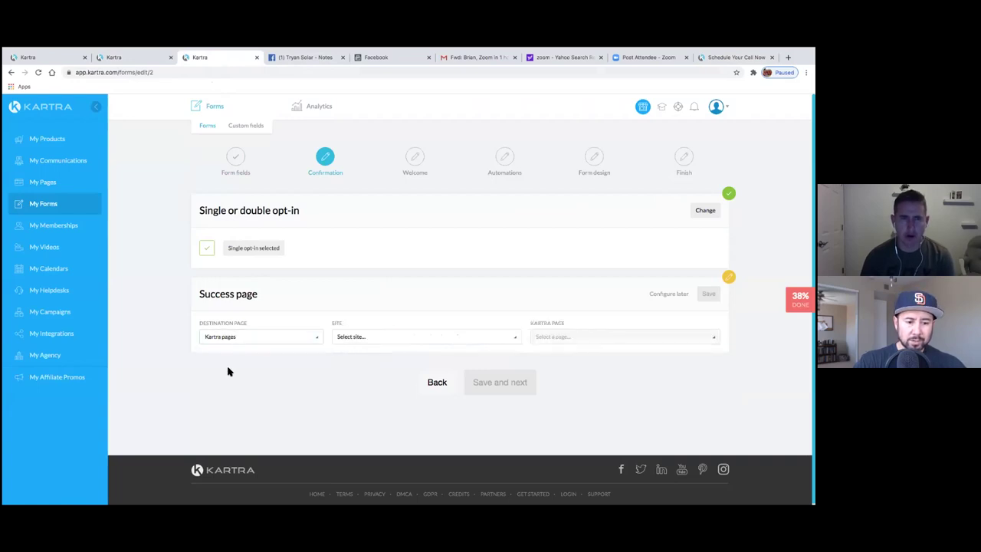
click(512, 340)
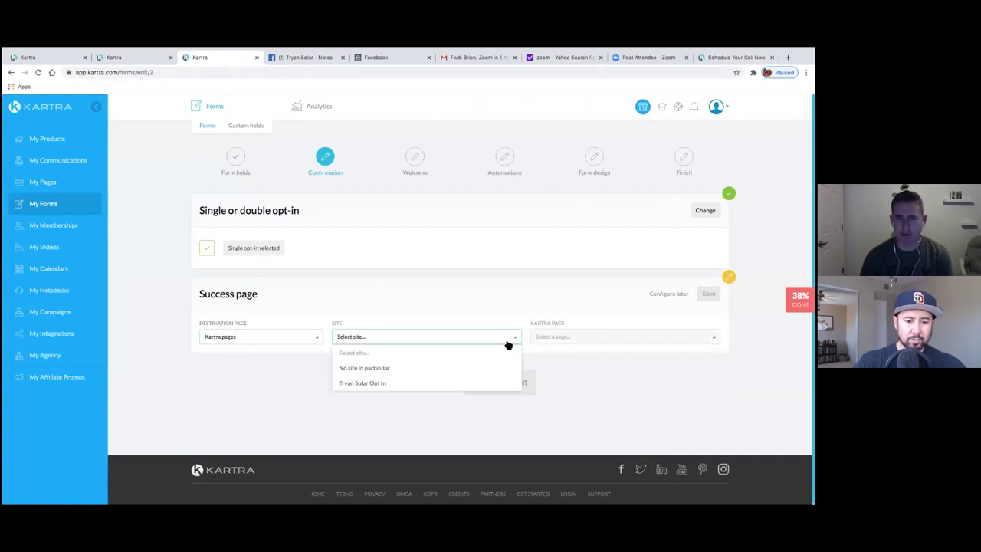
click(366, 368)
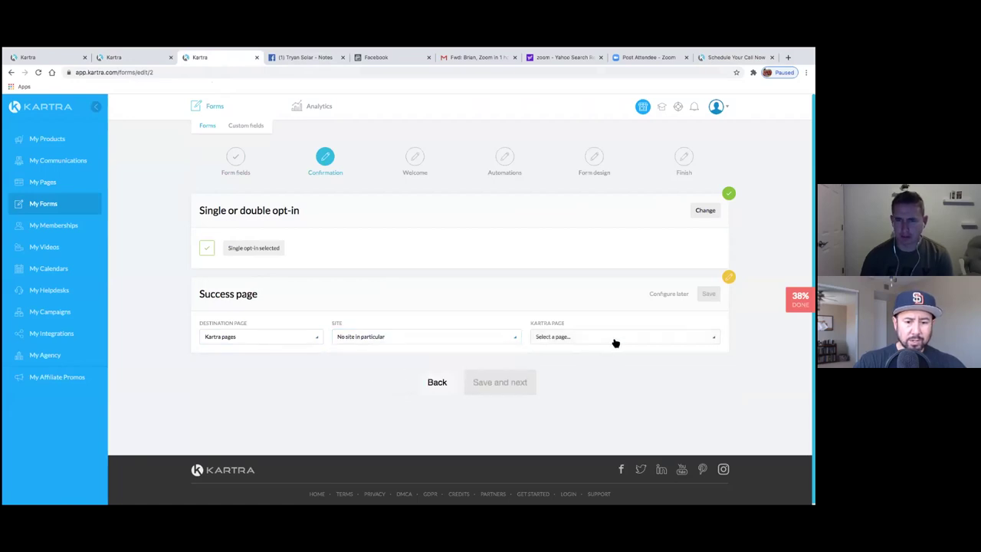
click(613, 339)
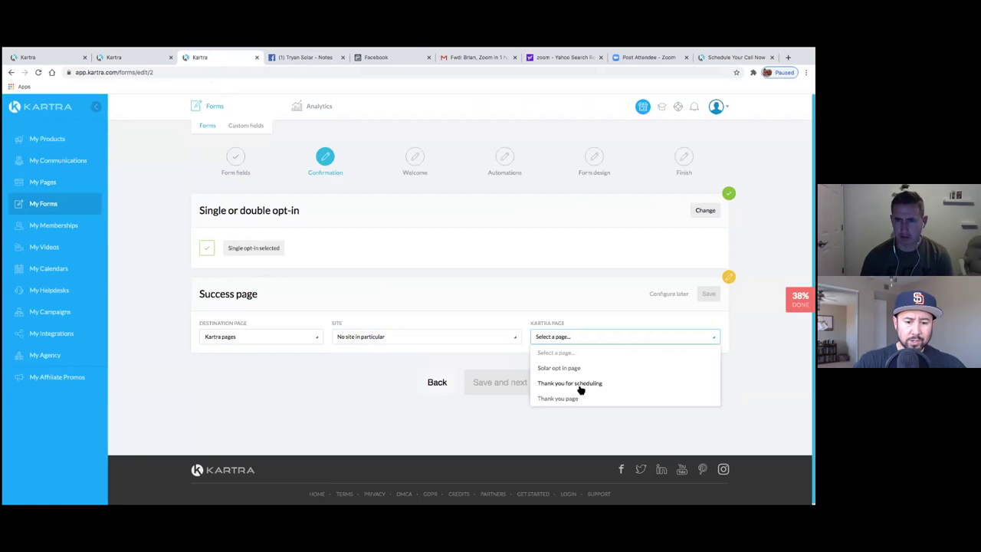
click(580, 384)
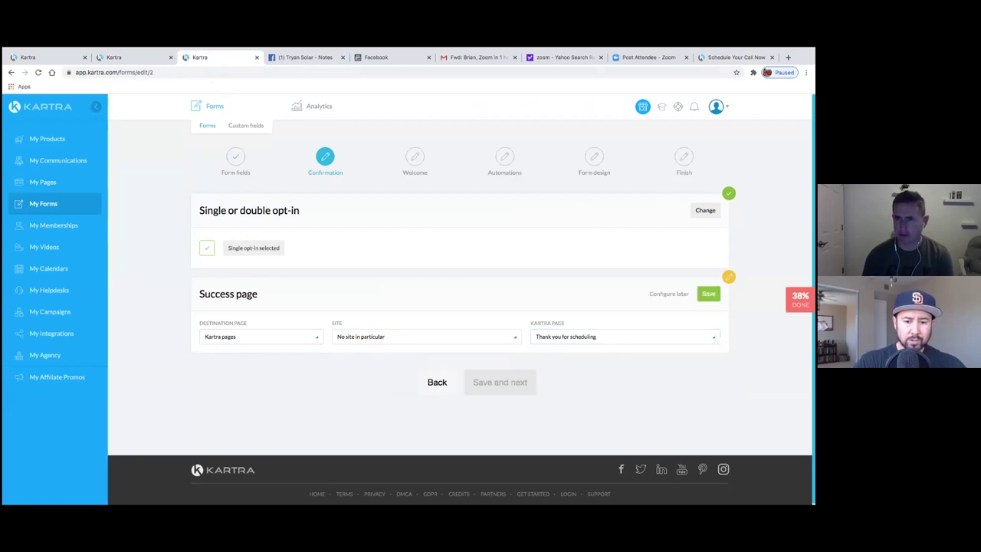
click(709, 294)
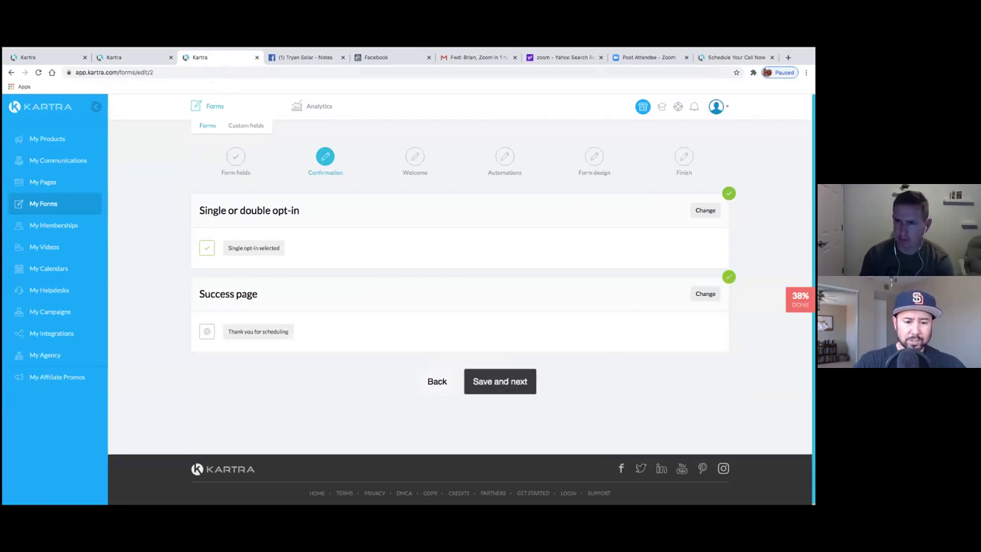
- Save the Confirmation step and the empty Welcome step to reach Automations
click(525, 383)
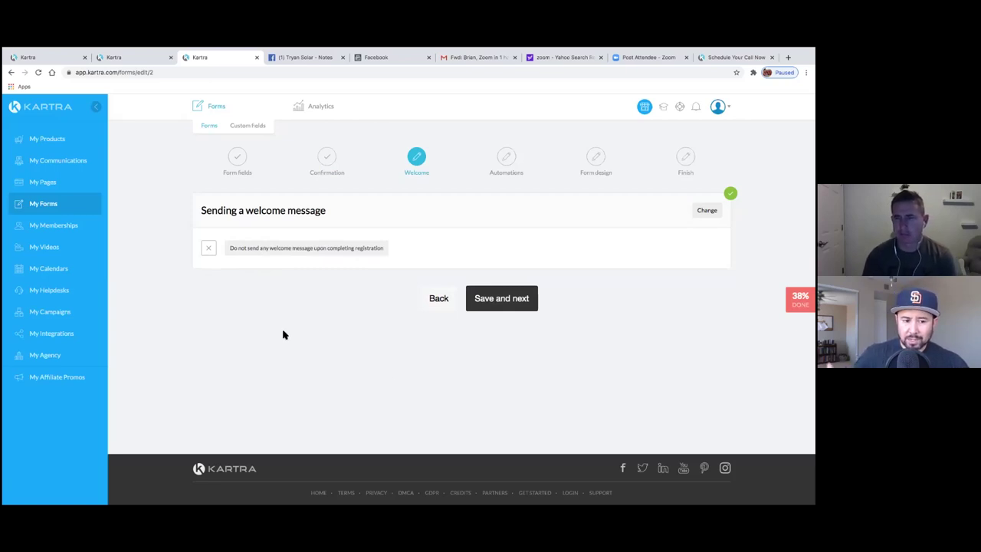
click(505, 306)
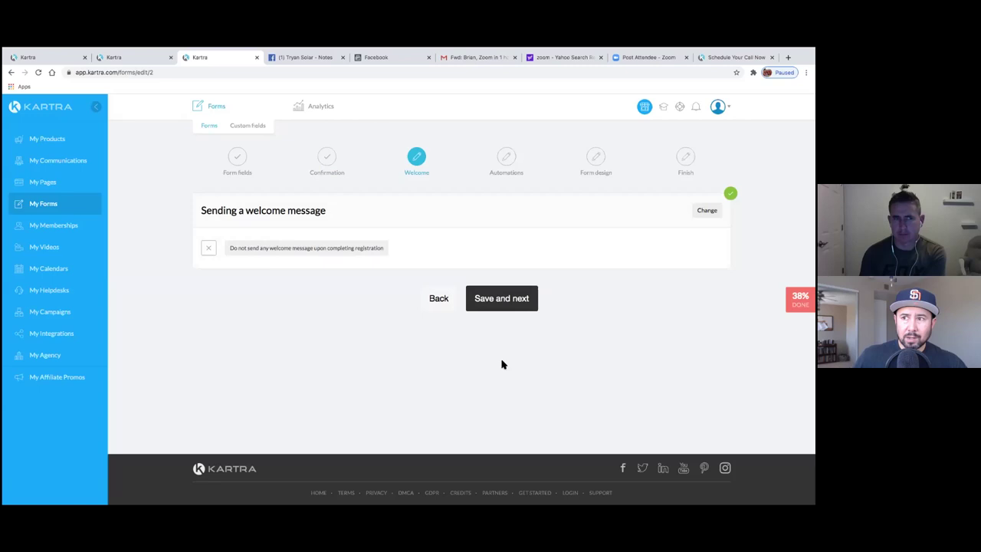
click(509, 310)
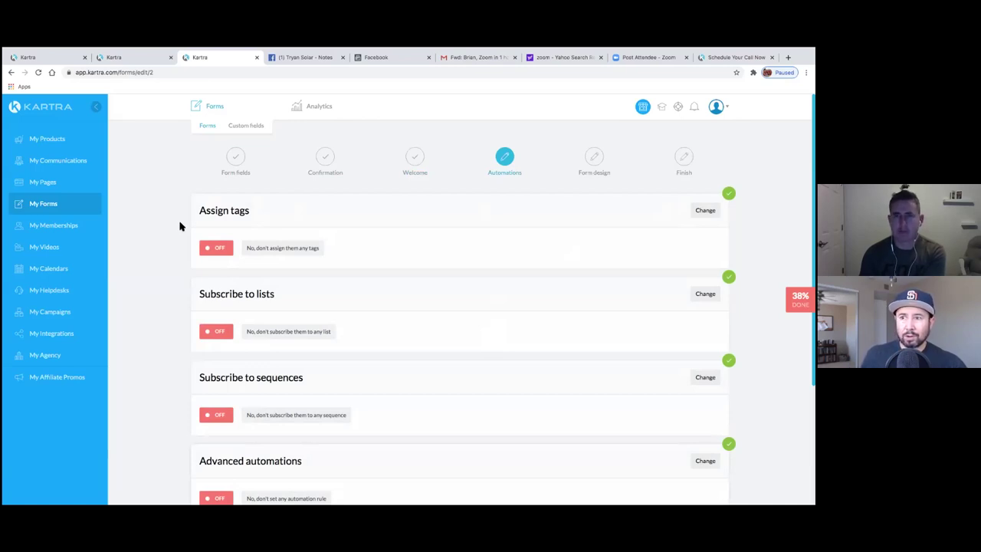
- Turn on list subscription, add the Scheduled Appts list, and save the setting
scroll(180, 226, down, 3)
scroll(180, 226, up, 3)
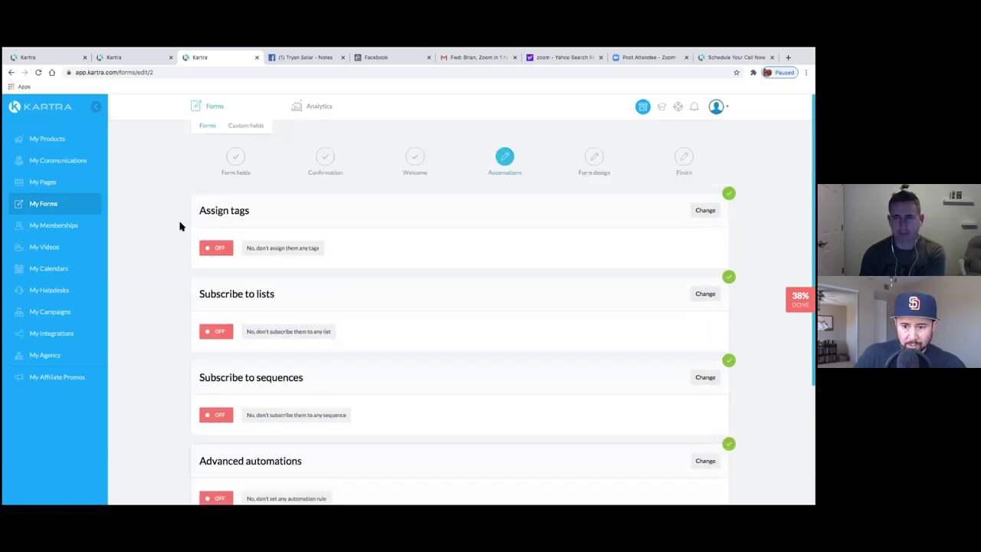
scroll(180, 226, down, 3)
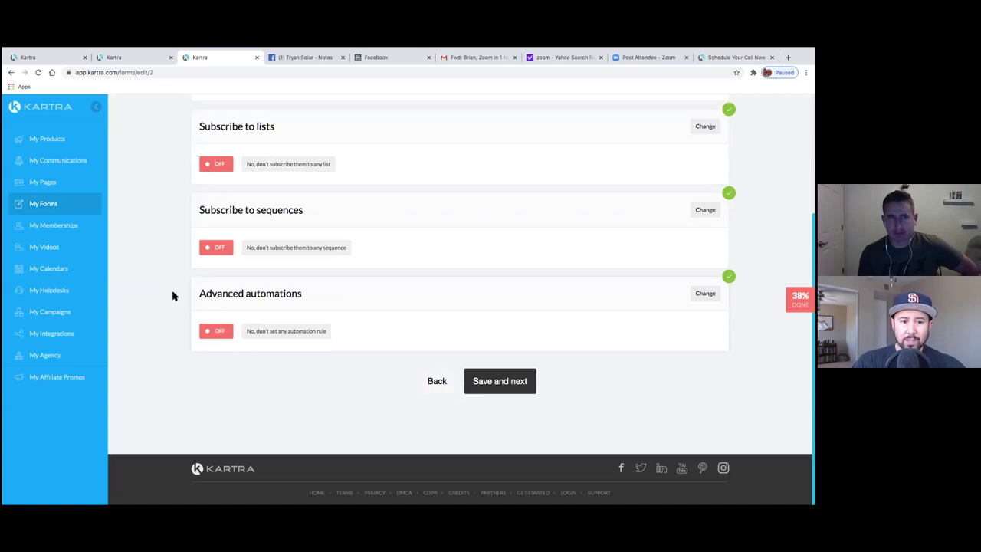
scroll(173, 288, up, 5)
scroll(172, 296, down, 1)
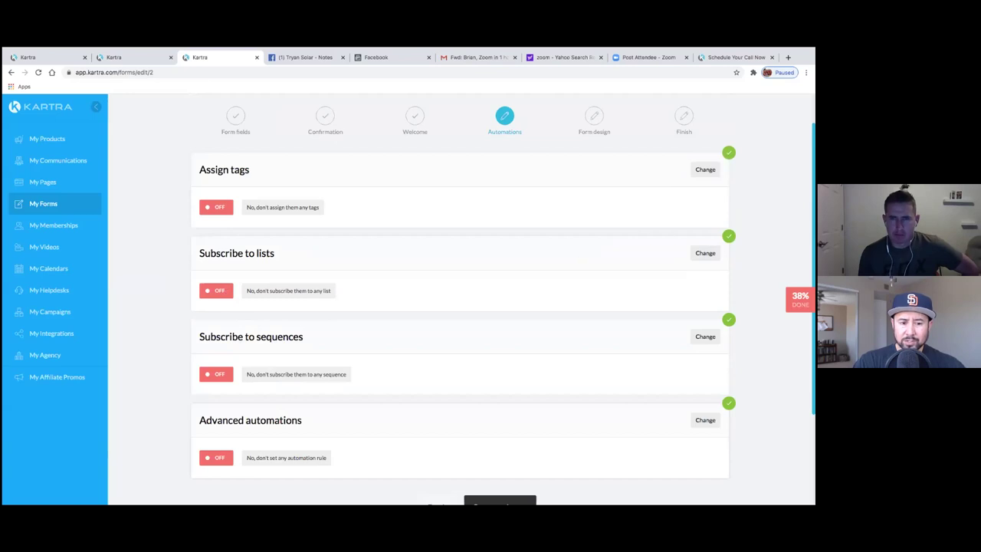
click(706, 253)
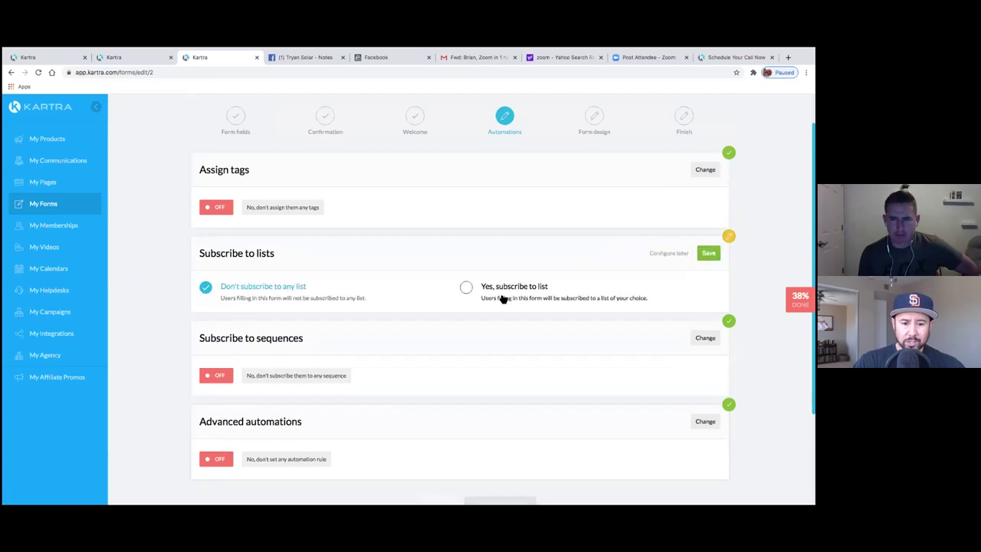
click(466, 286)
click(432, 342)
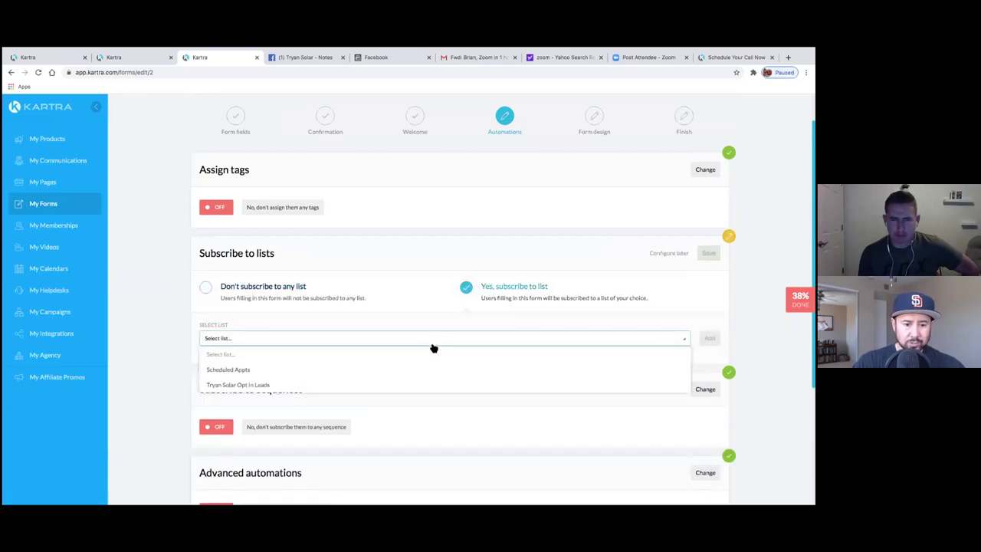
click(244, 371)
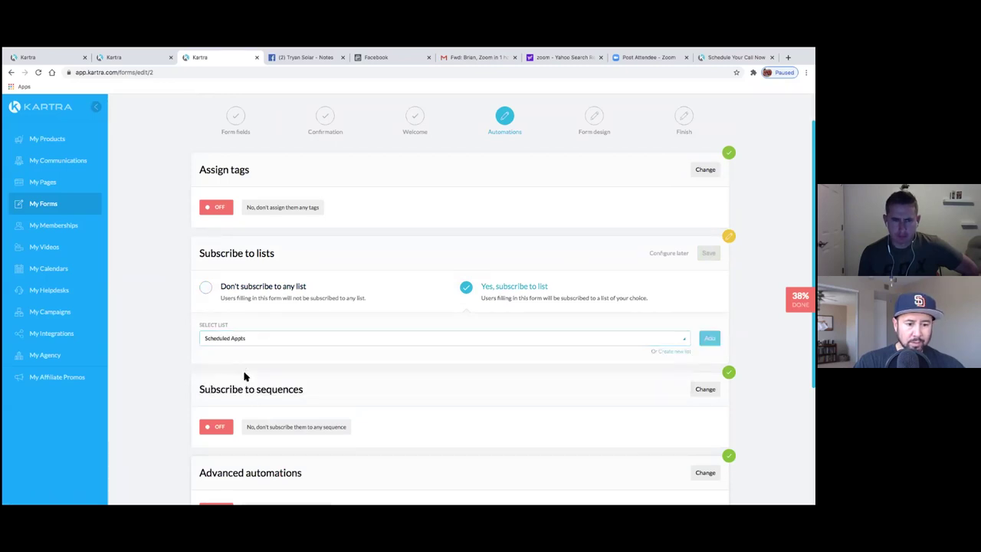
click(710, 338)
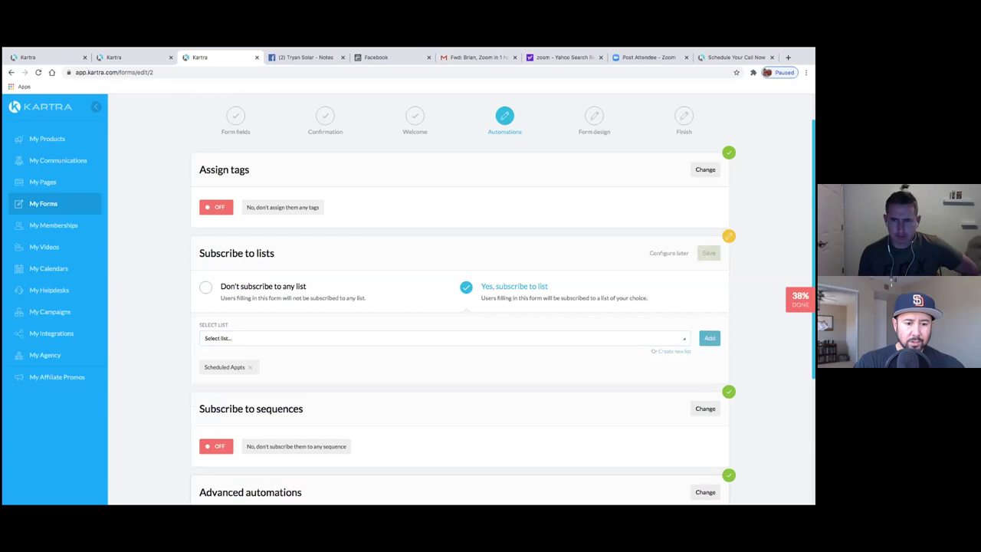
scroll(594, 335, down, 3)
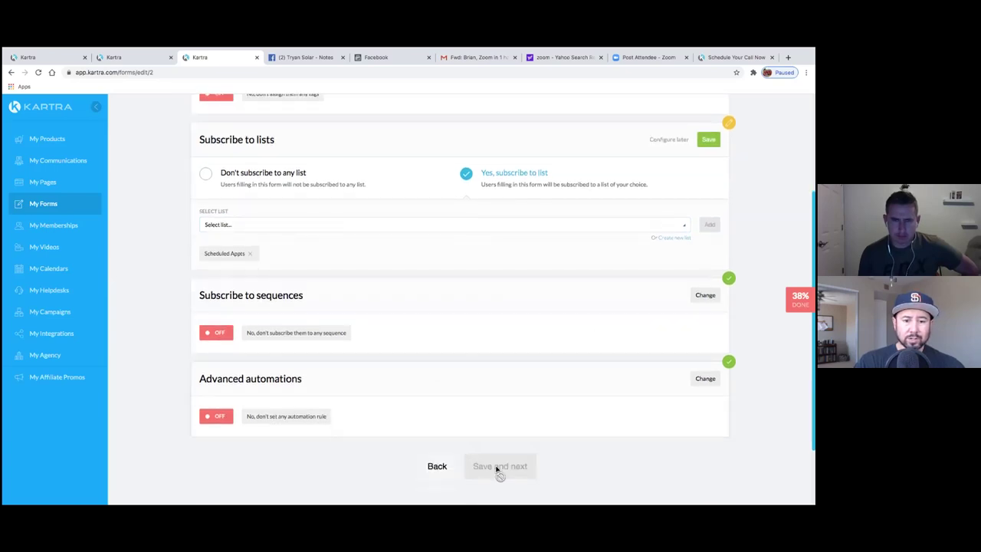
scroll(541, 438, up, 4)
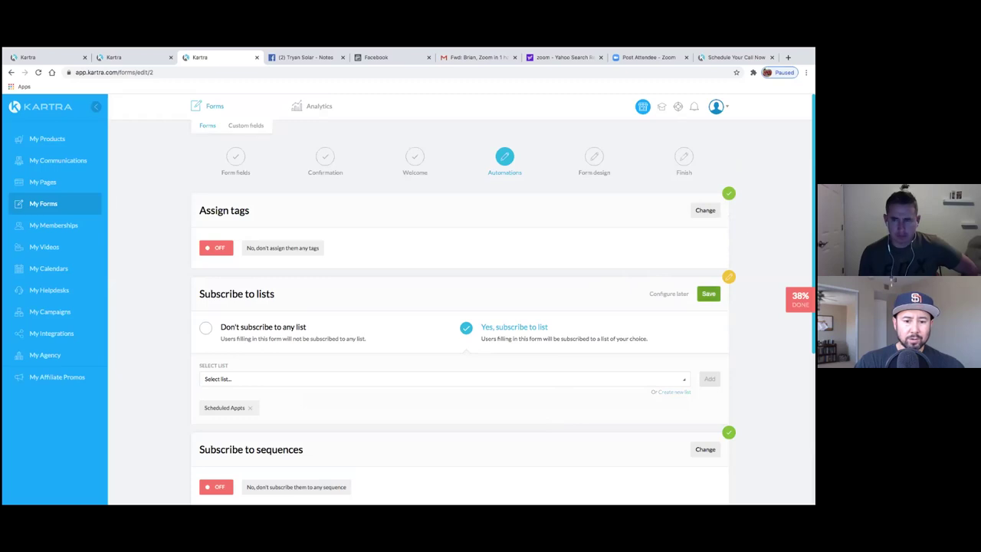
click(708, 294)
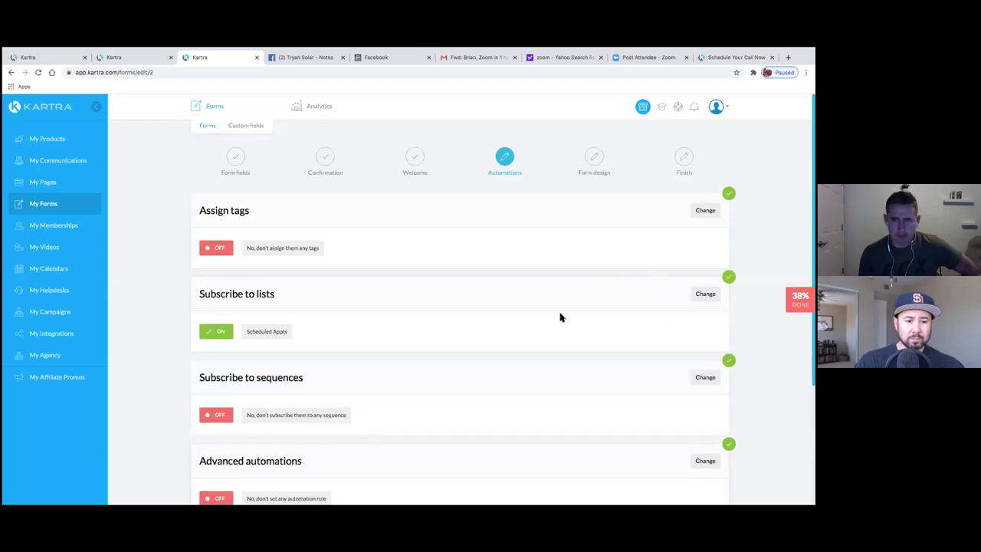
scroll(532, 394, down, 5)
- Save the form for use in another Kartra asset, finish it, and go to My Calendars
click(527, 391)
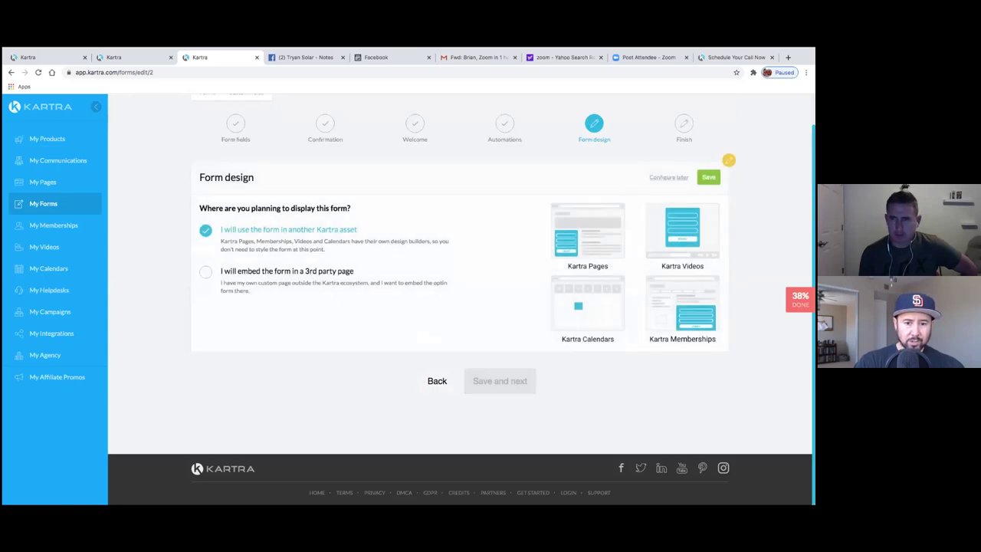
click(709, 177)
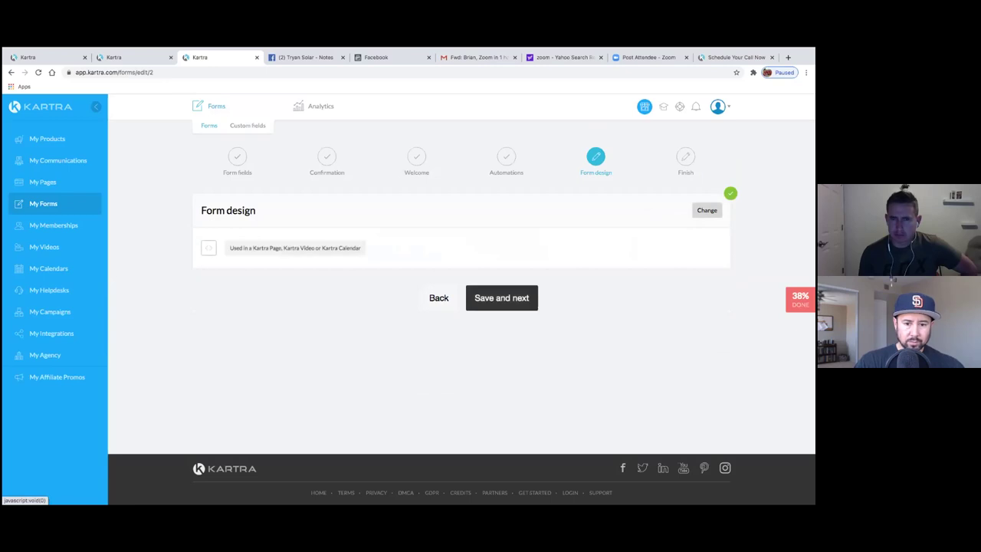
click(500, 307)
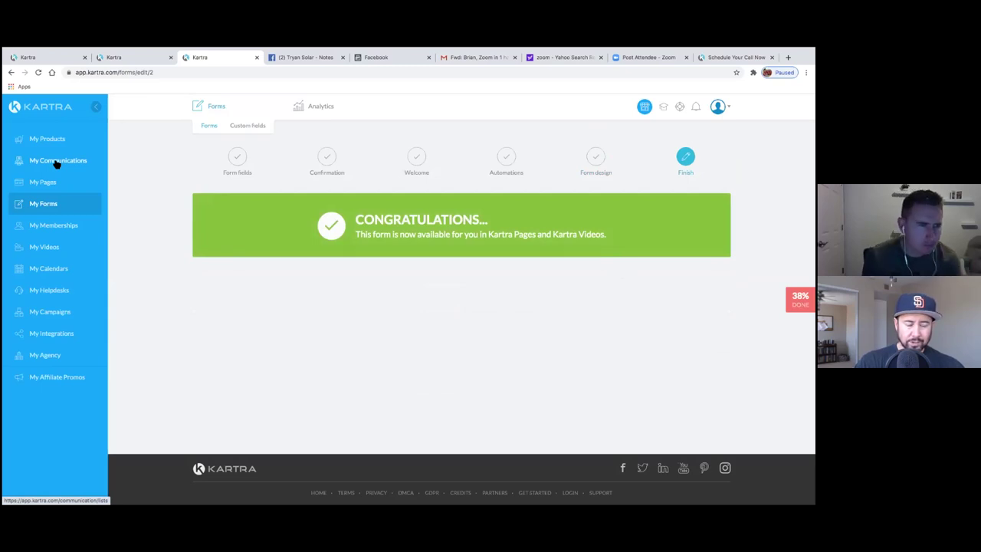
click(76, 274)
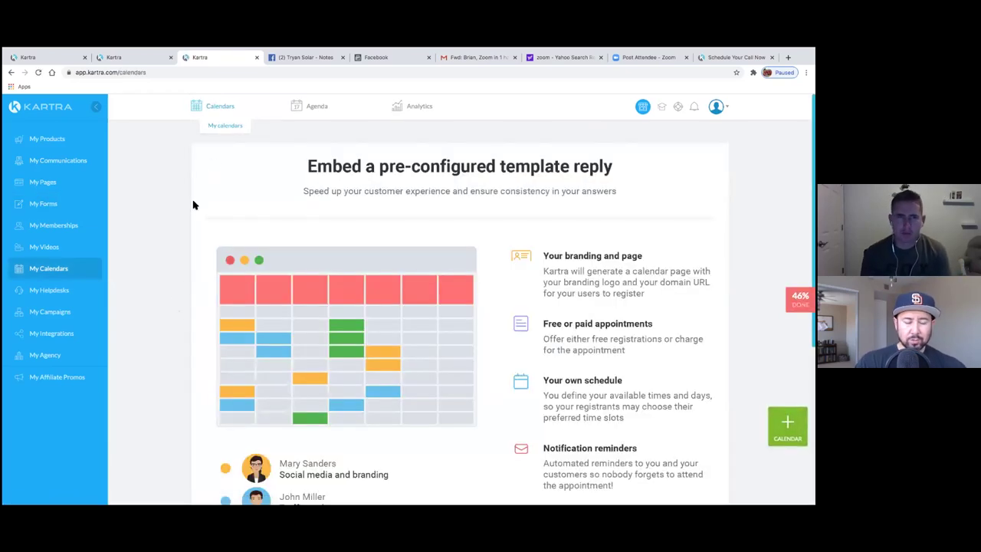
- Create a consultant-model calendar named 'Tryan Solar Appointments'
click(218, 129)
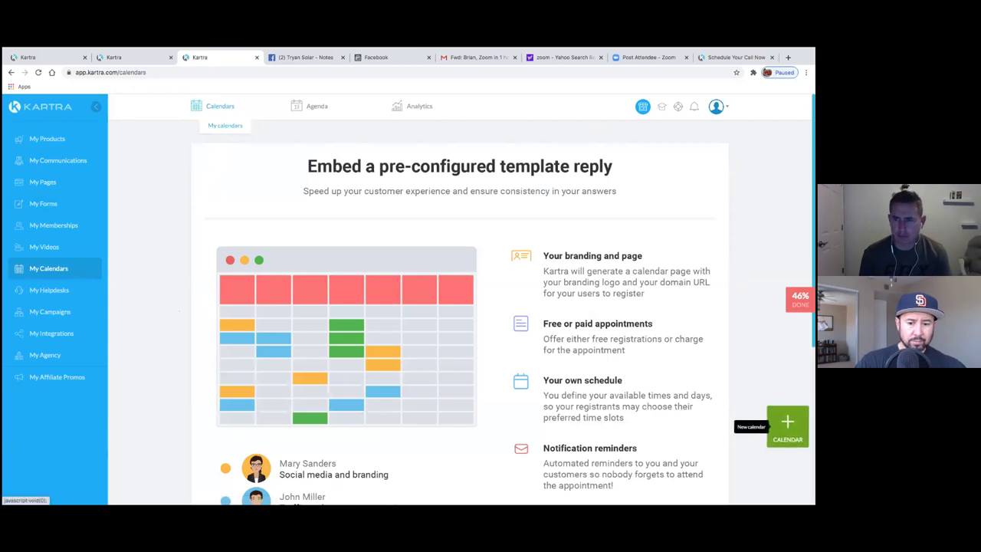
click(787, 424)
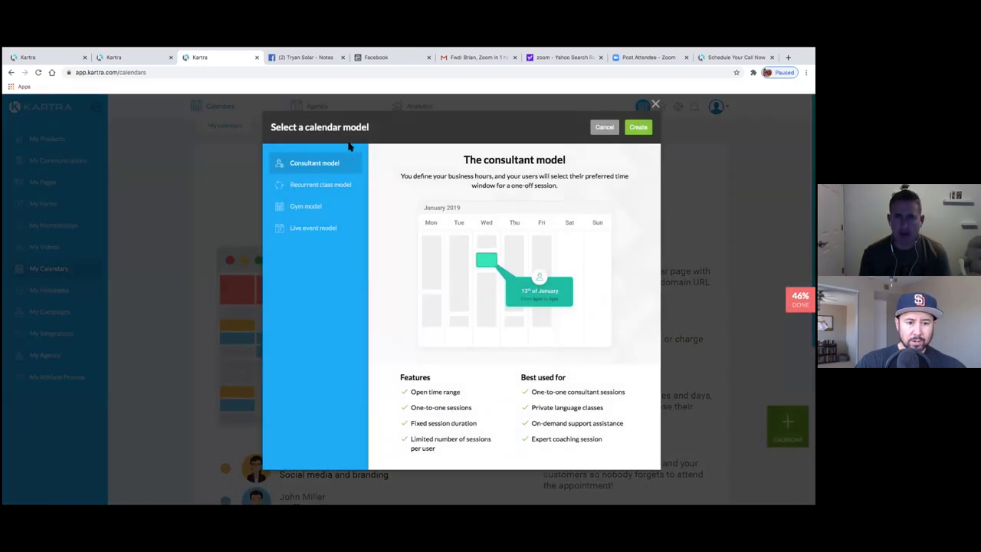
click(638, 127)
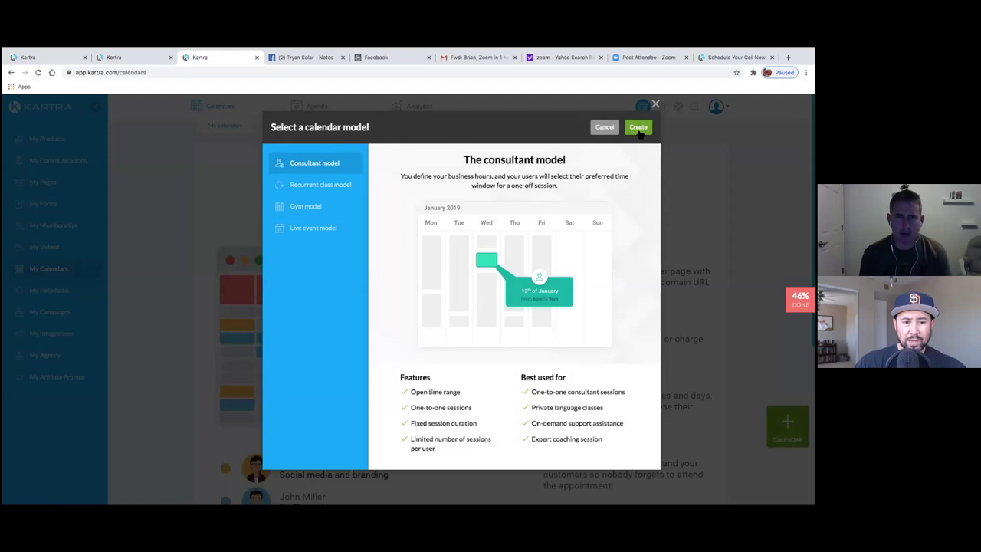
click(638, 128)
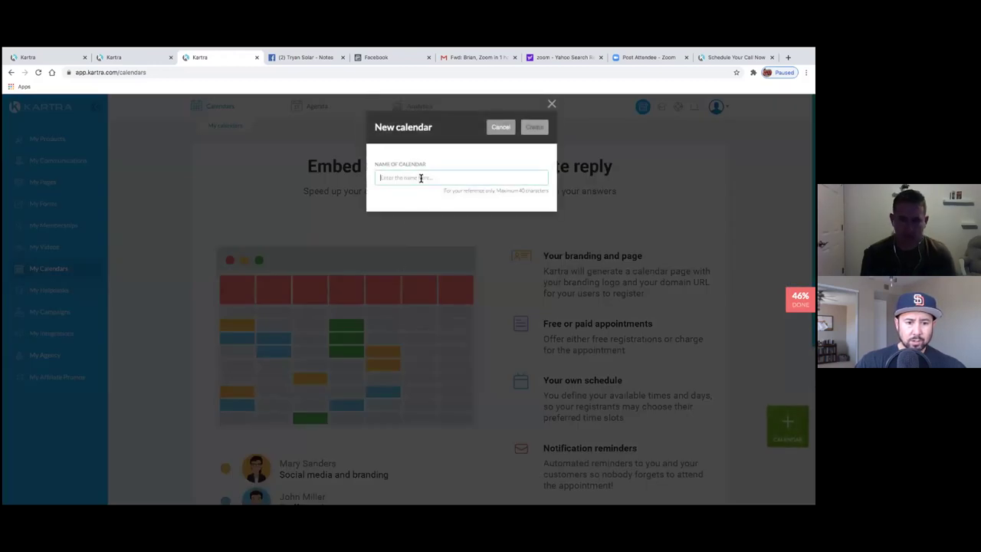
text(Tryan)
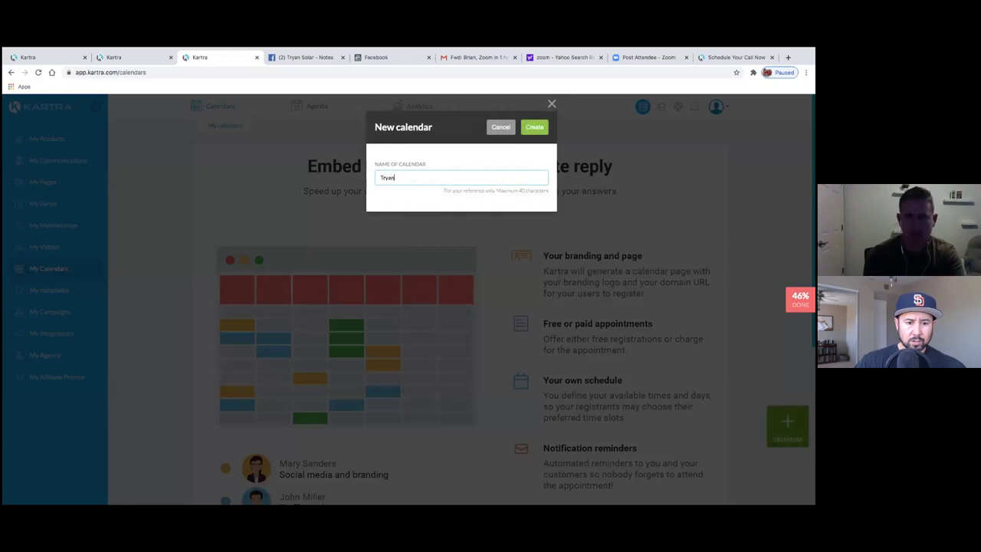
text( Solar Appointments)
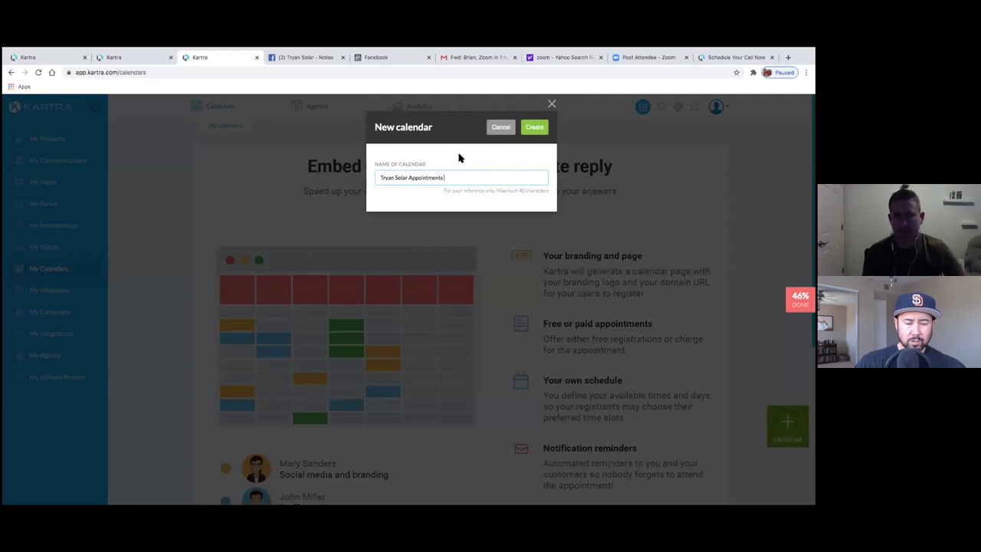
click(534, 129)
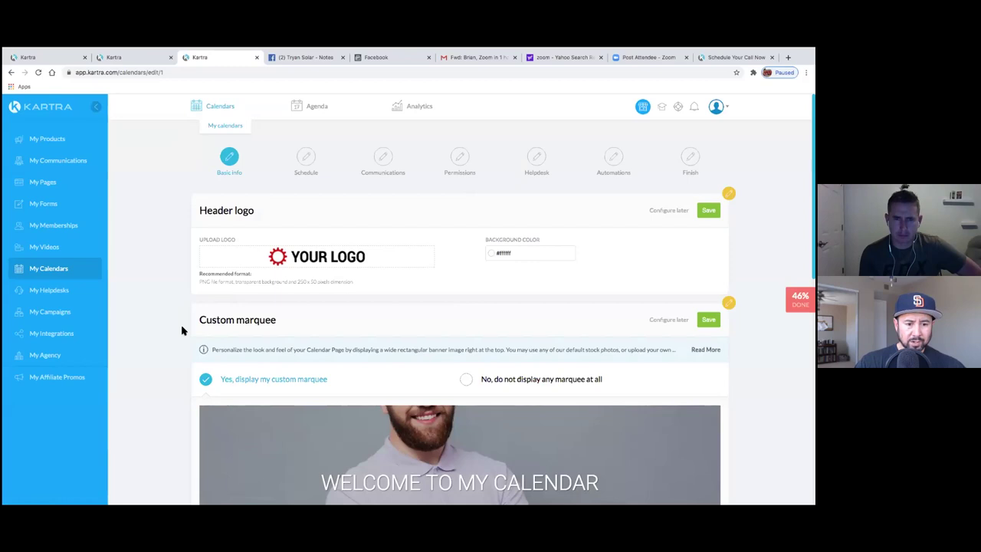
- Save the time zone, custom marquee and header logo sections, then continue to the schedule step
scroll(181, 330, down, 2)
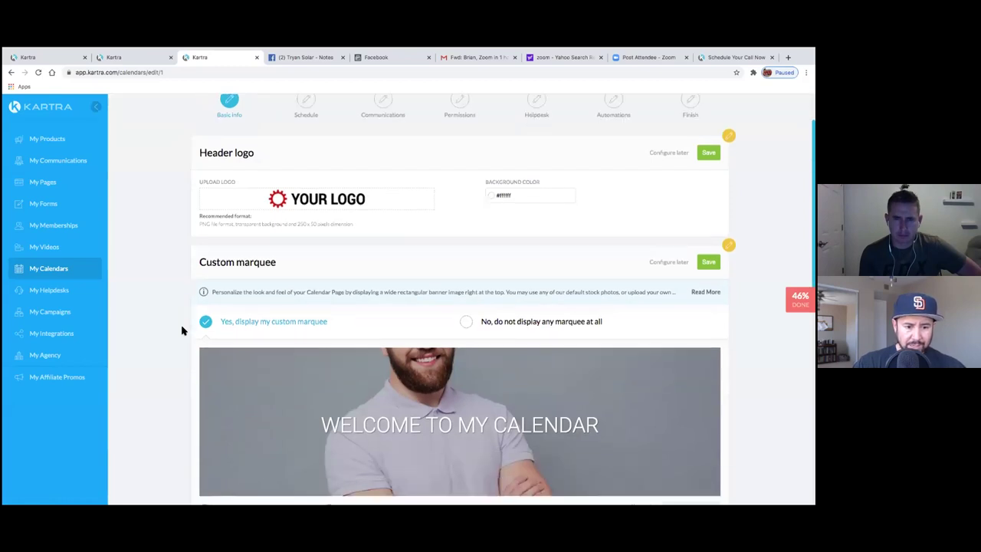
scroll(181, 330, down, 2)
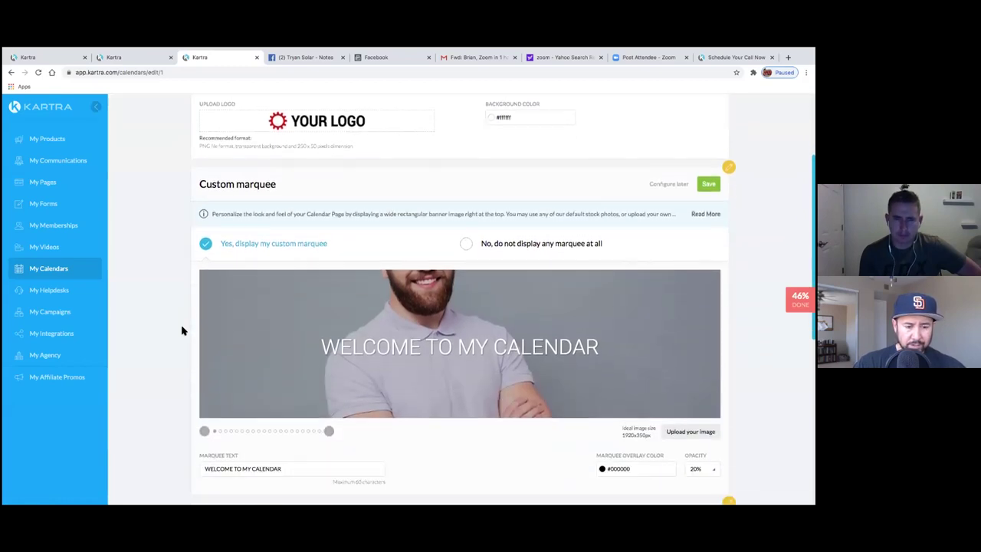
scroll(182, 330, down, 5)
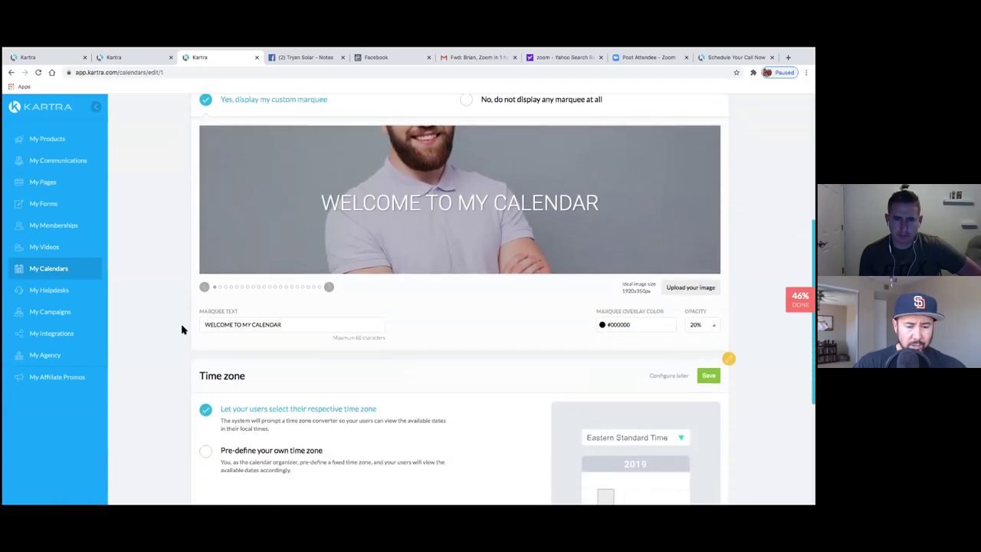
scroll(181, 330, down, 2)
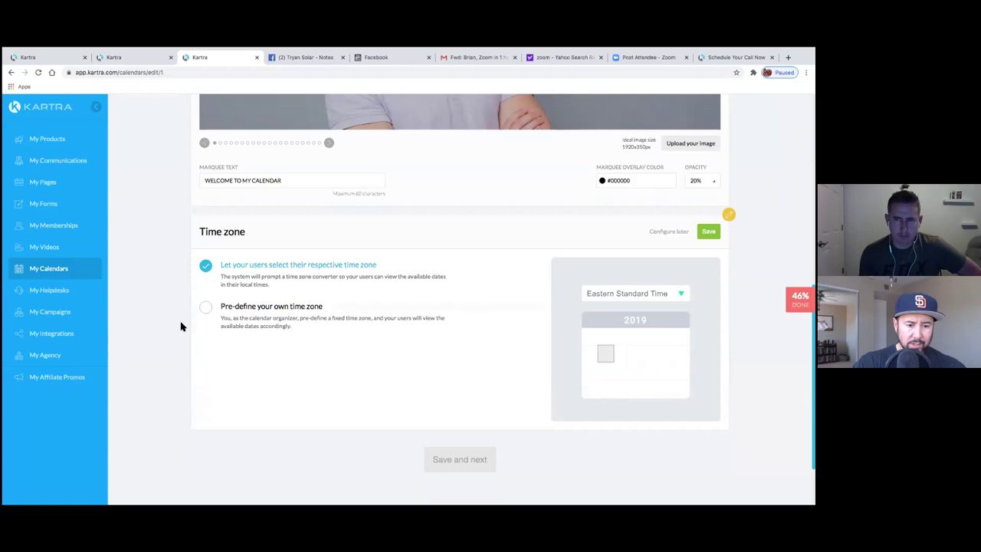
scroll(181, 327, up, 1)
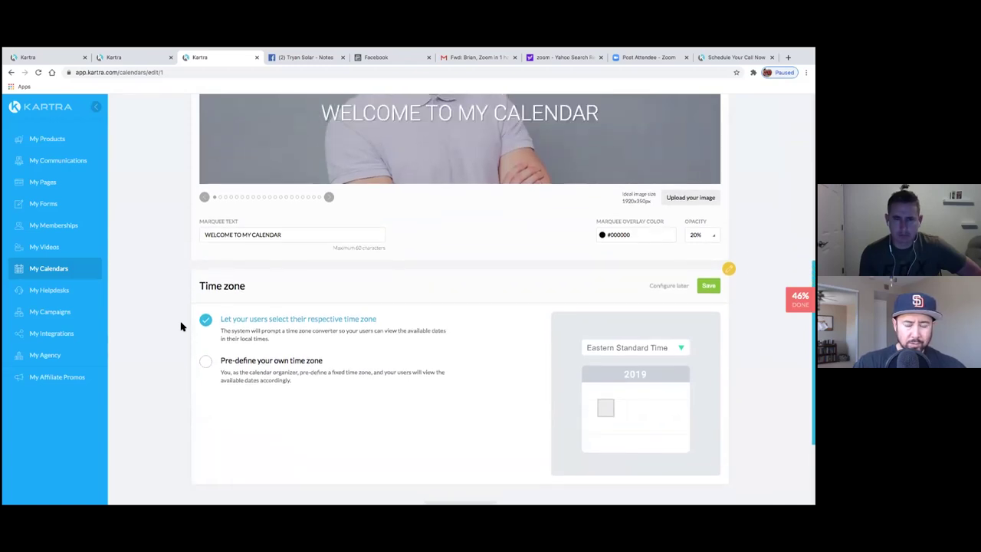
scroll(199, 334, up, 1)
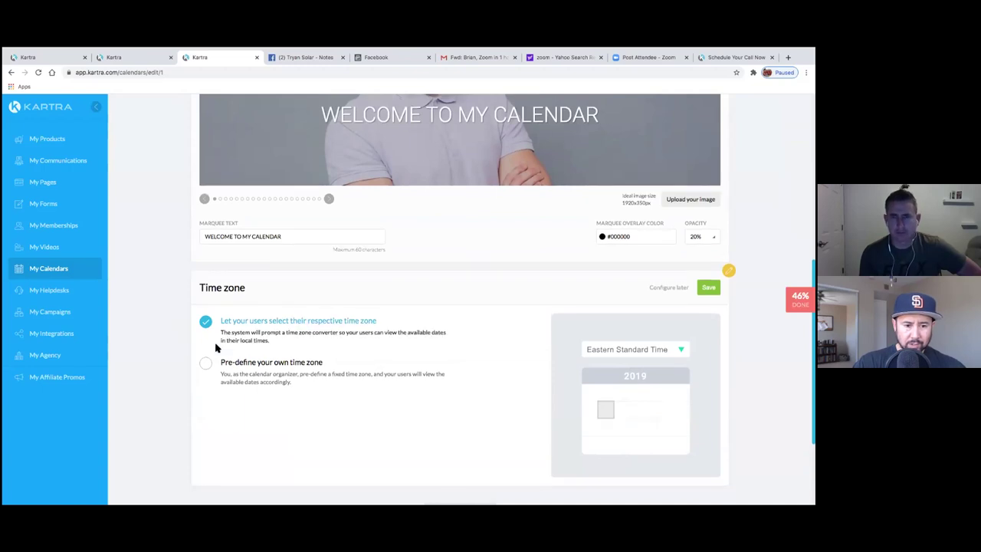
click(708, 287)
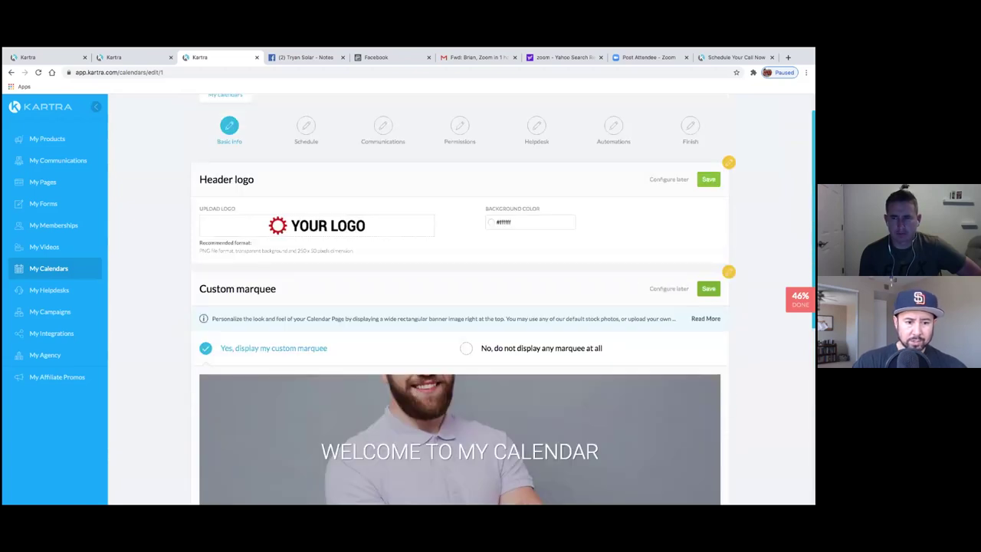
click(708, 288)
click(708, 179)
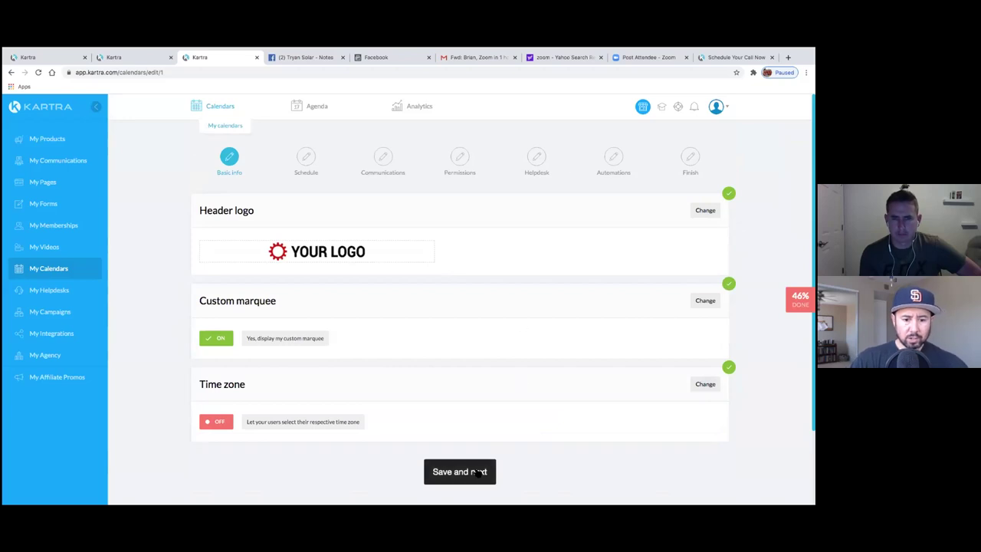
click(480, 471)
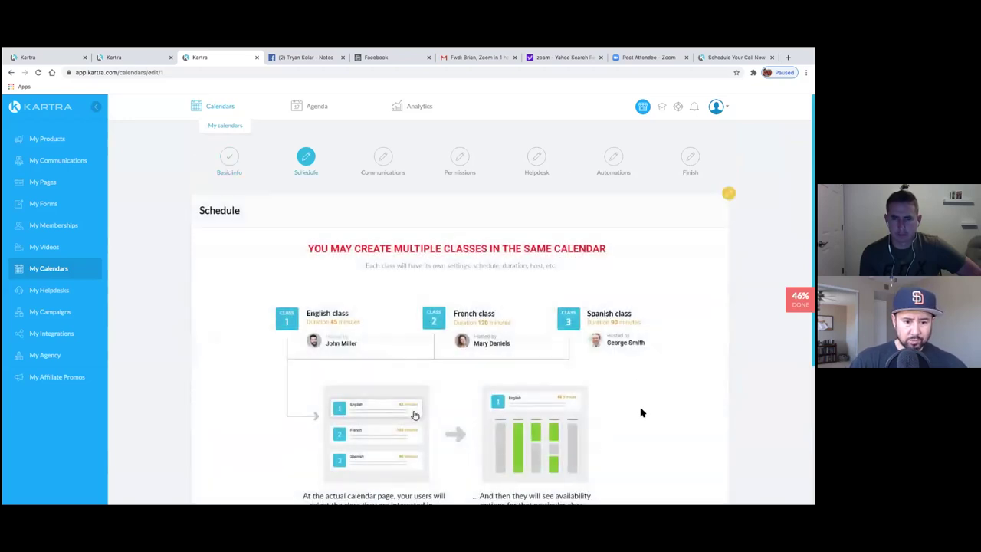
- Acknowledge the multiple classes and time zone explanations
scroll(643, 413, down, 1)
scroll(606, 445, down, 3)
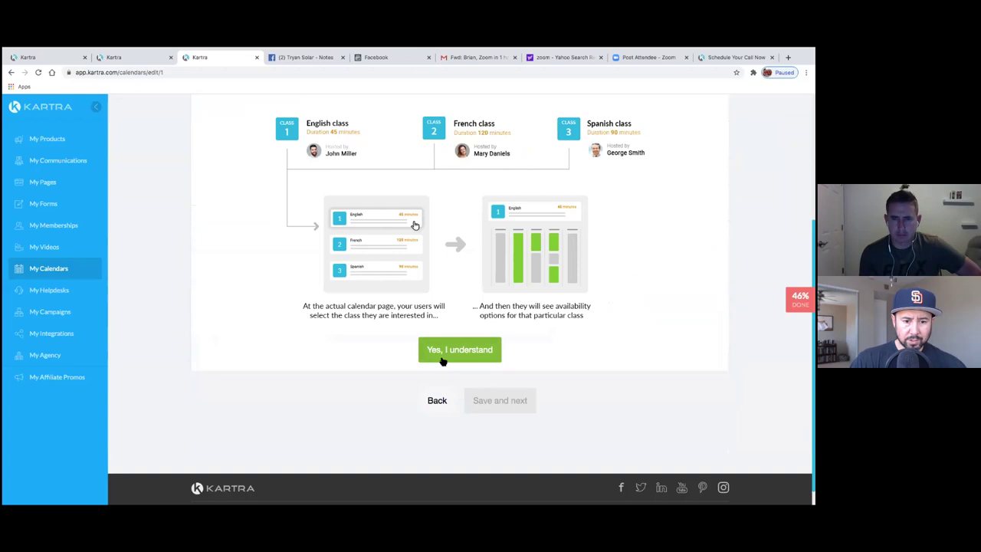
click(442, 358)
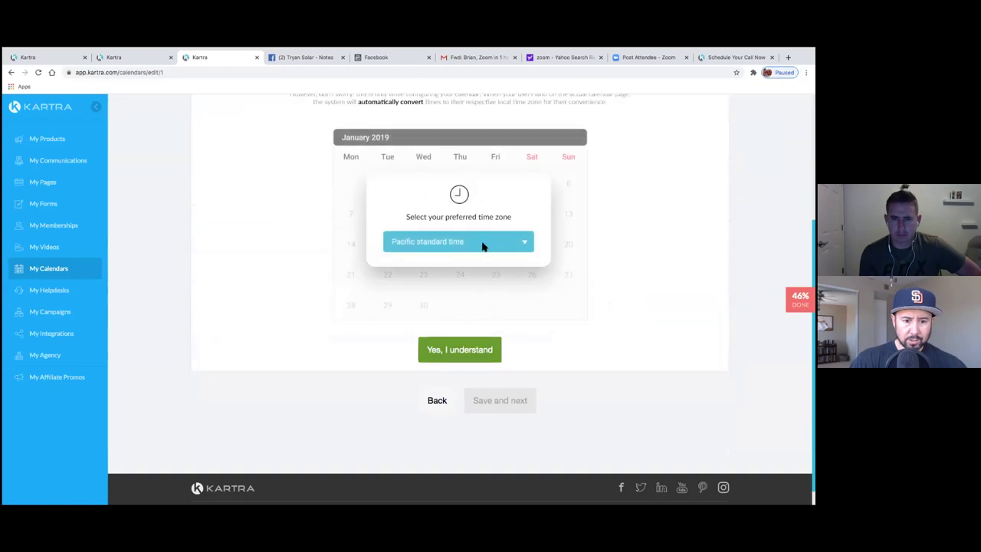
scroll(486, 254, up, 1)
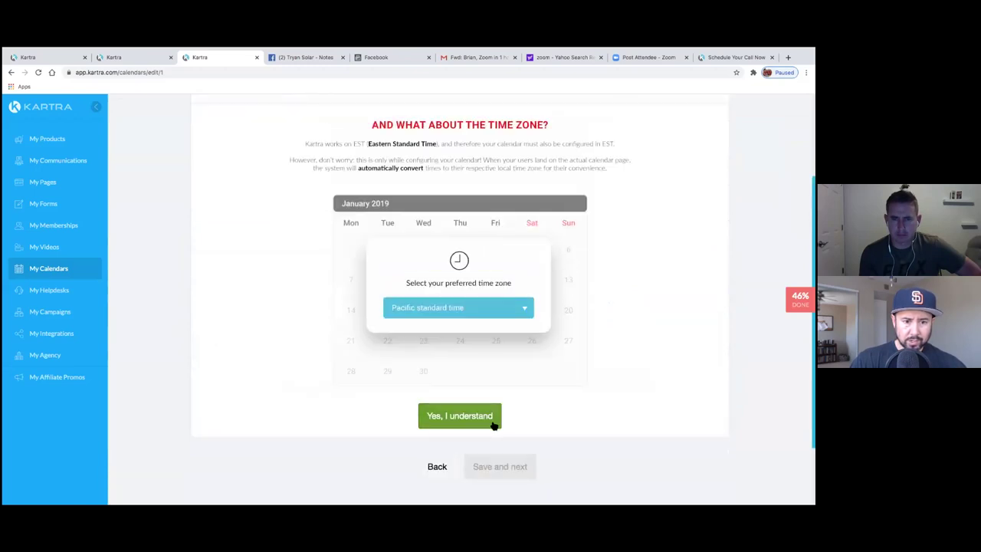
click(496, 418)
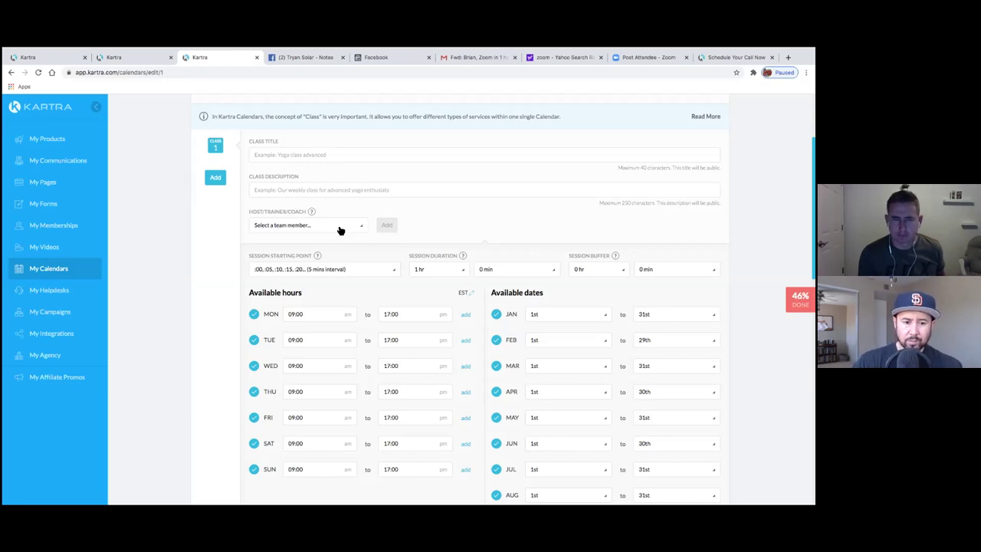
- Choose Calendar as the calendar's opt-in form
scroll(227, 230, down, 1)
scroll(224, 230, down, 8)
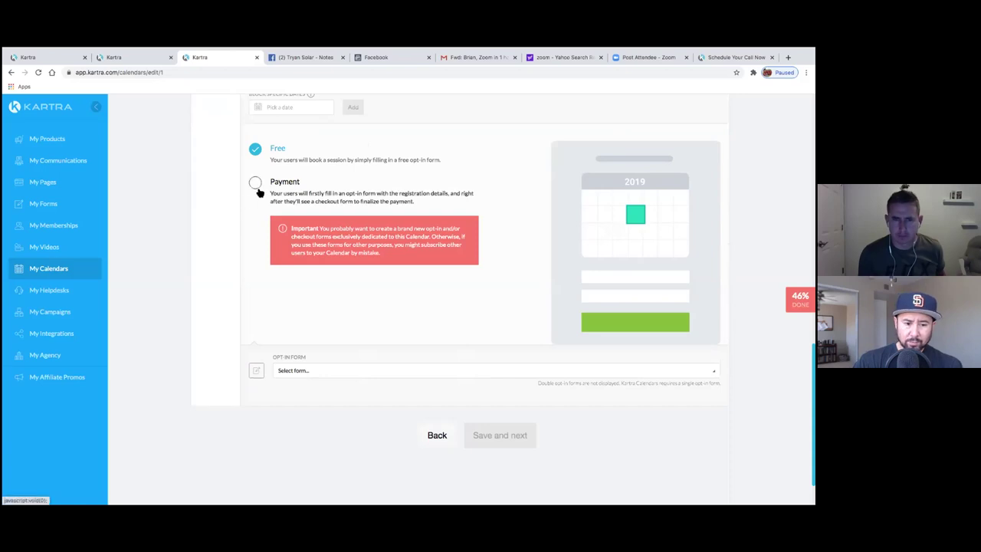
click(315, 372)
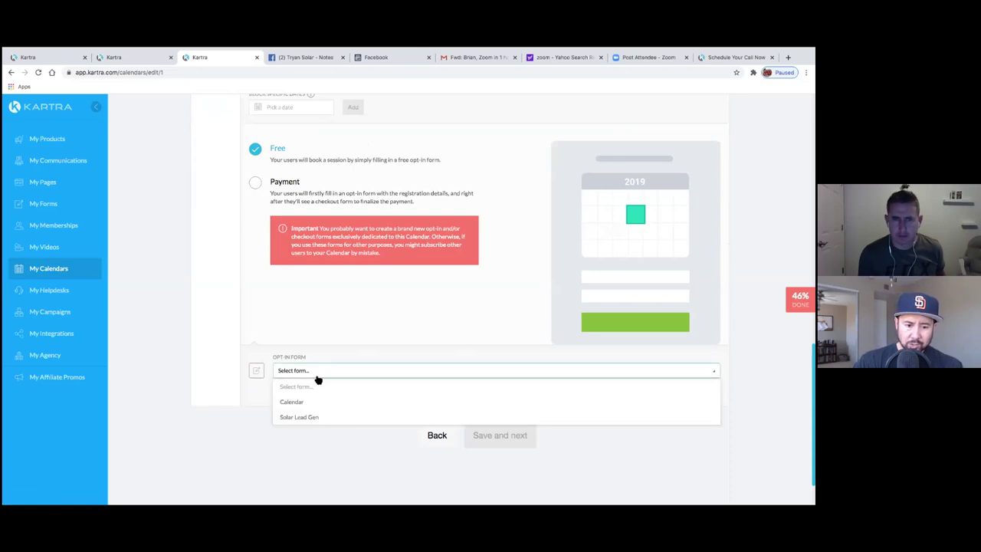
click(302, 403)
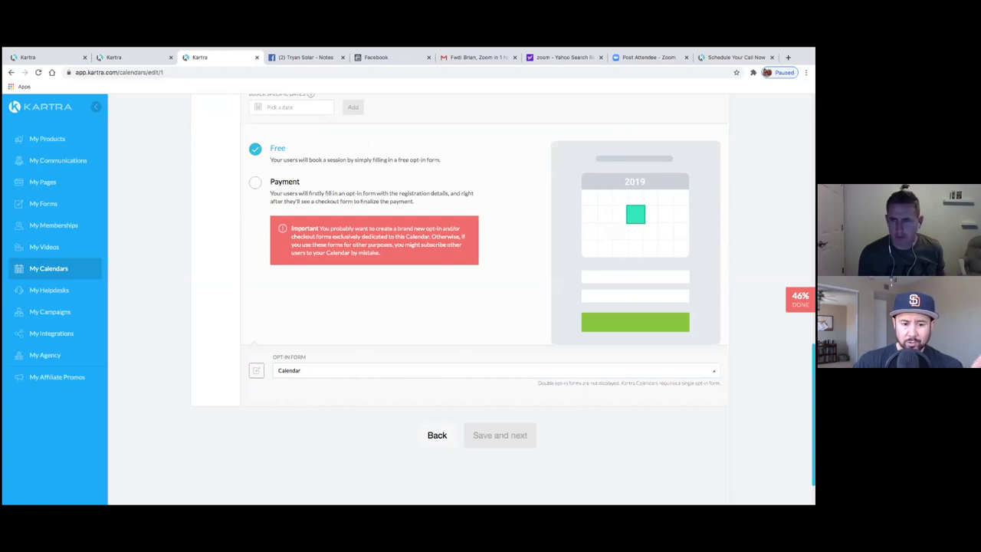
scroll(519, 331, up, 15)
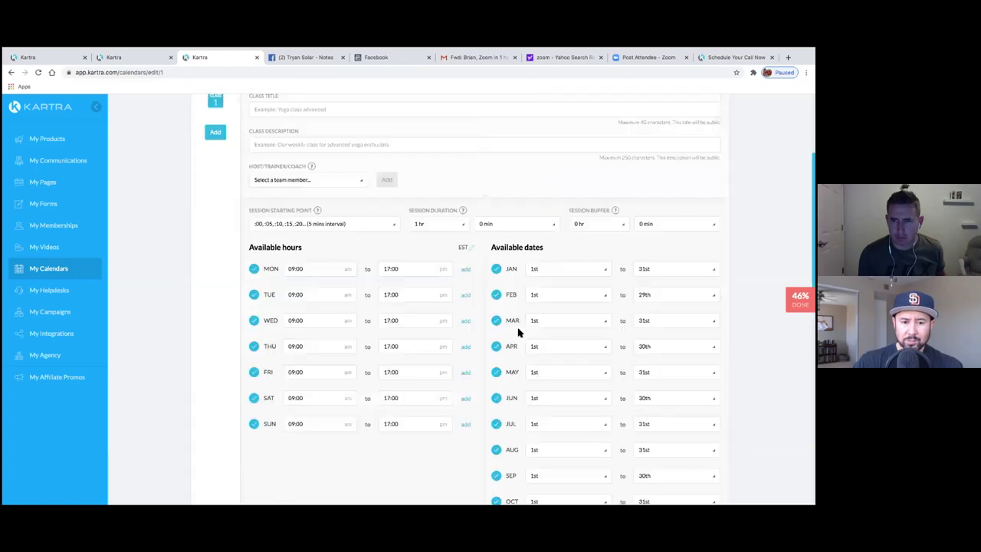
- Enter class title 'Solar Appointment' and description 'Solar Consultation Call'
click(384, 278)
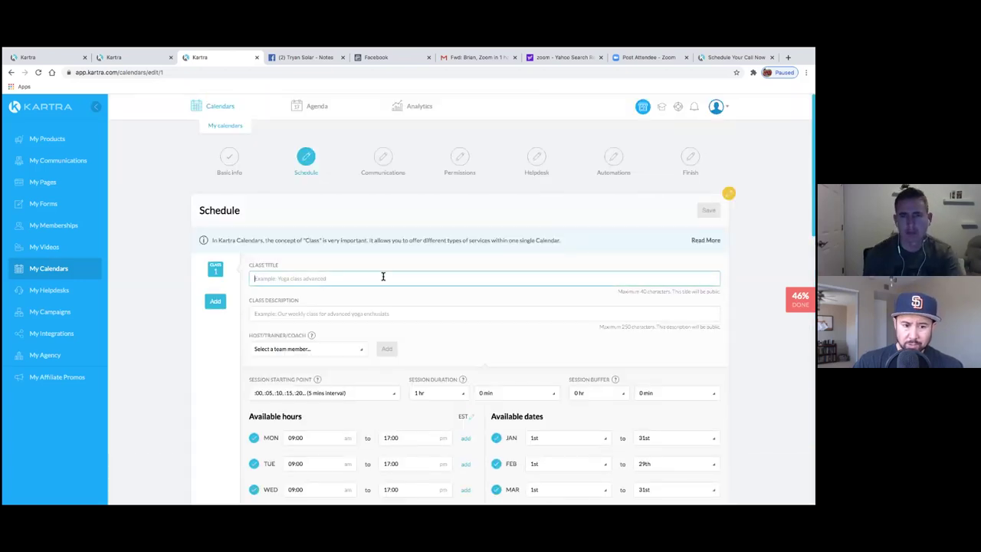
text(Solar Appointment)
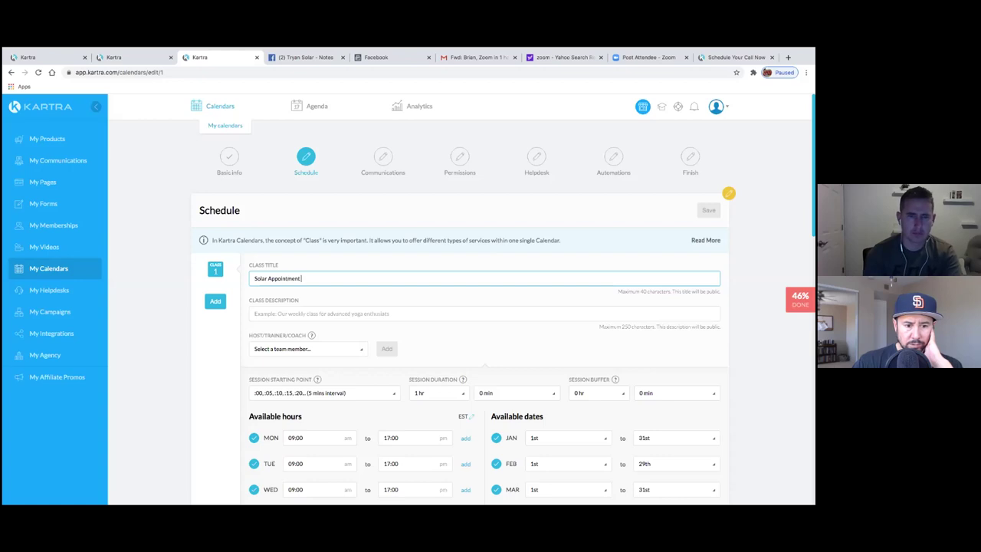
click(337, 312)
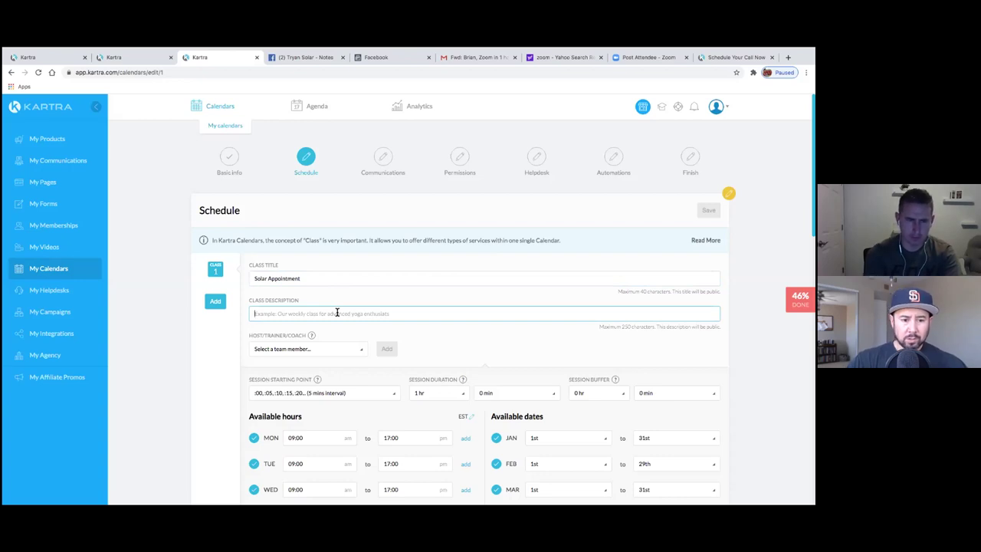
text(Solar Consultation Call)
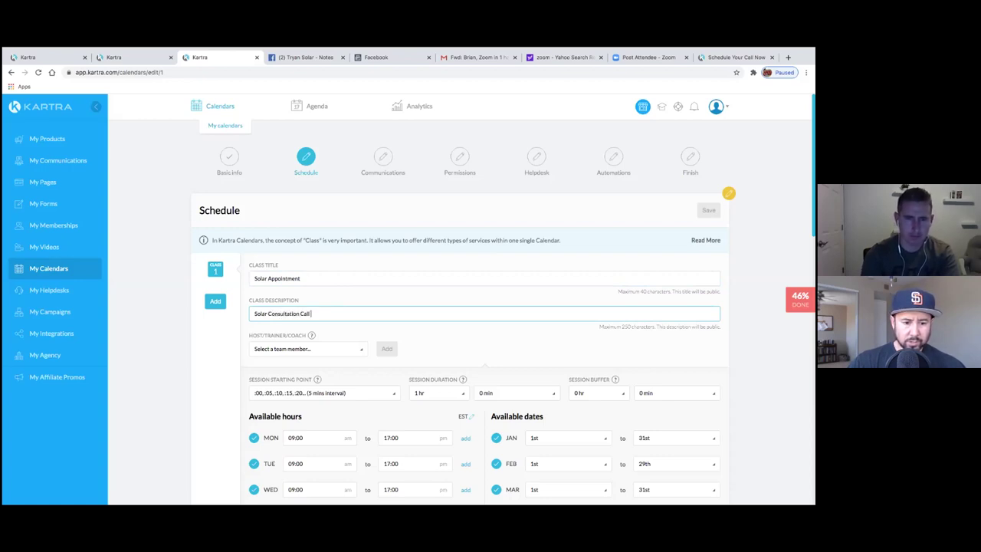
- Add the team member as class host, save the schedule, and continue to email communications
click(362, 352)
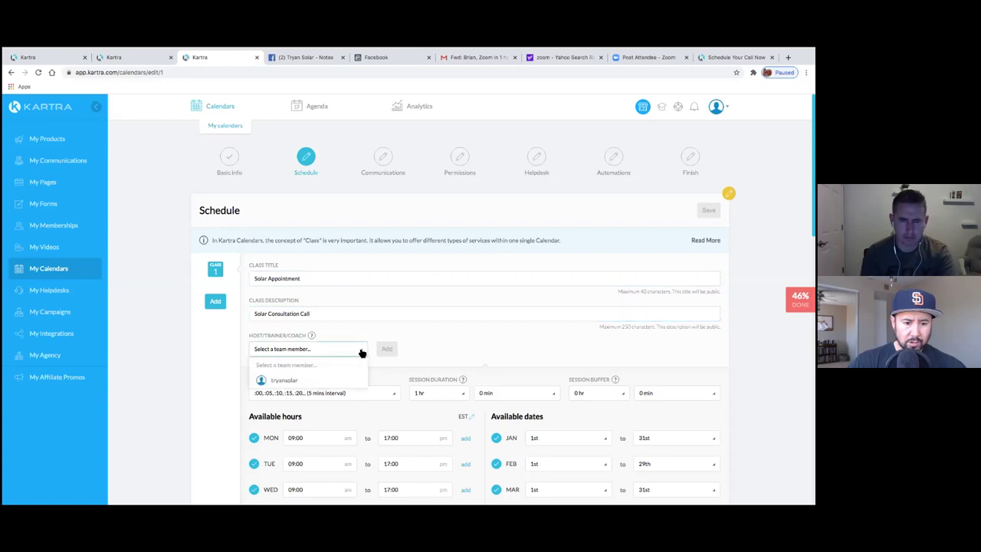
click(302, 379)
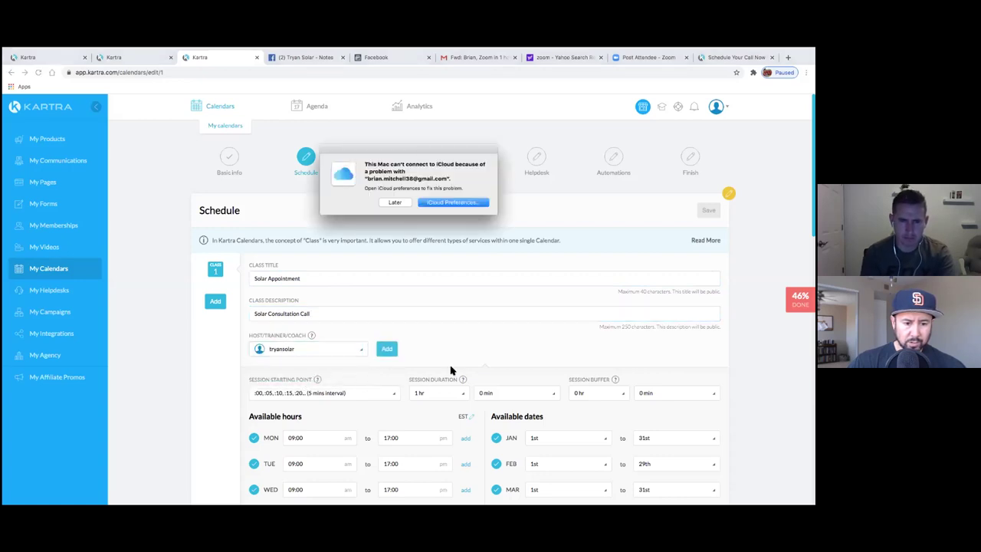
click(394, 202)
click(389, 351)
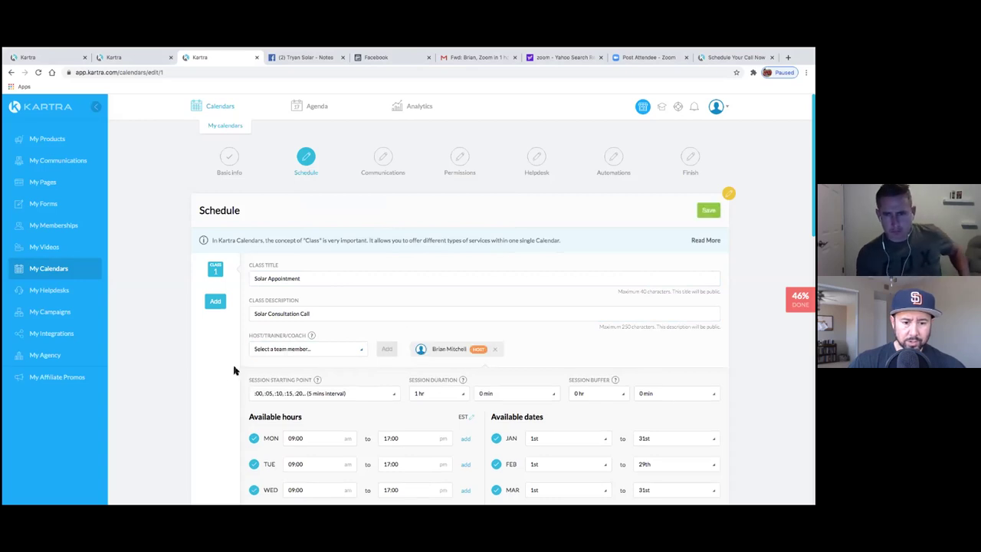
click(709, 210)
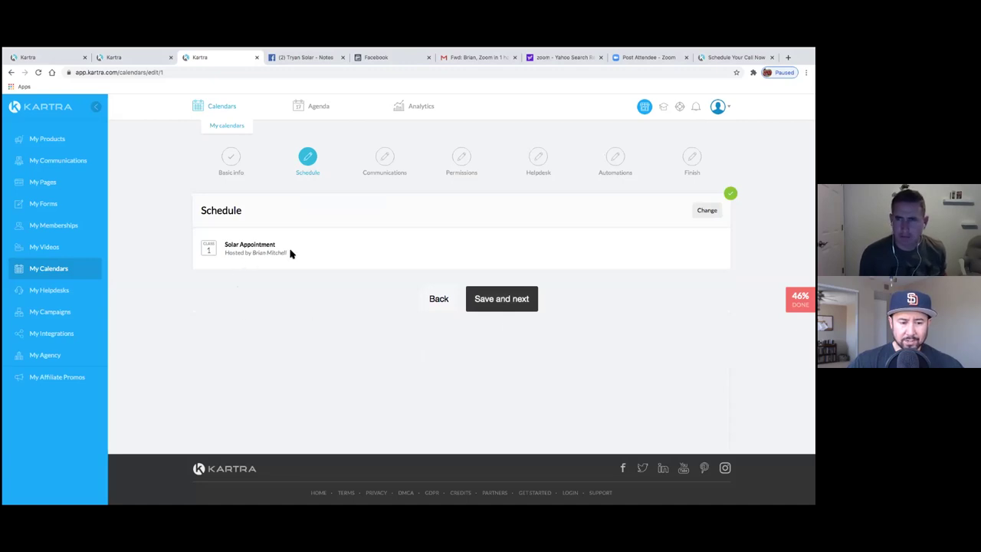
click(501, 308)
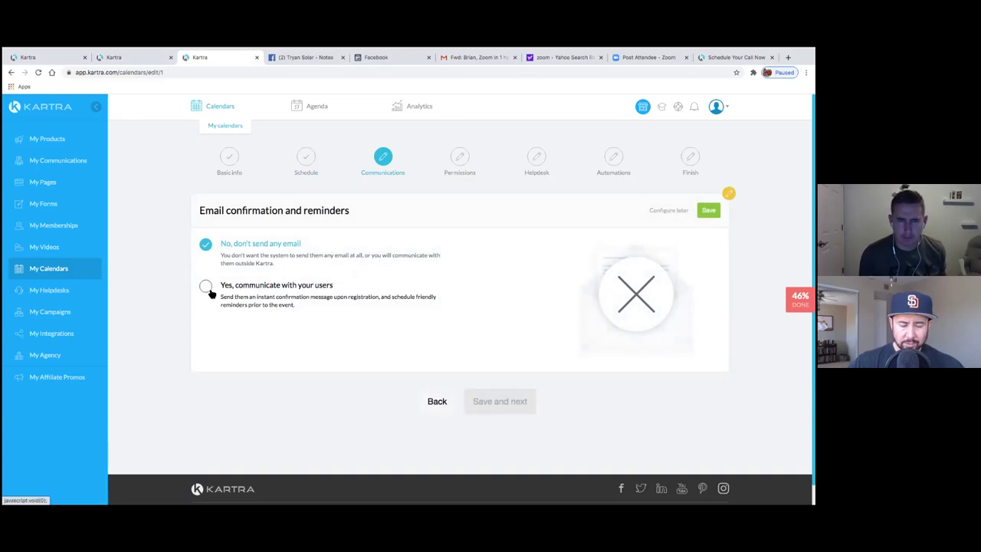
- Enable confirmation emails and replace the Send From Email with the business address
click(209, 292)
scroll(187, 368, down, 1)
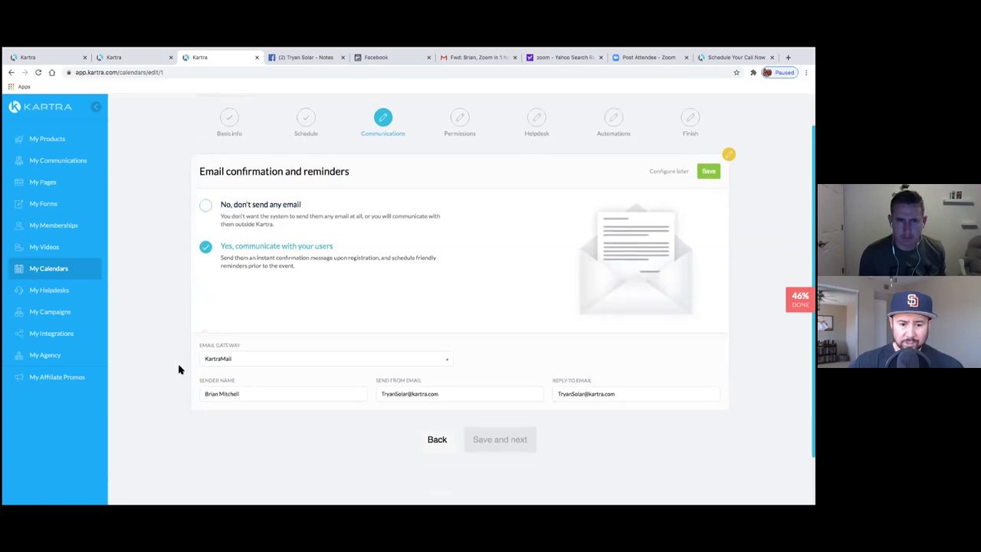
drag(441, 395, 384, 389)
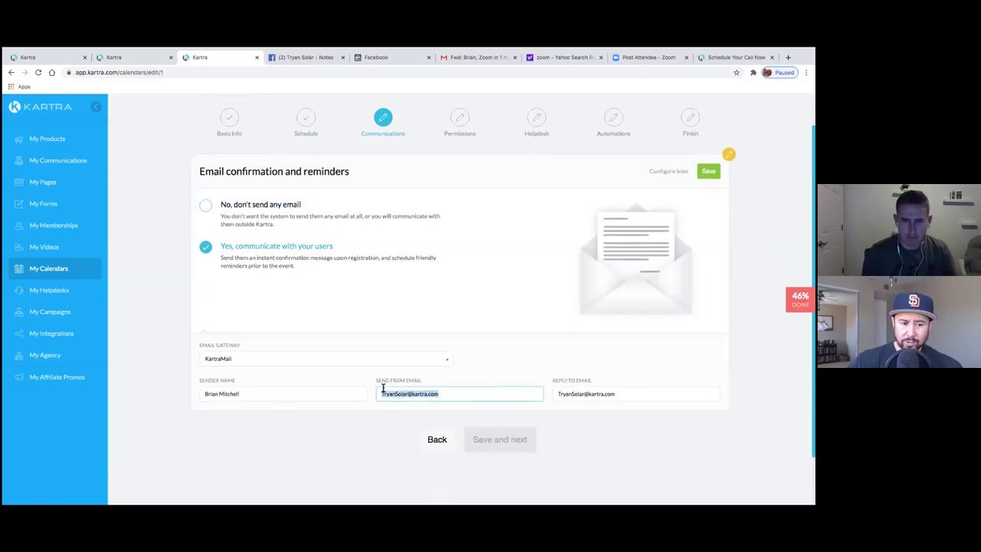
key(BackSpace)
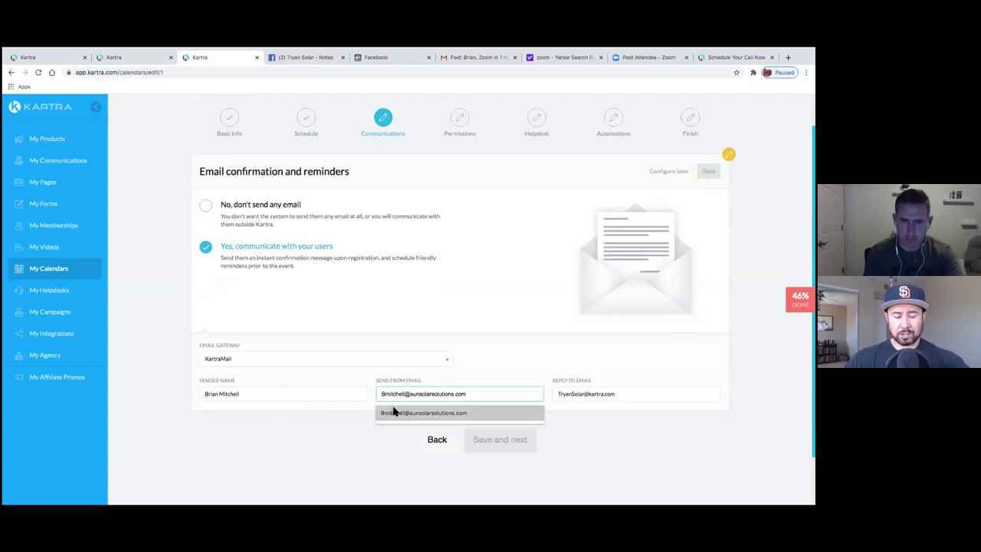
click(393, 412)
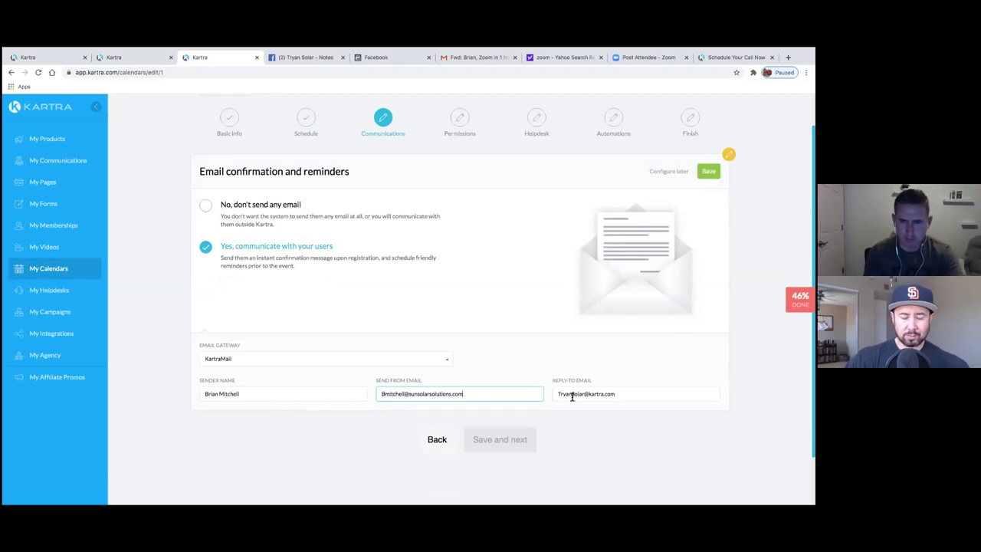
- Set the Reply-To Email to the same business address and save the email settings
key(Tab)
text(Bmit)
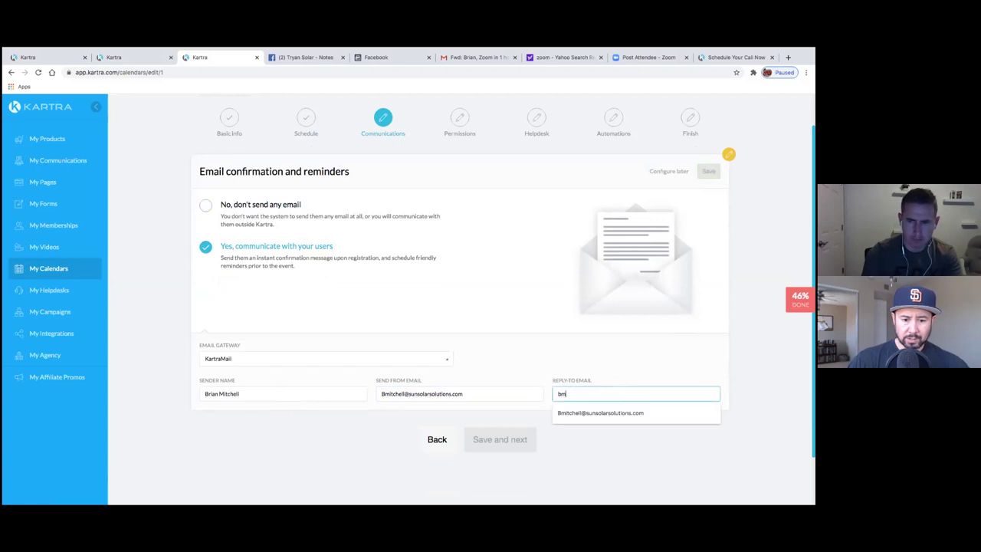
click(567, 414)
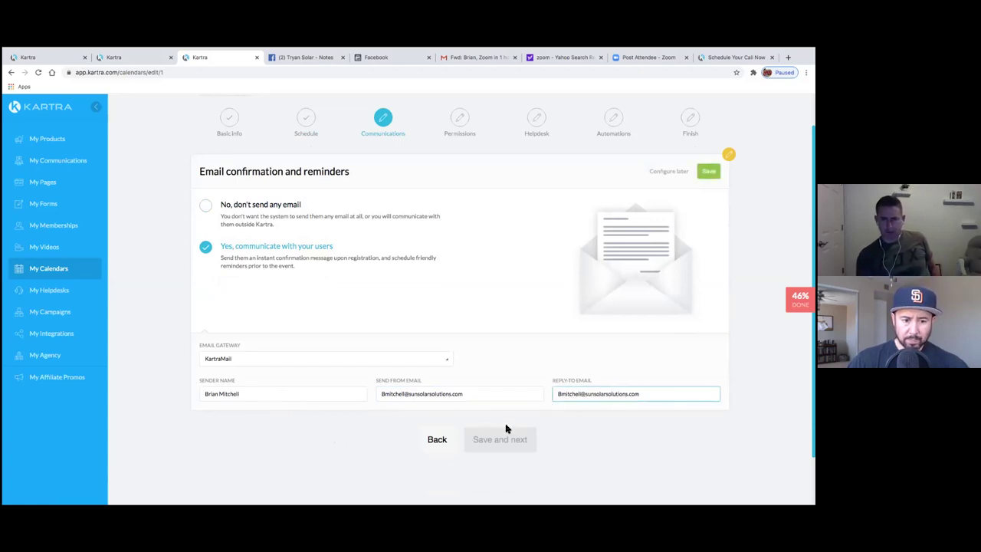
key(Tab)
click(708, 171)
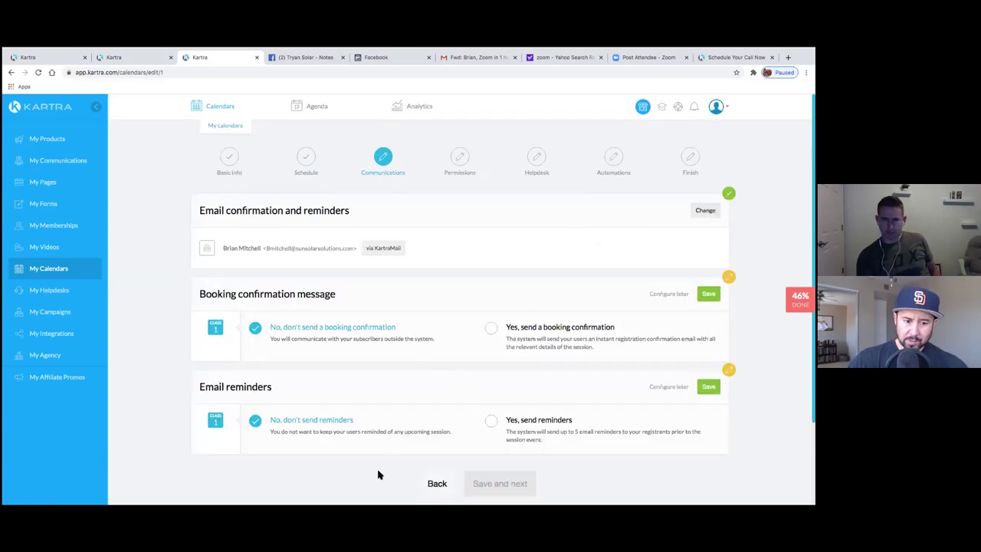
- Choose 'Yes, send a booking confirmation'
scroll(378, 475, down, 1)
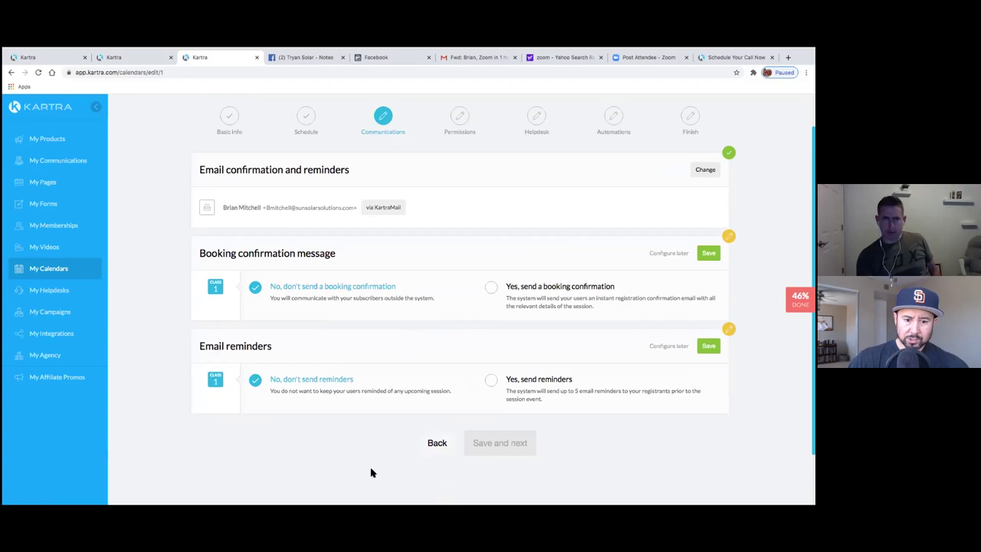
scroll(371, 466, down, 1)
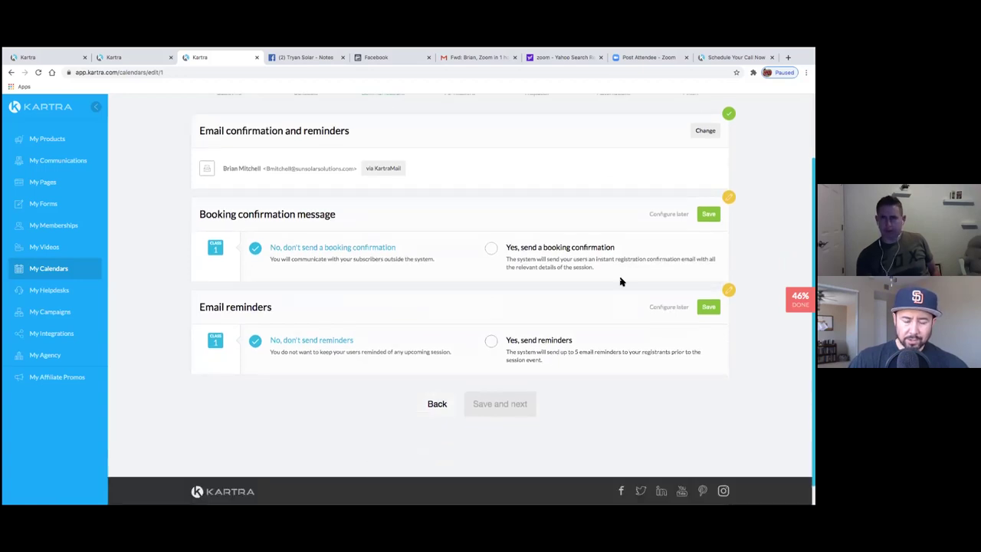
scroll(562, 404, up, 1)
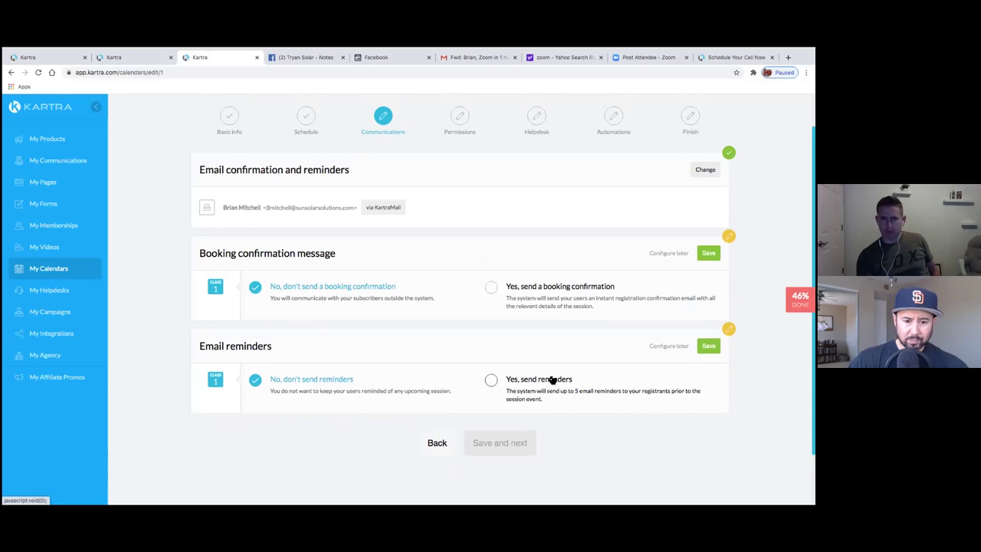
click(490, 288)
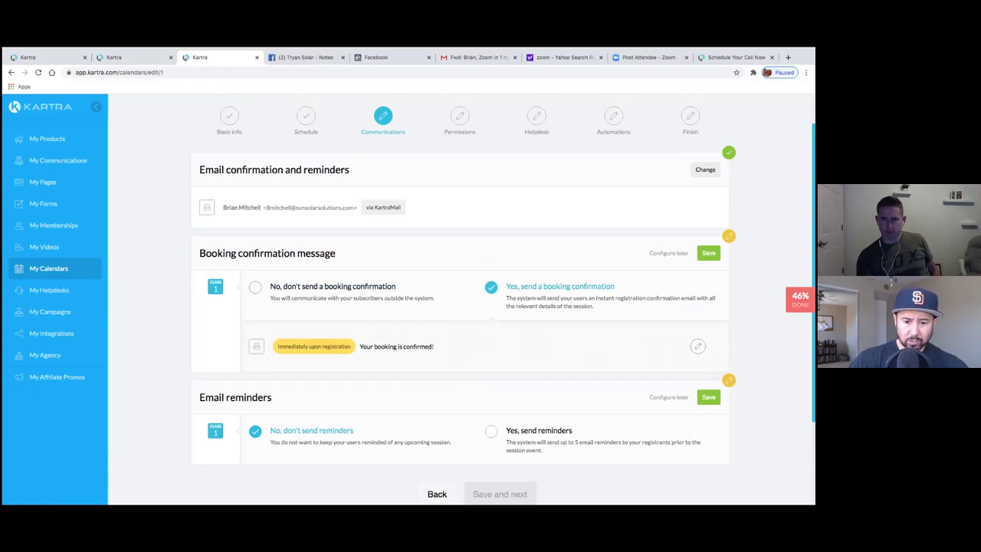
- Open the booking confirmation email in the Advanced drag-and-drop editor and browse My templates
click(698, 346)
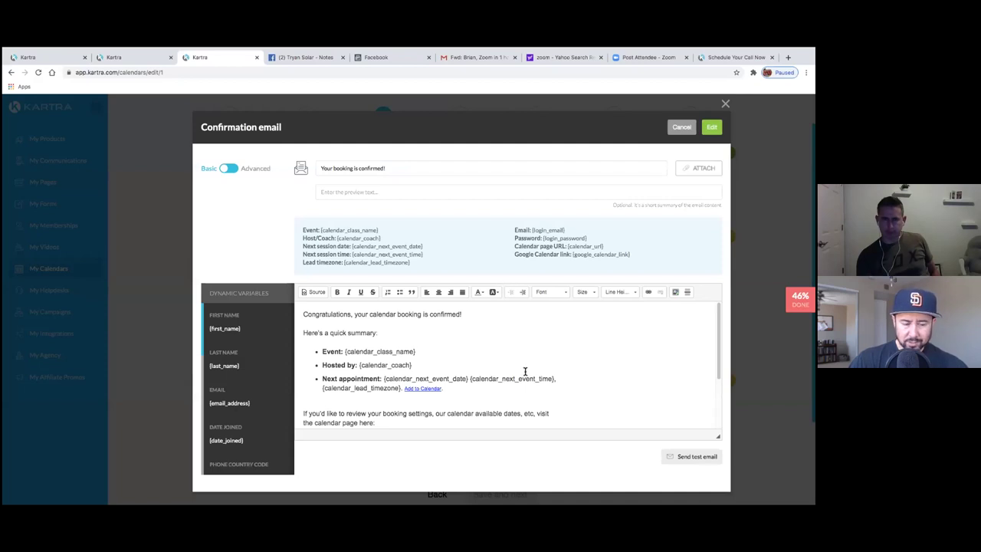
click(229, 168)
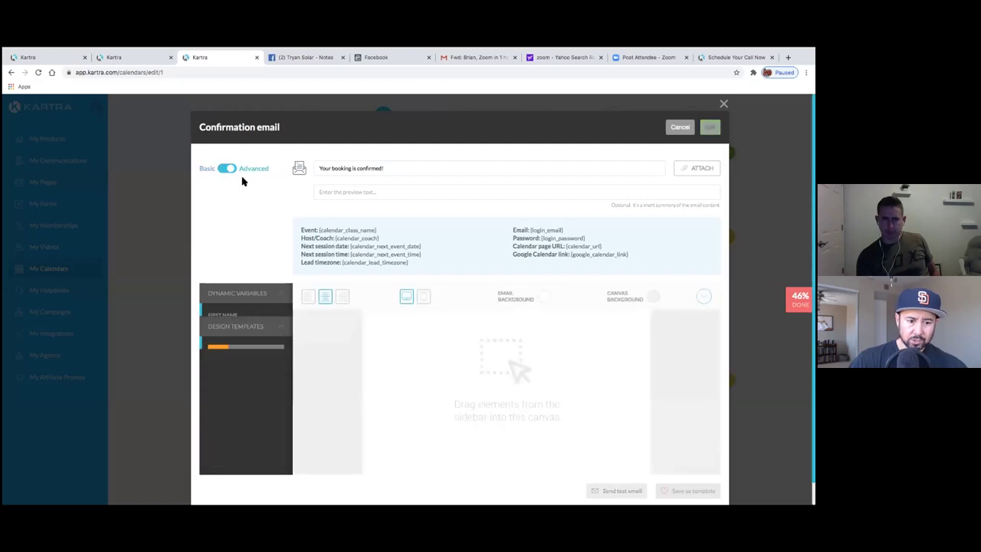
click(275, 322)
click(274, 372)
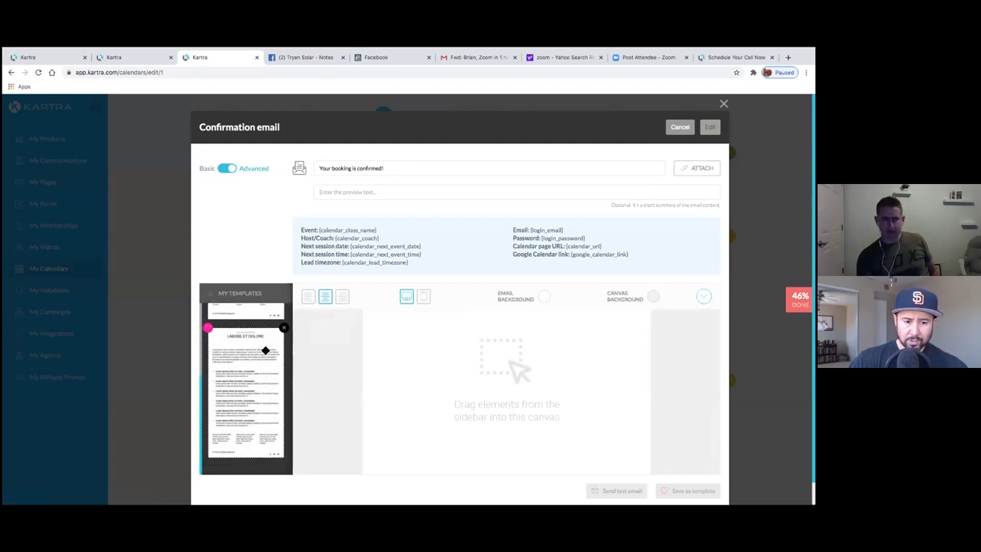
scroll(414, 433, down, 1)
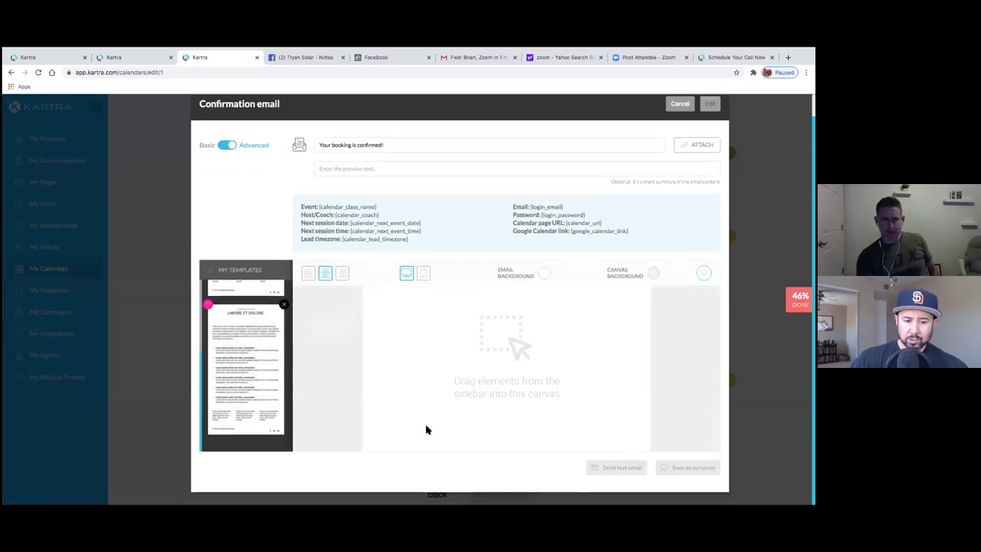
click(268, 369)
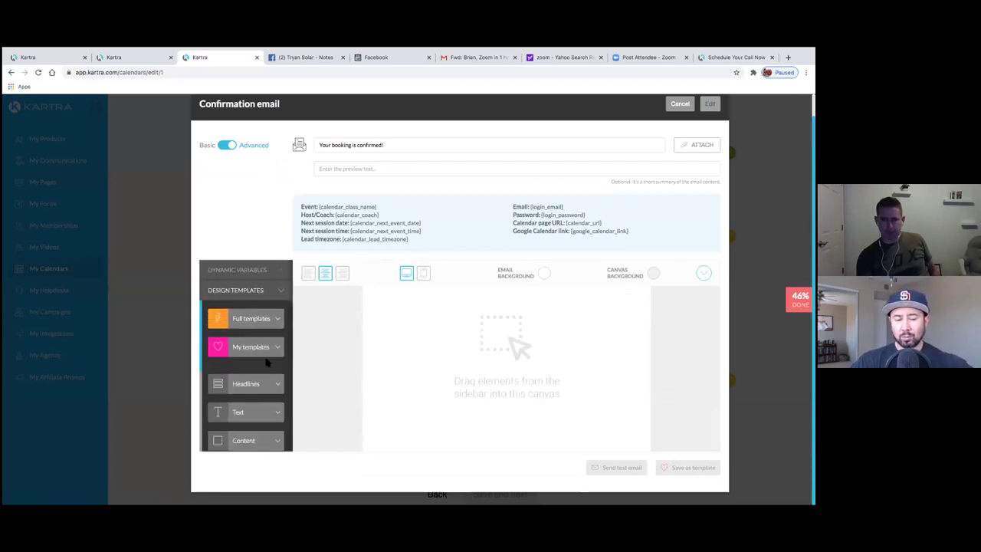
click(247, 346)
- Drop the saved Labore et Dolore template into the email body and save it
drag(251, 330, 344, 346)
click(253, 343)
click(274, 349)
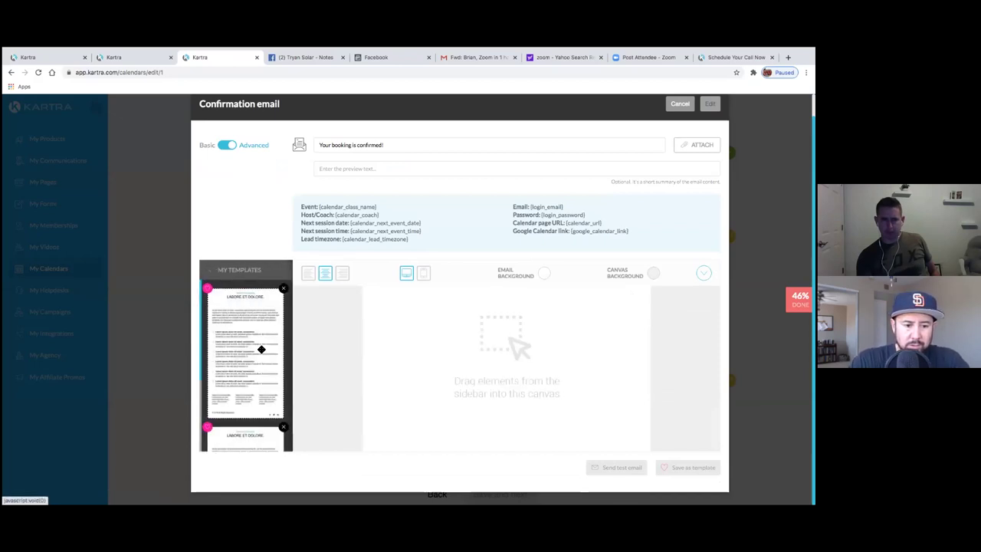
drag(267, 350, 509, 304)
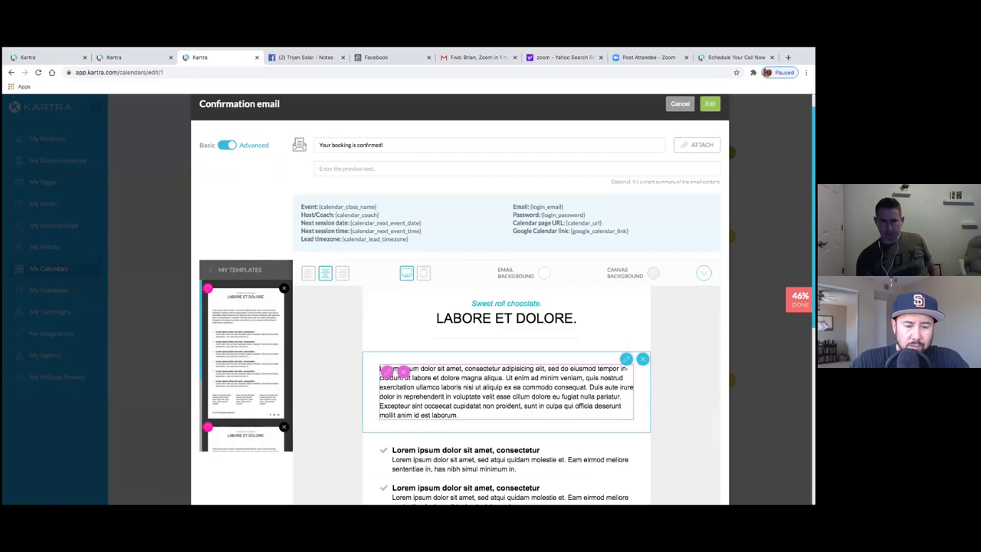
scroll(506, 306, down, 5)
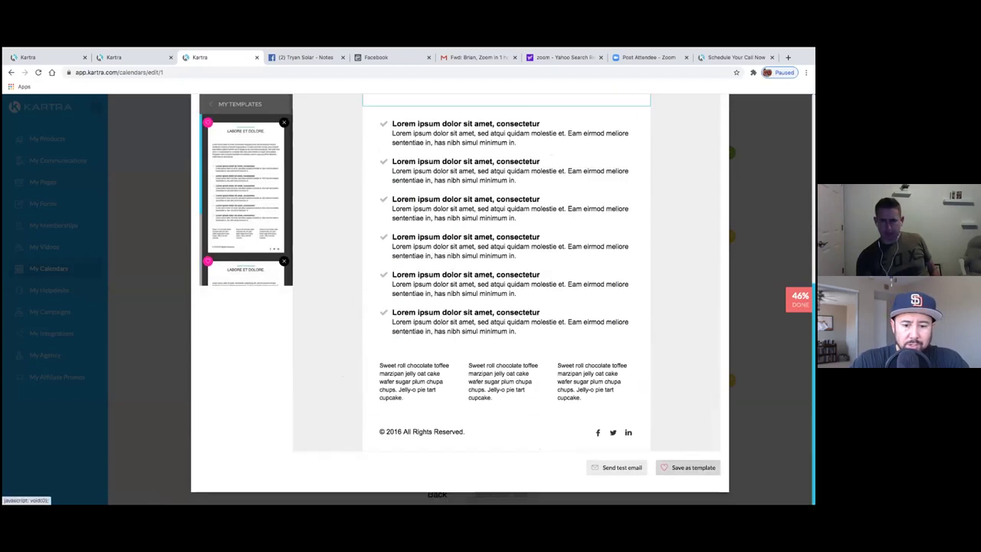
scroll(644, 342, up, 5)
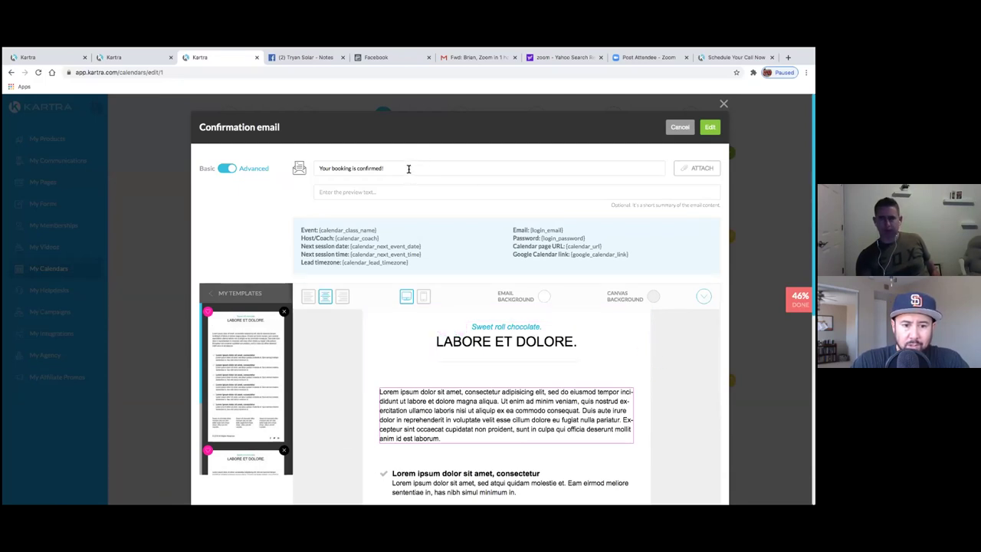
click(707, 129)
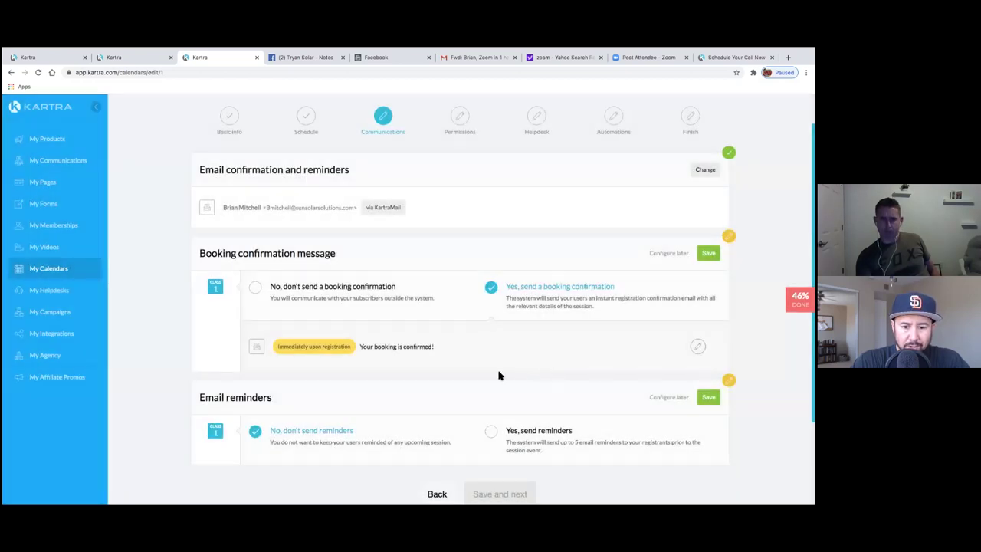
- Select 'Yes, send reminders' and save the booking confirmation section
click(491, 431)
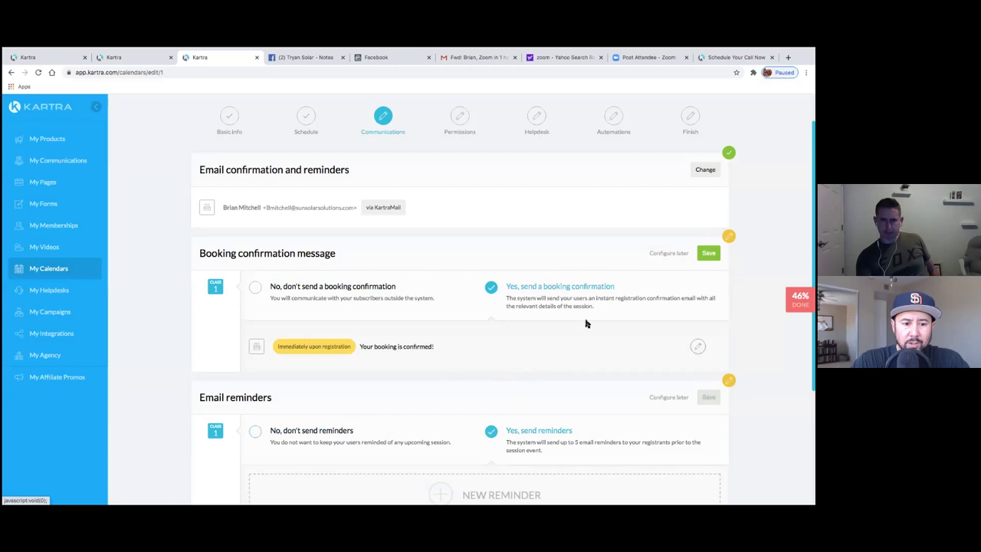
click(709, 253)
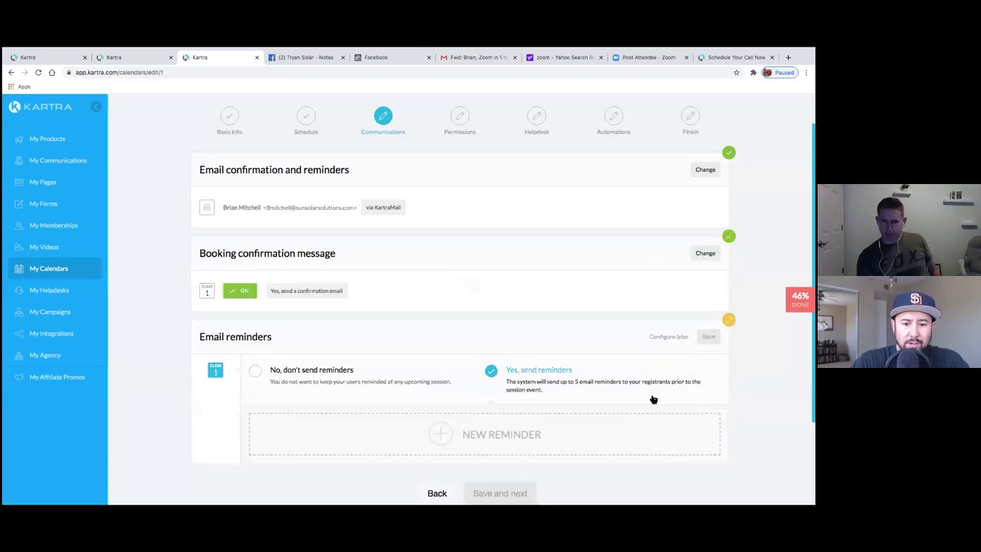
scroll(610, 385, down, 1)
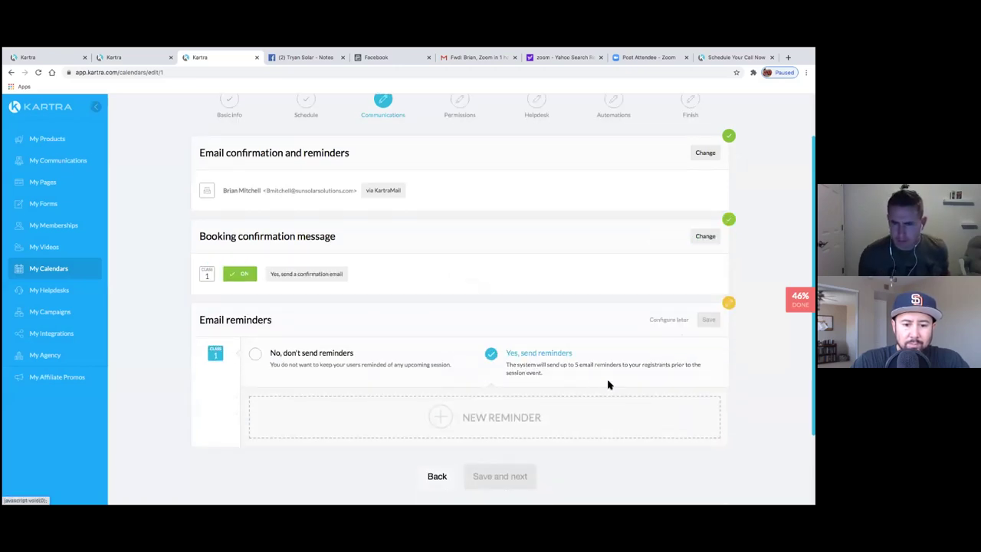
- Create a new reminder timed 0 days 1 hour before the session
click(492, 414)
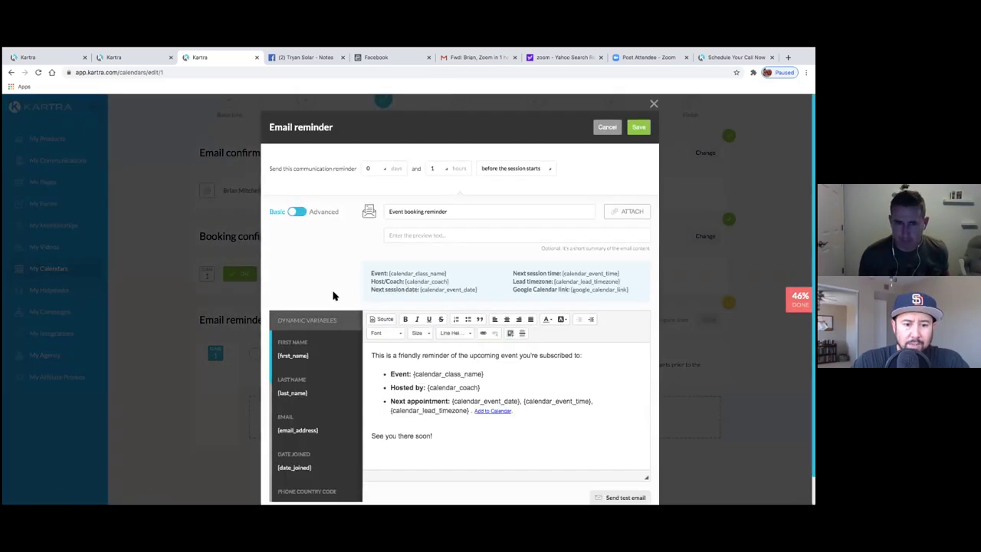
scroll(324, 325, down, 1)
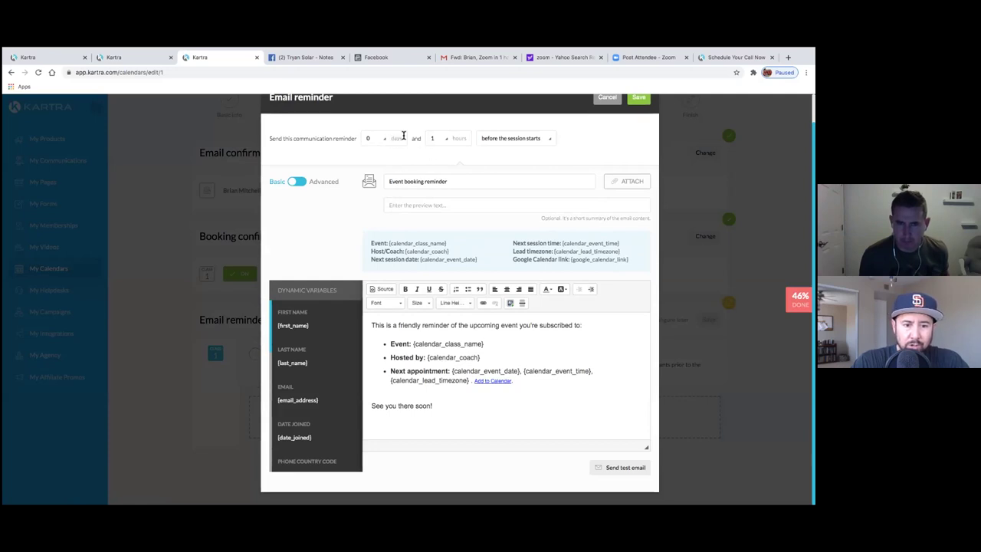
click(447, 140)
click(443, 170)
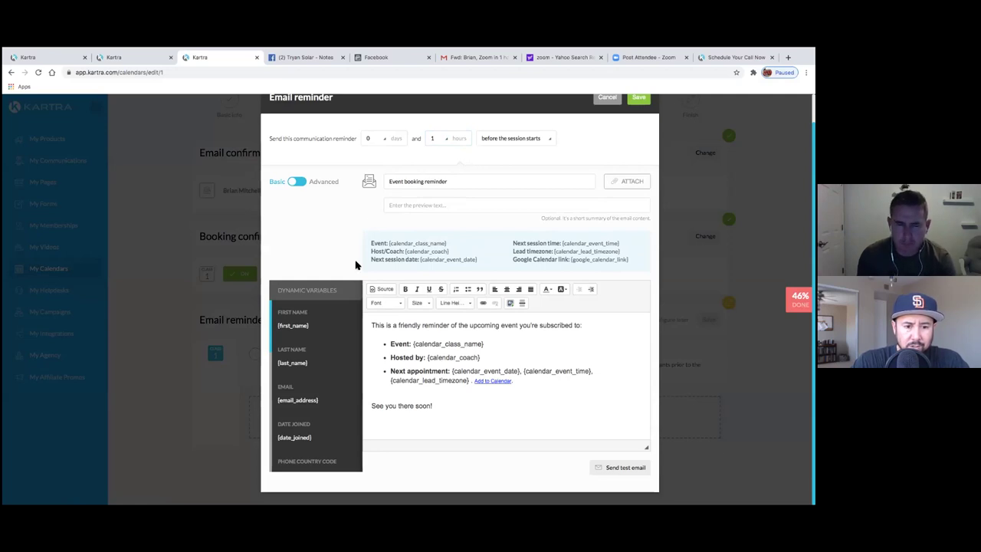
scroll(349, 269, up, 1)
- Design the reminder from the saved Labore et Dolore template and save it
click(298, 197)
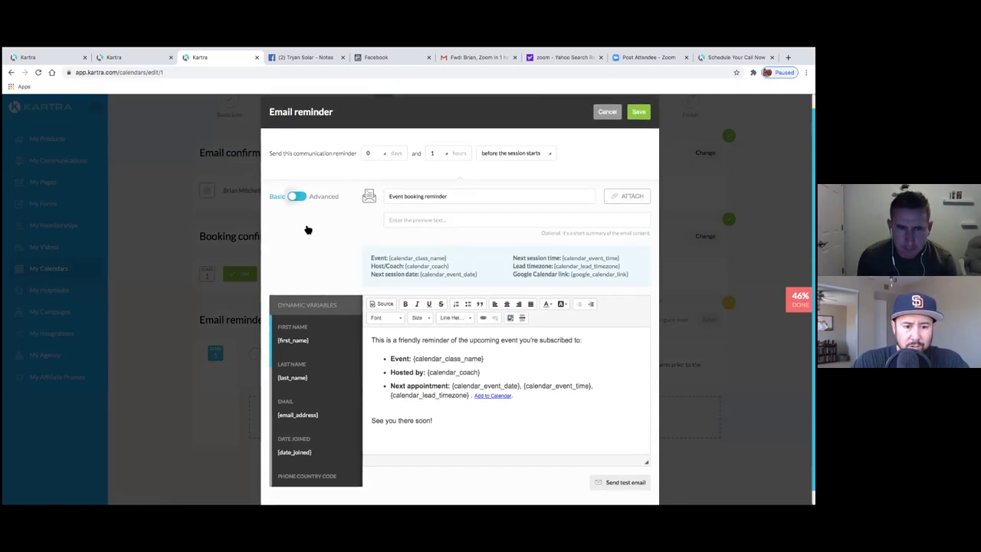
click(326, 323)
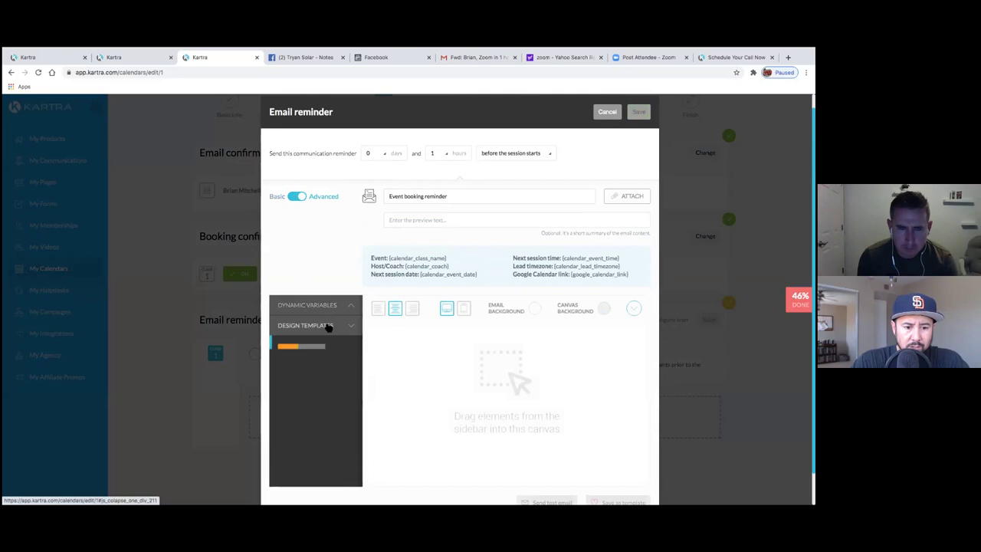
click(331, 376)
drag(318, 361, 457, 340)
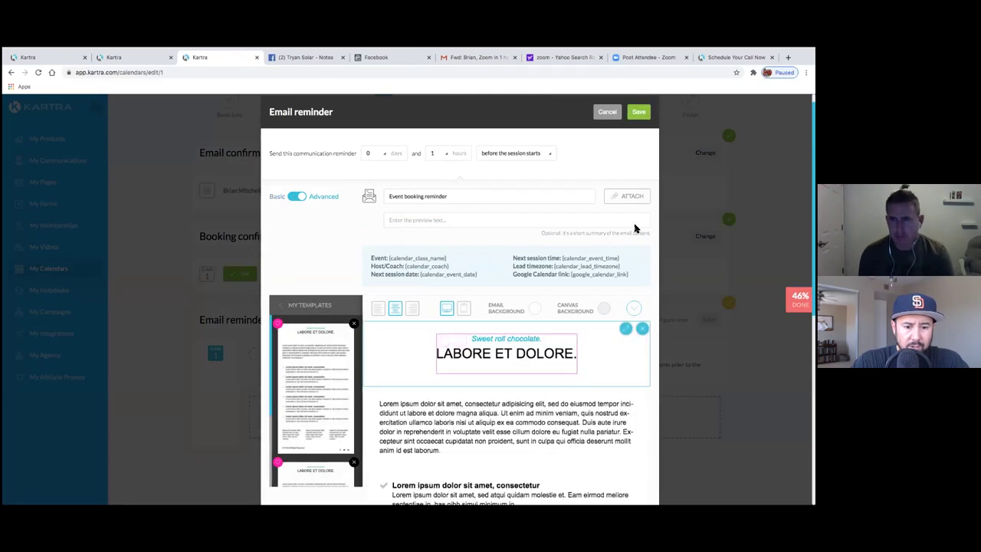
click(637, 114)
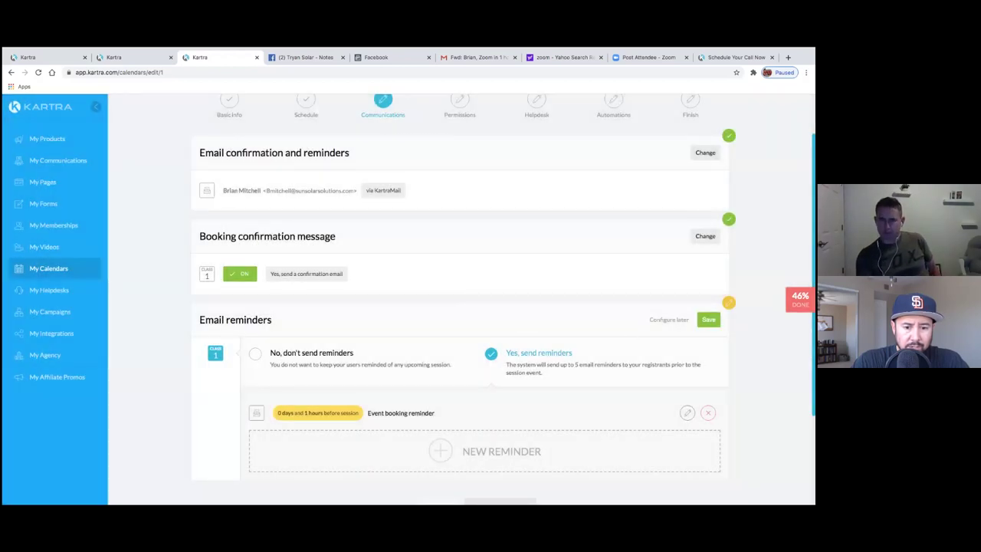
- Save reminders, save instant approval and cancellation permissions, and advance to the Helpdesk step
click(709, 293)
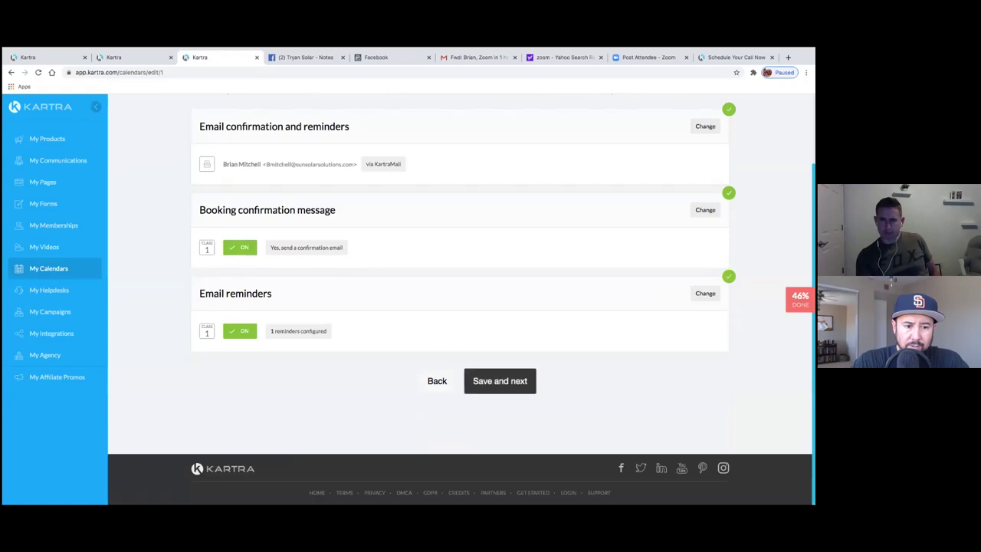
click(513, 392)
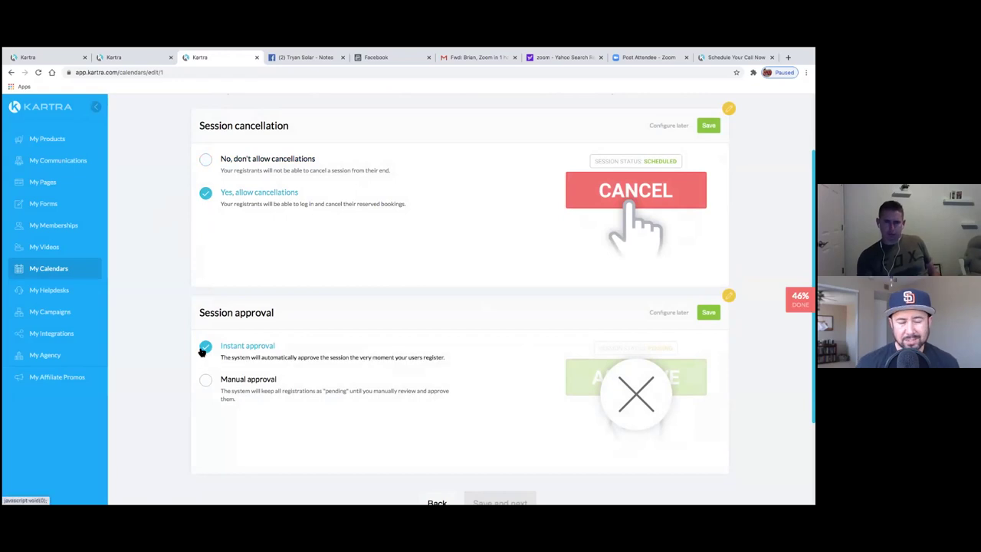
scroll(460, 307, down, 1)
click(709, 249)
click(708, 151)
click(500, 383)
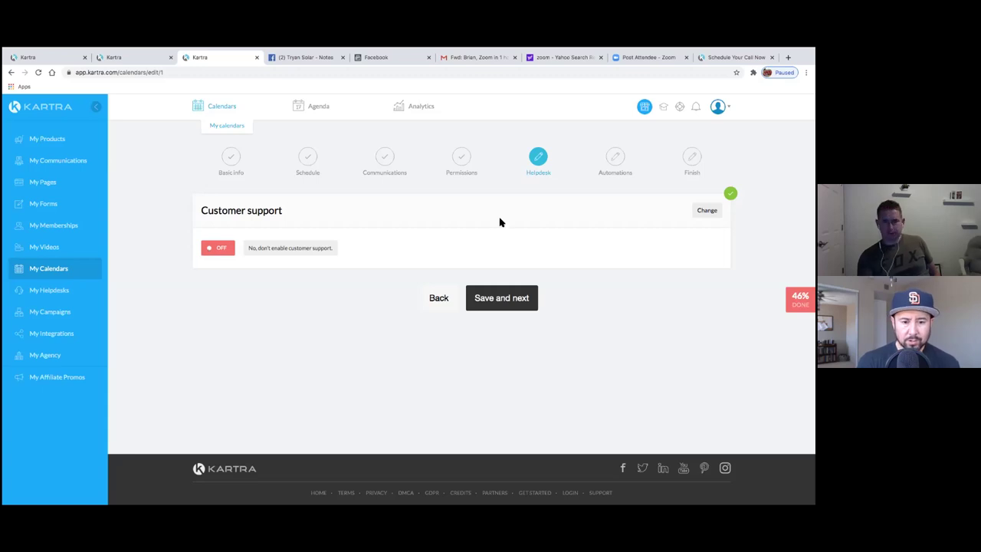
- Leave customer support OFF and advance to the Automations step
click(526, 297)
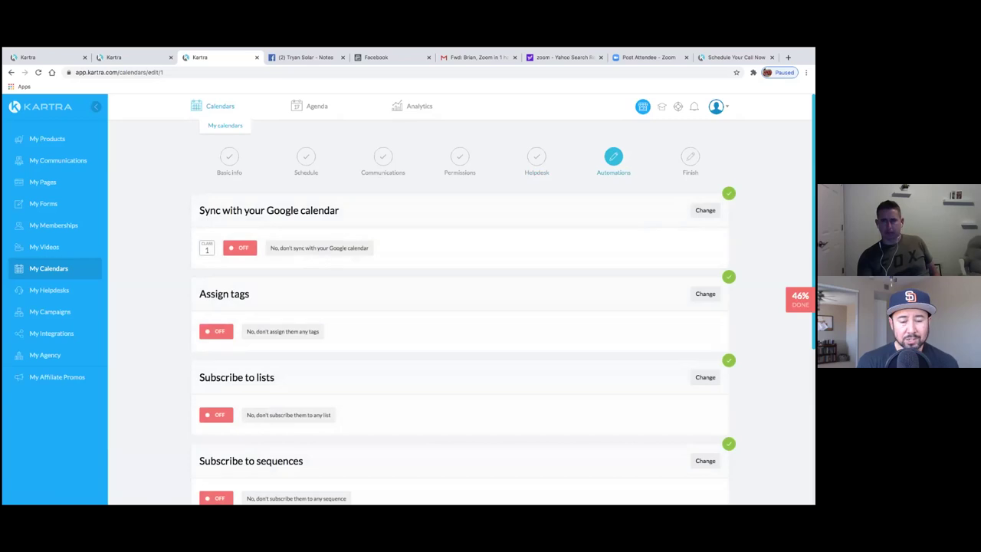
scroll(460, 299, down, 1)
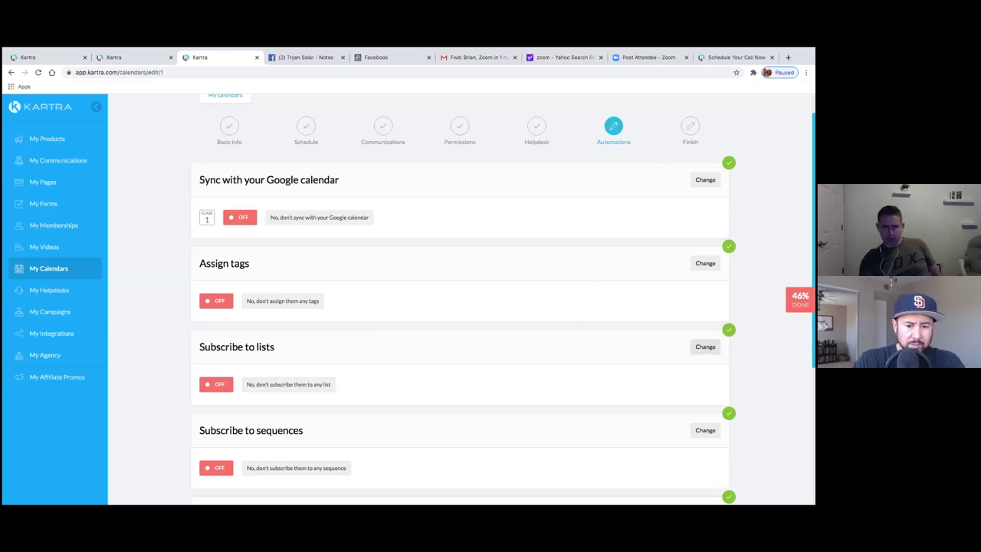
- Subscribe registrants to the Scheduled Appts list, save it, and finish creating the calendar
click(705, 346)
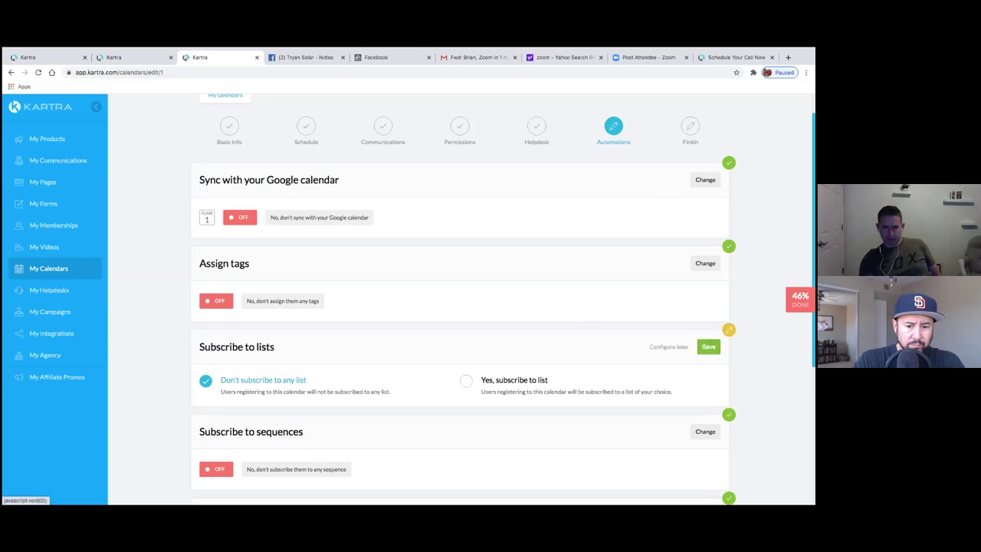
click(488, 381)
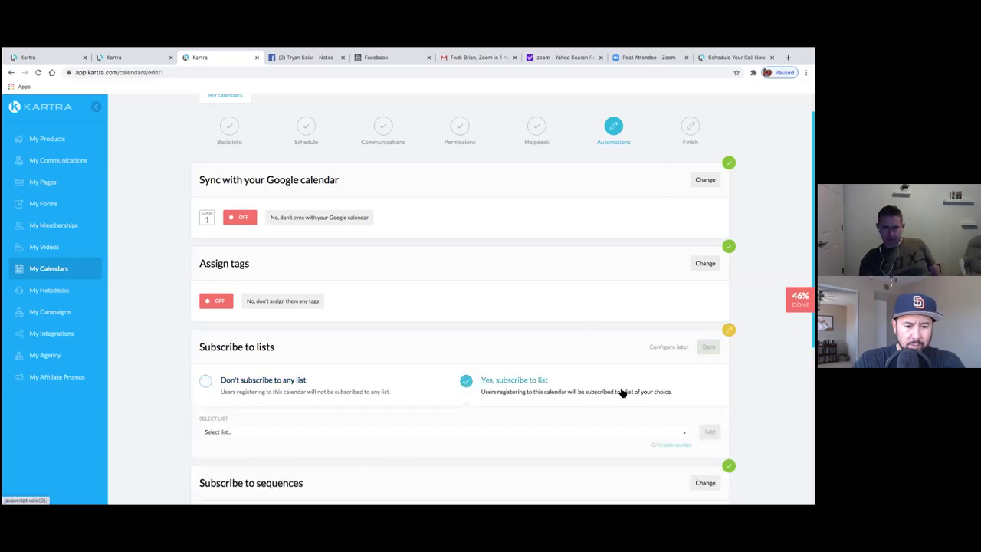
scroll(583, 372, down, 2)
click(583, 365)
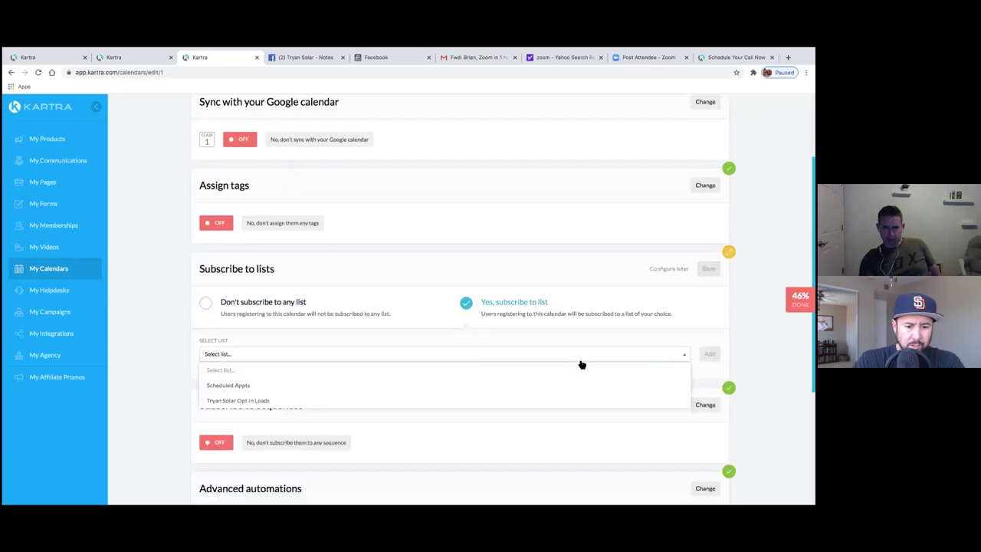
click(247, 389)
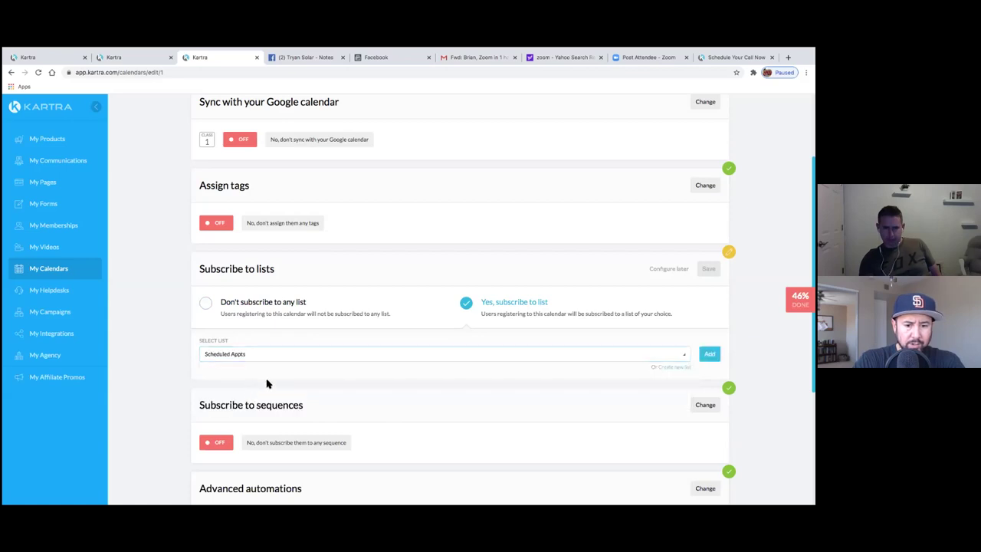
click(710, 353)
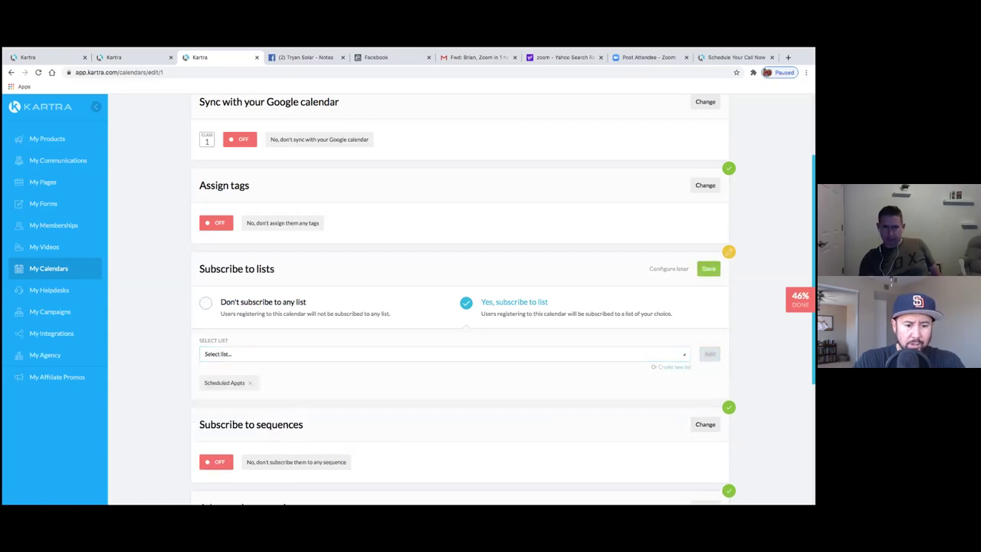
scroll(460, 299, down, 5)
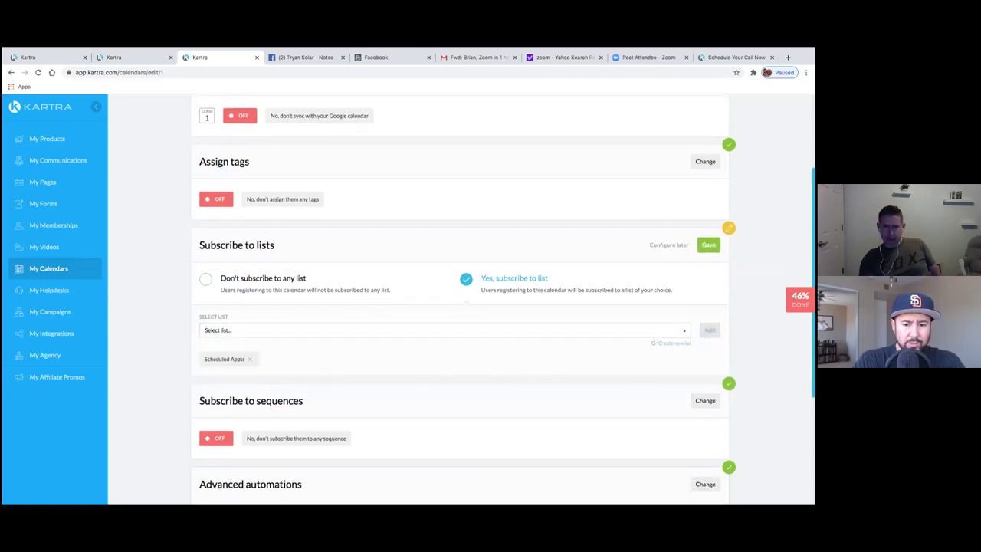
scroll(460, 299, up, 5)
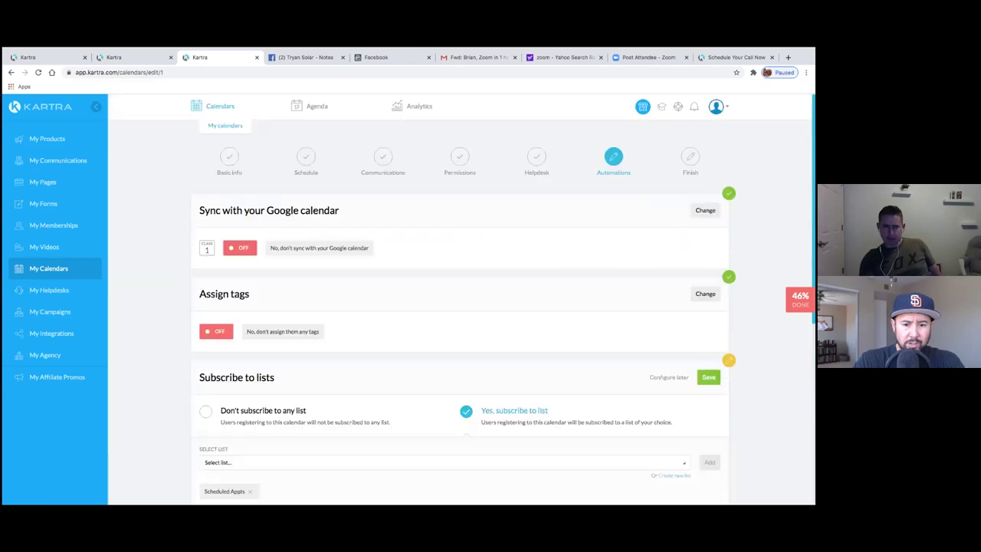
click(708, 377)
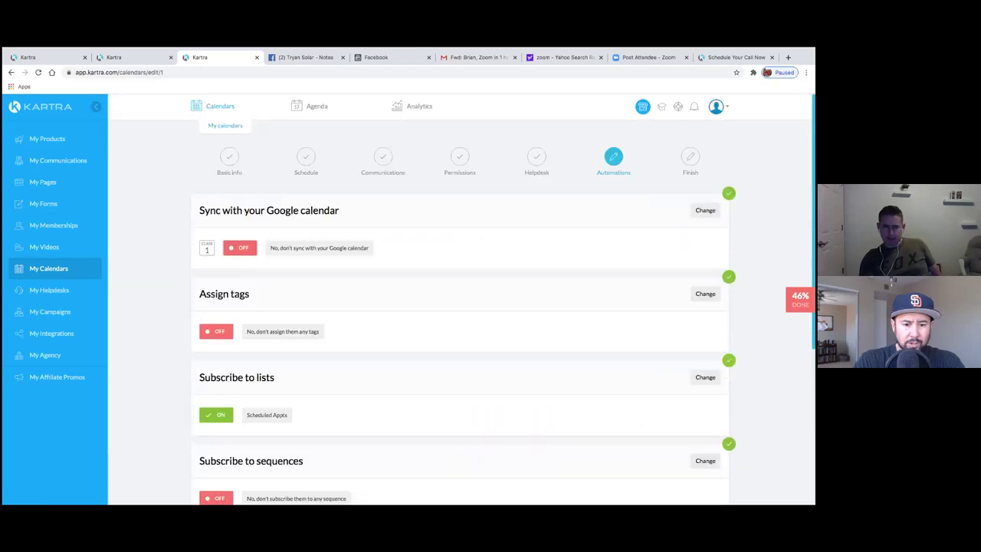
scroll(602, 368, down, 5)
click(521, 381)
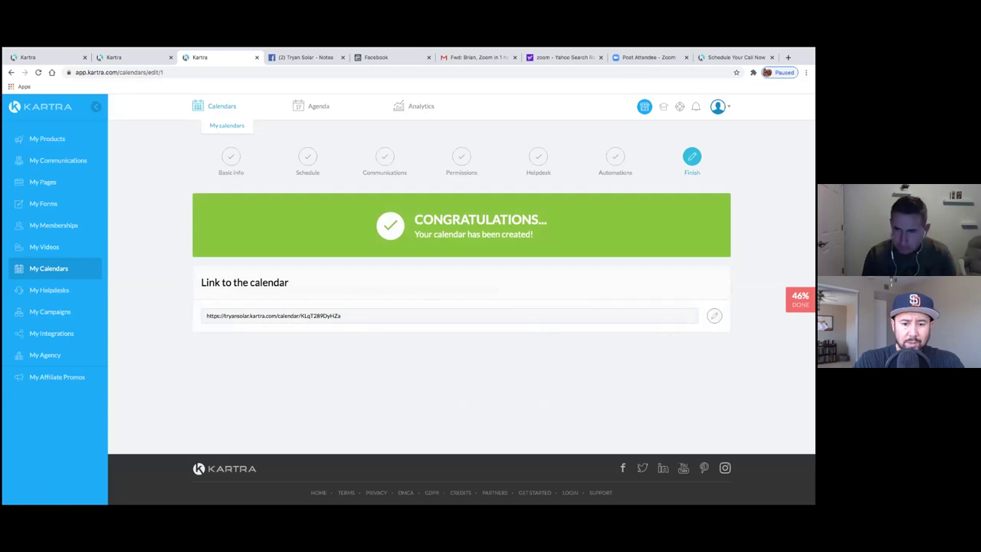
- Change the calendar link ending to Appointments
click(714, 315)
double_click(464, 317)
key(BackSpace)
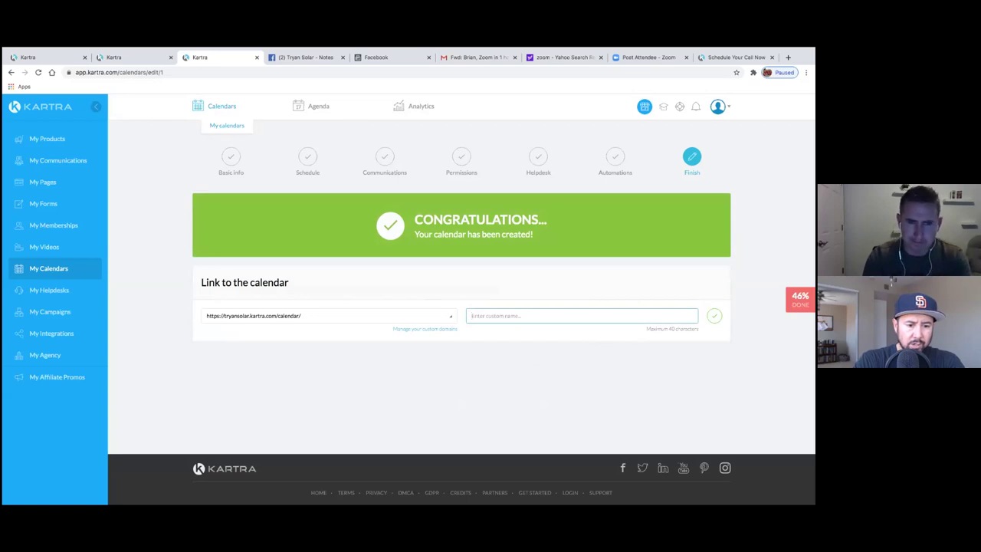
text(Tryan)
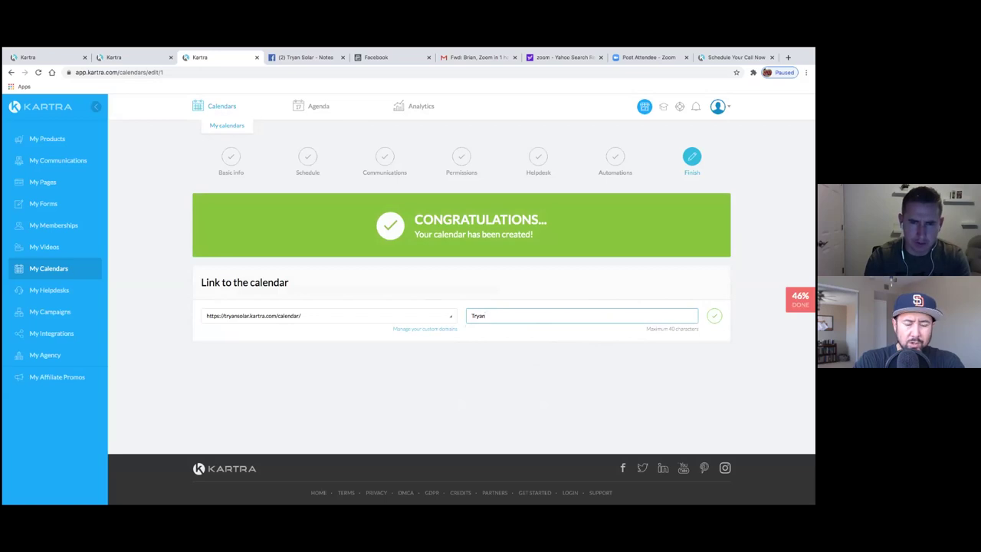
key(BackSpace)
key(BackSpace)
text(Appointment)
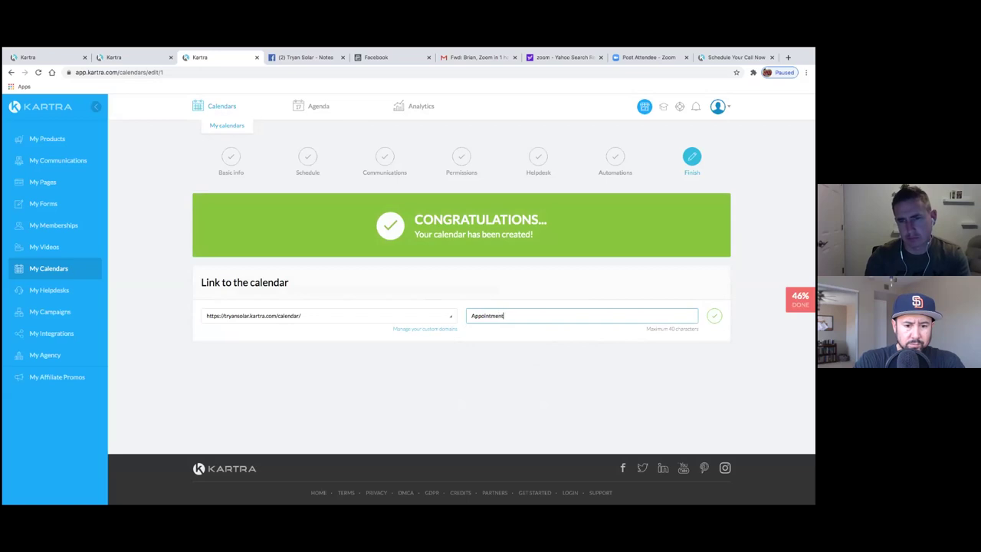
text(s)
click(714, 316)
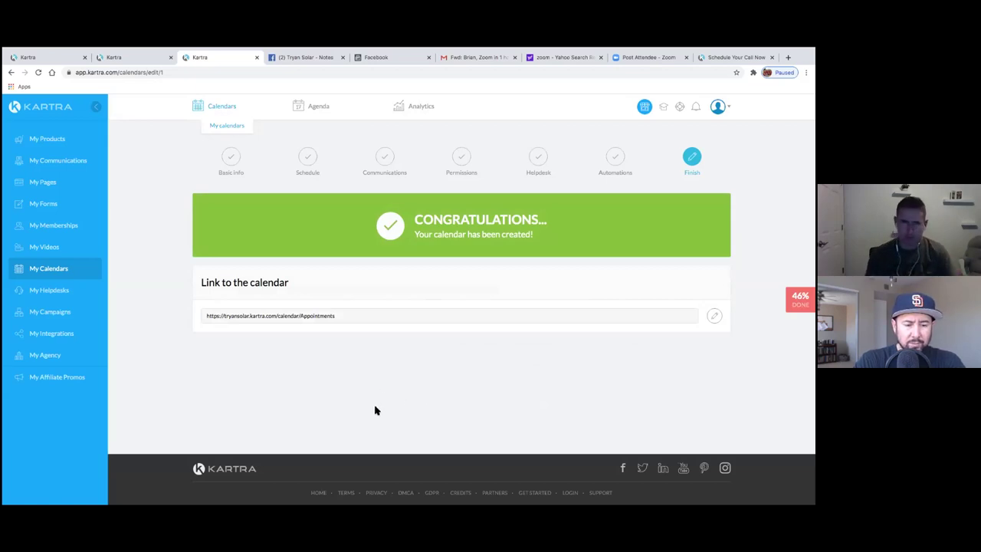
- Copy the tryansolar.kartra.com/calendar/Appointments link and open a new browser tab for it
drag(332, 328, 324, 319)
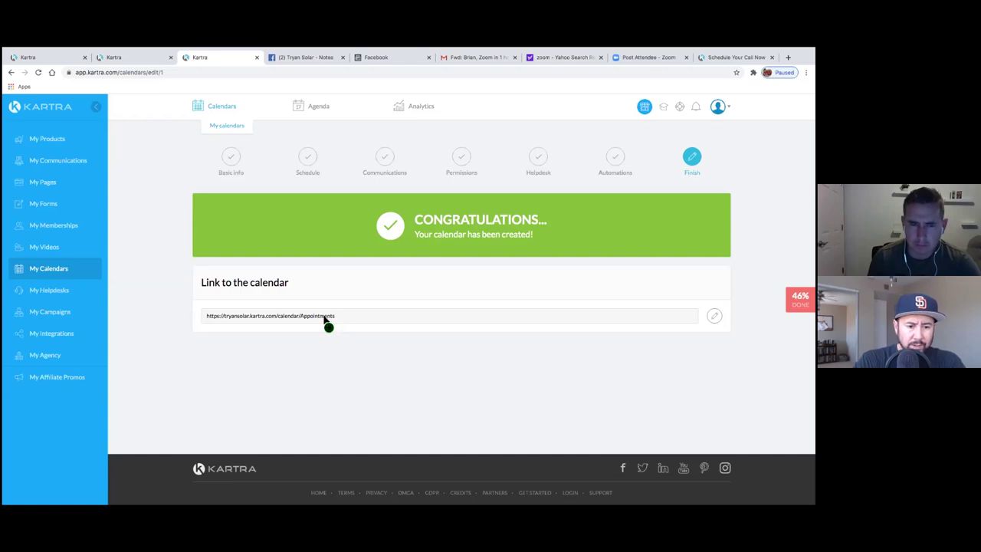
right_click(325, 320)
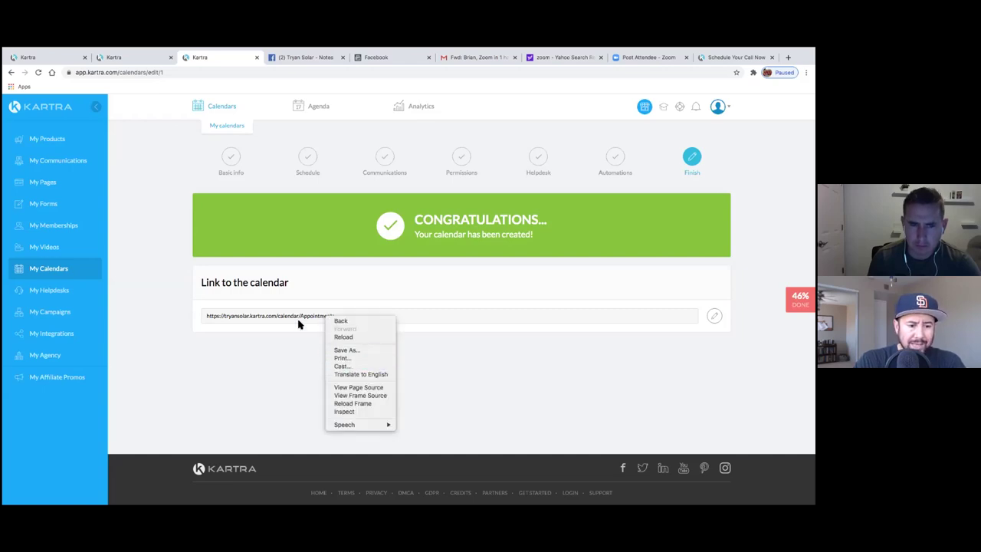
click(235, 319)
drag(208, 320, 328, 321)
right_click(328, 321)
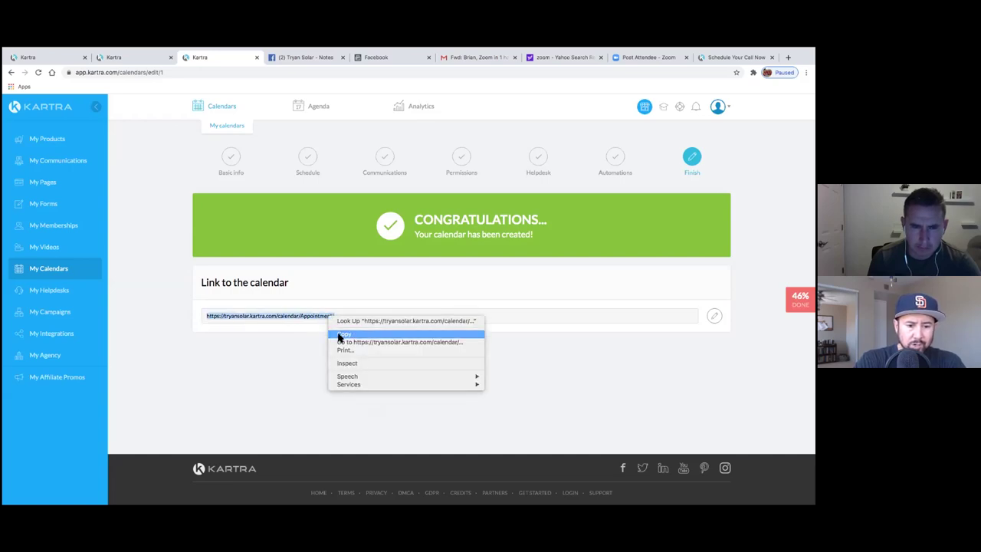
click(339, 335)
click(411, 251)
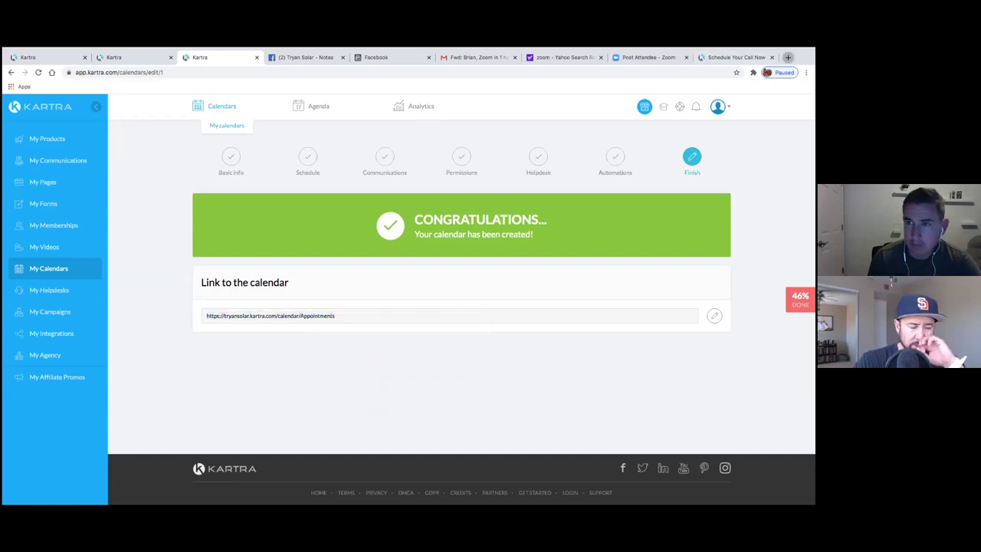
click(788, 56)
right_click(608, 77)
- Load the pasted link to preview the Solar Appointment booking page, then return to Kartra
click(638, 121)
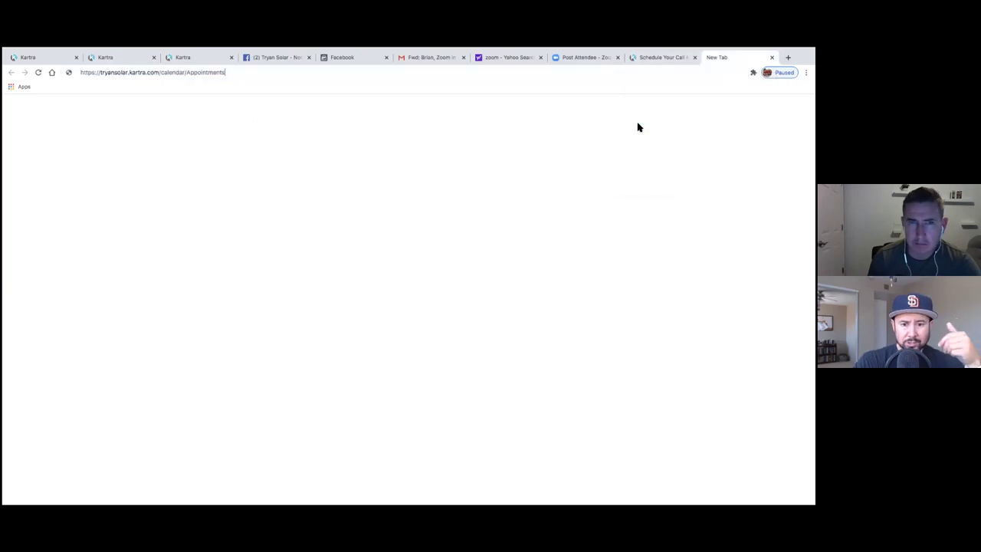
key(Return)
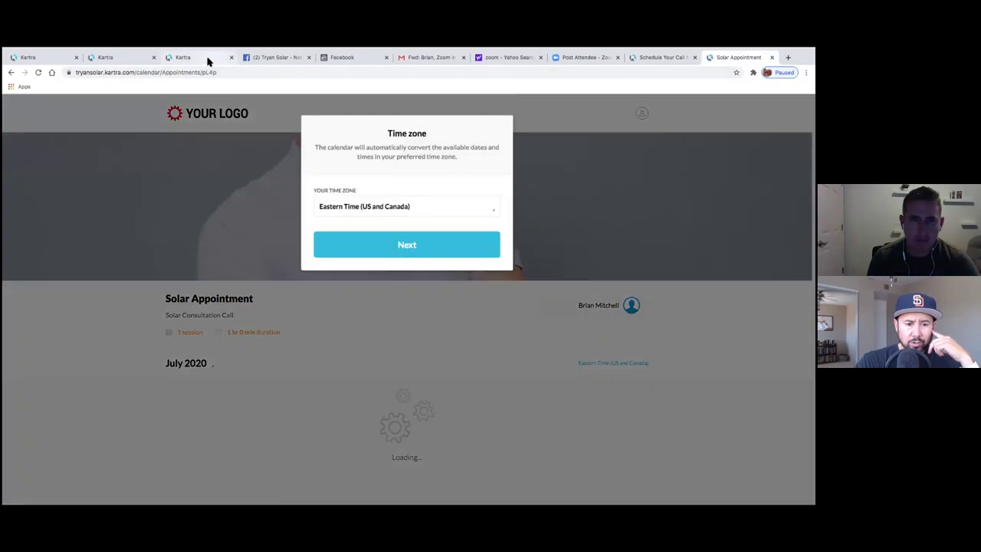
click(208, 60)
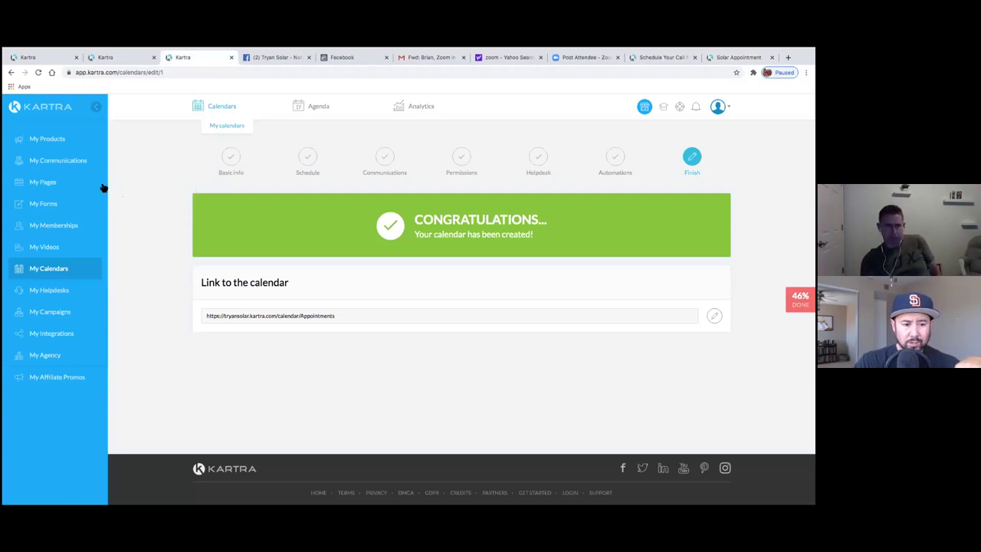
- Edit the Kartra Mail gateway and set its Send From address to the business email
click(68, 334)
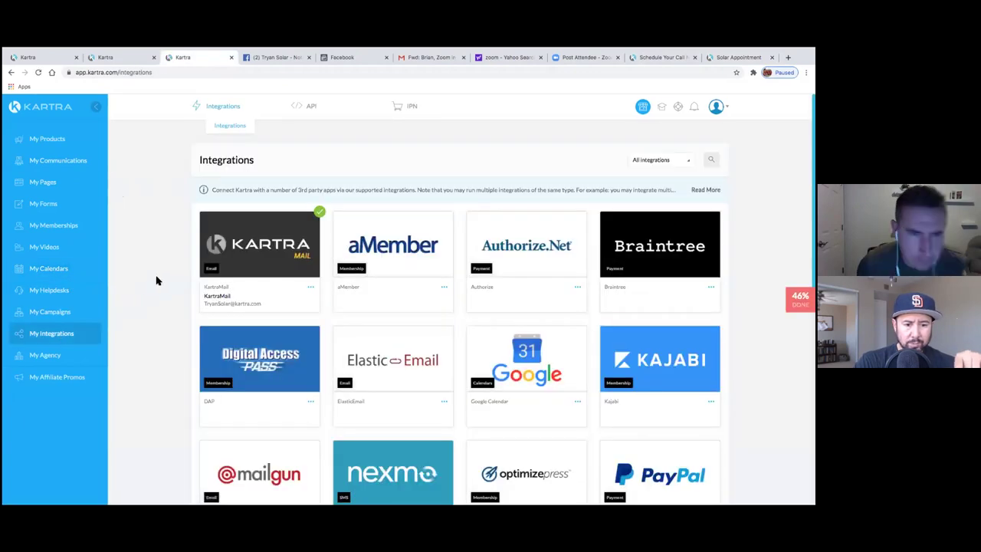
click(310, 287)
click(337, 289)
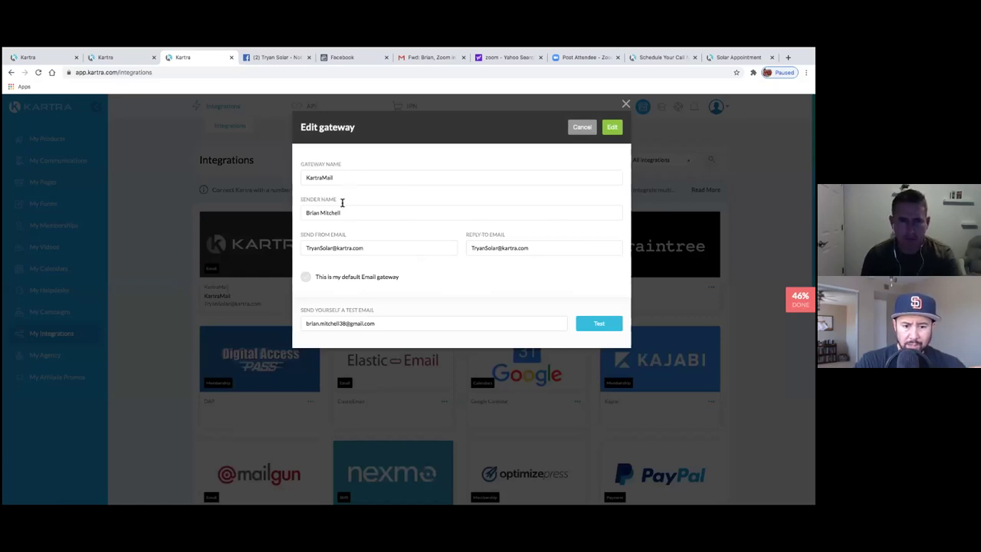
drag(366, 248, 293, 225)
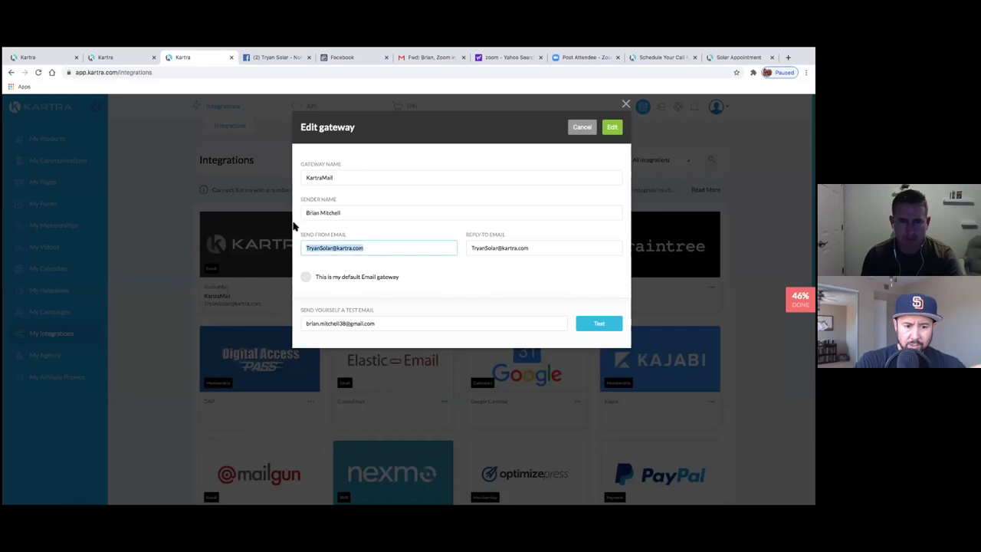
text(bmit)
click(388, 268)
- Set the gateway's Reply-To address to the same business email
click(506, 247)
drag(526, 247, 464, 251)
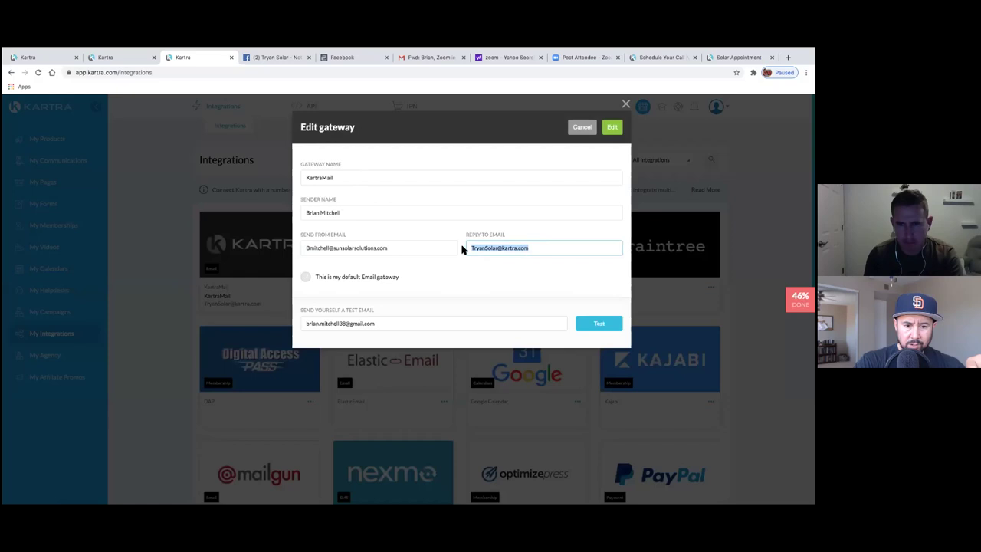
key(BackSpace)
text(b)
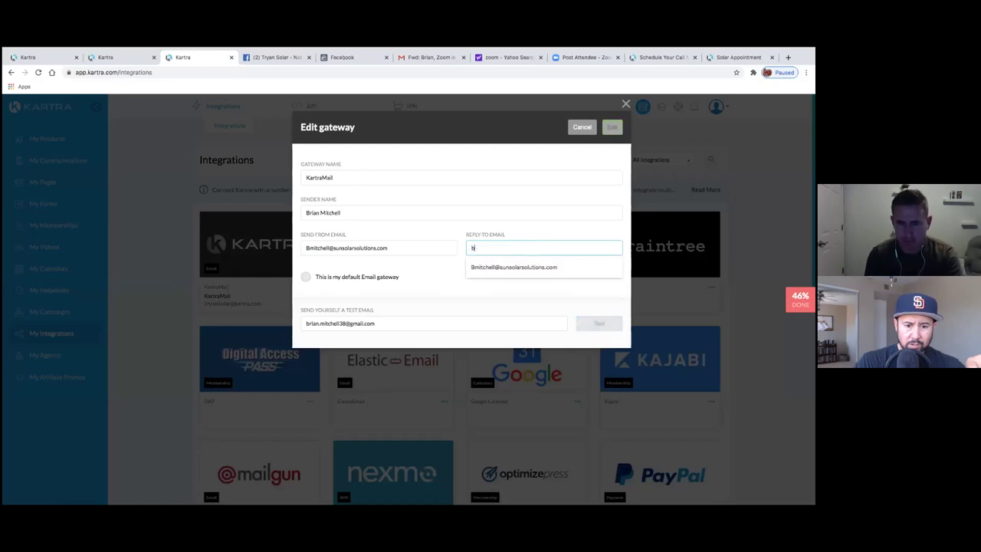
click(529, 271)
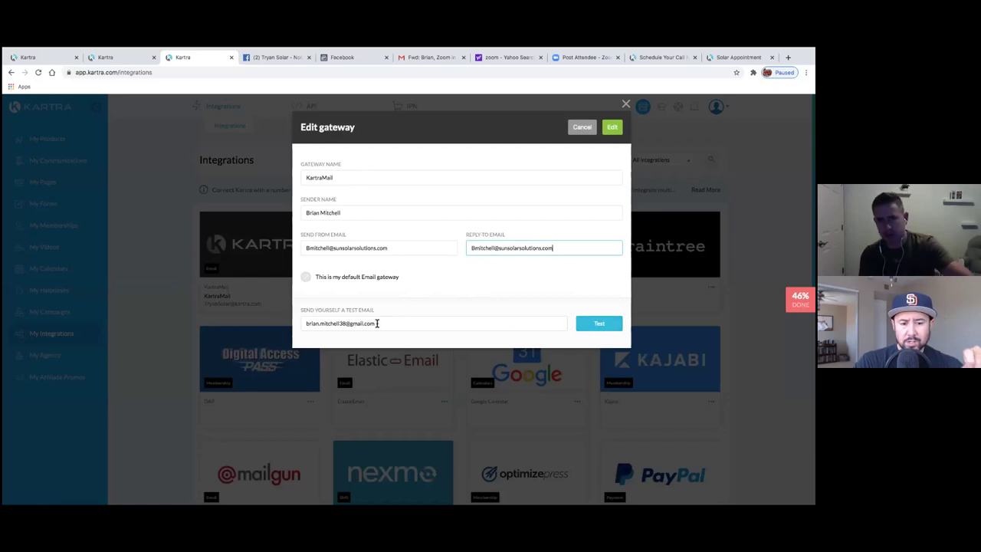
- Send a test email through the gateway and save the updated settings
triple_click(328, 323)
click(405, 322)
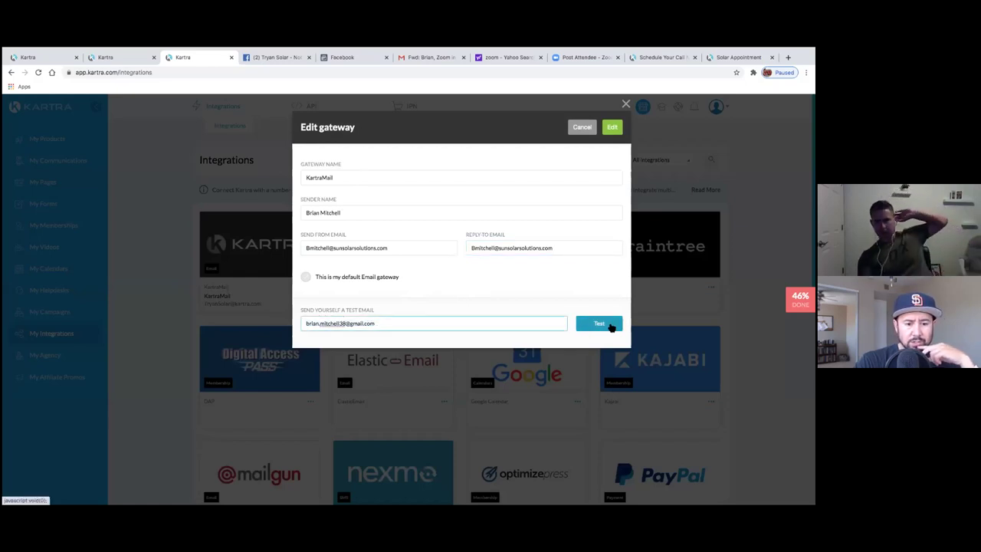
click(609, 325)
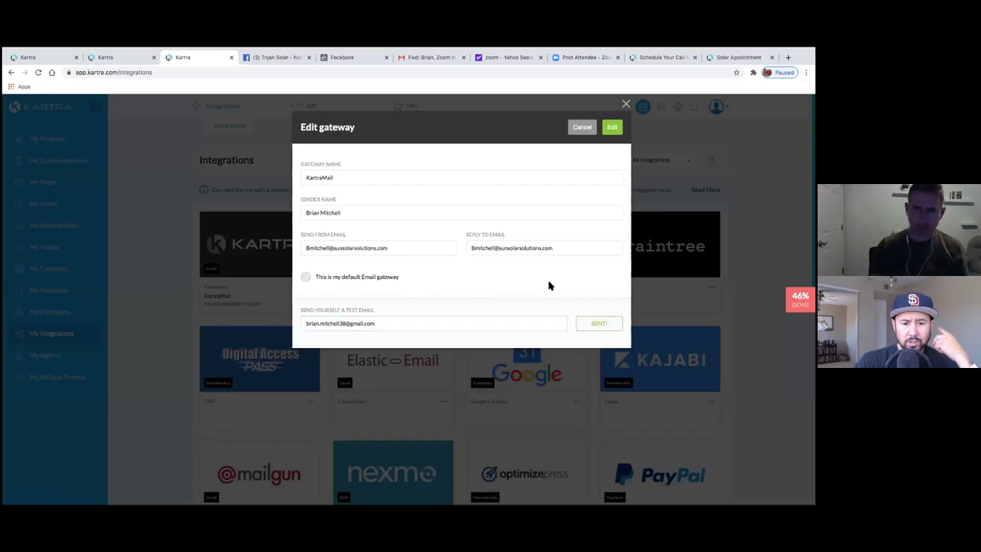
click(612, 128)
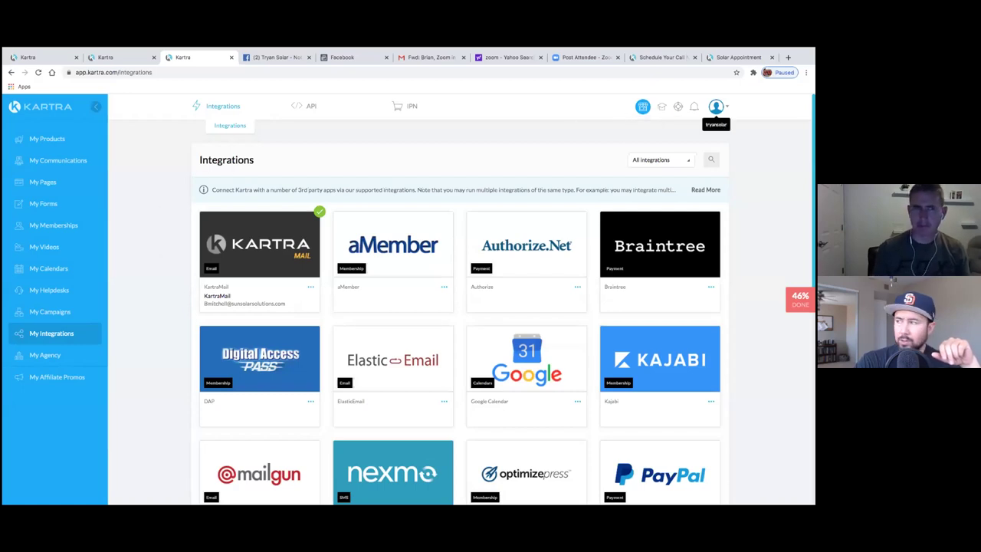
click(716, 107)
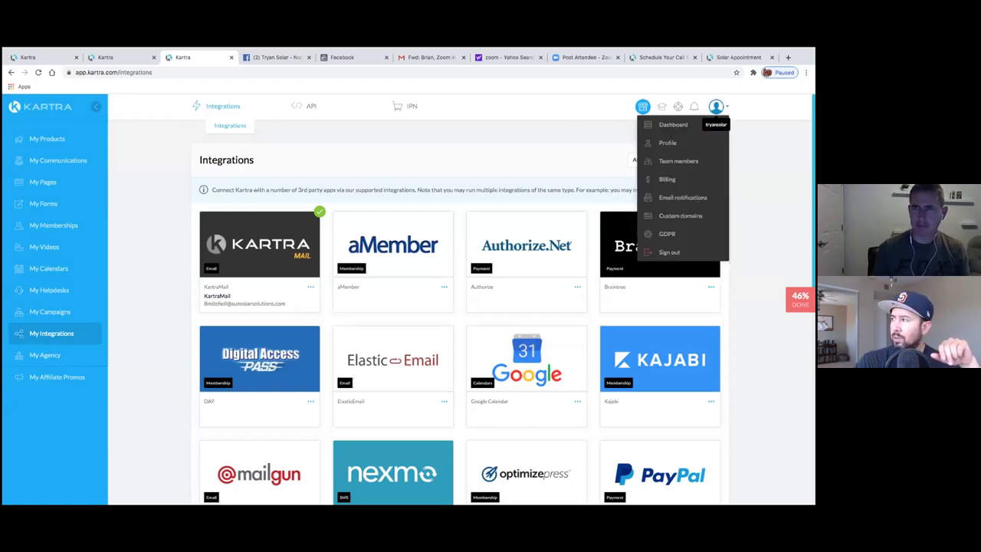
- Go via the account Profile to the Email notifications settings
click(668, 143)
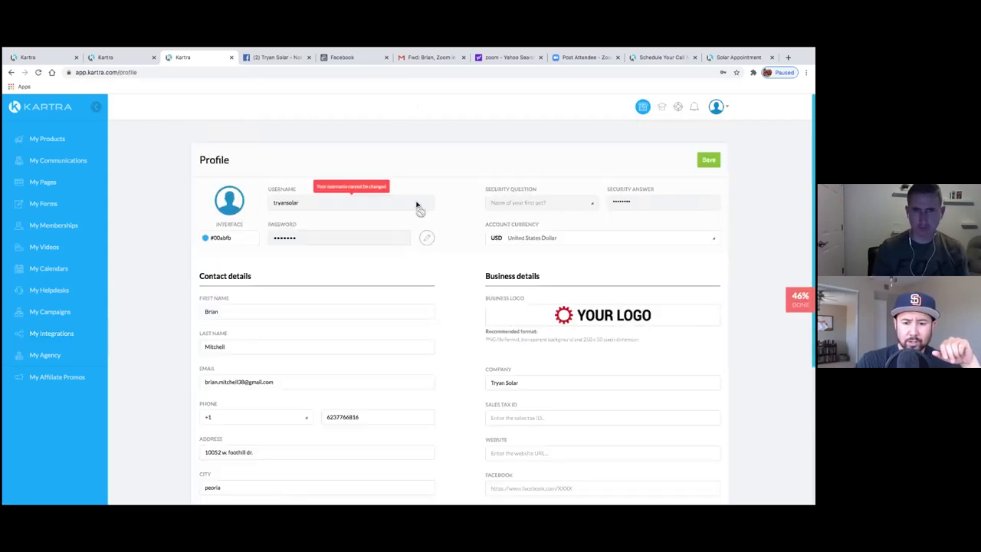
click(716, 106)
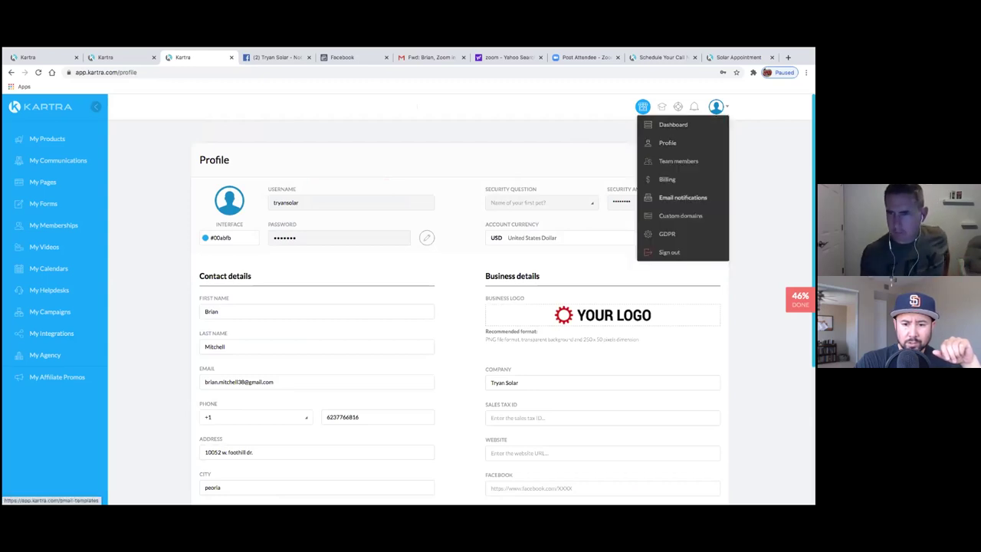
click(682, 197)
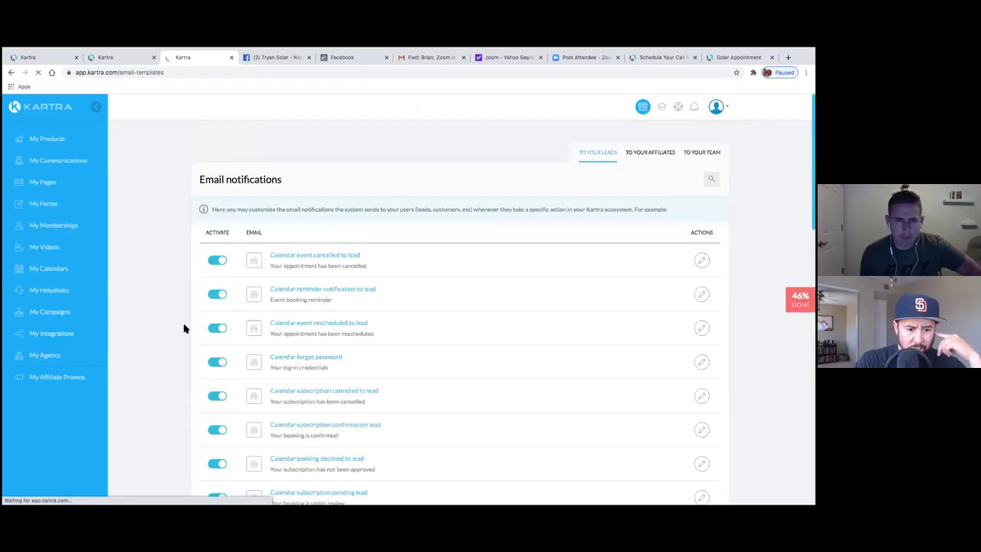
- Review the full To Your Leads notification list, including the calendar emails
scroll(439, 389, down, 3)
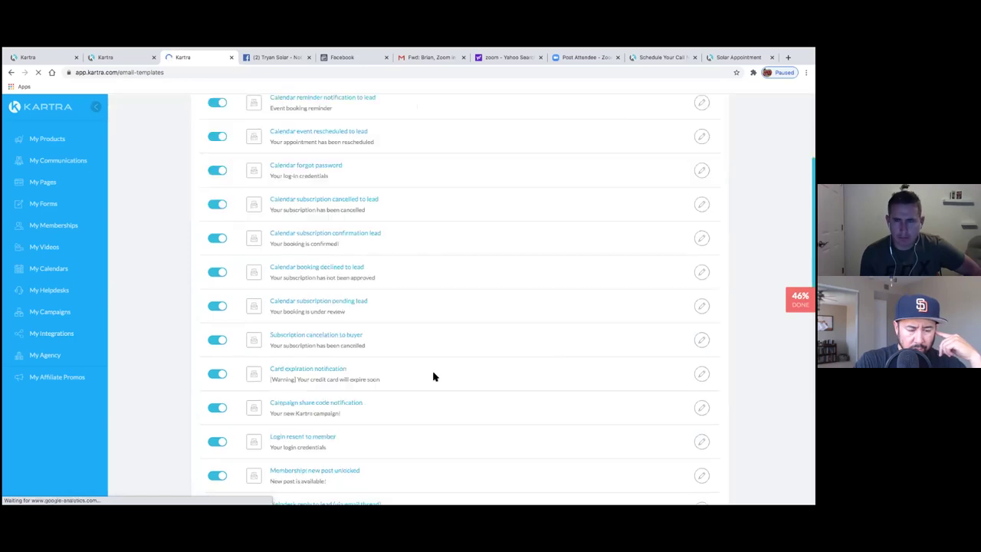
scroll(153, 326, down, 3)
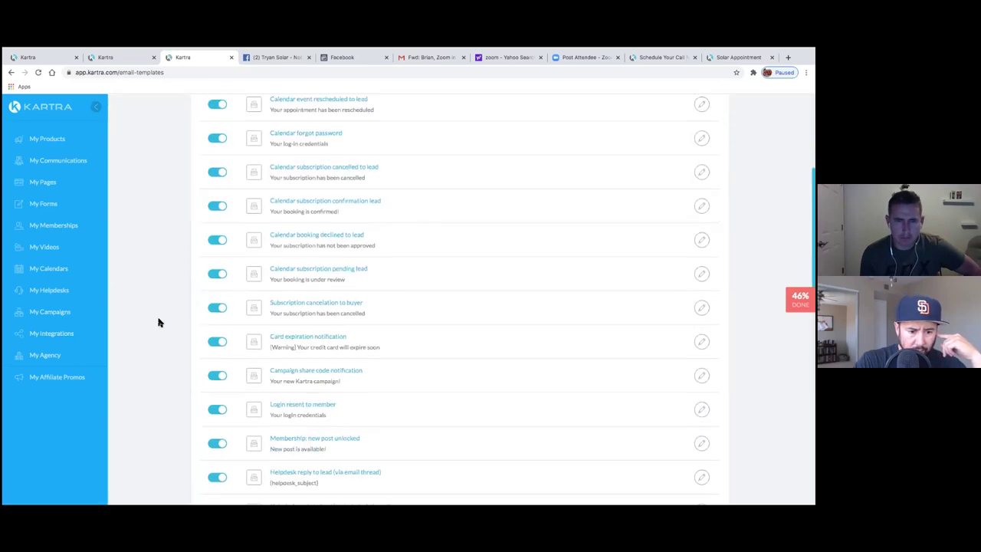
scroll(158, 318, down, 2)
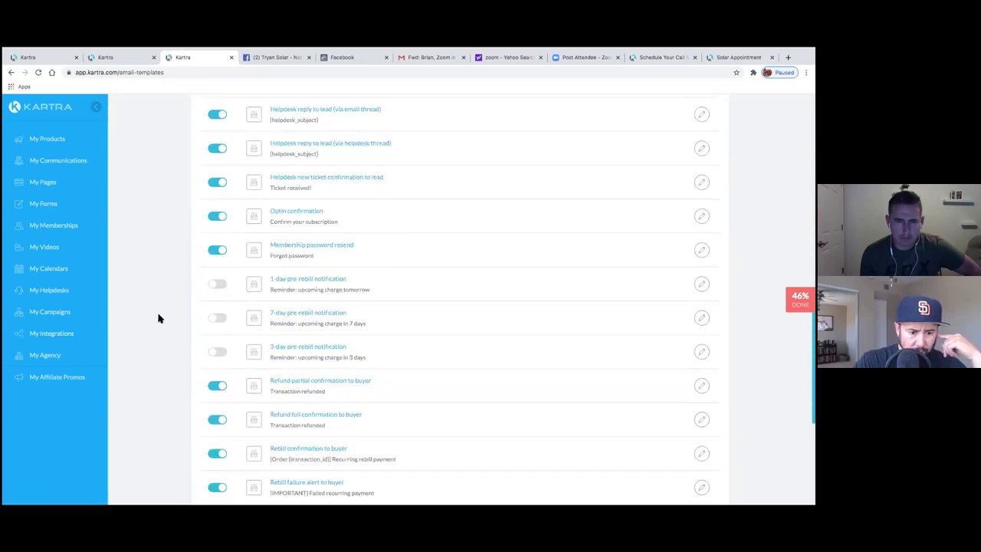
scroll(158, 318, down, 1)
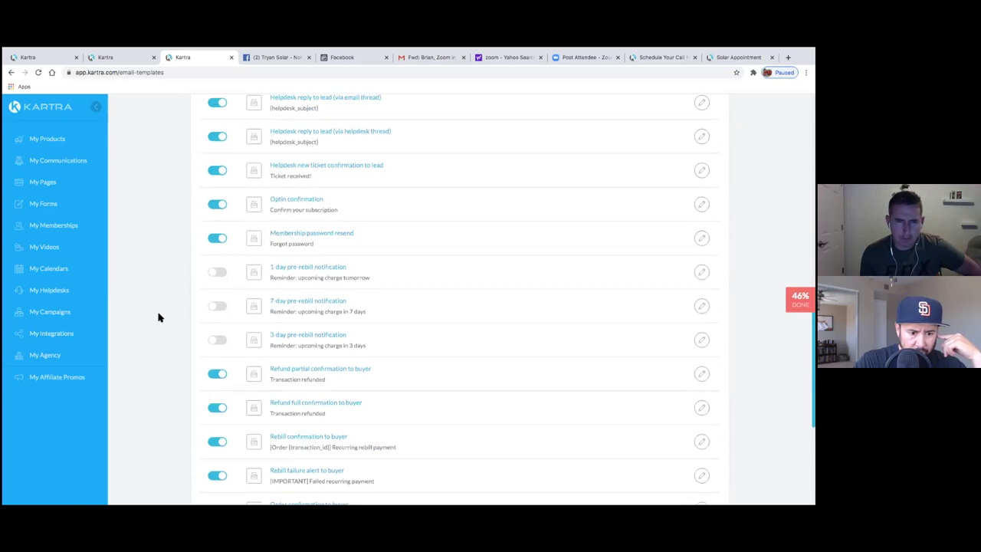
scroll(159, 318, down, 2)
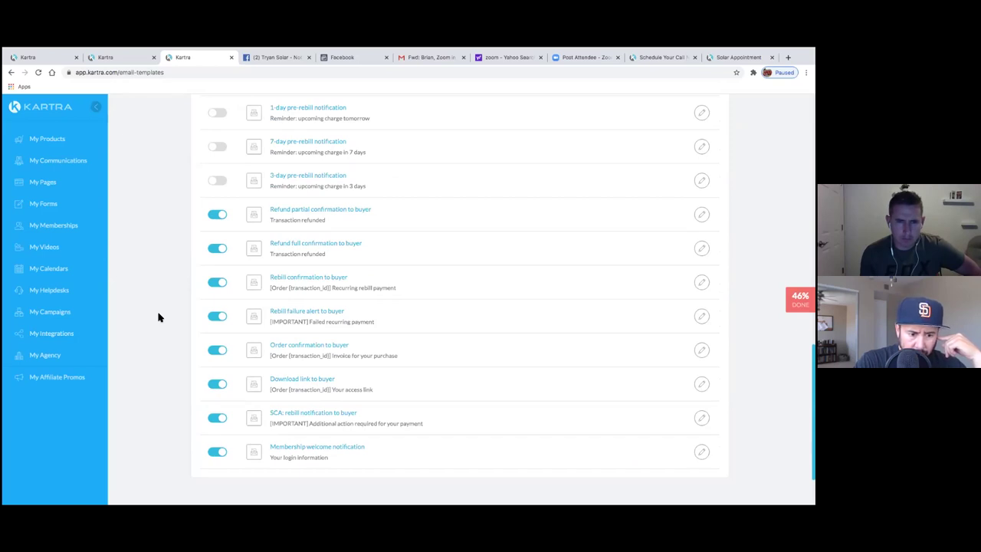
scroll(159, 317, up, 1)
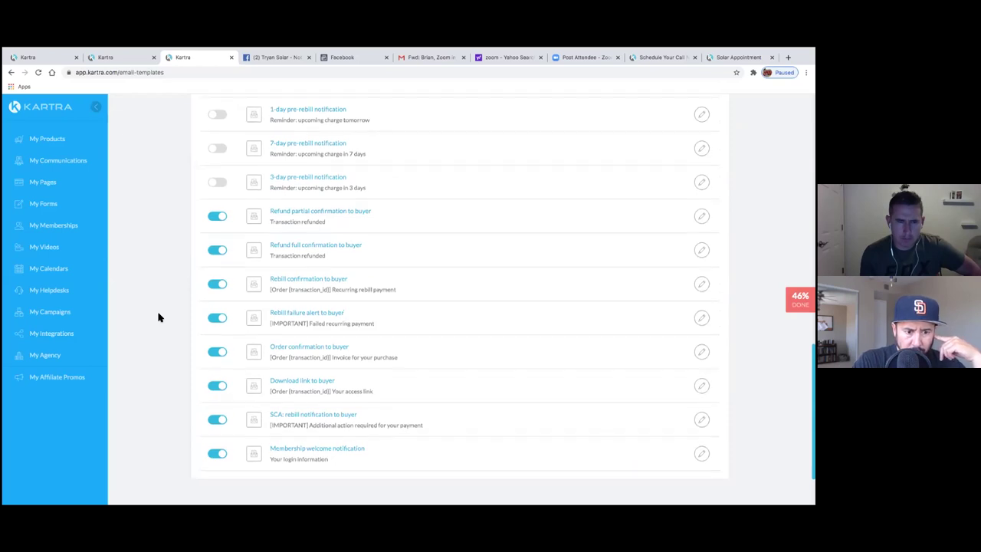
scroll(159, 317, up, 1)
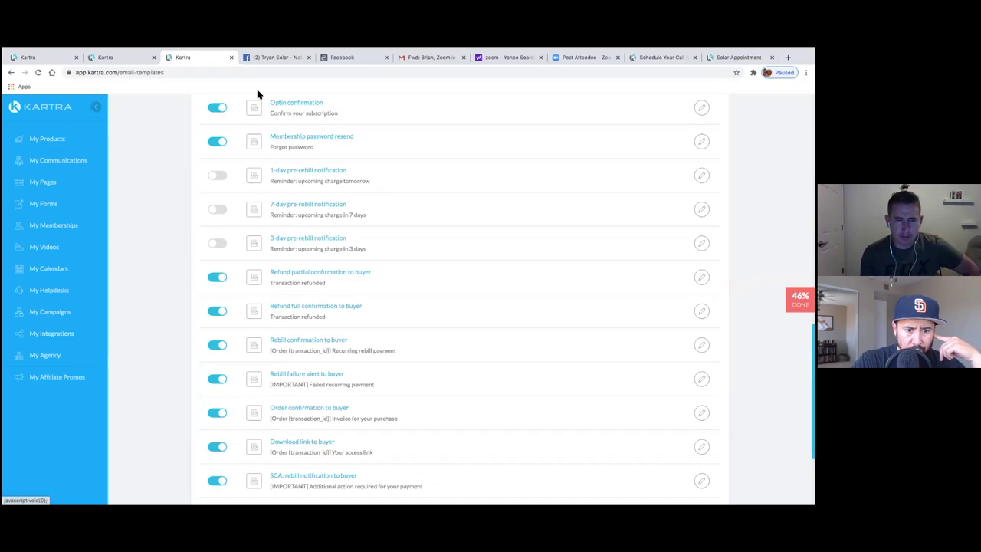
scroll(205, 158, up, 1)
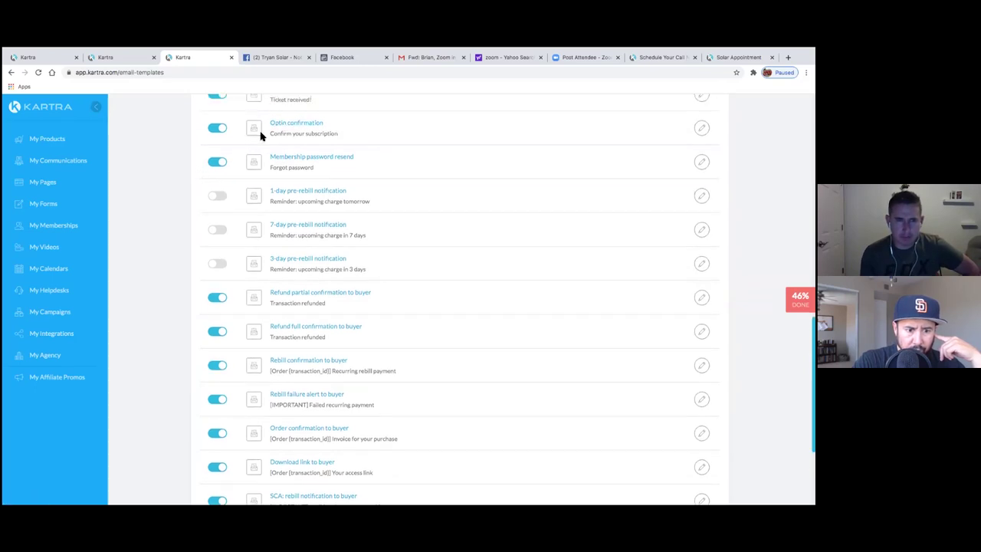
scroll(283, 134, up, 2)
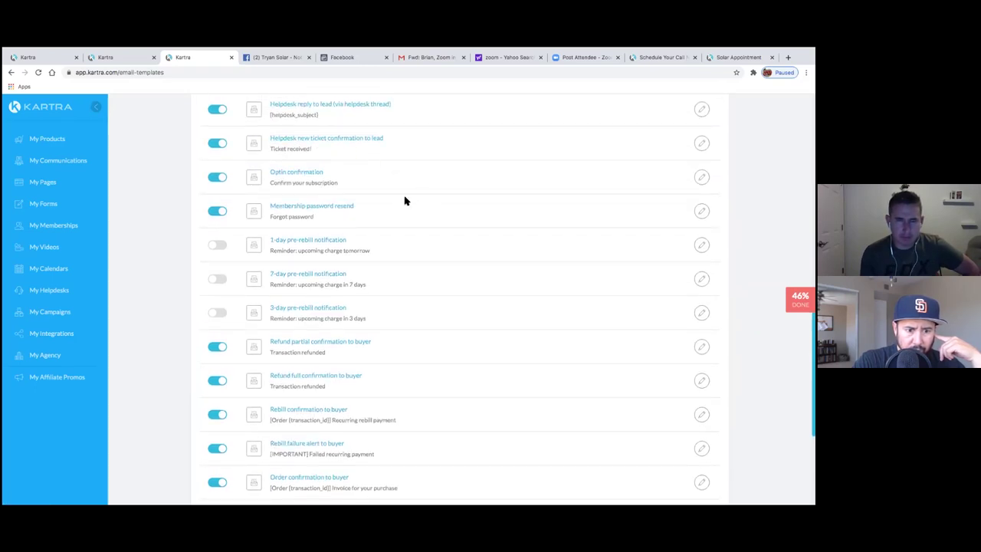
scroll(397, 188, up, 1)
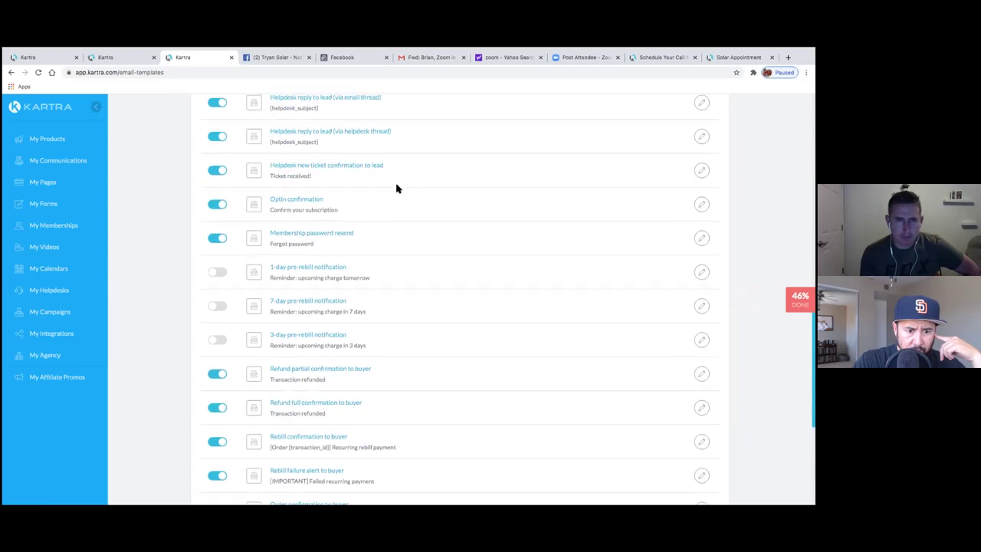
scroll(397, 189, up, 3)
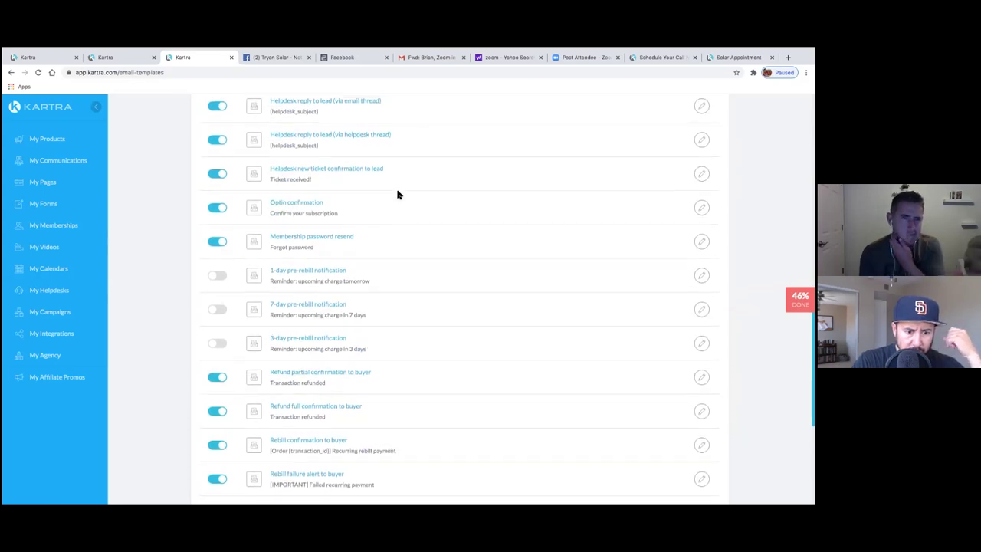
scroll(397, 195, up, 3)
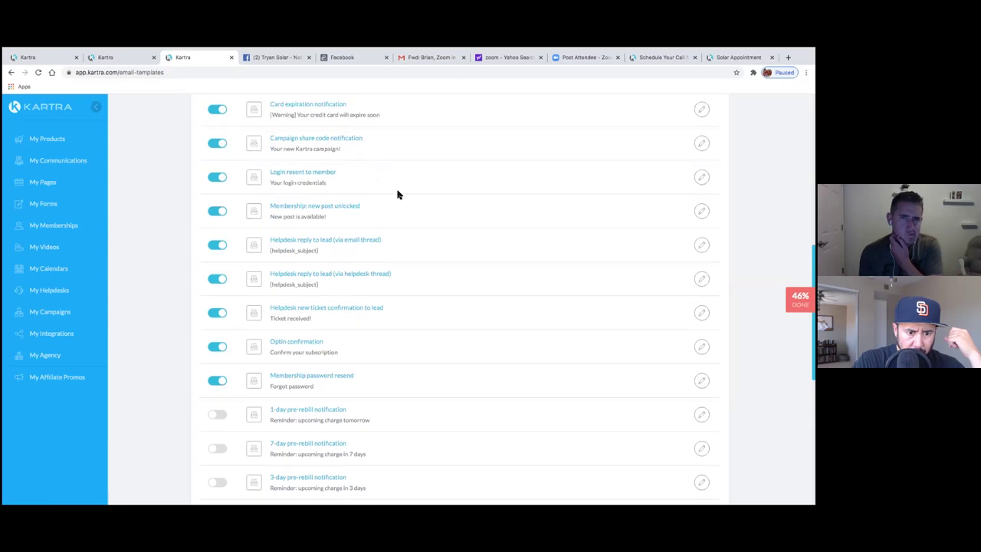
scroll(397, 195, up, 2)
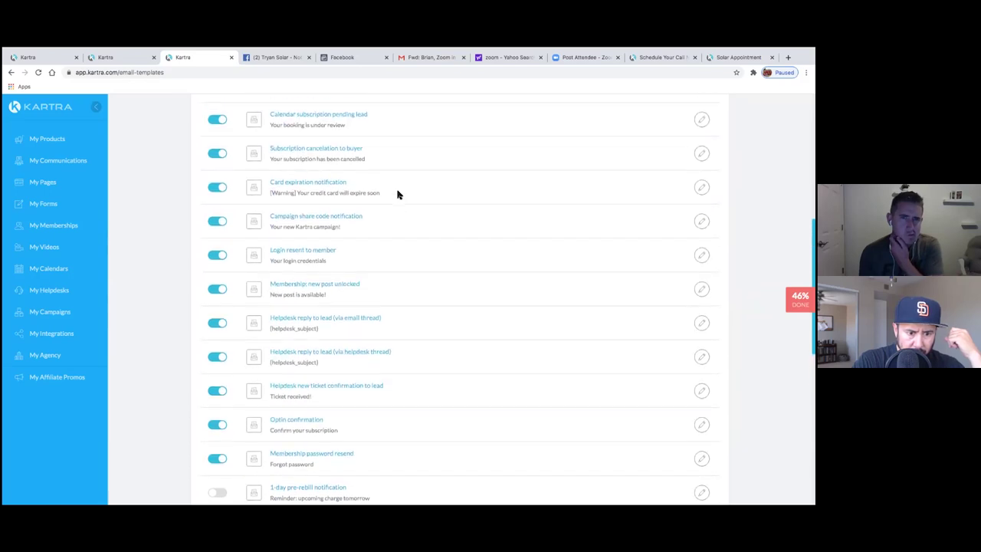
scroll(397, 195, up, 3)
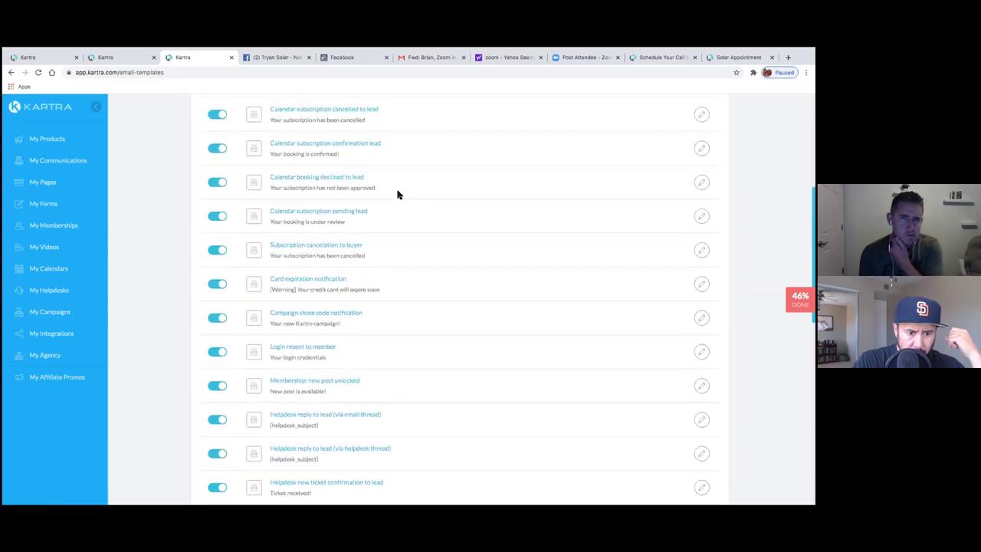
scroll(397, 195, up, 3)
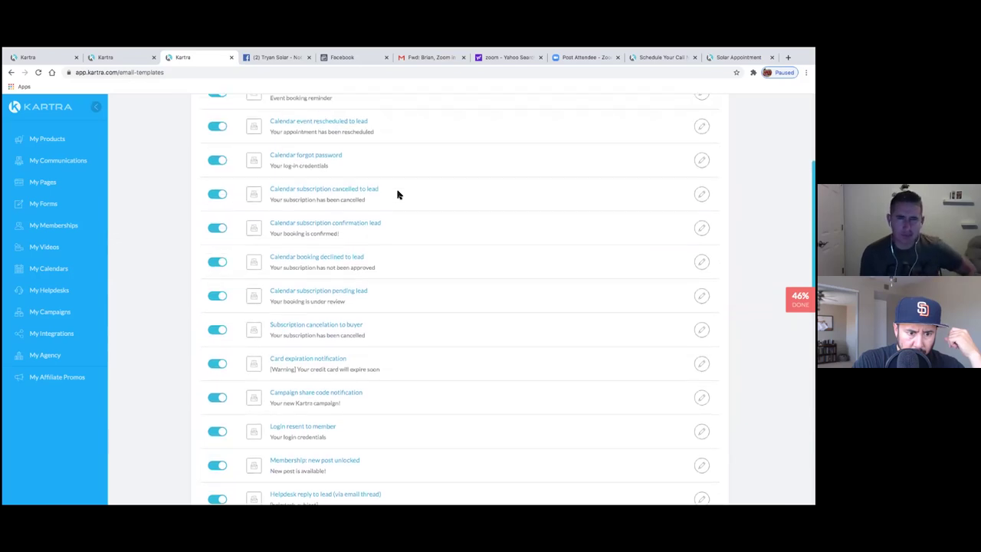
scroll(159, 186, up, 1)
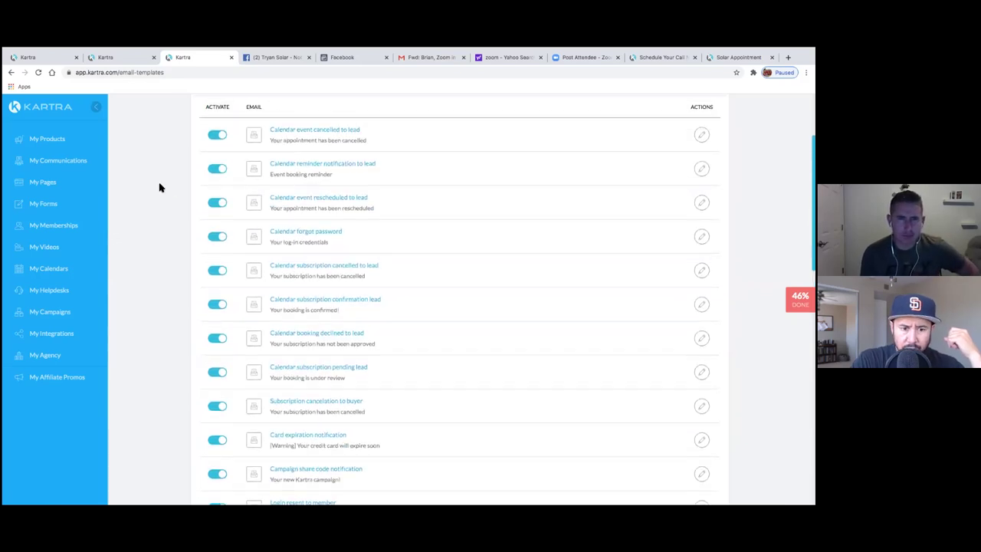
scroll(164, 179, up, 3)
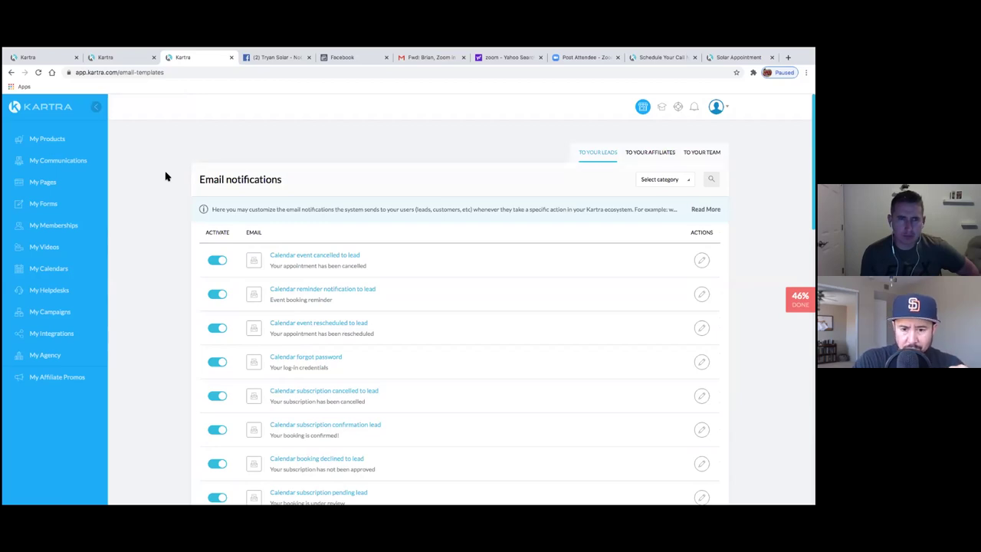
- Under the team notifications, activate the 'Lead fills in an optin form' alert
click(702, 151)
scroll(177, 245, down, 1)
scroll(177, 245, down, 5)
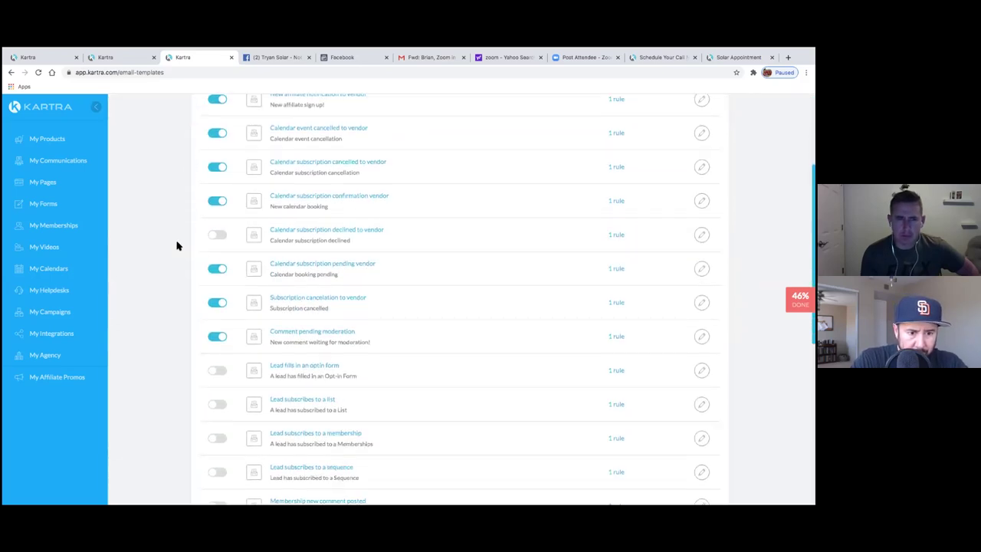
scroll(177, 245, down, 4)
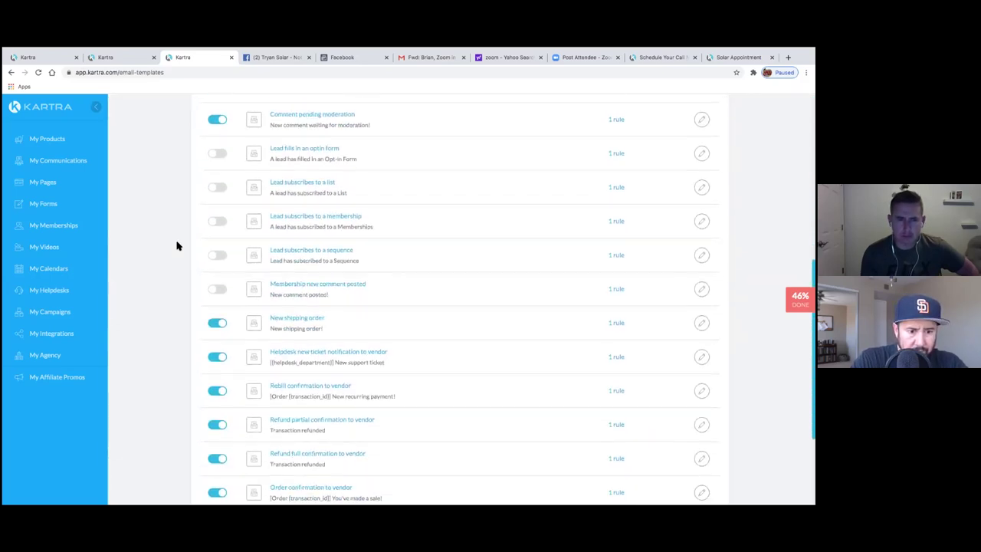
scroll(177, 245, down, 1)
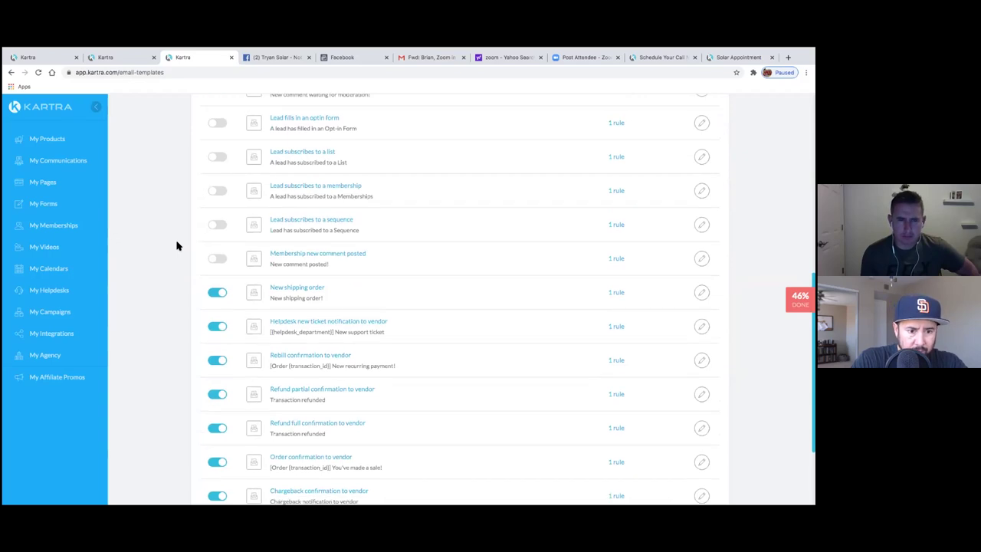
scroll(174, 248, up, 3)
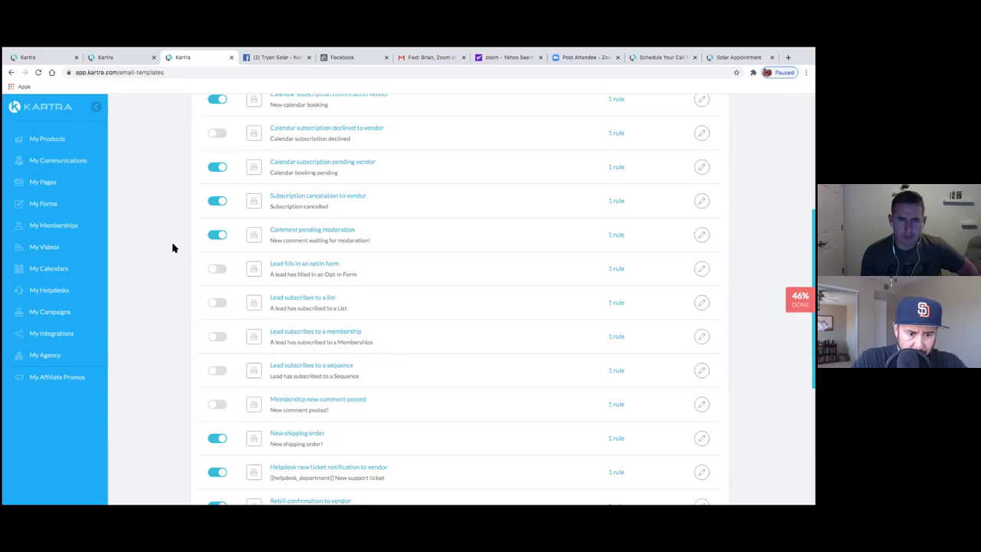
click(207, 275)
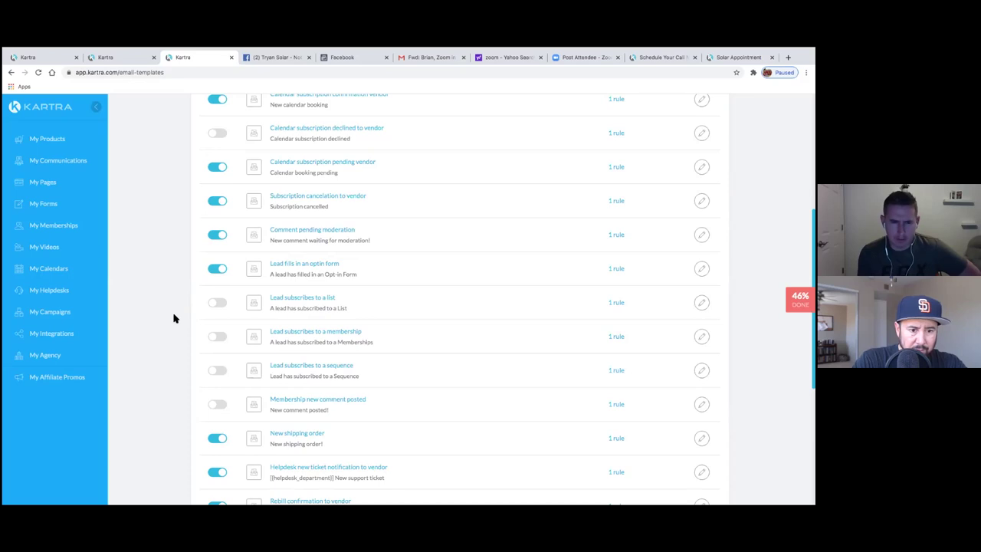
scroll(174, 318, down, 5)
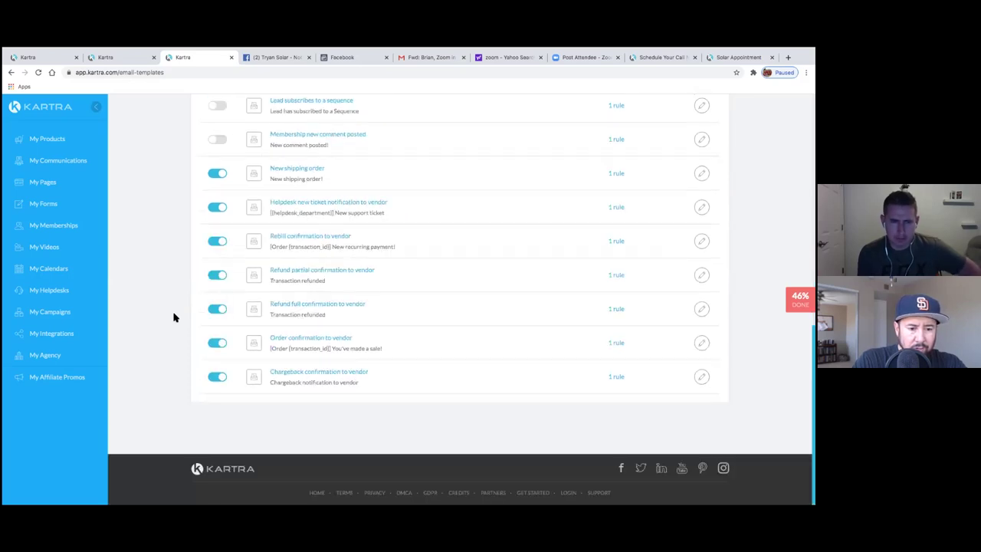
scroll(175, 315, up, 10)
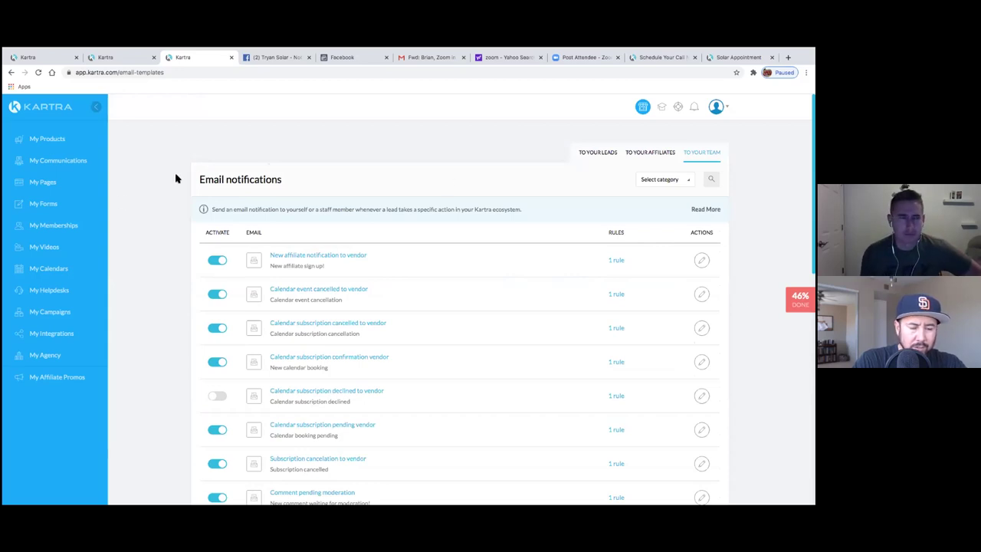
- Reload the Pages list and preview the Solar opt in page
click(43, 187)
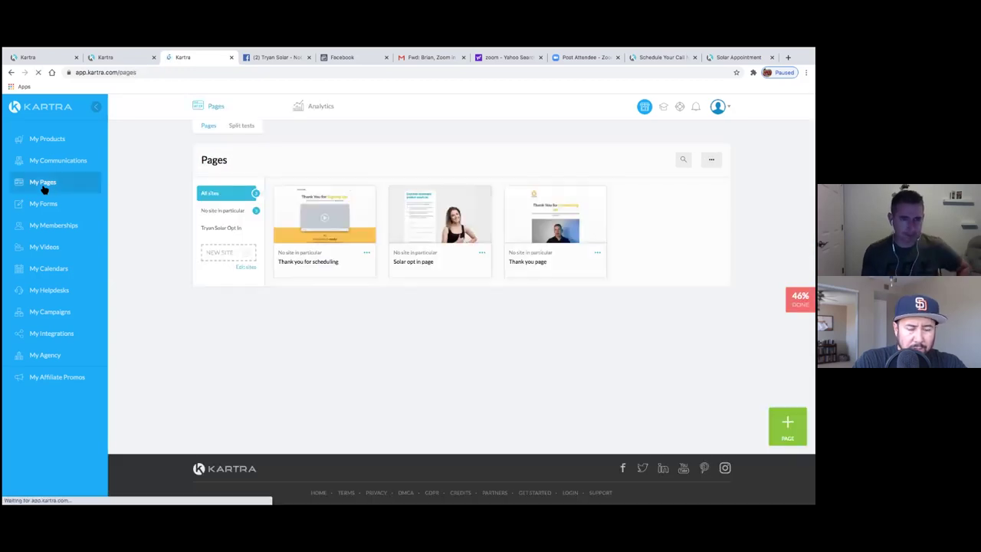
click(10, 73)
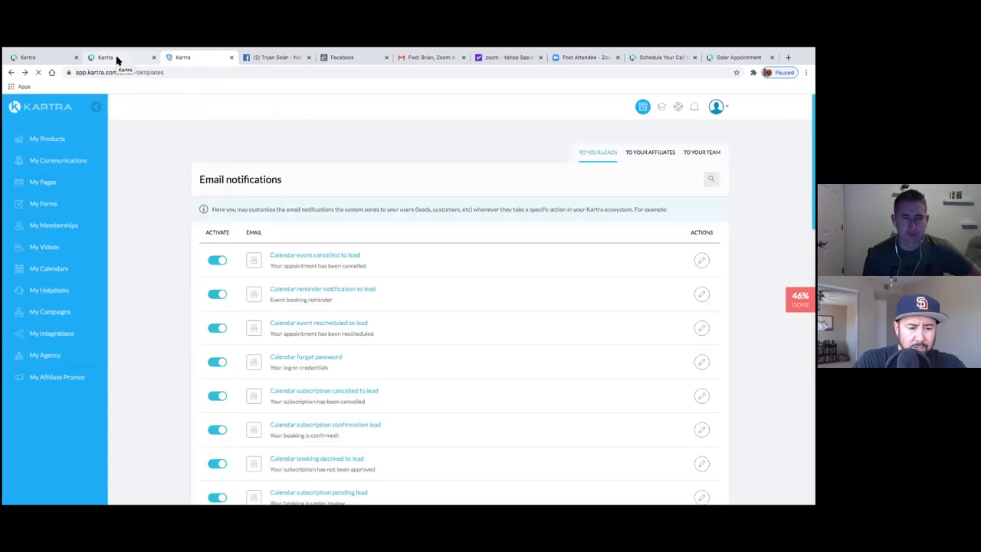
click(117, 59)
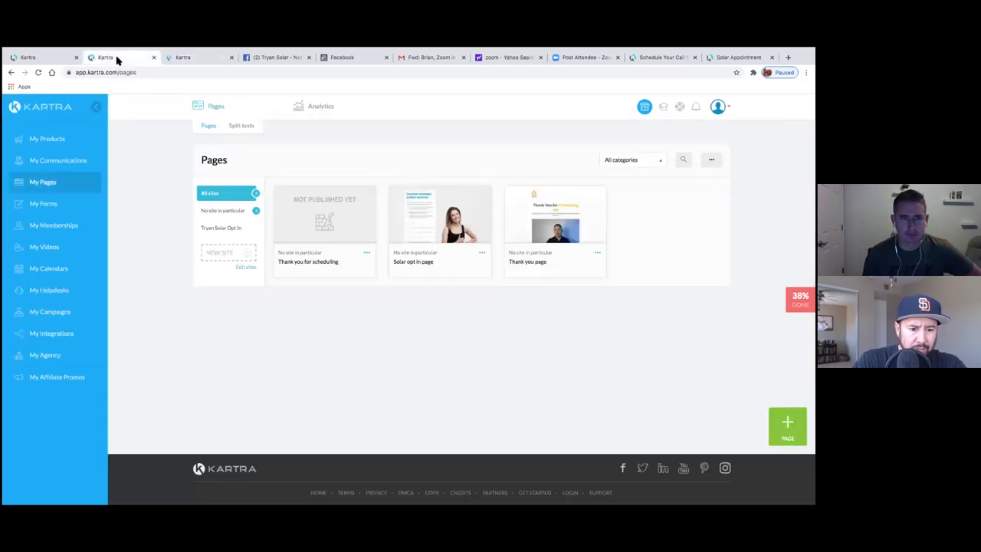
click(431, 233)
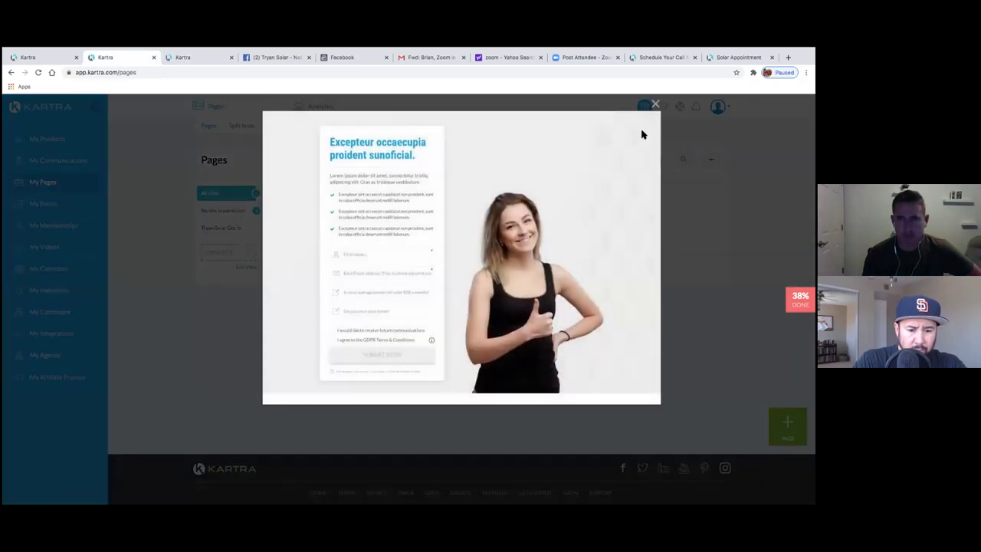
click(656, 103)
- Look through the other open browser tabs, then return to the Kartra Pages list
click(654, 60)
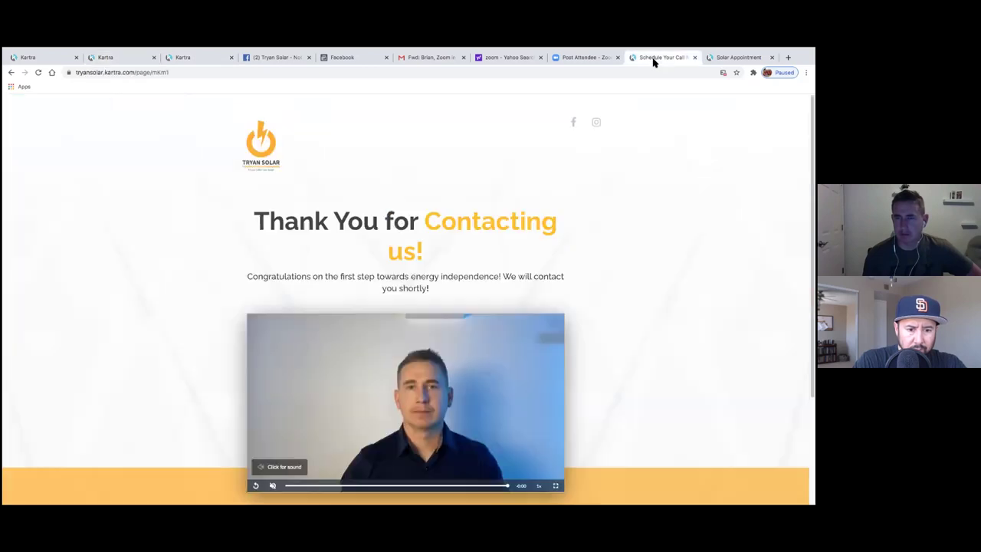
key(ctrl+Tab)
click(590, 60)
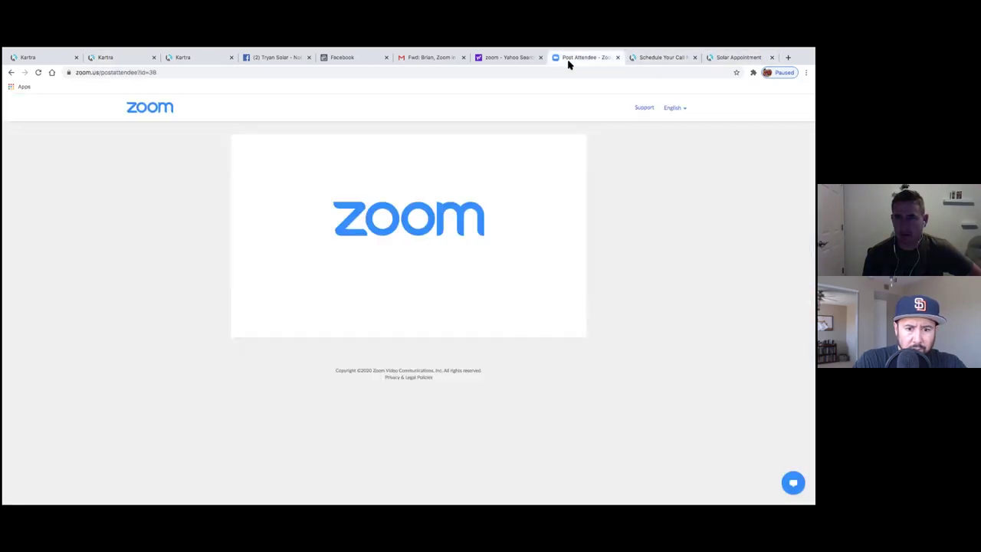
click(518, 59)
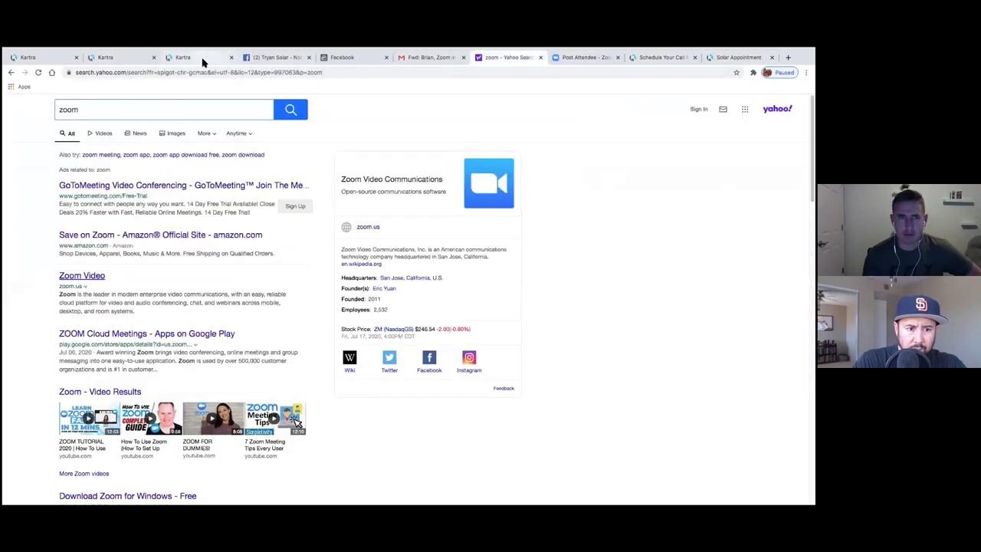
click(202, 59)
click(116, 59)
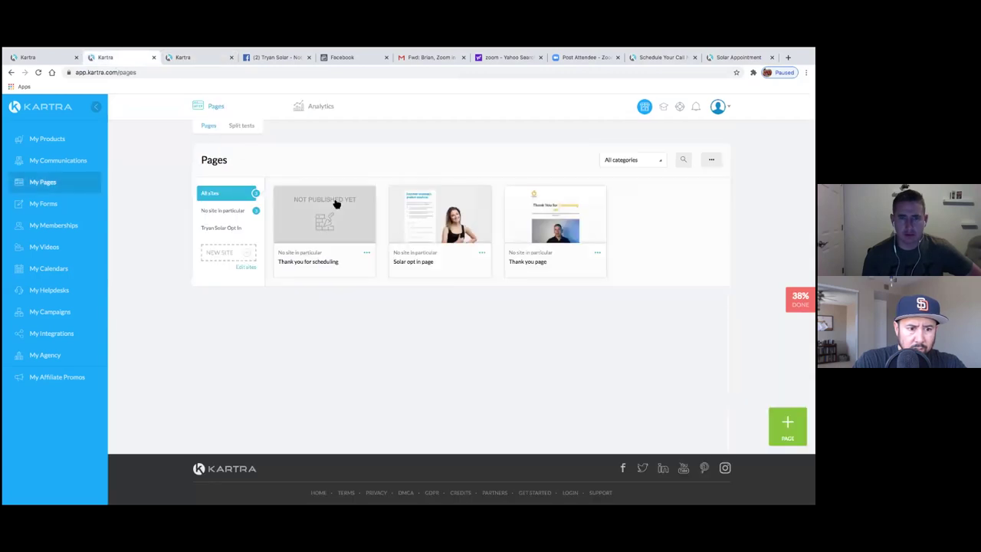
- Copy the Solar opt in page's public link and load it in a new browser tab
click(483, 253)
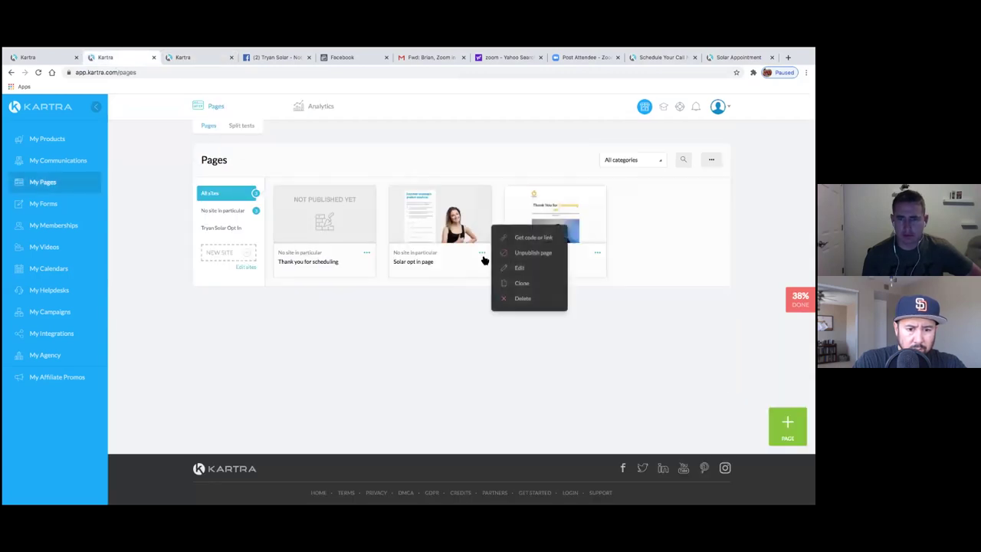
click(528, 240)
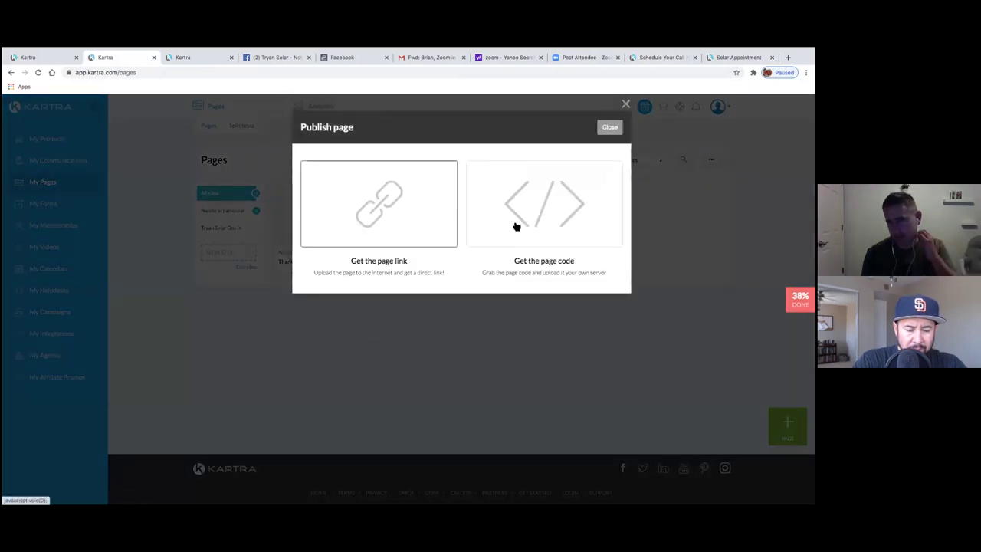
click(432, 235)
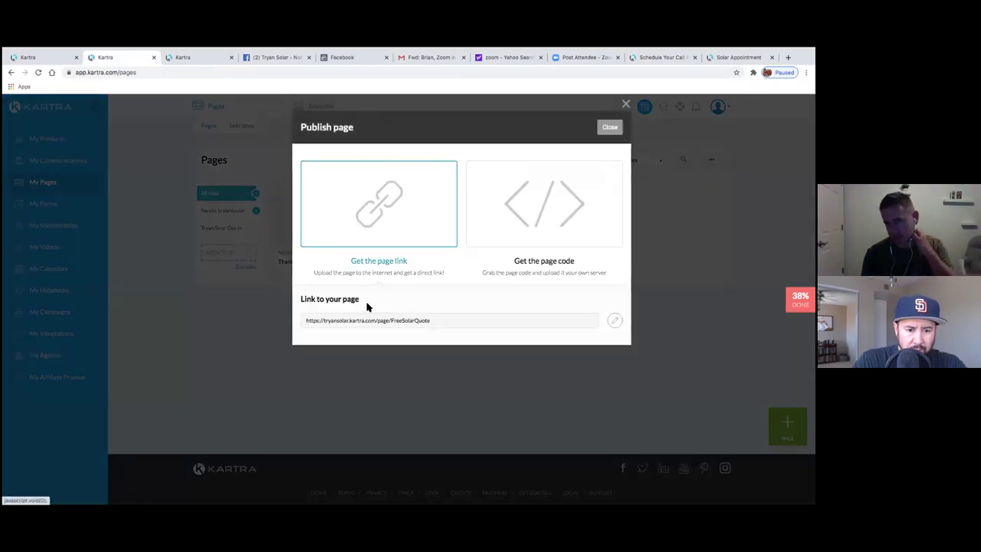
right_click(426, 322)
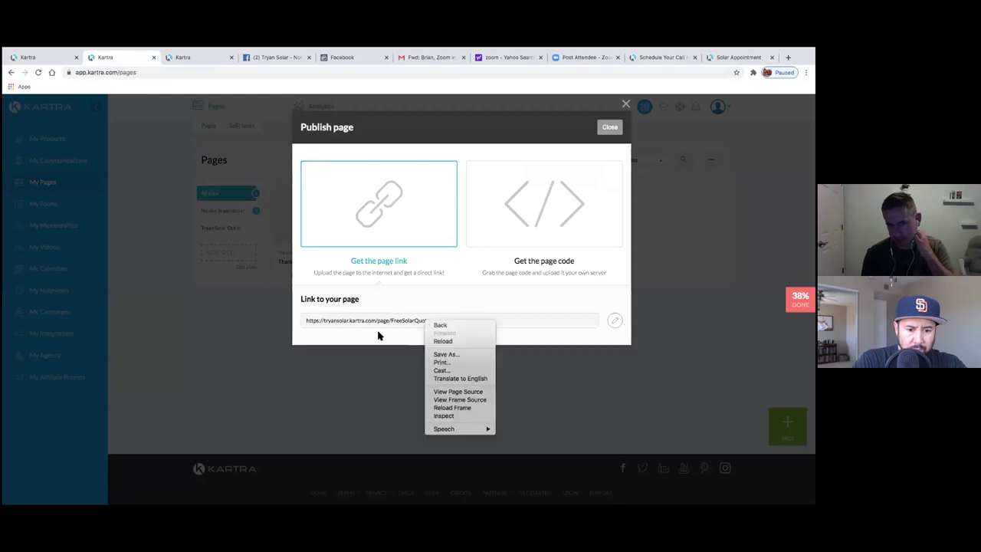
click(308, 322)
drag(306, 323, 434, 321)
triple_click(432, 322)
key(ctrl+c)
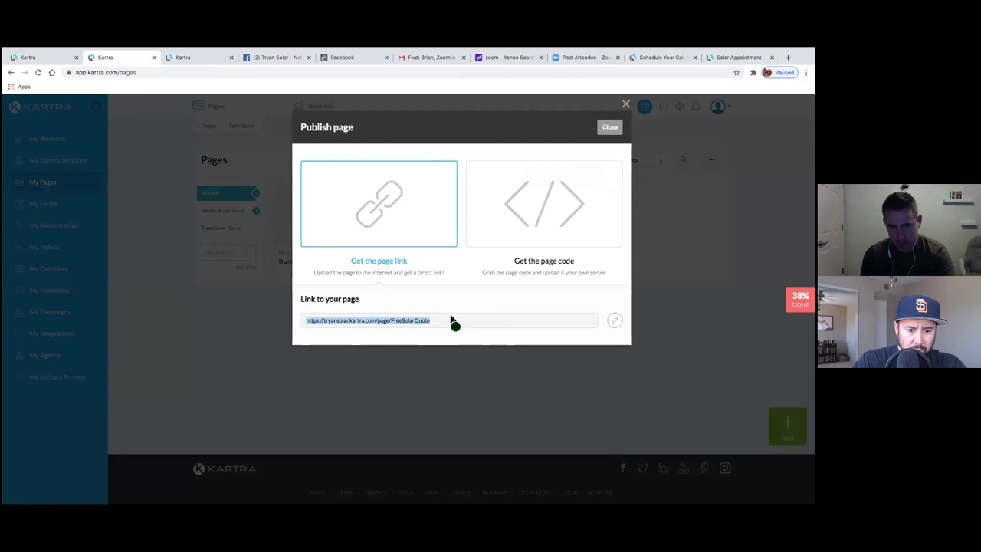
click(609, 127)
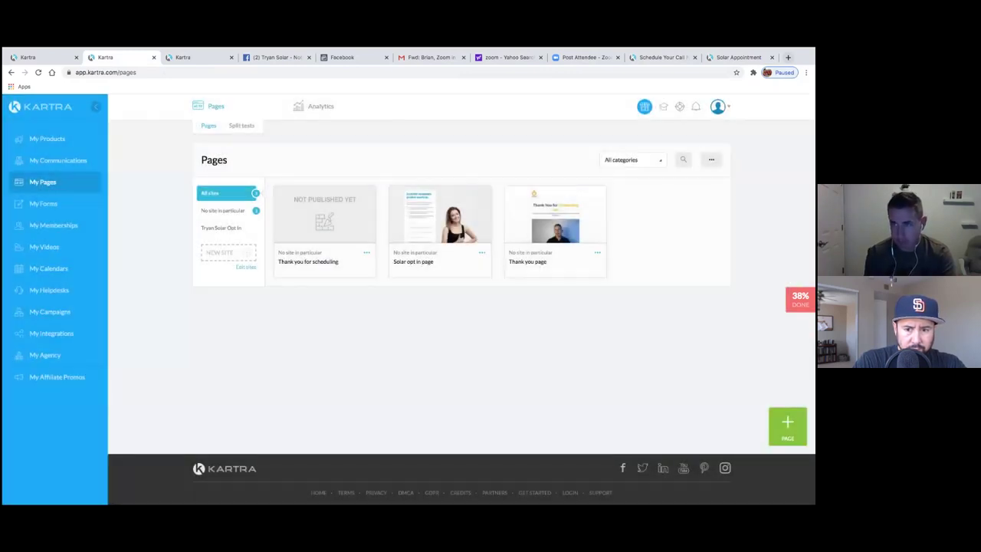
click(788, 58)
key(ctrl+v)
key(Return)
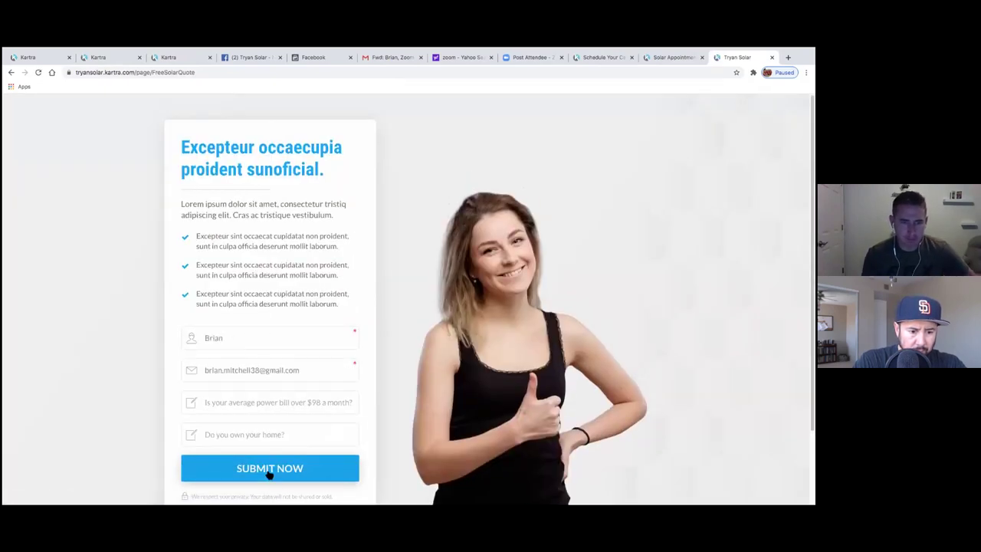
- Answer 'y' to the power bill question and submit the test lead
click(265, 410)
text(y)
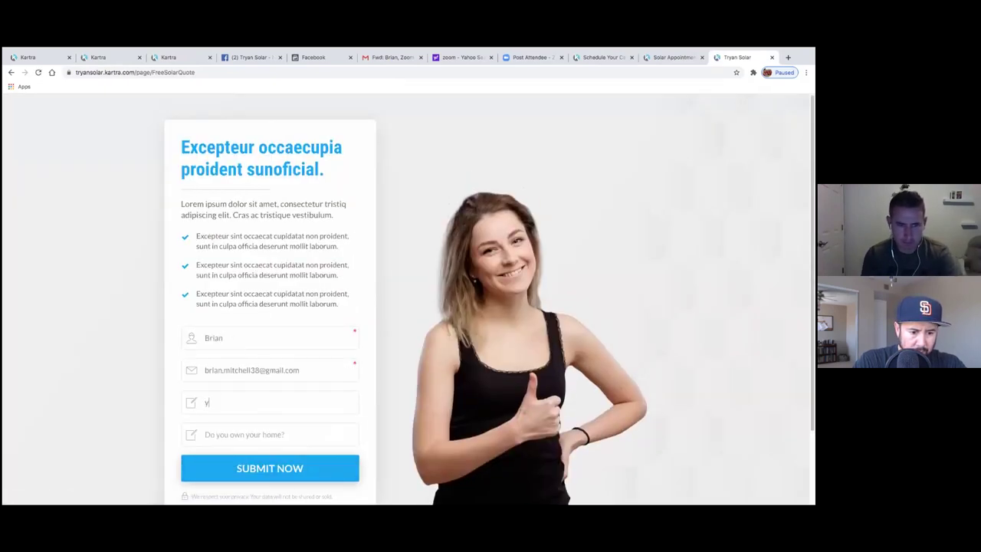
text(t)
key(BackSpace)
text(yes)
click(279, 473)
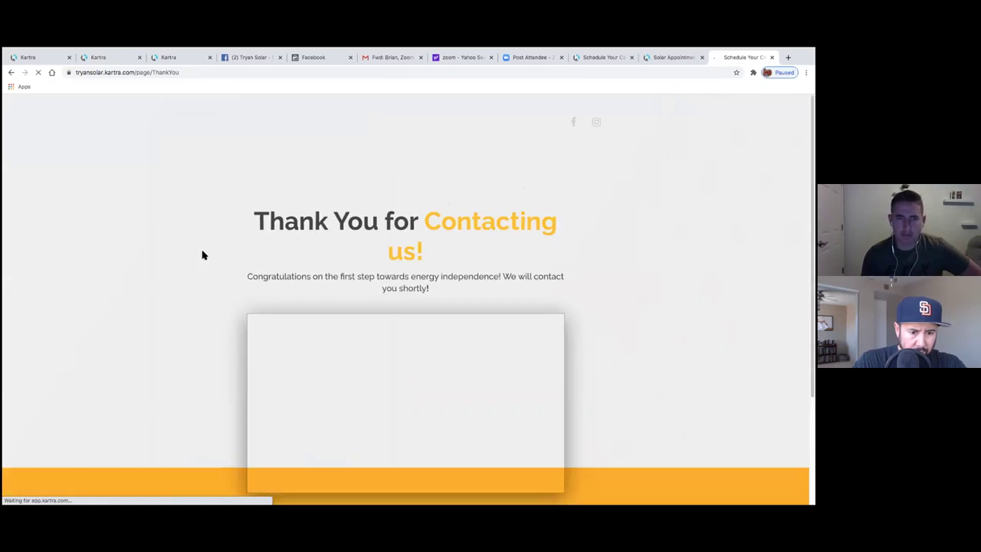
- Review the Thank You page, then return to Kartra and open the lead lists
scroll(207, 253, down, 3)
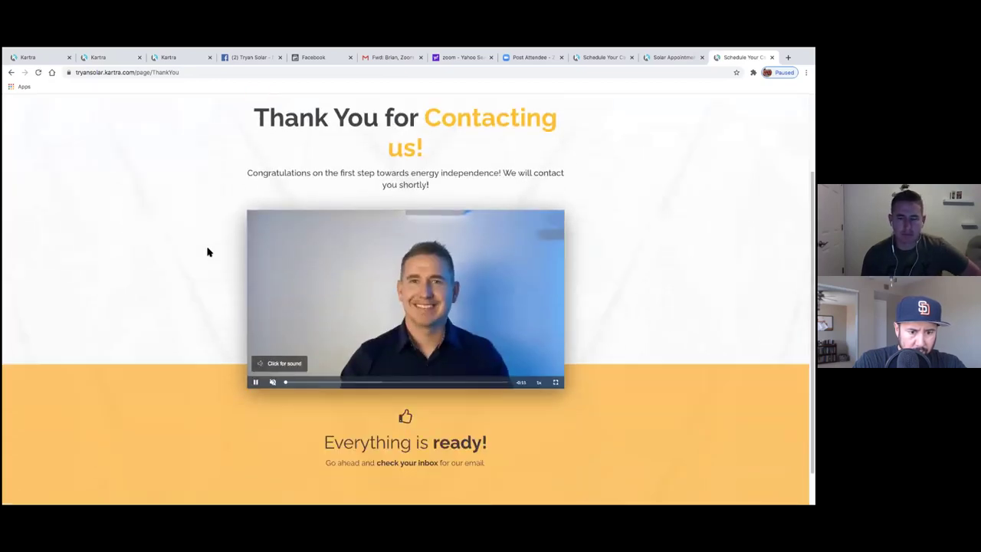
scroll(207, 253, up, 3)
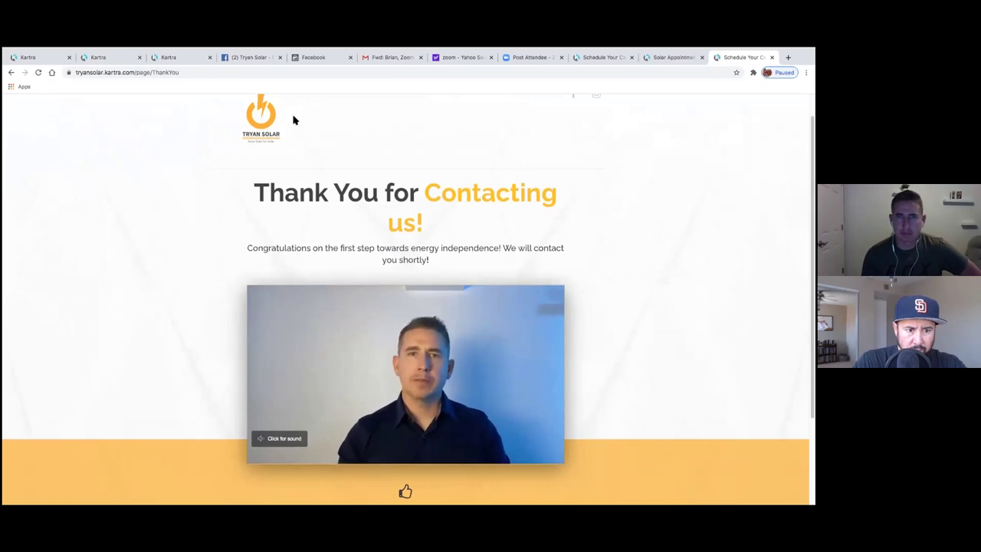
click(114, 62)
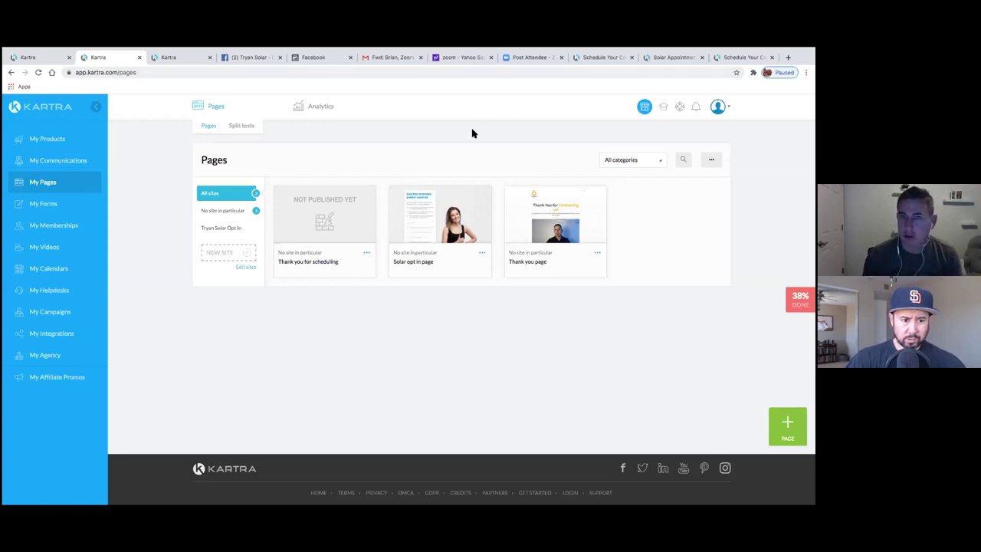
click(43, 165)
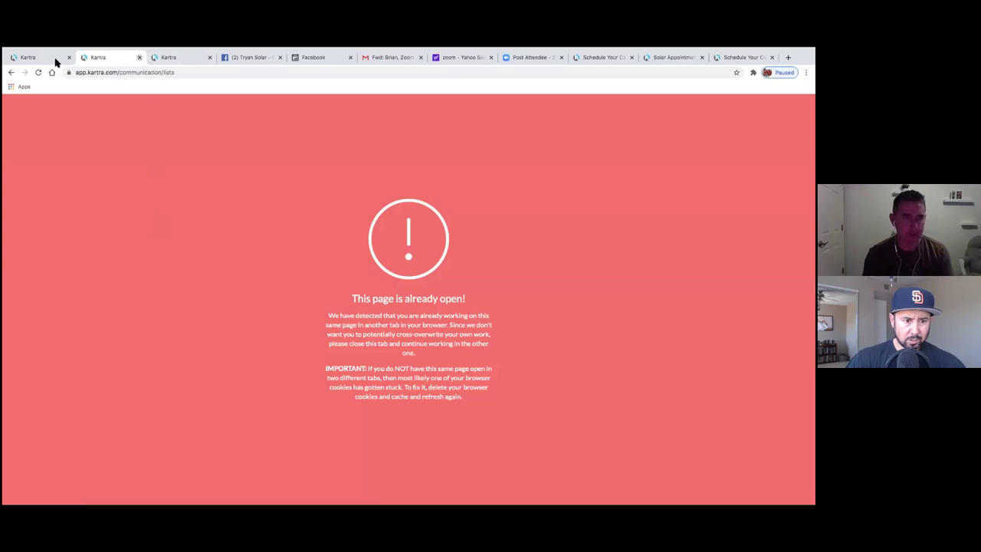
- Close the duplicate error tab and the extra Kartra tab
click(139, 57)
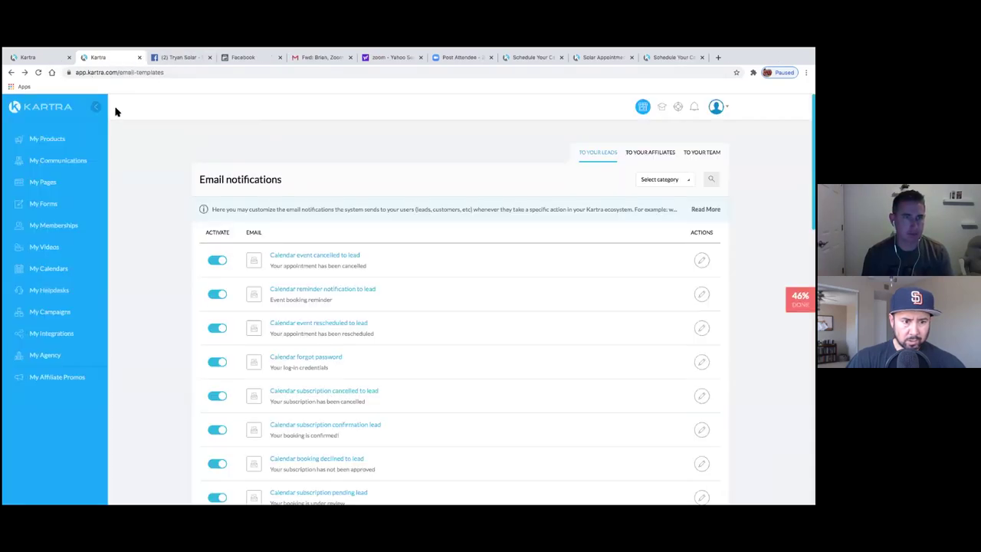
mouse_move(138, 75)
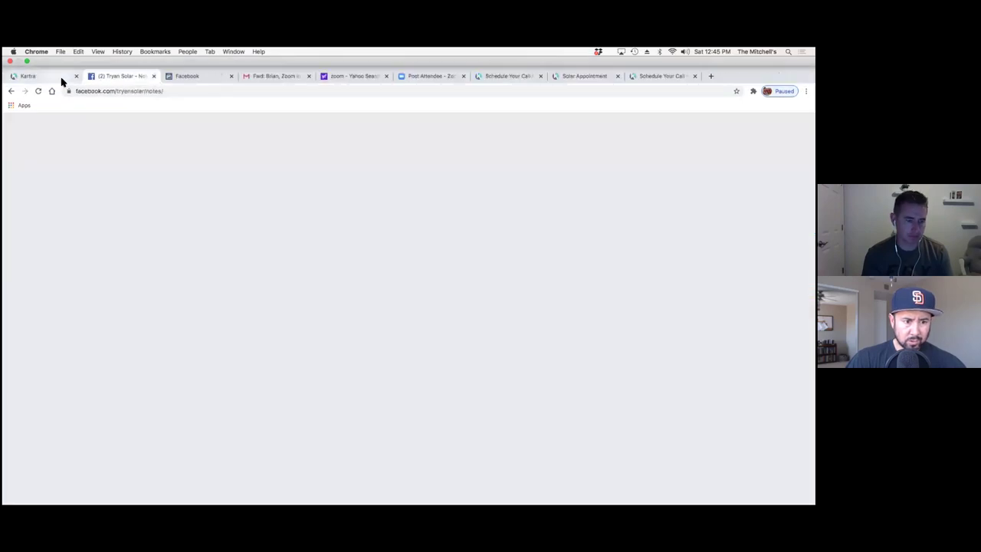
key(super+w)
- Reload the lead lists to check counts, and finish the reply-to address with 'com'
click(49, 79)
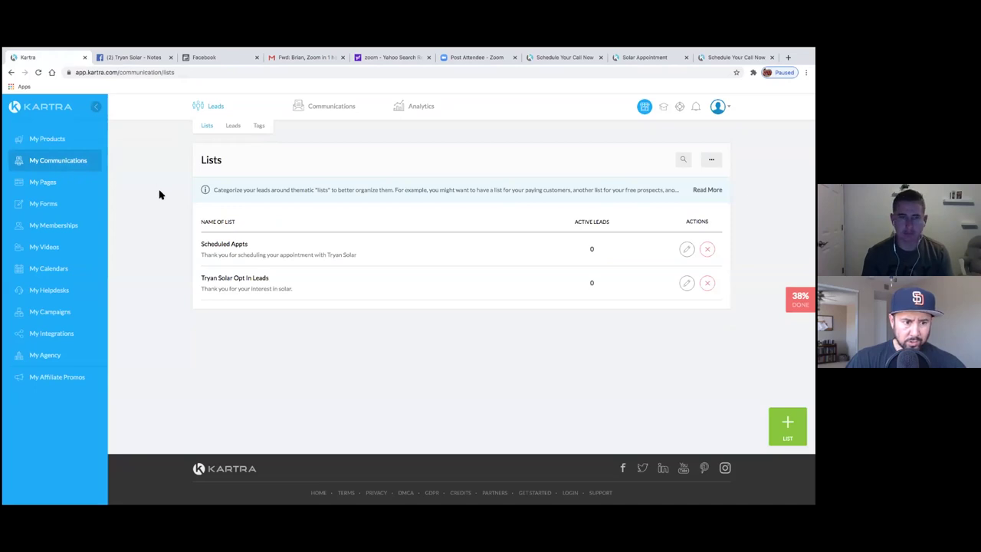
click(37, 72)
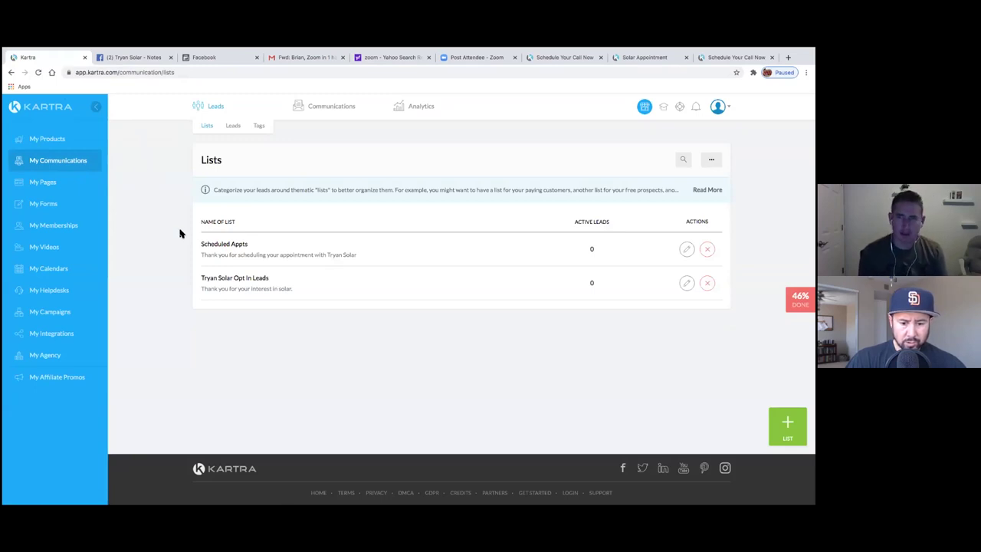
text(com)
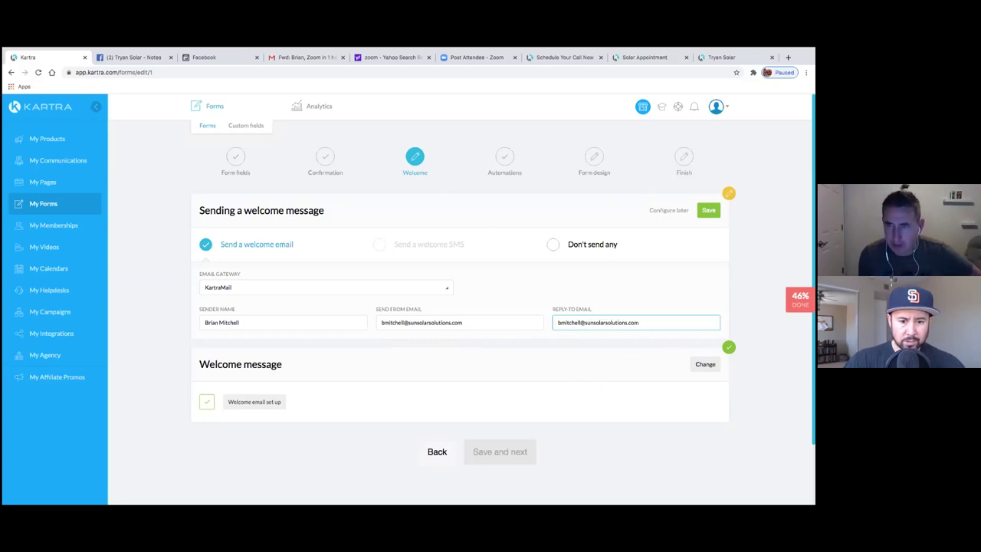
- Save the welcome email sender settings and subscribe form leads to Tryan Solar Opt In Leads
click(708, 211)
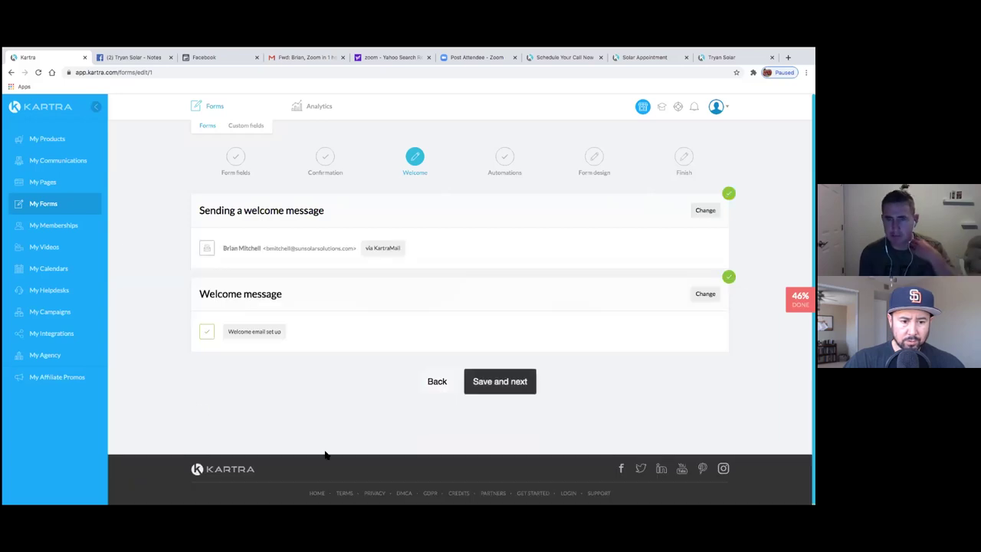
click(498, 381)
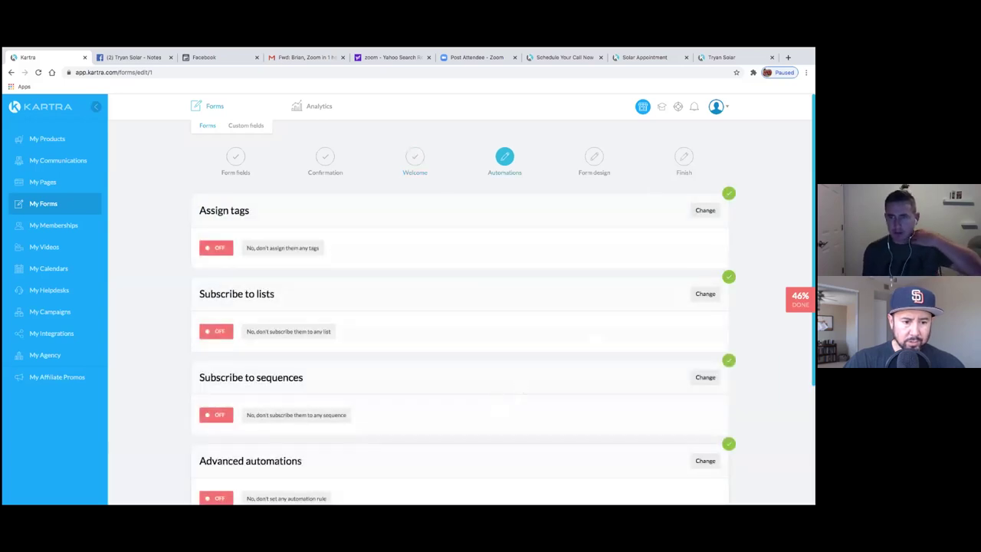
click(214, 333)
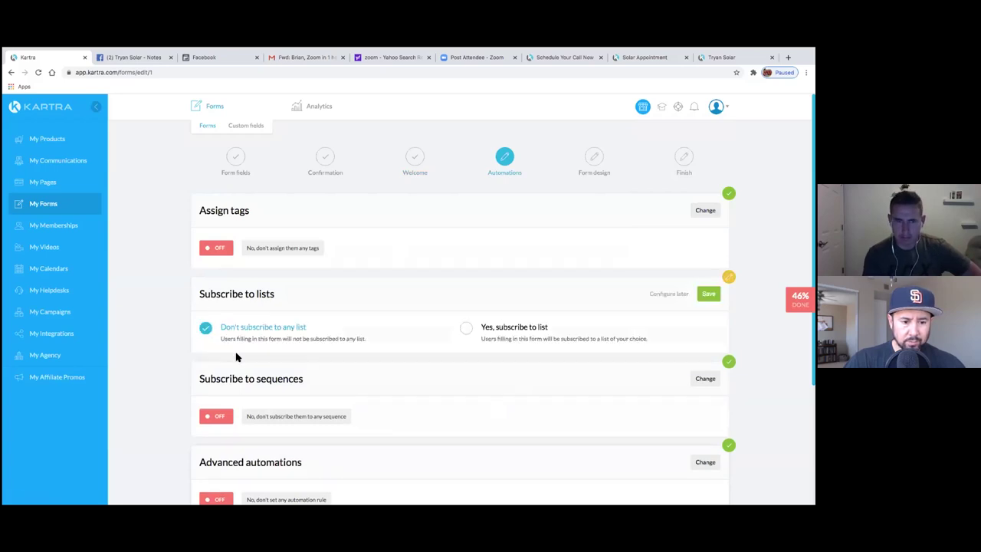
click(469, 332)
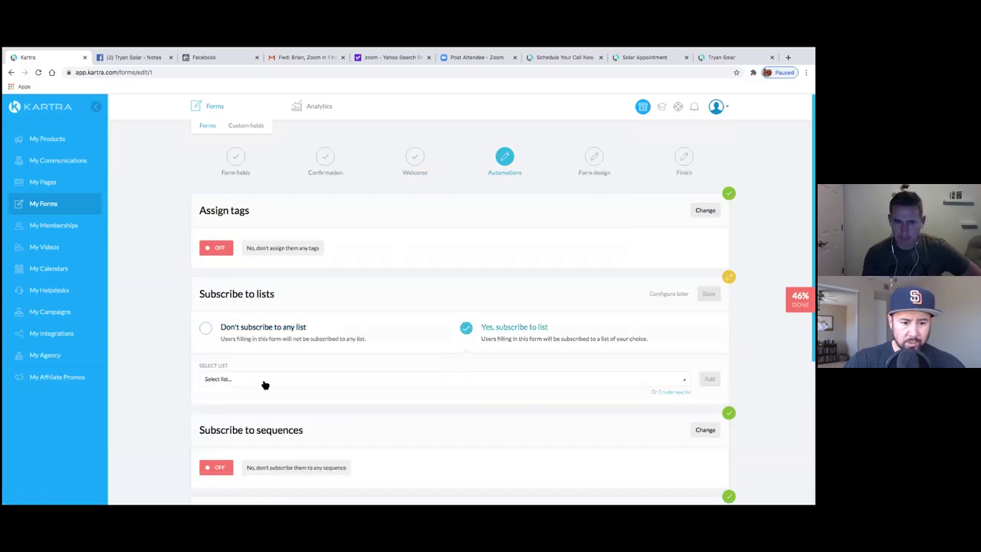
click(265, 381)
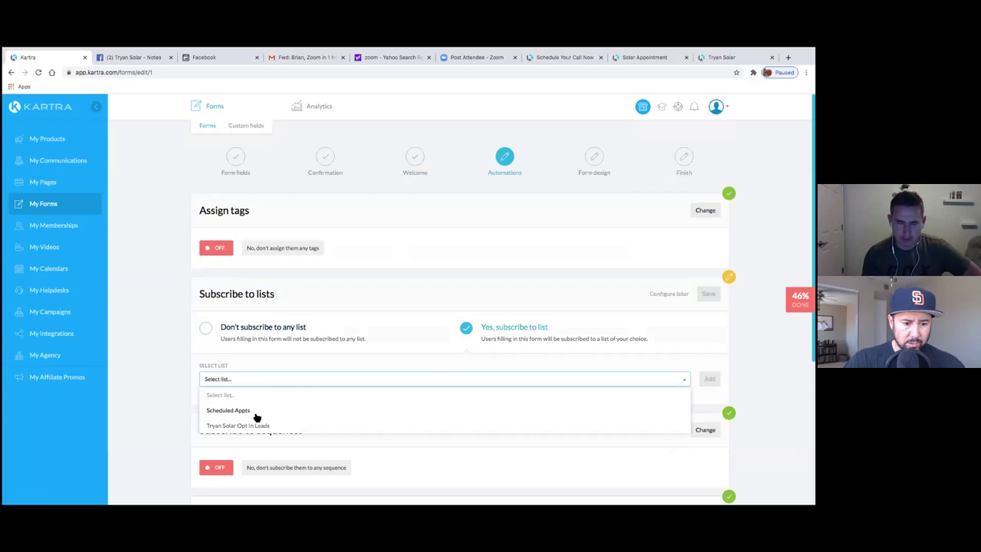
scroll(257, 418, down, 1)
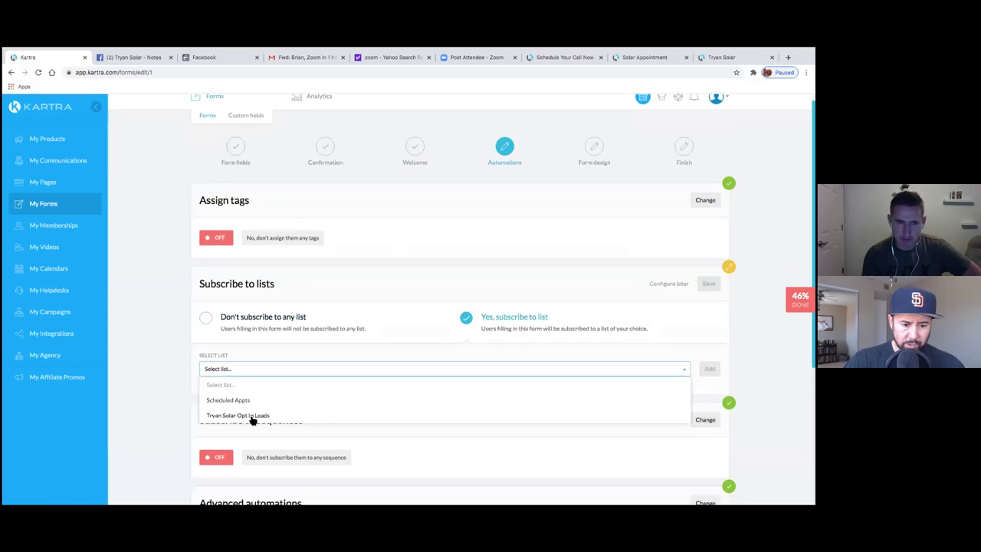
click(238, 415)
click(710, 369)
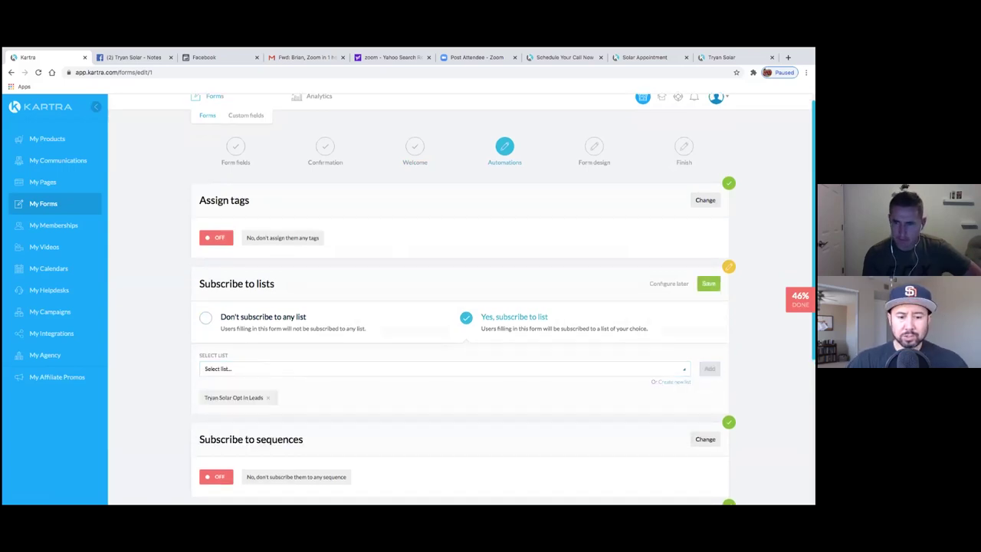
- Advance past the design step, finish the form, and bring up the FreeSolarQuote page
scroll(460, 299, down, 5)
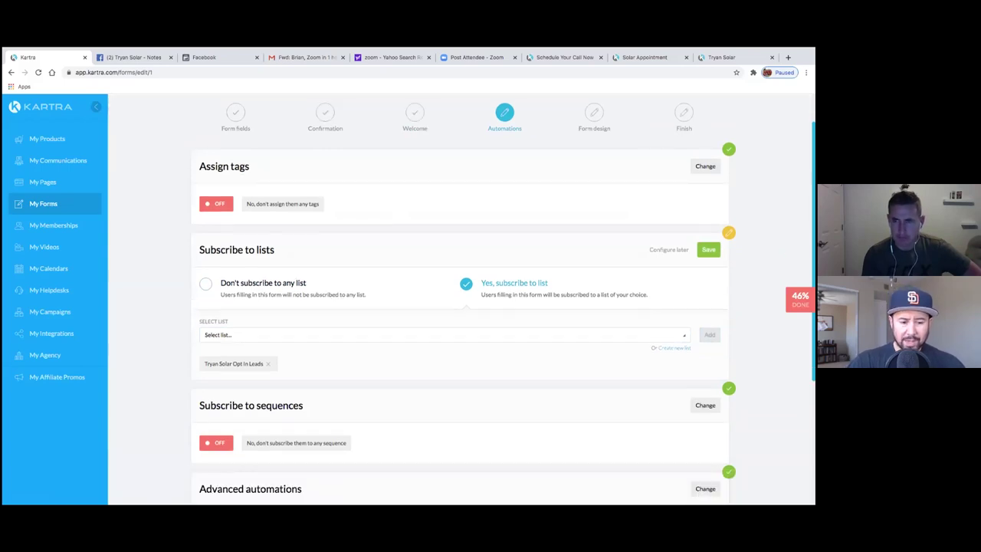
scroll(460, 299, up, 5)
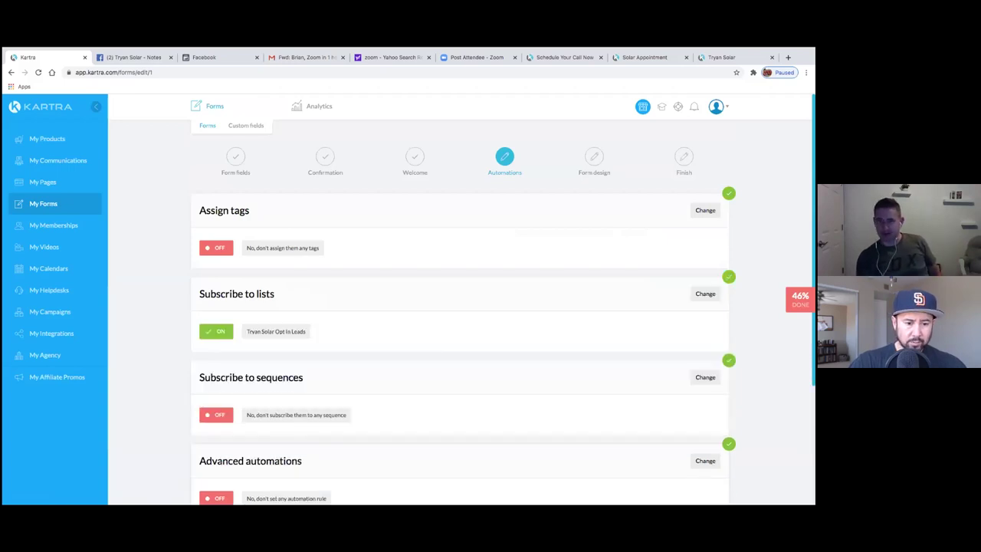
scroll(460, 345, down, 5)
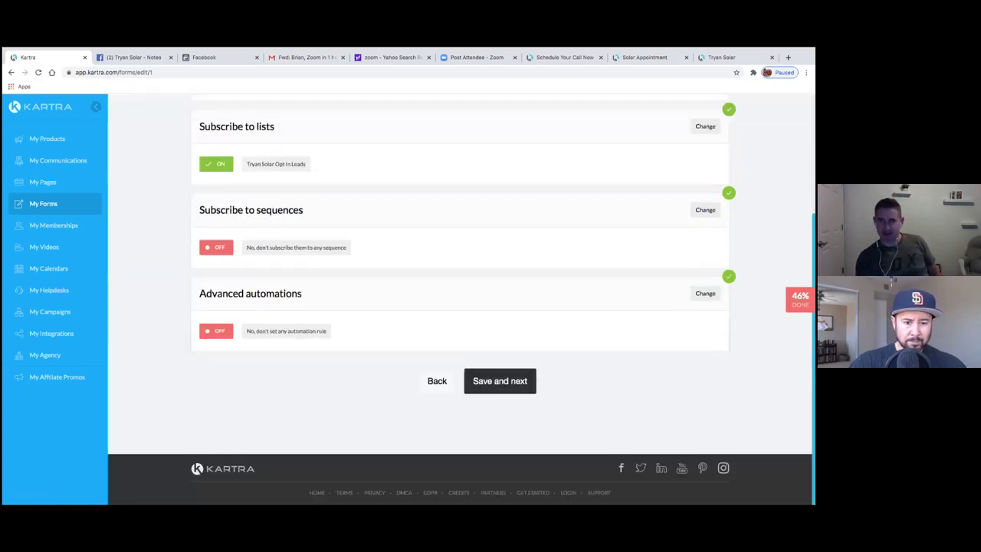
click(504, 381)
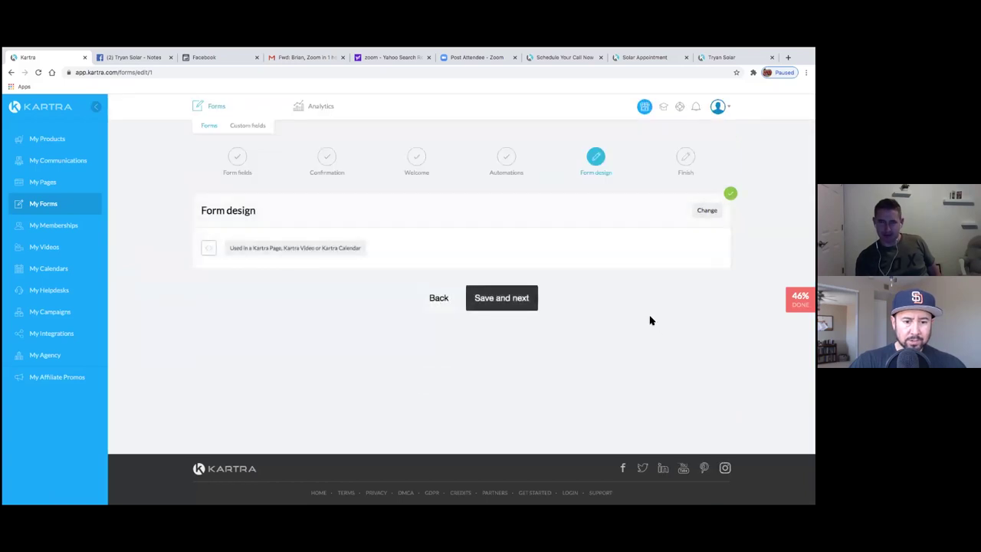
click(531, 302)
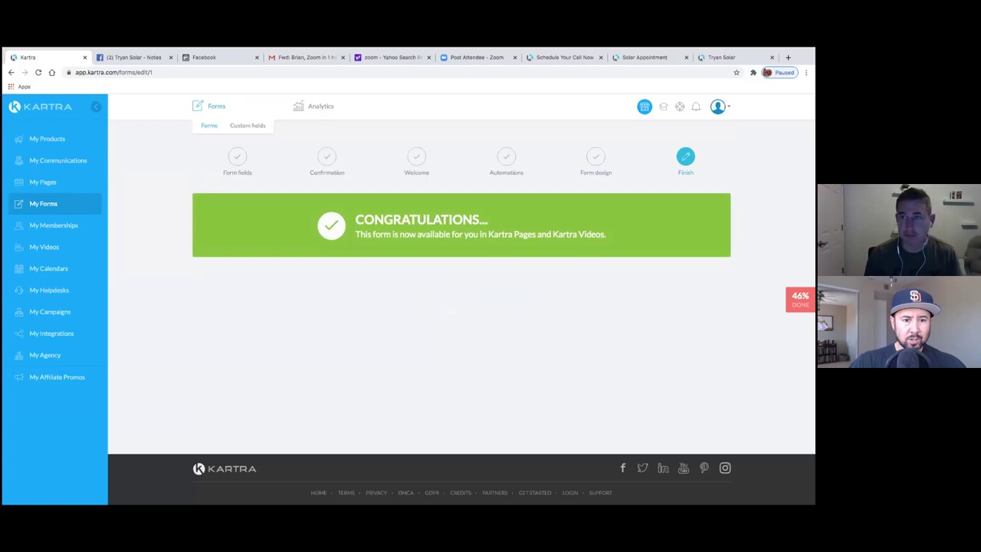
click(725, 57)
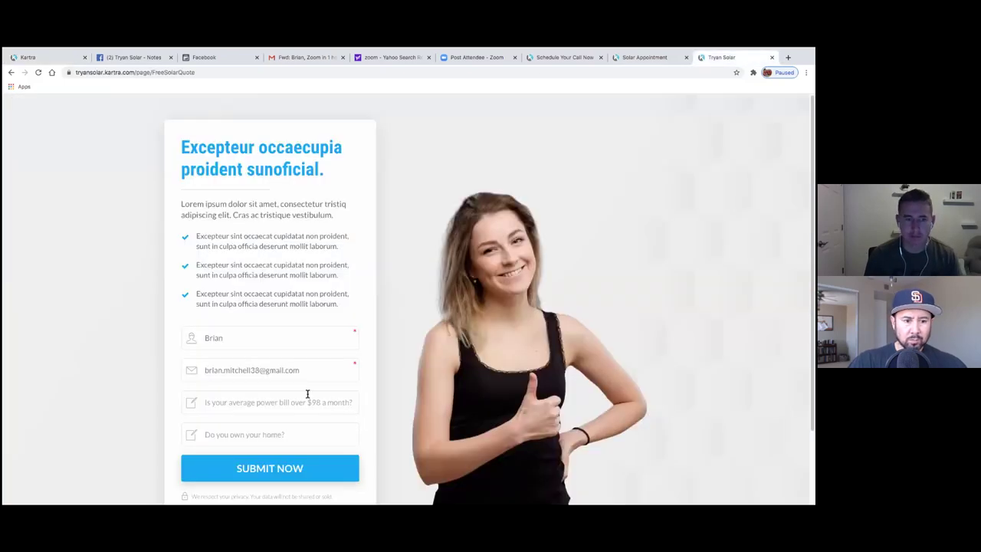
- Reload FreeSolarQuote, answer yes to power-bill and home-ownership questions, submit, and return to Kartra
click(37, 72)
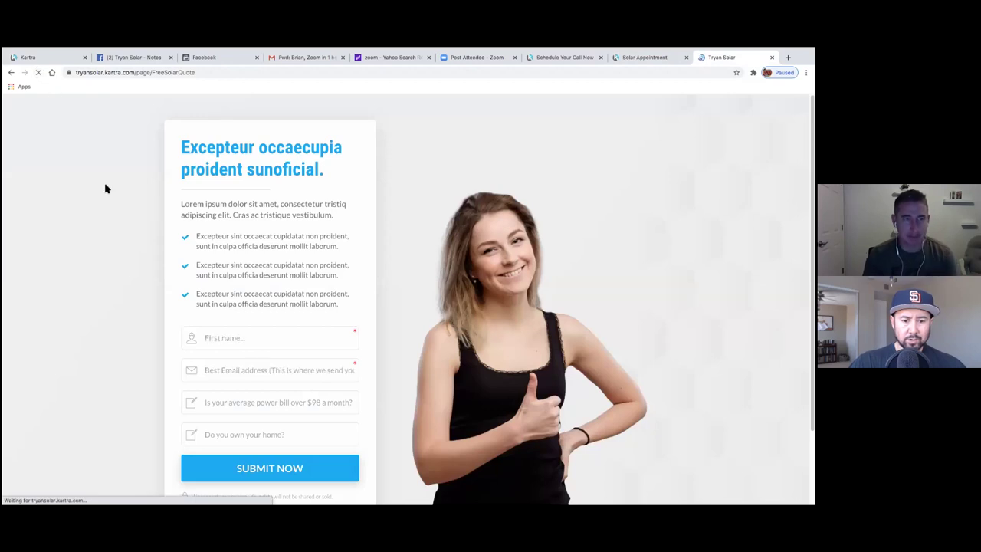
click(267, 401)
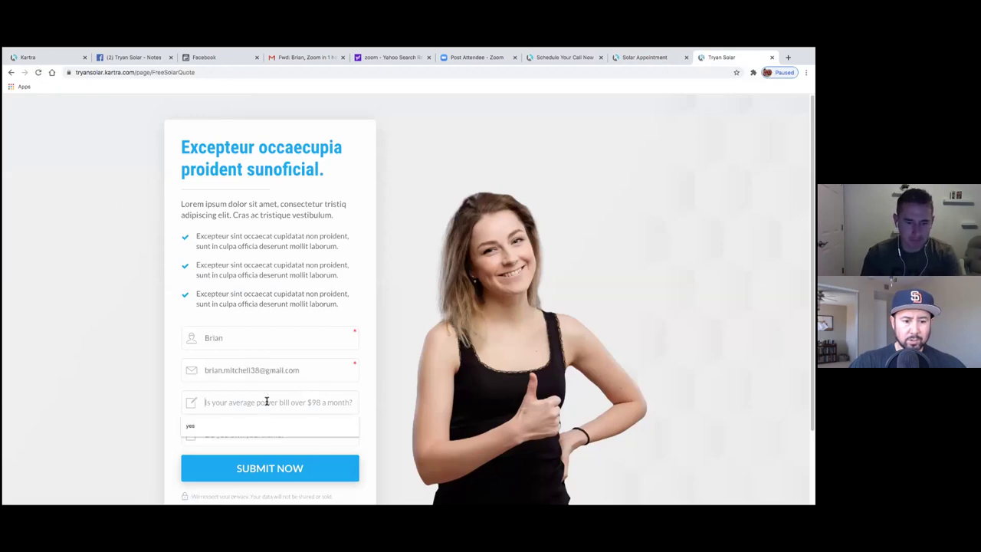
click(267, 425)
click(273, 435)
click(270, 458)
click(271, 467)
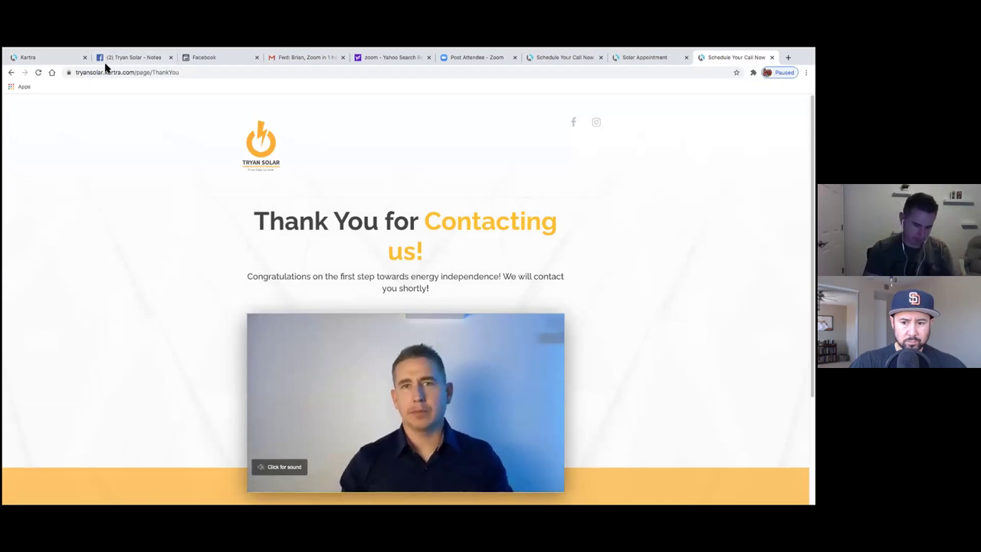
click(60, 58)
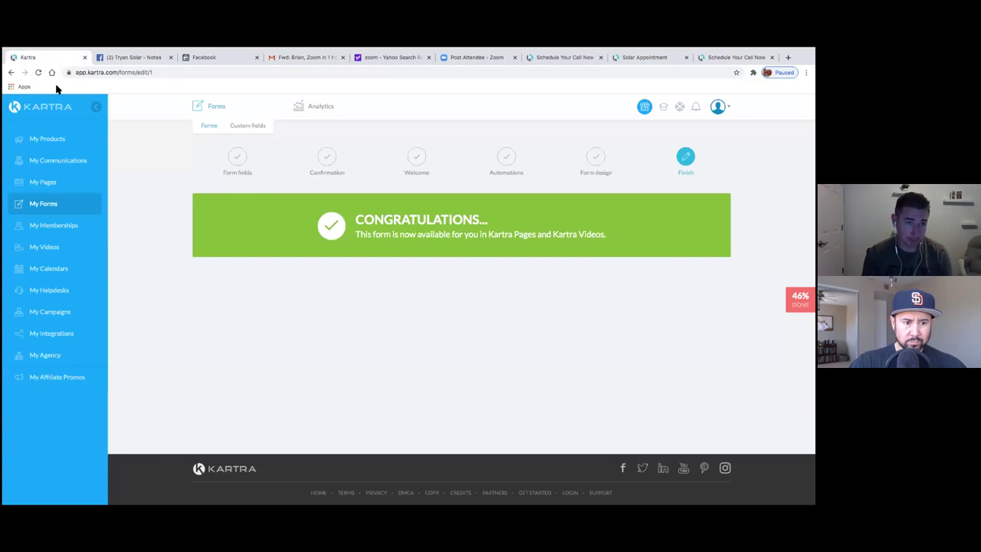
- Open My Communications lists and show the 1 active lead in Tryan Solar Opt In Leads
click(52, 162)
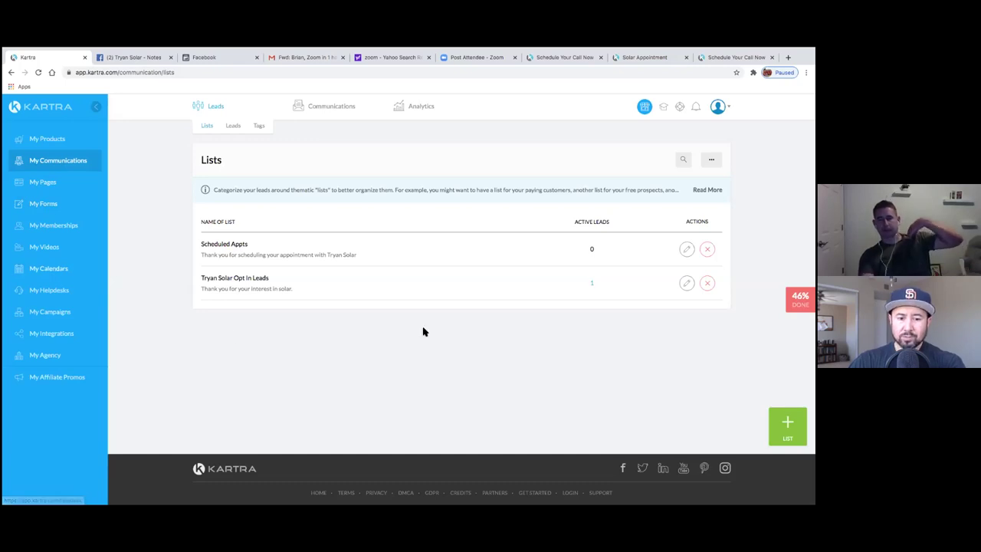
click(591, 284)
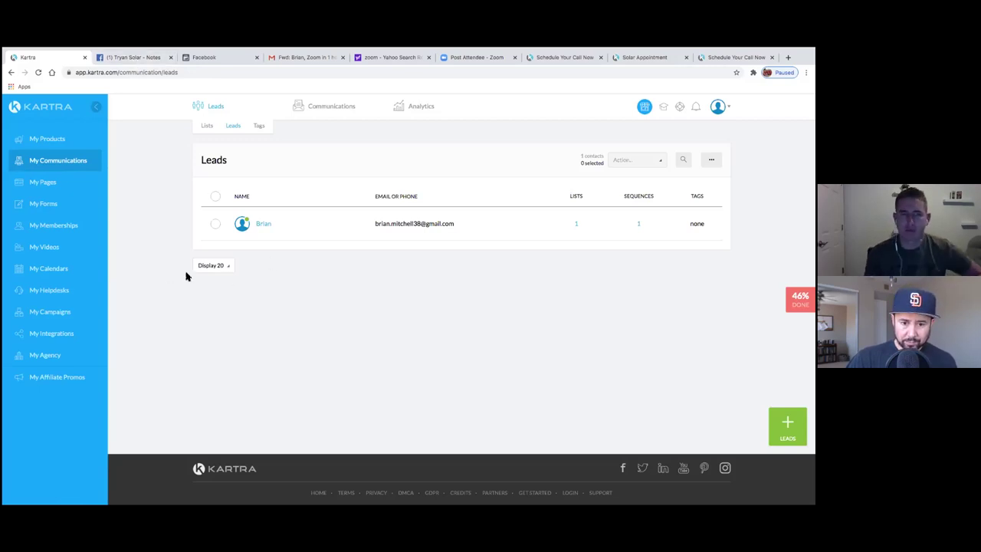
- Open the test lead's profile and check its list subscriptions and available lists
click(259, 223)
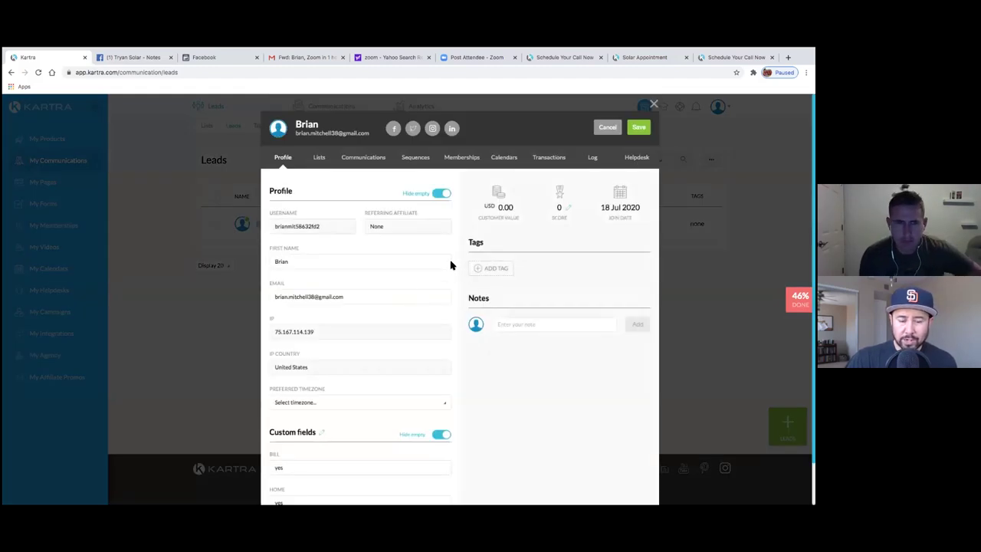
scroll(454, 273, down, 1)
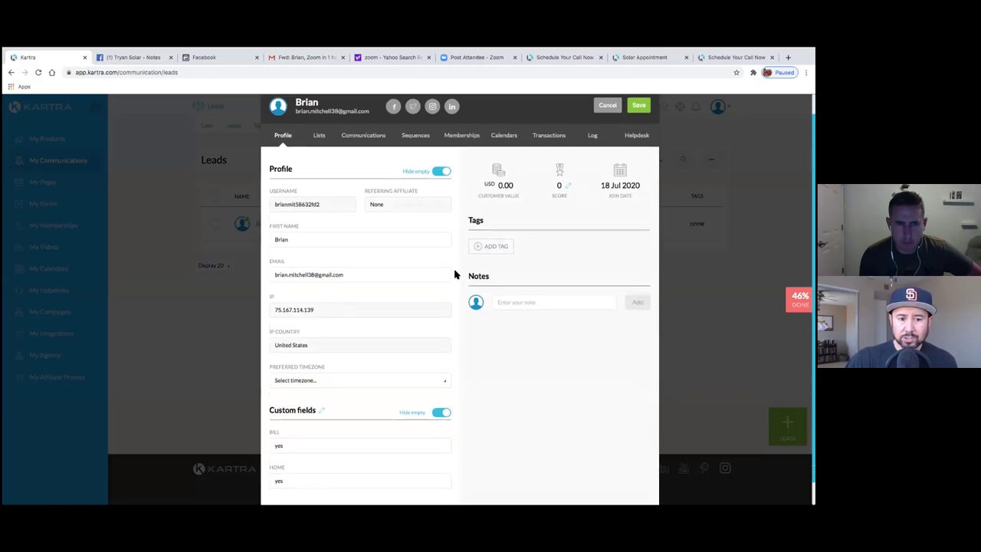
scroll(454, 274, down, 1)
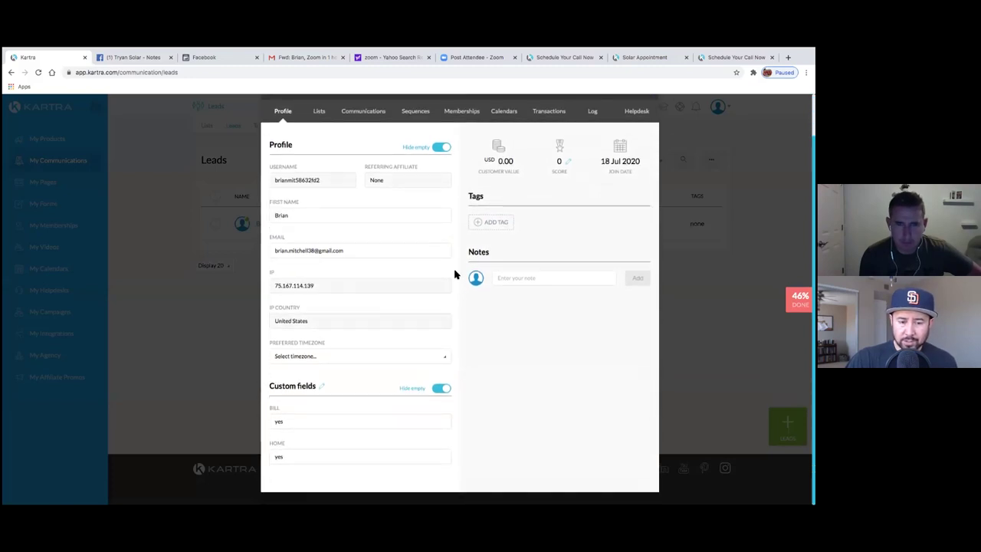
click(320, 112)
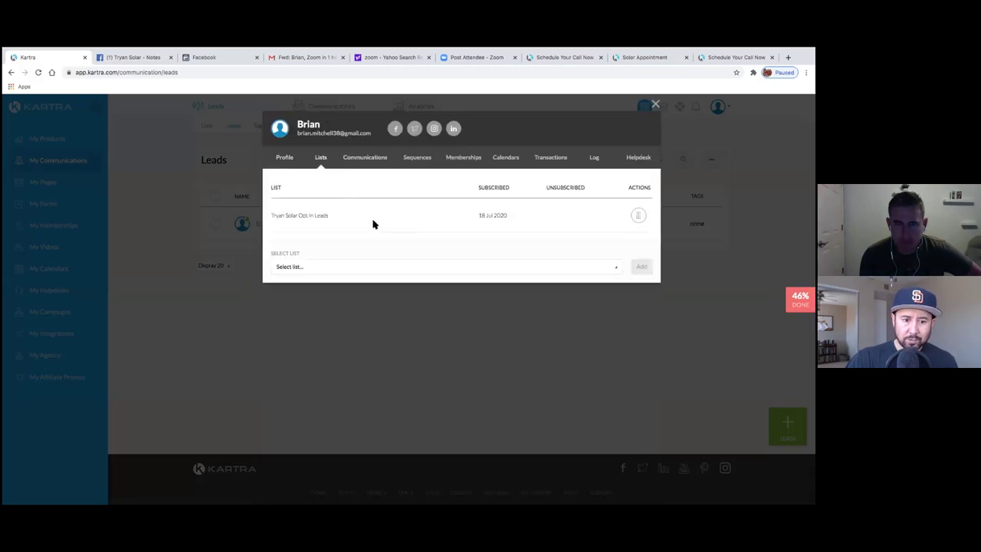
click(386, 267)
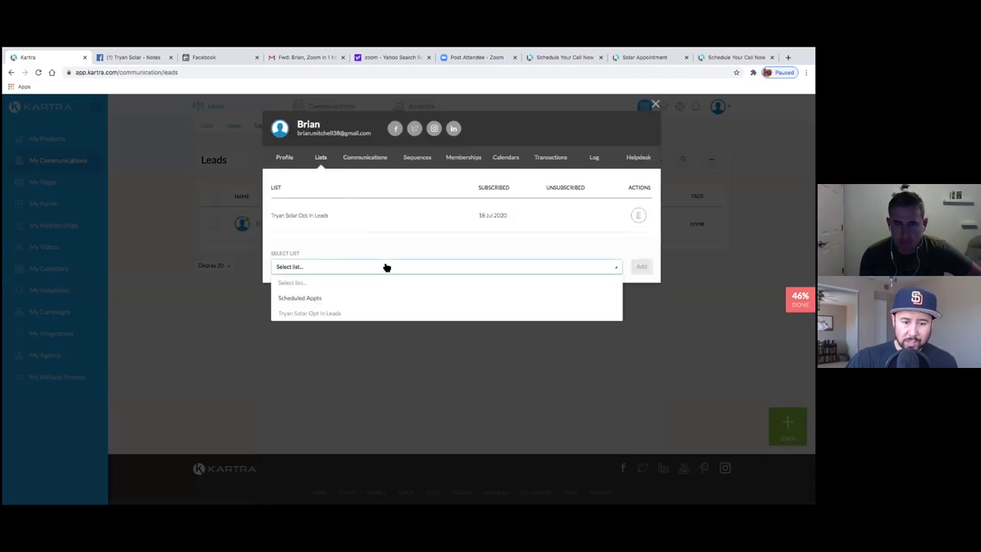
- Review the lead's emails, sequences, memberships and event log
click(350, 157)
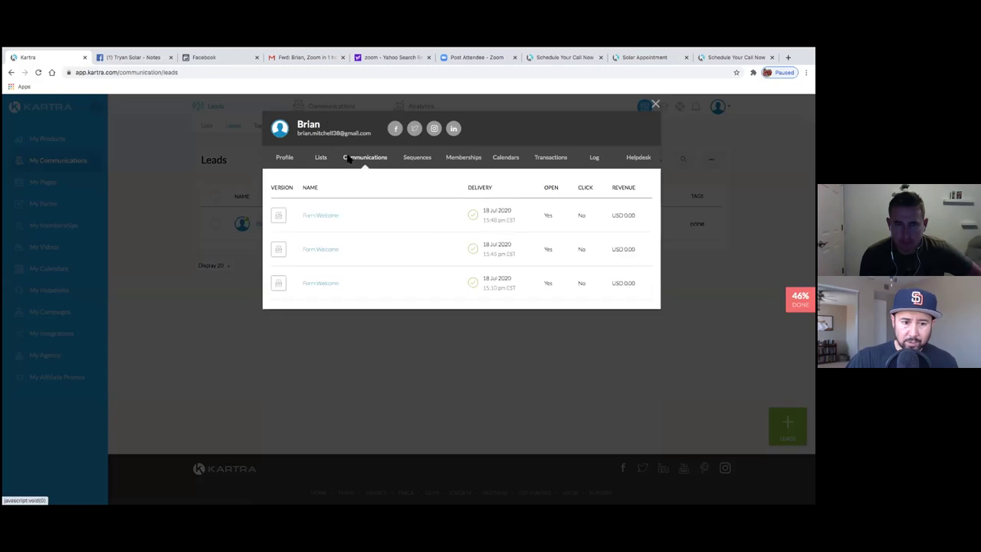
click(415, 165)
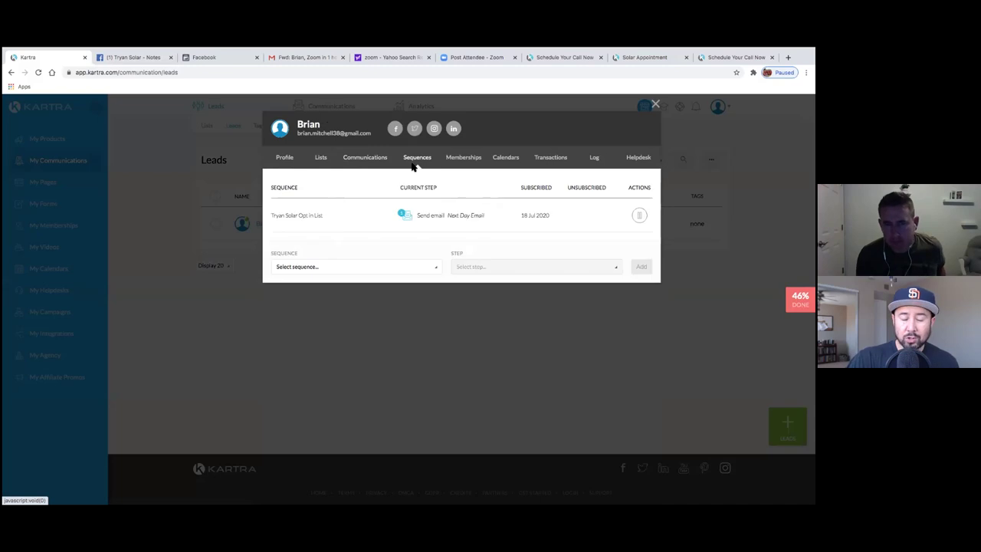
click(387, 165)
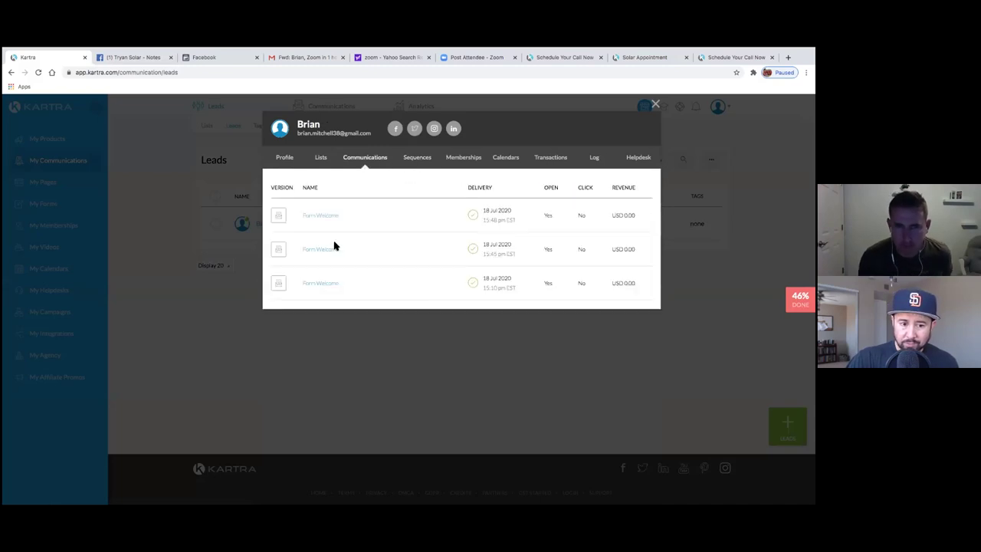
click(416, 164)
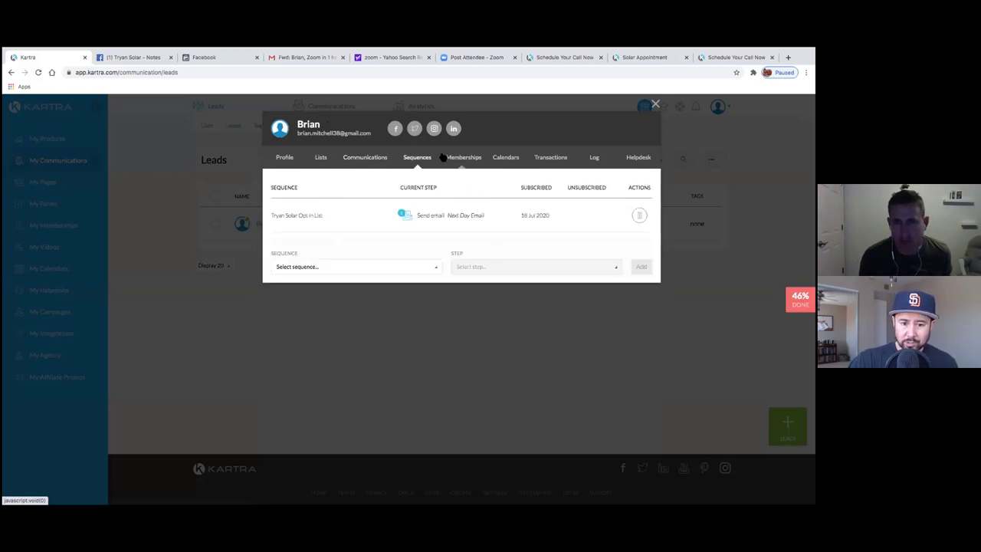
click(458, 161)
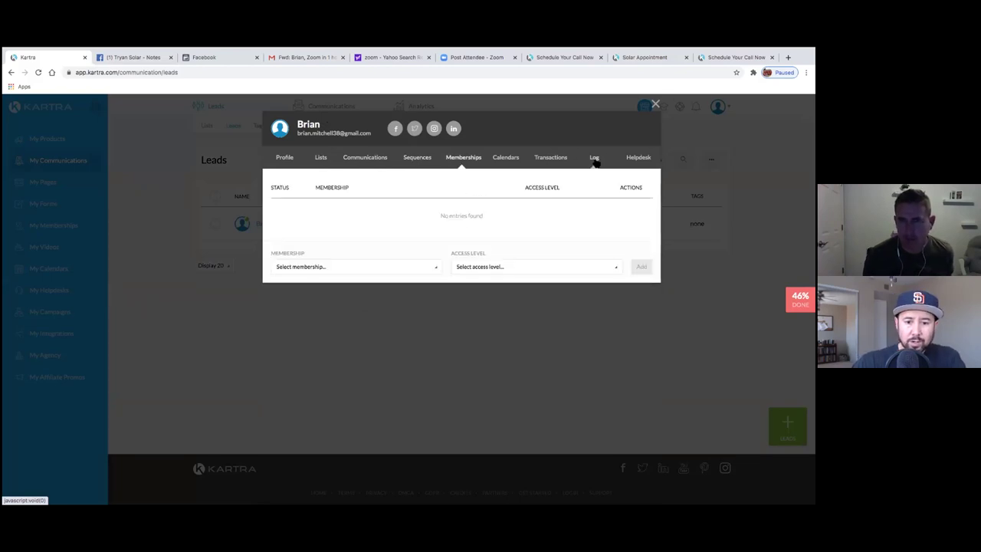
click(593, 159)
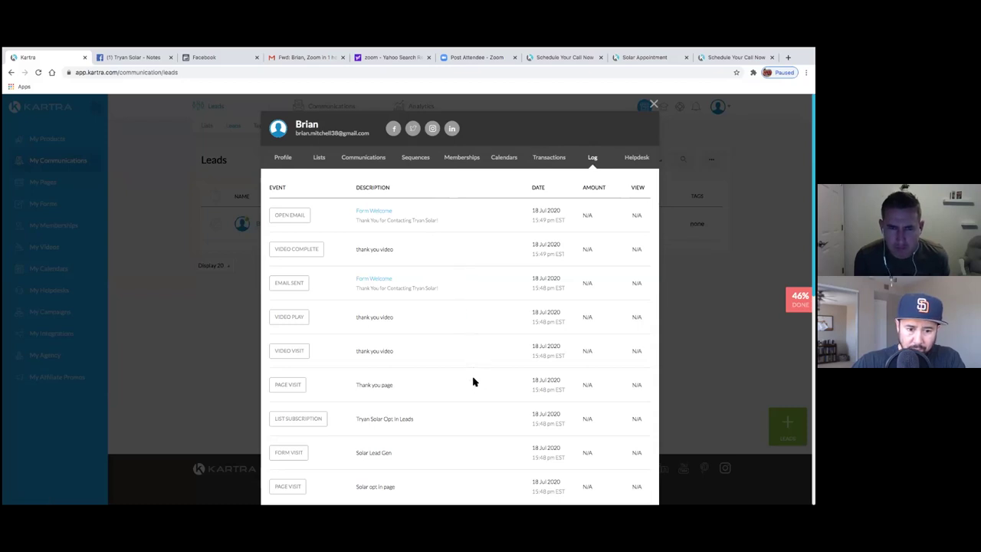
- Check the log for the Tryan Solar Opt In Leads subscription, glance at Helpdesk, then close the profile
scroll(472, 379, down, 2)
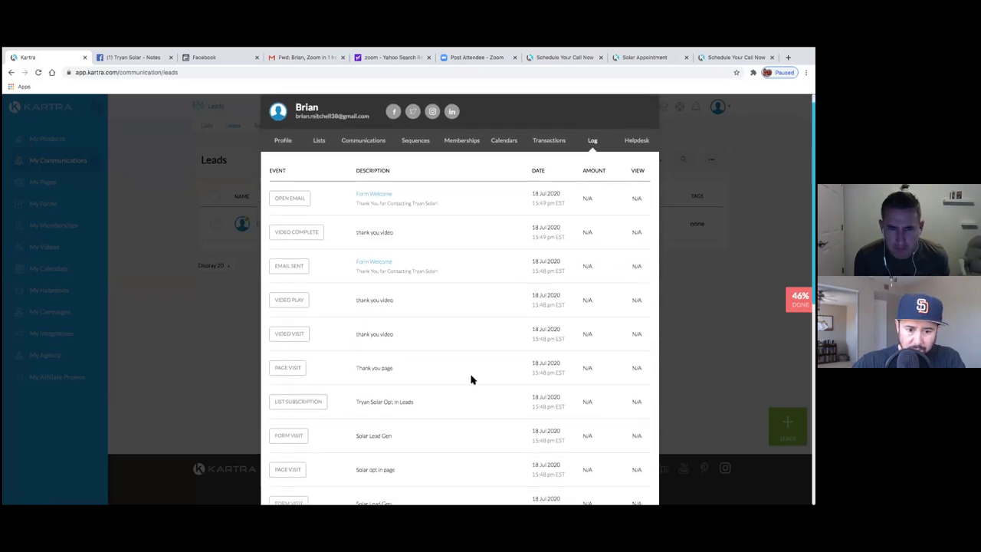
scroll(472, 379, down, 1)
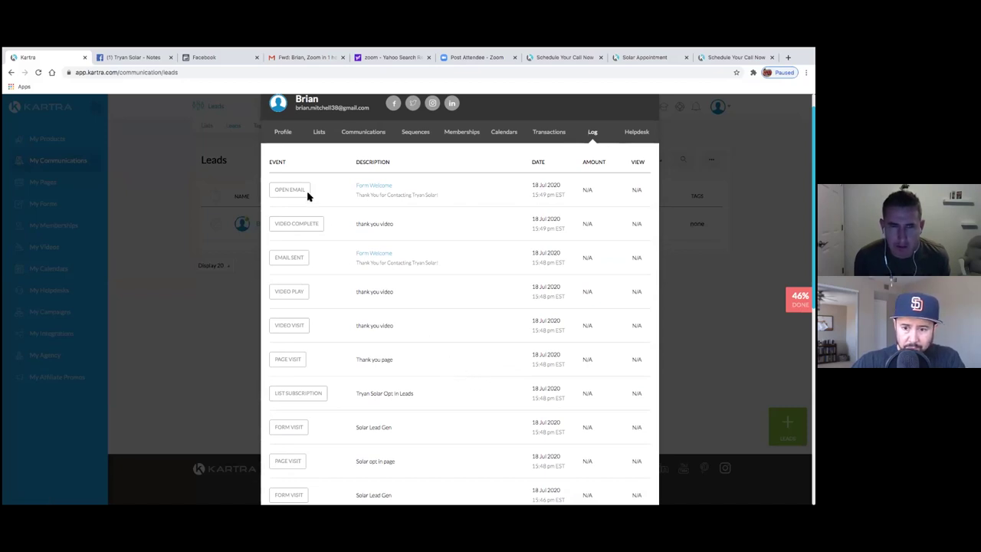
scroll(362, 198, up, 1)
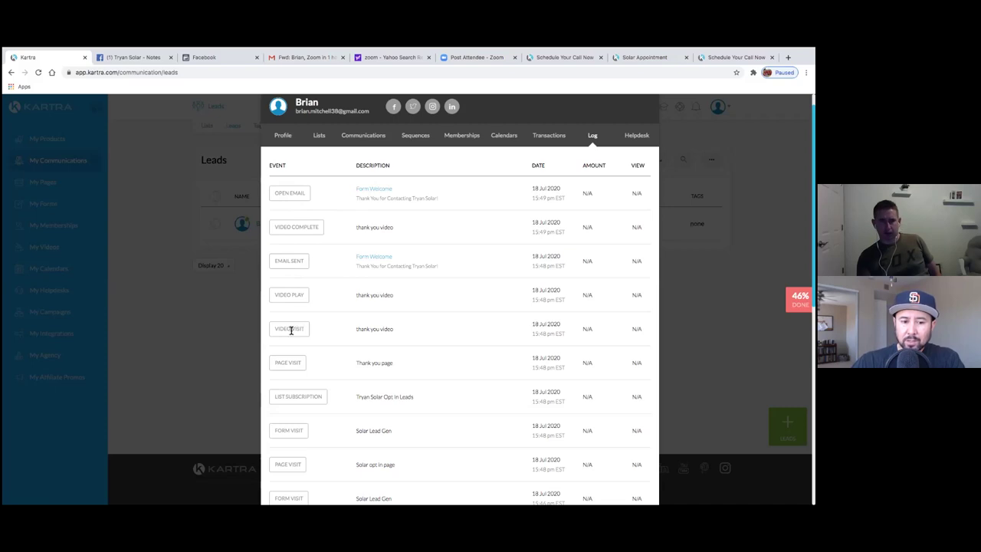
scroll(419, 386, down, 2)
scroll(416, 379, down, 3)
scroll(414, 376, up, 6)
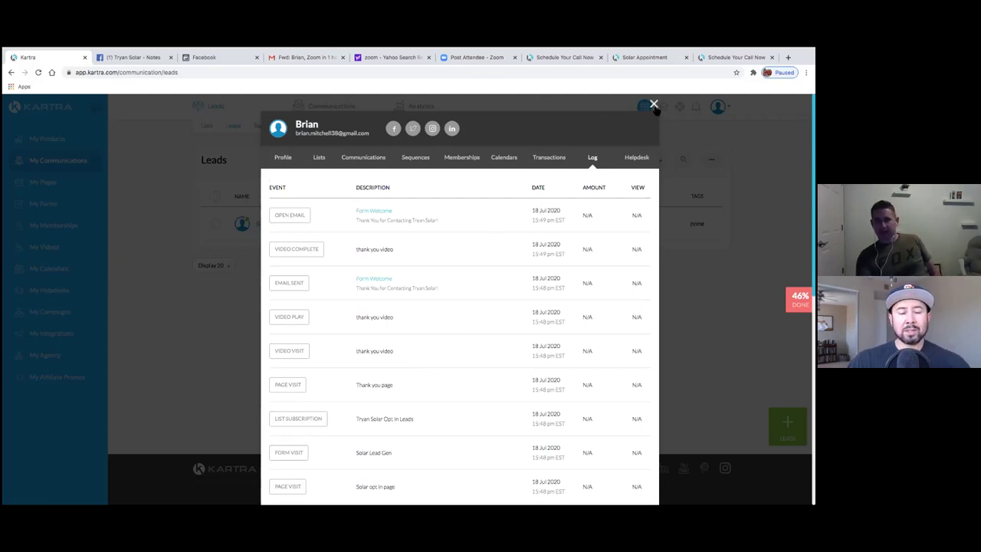
click(637, 157)
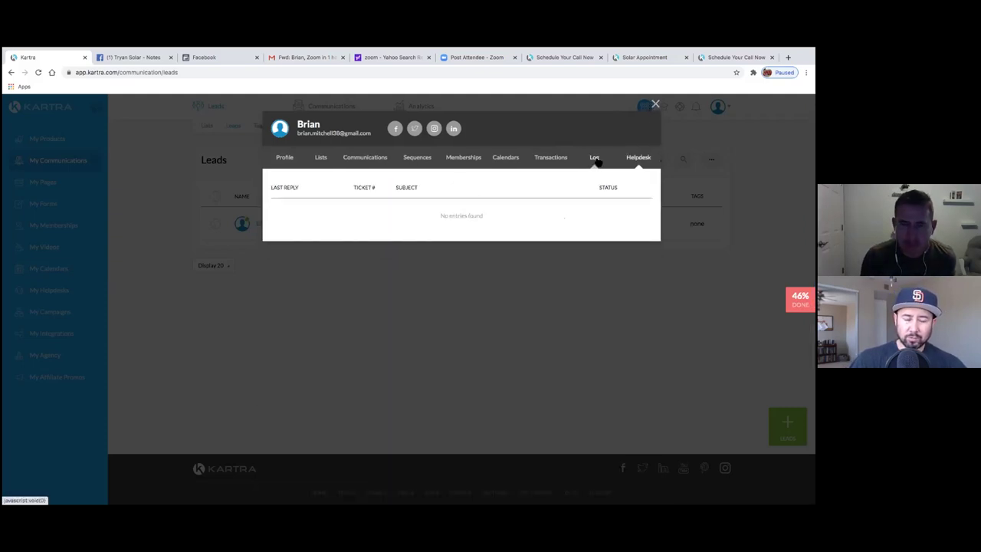
click(594, 160)
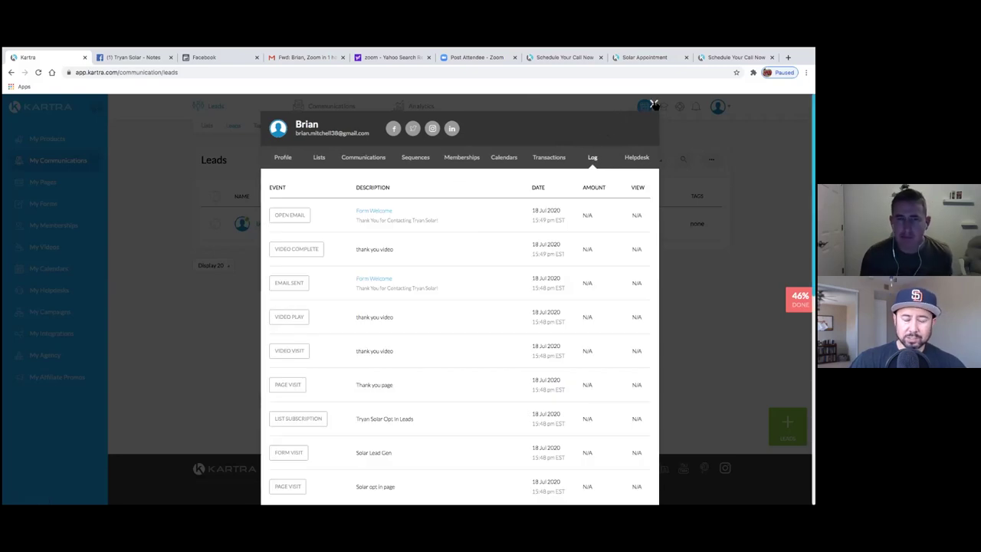
click(654, 104)
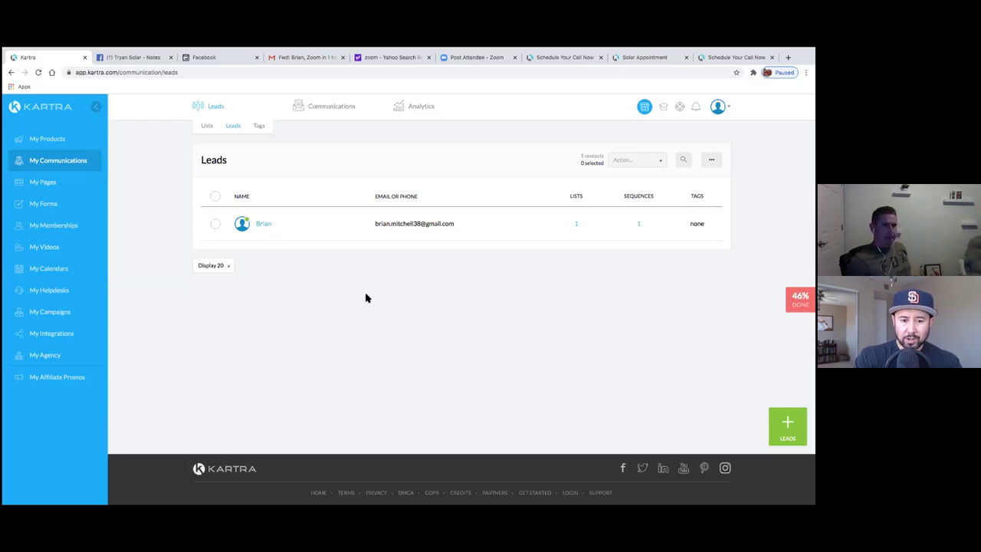
mouse_move(783, 497)
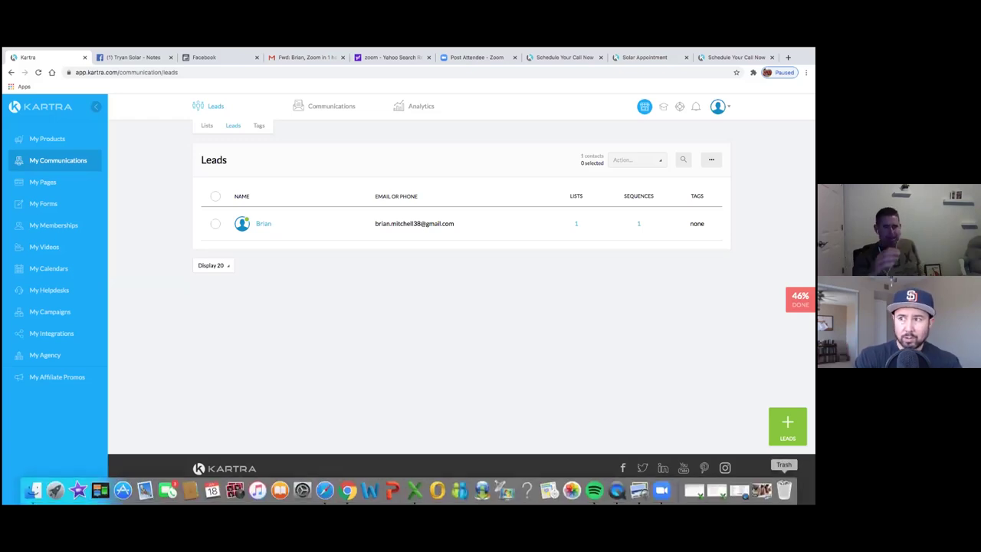
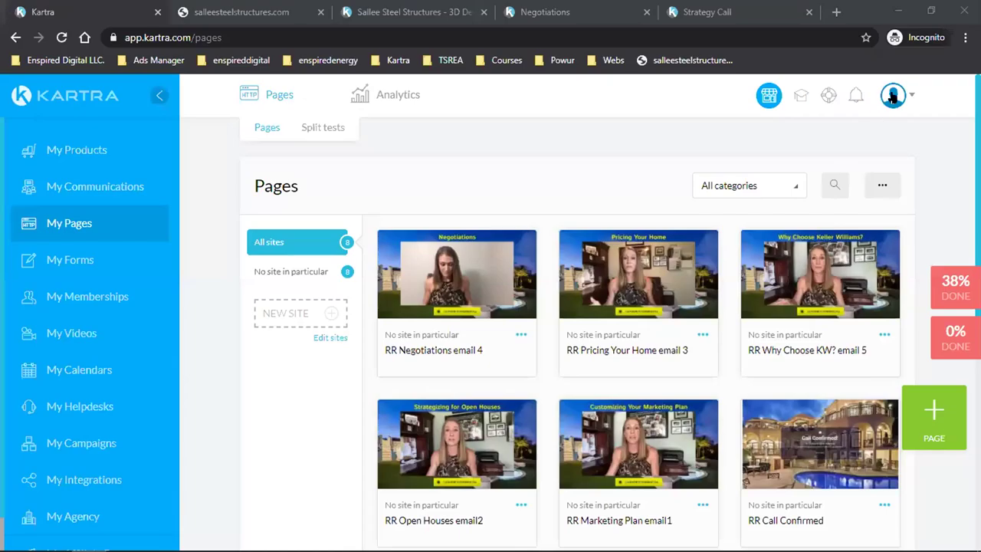
- Sign out of Kartra and log back in with the saved autofill login to reach the dashboard
click(831, 342)
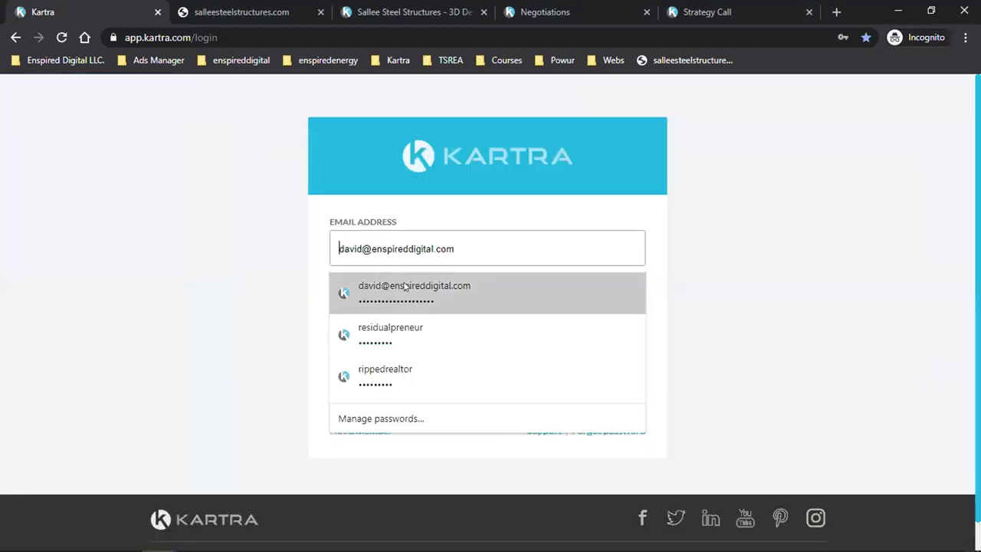
click(438, 287)
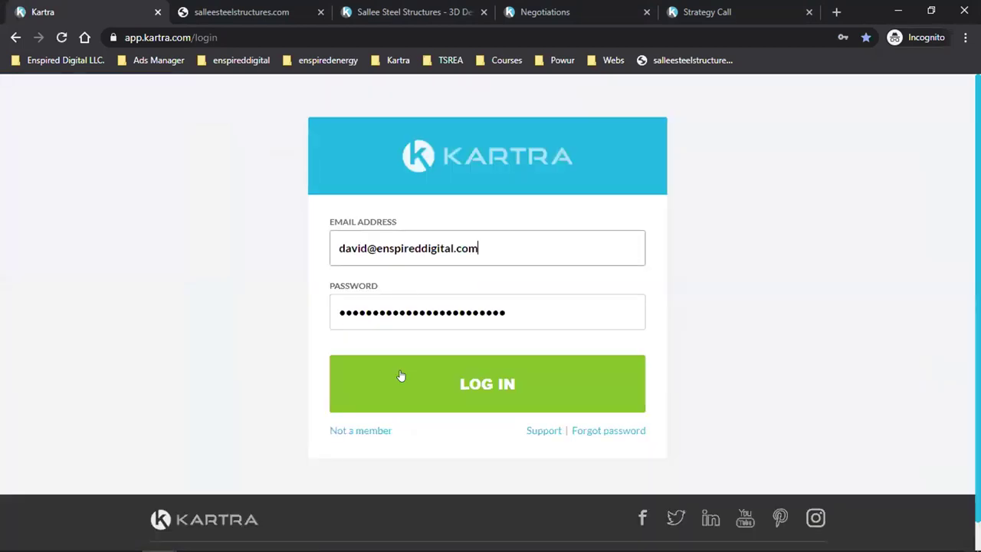
click(397, 386)
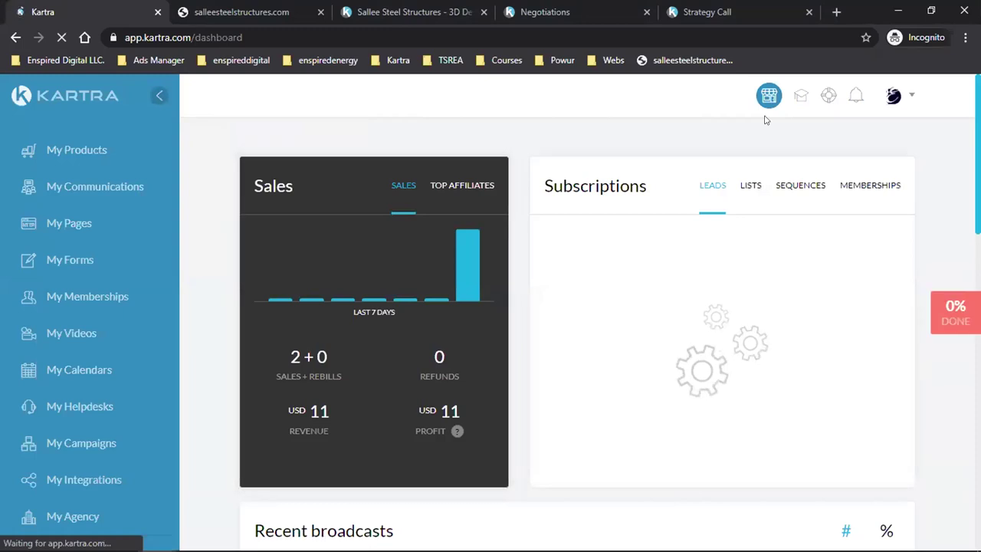
- Open News & Alerts and highlight the USD 1,071.60 wire payment in the 15 Jul 2020 affiliate notification
click(856, 97)
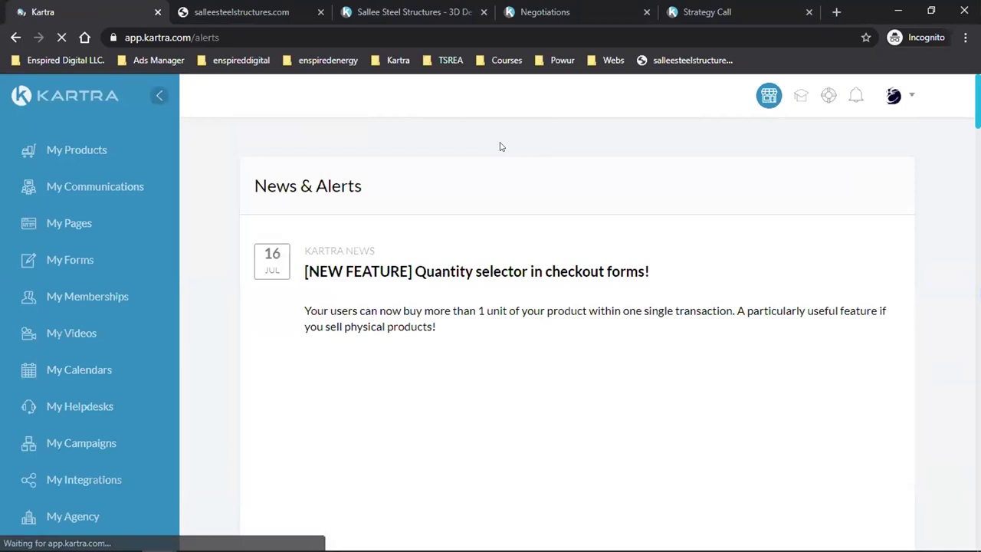
scroll(371, 273, down, 5)
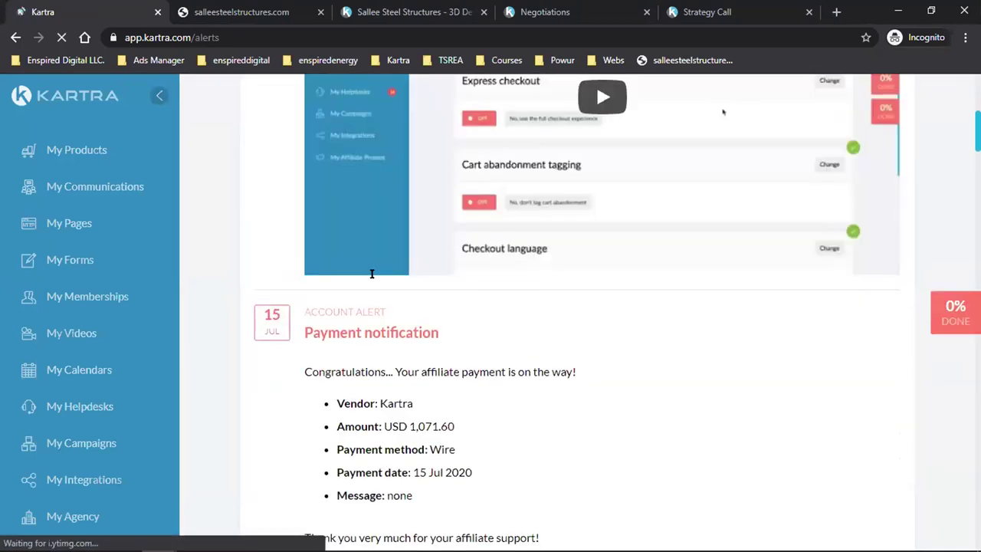
scroll(372, 273, down, 2)
double_click(426, 283)
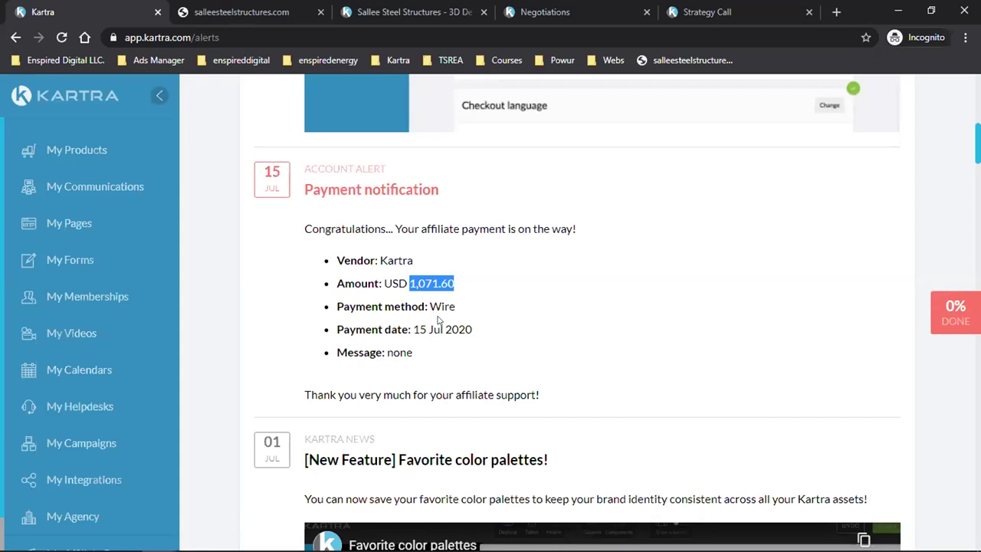
click(520, 238)
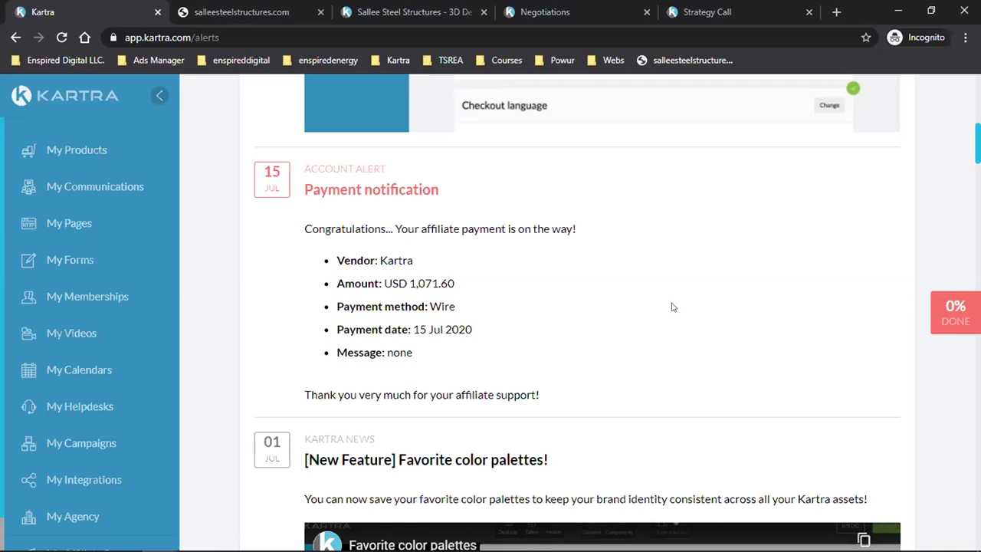
- Scroll back up to the top of the alerts page
scroll(673, 307, up, 2)
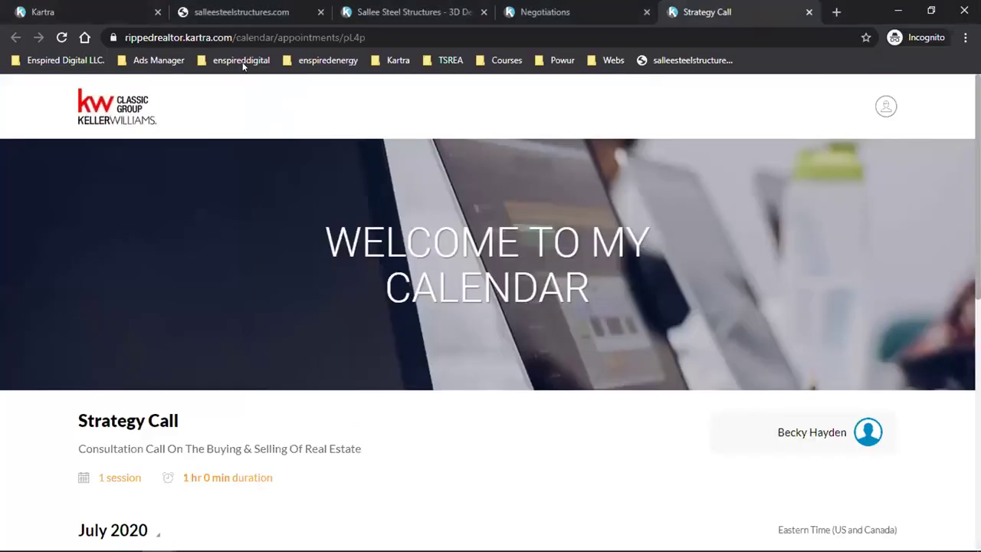
- Open the Kartra Weekly Q&A registration page from the Kartra bookmark folder
click(243, 60)
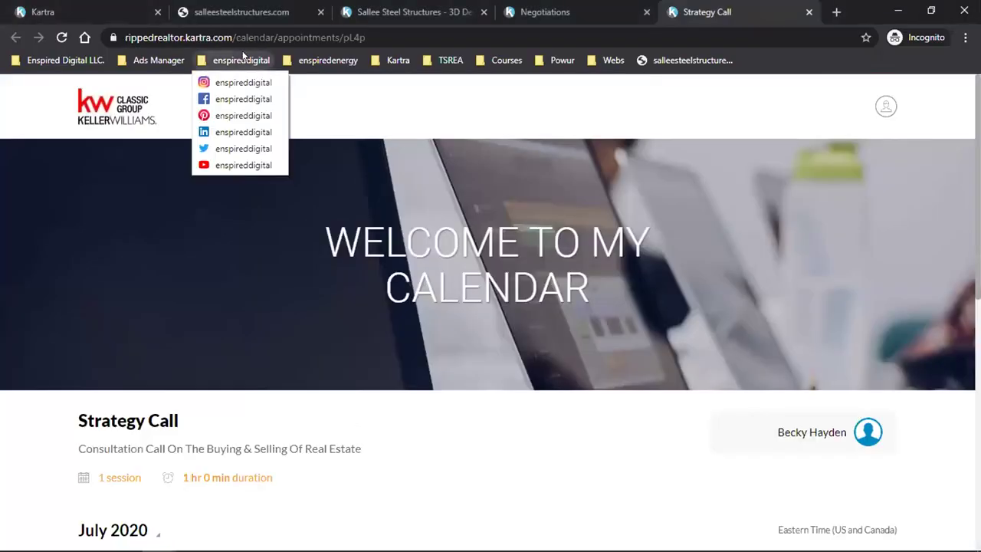
mouse_move(380, 64)
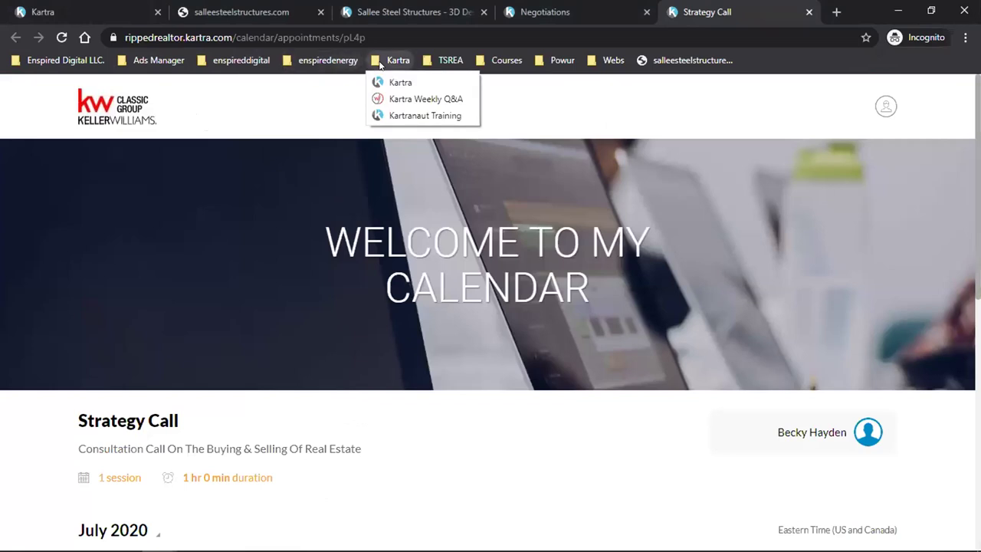
click(422, 99)
- Copy the Kartra Weekly Q&A page's web address from the address bar
click(264, 38)
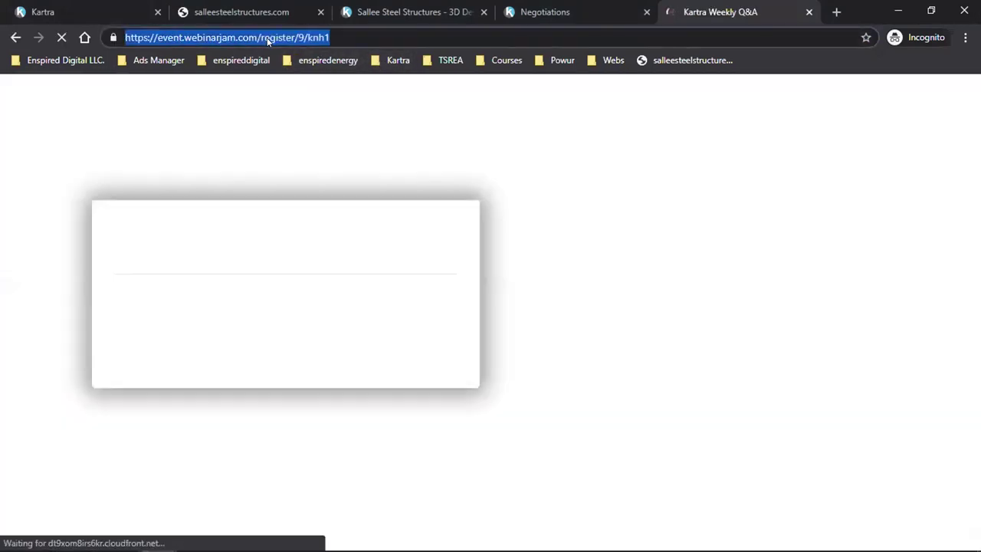
right_click(268, 39)
click(318, 117)
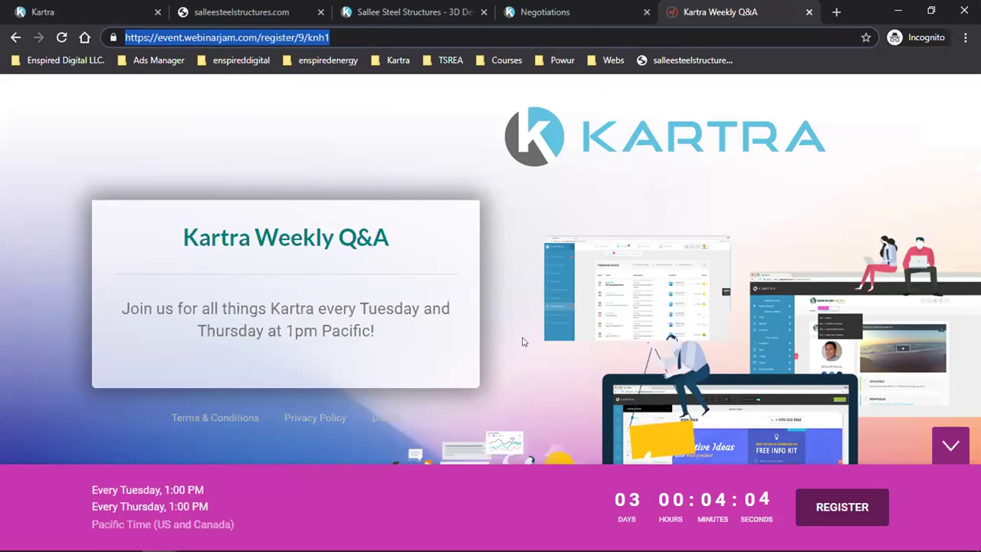
click(412, 338)
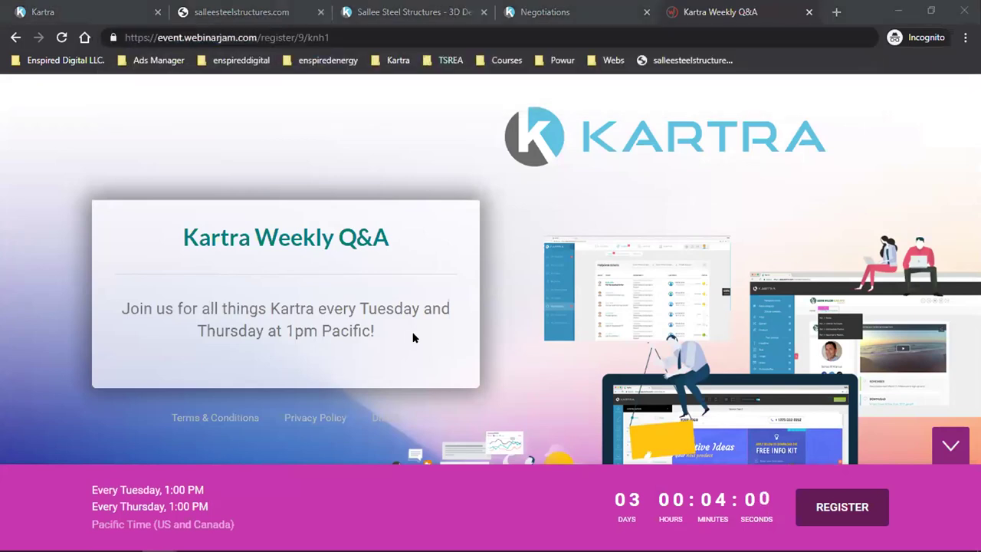